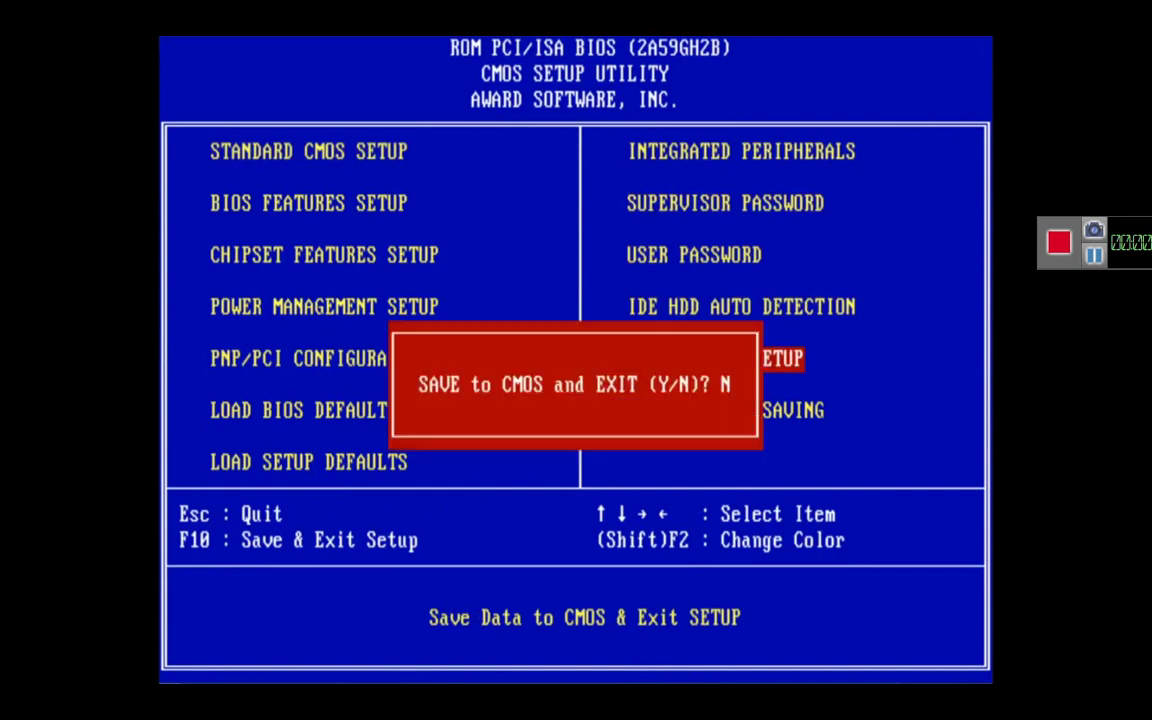
Save the BIOS settings to CMOS and exit the setup utility
text(y)
key(Return)
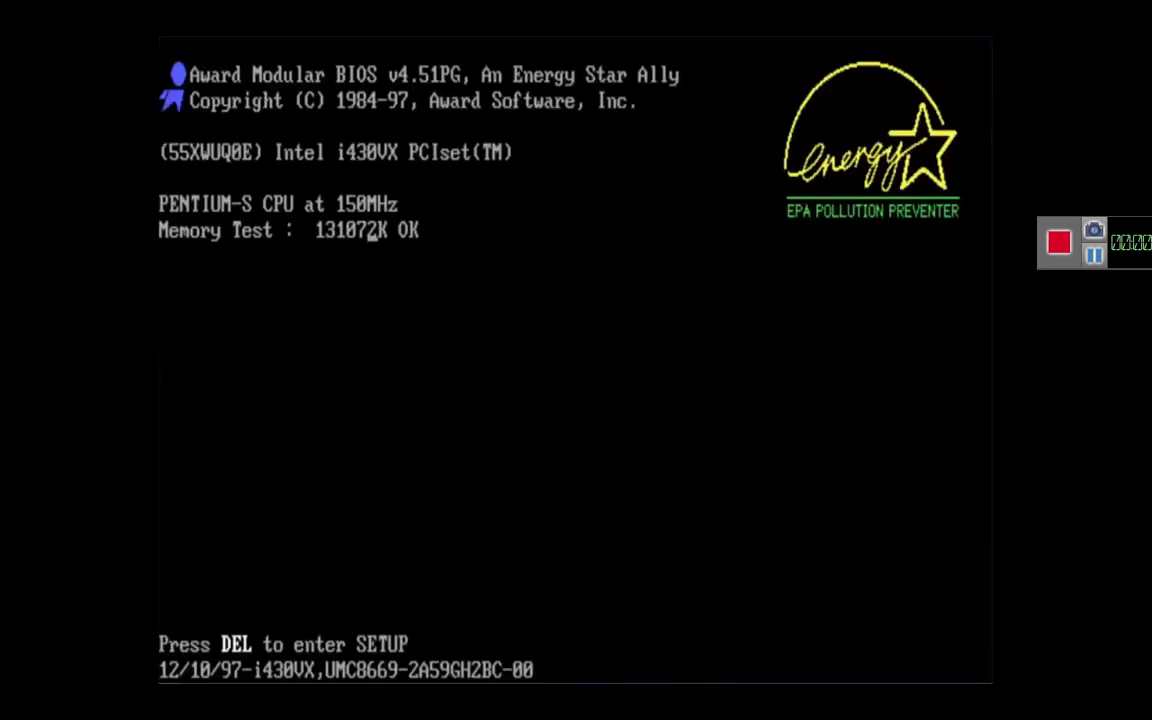
key(Escape)
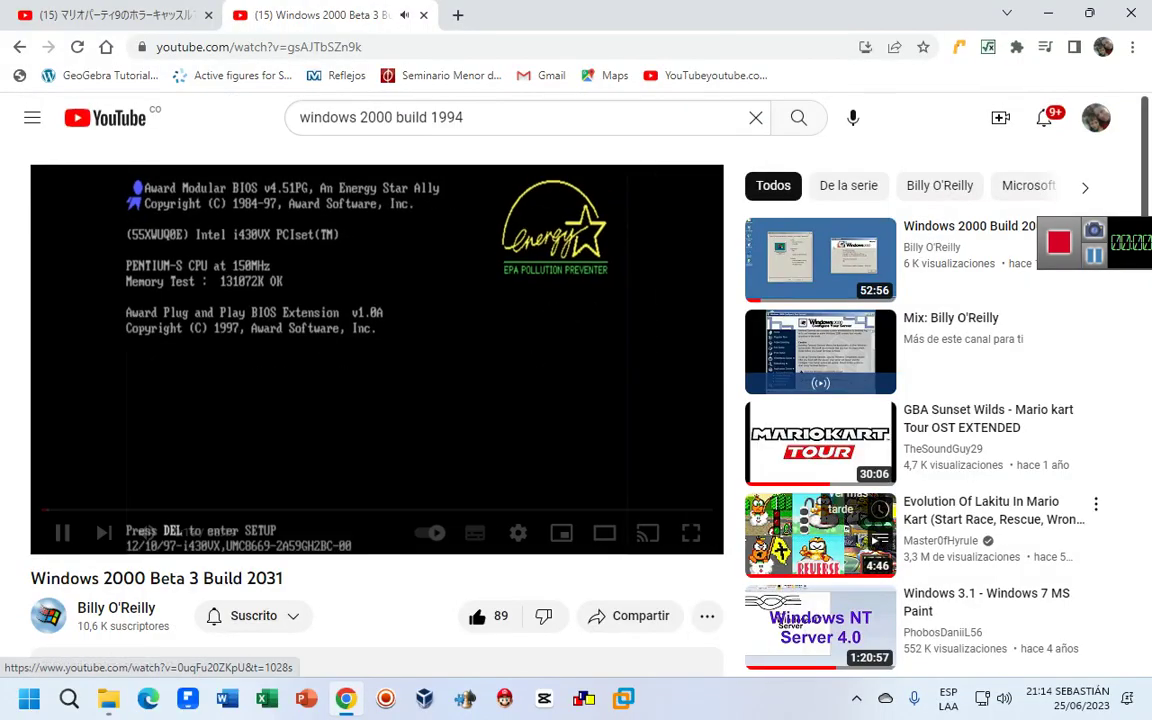
click(716, 532)
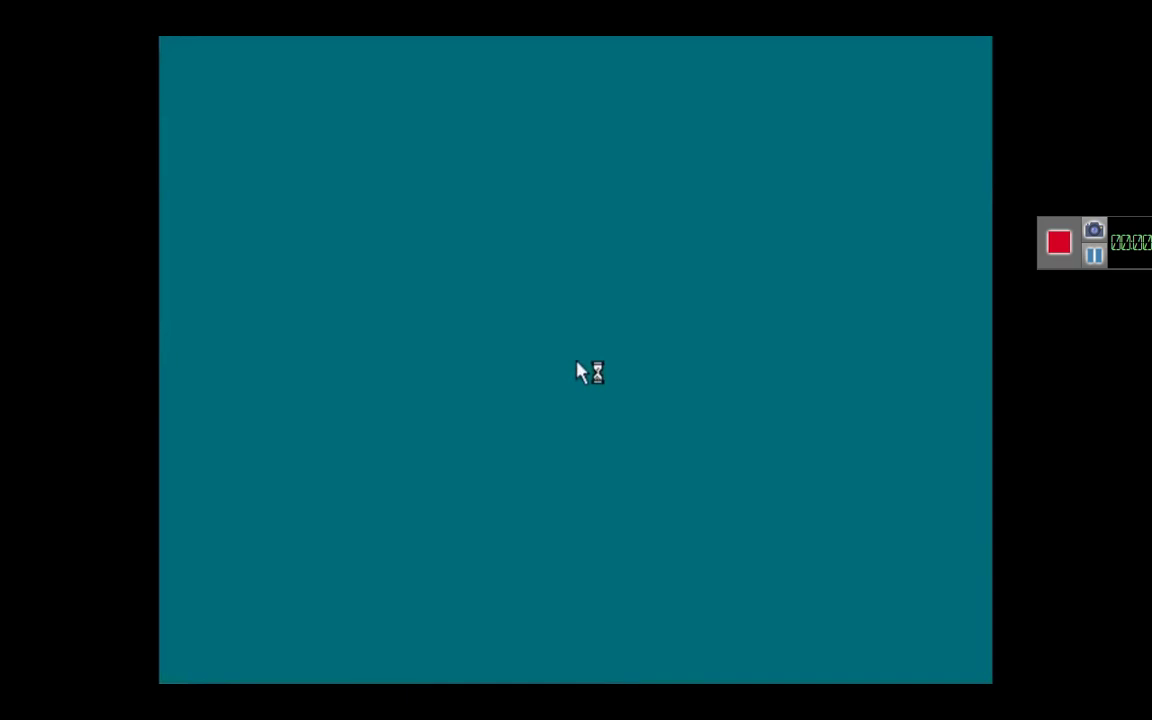
Log on to Windows by entering the account password for the existing user name
text(***)
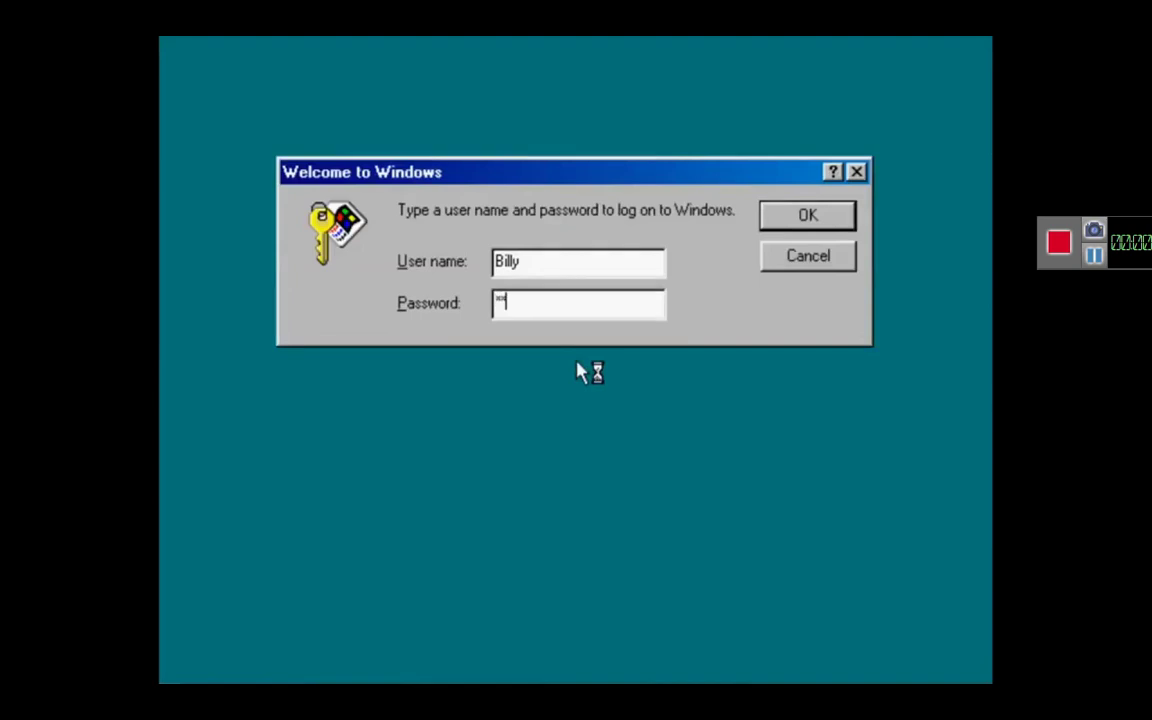
key(Return)
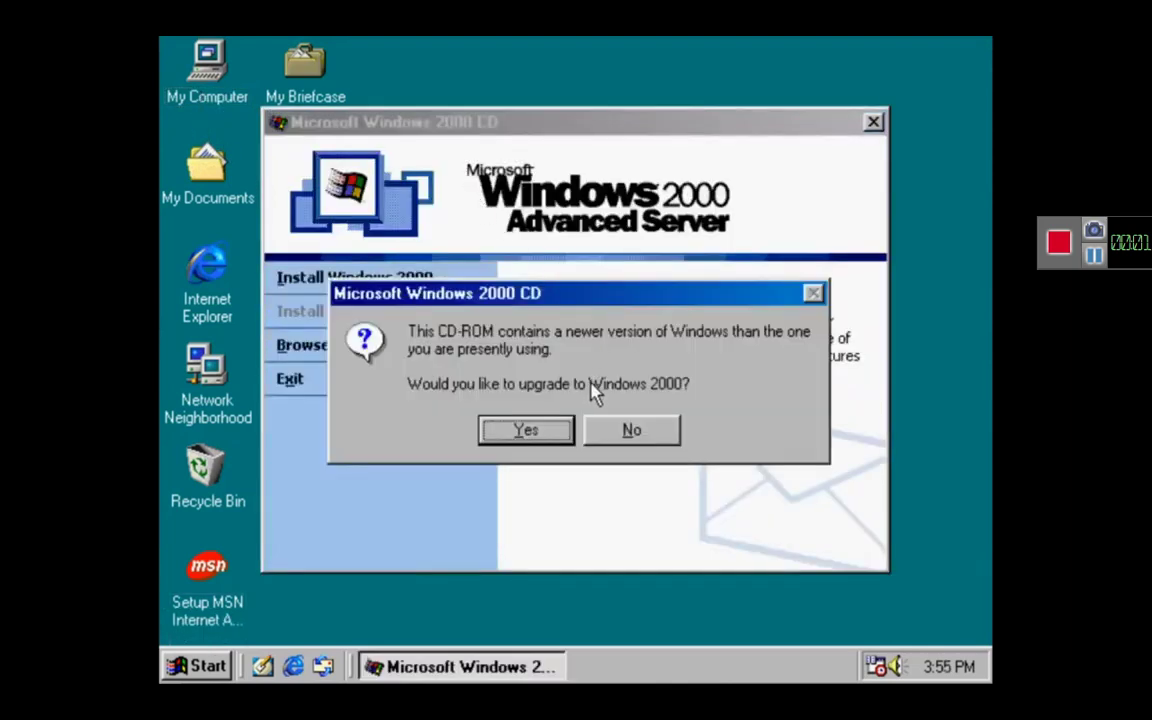
Agree to launch Windows 2000 Setup from the CD and proceed with installing a new copy (Clean Install)
click(537, 432)
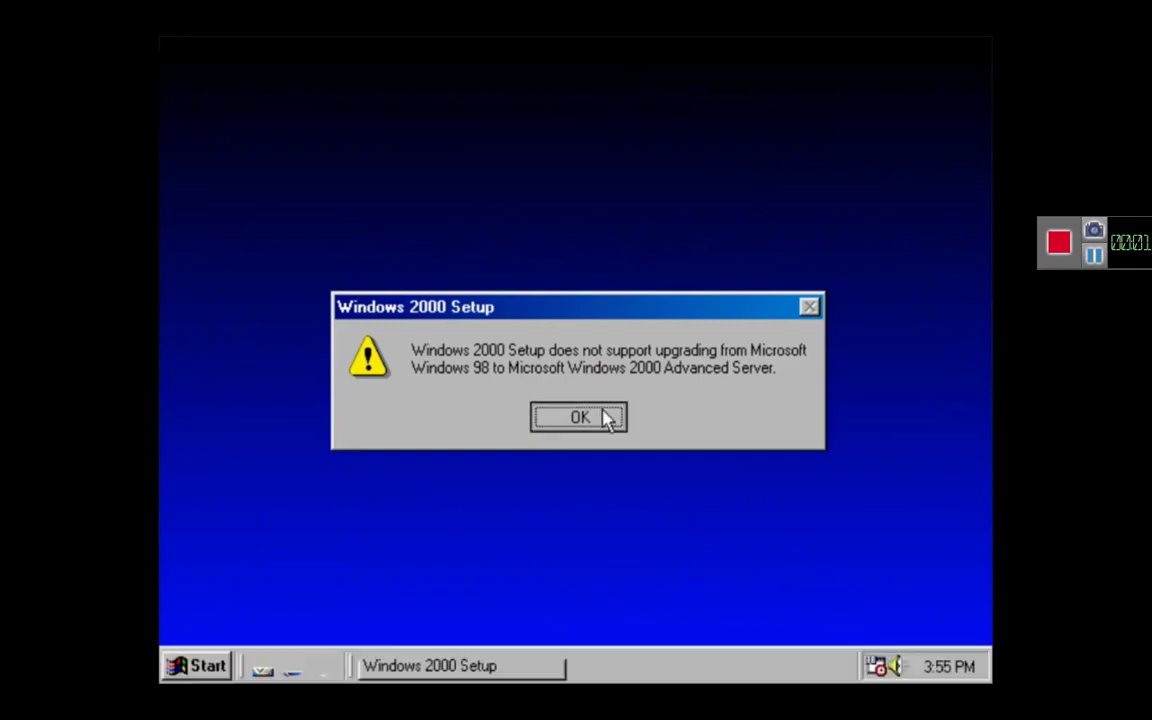
click(607, 417)
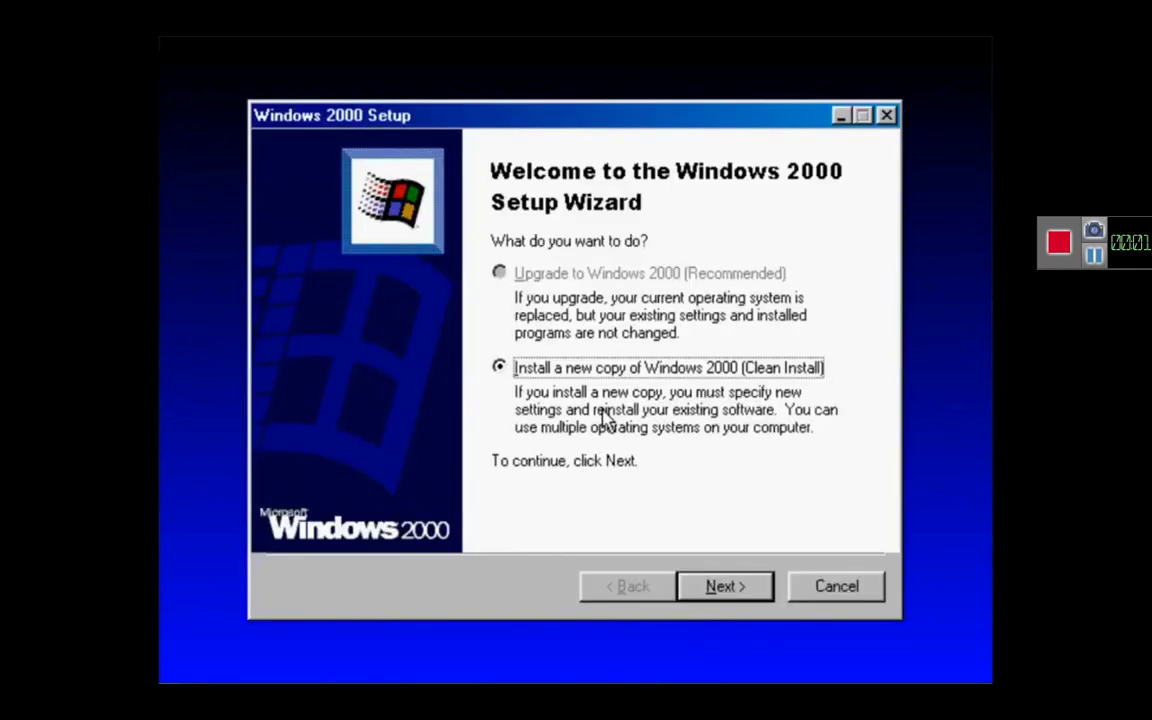
click(719, 594)
Accept the license agreement and keep the default language, advanced and accessibility options for Setup
click(450, 498)
click(702, 592)
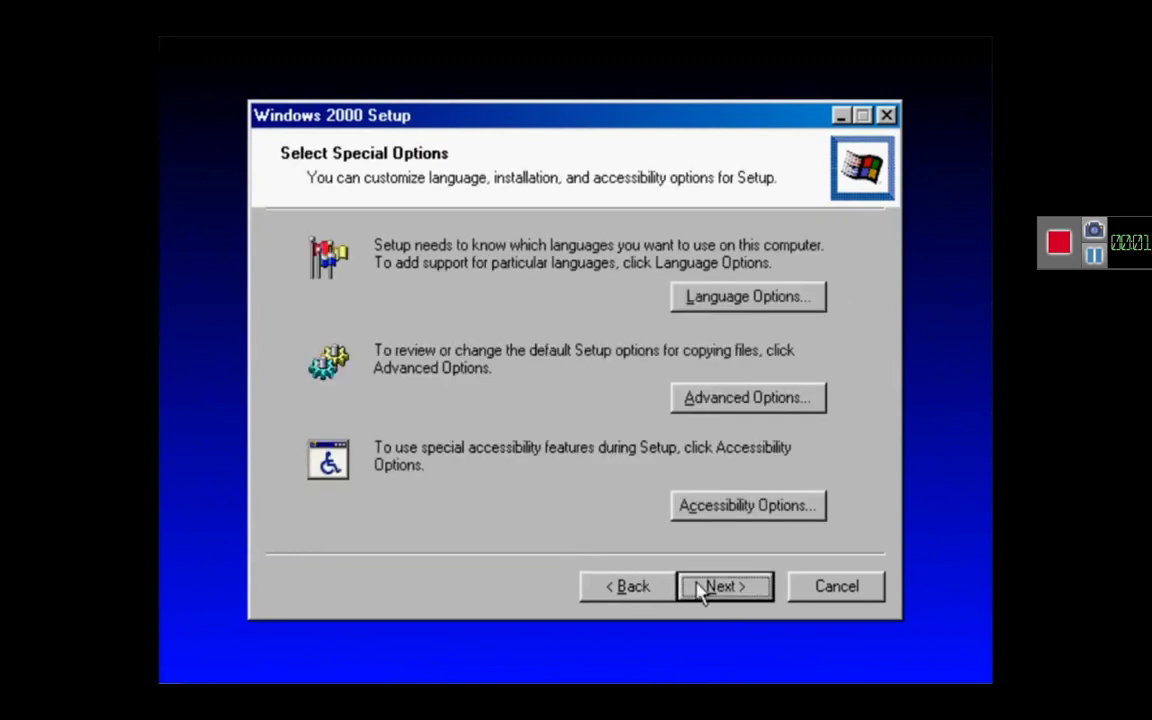
click(702, 590)
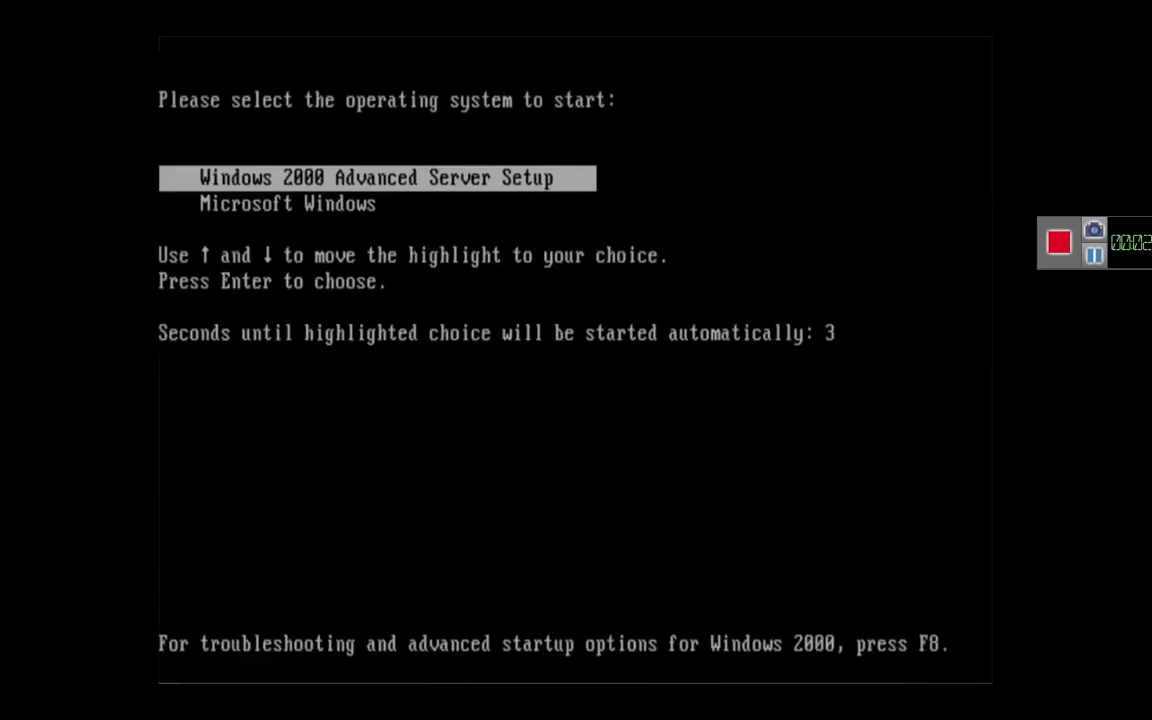
Boot into Windows 2000 Advanced Server Setup and continue past the beta notification to the partition selection
key(Return)
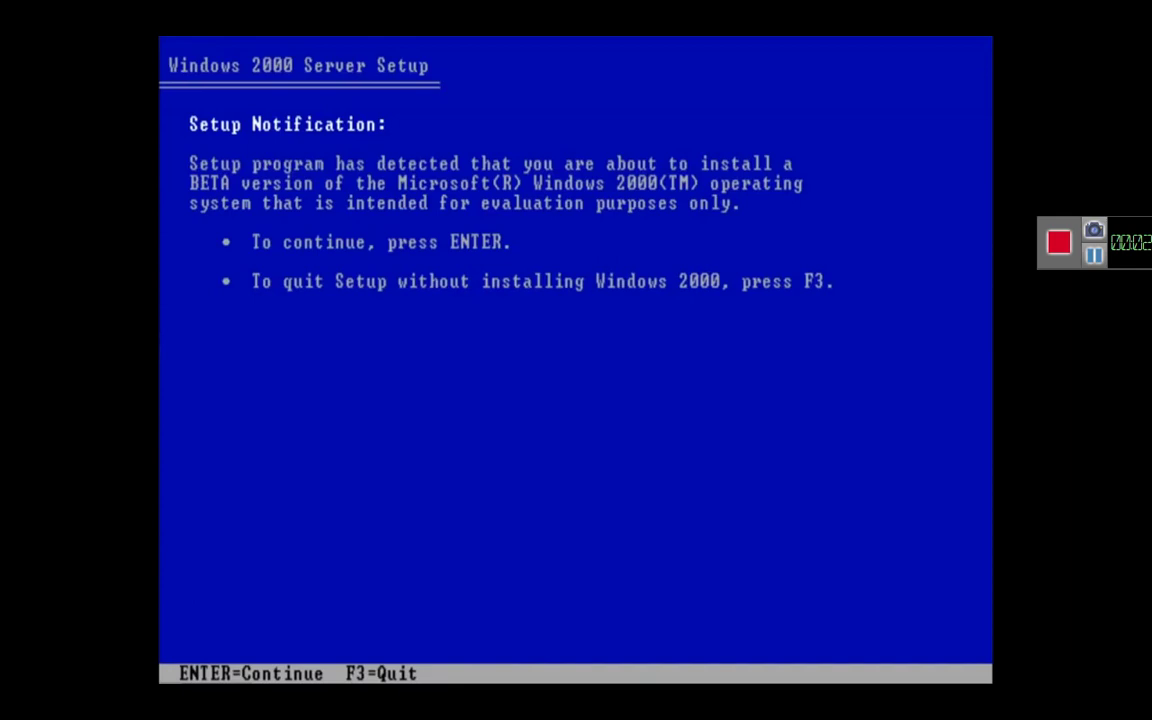
key(Return)
key(Return)
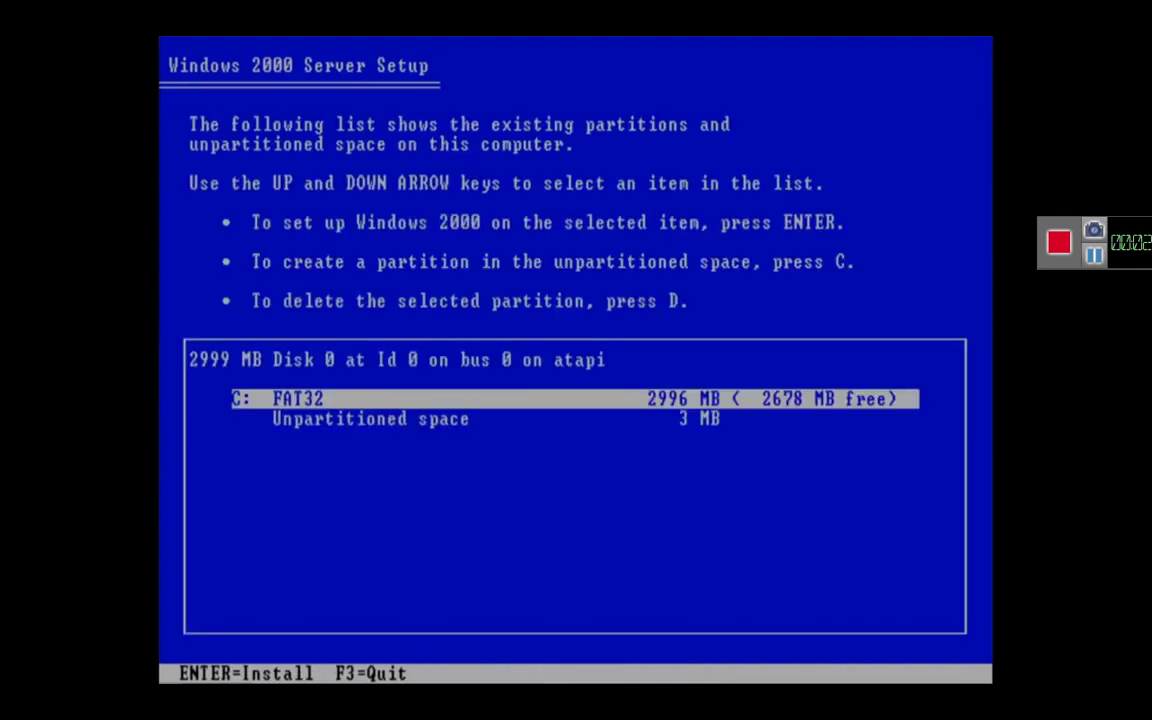
Install Windows 2000 on the C: FAT32 partition, leaving the current file system intact, and restart the computer
key(Return)
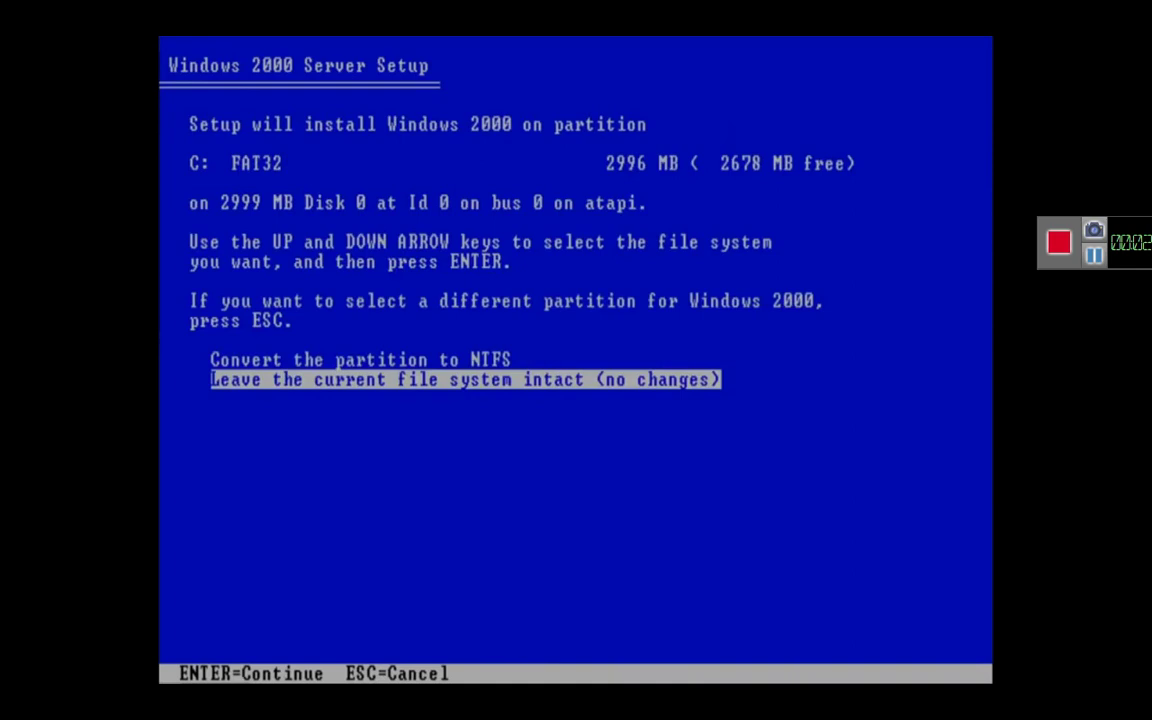
key(Return)
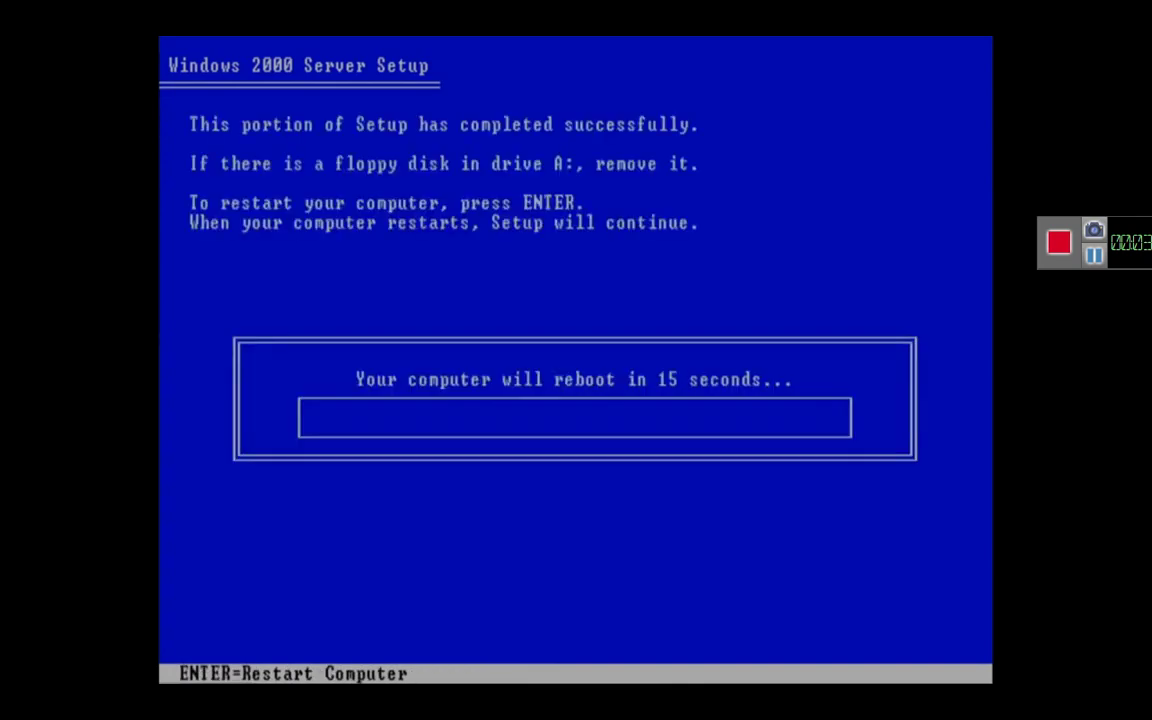
key(Return)
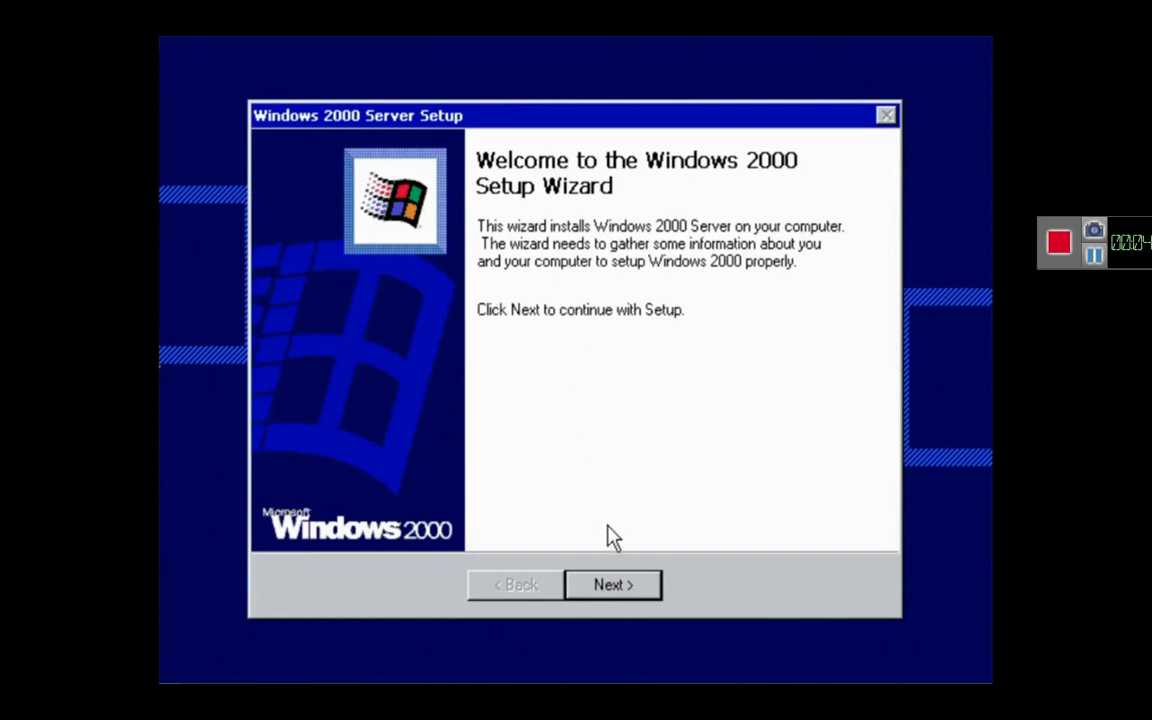
Keep the default regional settings, enter the user's name to personalize the software, and continue to the computer name page
click(612, 590)
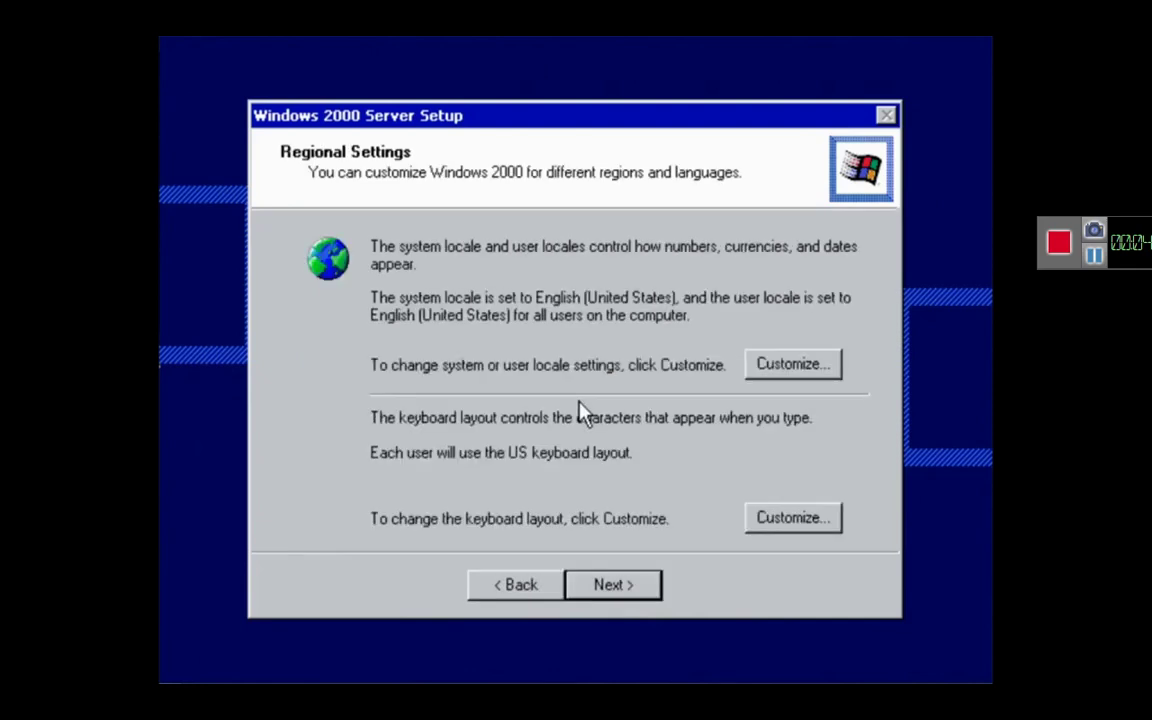
click(606, 588)
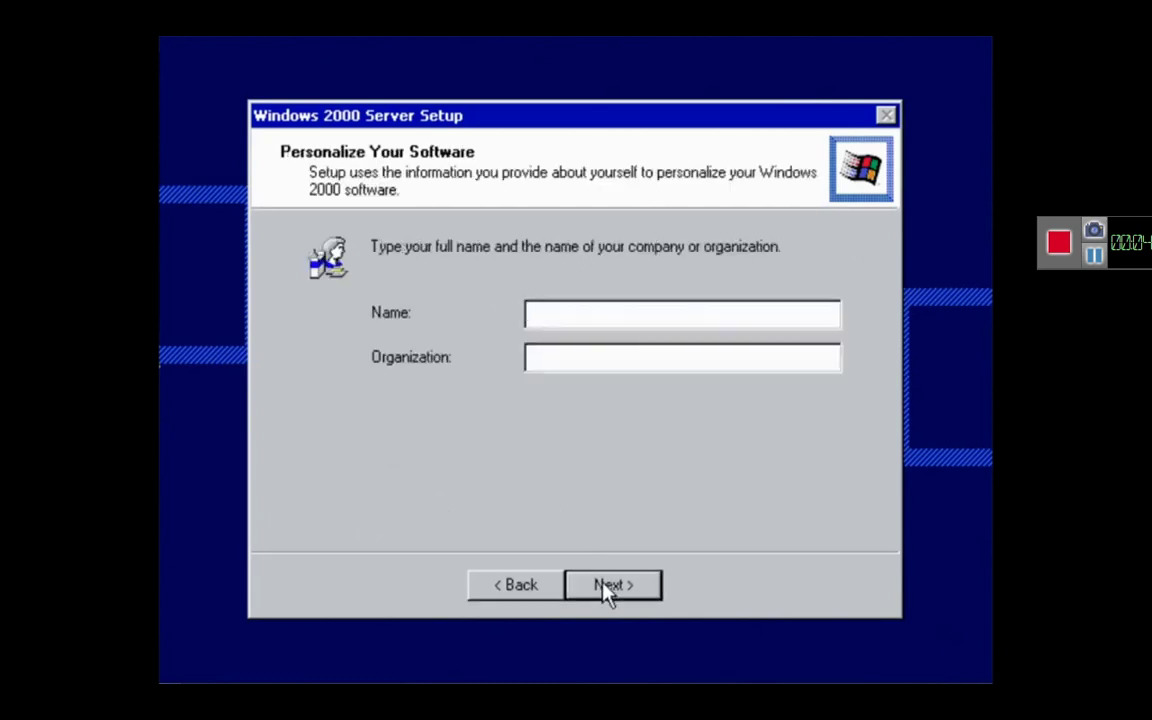
text(Billy)
click(607, 588)
click(605, 584)
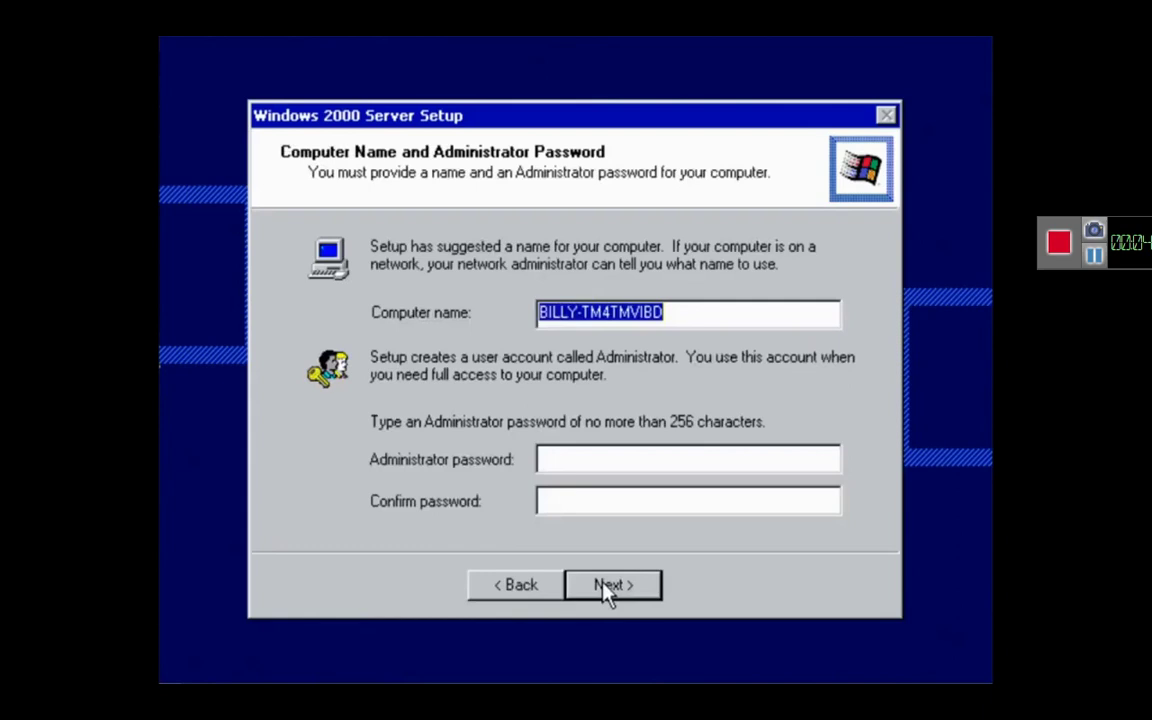
Name the computer WIN2031 and enter and confirm the Administrator password
text(W=)
key(BackSpace)
text(IN2031)
click(680, 457)
text(***)
click(684, 496)
text(***)
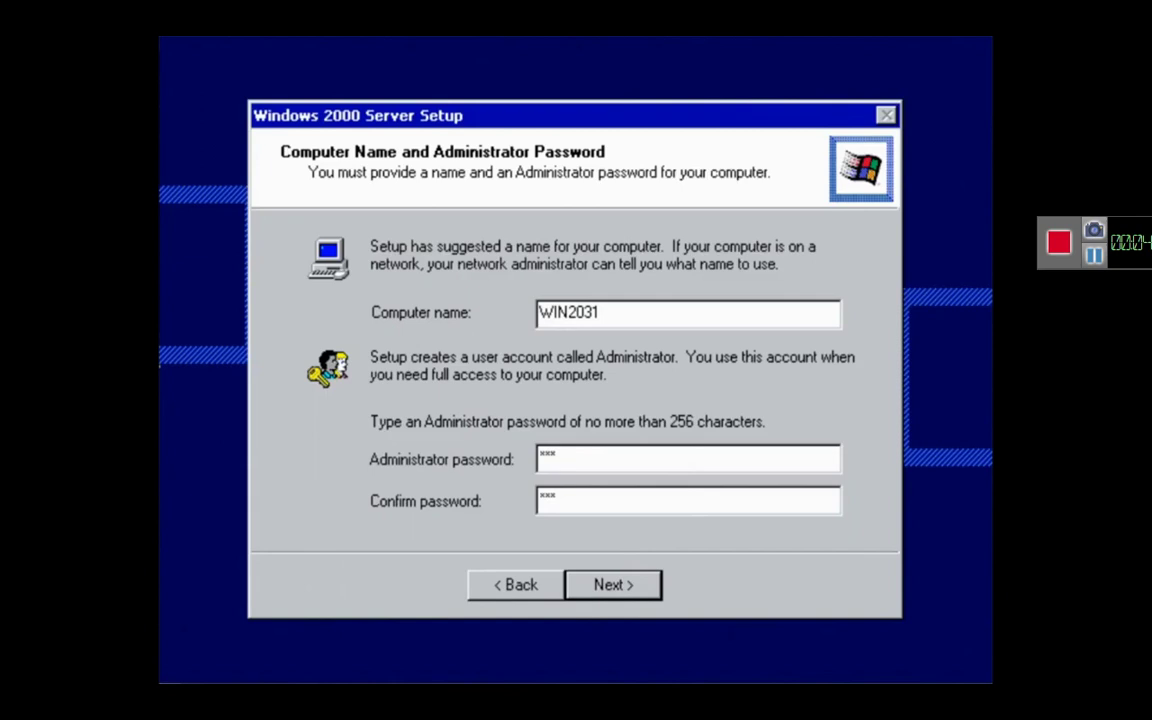
key(Return)
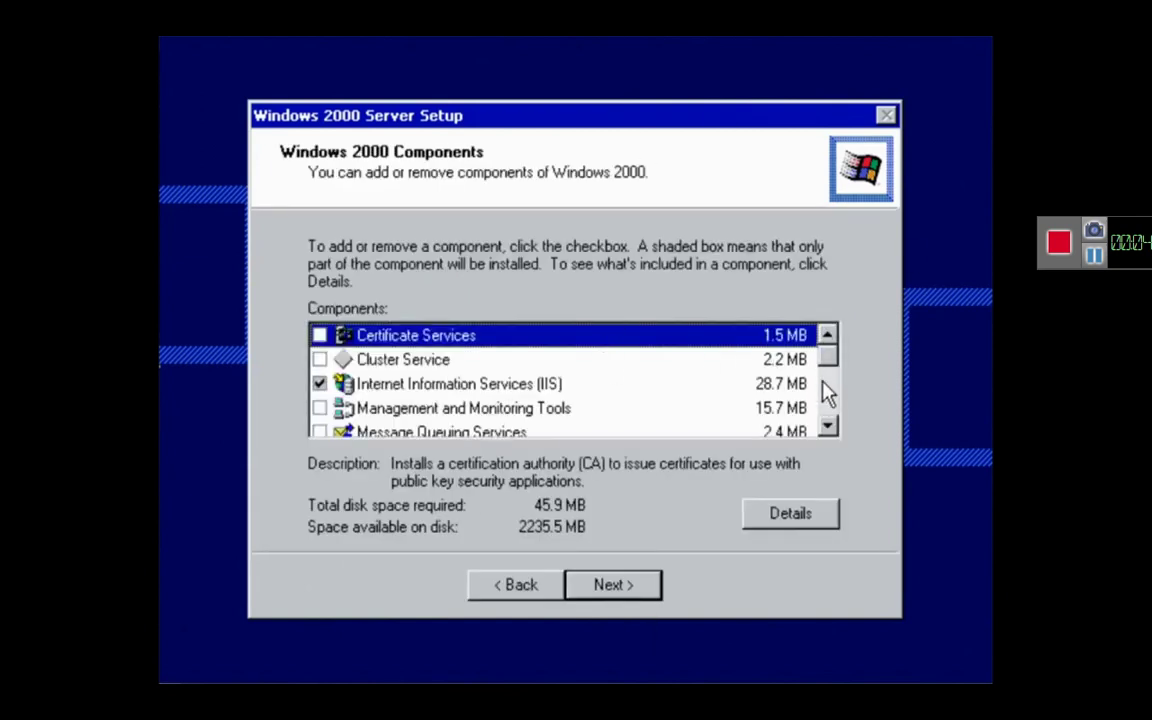
Review the full list of optional Windows 2000 components and continue with the default selection
click(829, 429)
click(829, 429)
click(829, 429)
click(829, 429)
click(829, 429)
click(829, 429)
click(829, 429)
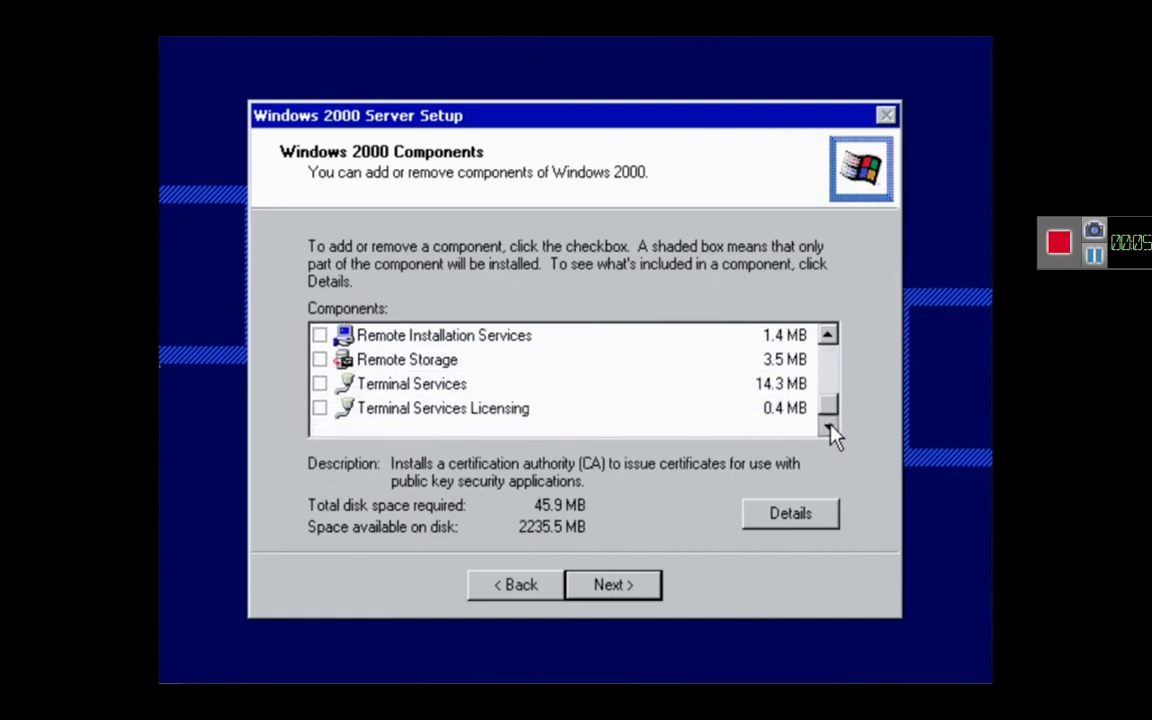
click(647, 589)
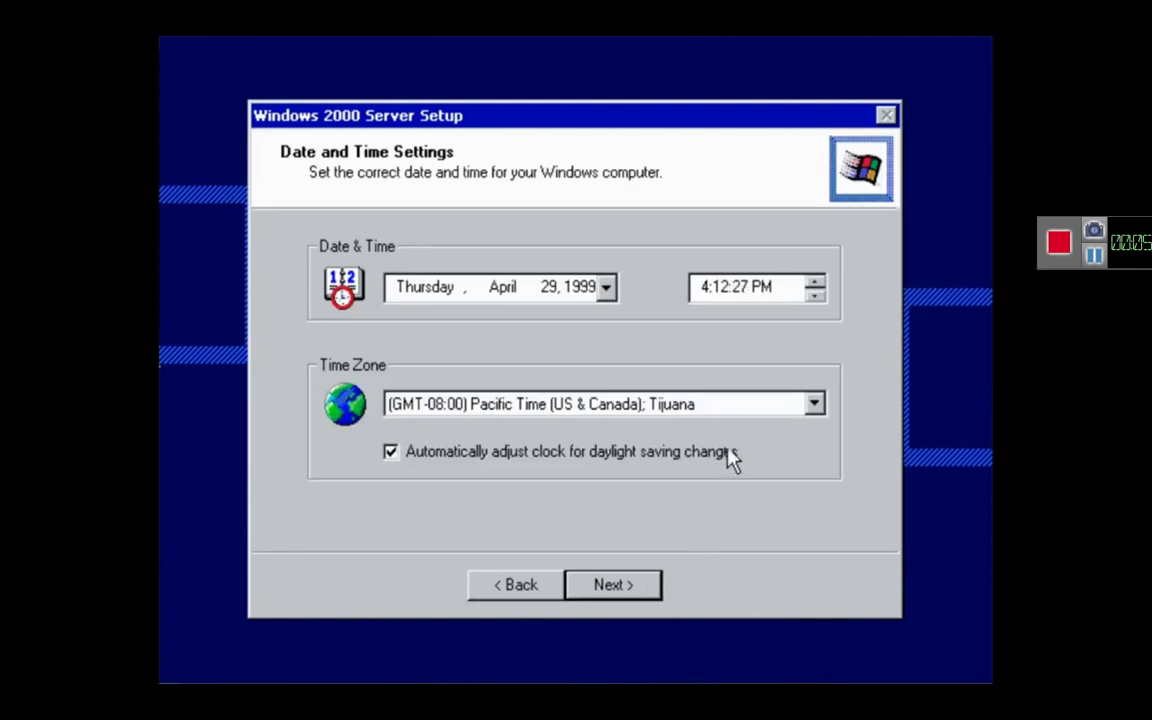
Set the time zone to (GMT-05:00) Eastern Time (US & Canada) and continue Setup
click(754, 407)
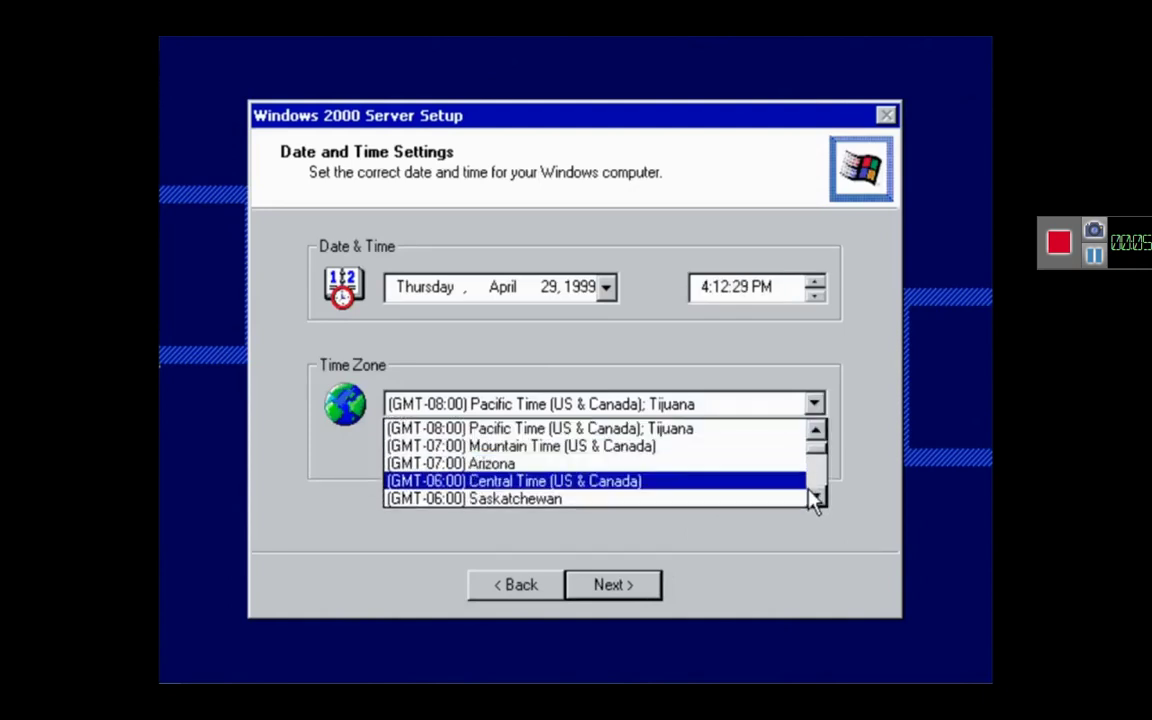
click(817, 497)
click(817, 498)
click(817, 498)
click(817, 498)
click(745, 462)
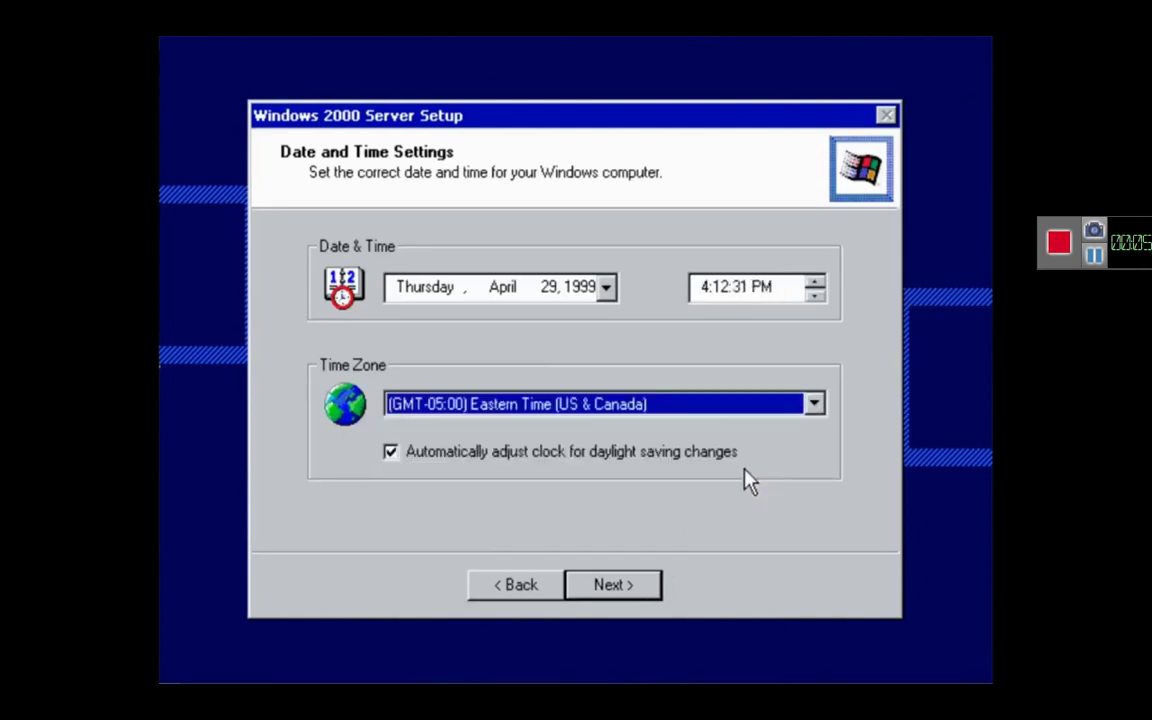
click(635, 592)
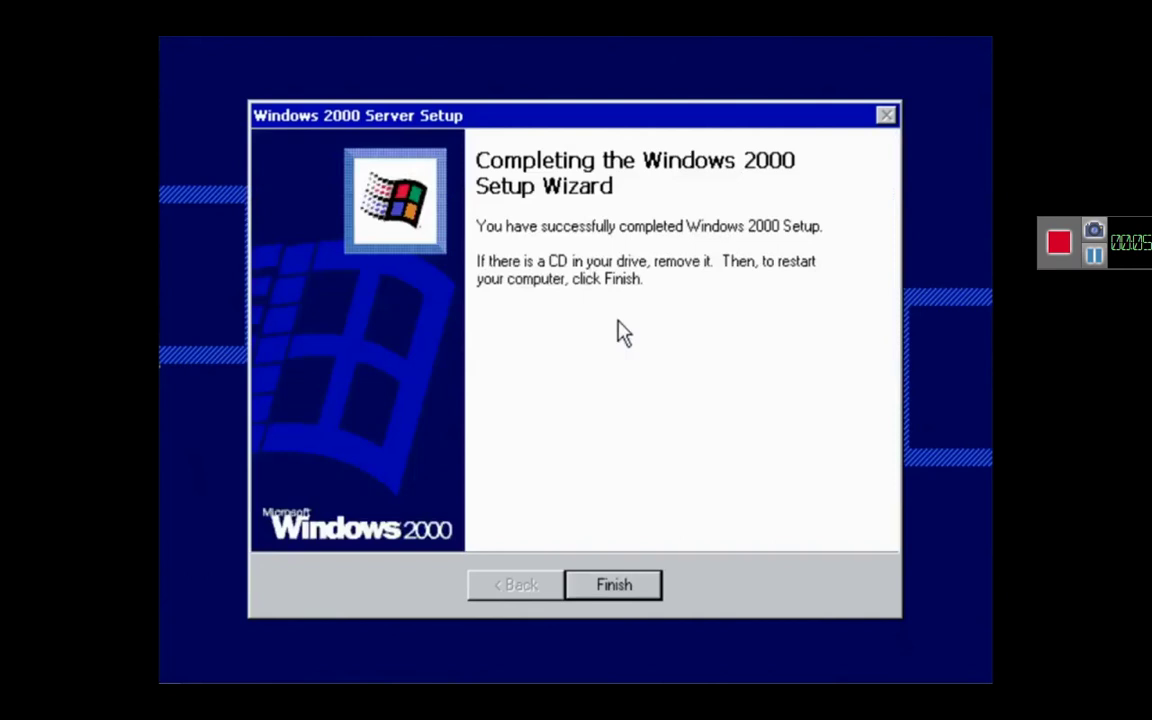
Finish the Setup Wizard and boot the computer into Microsoft Windows 2000 Advanced Server
click(620, 588)
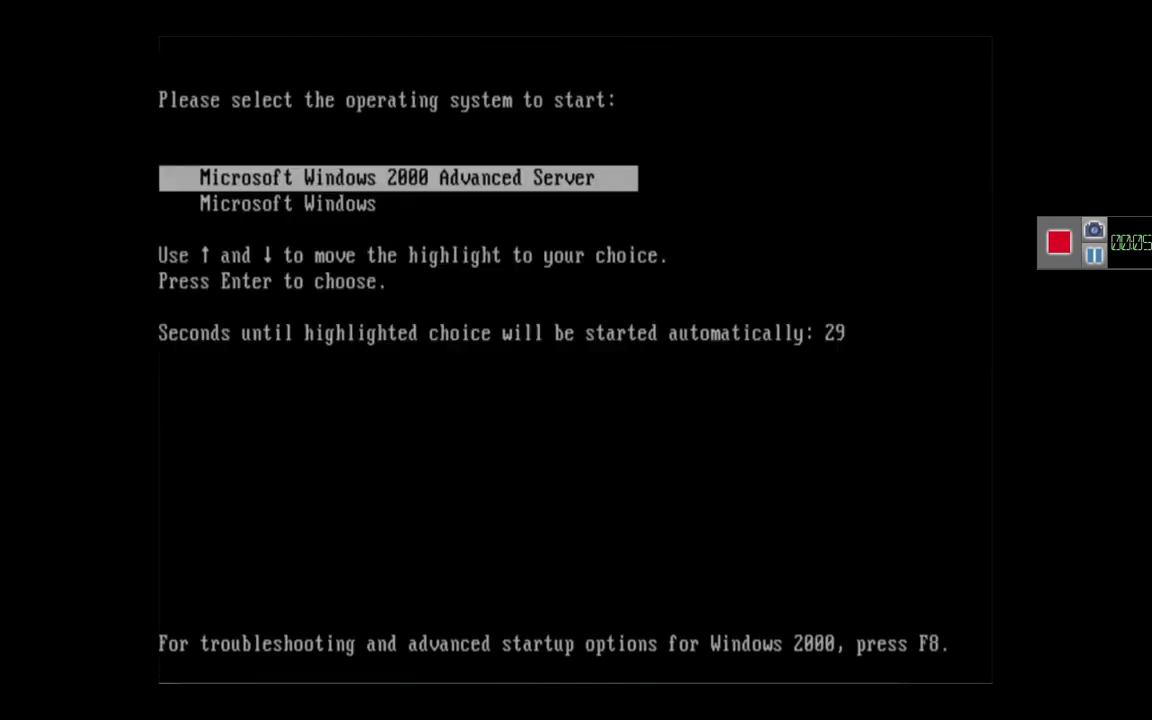
key(Return)
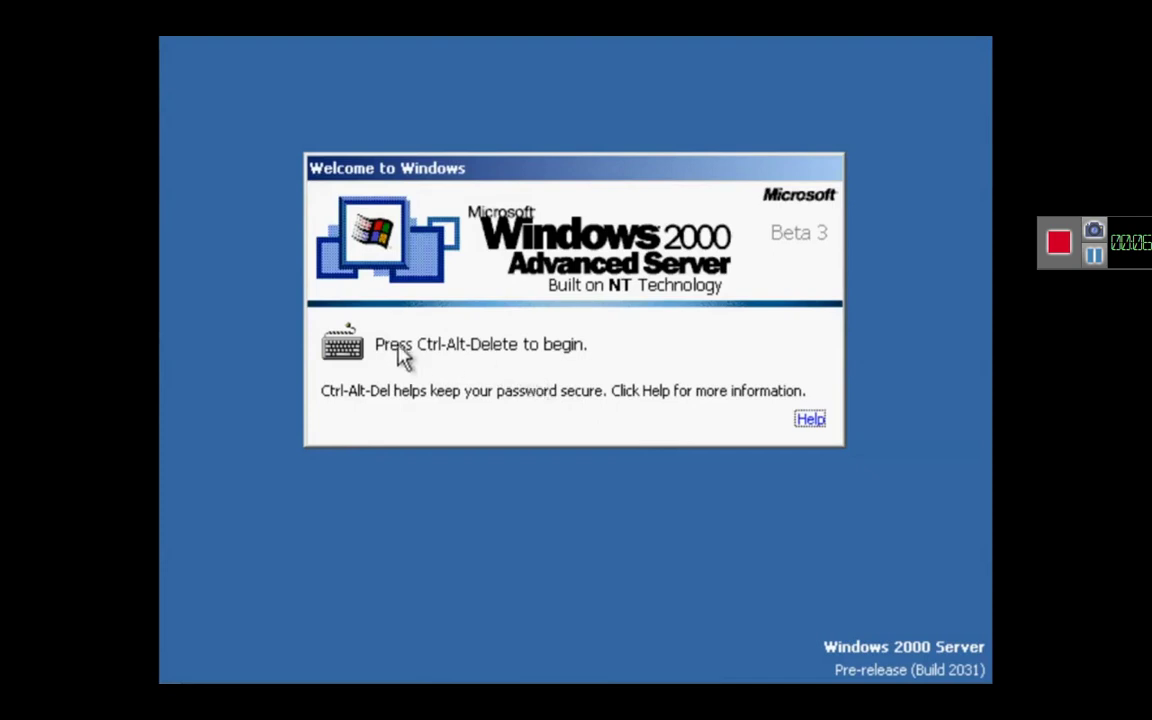
Send Ctrl+Alt+Del to the virtual machine and log on to Windows 2000 with the account password
mouse_move(170, 40)
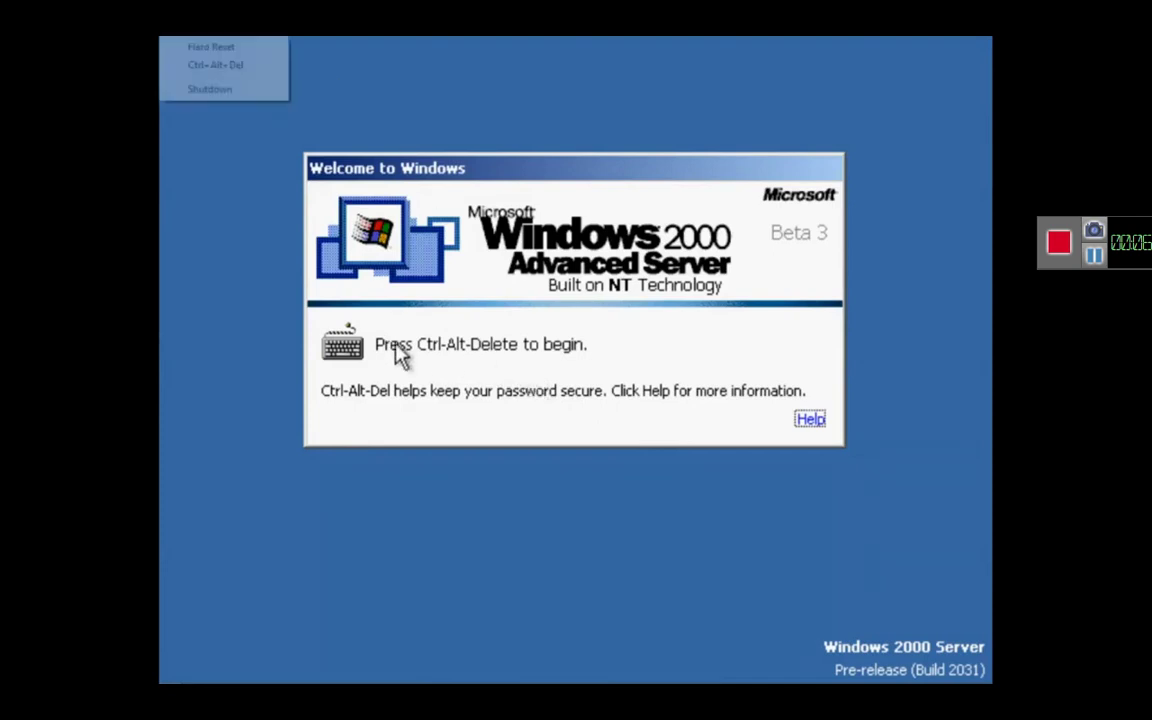
click(215, 66)
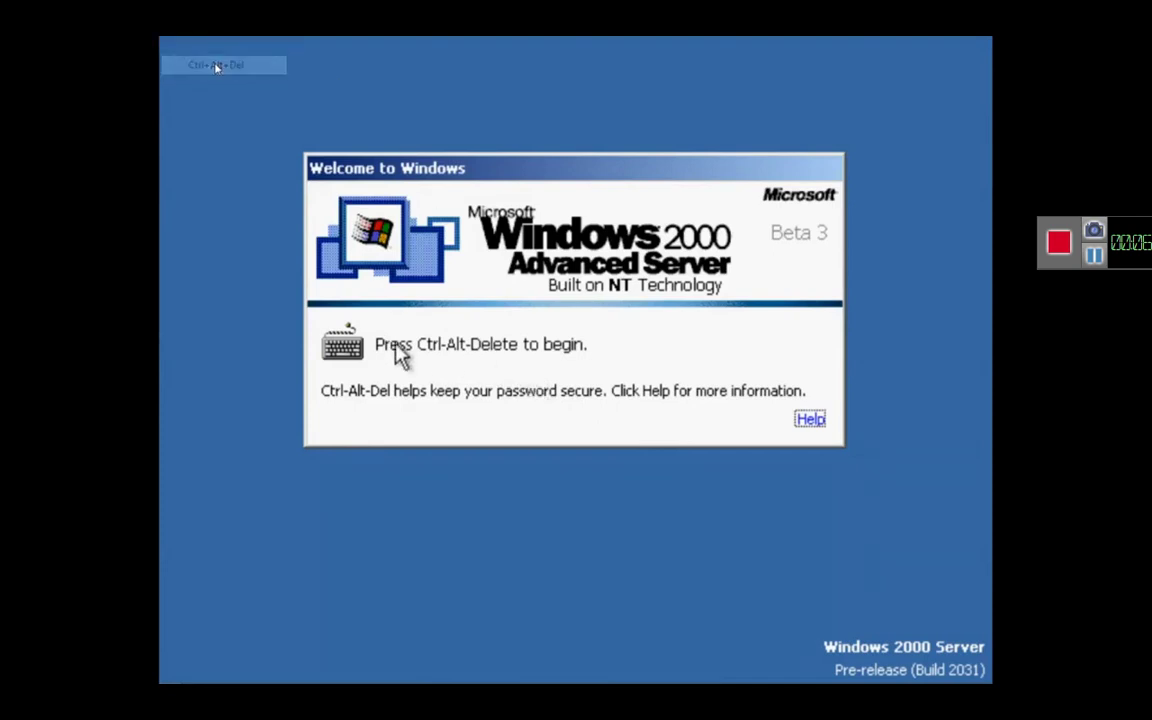
text(***)
key(Return)
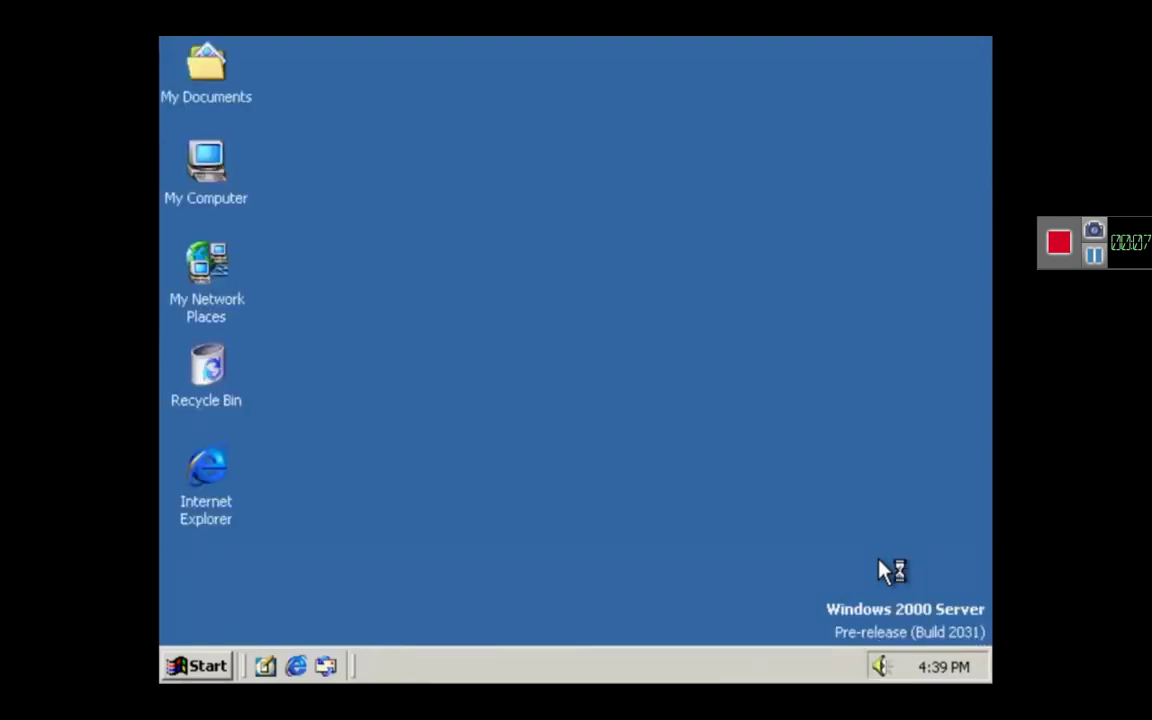
Raise the system volume to its maximum level and dismiss the volume control
click(880, 667)
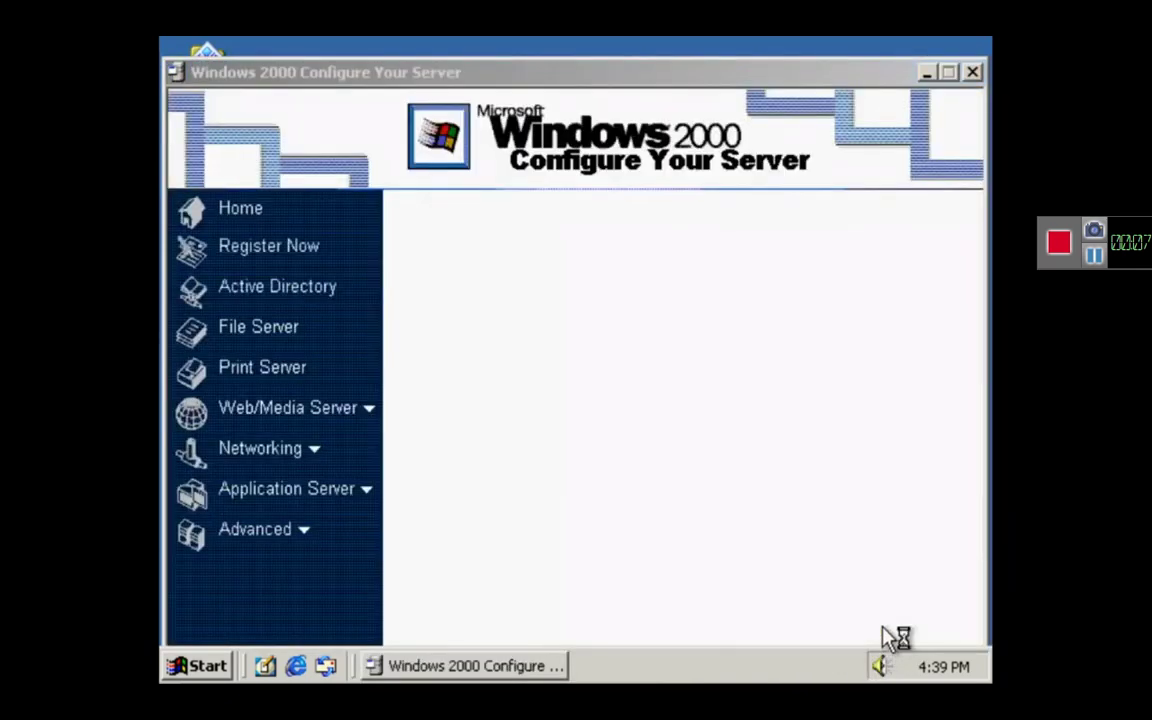
click(880, 665)
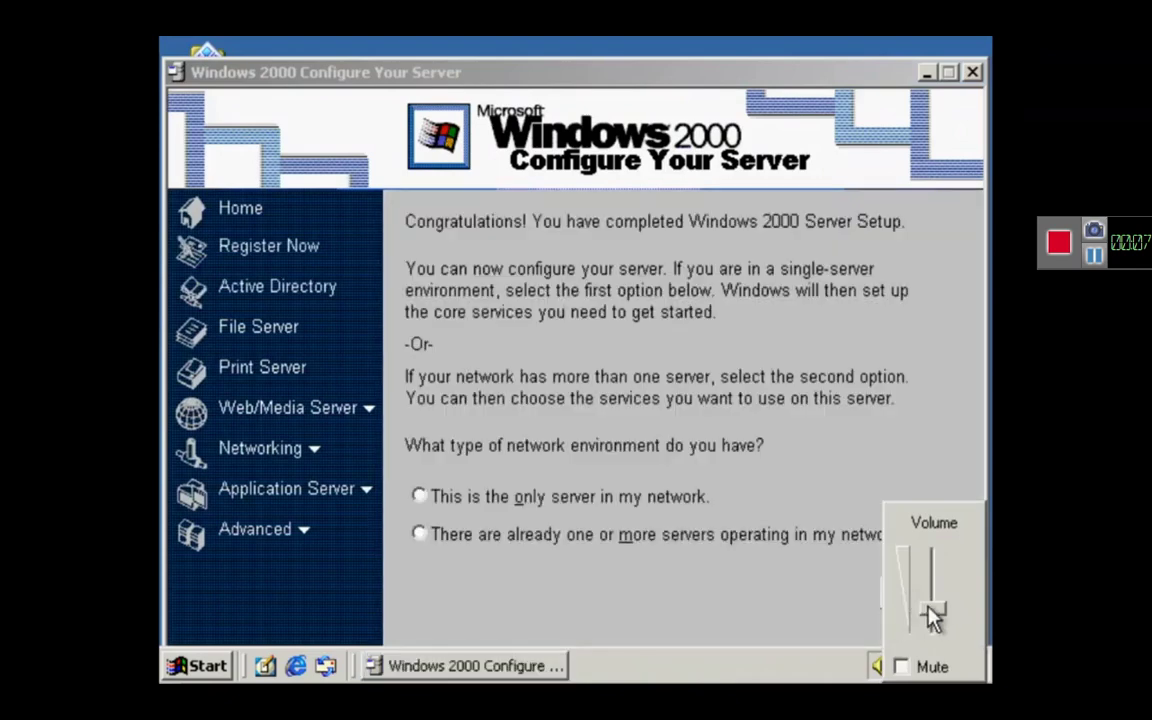
drag(932, 617, 931, 545)
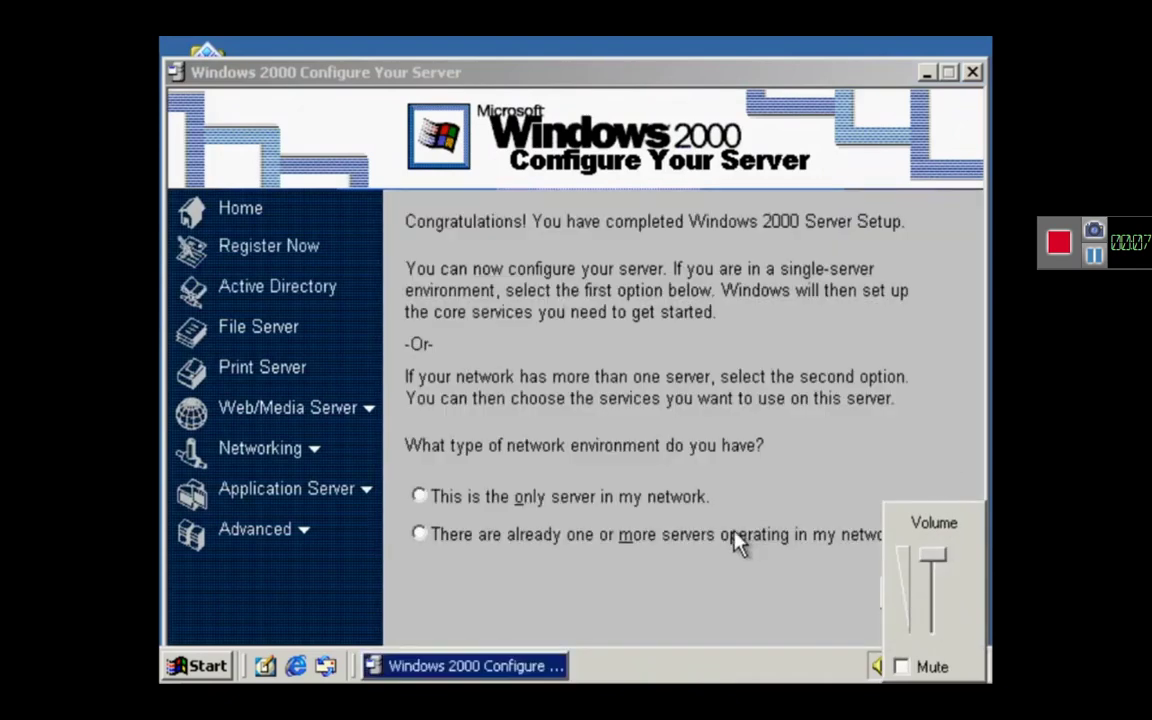
click(731, 606)
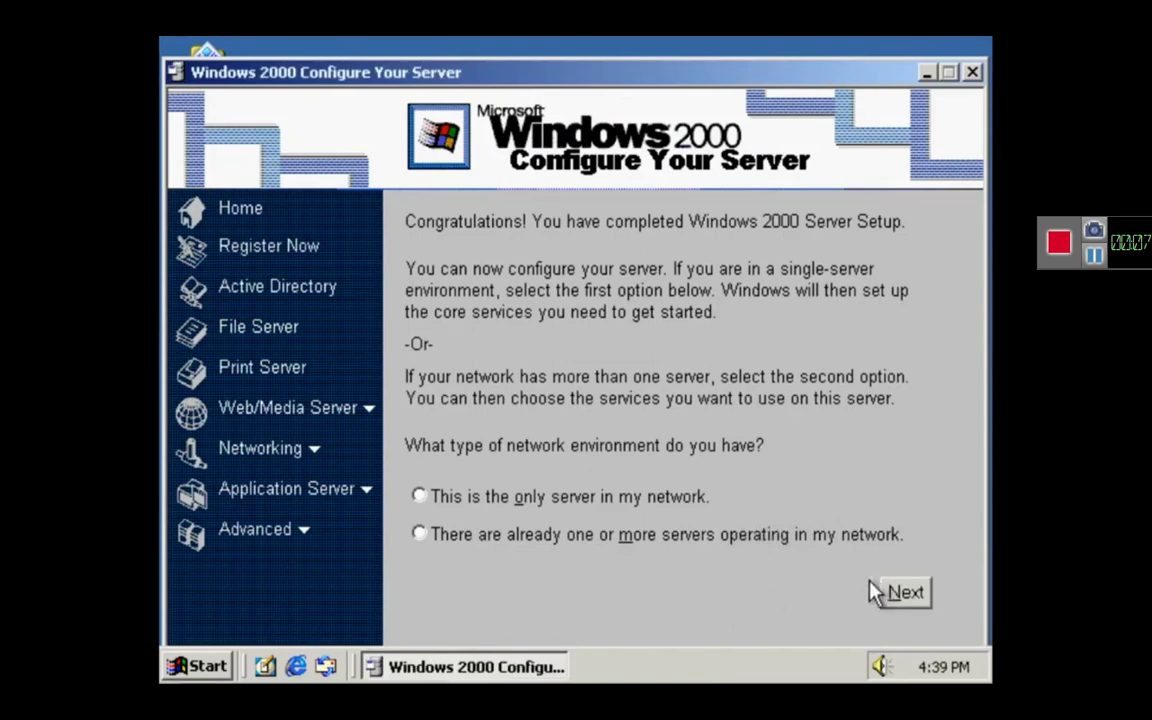
Specify in Configure Your Server that this is the only server in the network and continue
click(640, 506)
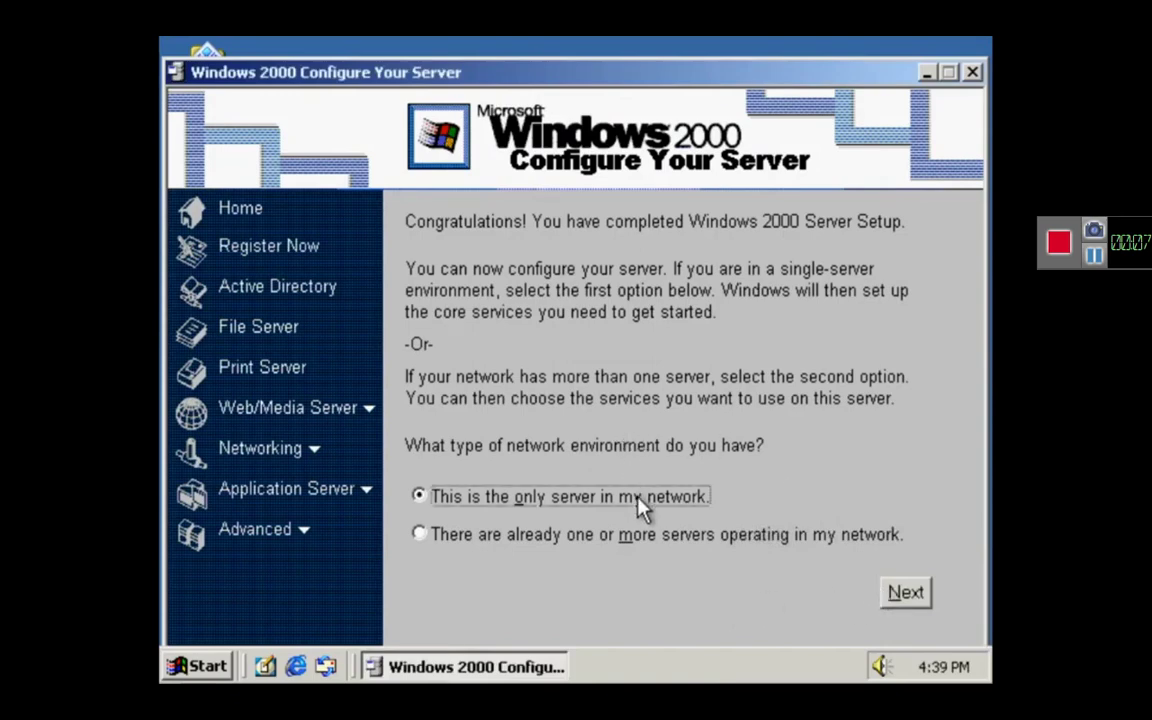
click(886, 590)
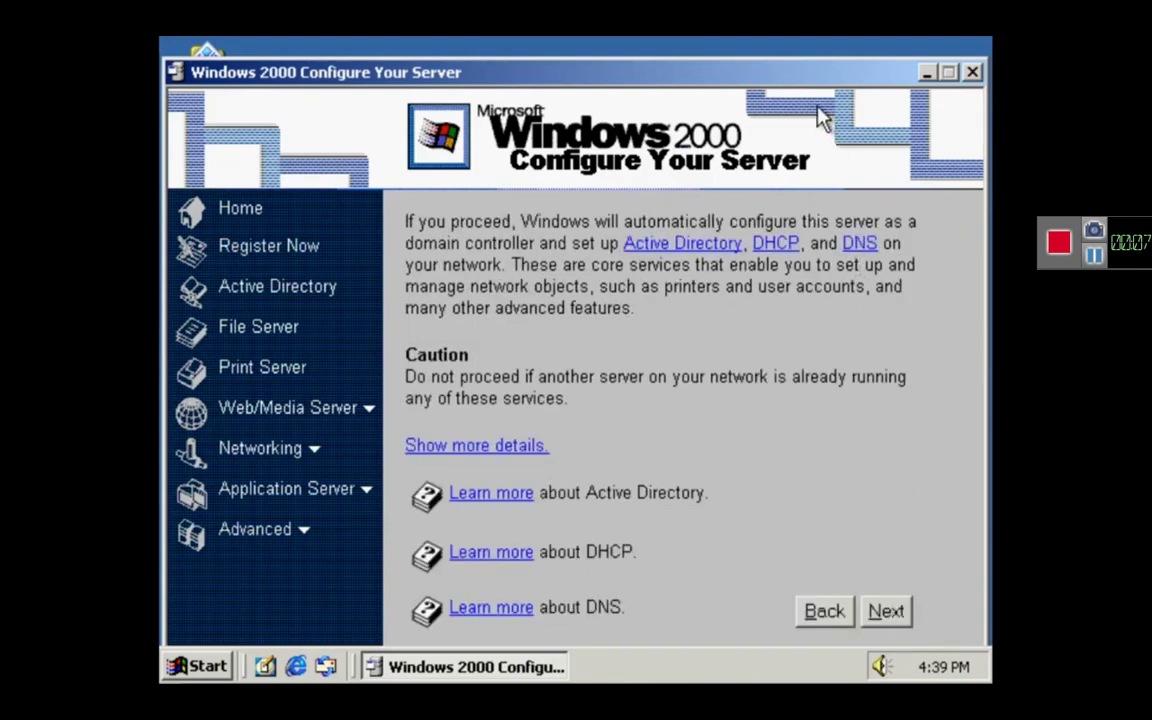
View the domain information page of the single-server setup and return to the Configure Your Server home page
drag(813, 76, 814, 50)
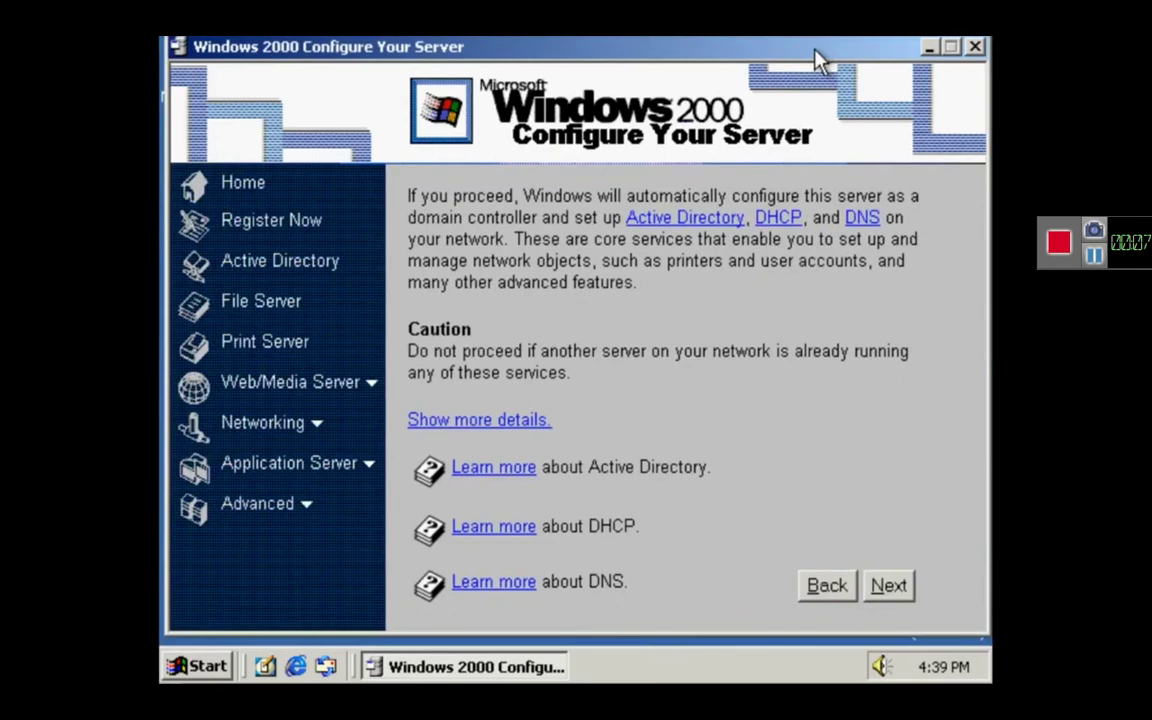
click(878, 589)
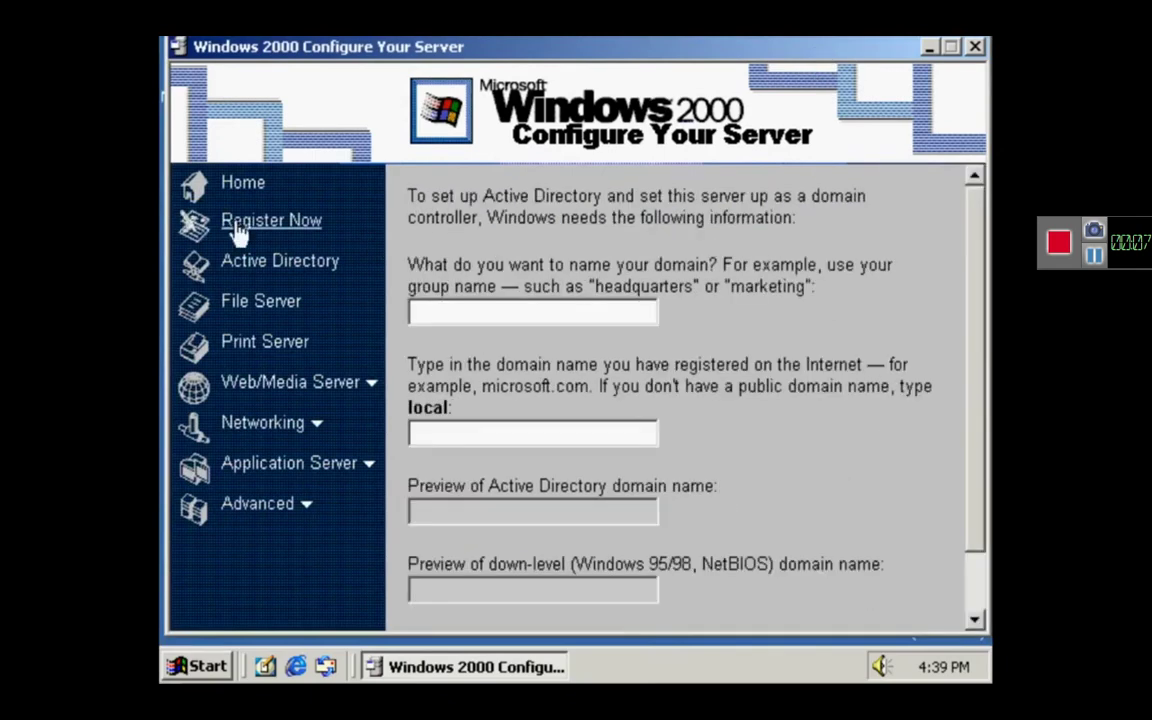
click(226, 186)
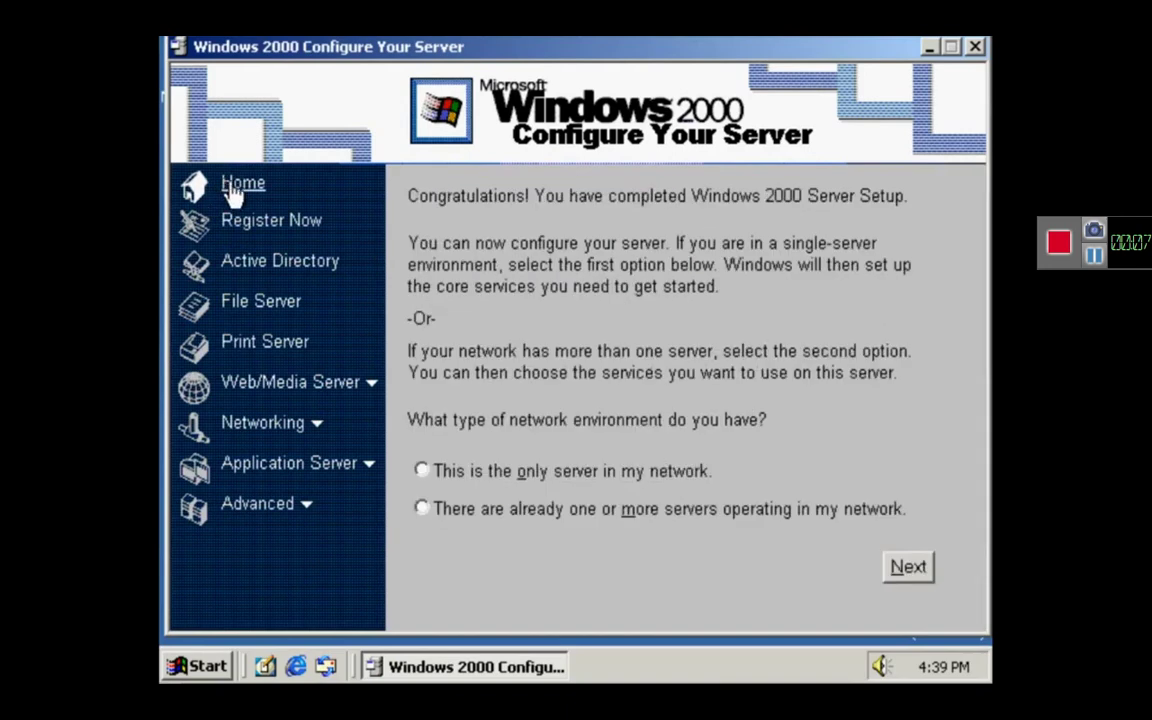
Specify that one or more servers already operate in the network, disable showing Configure Your Server at startup and close it
click(490, 512)
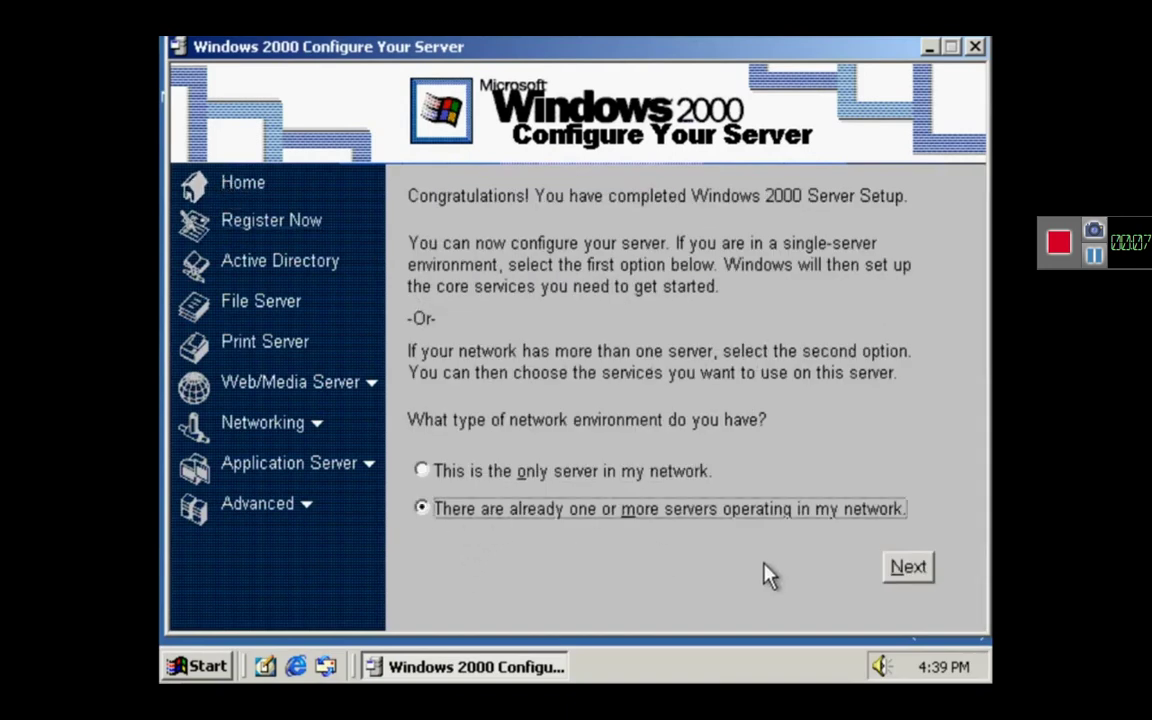
click(907, 569)
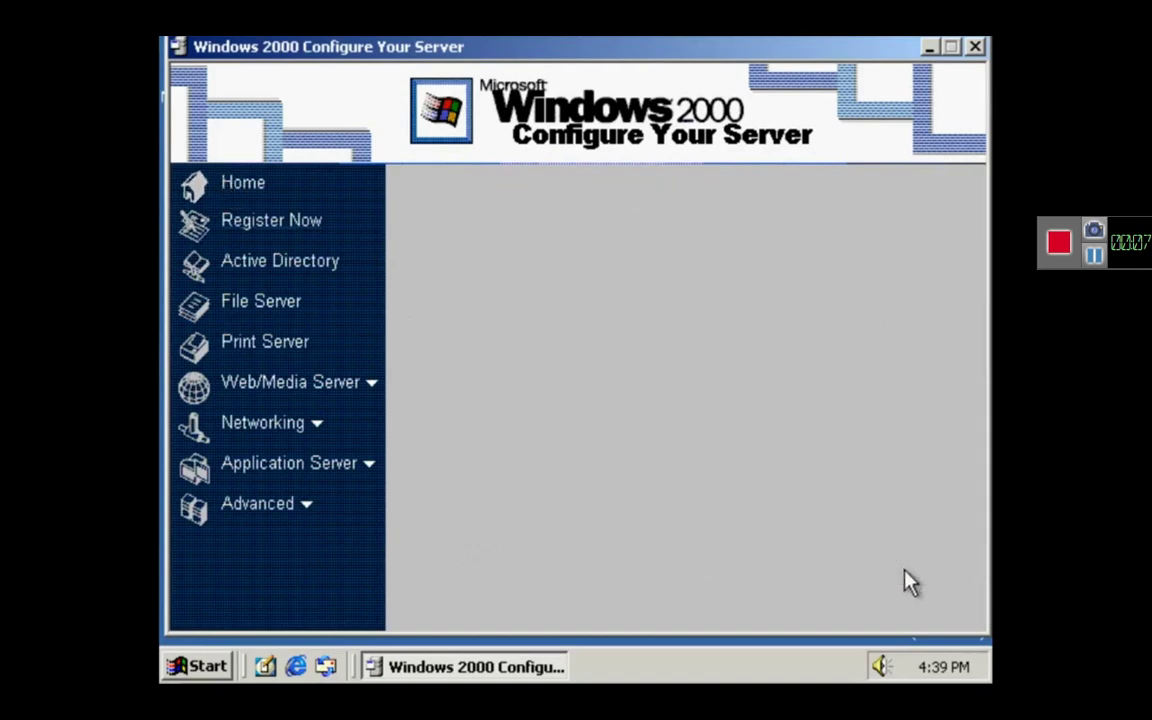
click(880, 605)
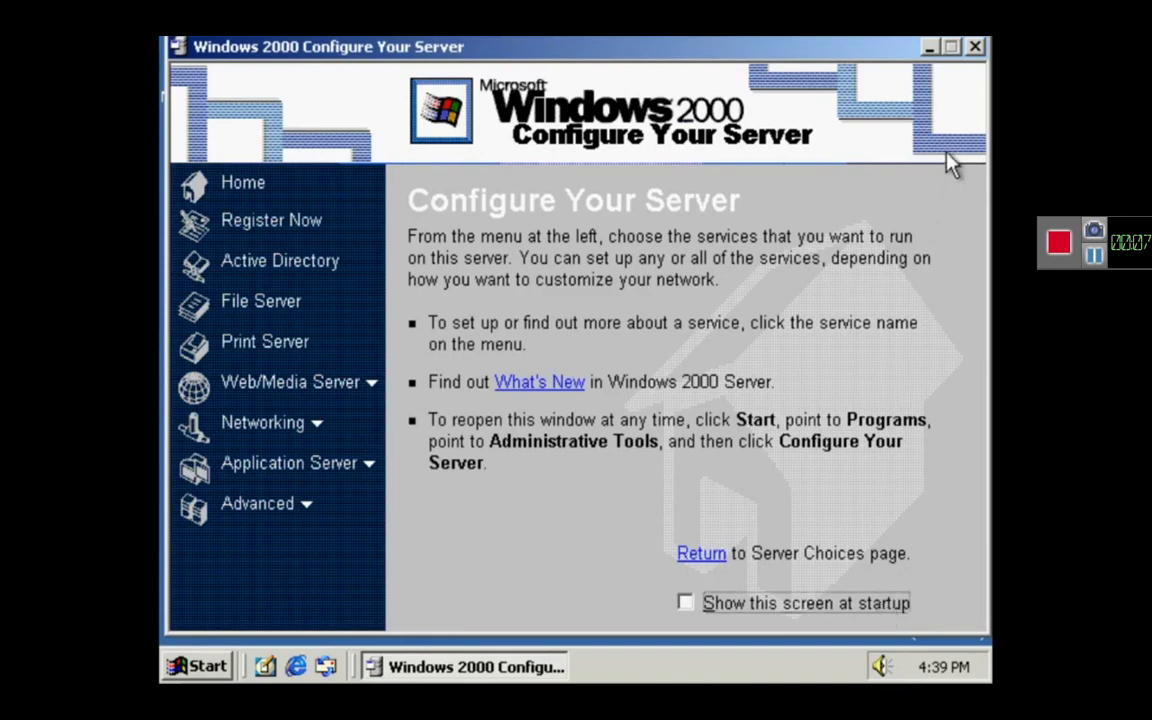
click(977, 50)
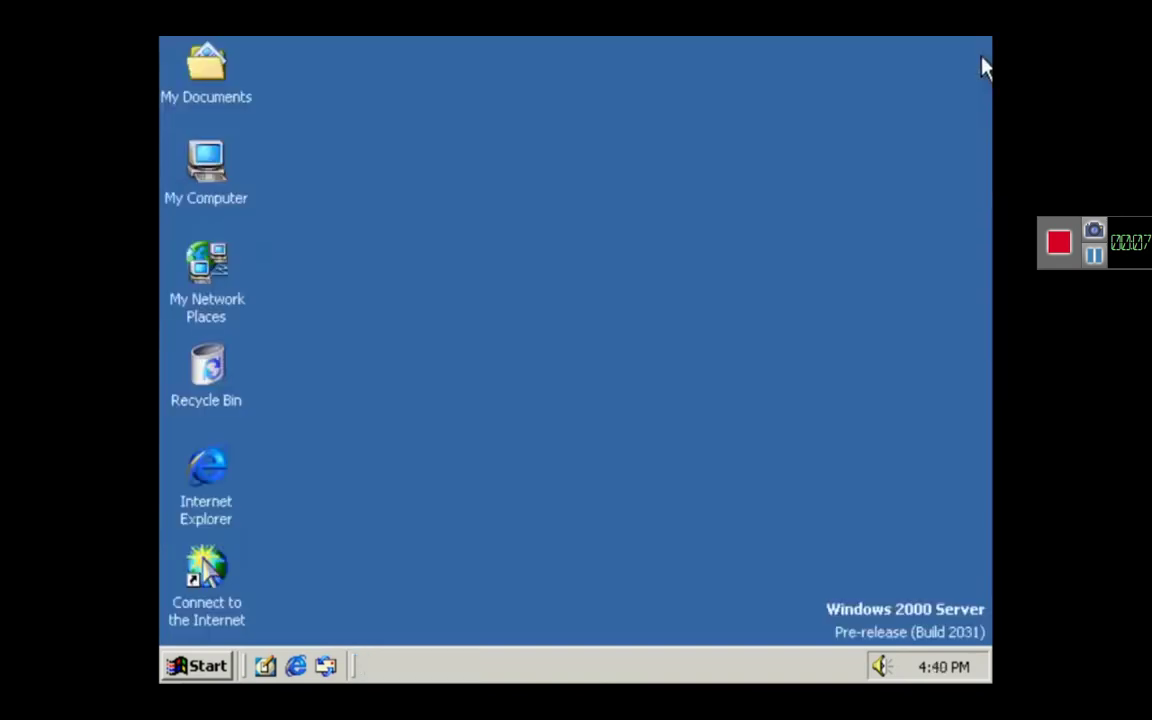
View the desktop's background settings in Display Properties and close them without changes
right_click(455, 315)
click(512, 538)
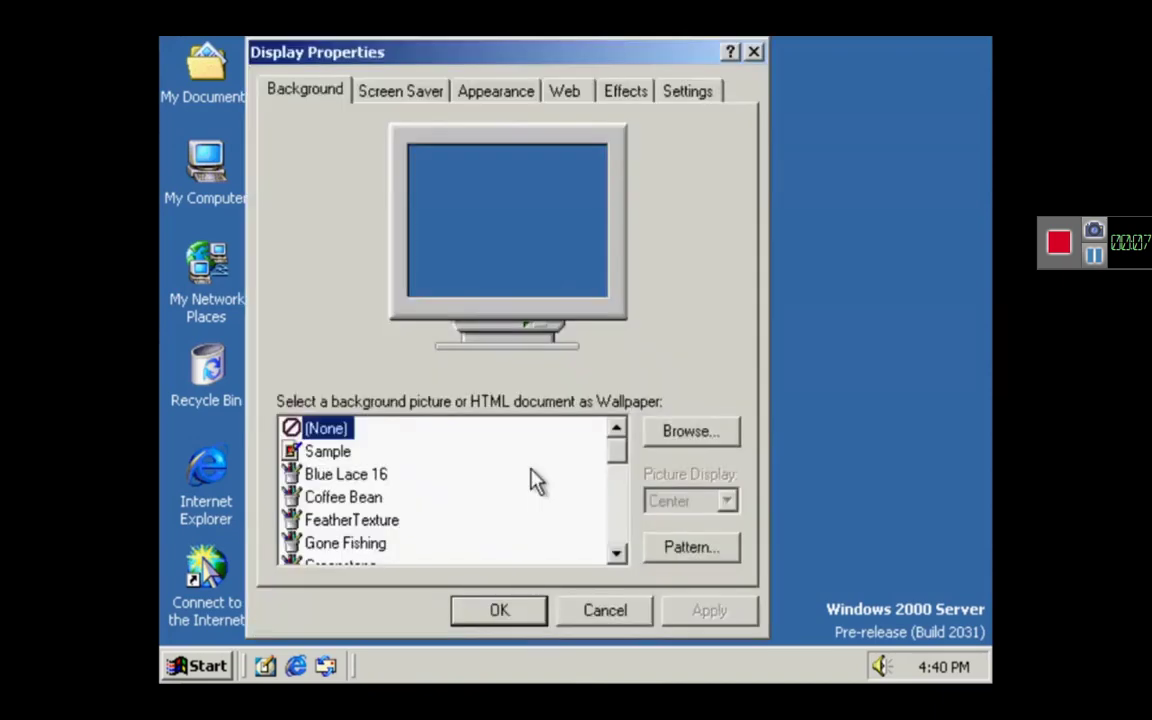
click(755, 56)
Run winver to check the installed Windows version and build, and dismiss the About Windows information
key(super+r)
text(winvrr)
key(Return)
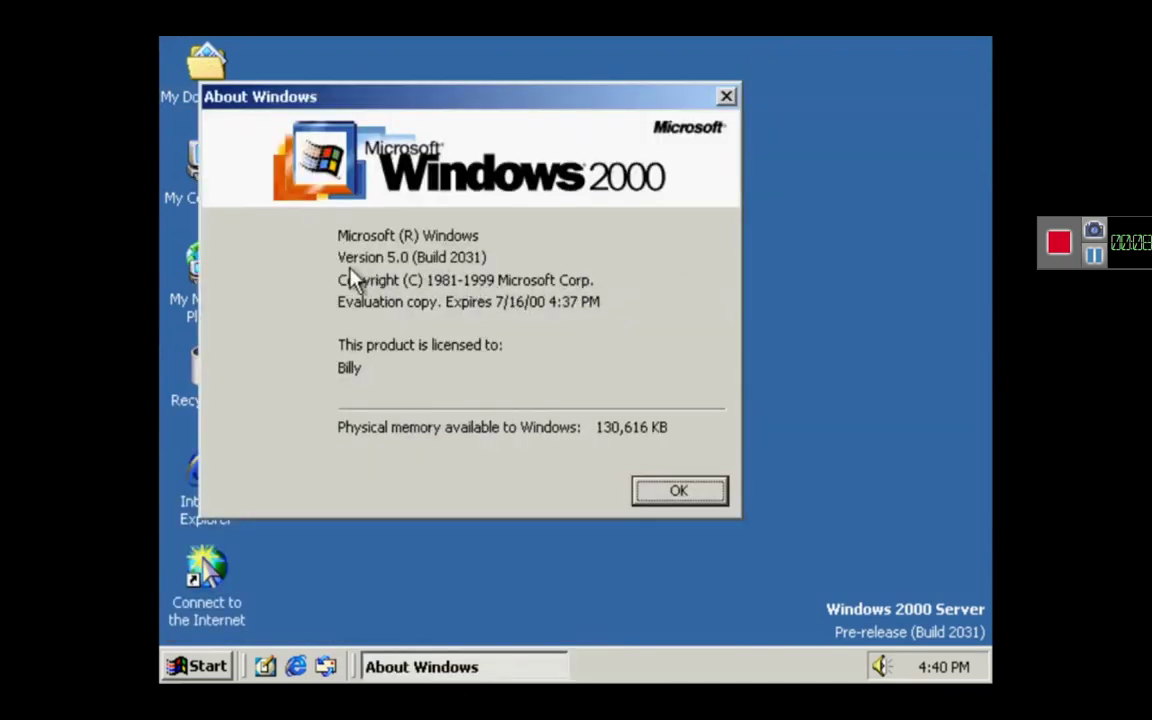
click(690, 495)
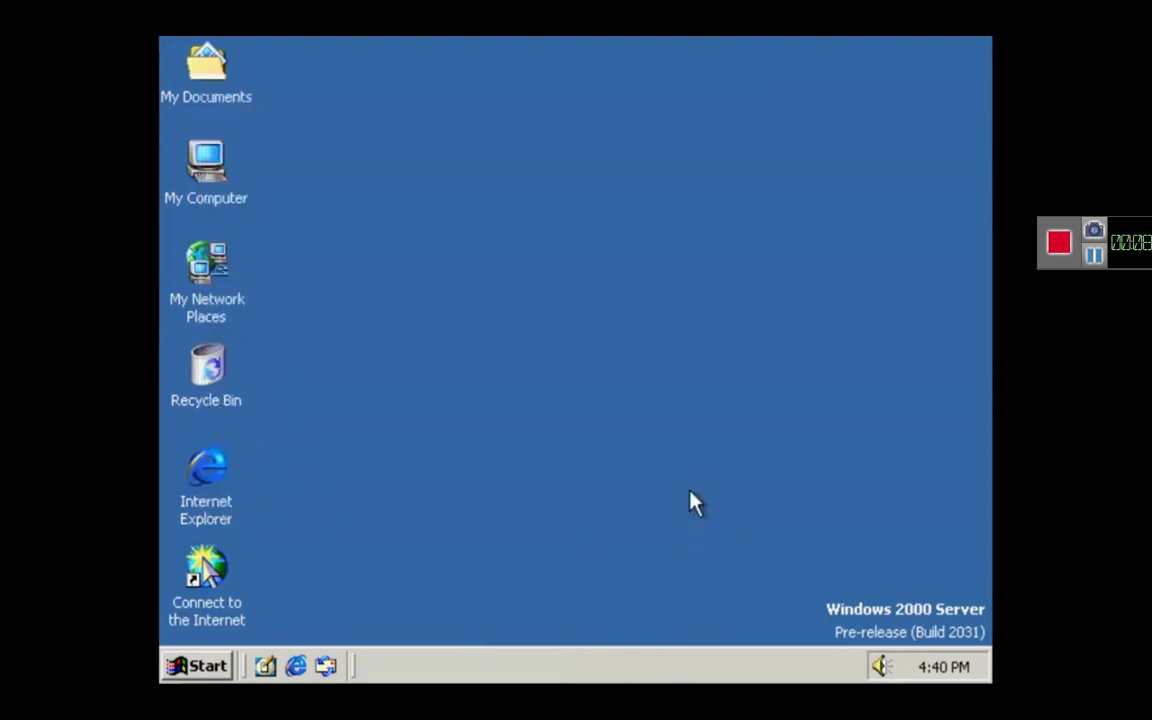
Examine My Computer's system properties, including network identification, hardware, user profiles and advanced settings
right_click(208, 177)
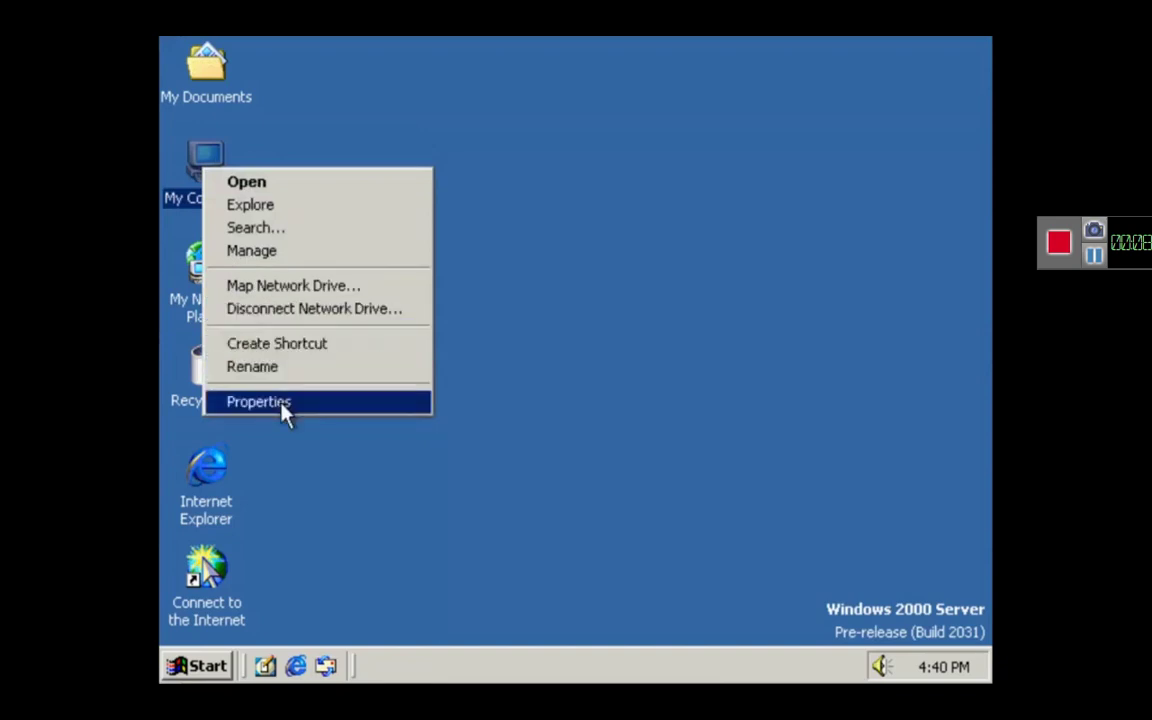
click(281, 402)
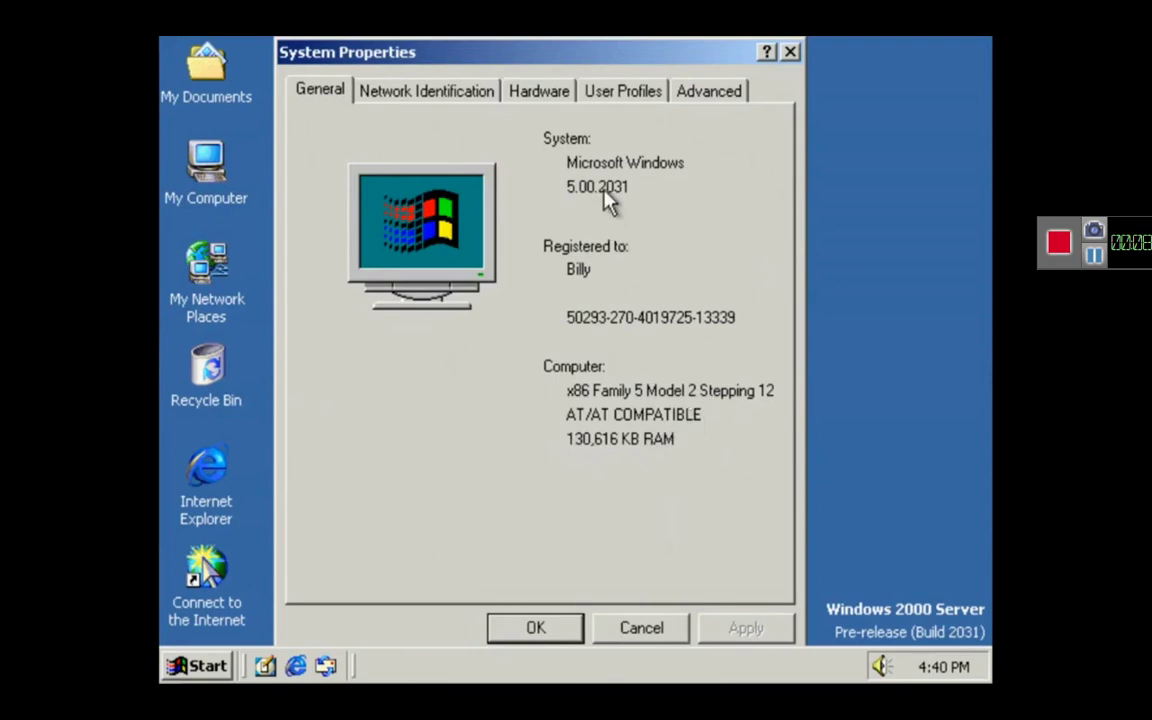
click(412, 90)
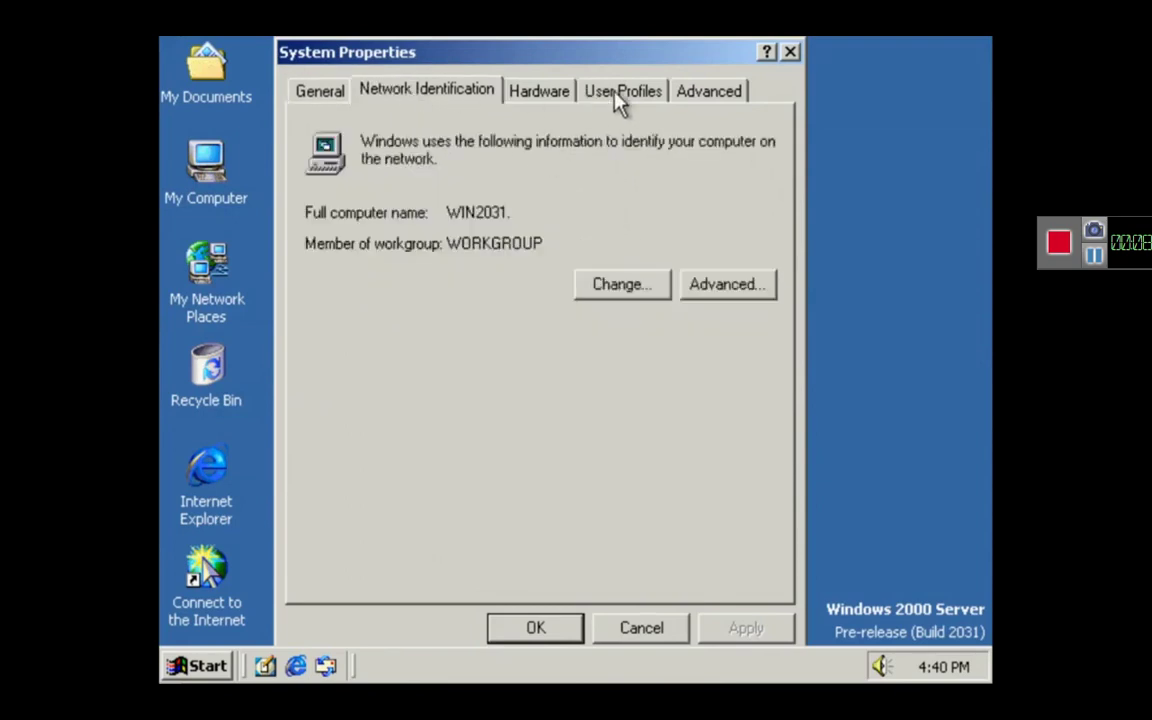
click(564, 95)
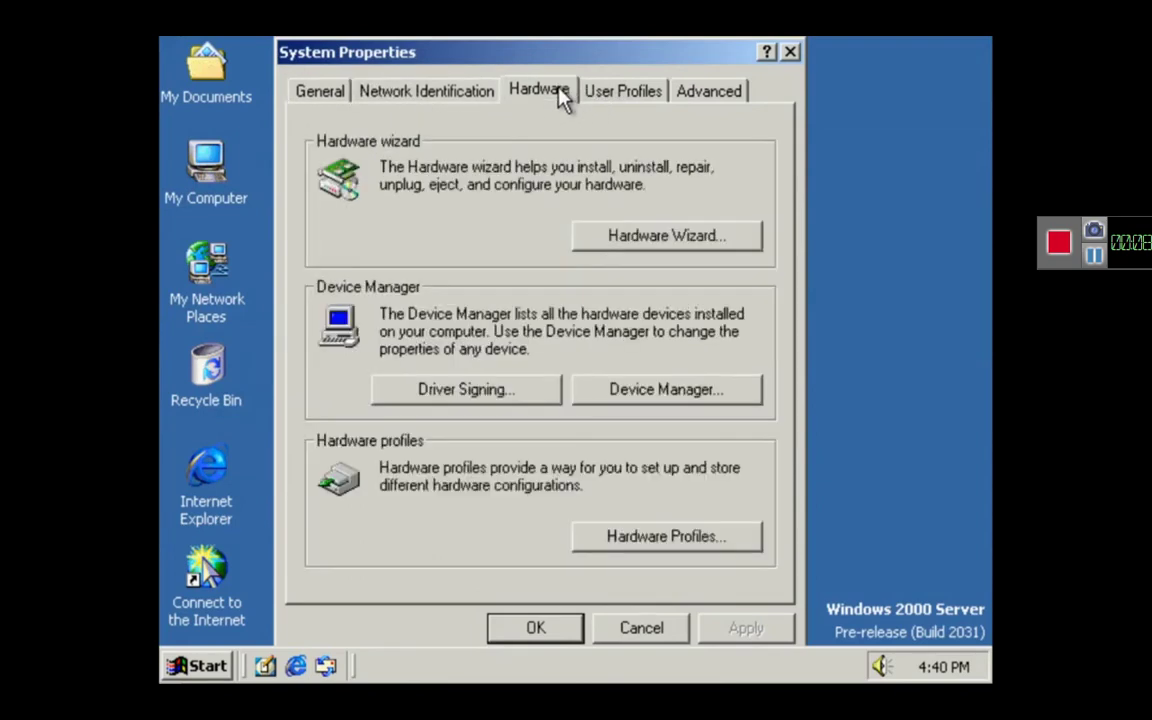
click(655, 94)
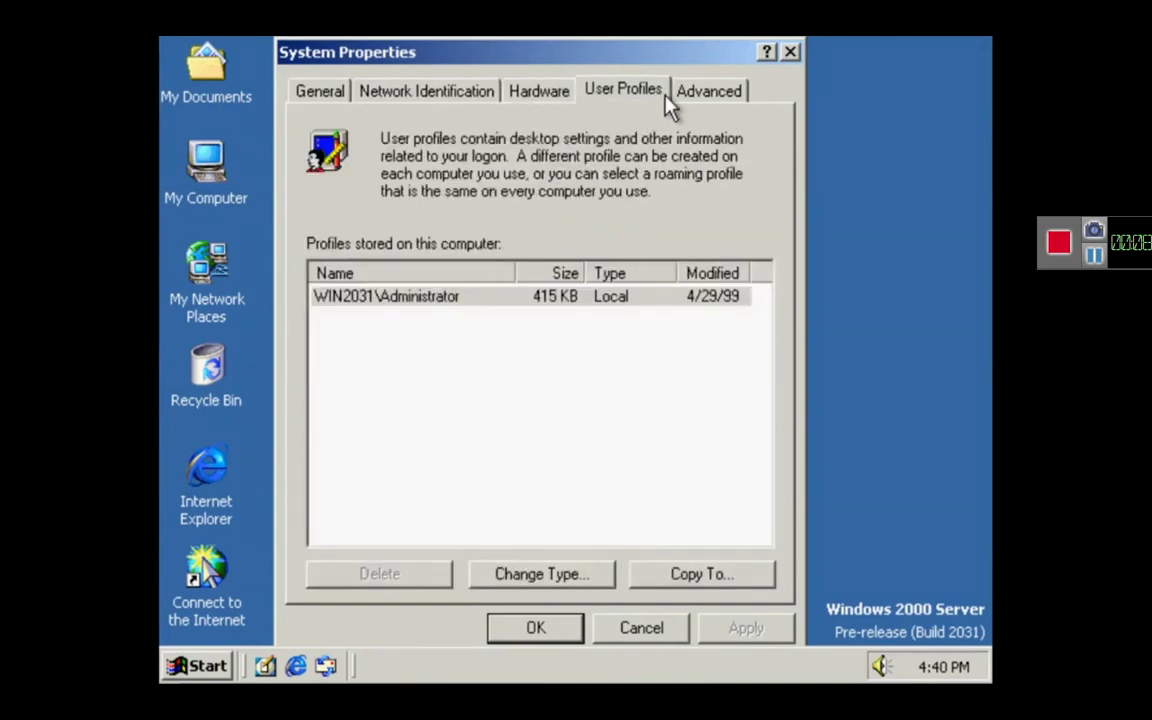
click(697, 102)
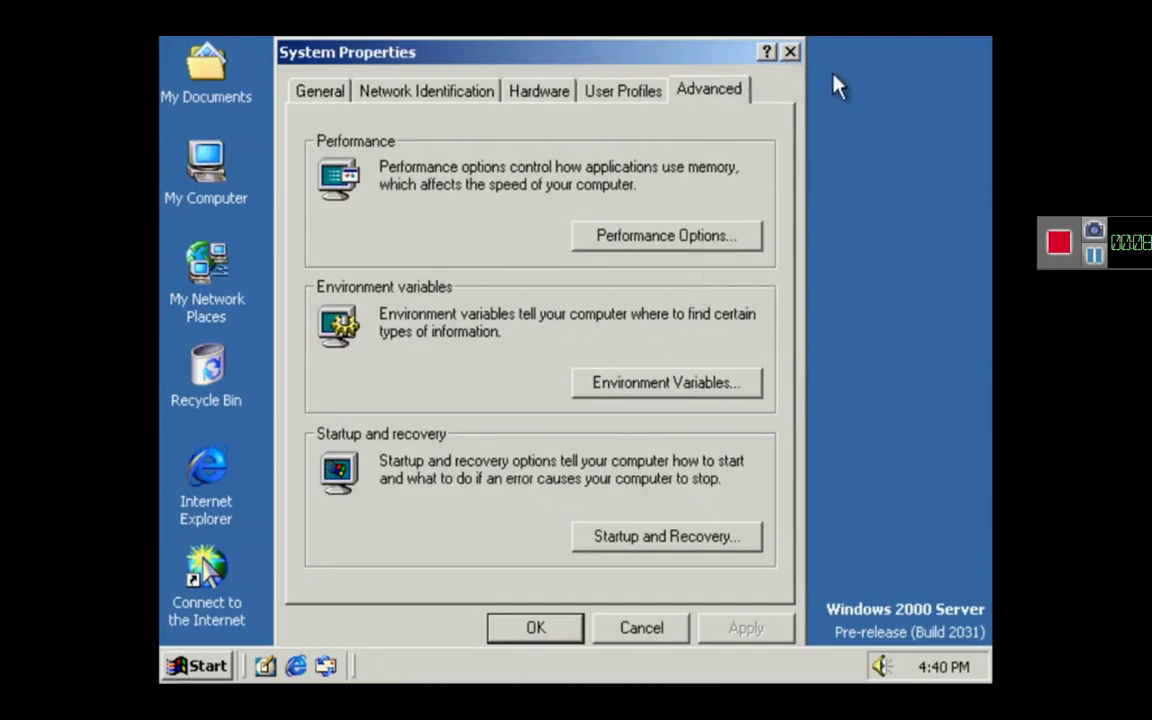
Inspect the performance options and the environment variables in System Properties, cancelling both without changes
click(728, 237)
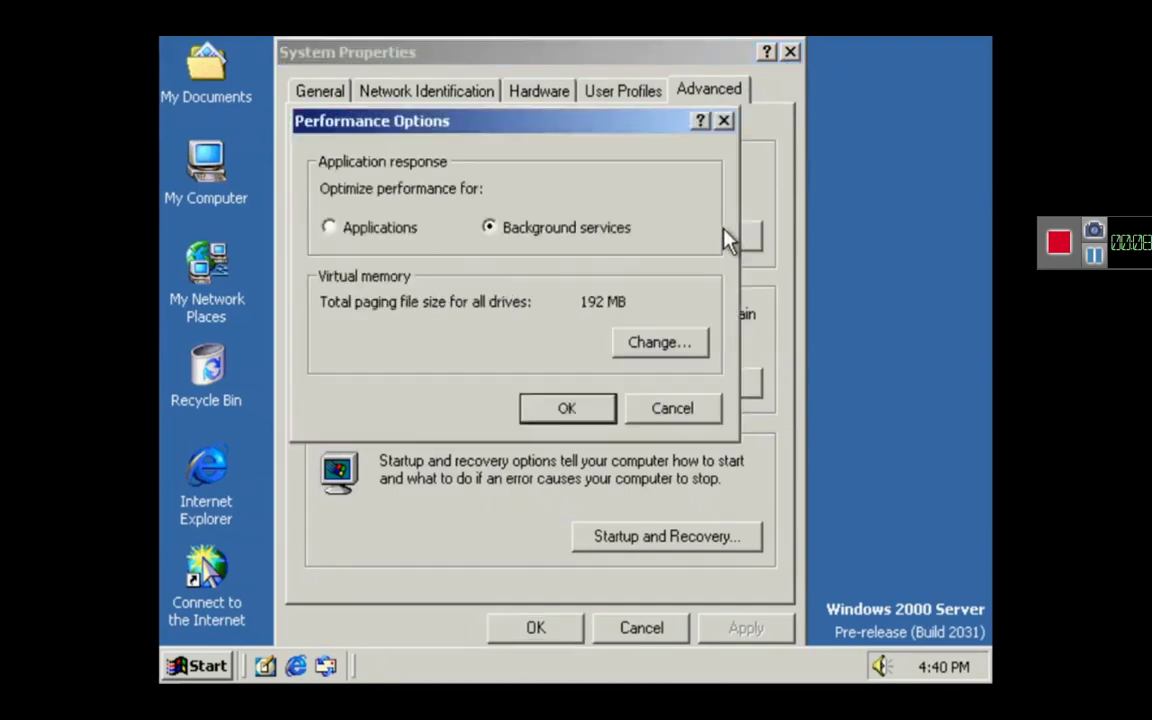
click(697, 422)
click(707, 390)
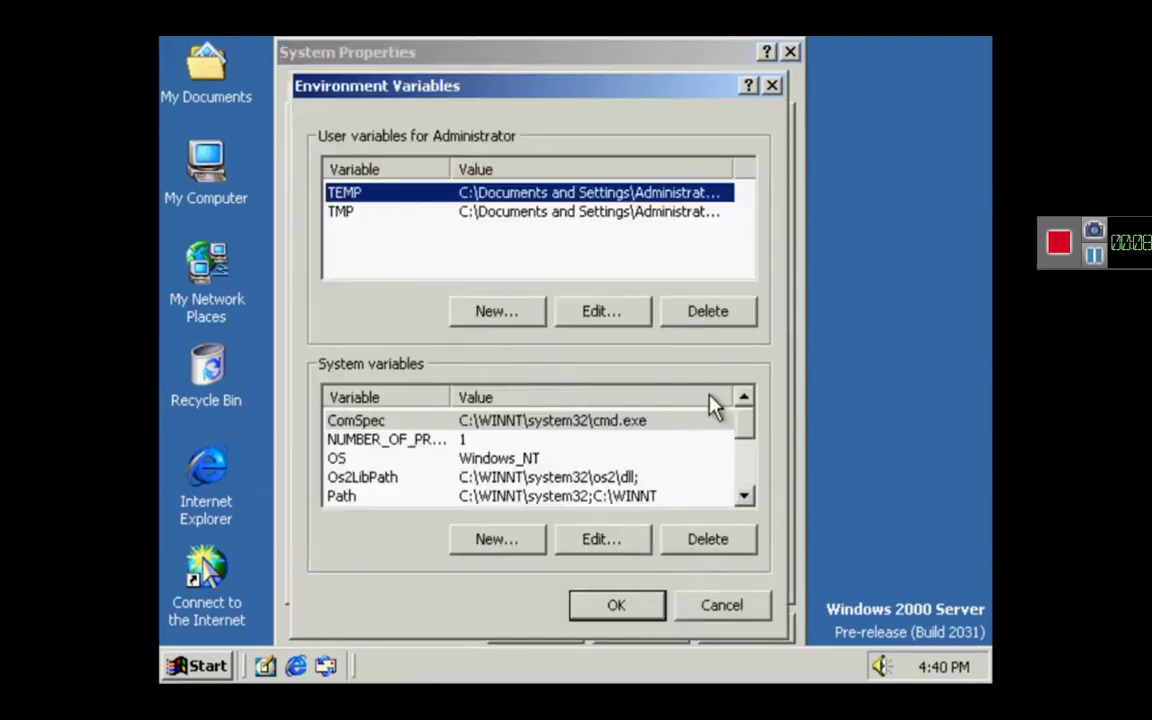
click(719, 596)
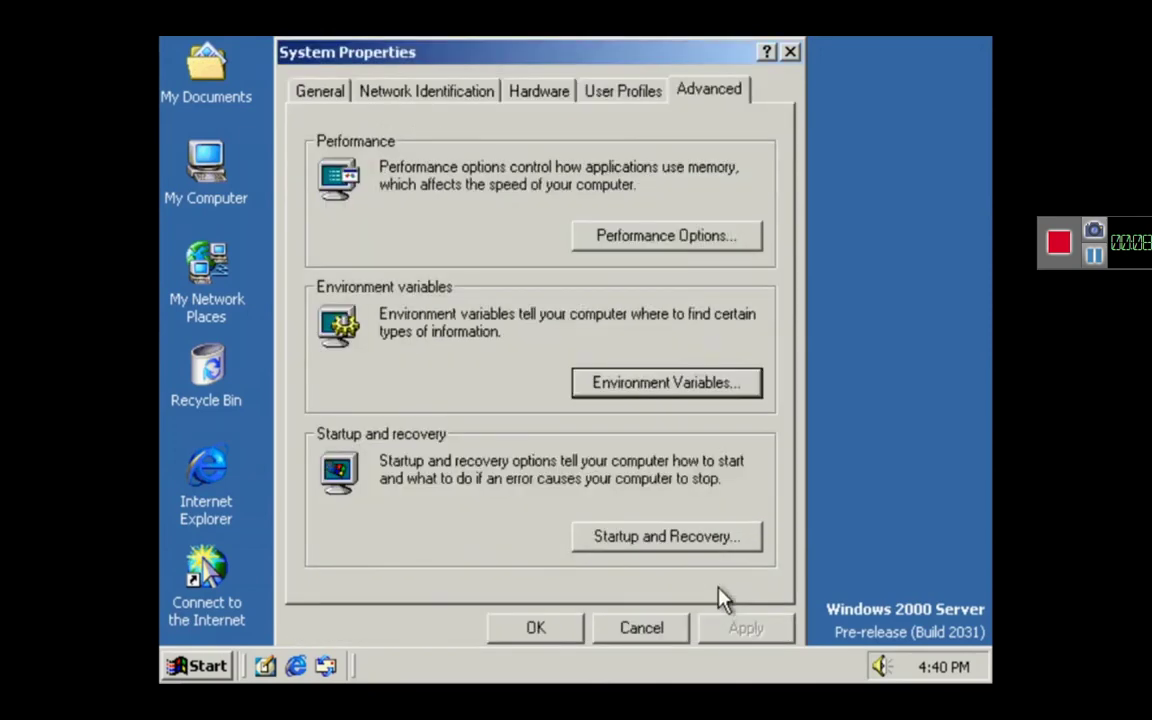
Inspect the startup and recovery settings with the default operating system choices, and leave System Properties
click(733, 540)
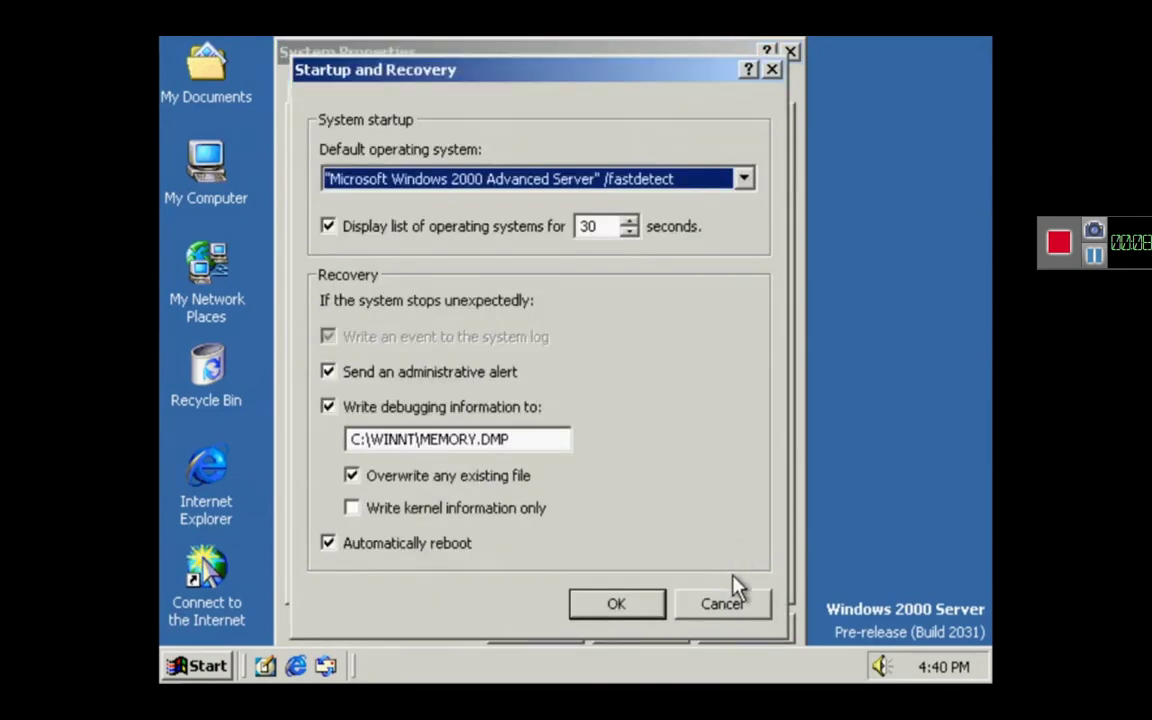
click(743, 178)
click(740, 180)
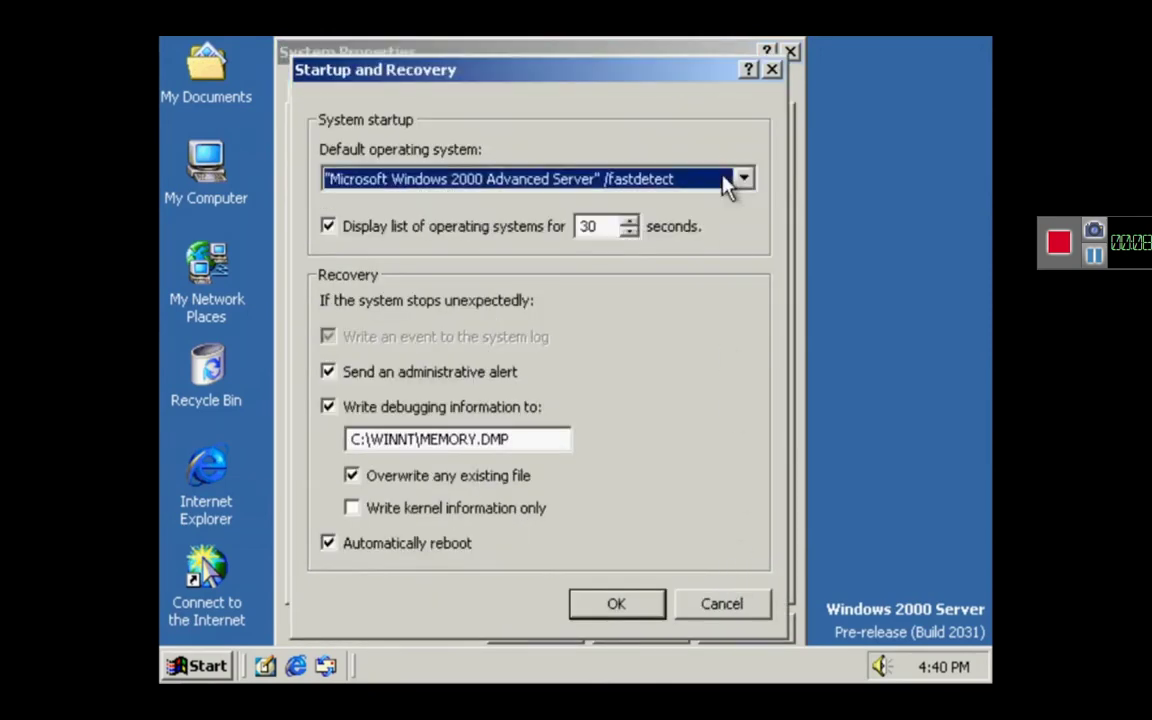
key(Return)
click(664, 638)
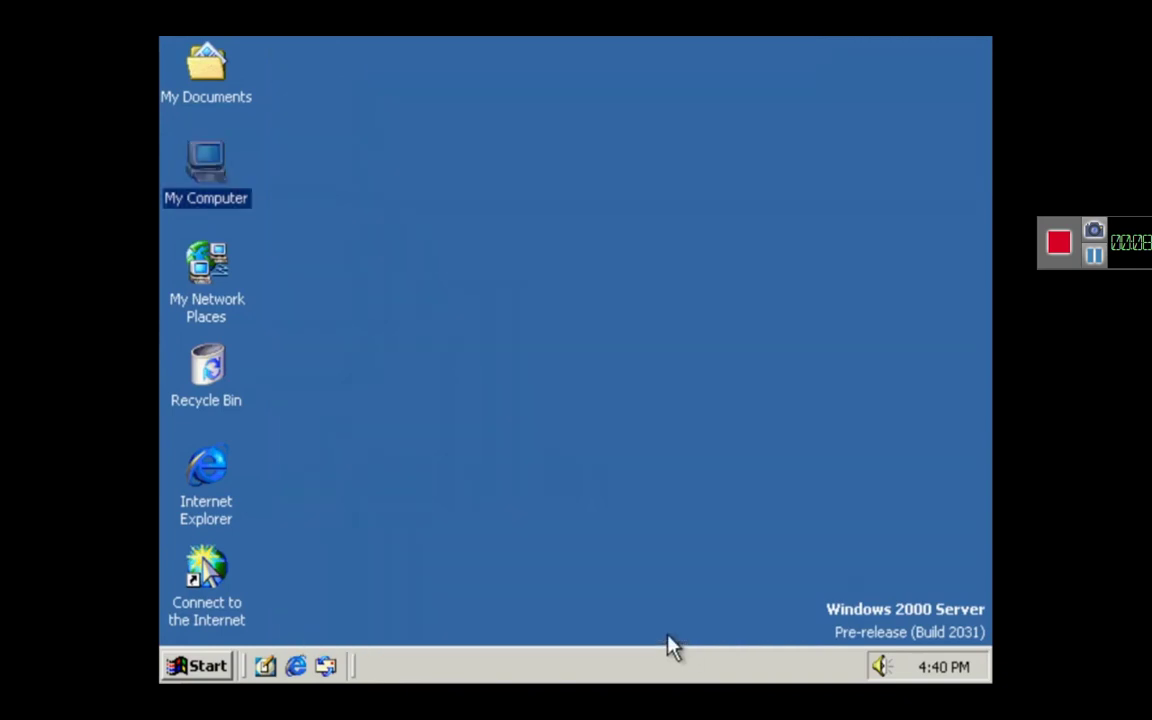
Turn on Show Web Content for the Active Desktop and cancel the Internet Connection Wizard it launches
right_click(650, 449)
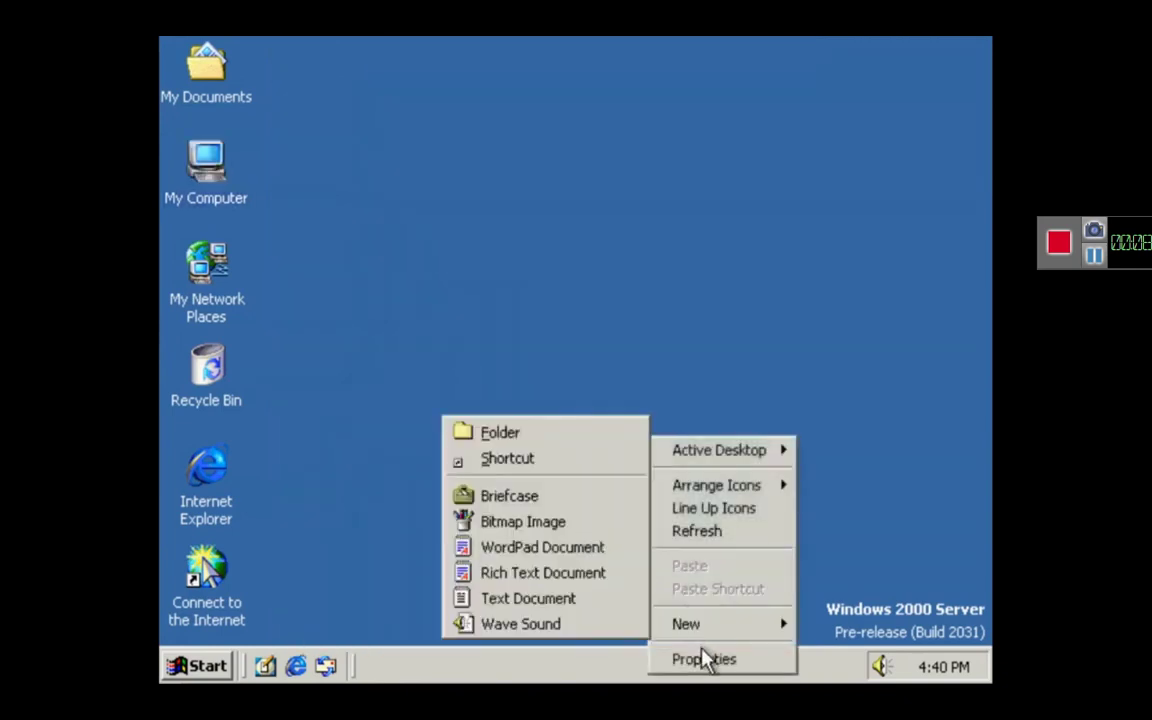
mouse_move(740, 454)
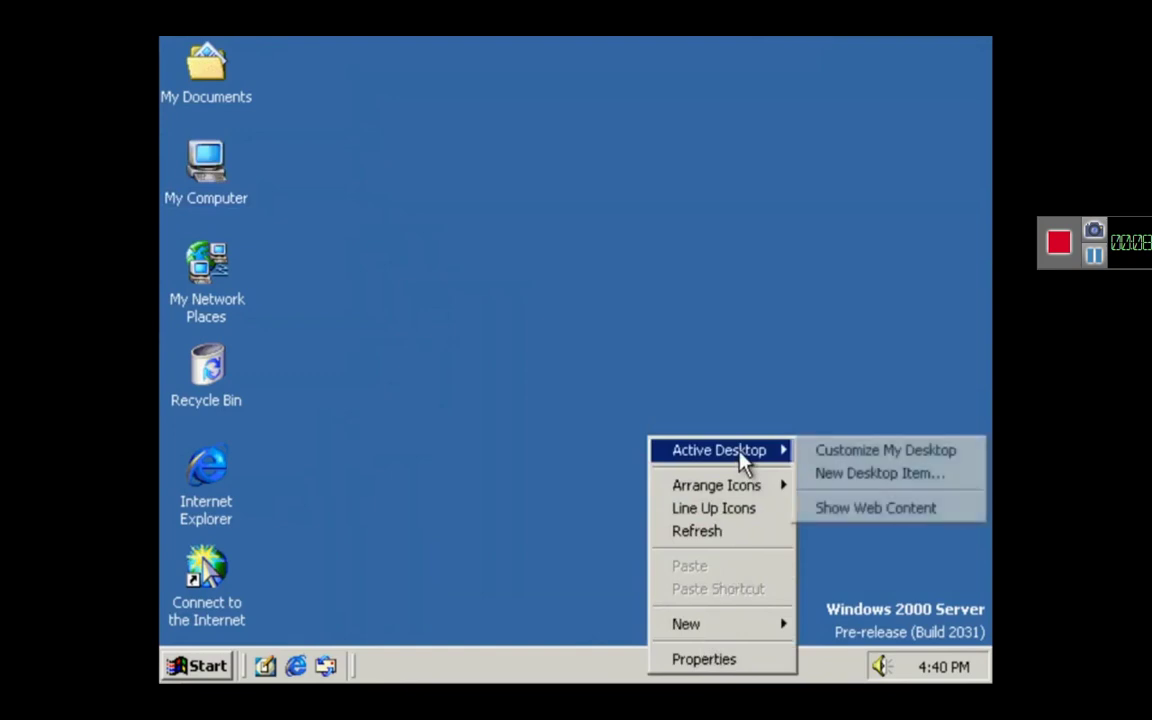
click(865, 509)
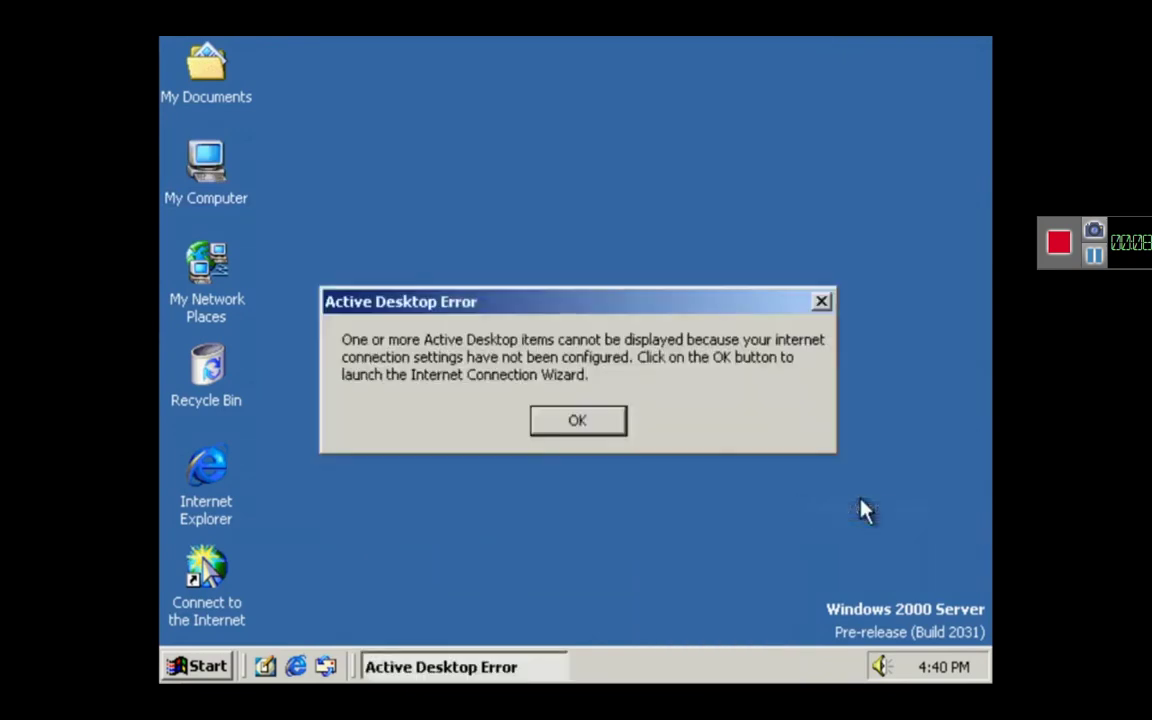
click(604, 410)
right_click(604, 409)
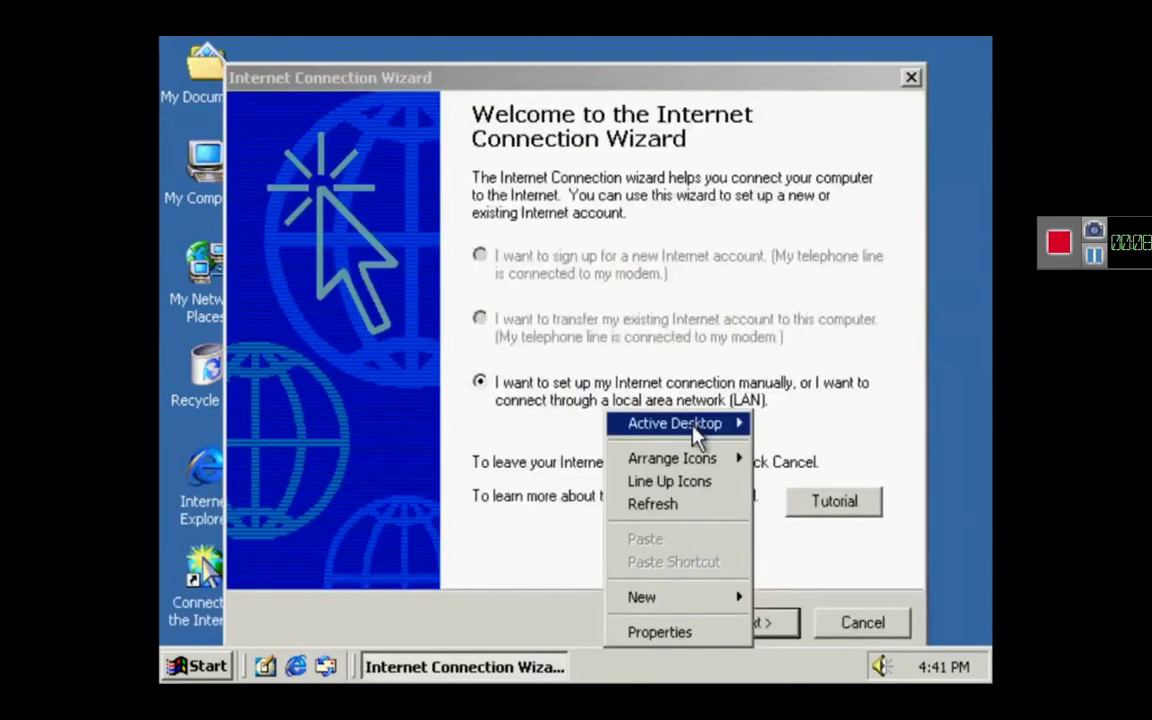
click(790, 268)
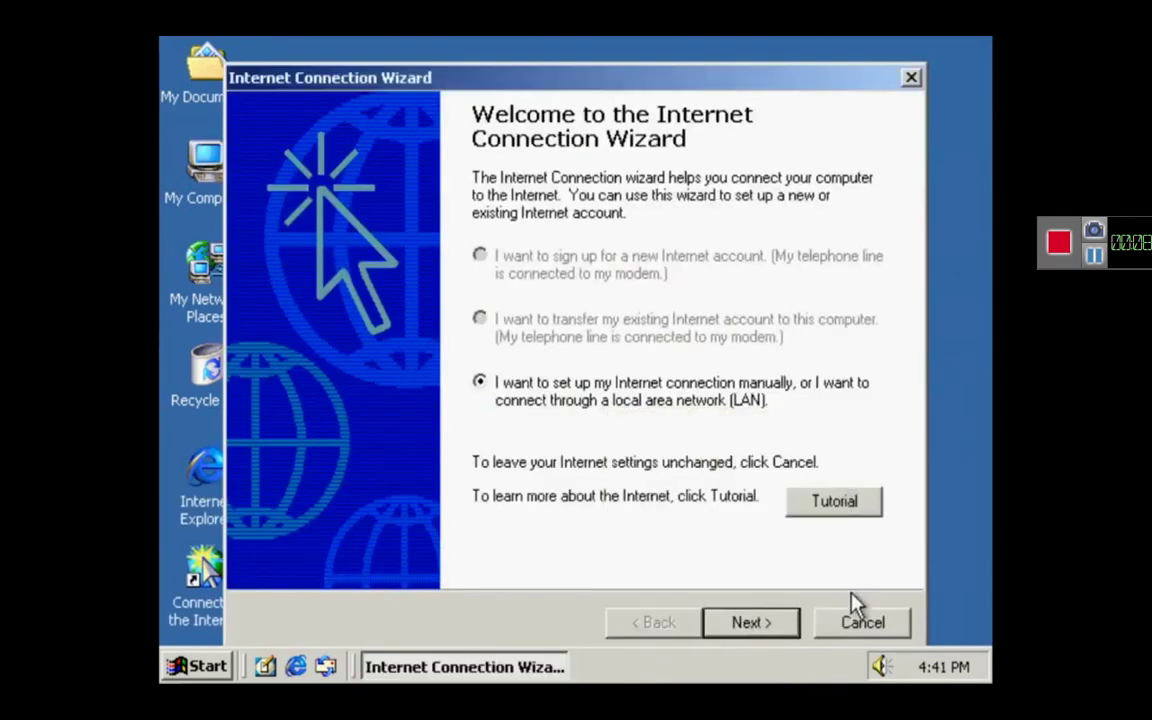
click(862, 622)
click(712, 432)
View the options for adding a new Active Desktop item and cancel without adding anything
right_click(564, 355)
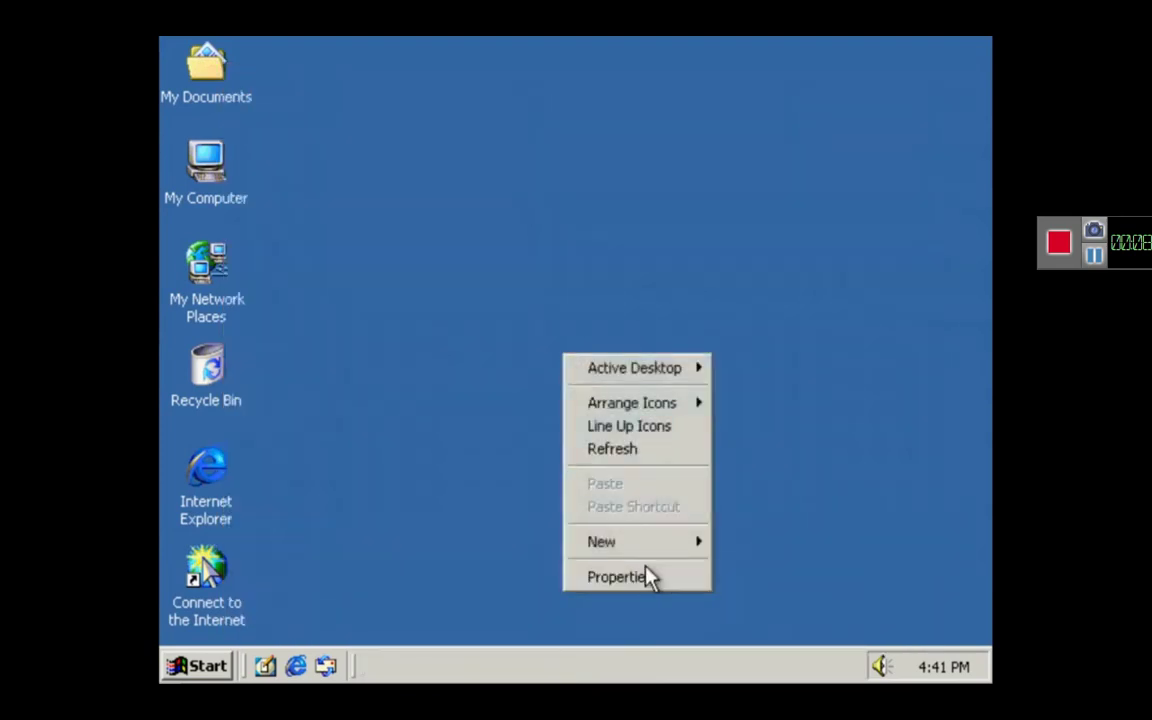
mouse_move(665, 374)
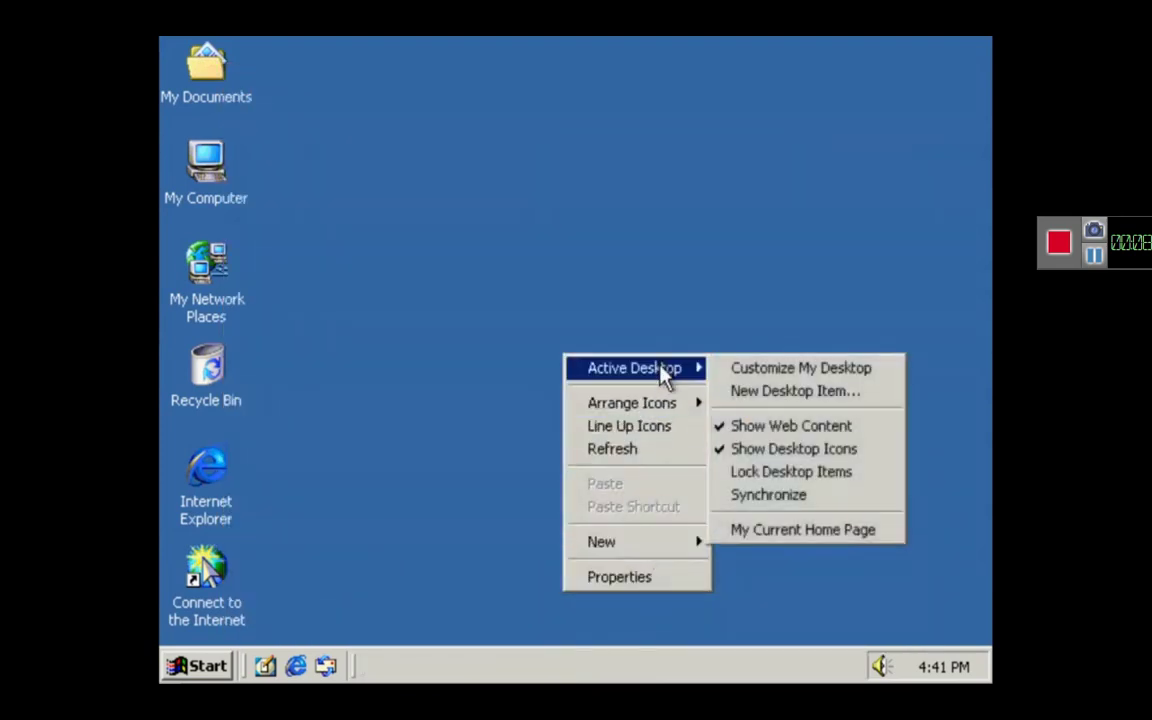
click(783, 402)
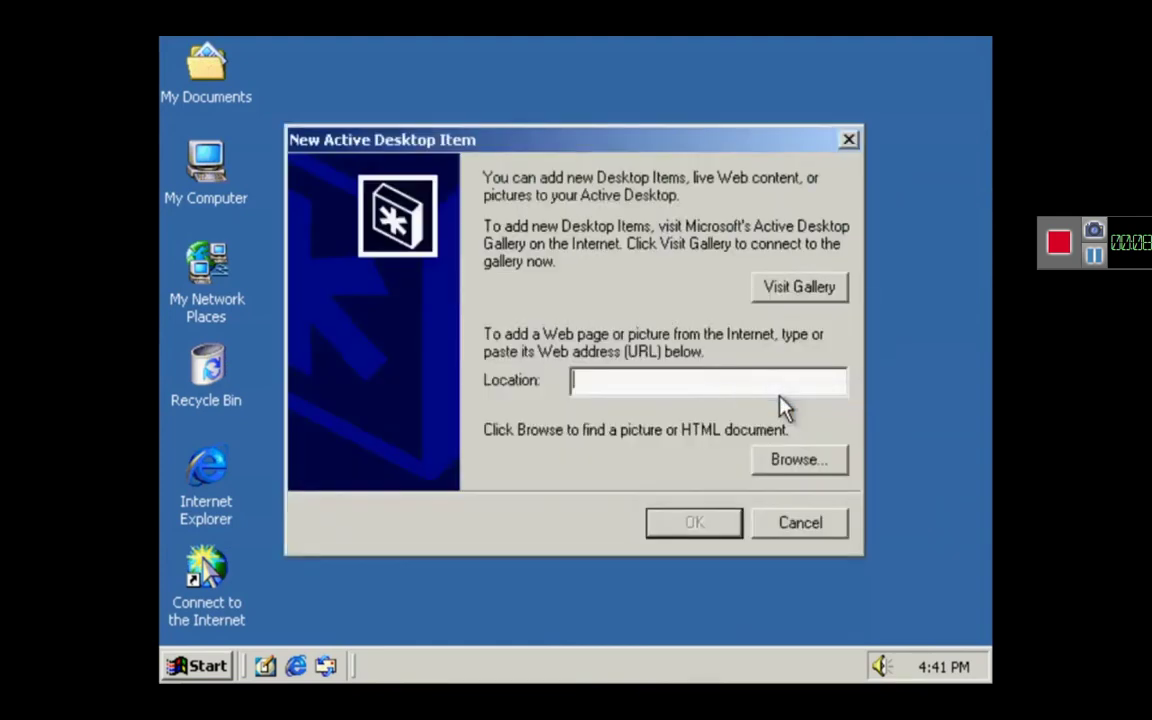
click(797, 532)
Look over the desktop's Active Desktop, icon arrangement and new item options, and open Display Properties
right_click(503, 311)
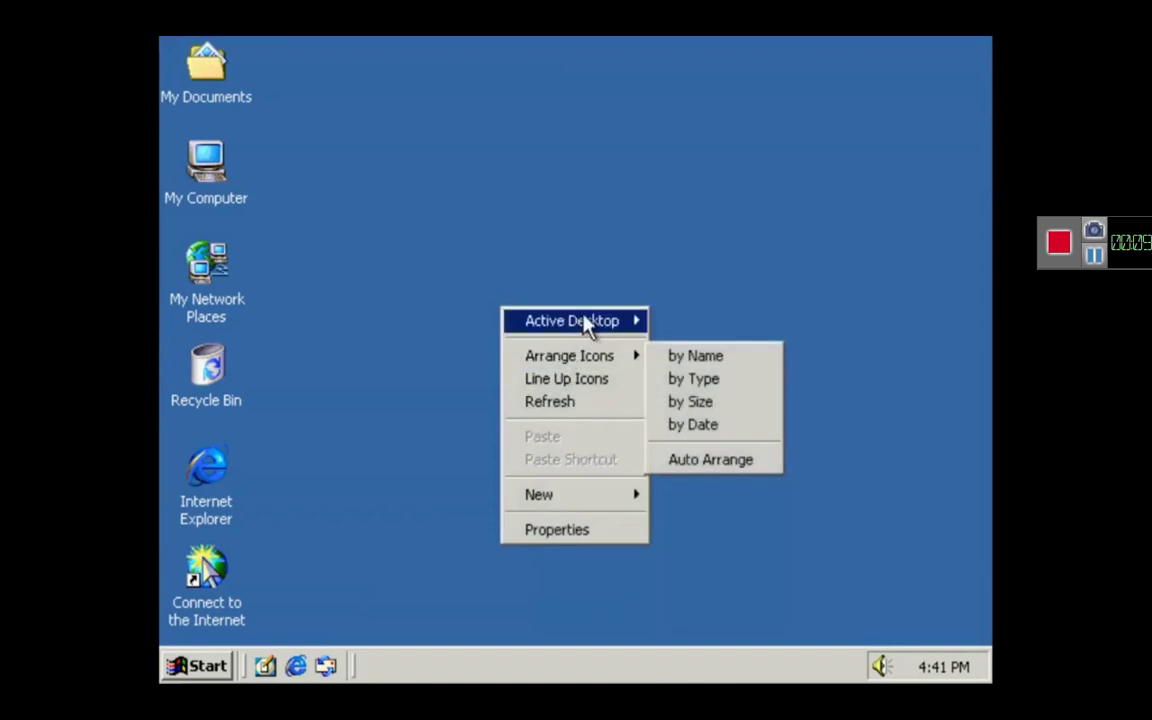
mouse_move(597, 325)
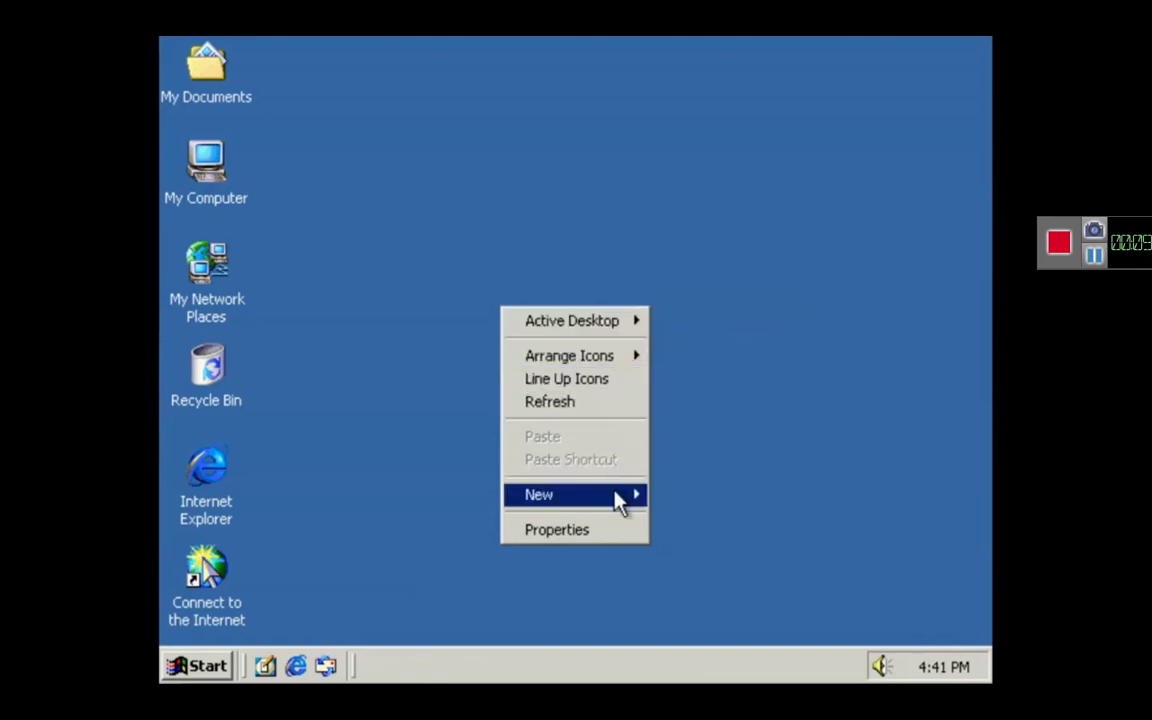
mouse_move(619, 500)
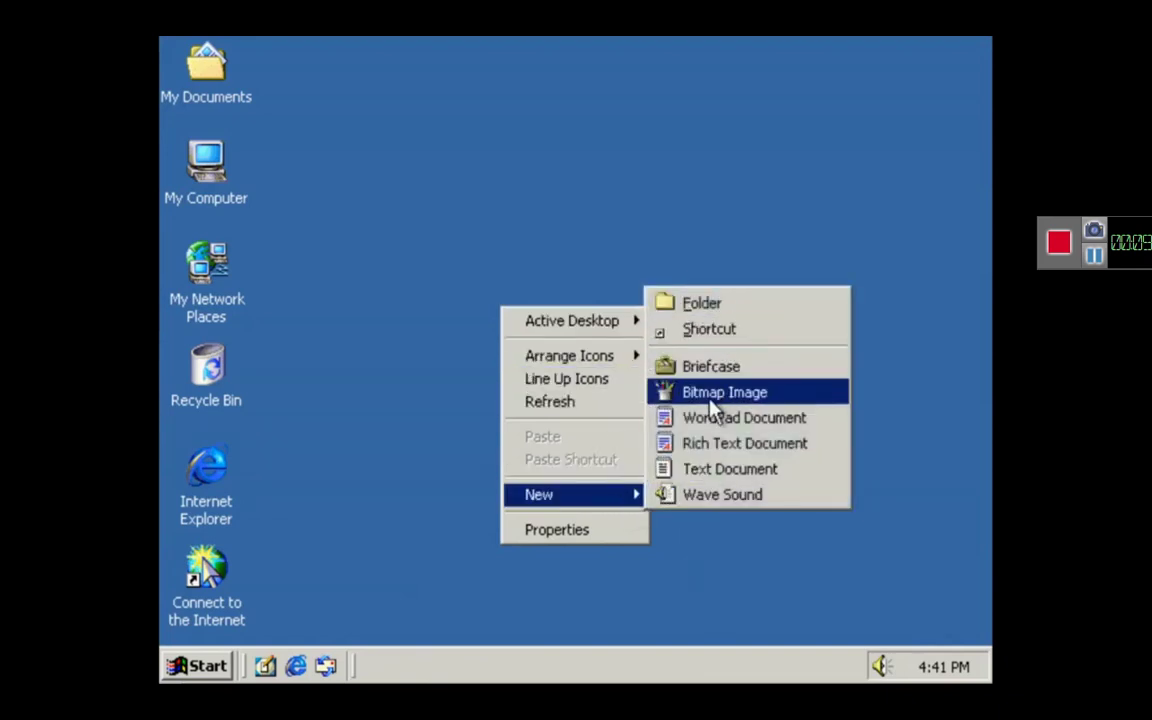
click(627, 536)
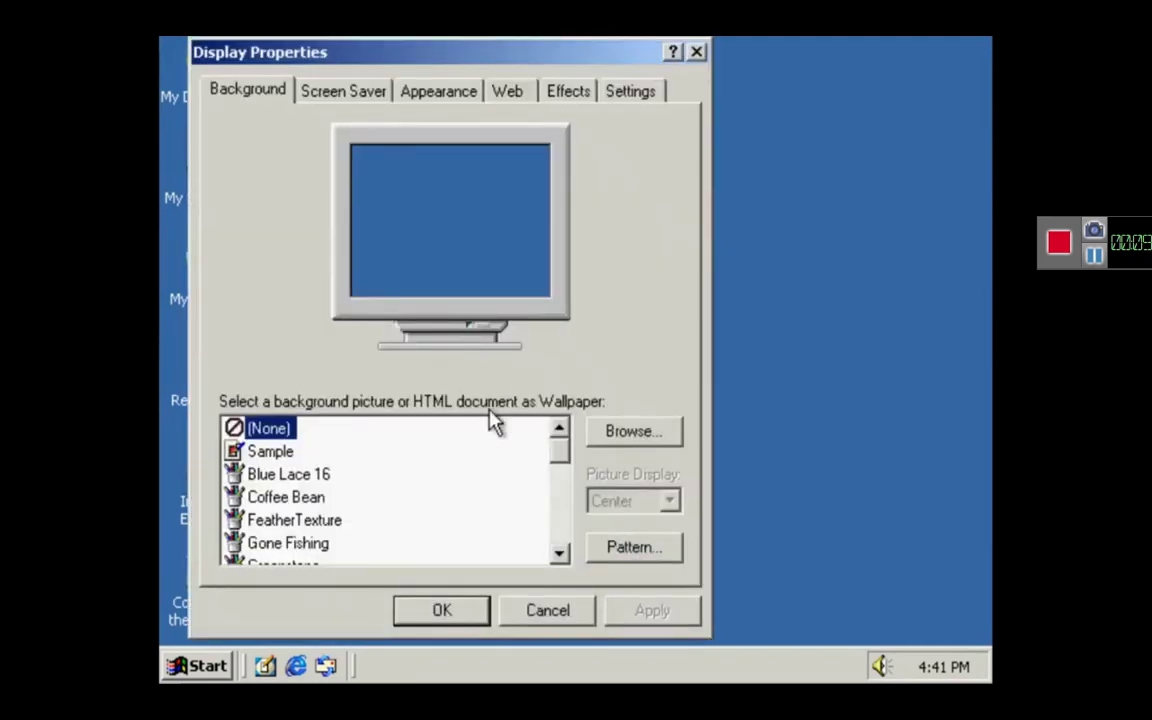
Select the Blue Lace 16 wallpaper for the desktop background and set its picture display to Stretch
click(245, 455)
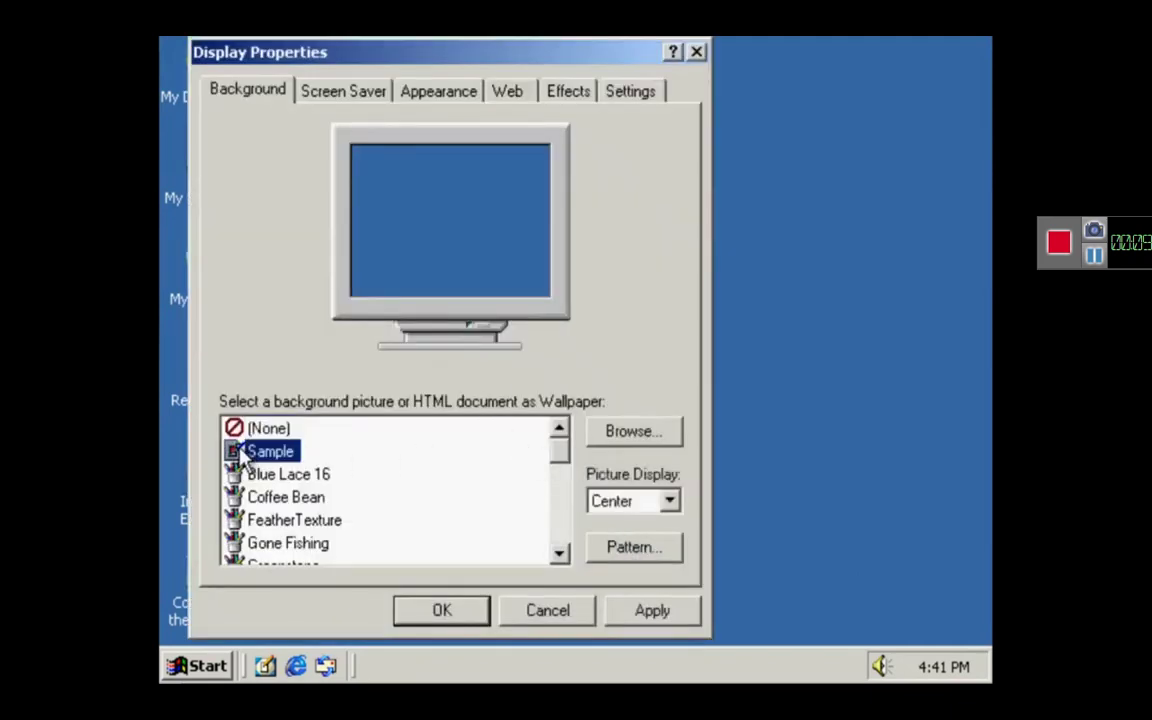
key(Down)
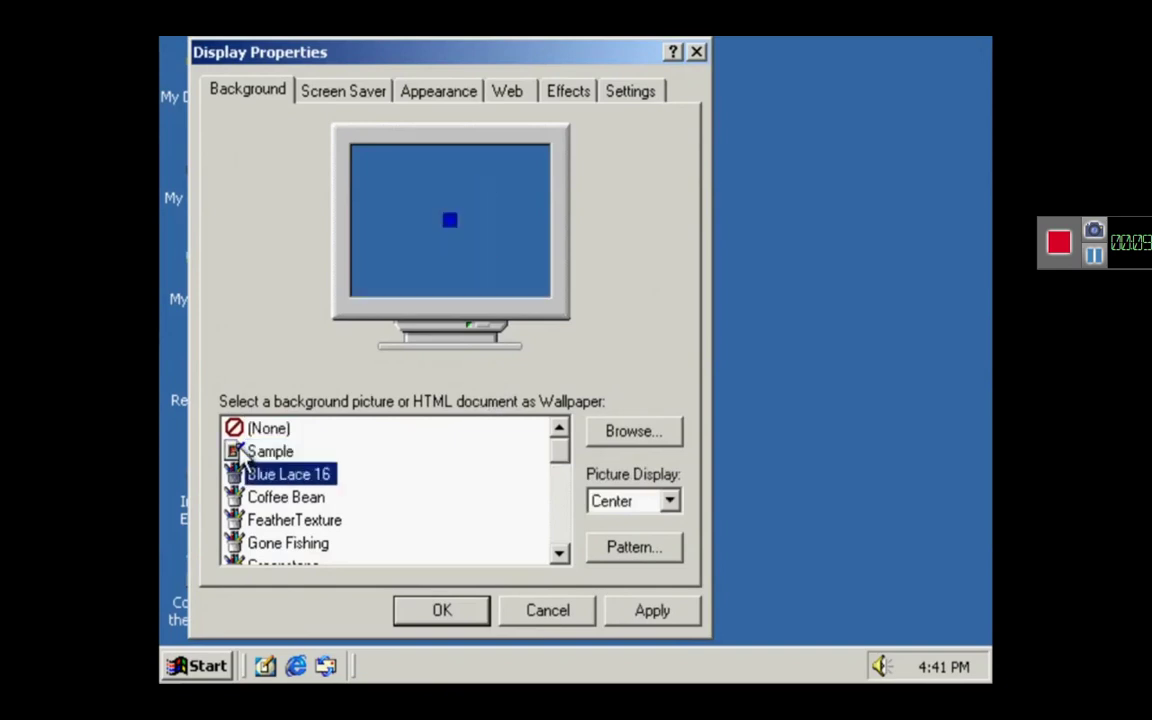
click(669, 501)
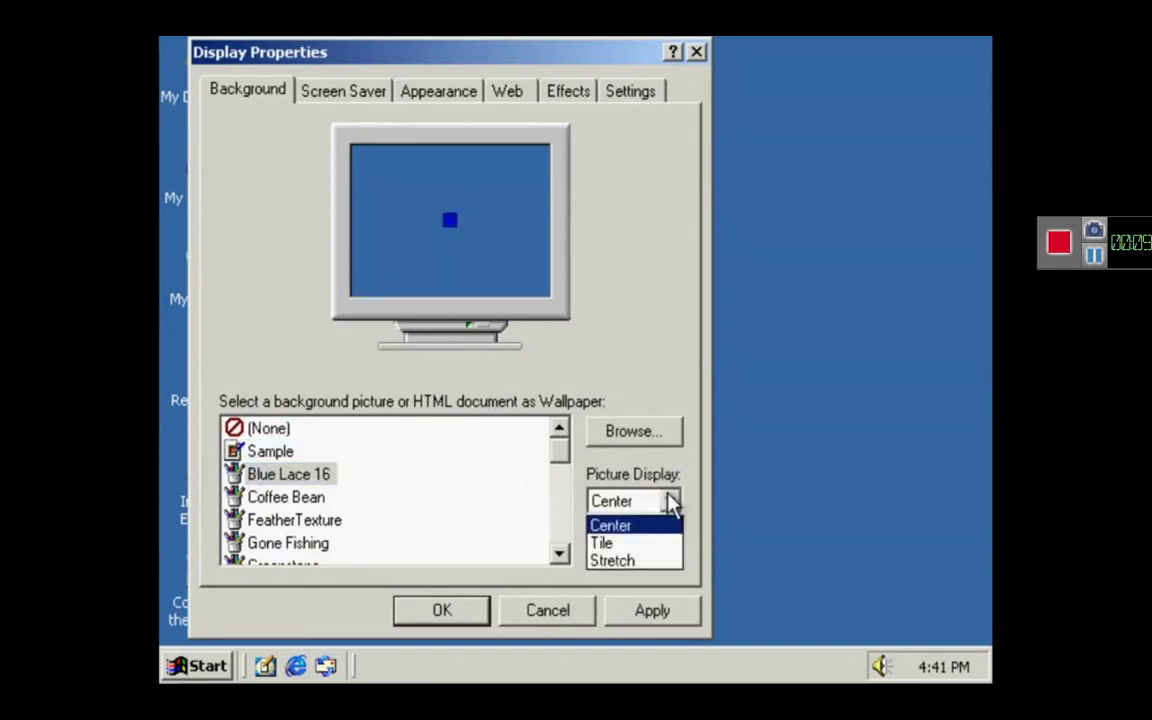
click(652, 562)
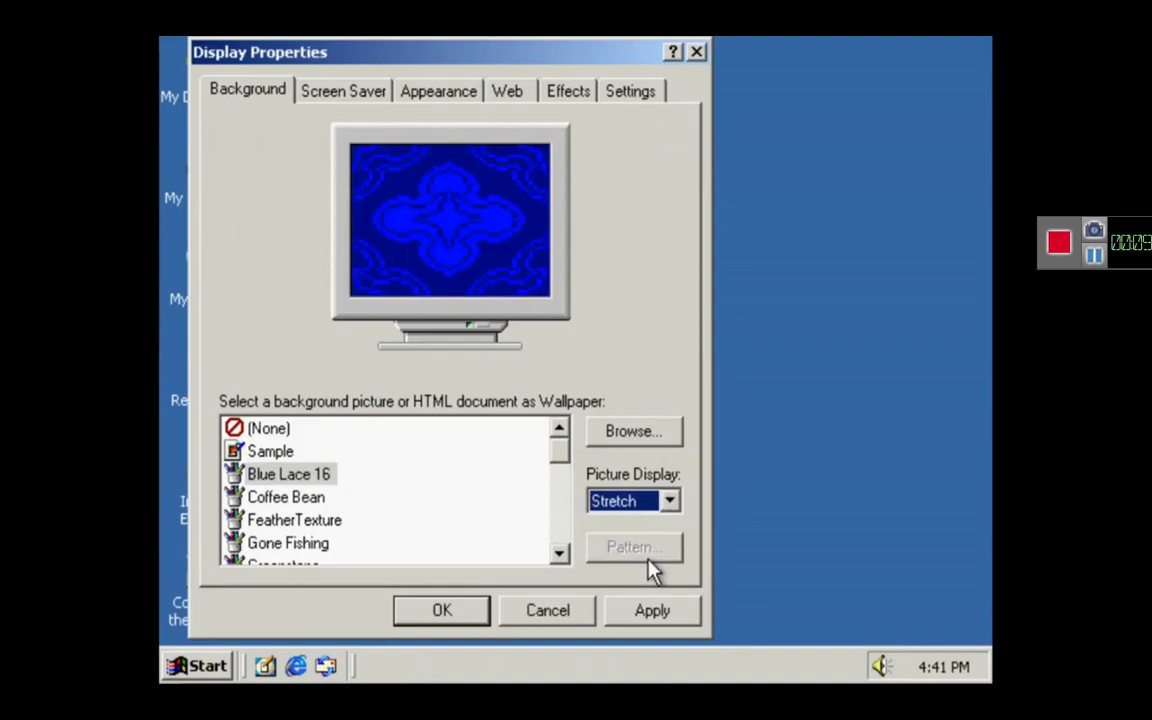
Preview the wallpapers one by one from Coffee Bean to Zapotec and settle on the Windows 2000 wallpaper
click(318, 495)
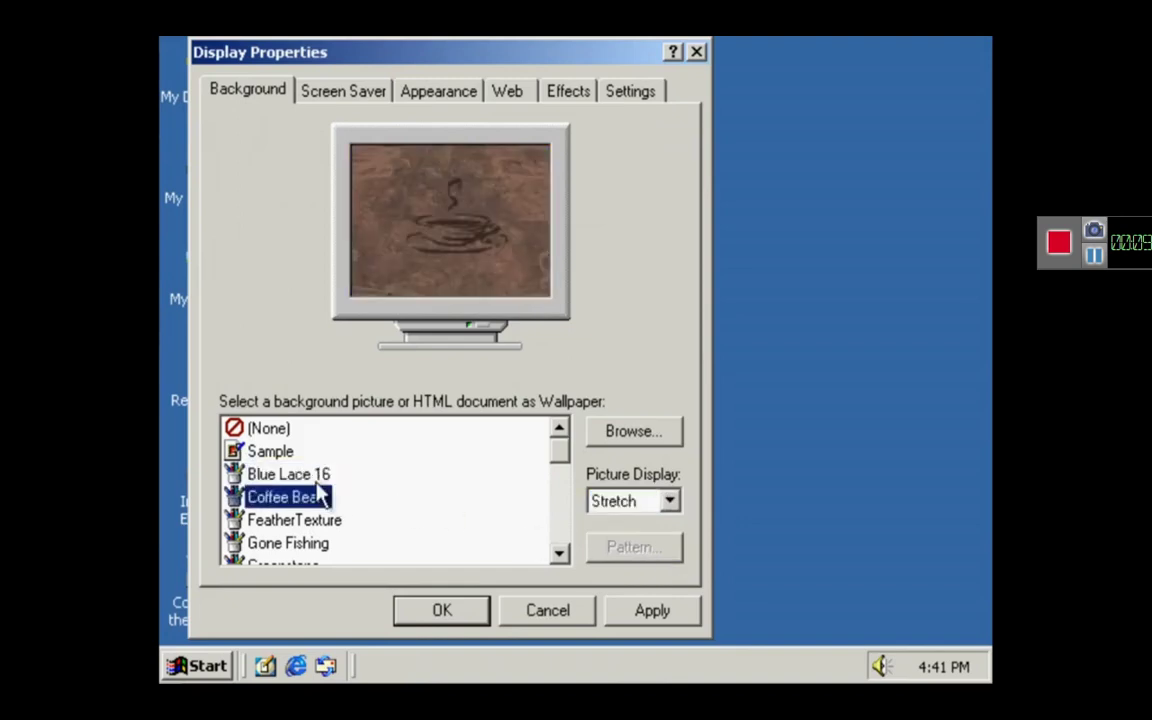
key(Down)
key(Down)
key(Down)
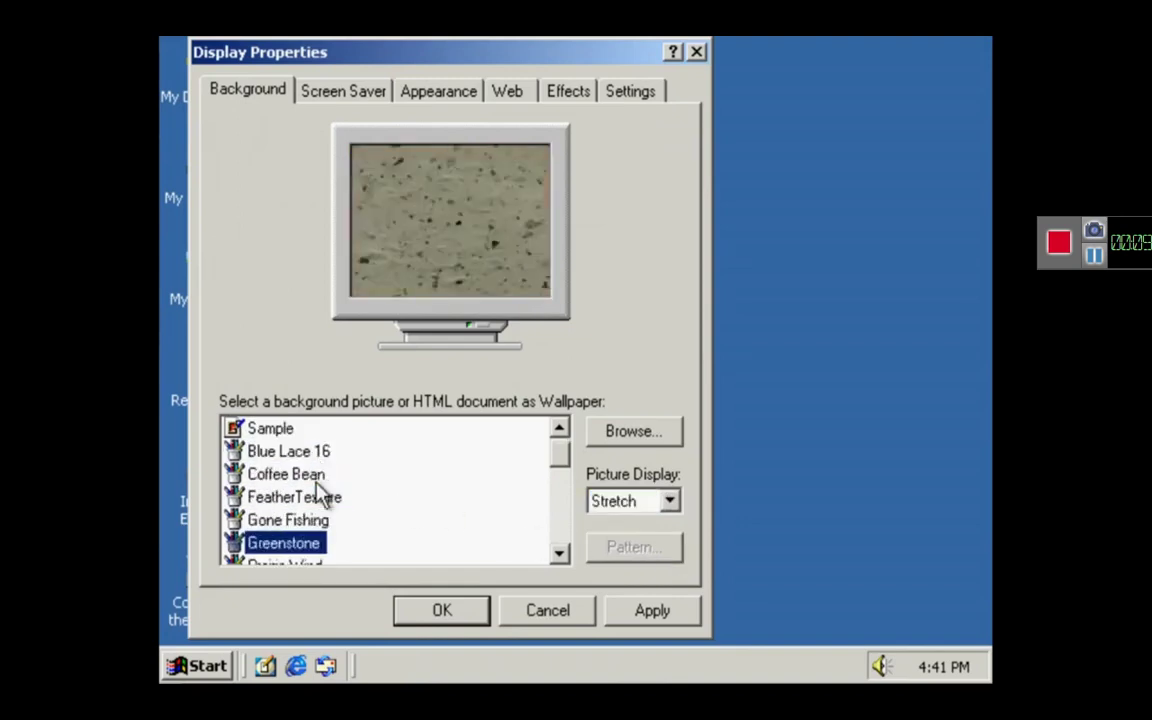
key(Down)
key(Down)
key(Down)
key(Down)
key(Down)
key(Down)
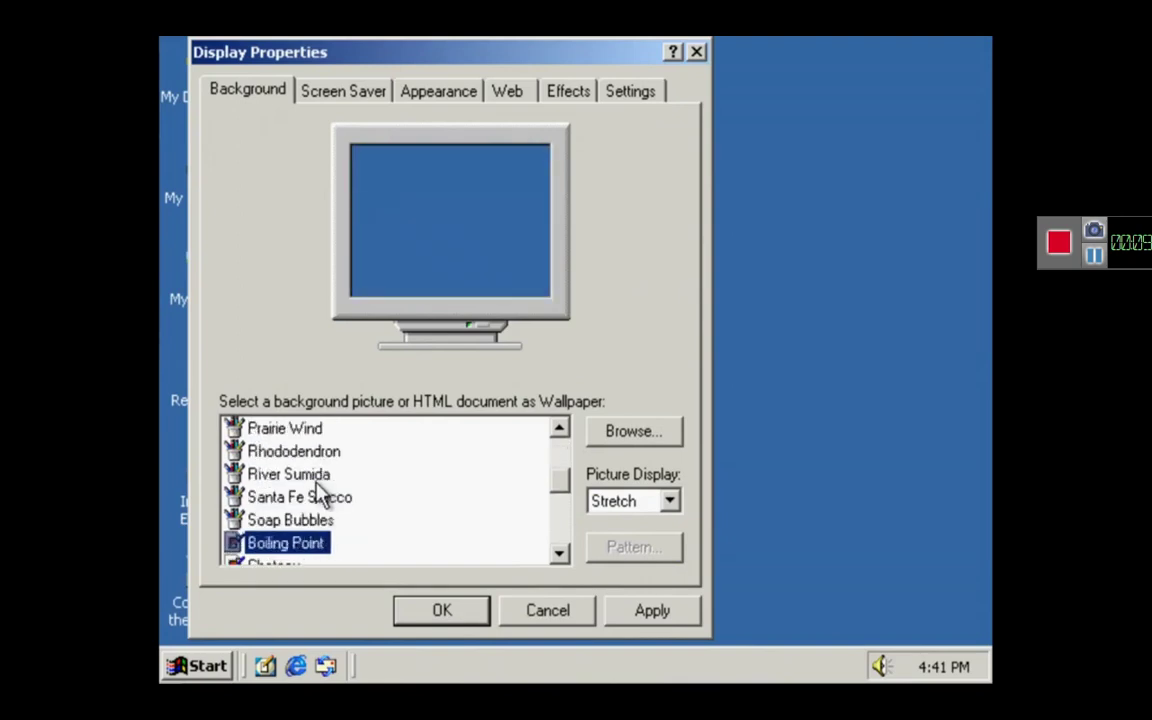
key(Down)
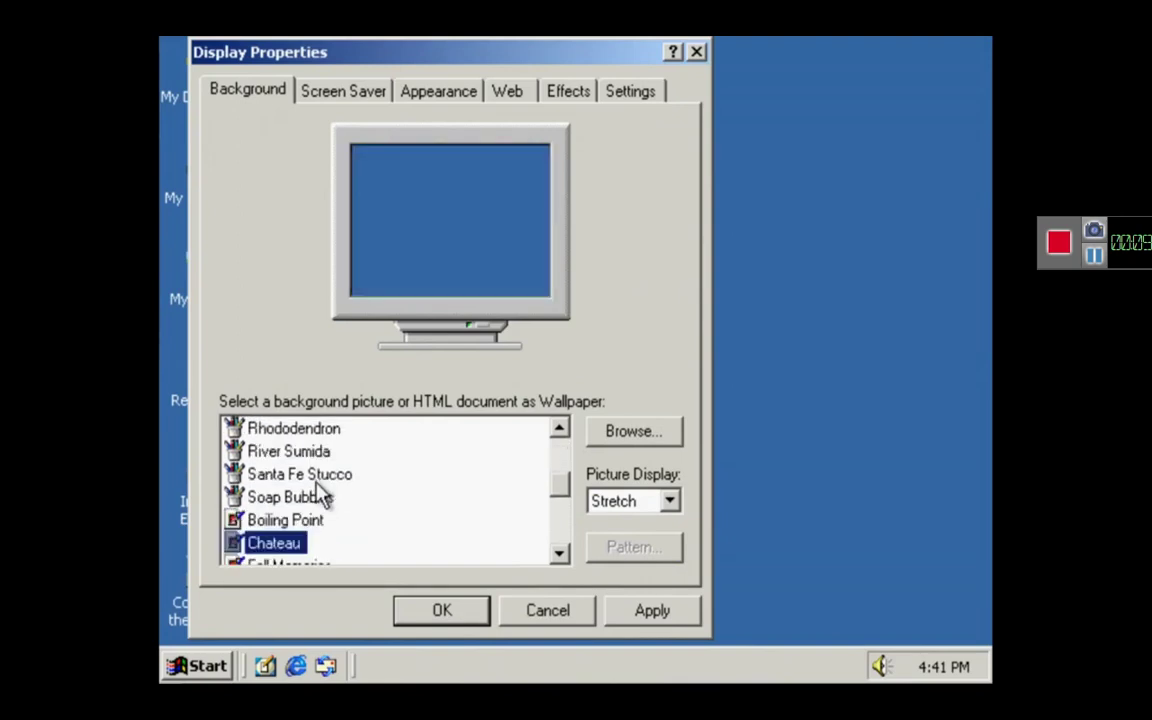
key(Down)
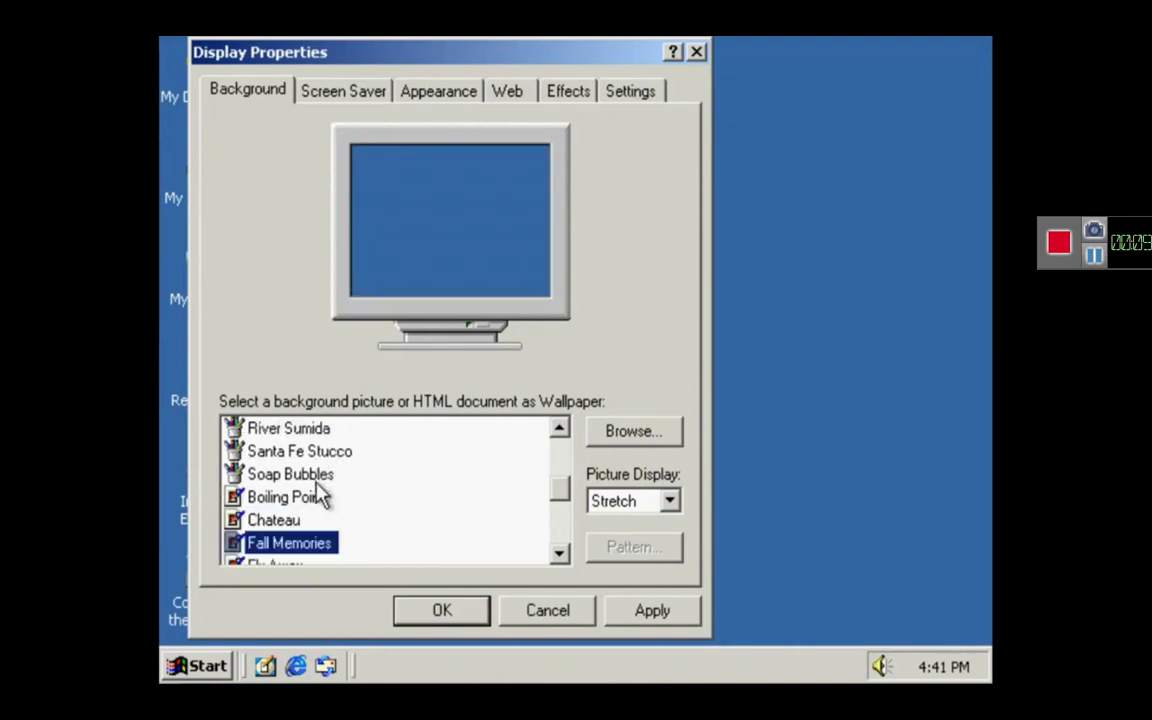
key(Down)
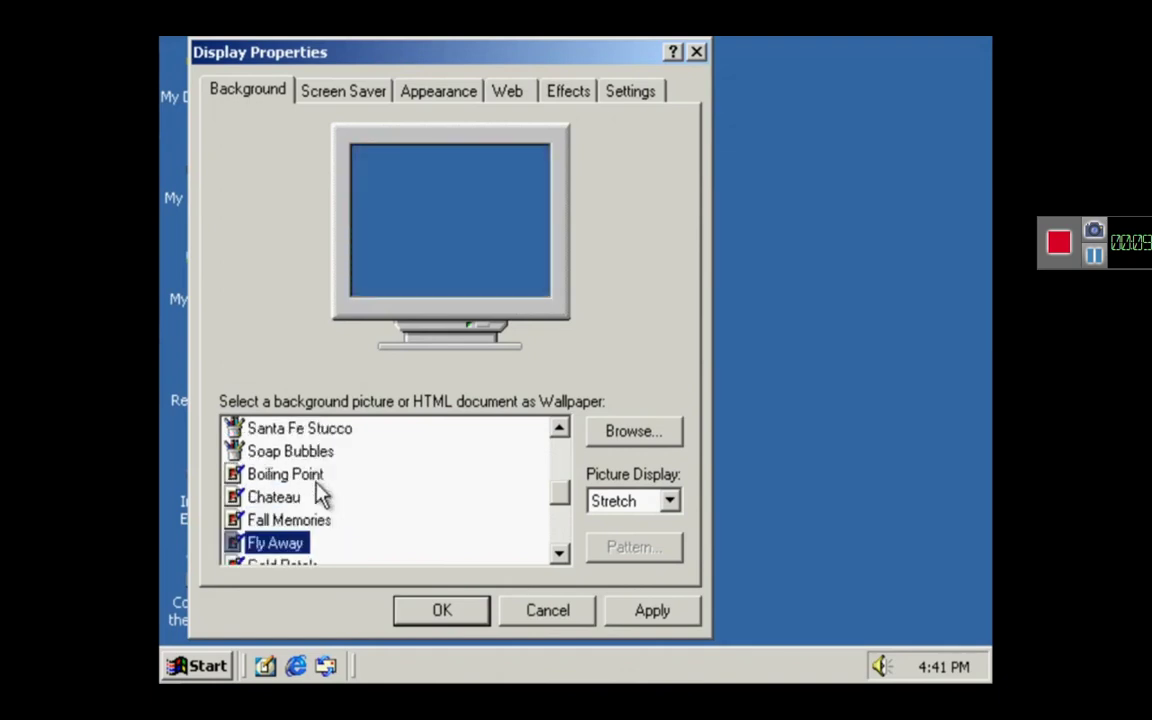
key(Down)
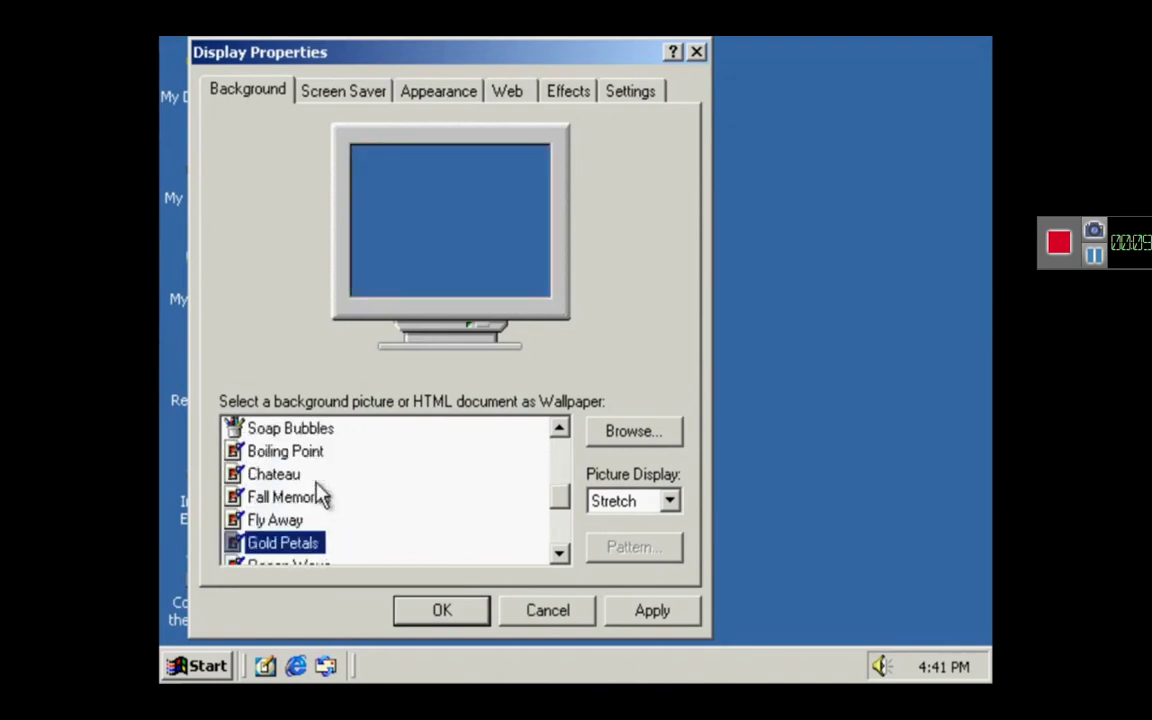
key(Down)
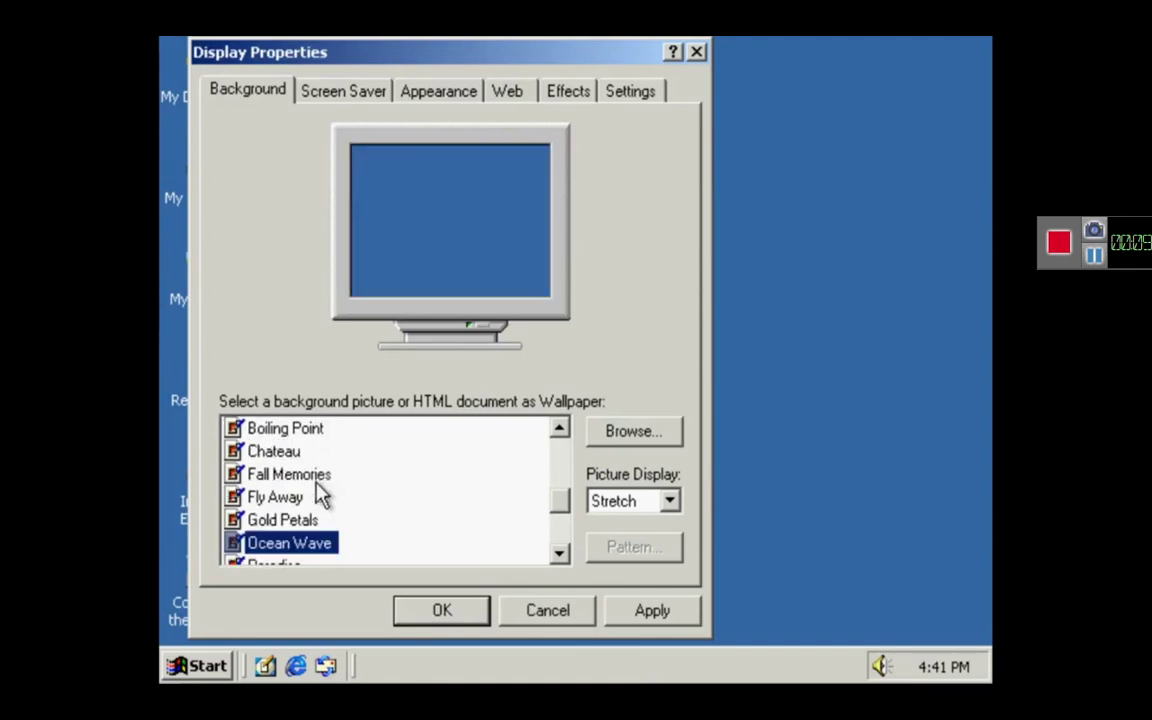
key(Down)
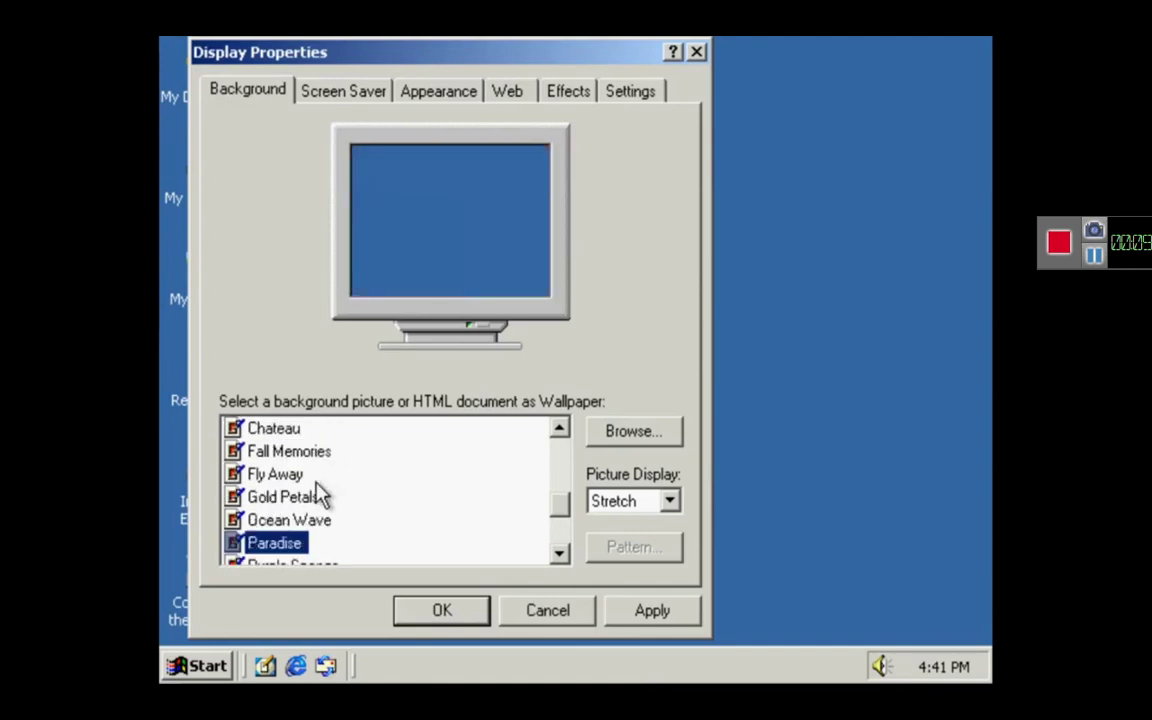
key(Down)
key(Down)
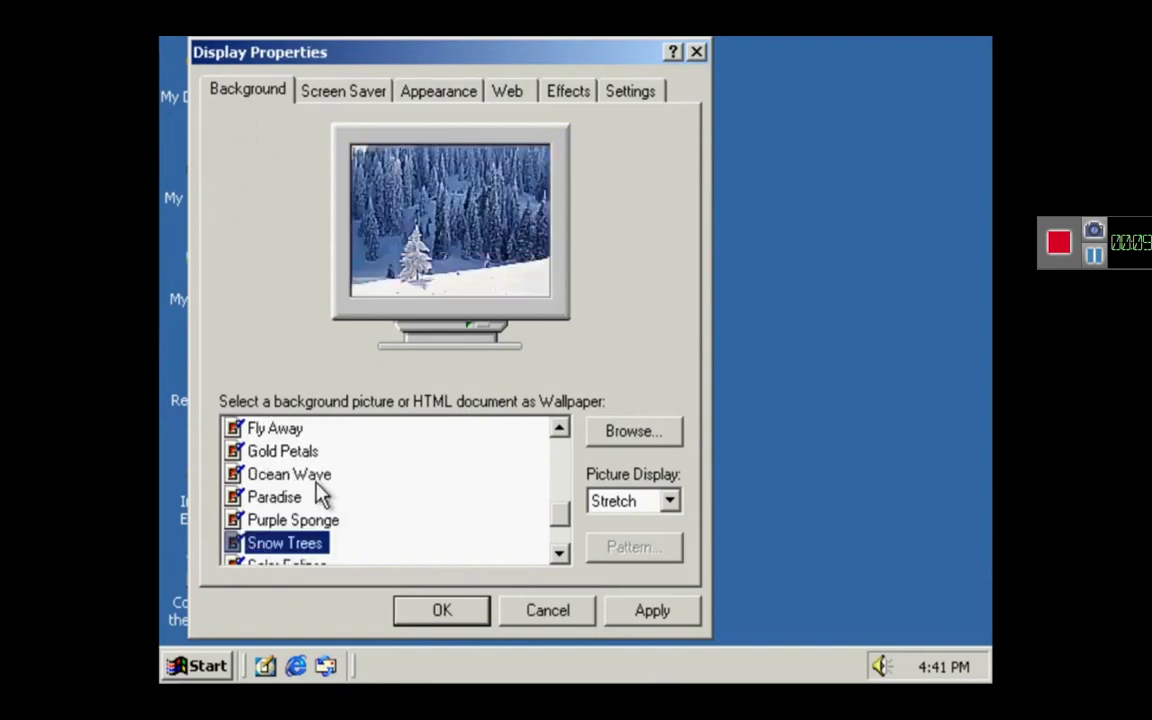
key(Down)
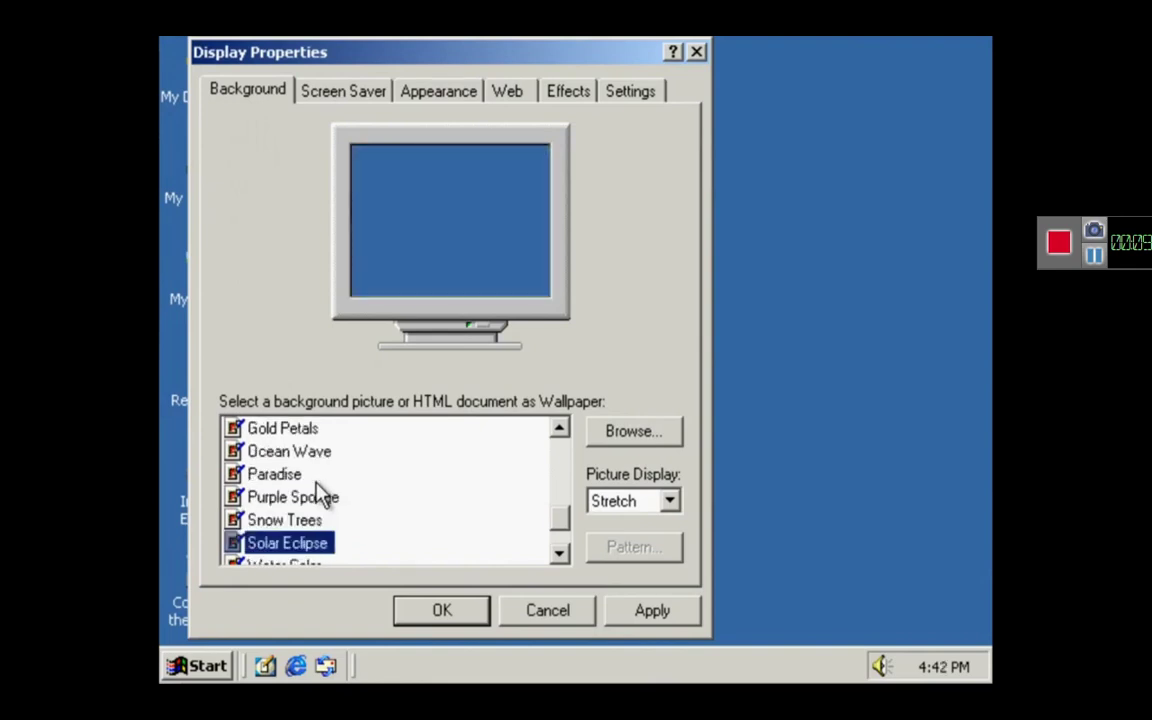
key(Down)
key(Down)
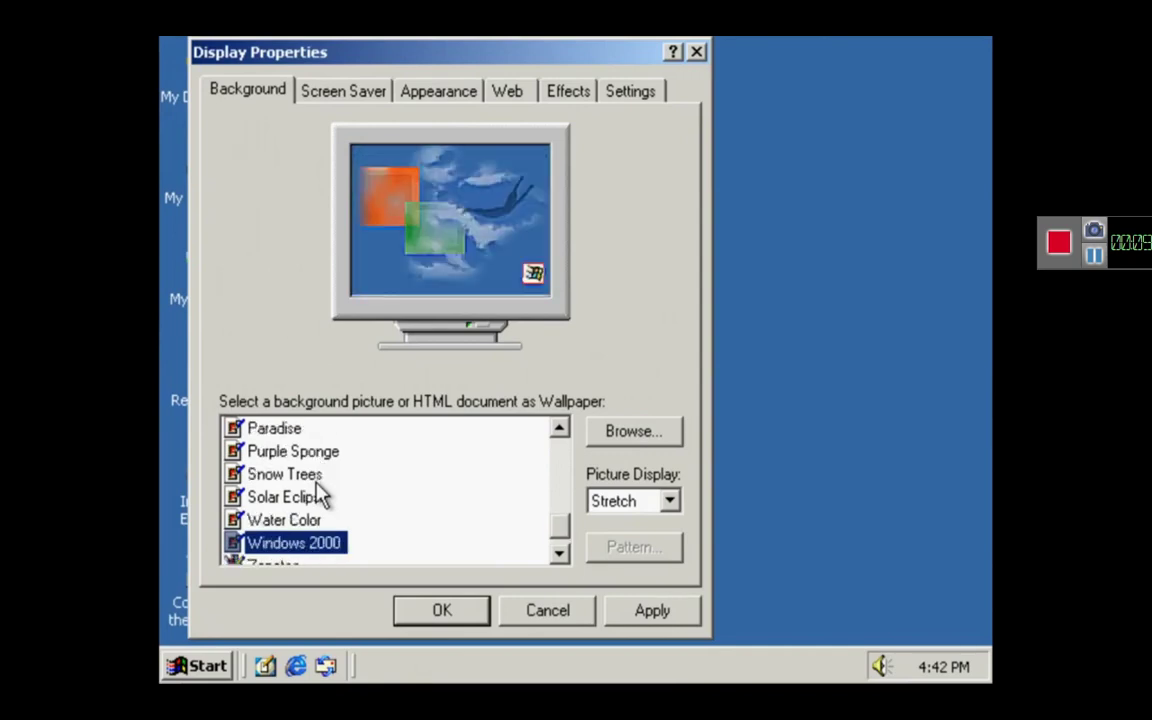
key(Down)
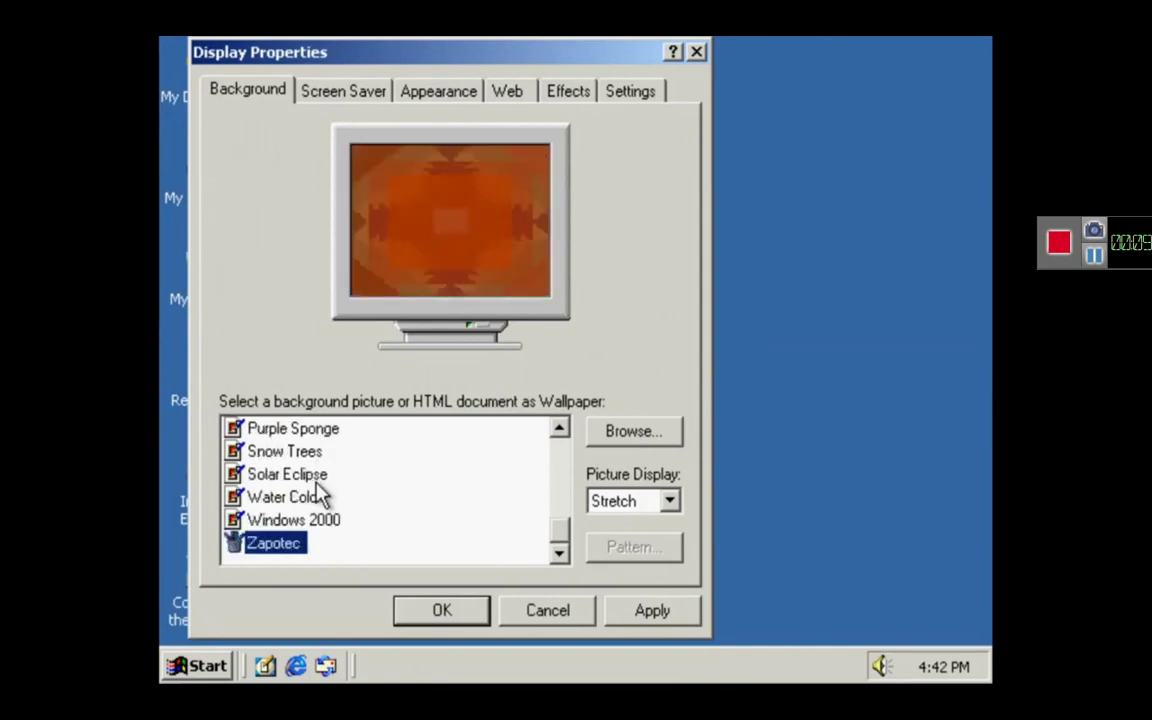
key(Up)
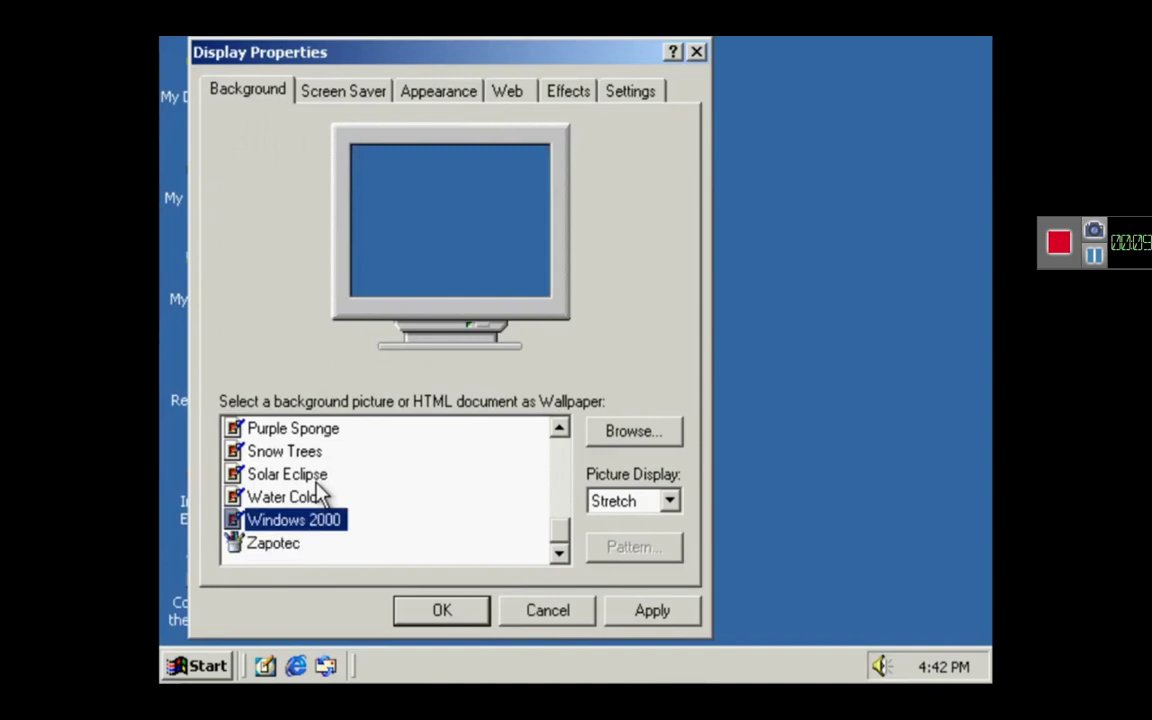
Preview the screen savers one by one from 3D FlowerBox (OpenGL) onward and select Starfield Simulation
click(350, 90)
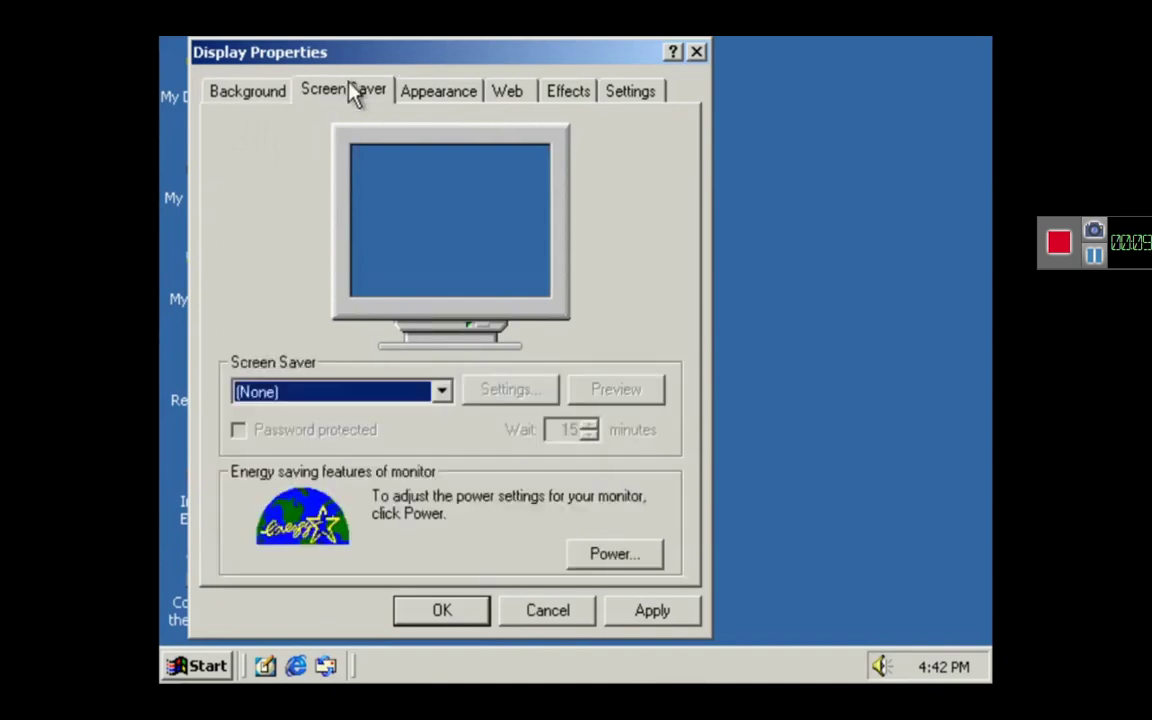
click(357, 405)
key(Down)
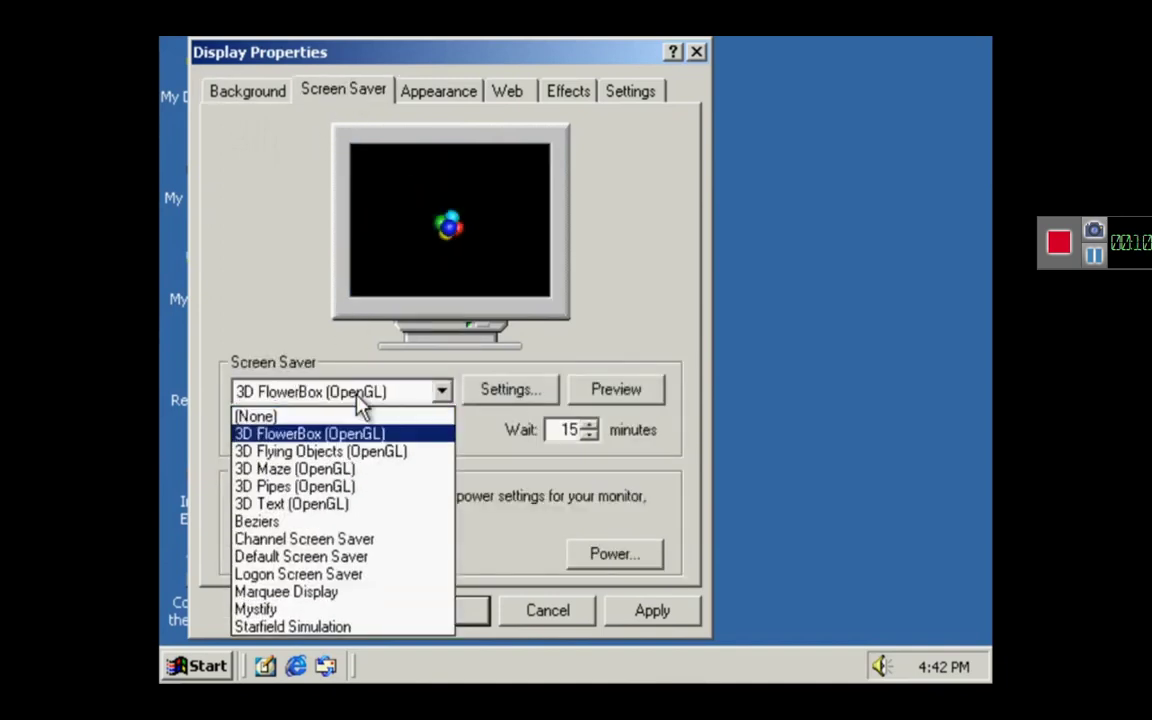
key(Down)
key(Down)
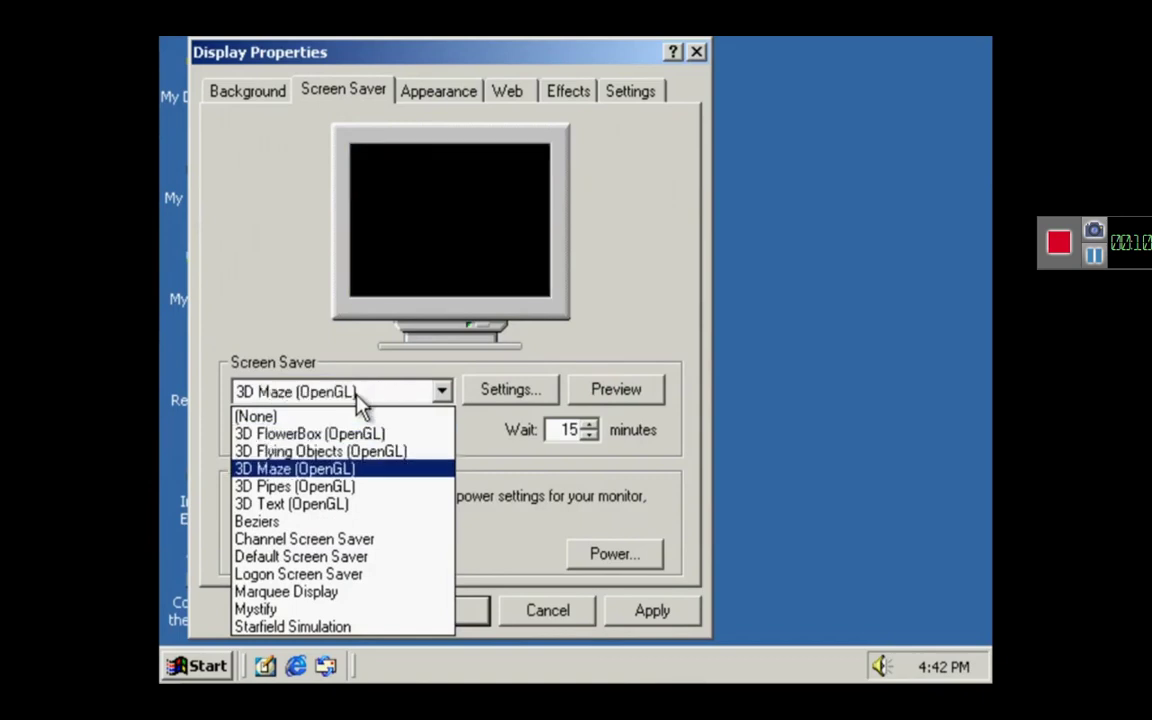
key(Down)
key(Down)
key(Up)
key(Down)
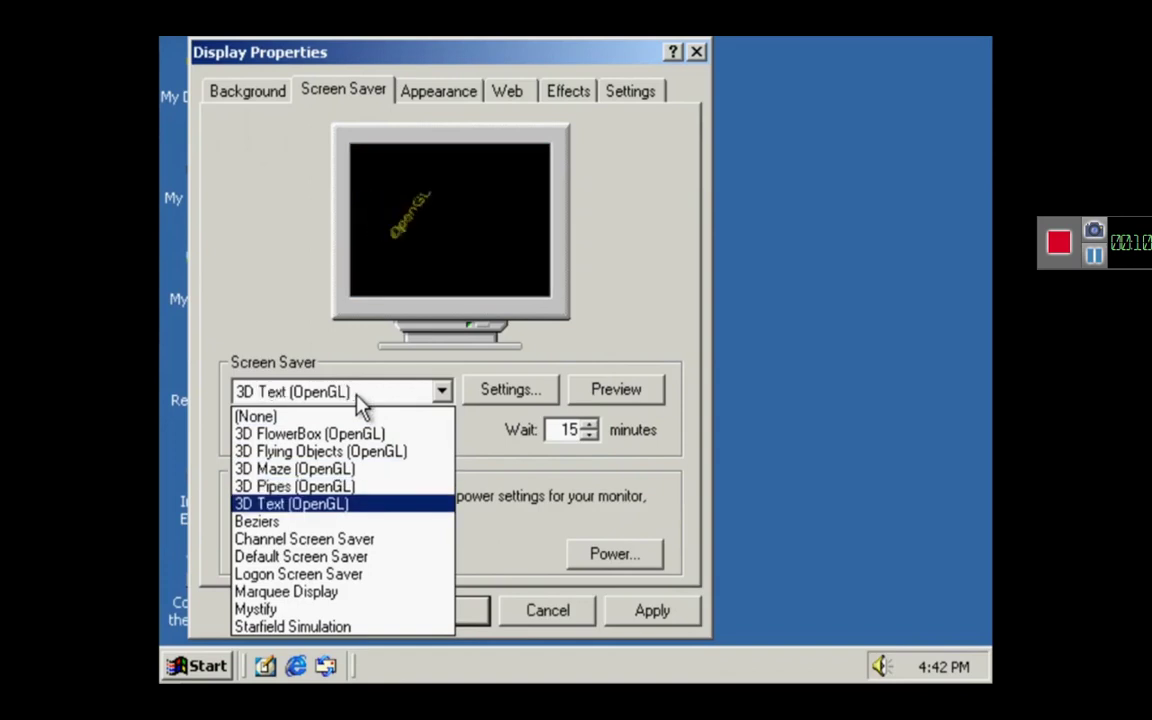
key(Down)
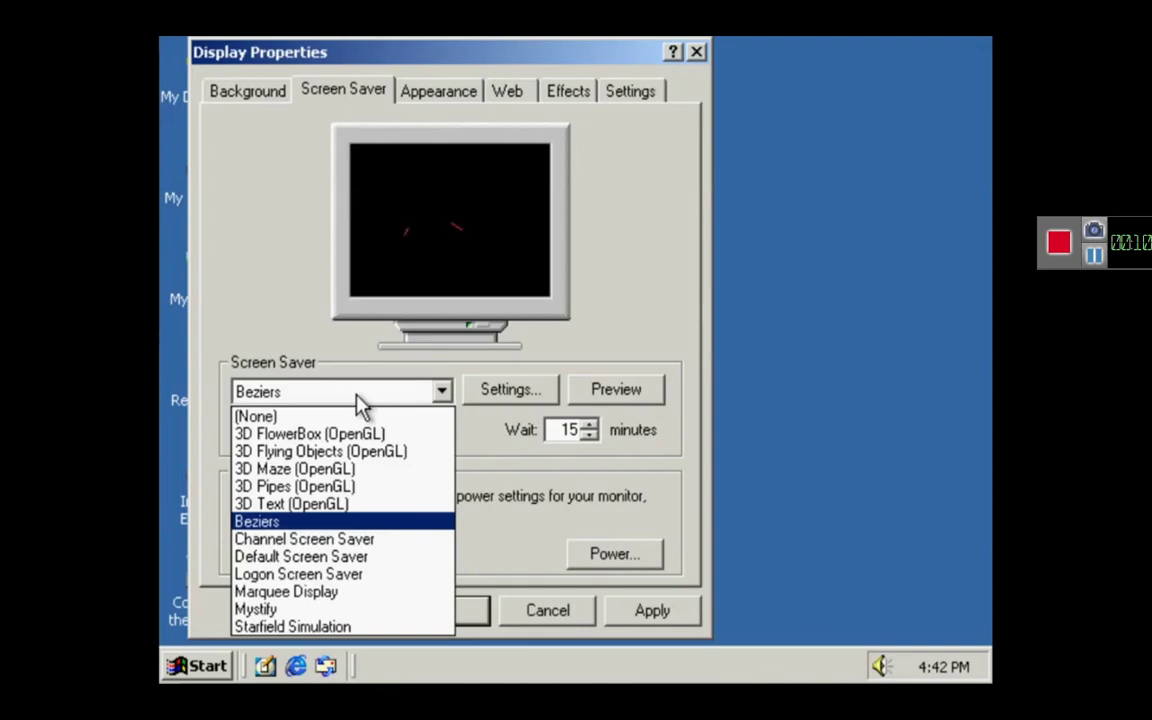
key(Down)
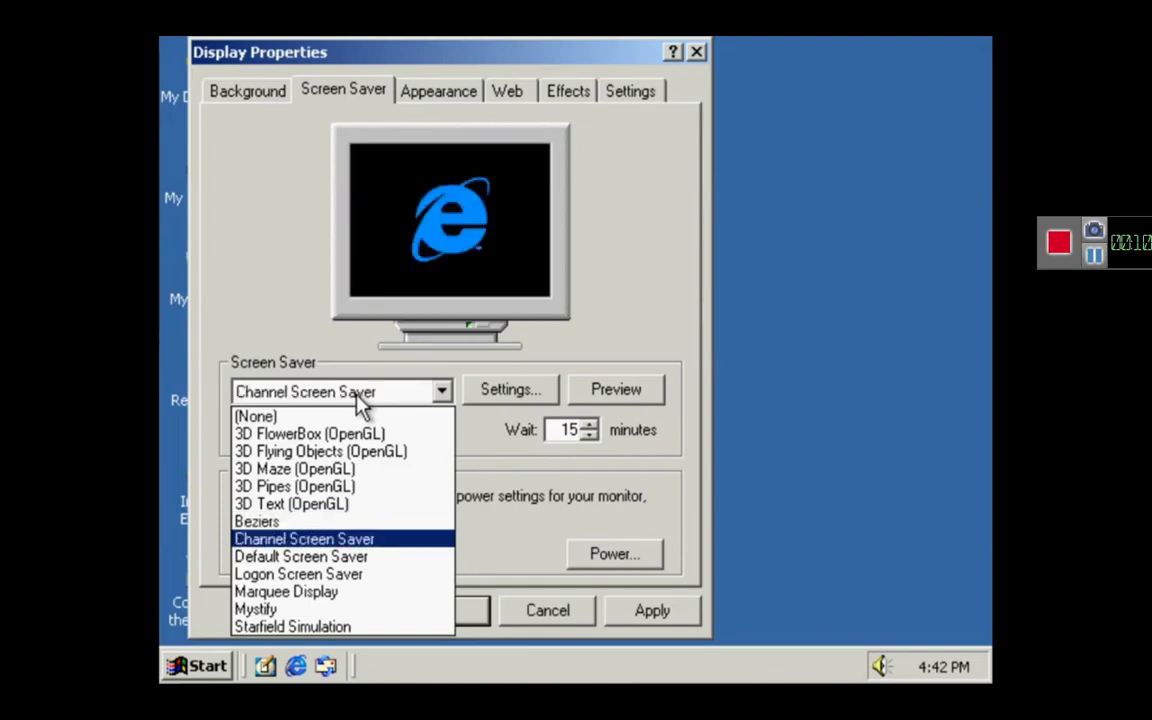
key(Down)
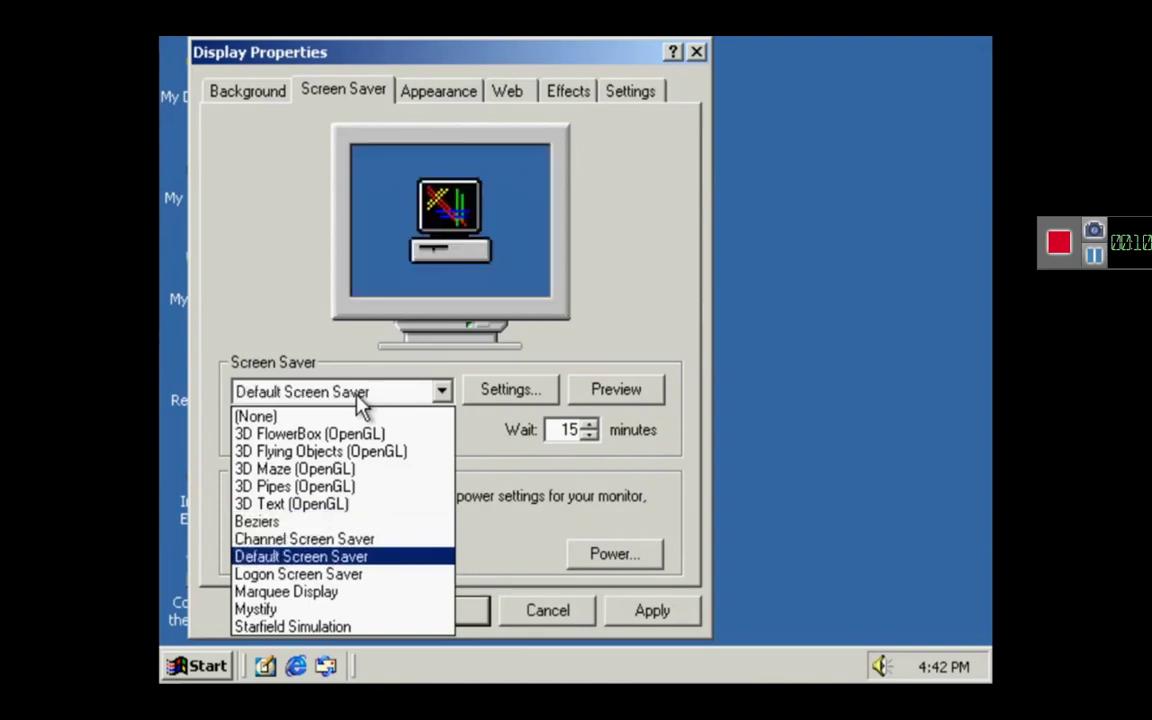
key(Down)
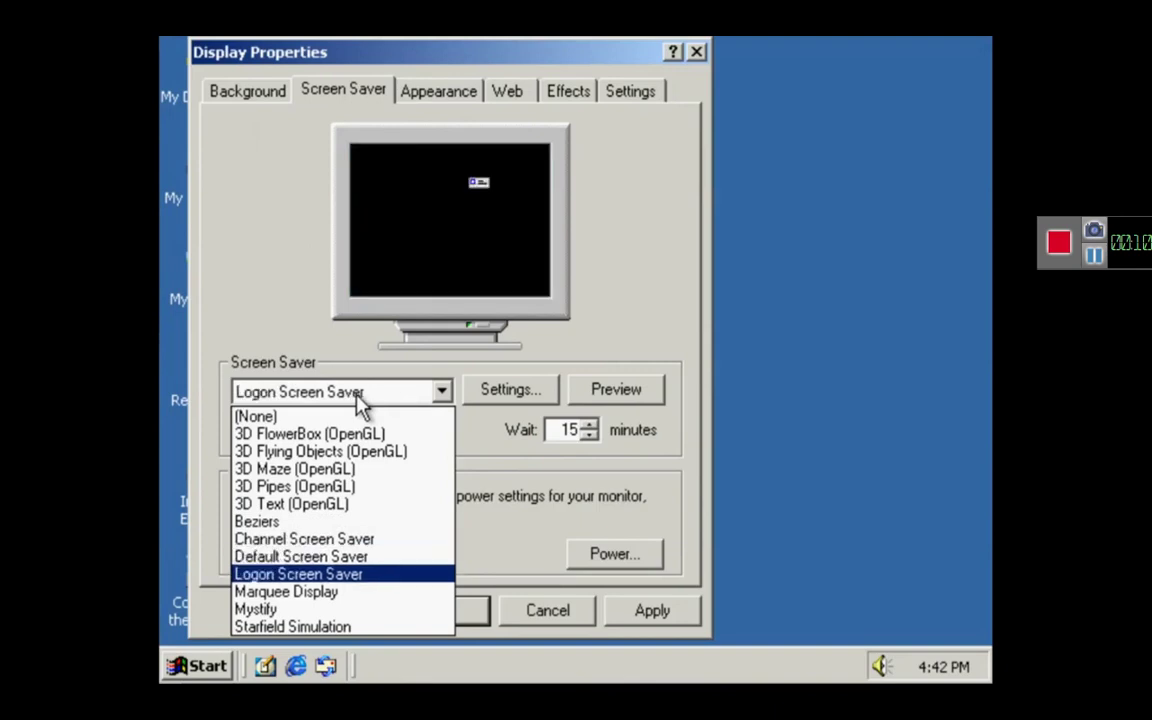
key(Down)
key(Down)
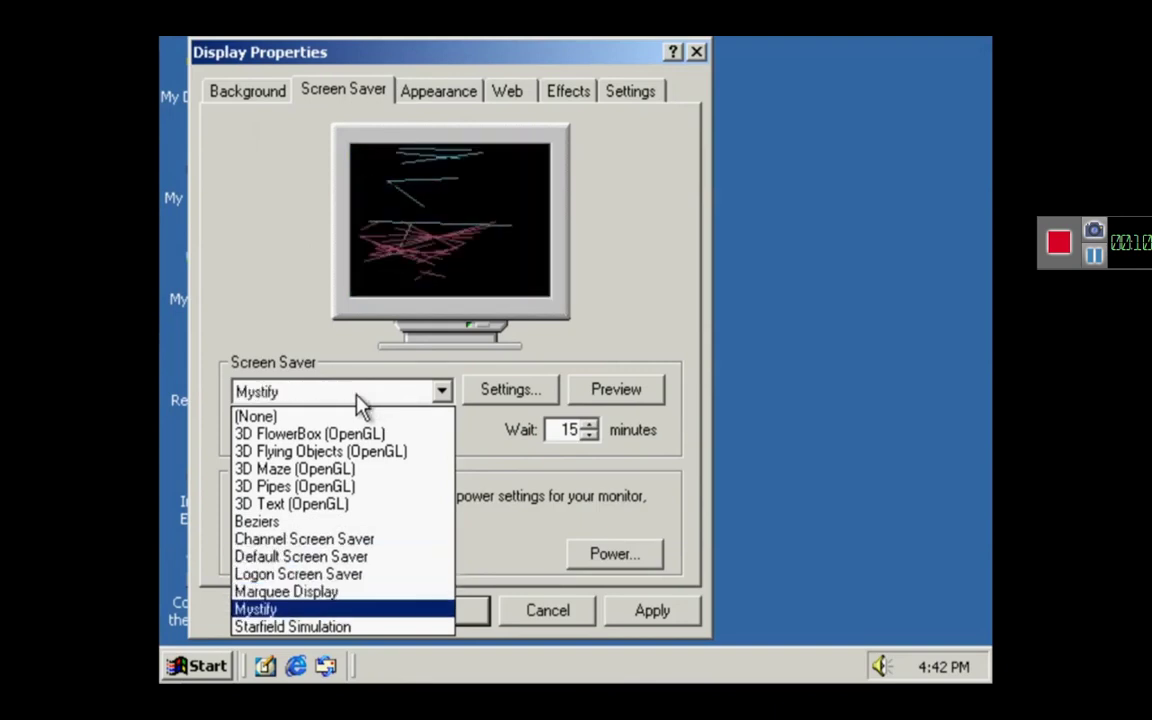
key(Down)
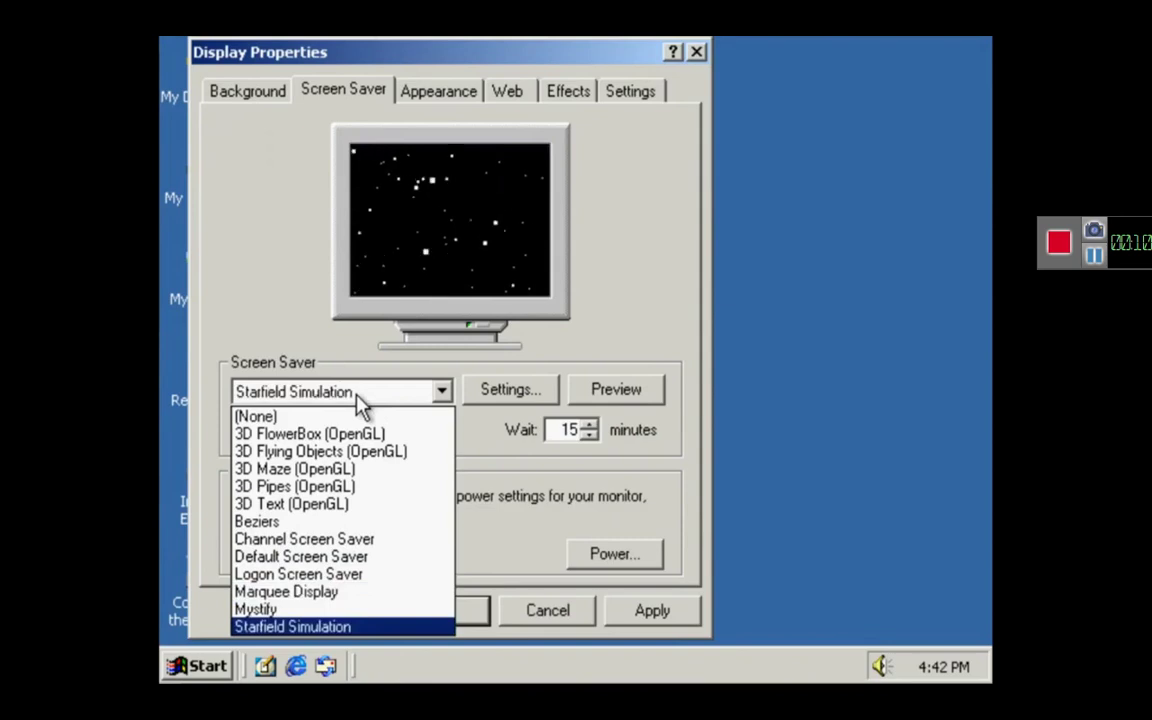
Browse the desktop appearance schemes, including Windows Standard (extra large), and select the Windows Classic scheme
click(470, 99)
click(391, 430)
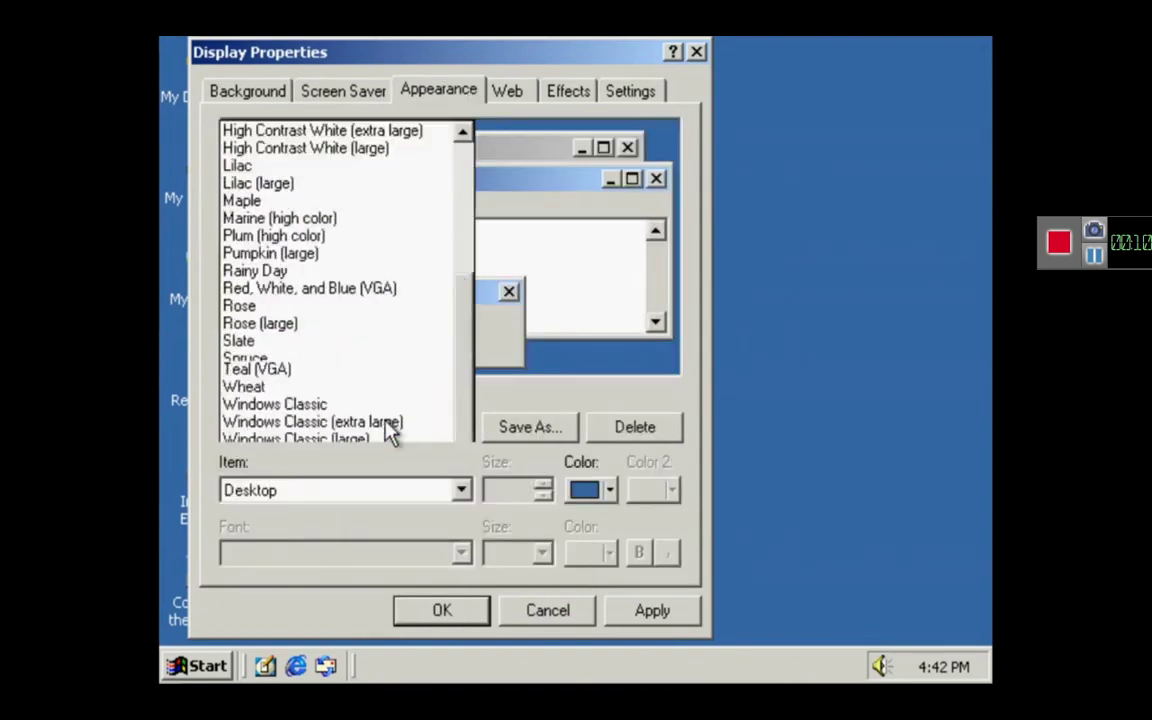
click(391, 432)
click(391, 432)
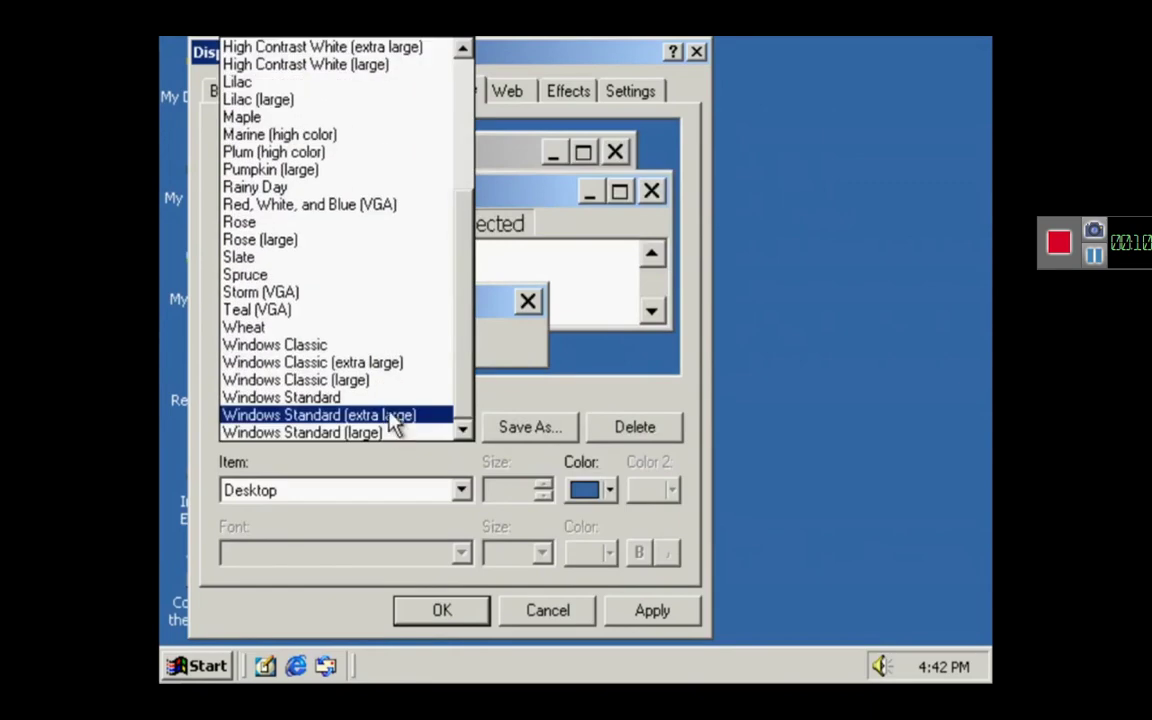
click(406, 345)
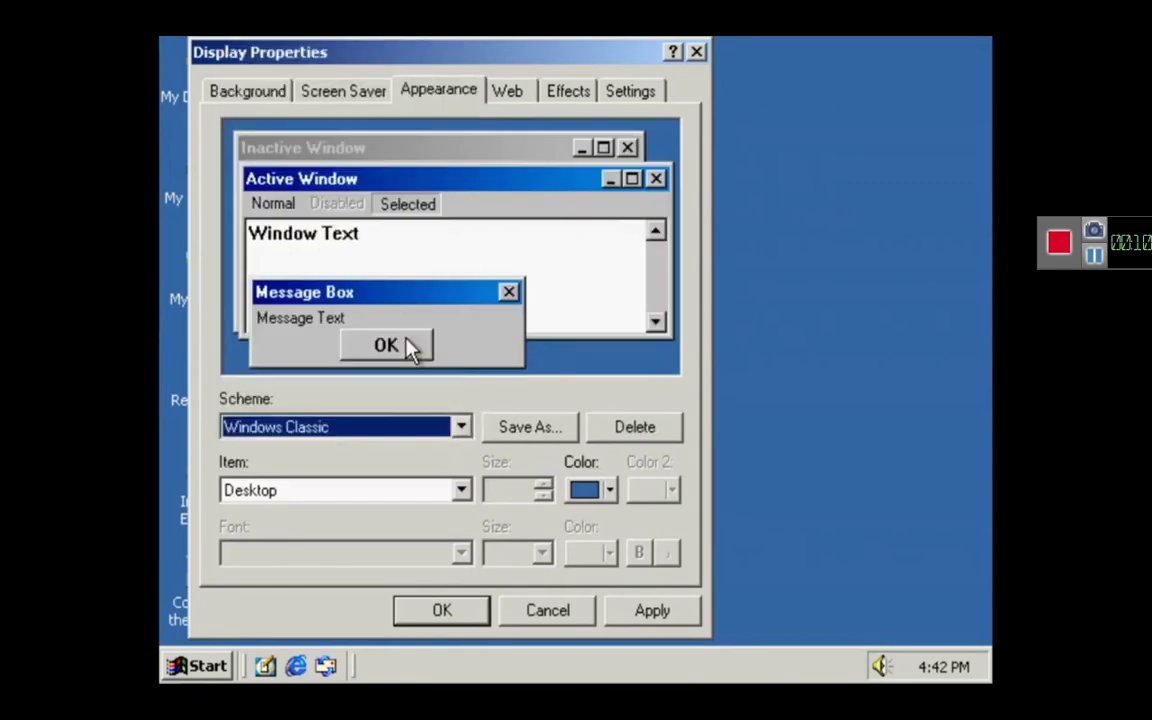
Apply the Windows Classic scheme with Desktop kept as the selected appearance item
click(396, 489)
click(396, 489)
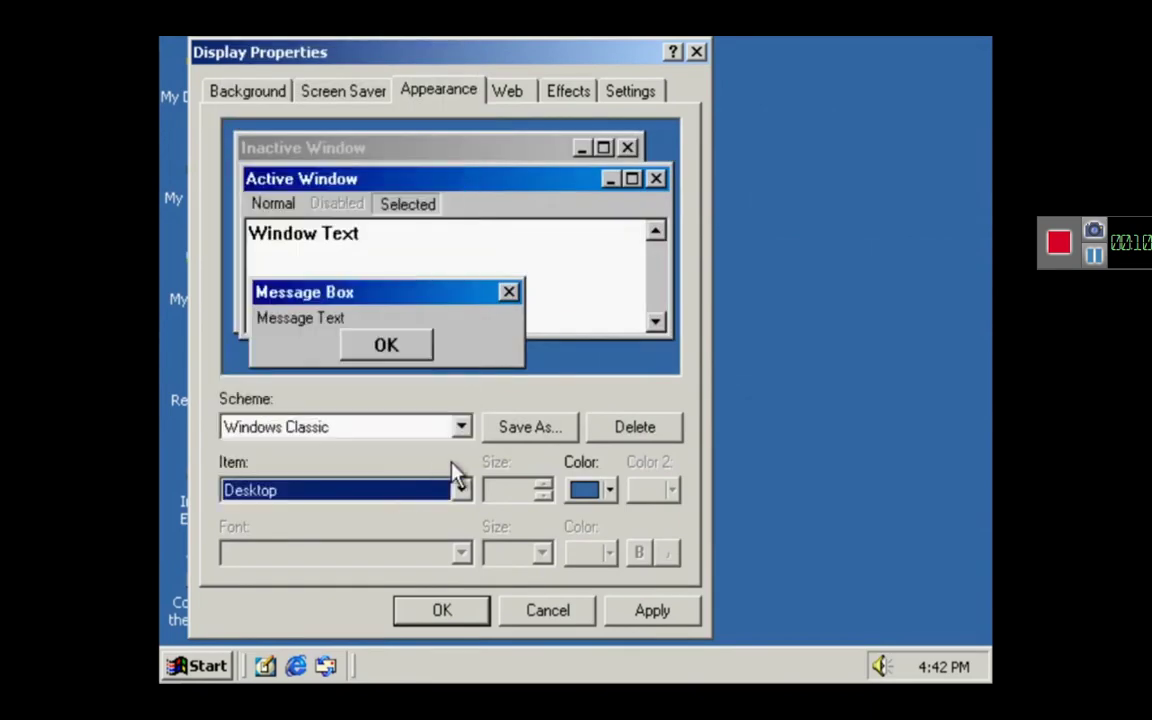
click(652, 609)
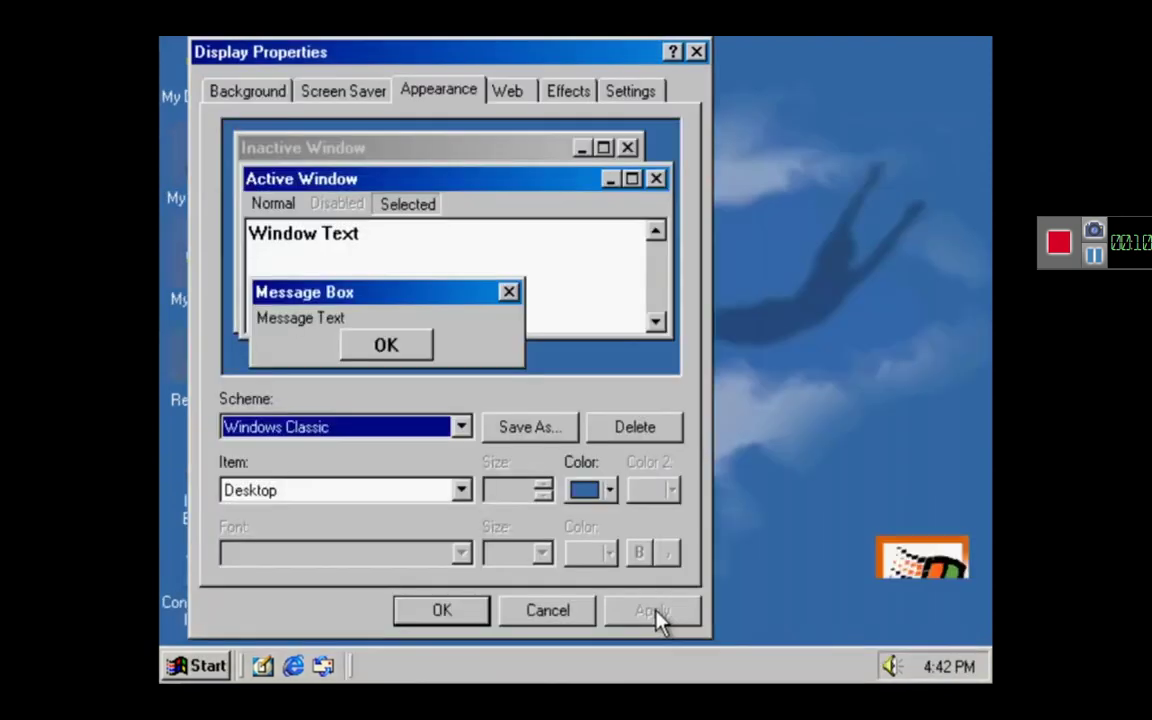
Remove the desktop wallpaper by choosing (None) as the background picture
click(276, 99)
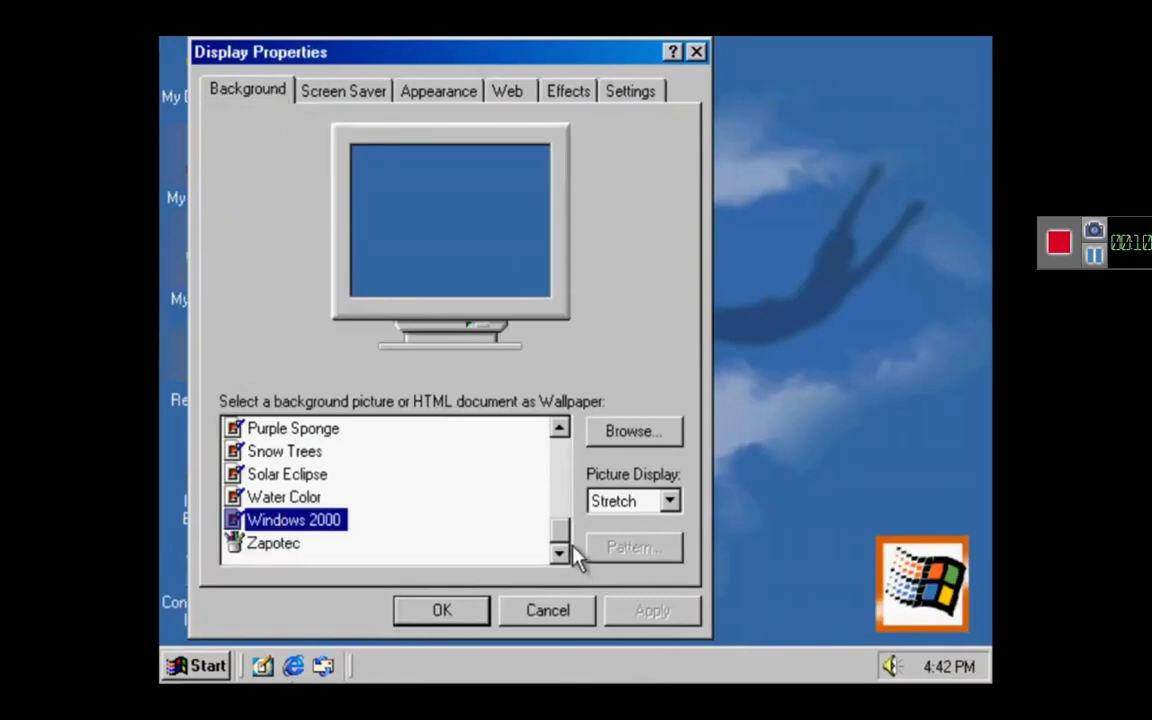
drag(560, 538, 573, 388)
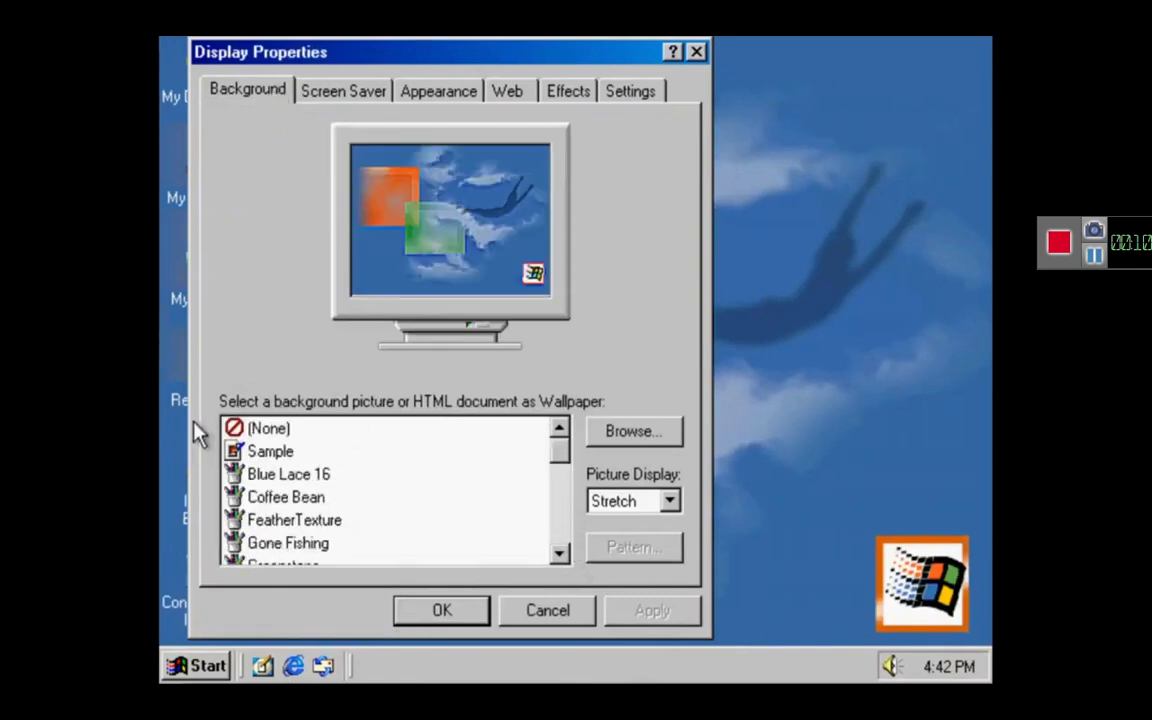
click(238, 428)
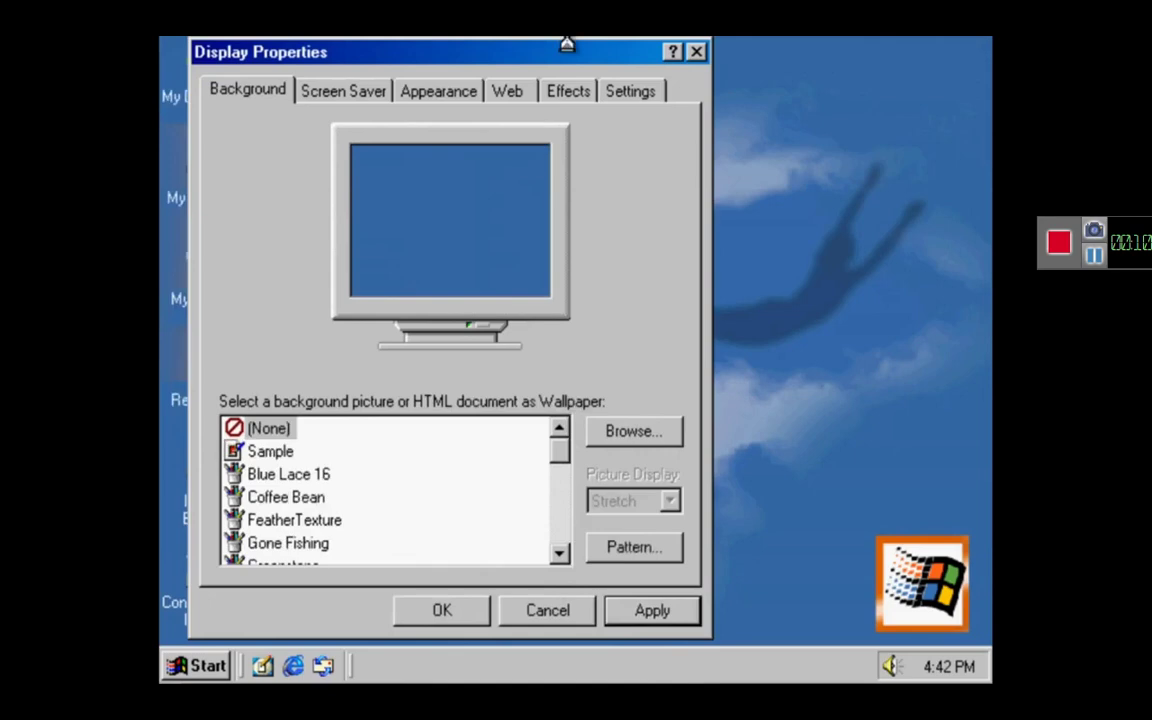
Set the appearance scheme to Windows Standard and apply it, leaving Desktop as the selected item
click(455, 93)
click(401, 426)
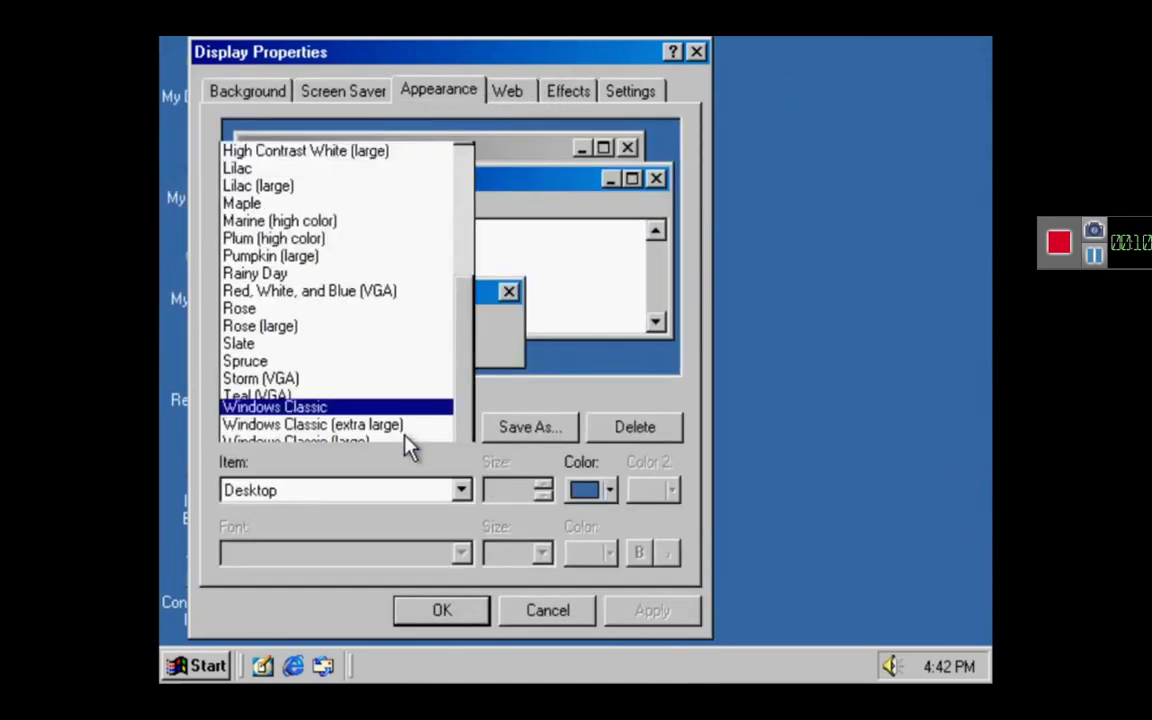
click(406, 440)
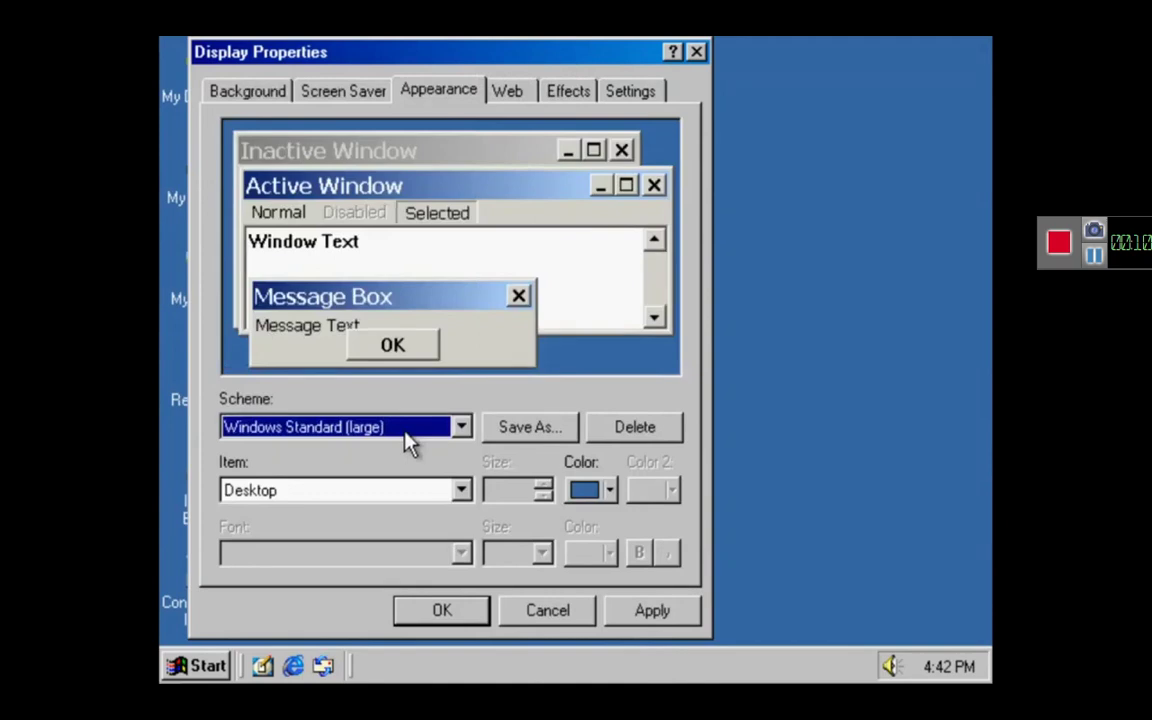
key(Up)
key(Up)
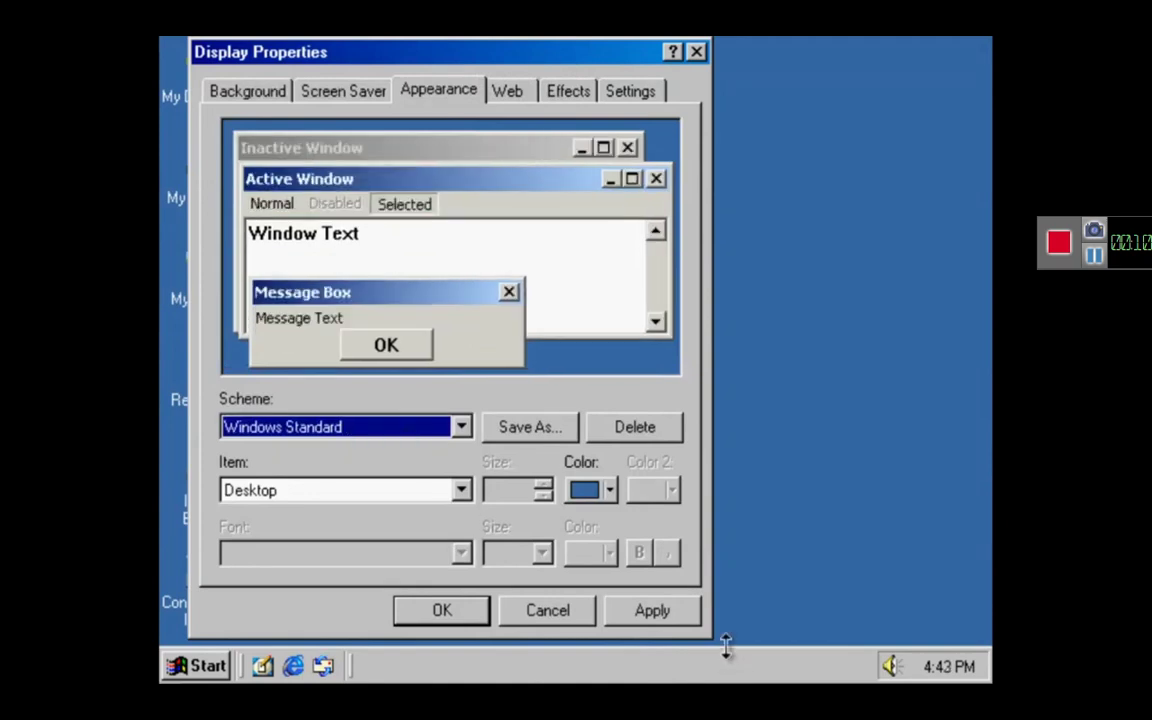
click(683, 613)
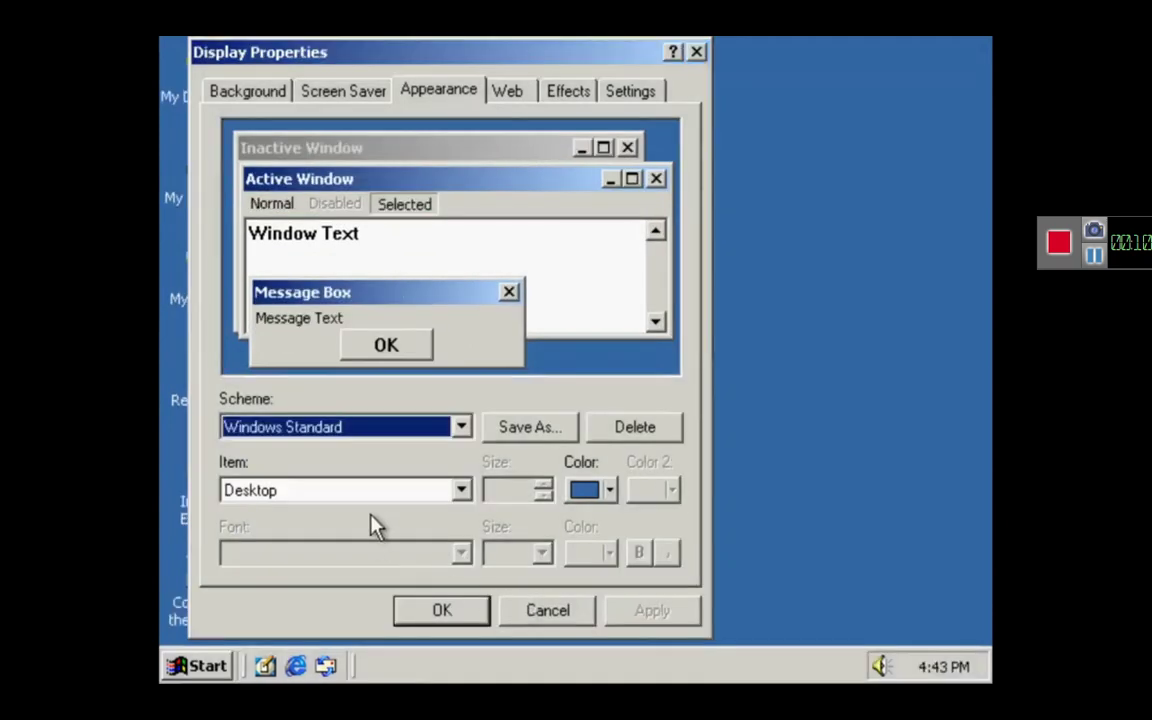
click(393, 494)
click(393, 494)
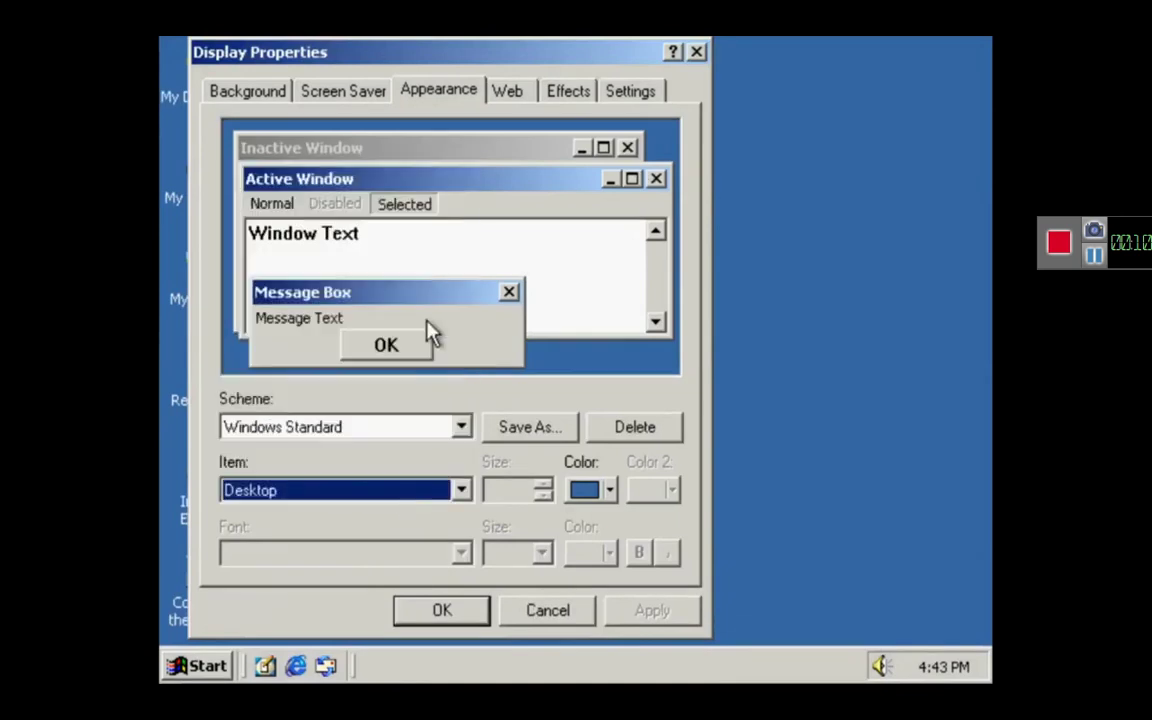
Turn off Web content on the Active Desktop and apply the change
click(508, 92)
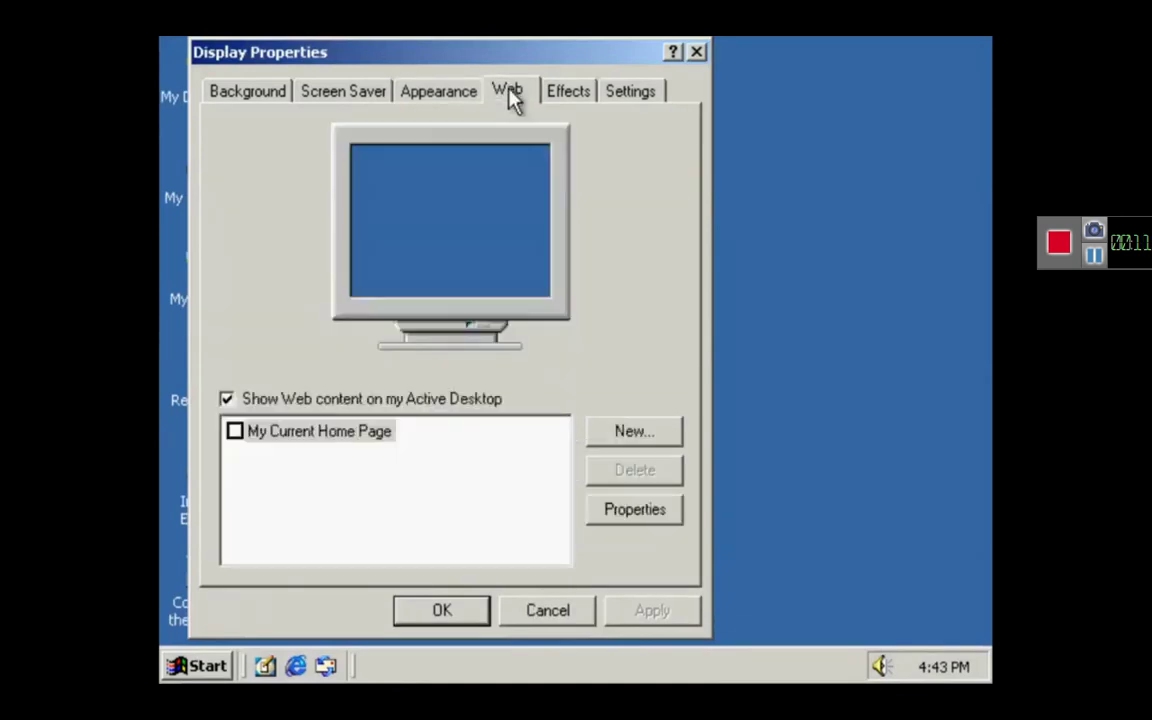
click(468, 396)
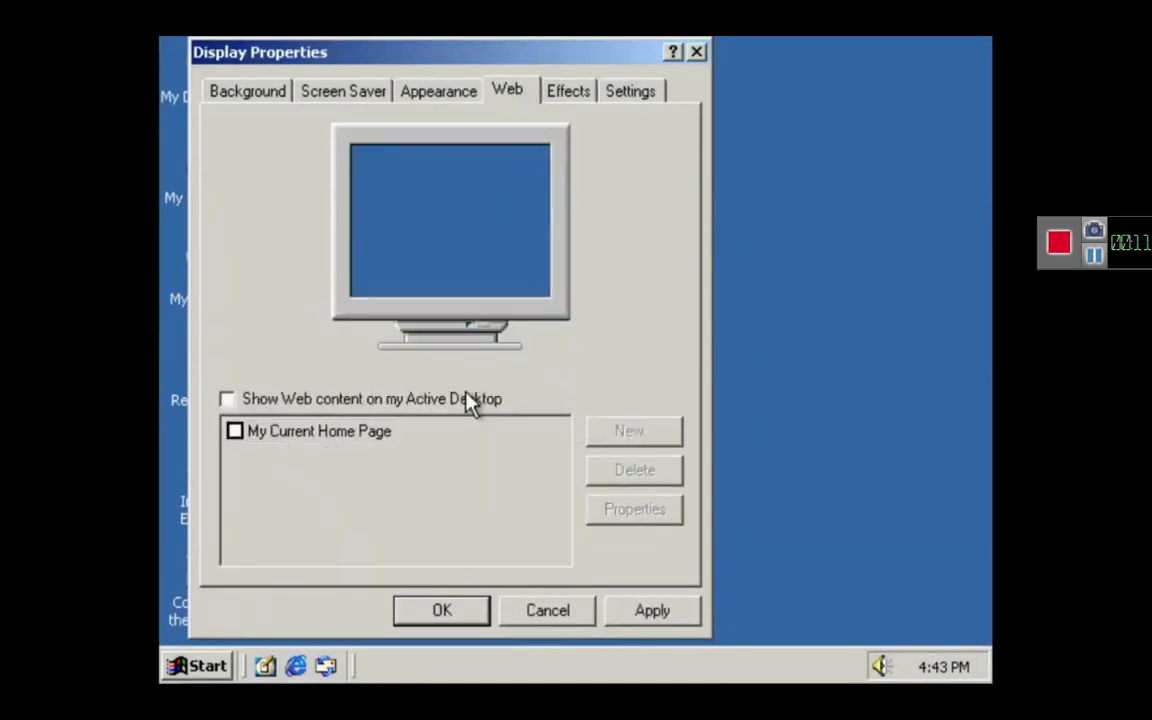
click(651, 611)
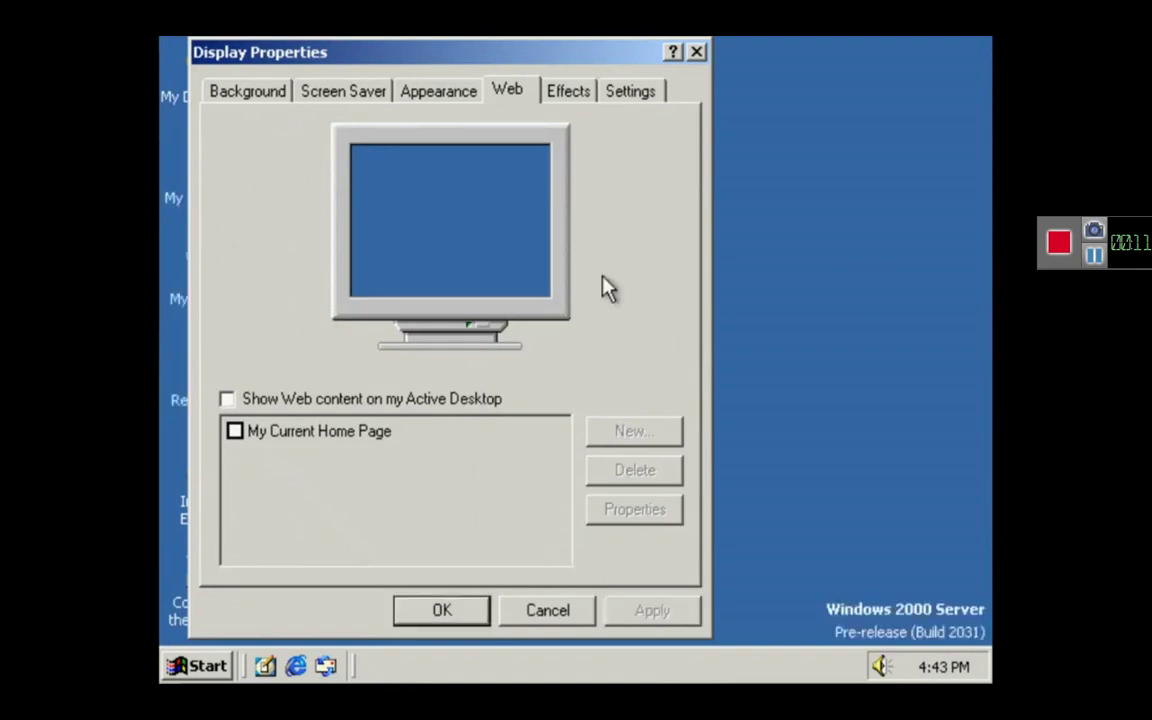
Look over the desktop icon effects, try a screen area of 1024 by 768 pixels, and cancel the display changes
click(552, 94)
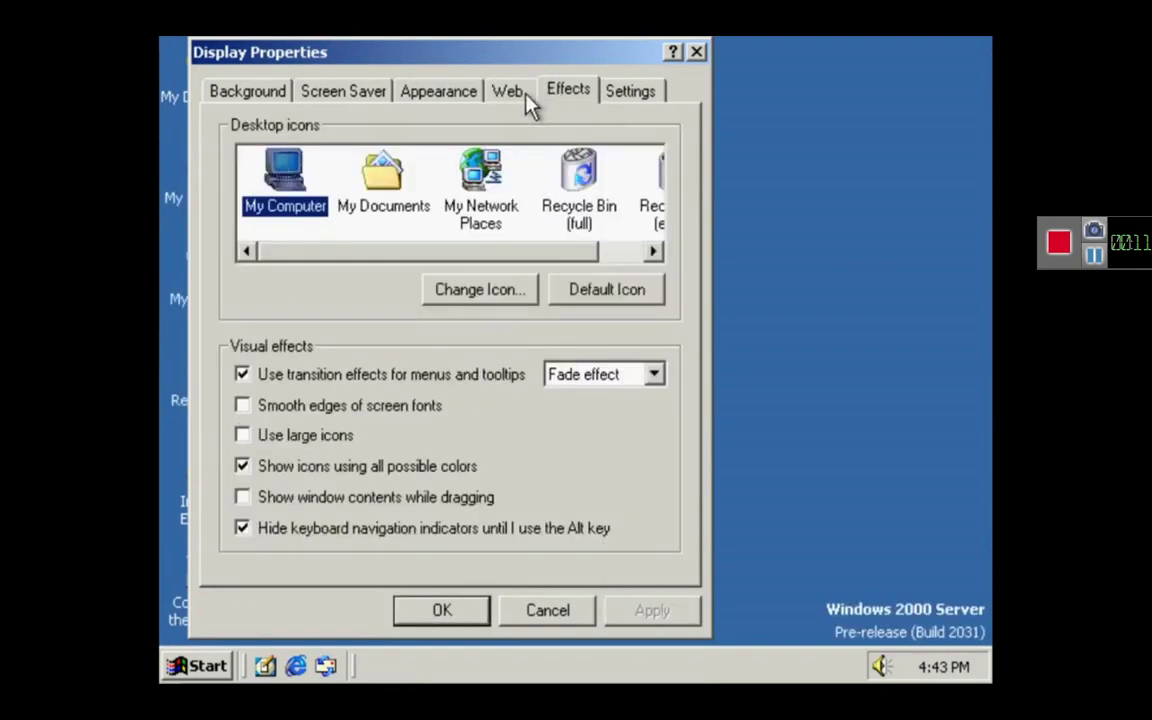
drag(530, 258, 622, 278)
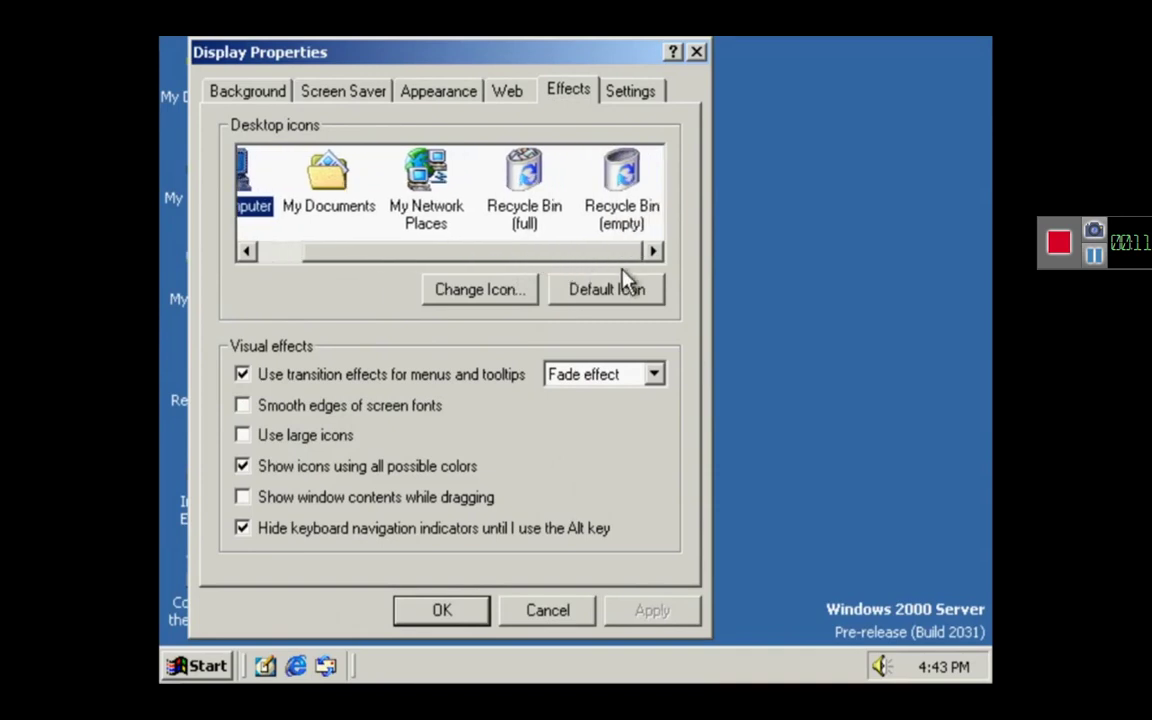
click(630, 92)
click(419, 474)
click(420, 476)
drag(534, 480, 598, 492)
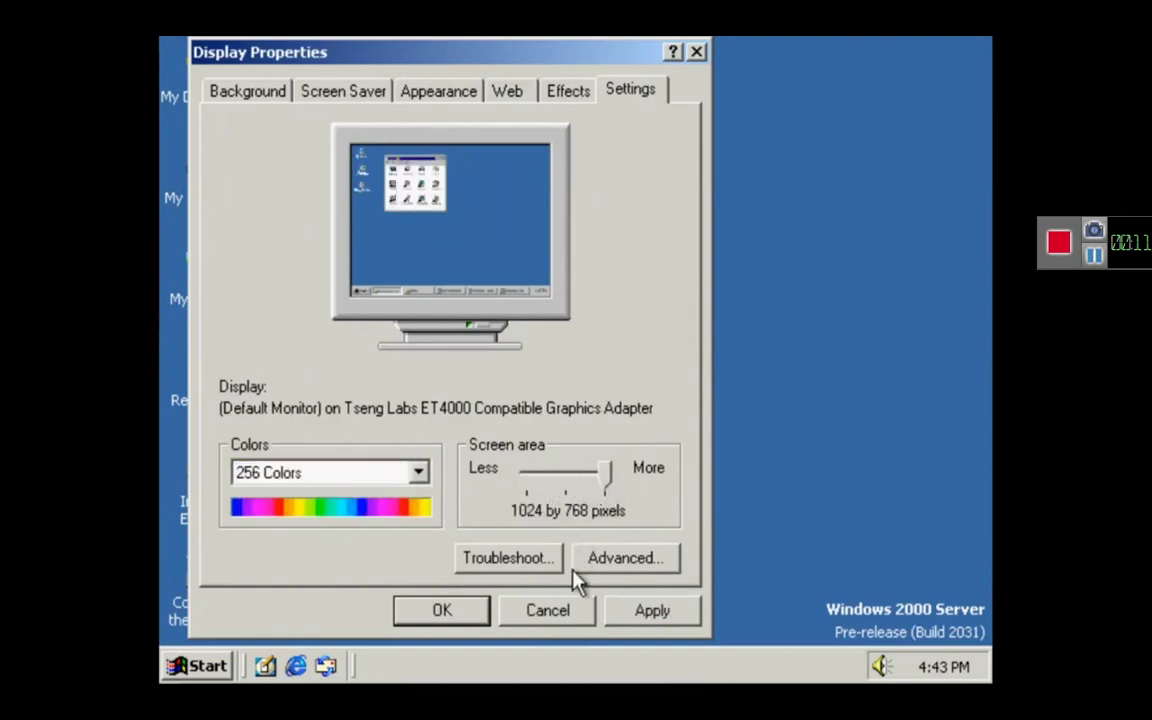
click(573, 612)
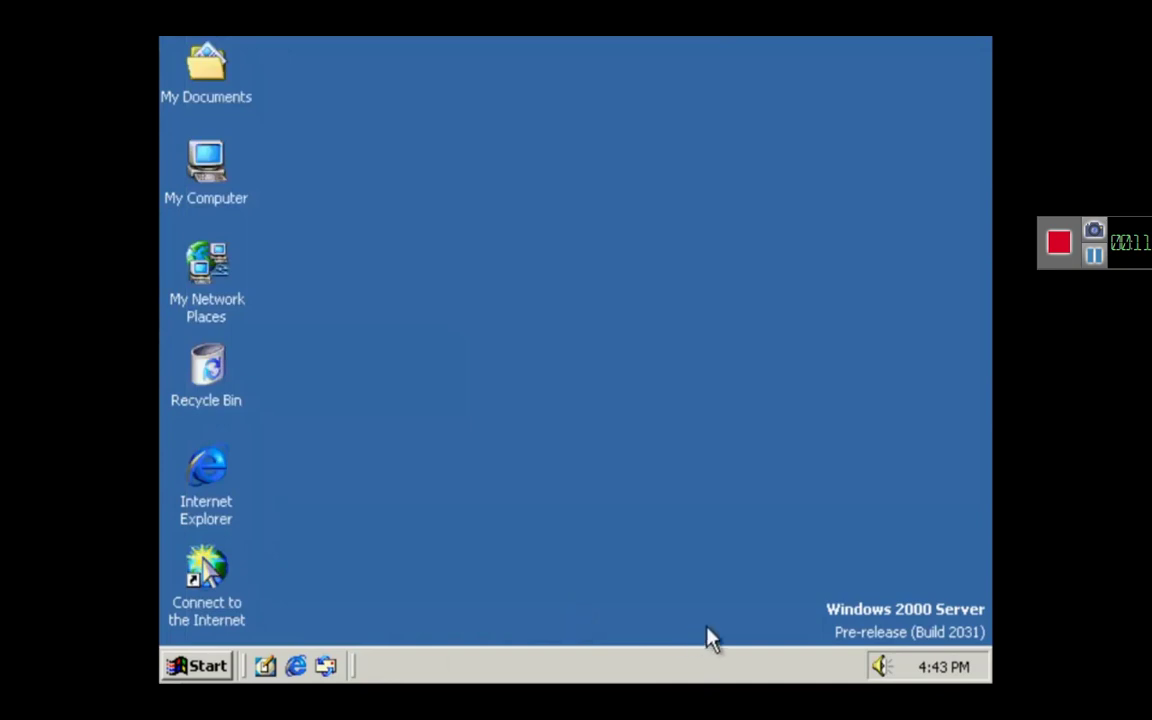
Open Accessibility Options from the Control Panel
click(212, 664)
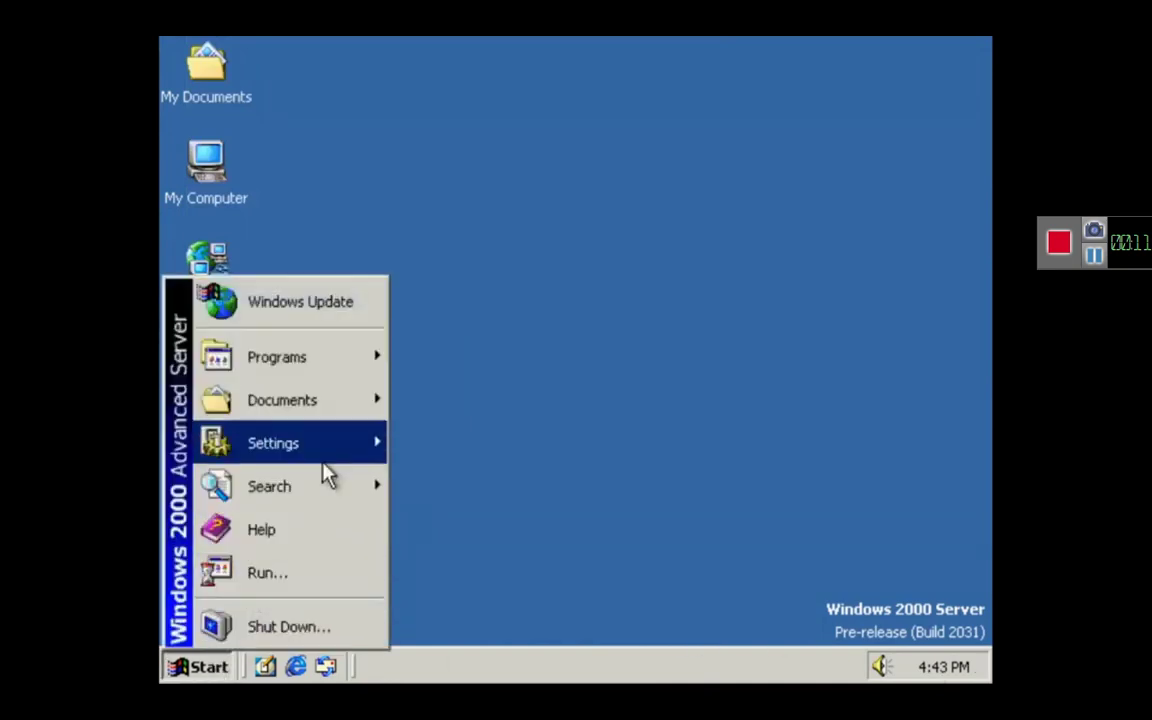
mouse_move(322, 466)
click(418, 438)
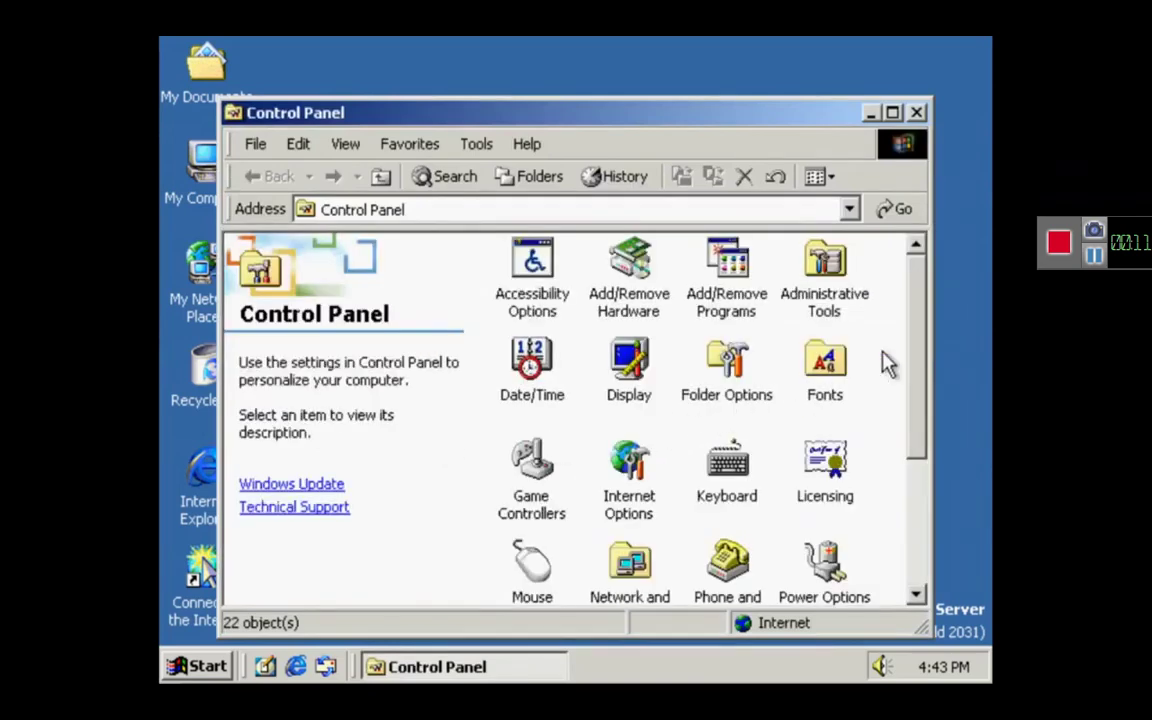
double_click(540, 283)
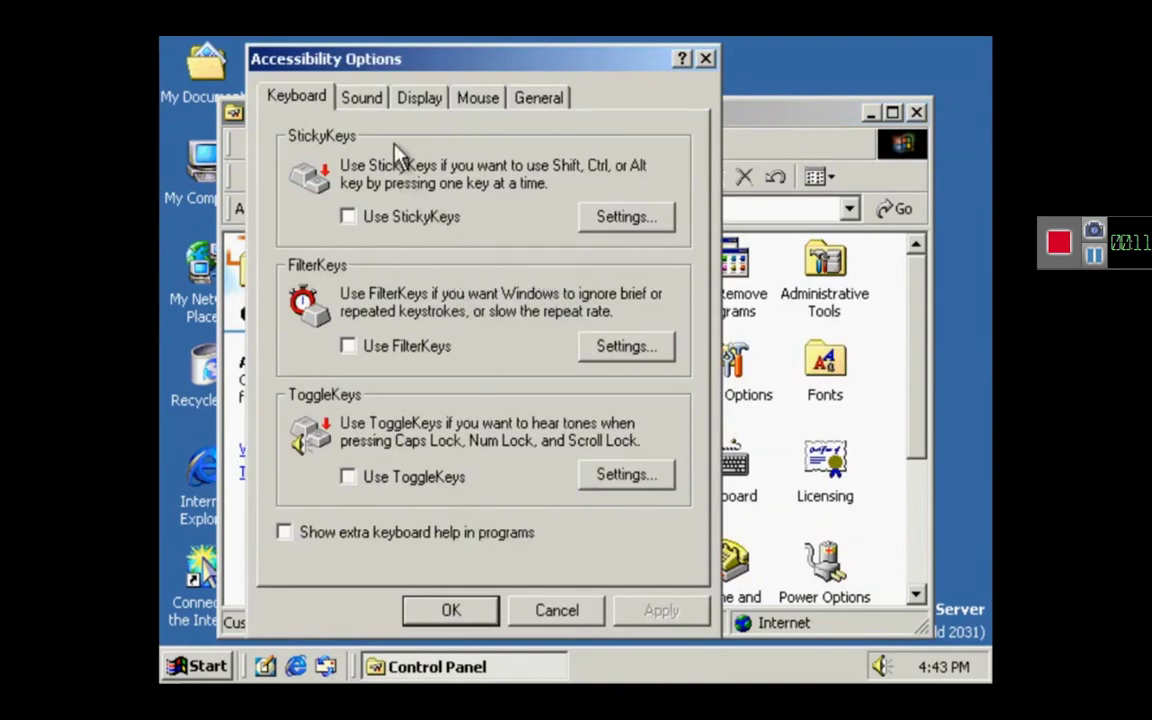
Examine the detailed settings for StickyKeys, FilterKeys and ToggleKeys, closing each without changes
click(362, 98)
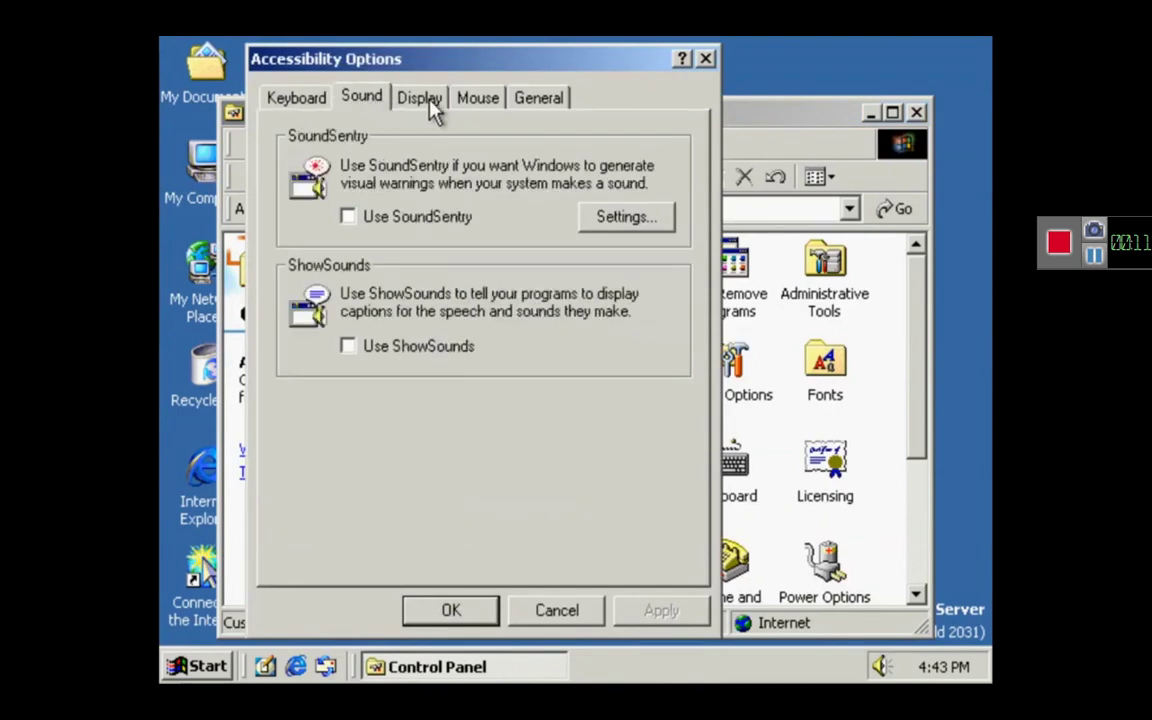
click(326, 99)
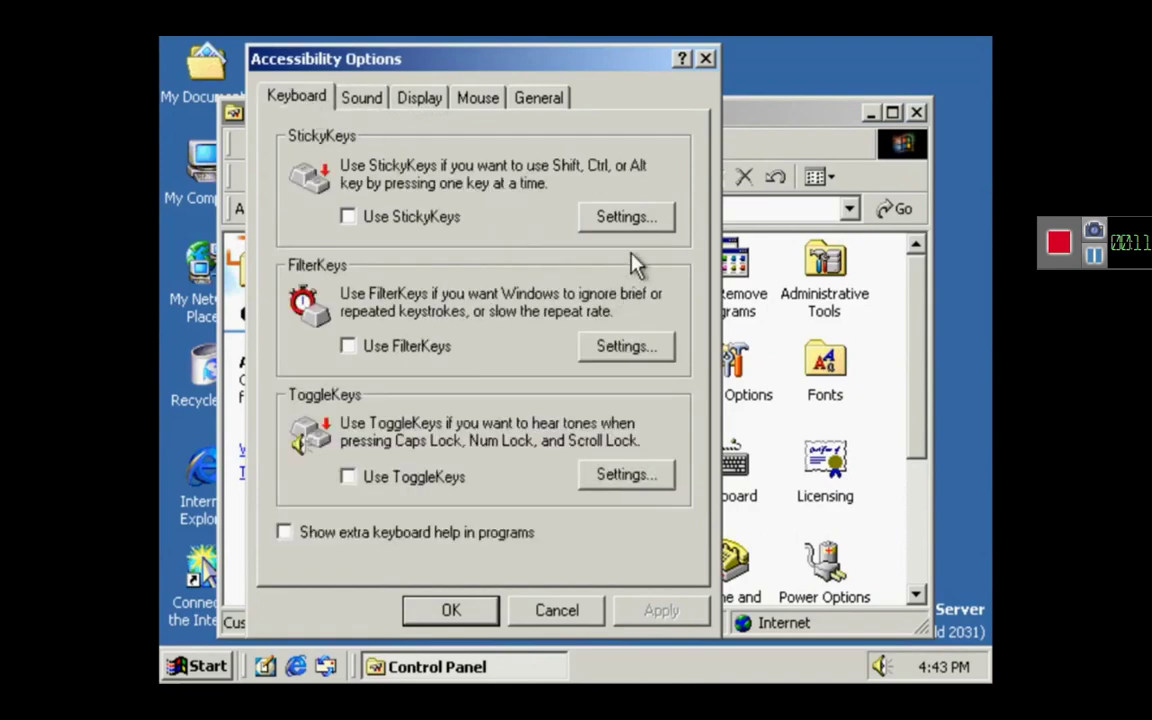
click(655, 220)
click(626, 538)
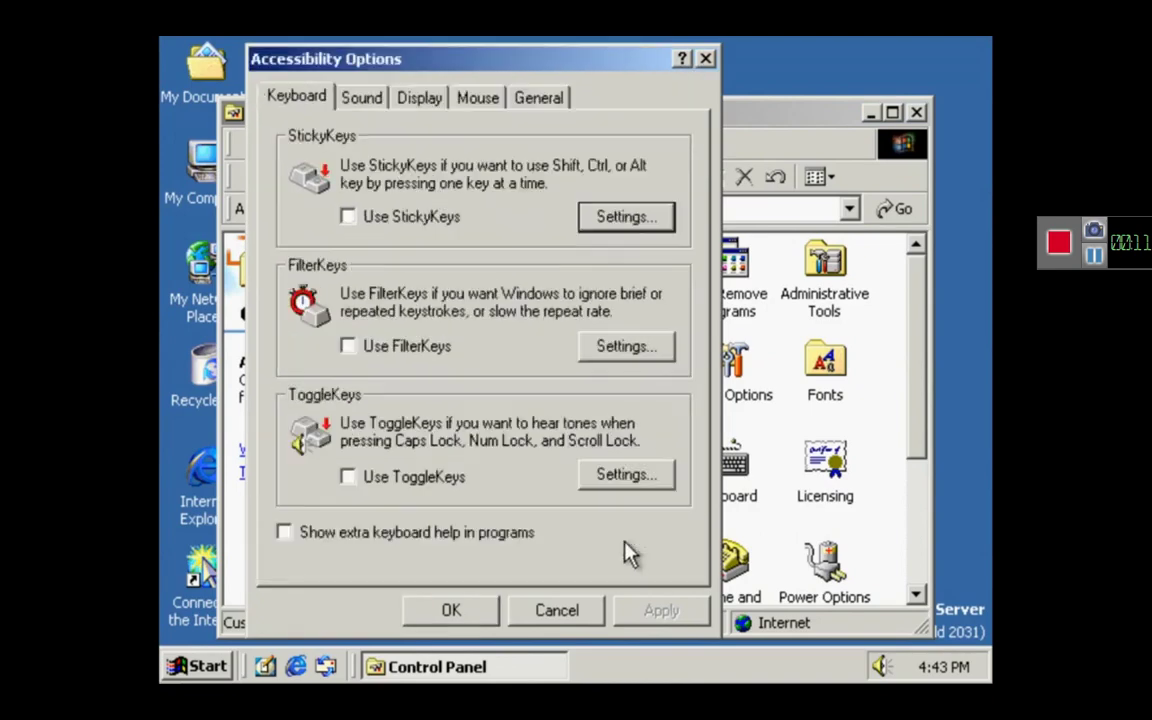
click(640, 350)
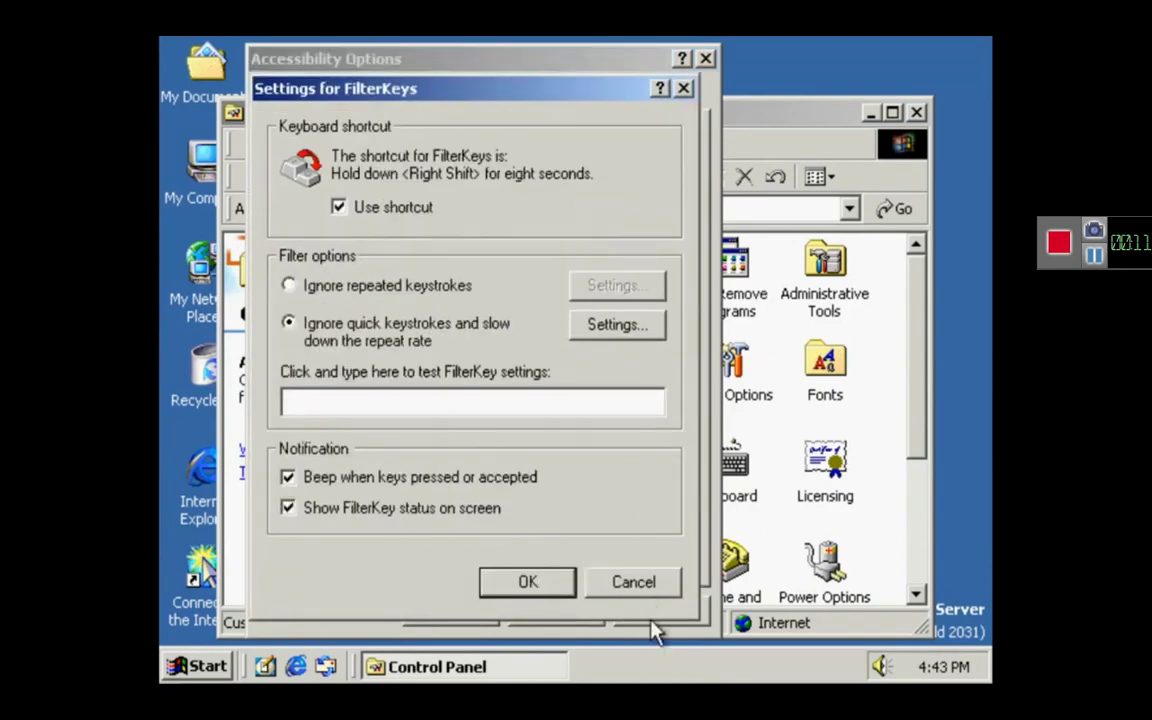
click(663, 590)
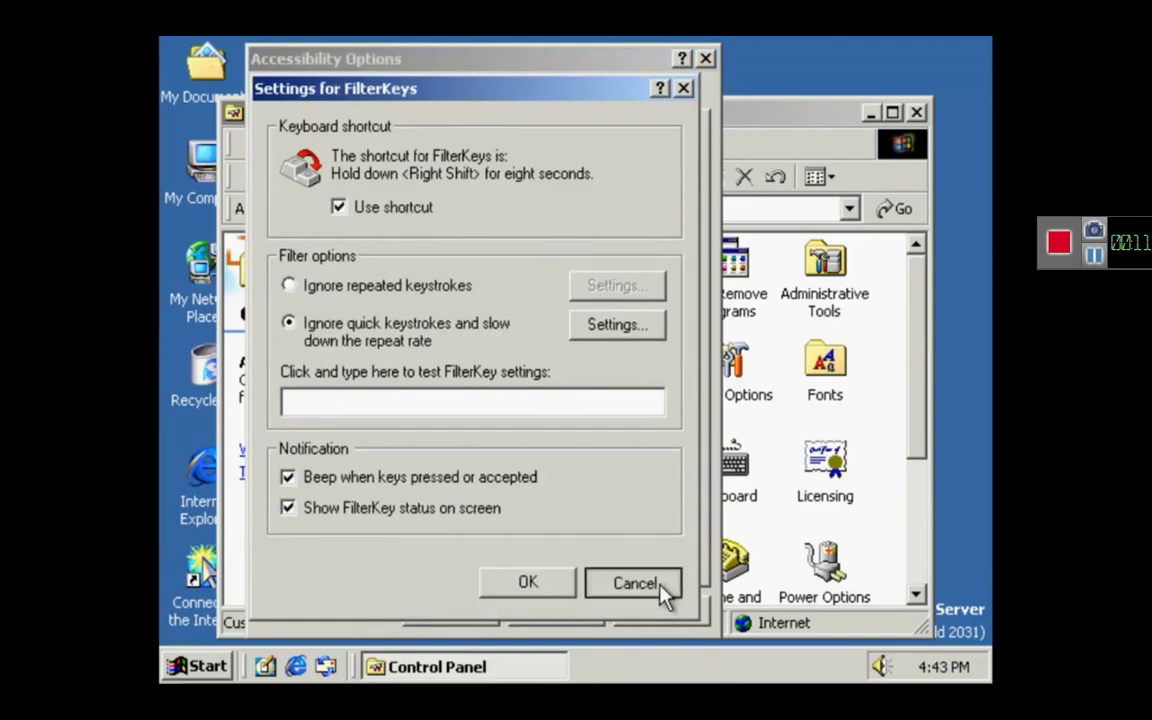
click(650, 475)
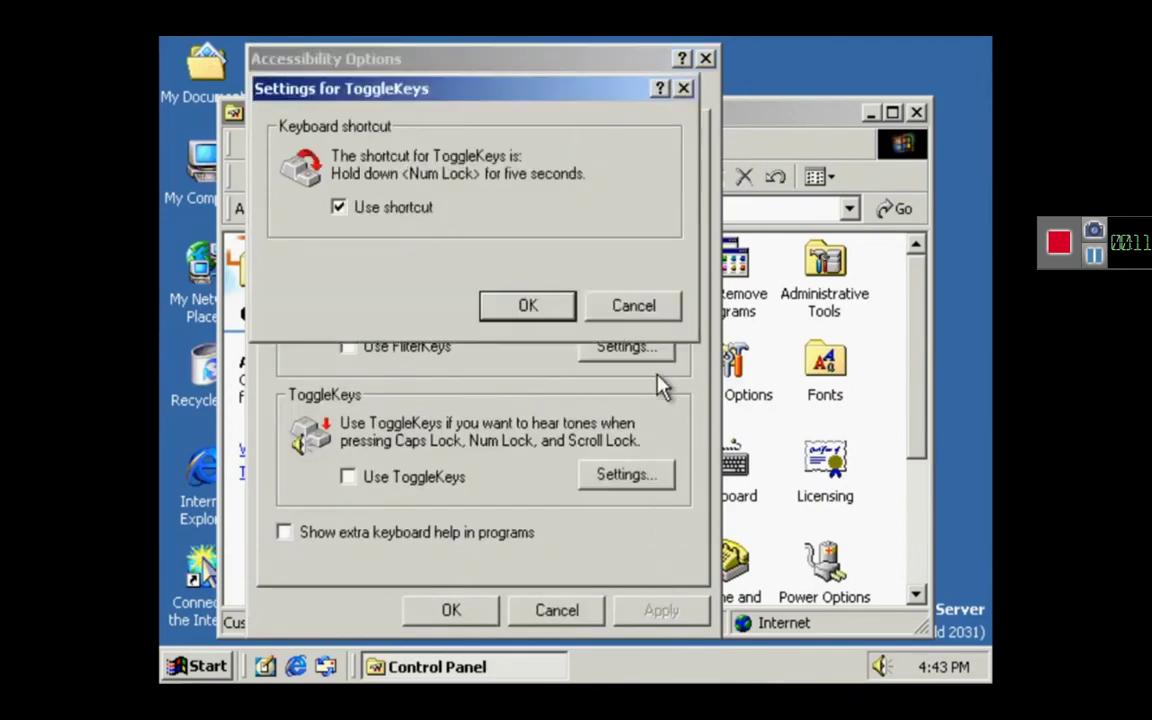
click(648, 305)
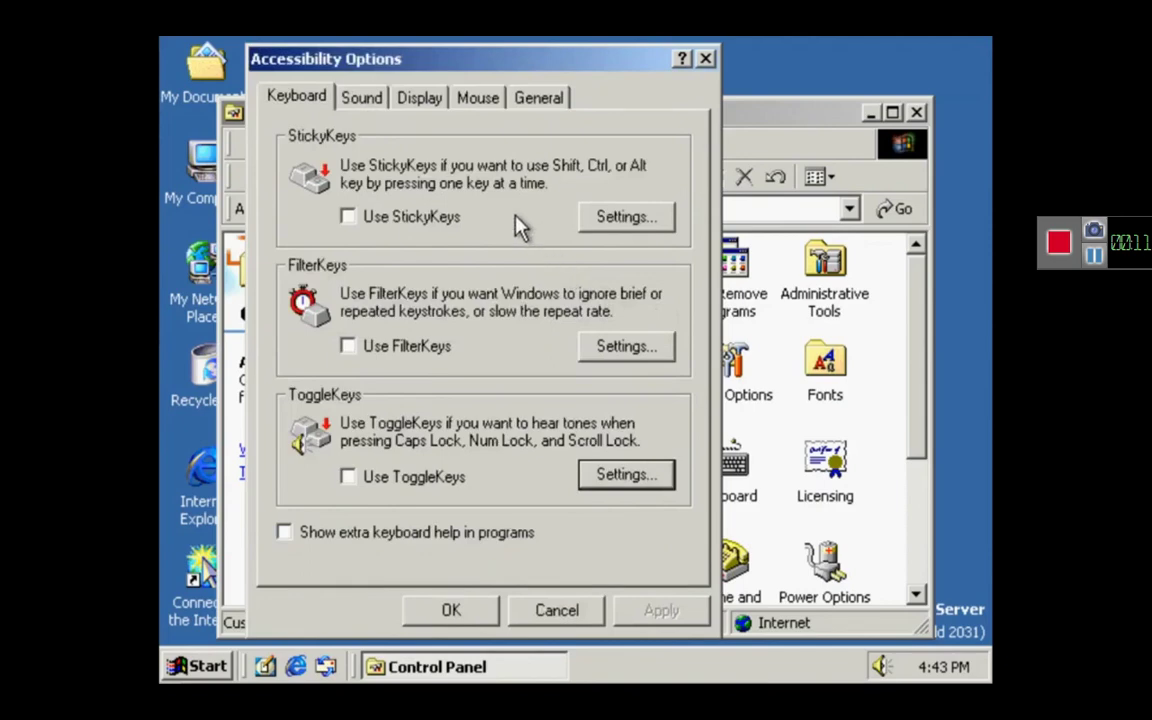
Browse the SoundSentry visual warnings for windowed programs and cancel out of its settings
click(374, 100)
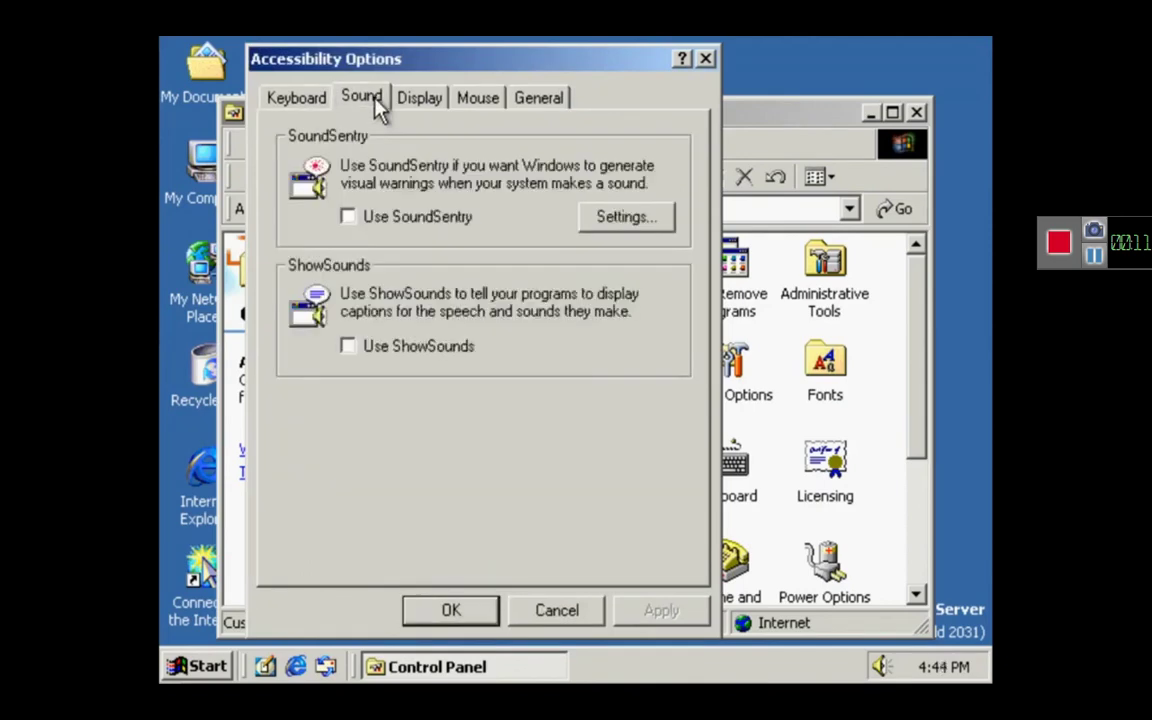
click(628, 218)
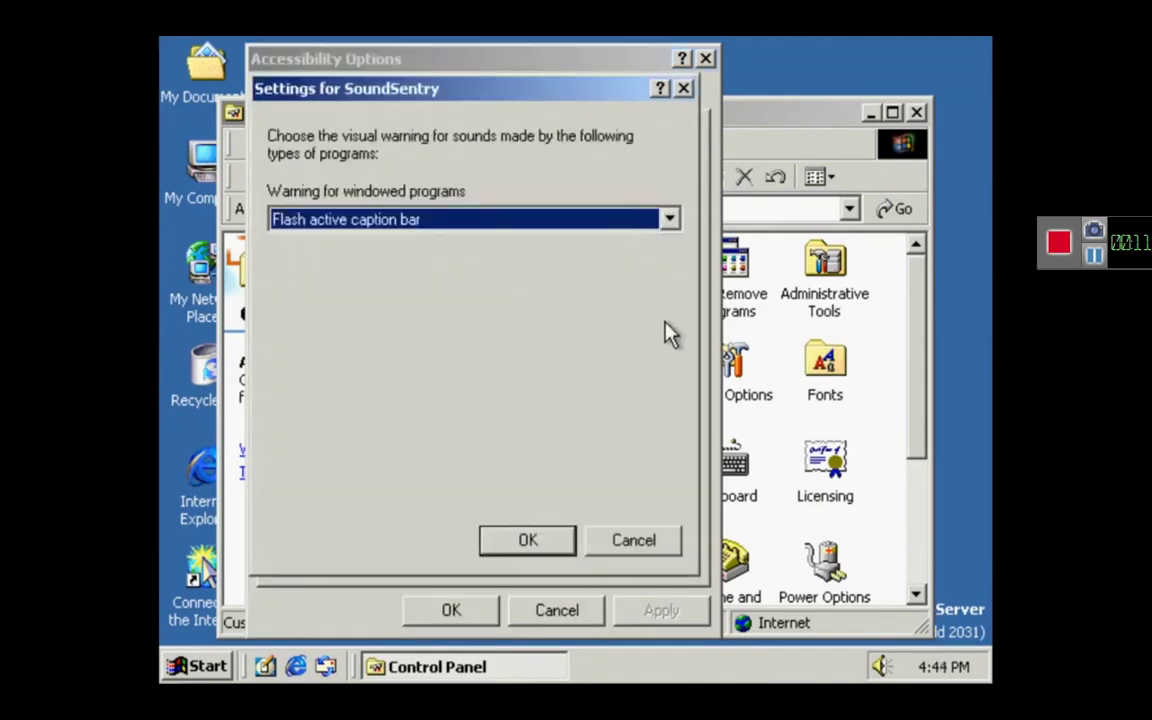
key(Down)
key(Down)
click(674, 542)
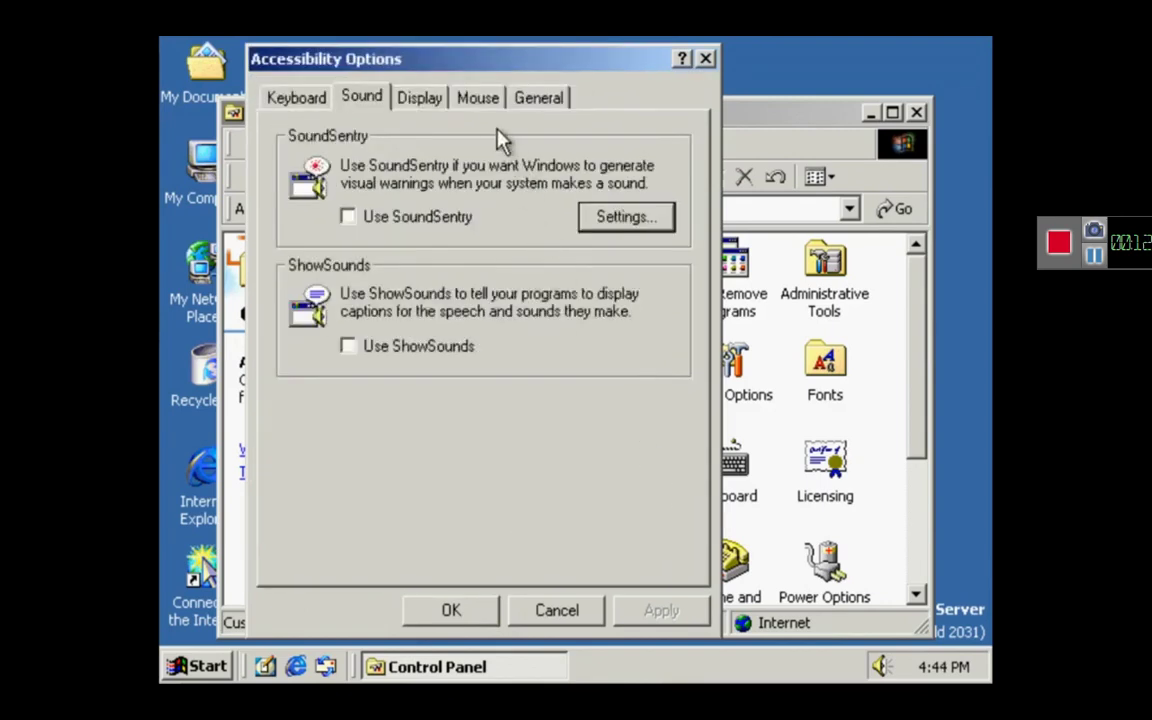
Examine the accessibility settings for the display and for MouseKeys, cancelling each settings dialog
click(421, 104)
click(634, 224)
click(655, 592)
click(484, 100)
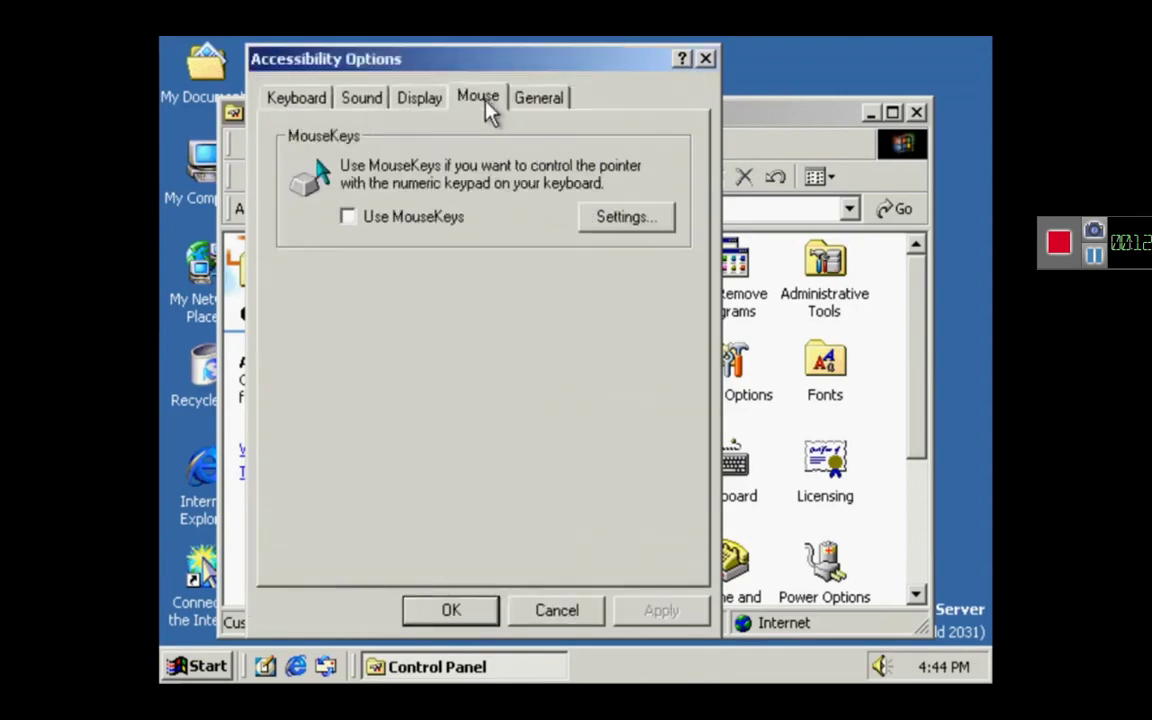
click(625, 218)
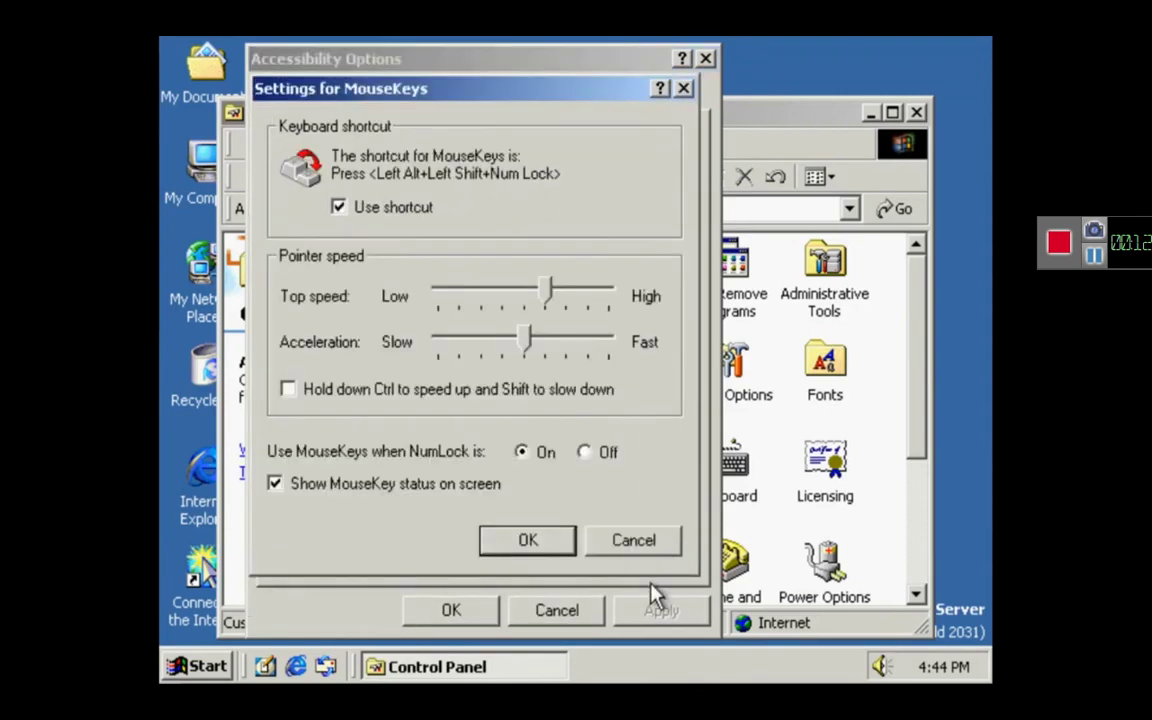
click(670, 552)
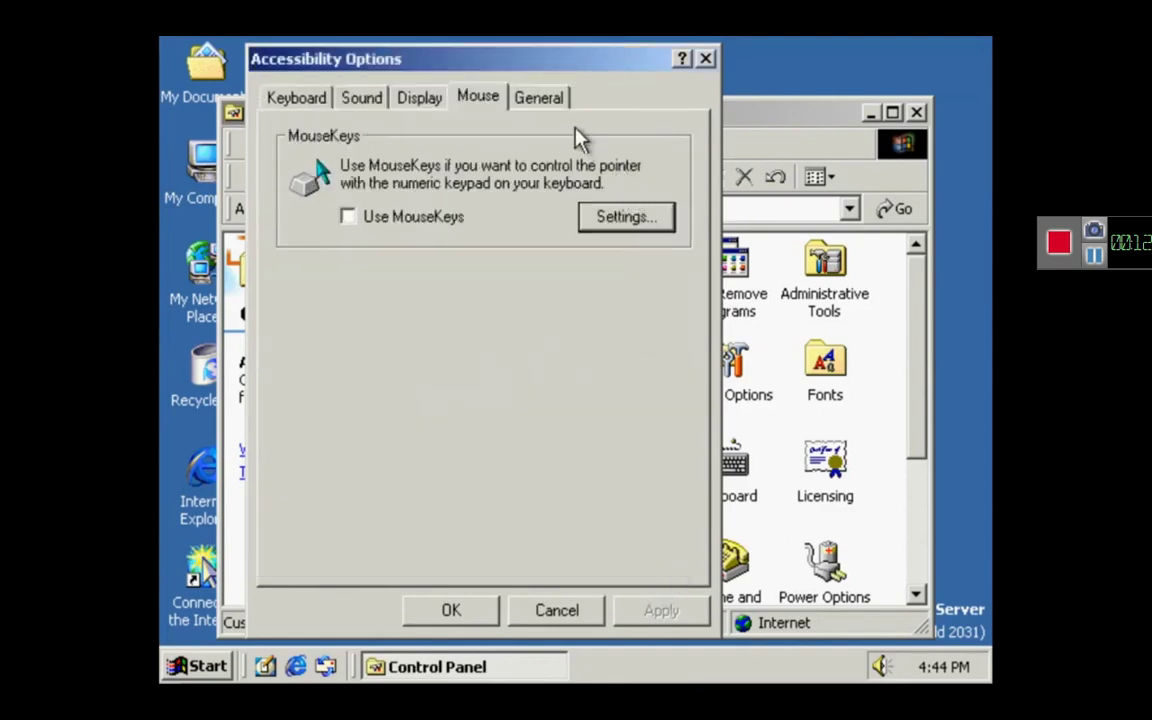
Examine the general accessibility settings and the SerialKeys serial port choices, cancelling both the SerialKeys settings and Accessibility Options
click(545, 100)
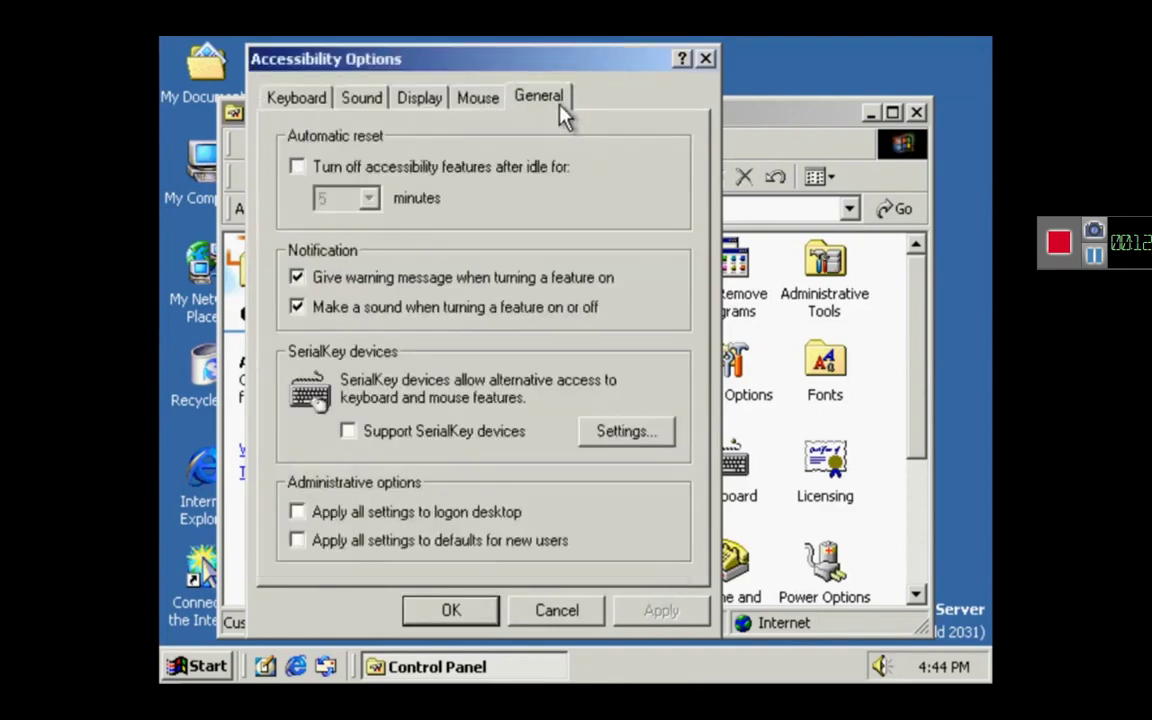
click(640, 431)
key(Down)
key(Down)
key(Down)
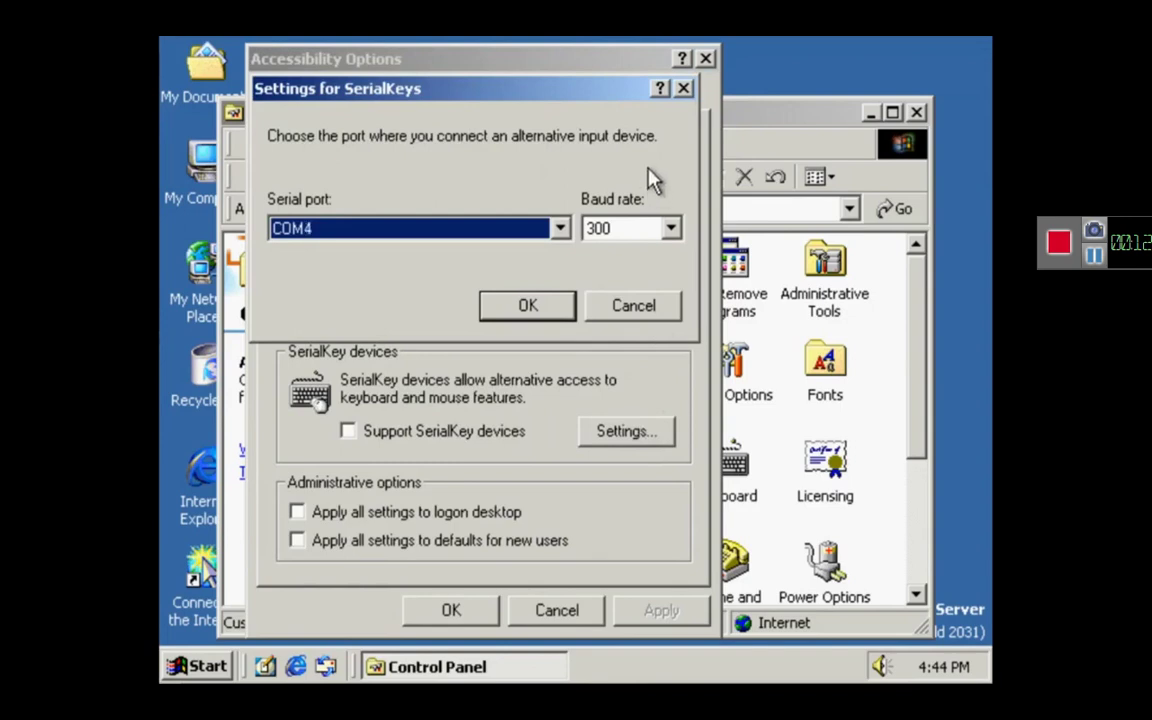
click(655, 232)
click(655, 237)
click(548, 232)
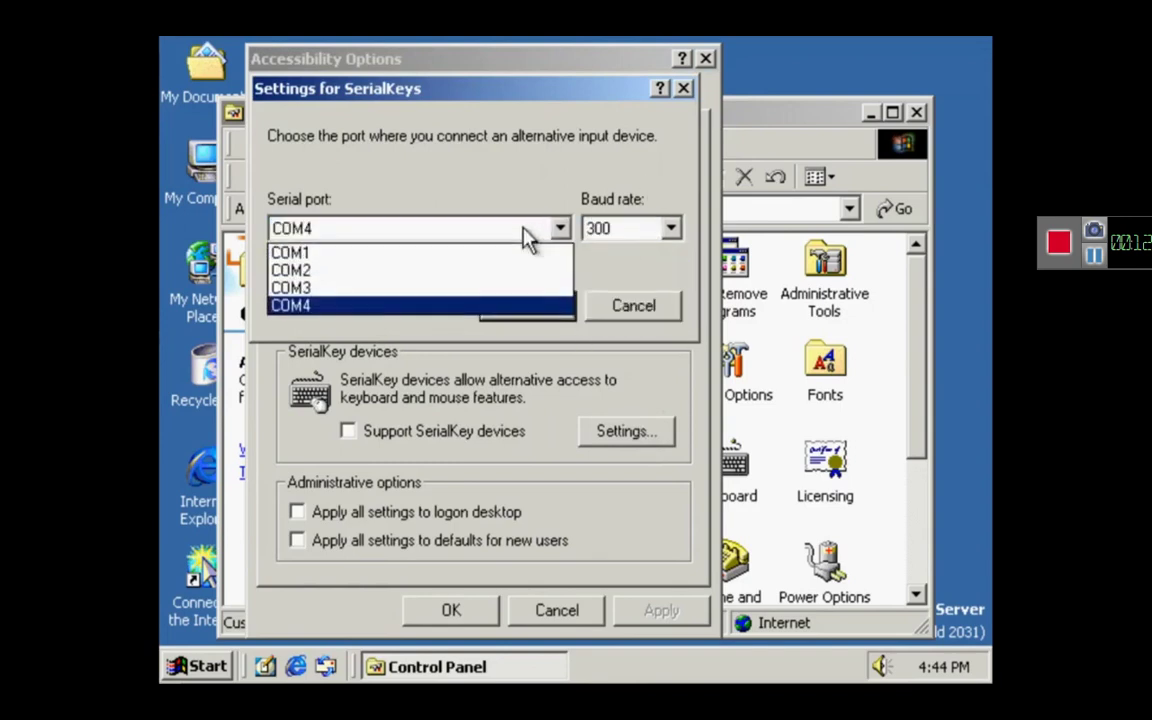
click(527, 236)
click(640, 318)
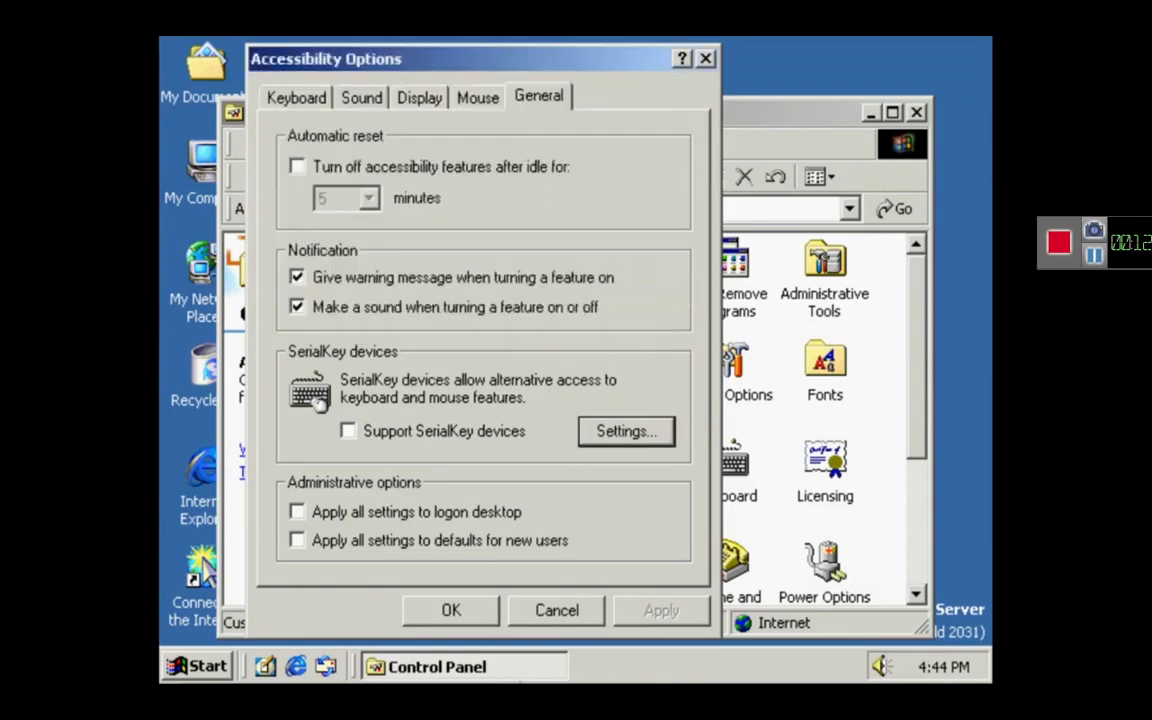
click(590, 618)
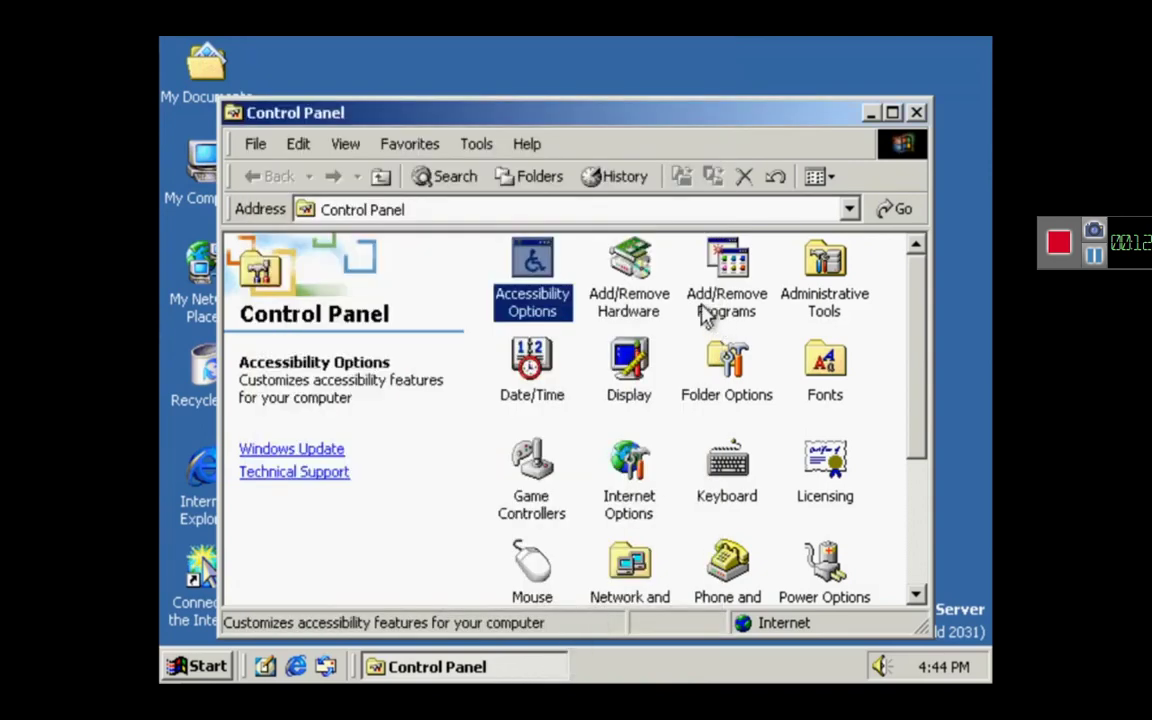
Open the Add/Remove Hardware Wizard, view its hardware task choices, and cancel it
double_click(663, 312)
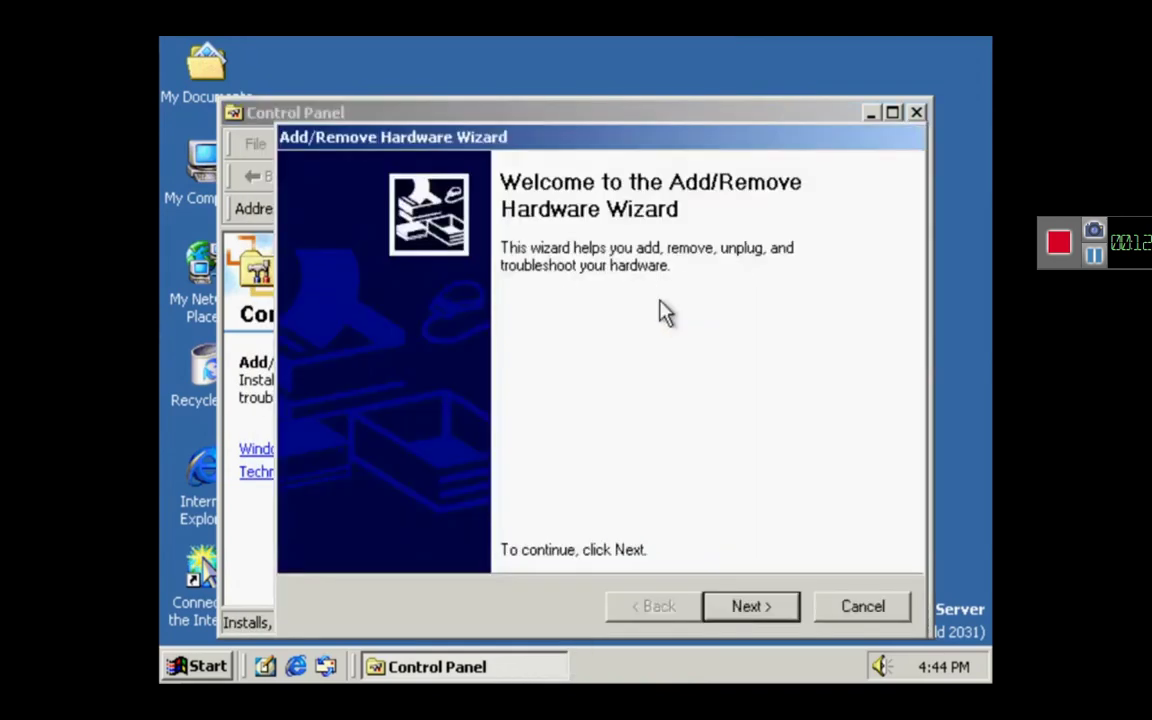
click(762, 612)
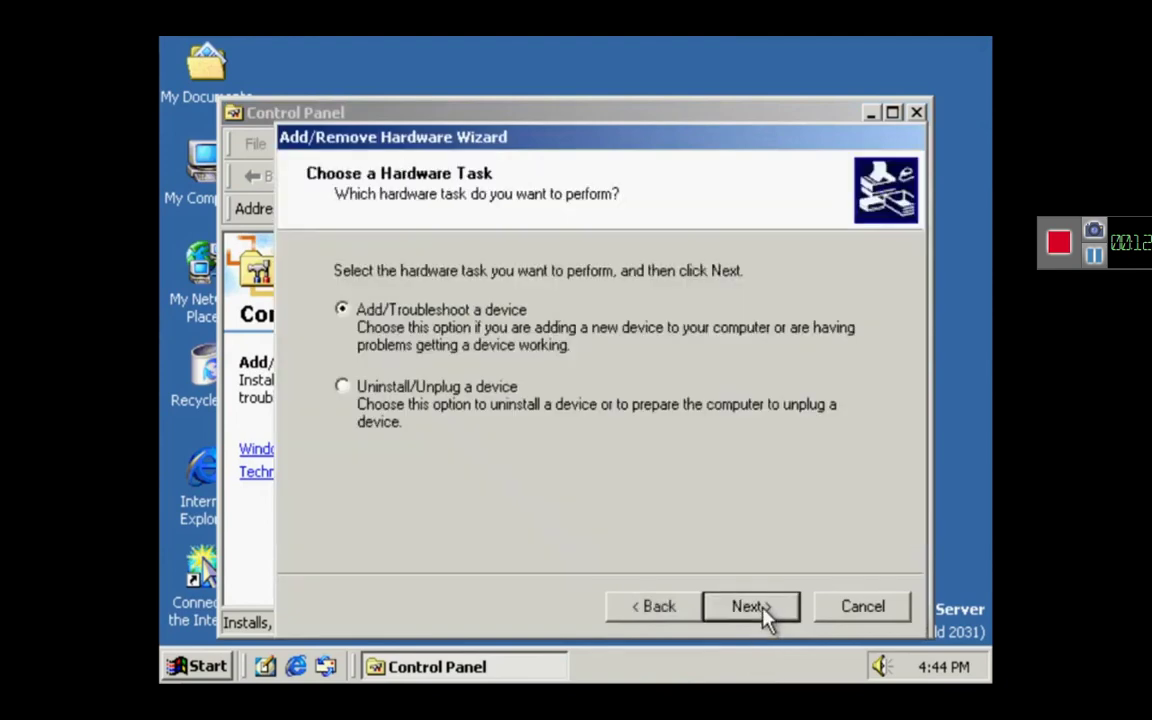
click(893, 613)
Open Add/Remove Programs and view the sorting choices for the currently installed programs
double_click(733, 266)
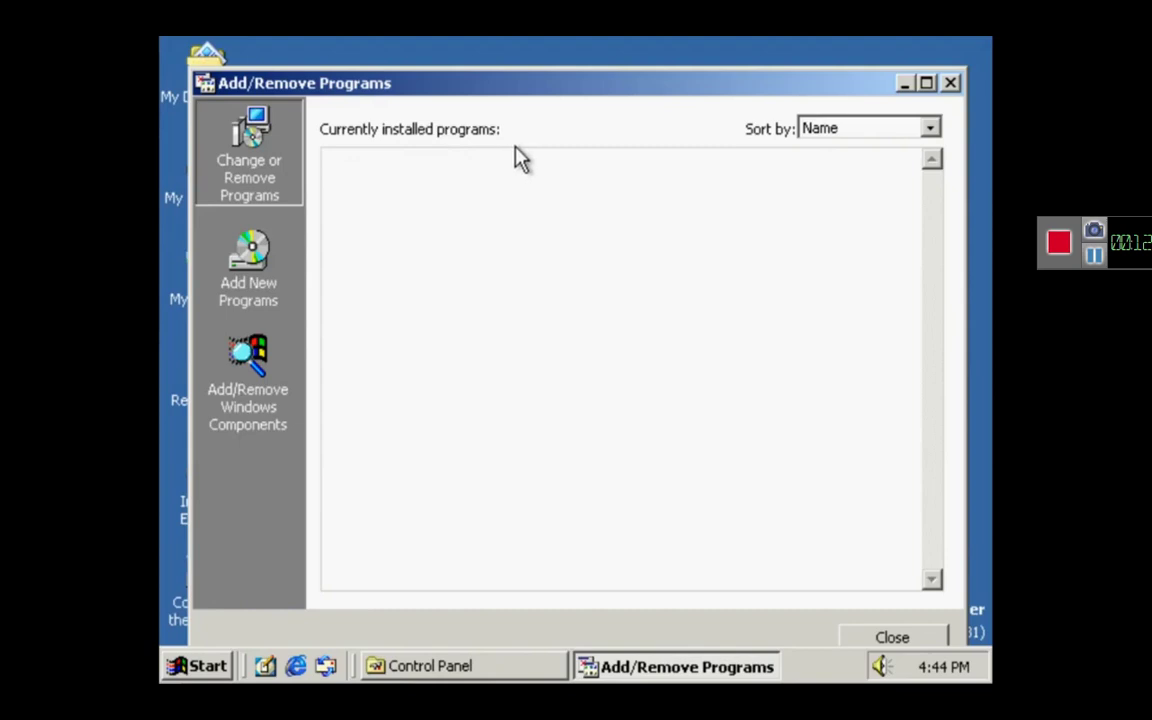
click(847, 130)
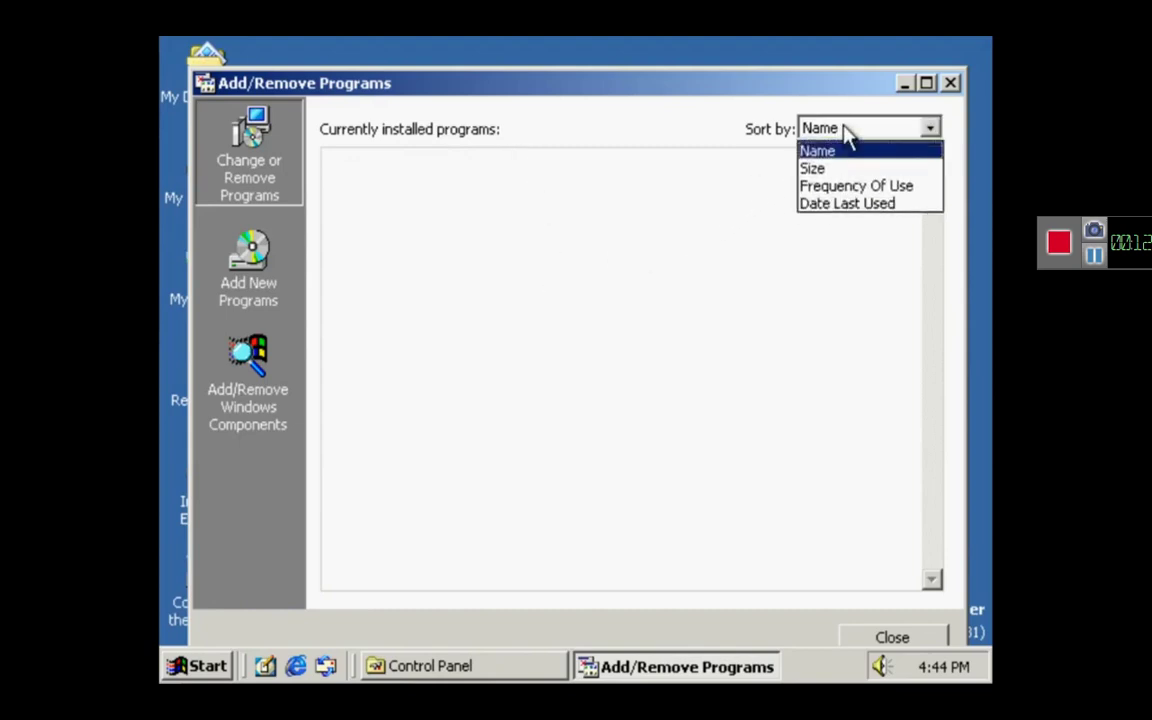
click(847, 130)
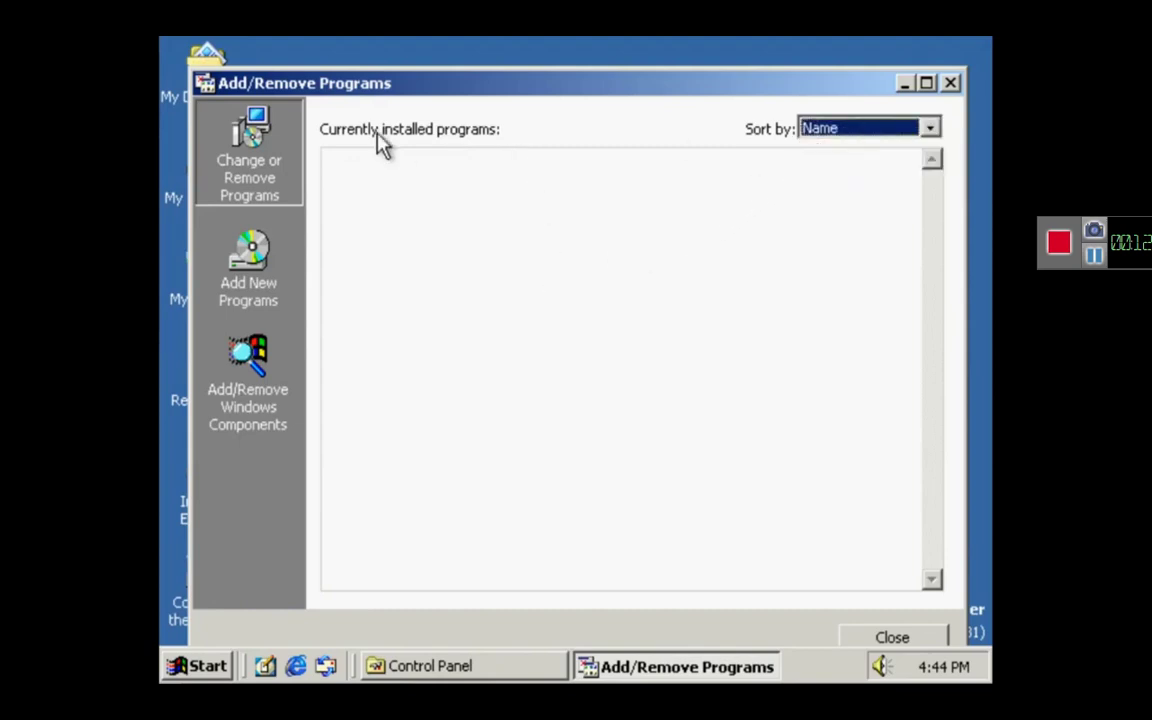
Look at the options for adding new programs, start the CD or floppy installation wizard, and cancel its search
click(296, 287)
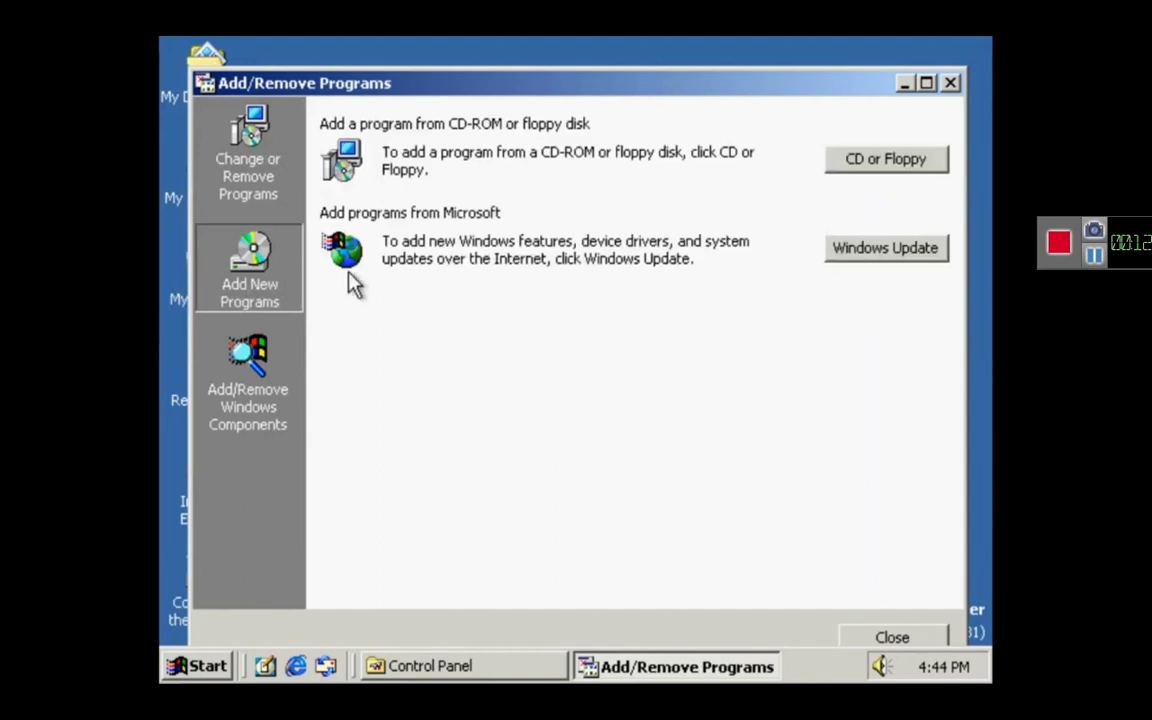
click(887, 168)
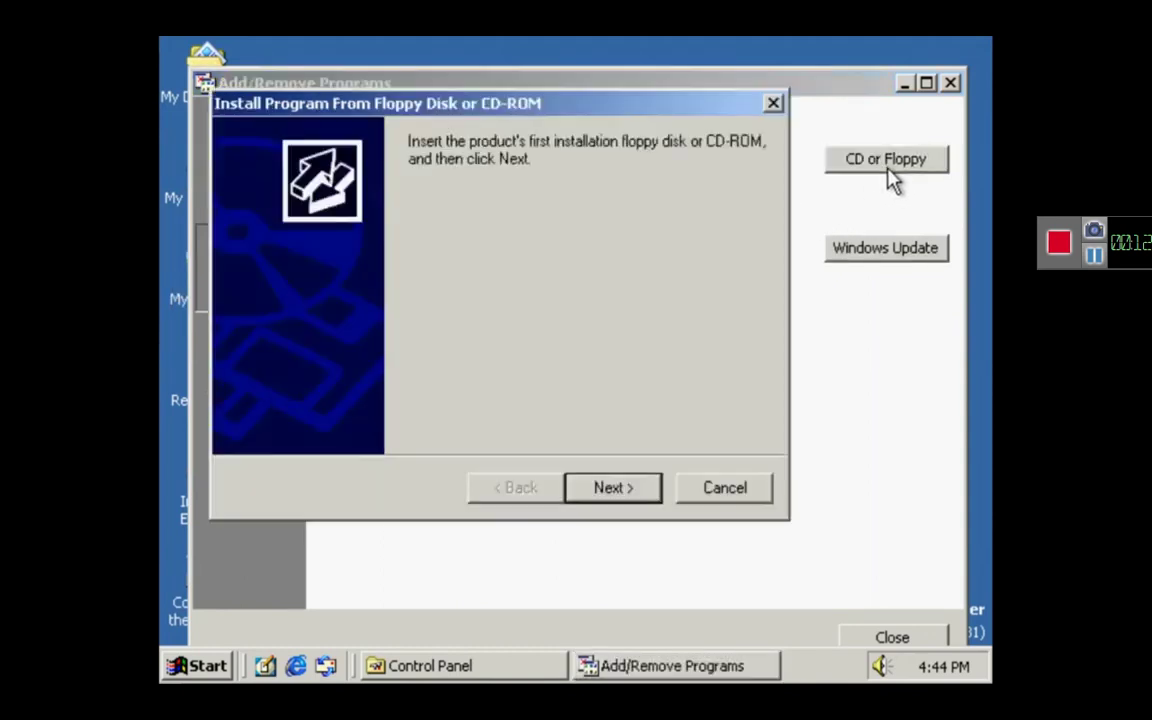
click(646, 486)
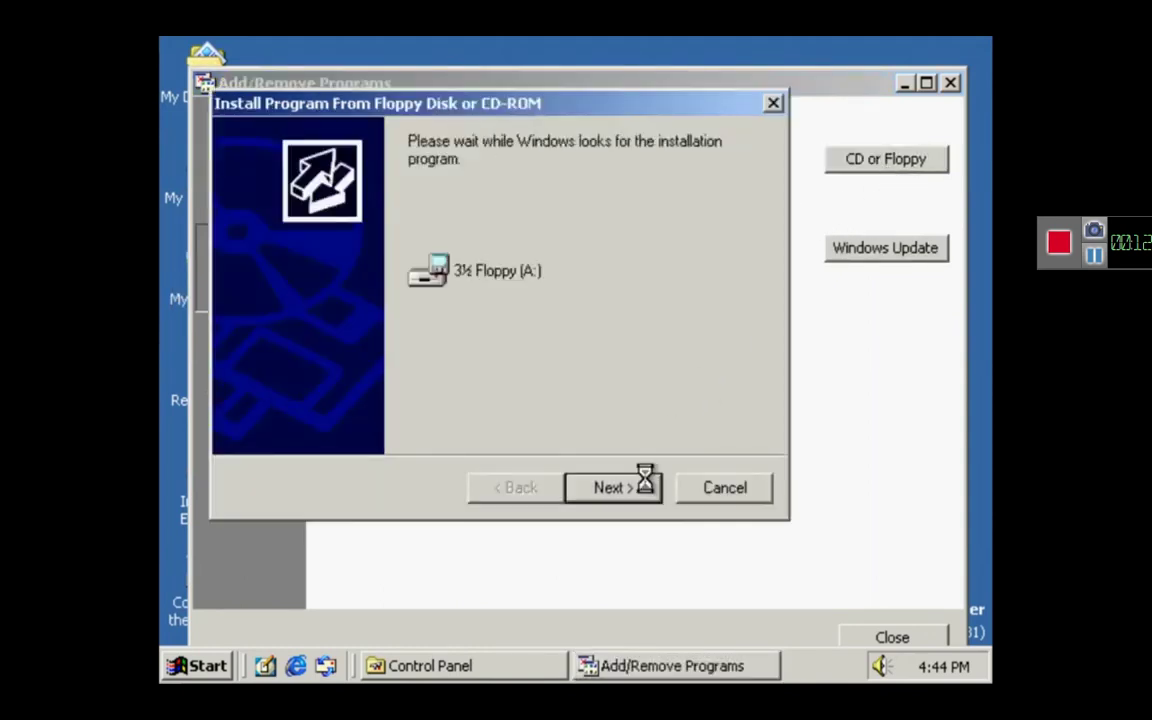
click(759, 497)
Try Windows Update from Add New Programs and close the Internet Connection Wizard without setting up a connection
click(876, 256)
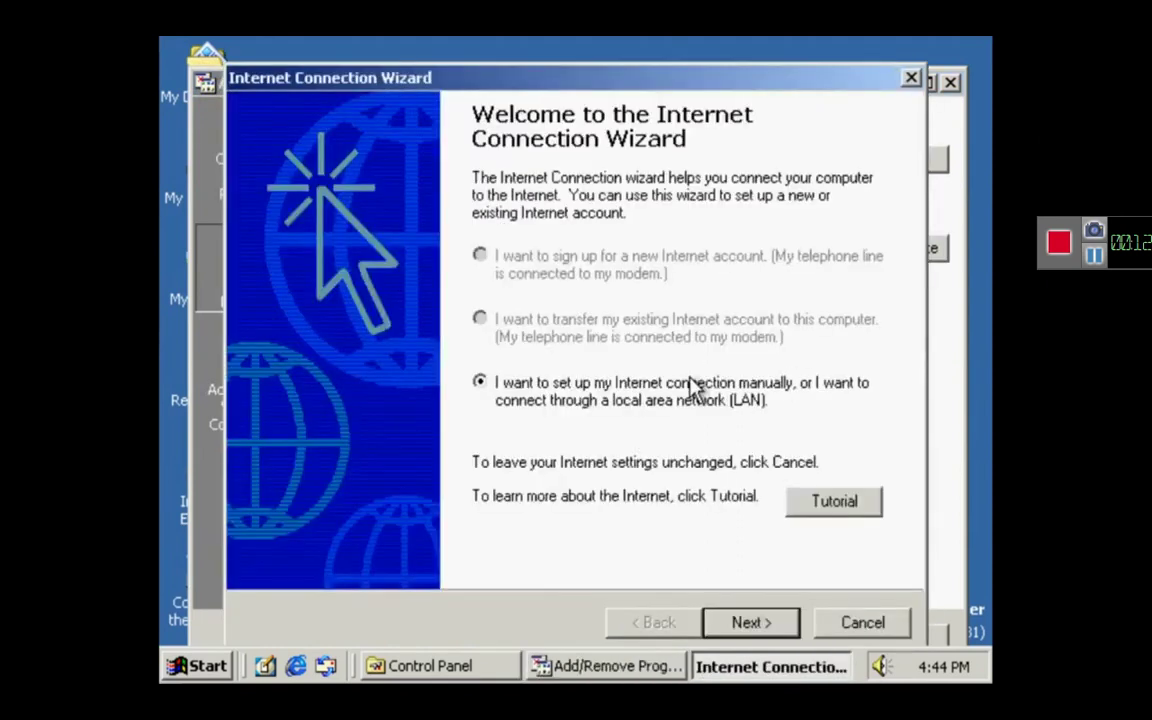
click(856, 628)
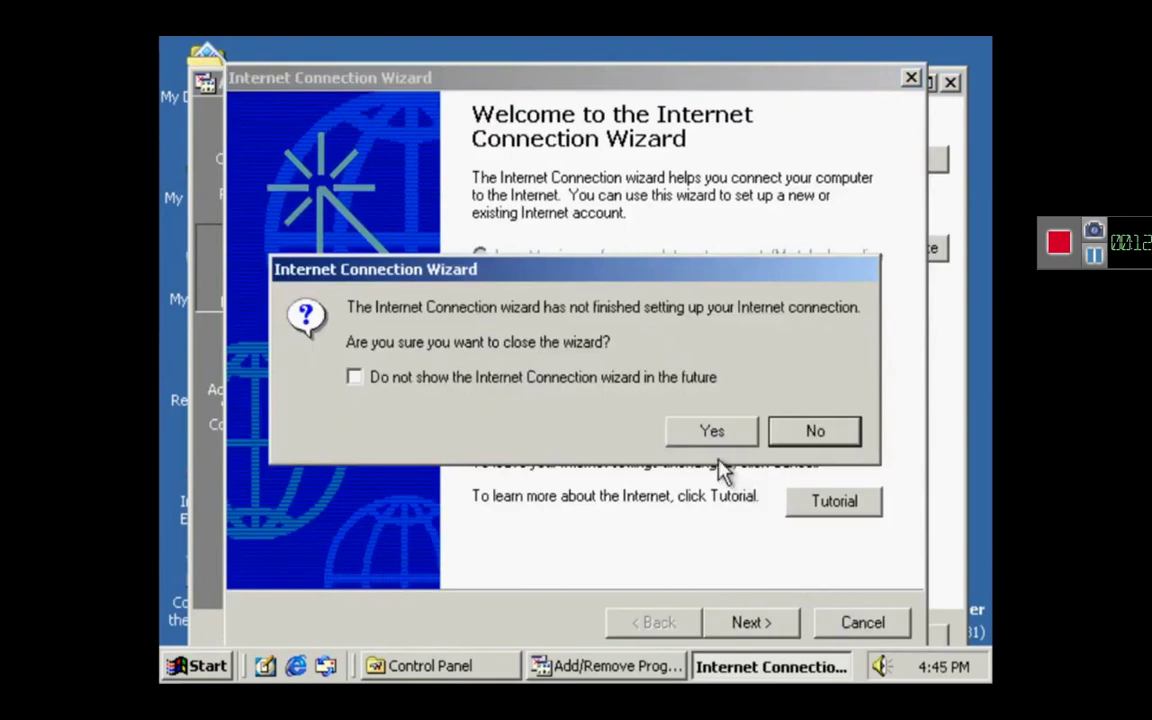
click(712, 432)
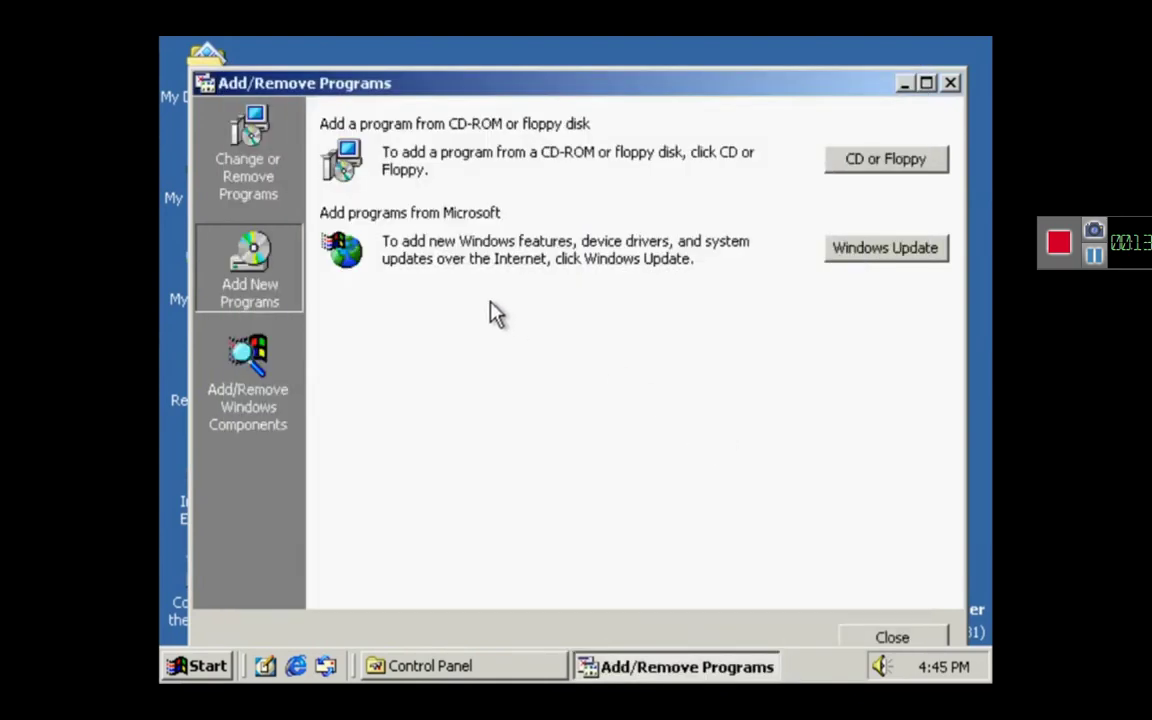
Examine the component list in the Windows Components Wizard, cancel the wizard, and close Add/Remove Programs
click(290, 365)
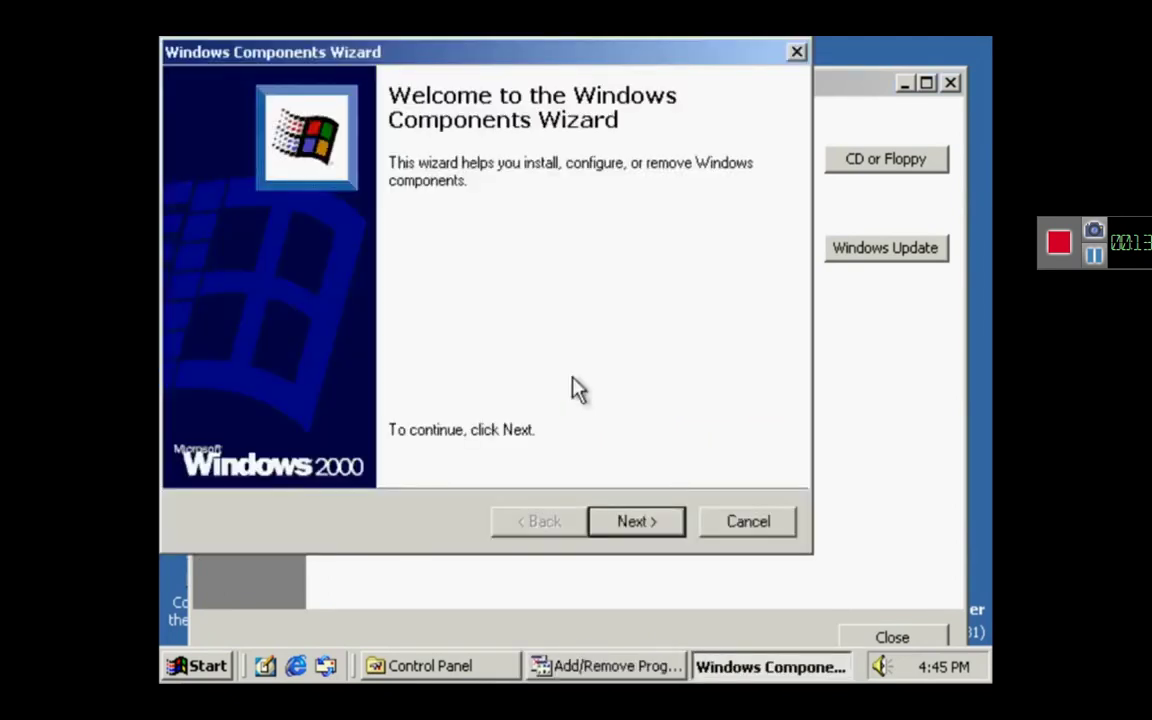
click(617, 522)
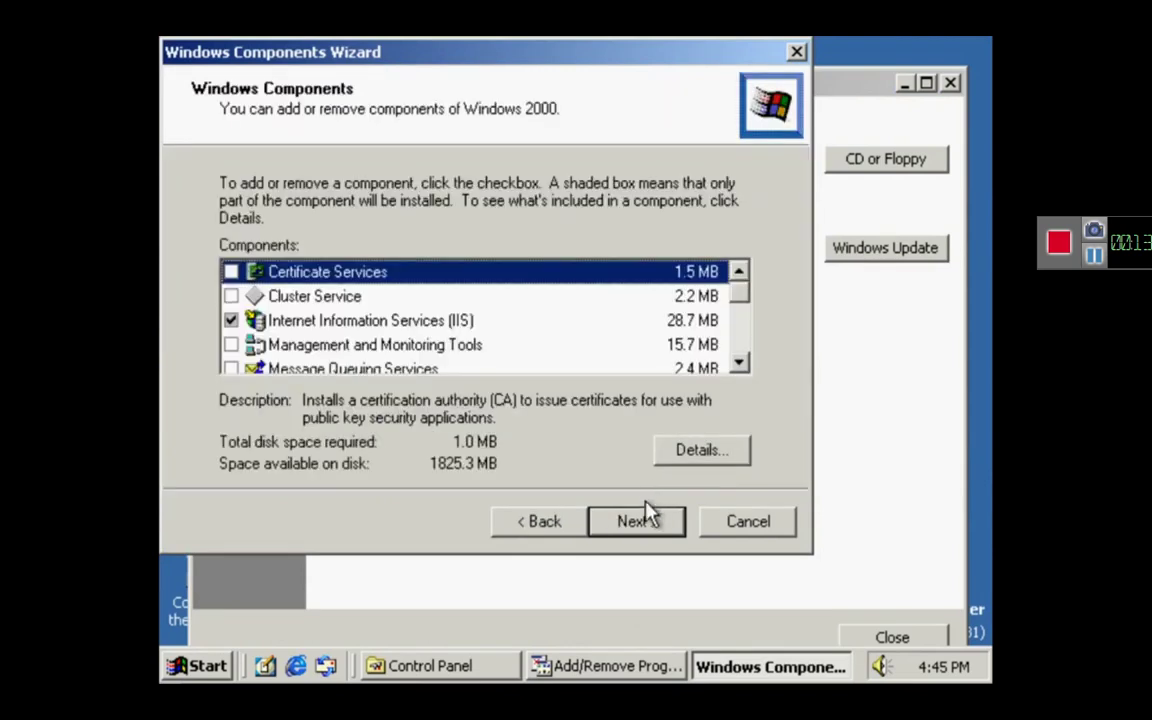
click(770, 534)
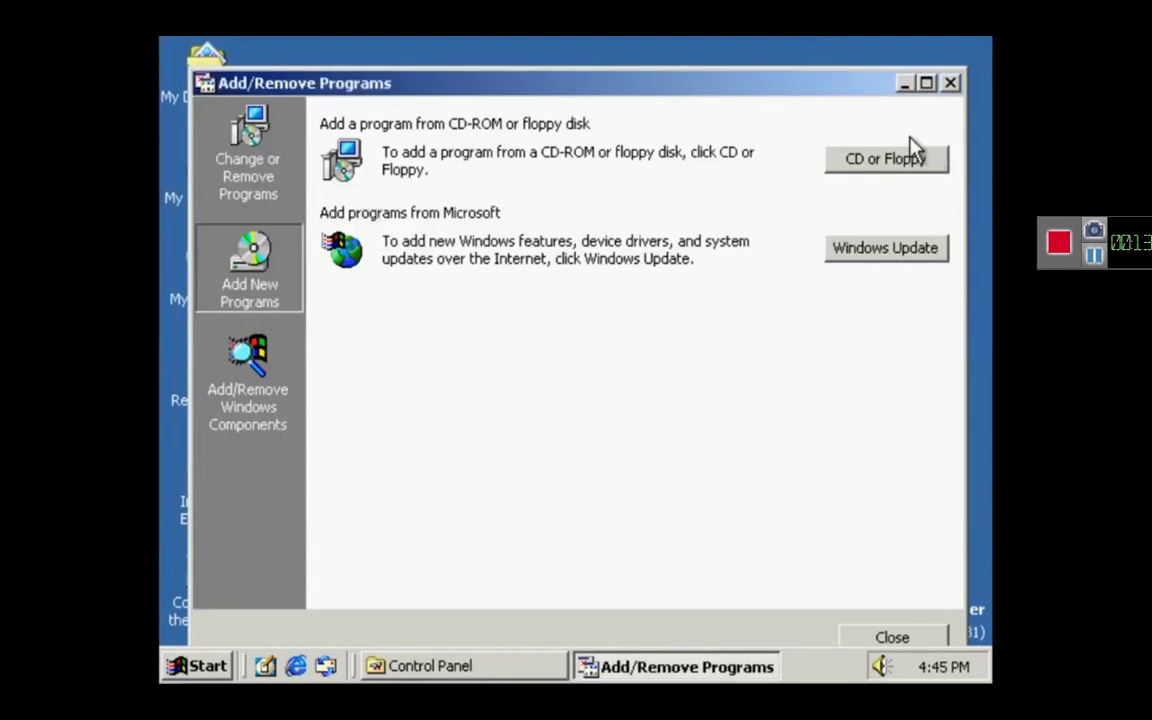
click(246, 390)
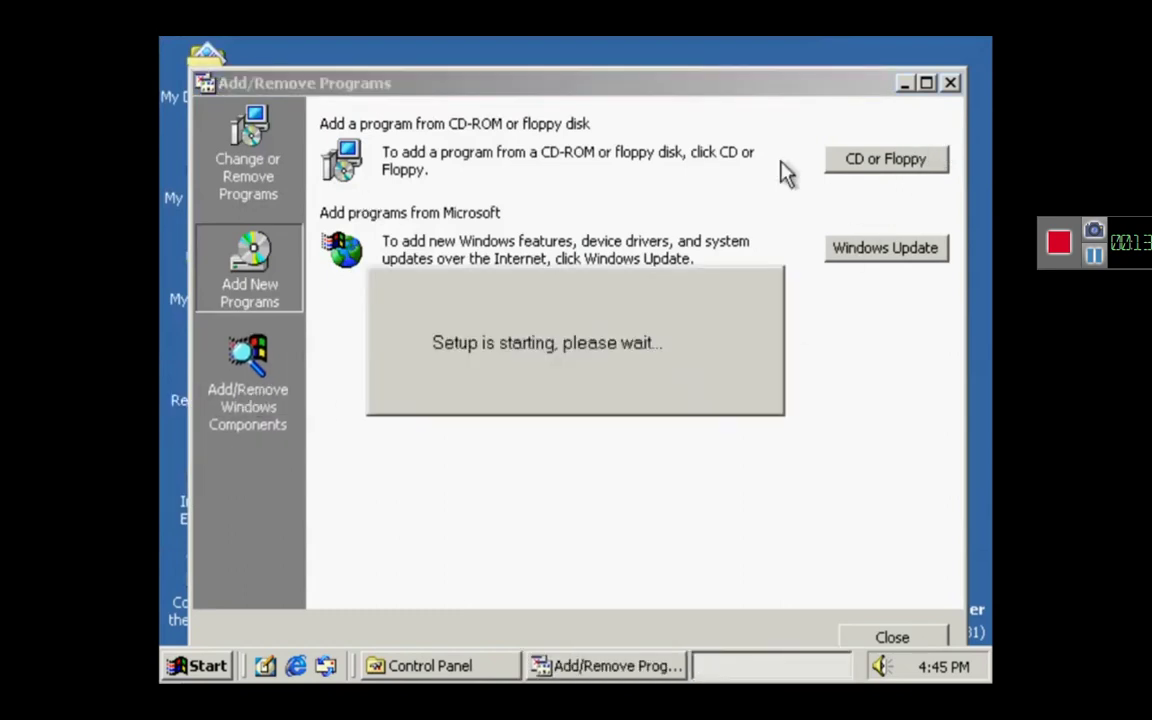
click(949, 83)
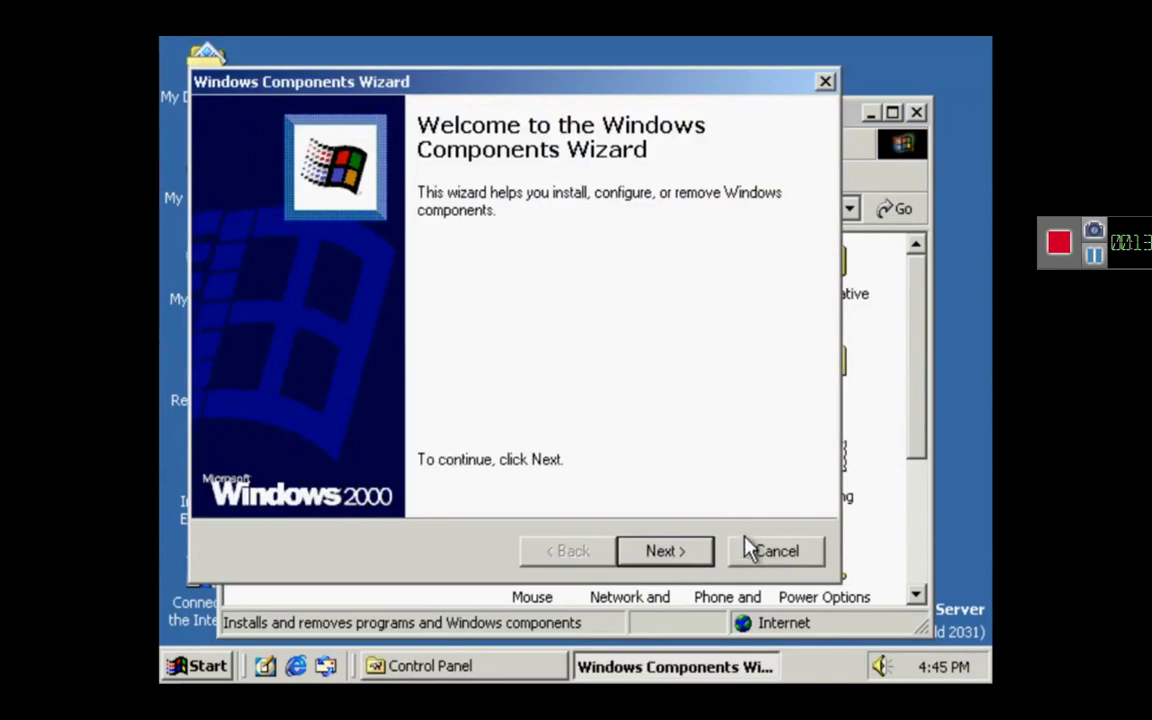
click(752, 550)
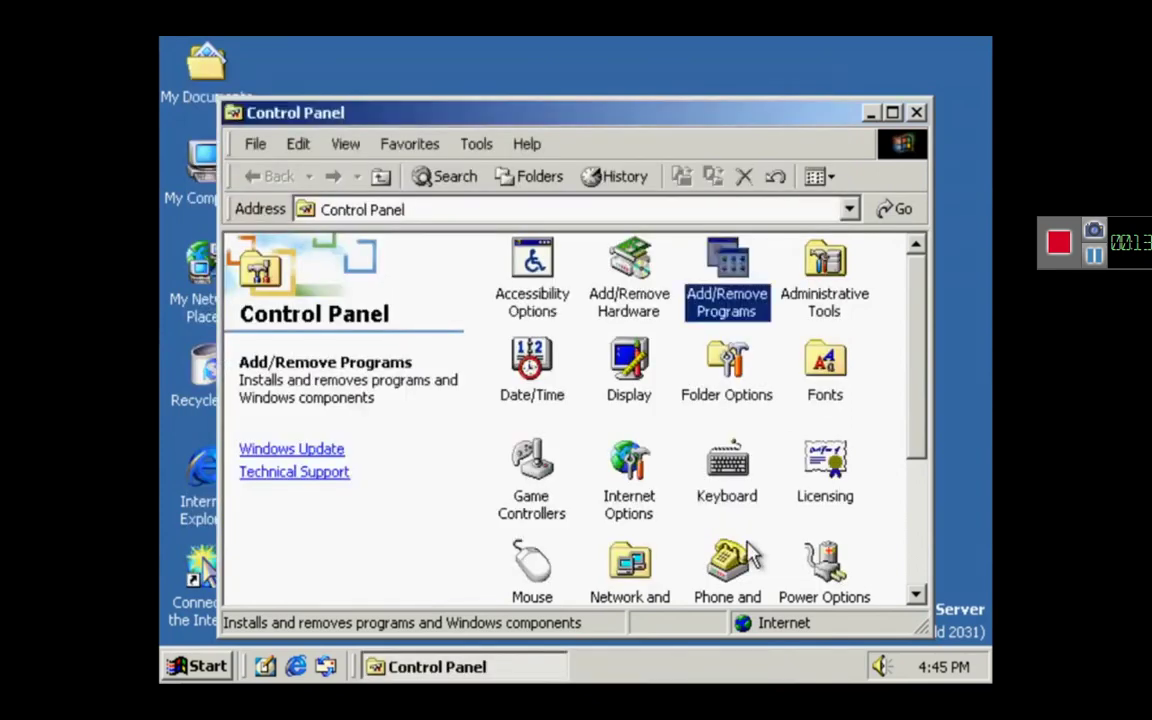
Open Component Services from Administrative Tools, browse My Computer's COM+ applications and the Event Viewer logs, and close the console
click(824, 258)
double_click(824, 258)
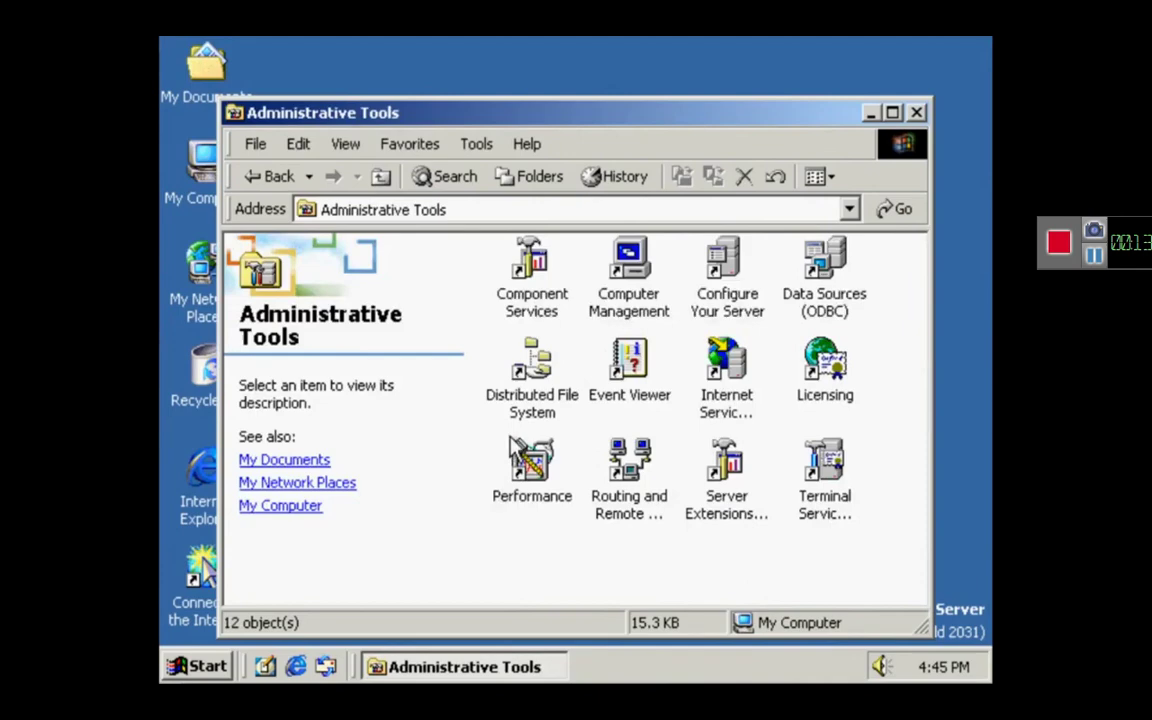
double_click(557, 307)
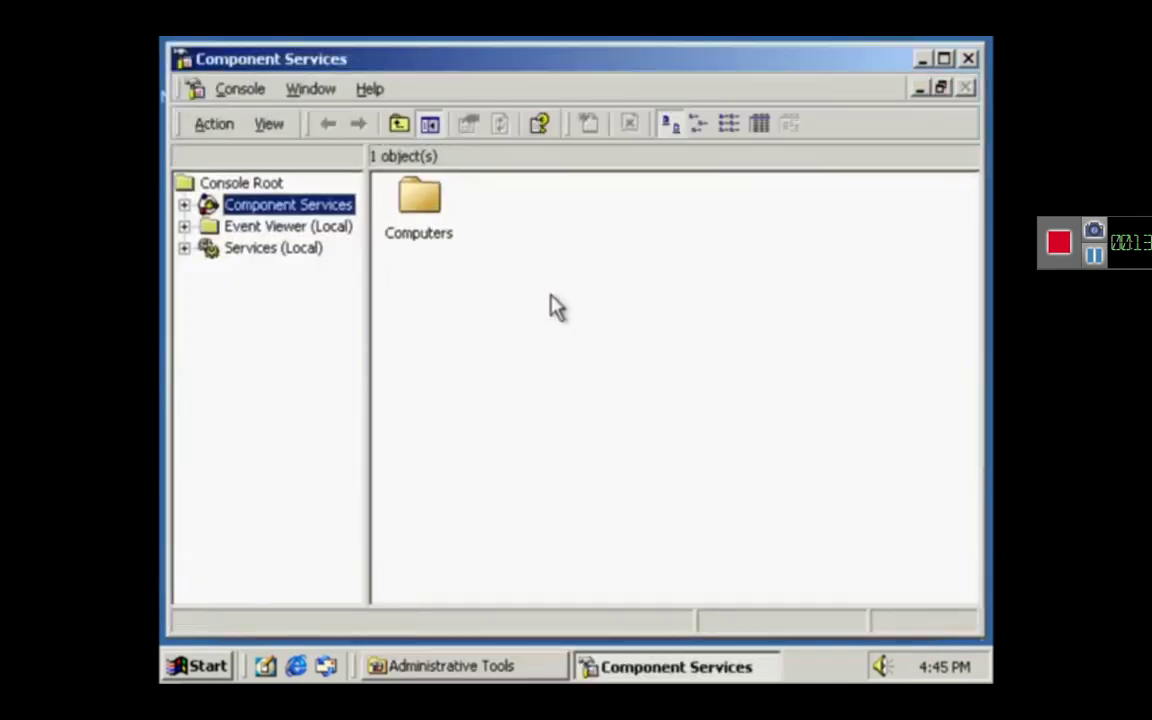
double_click(435, 234)
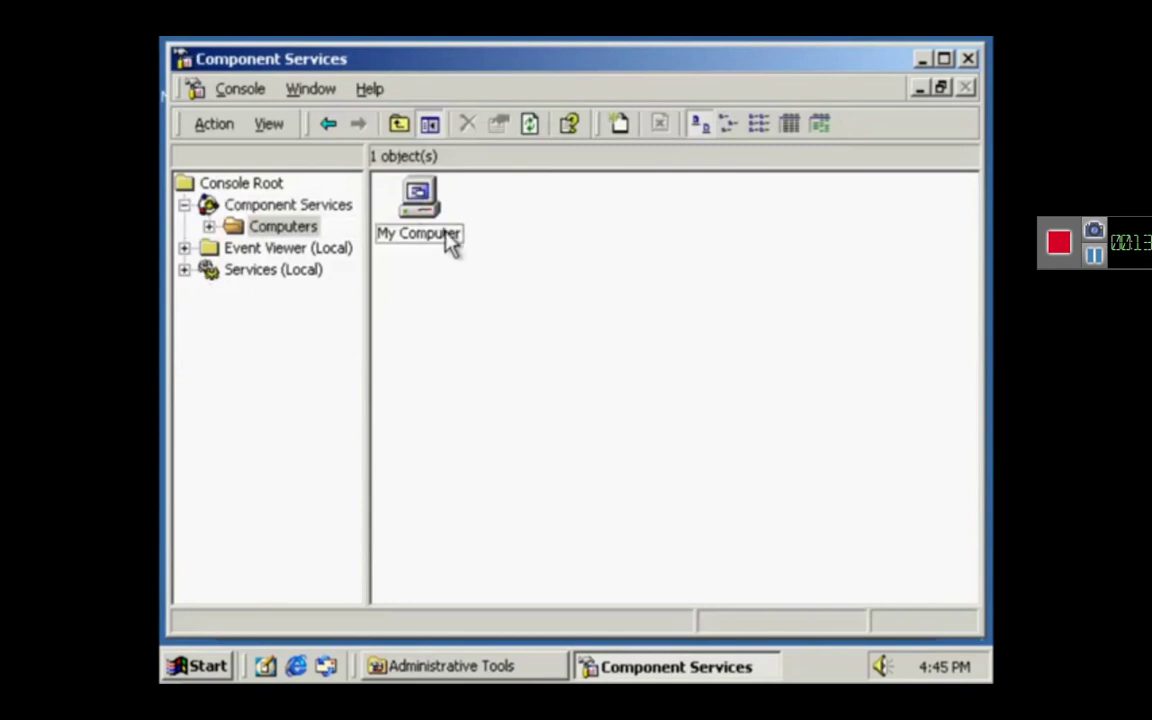
double_click(448, 238)
double_click(448, 243)
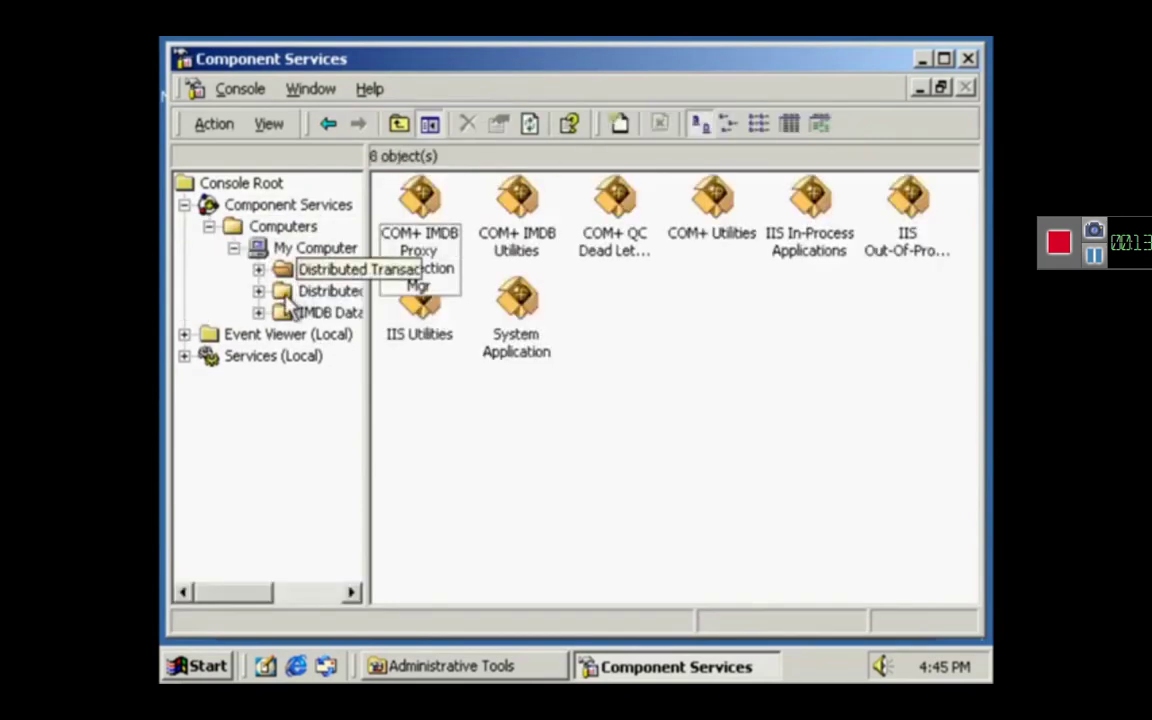
click(185, 335)
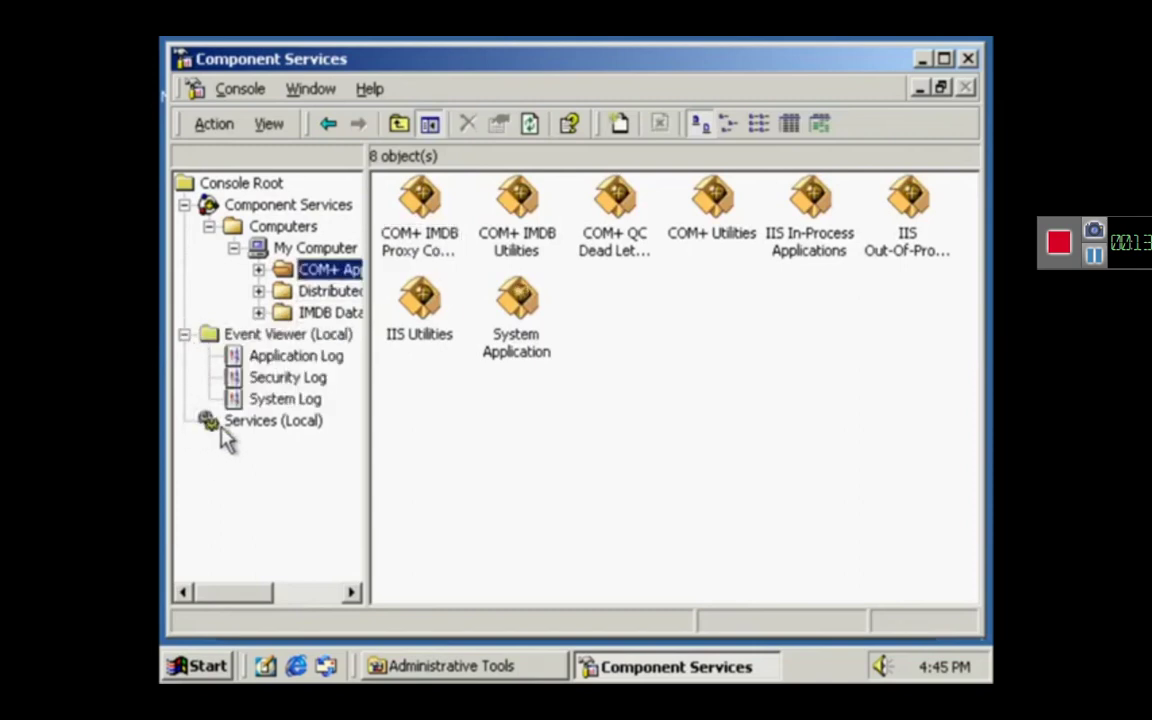
click(969, 60)
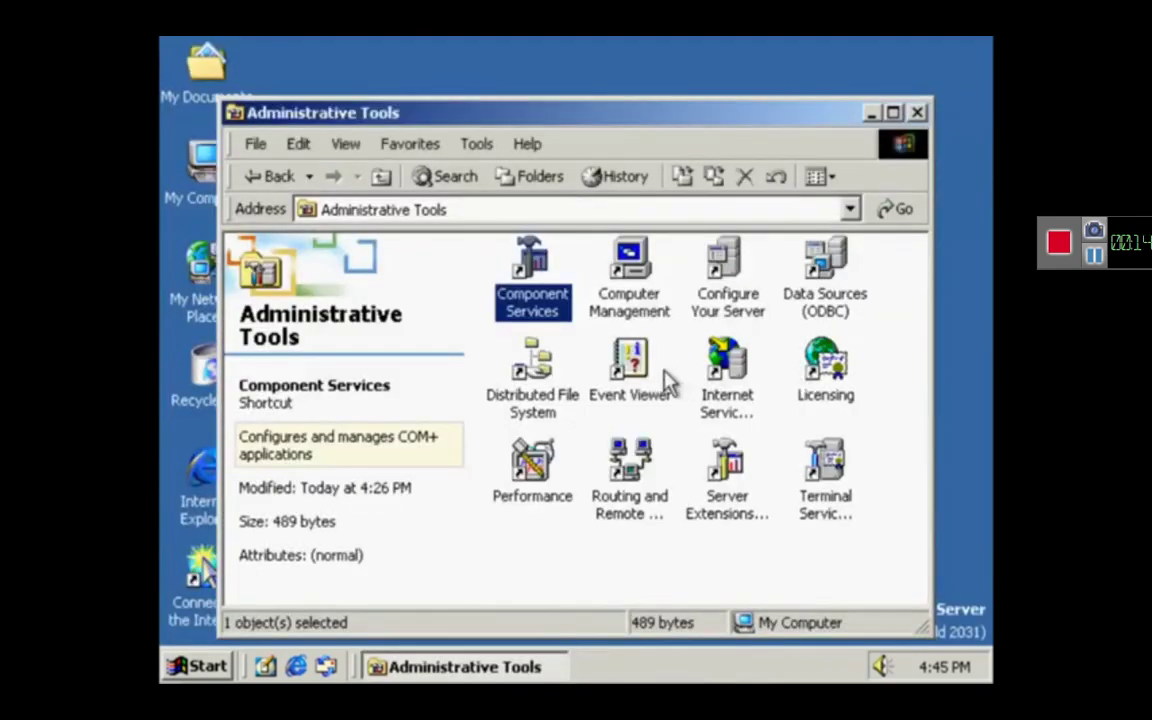
Open Computer Management, browse System Tools and its System Information categories, and close the console
click(644, 326)
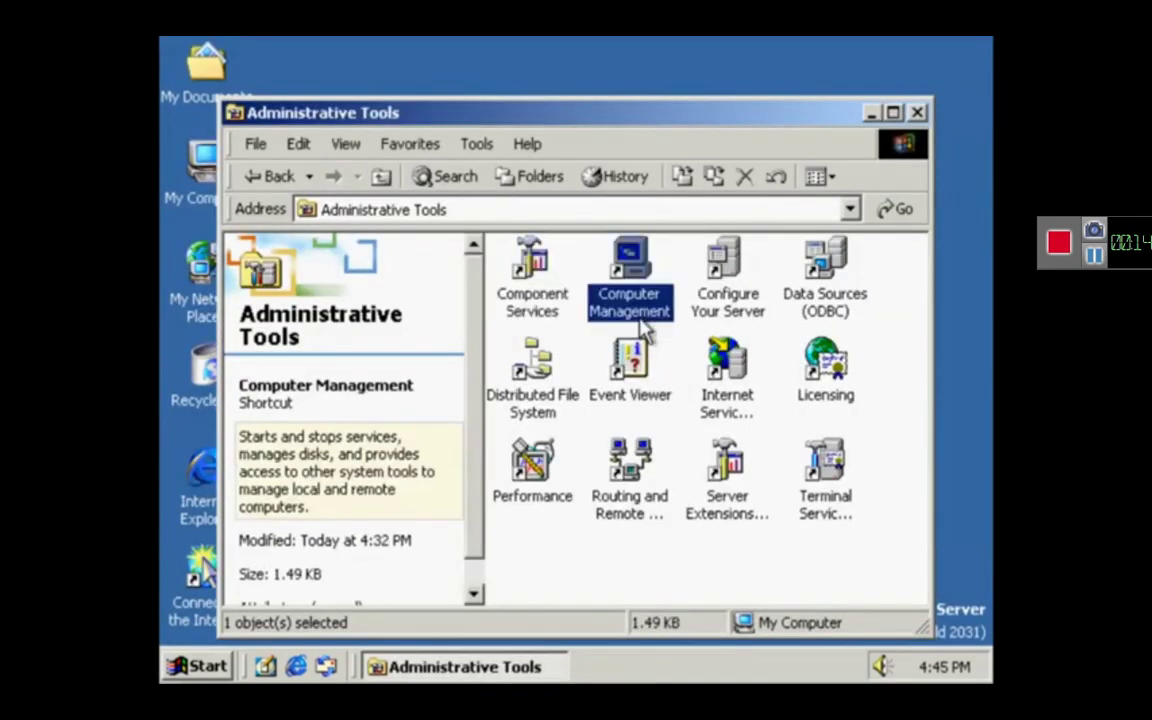
double_click(644, 328)
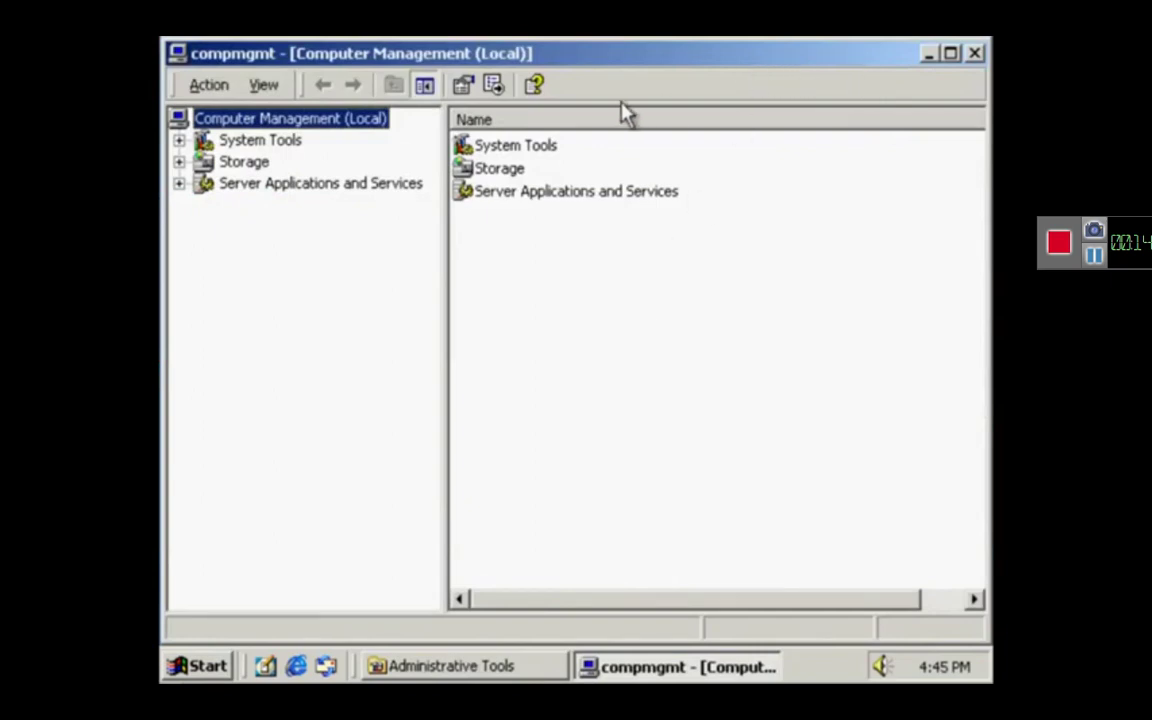
double_click(551, 147)
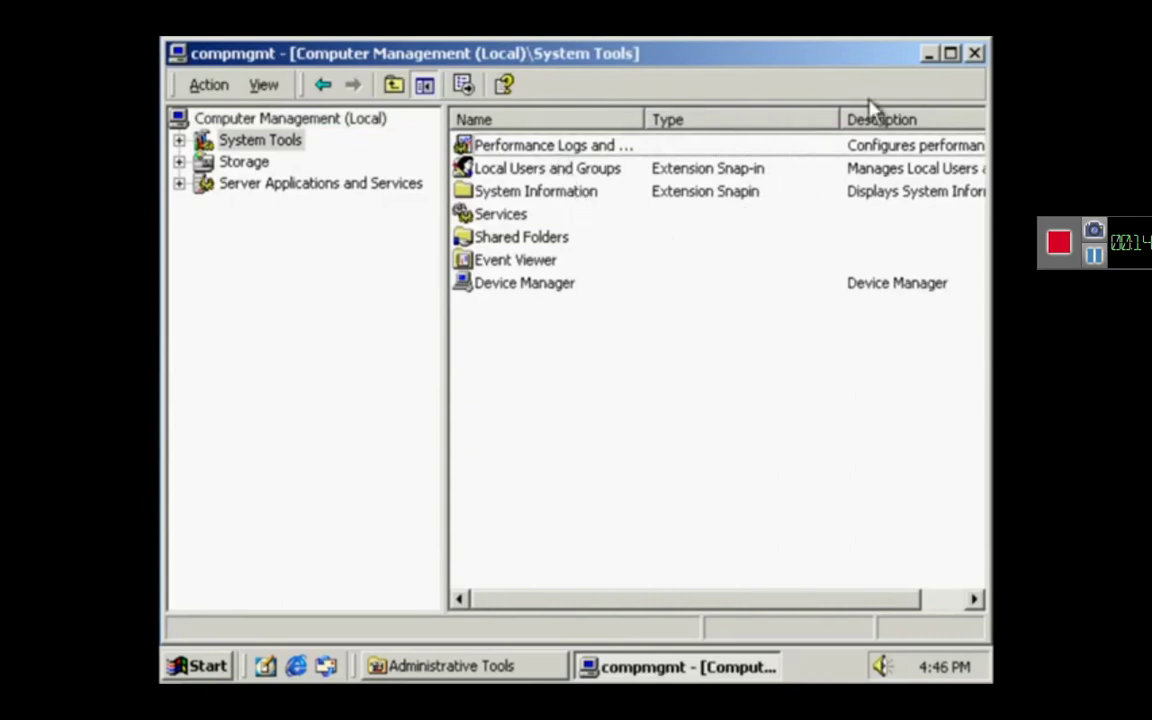
double_click(856, 195)
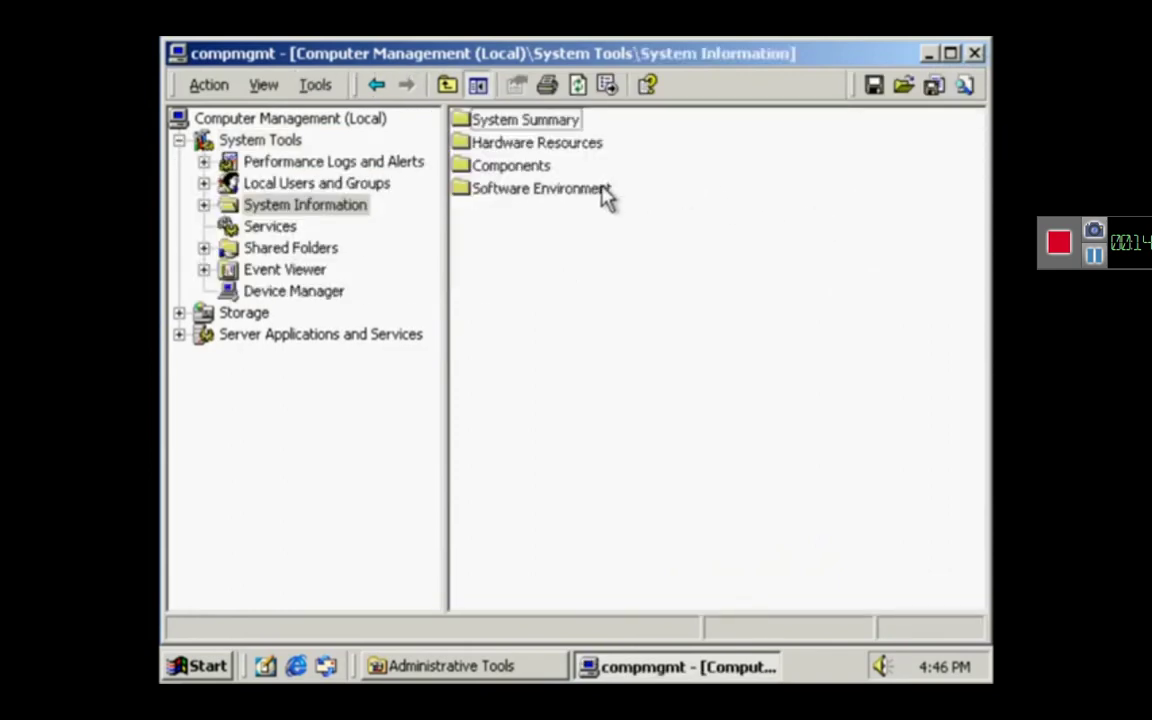
click(975, 53)
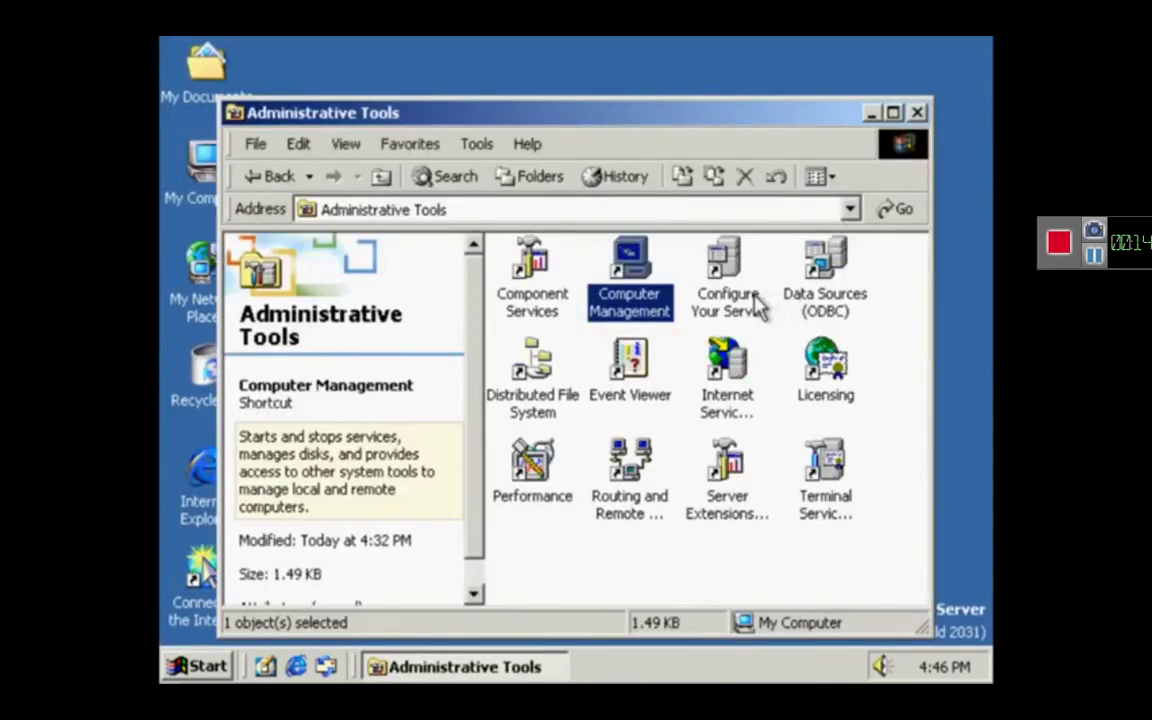
Open Configure Your Server from Administrative Tools, view its home page, and close it
click(760, 308)
double_click(757, 308)
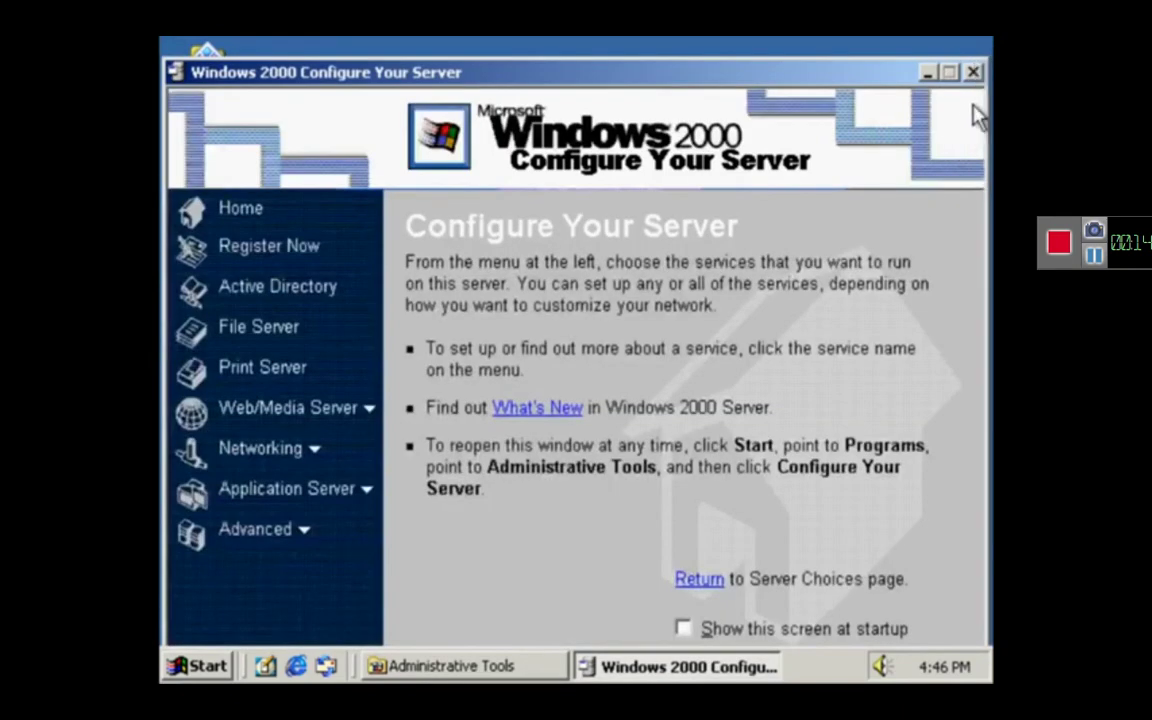
click(975, 74)
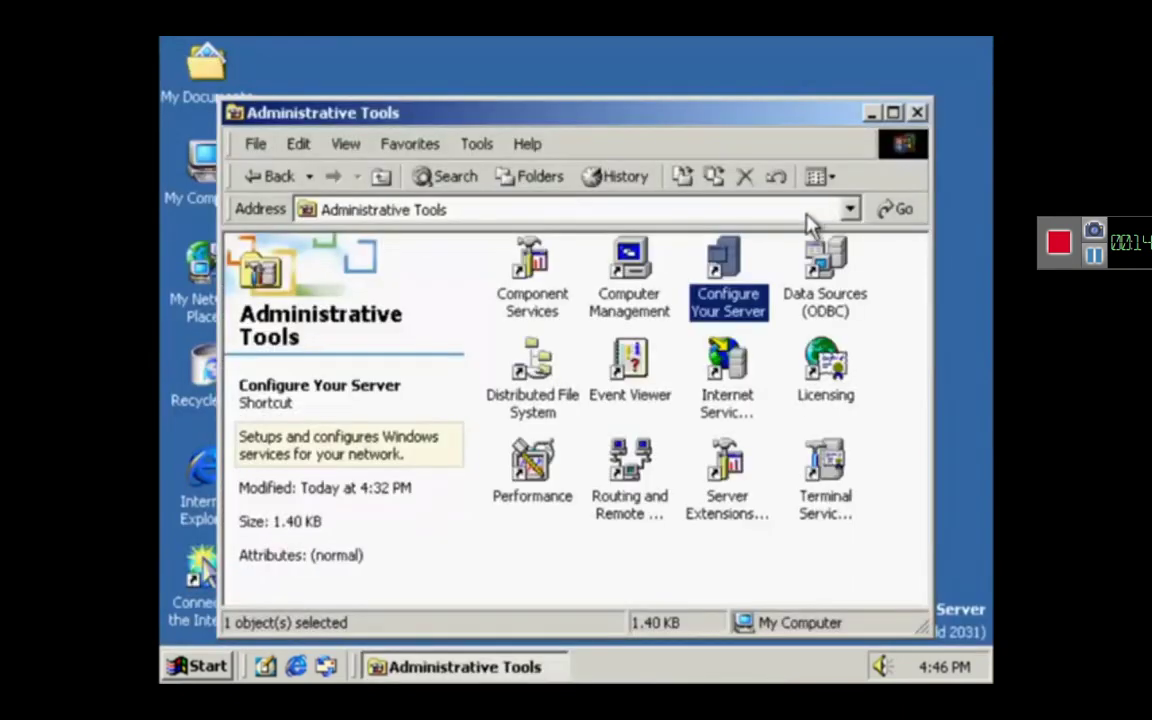
Open Data Sources (ODBC), view its pages from System DSN through Drivers, Tracing and Connection Pooling to About, and close it
double_click(828, 262)
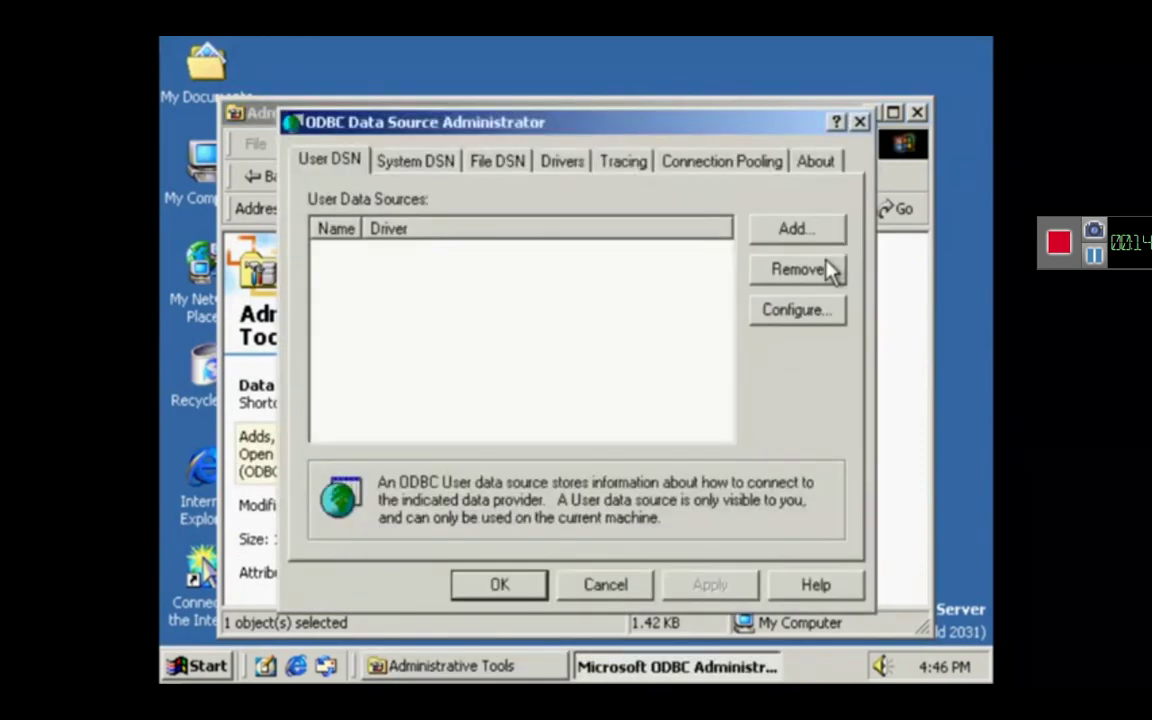
click(430, 161)
click(505, 162)
click(558, 168)
click(623, 166)
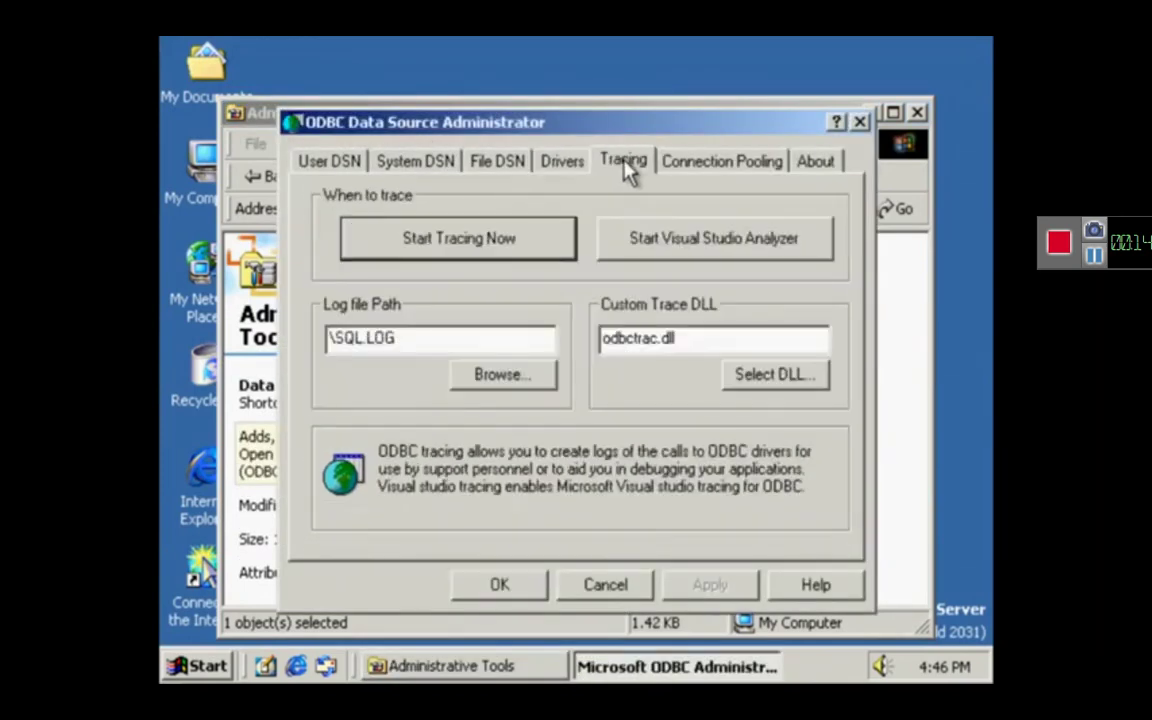
click(680, 168)
click(824, 168)
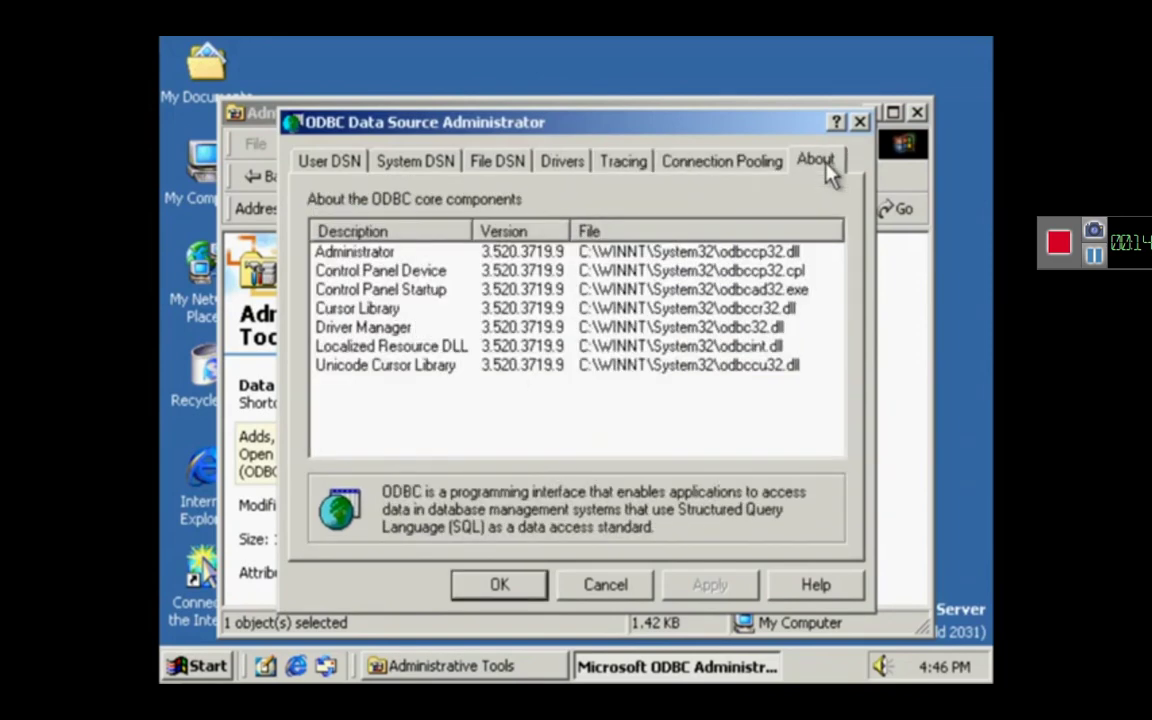
click(860, 122)
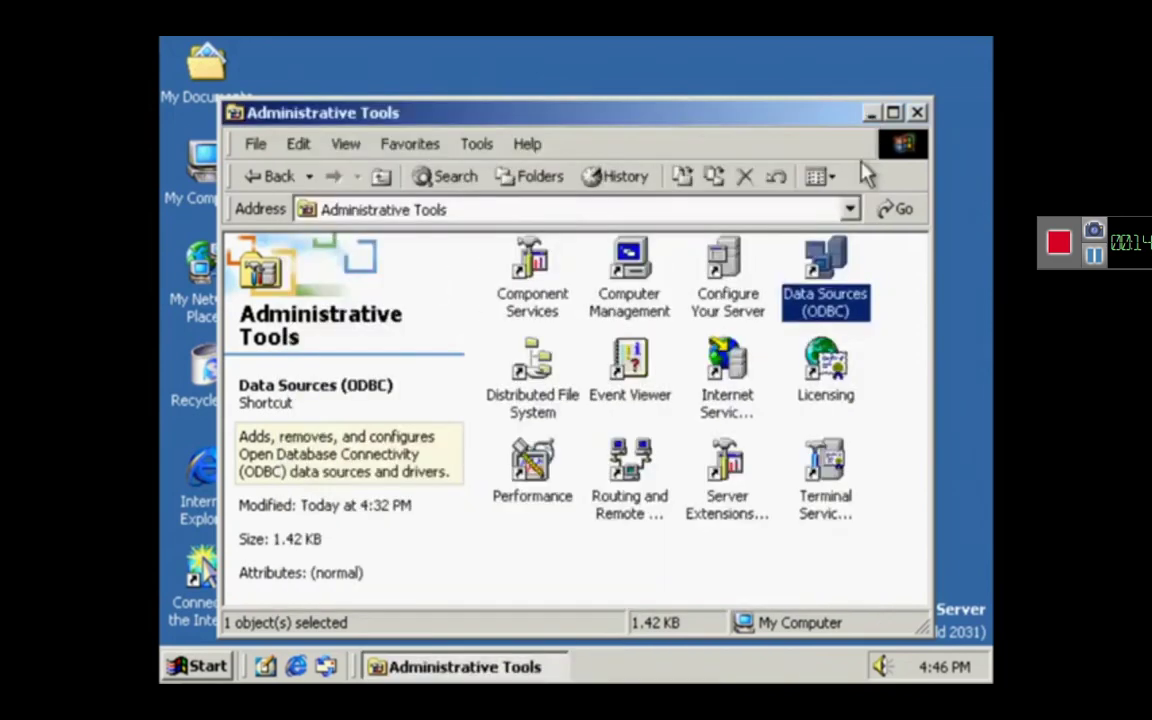
Reopen Configure Your Server and view the Active Directory, File Server, Print Server and Web/Media Server pages, including both Web/Media subpages
double_click(764, 292)
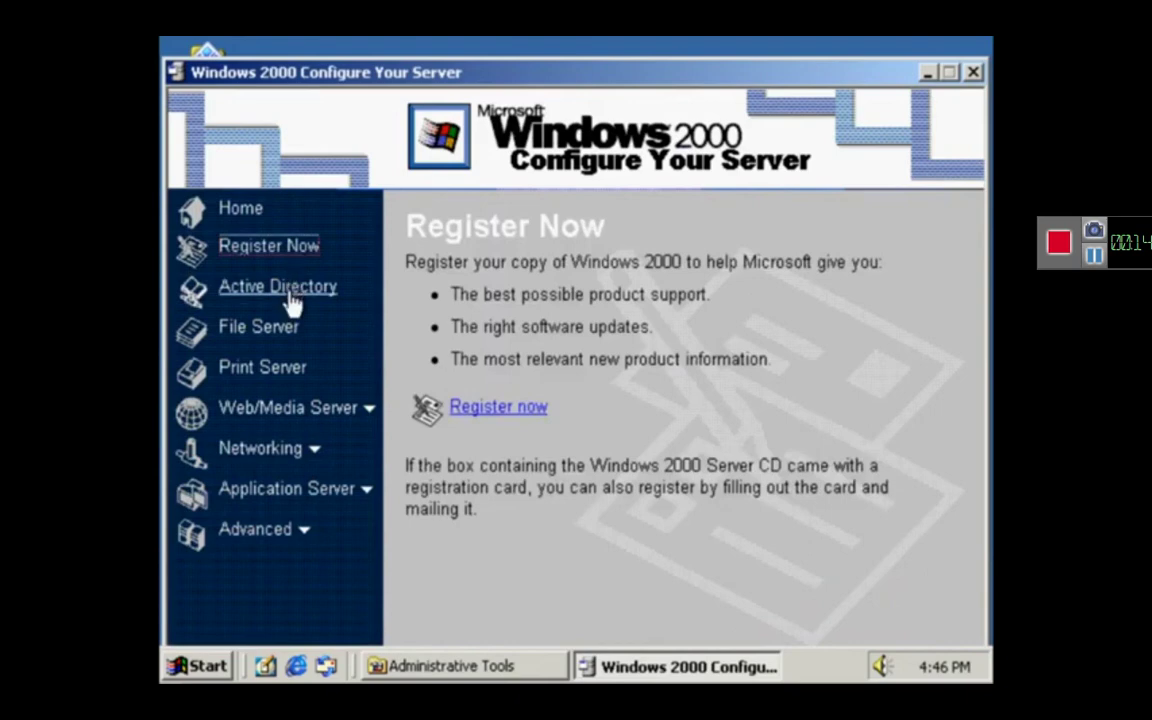
click(290, 295)
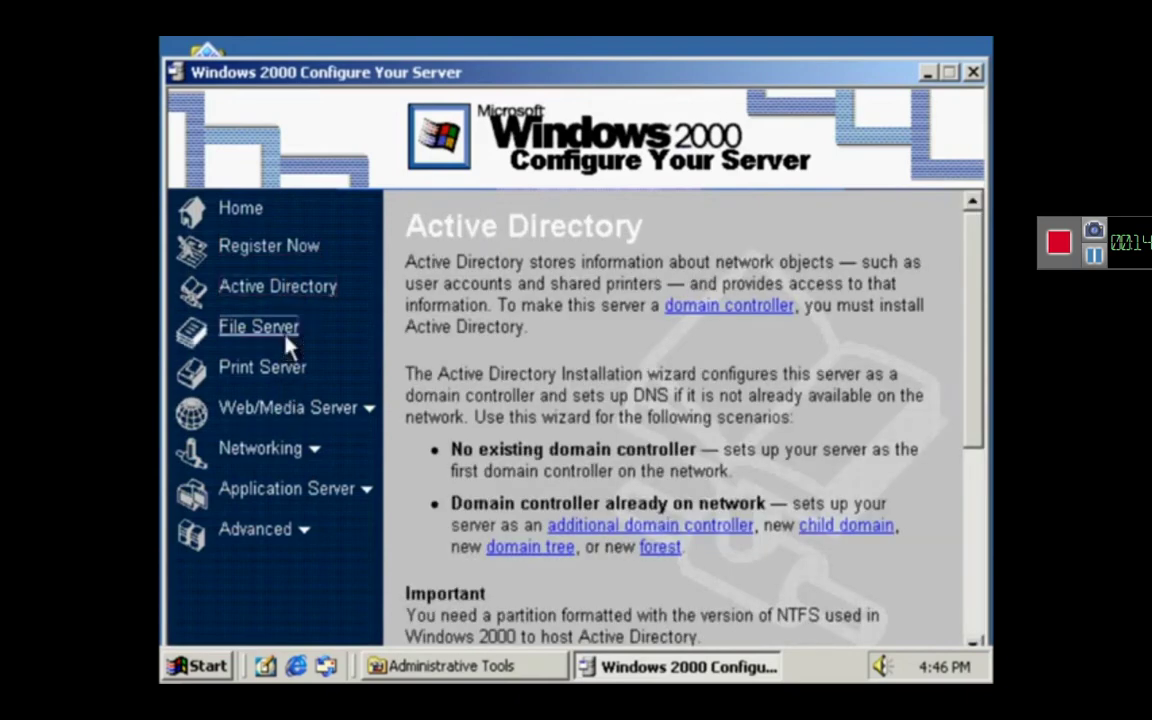
click(286, 338)
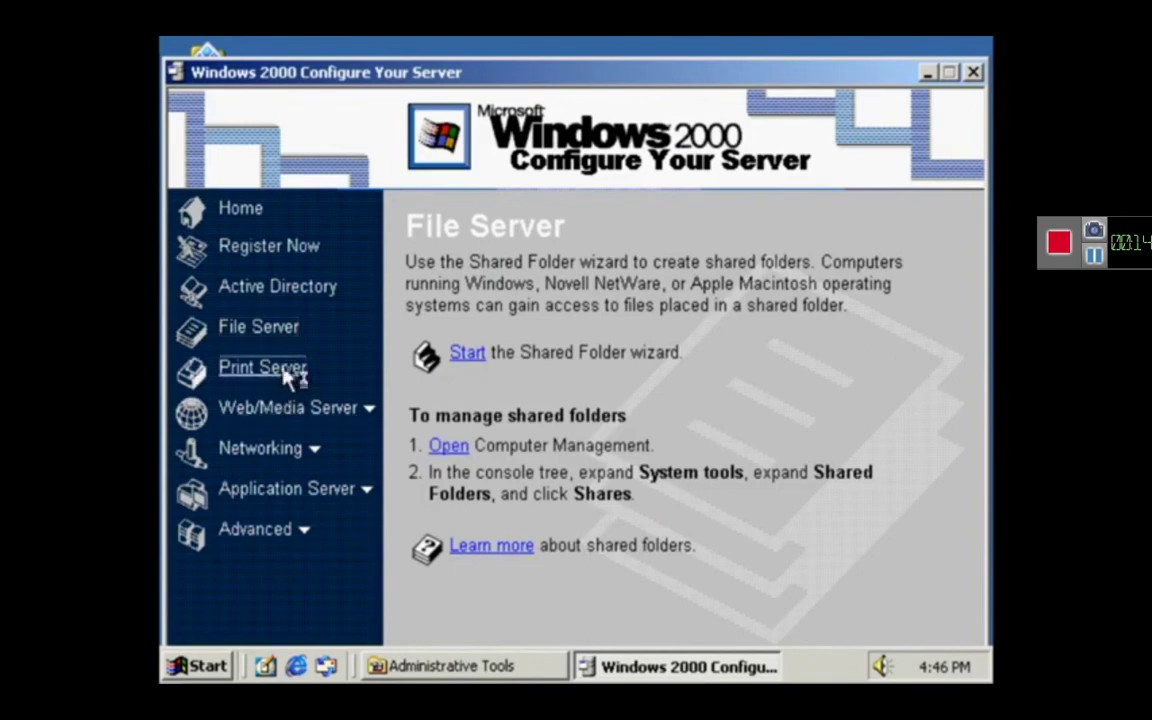
click(288, 370)
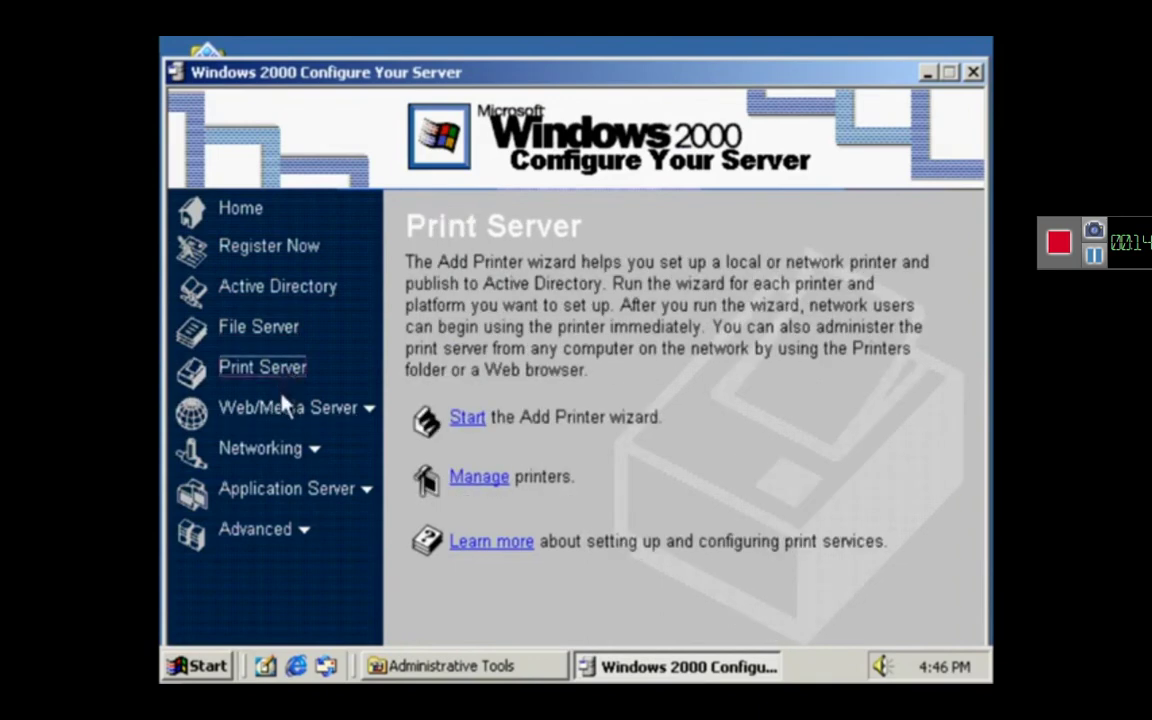
click(288, 410)
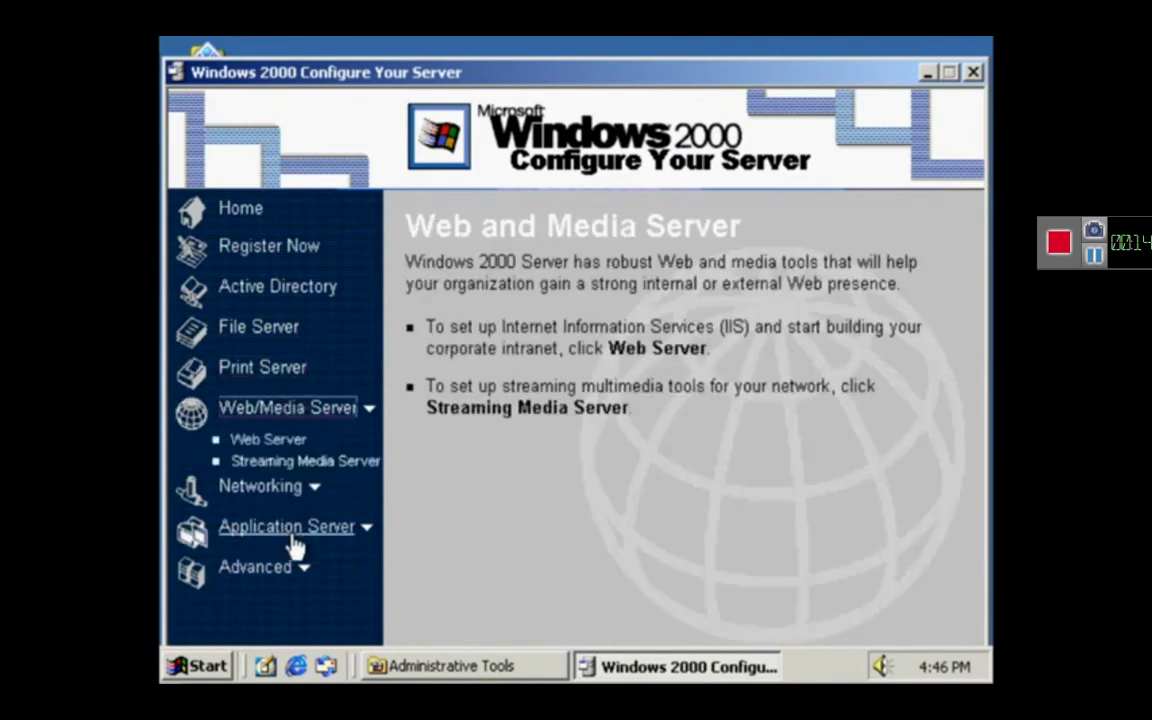
click(240, 442)
click(296, 464)
View the Networking section of Configure Your Server with its DHCP, DNS and Remote Access pages
click(290, 488)
click(250, 482)
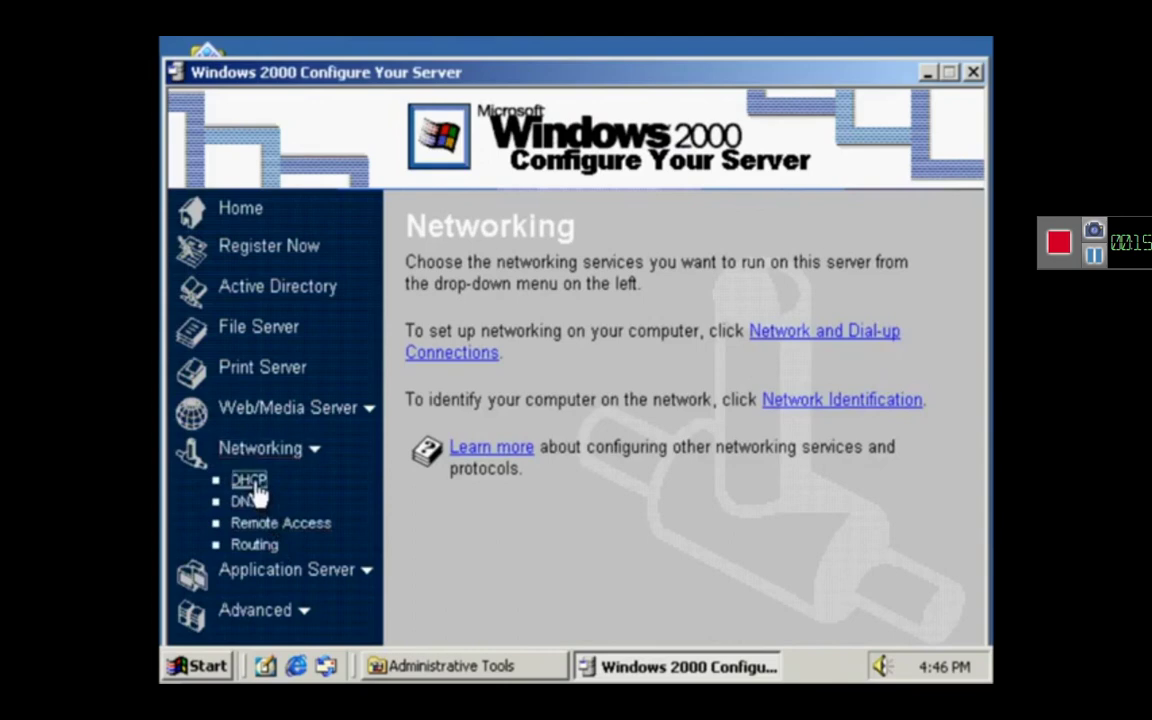
click(252, 503)
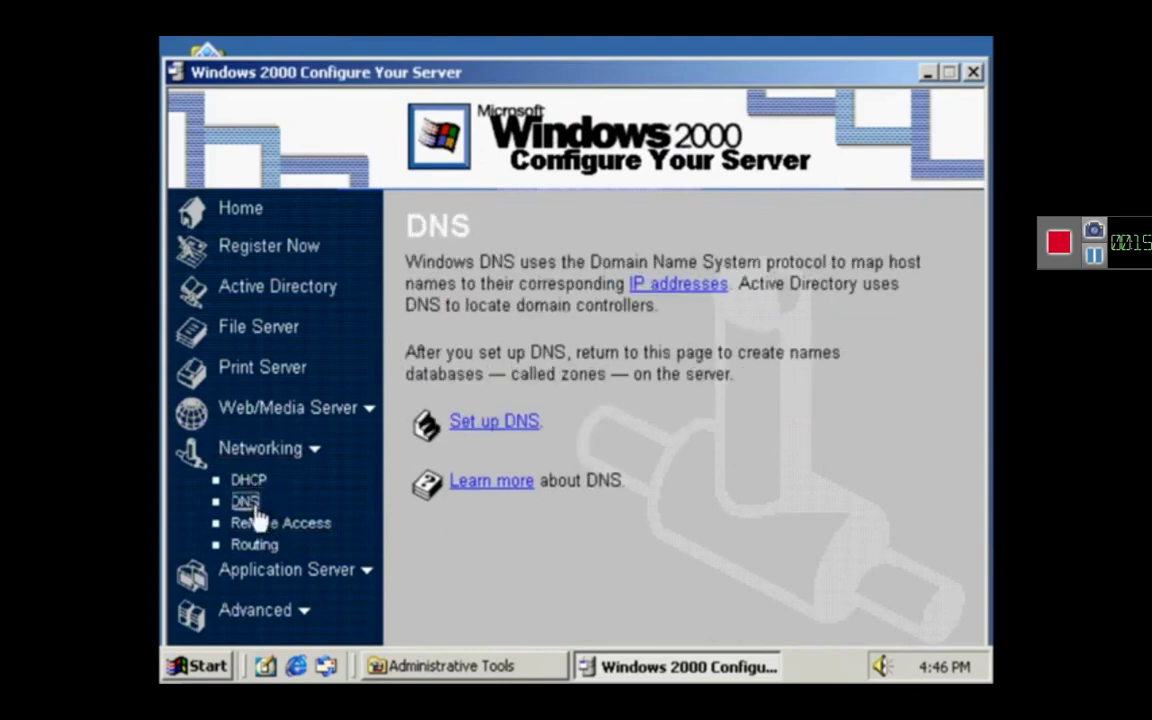
click(258, 524)
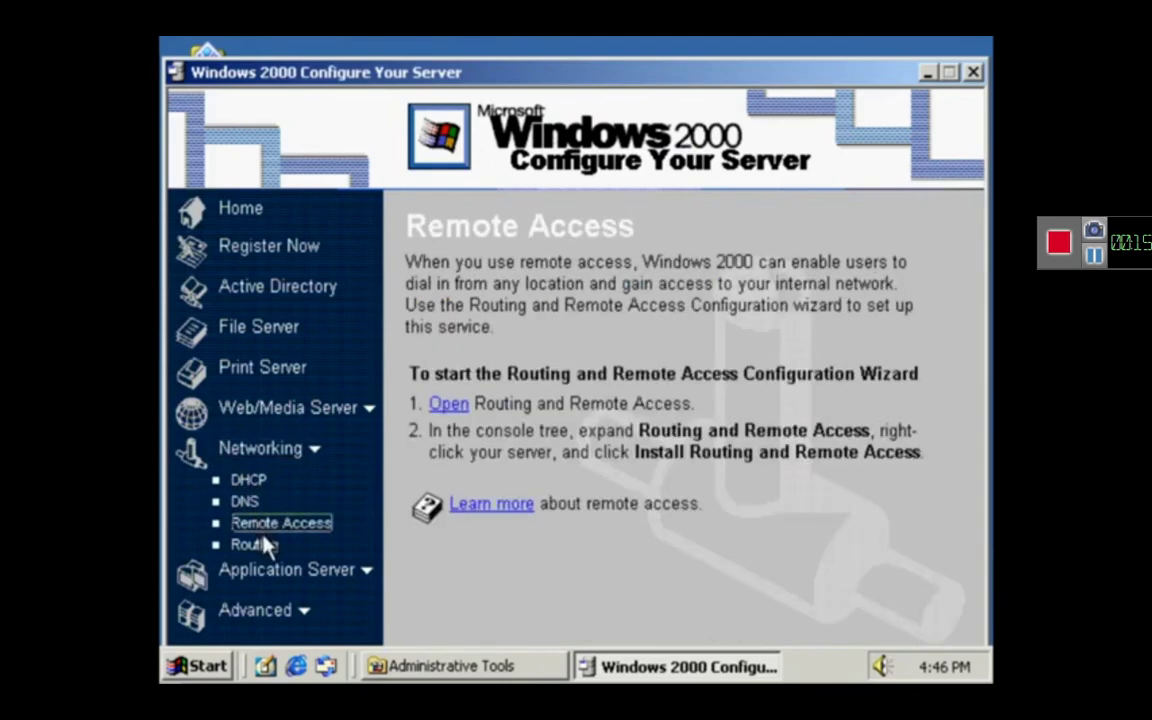
Read the Application Server section and its Component Services, Terminal Services, Database Server and E-mail Server pages
click(262, 573)
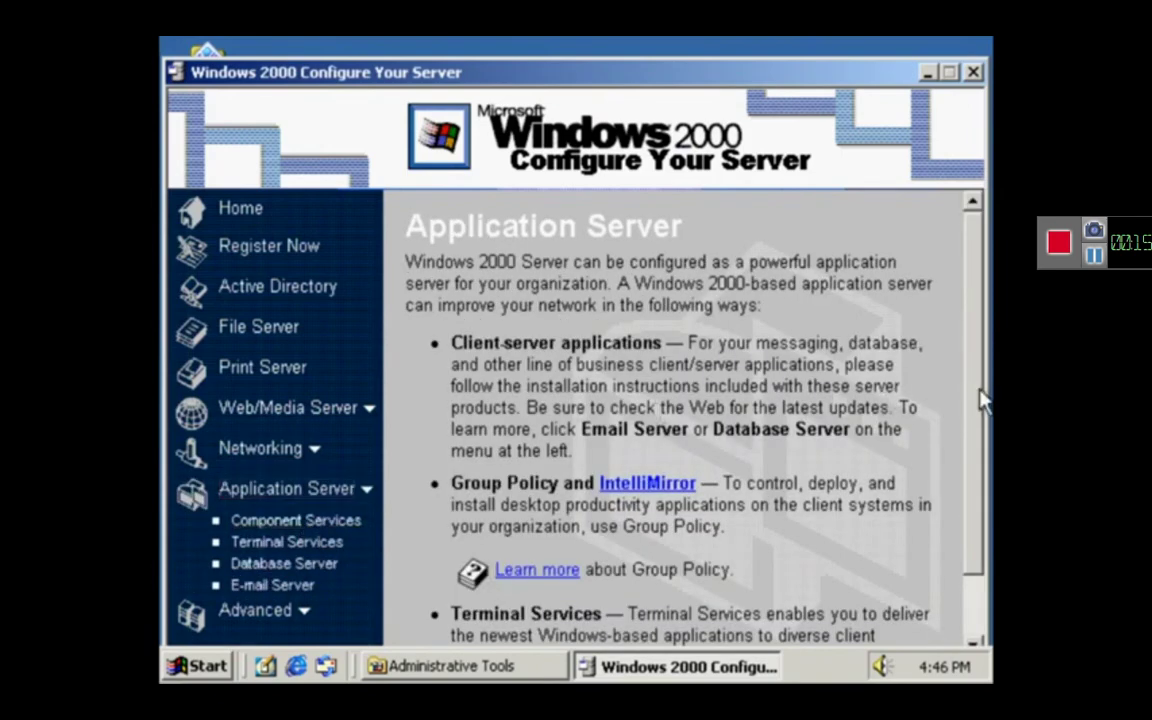
scroll(976, 450, down, 3)
click(296, 523)
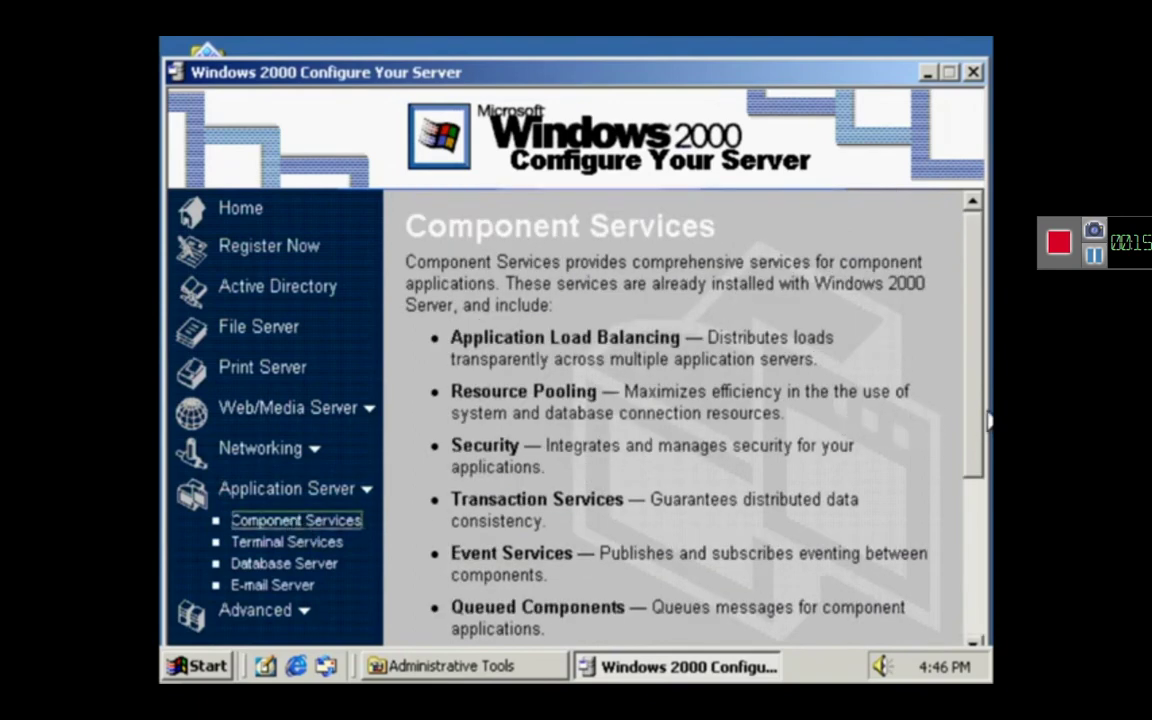
drag(976, 440, 975, 630)
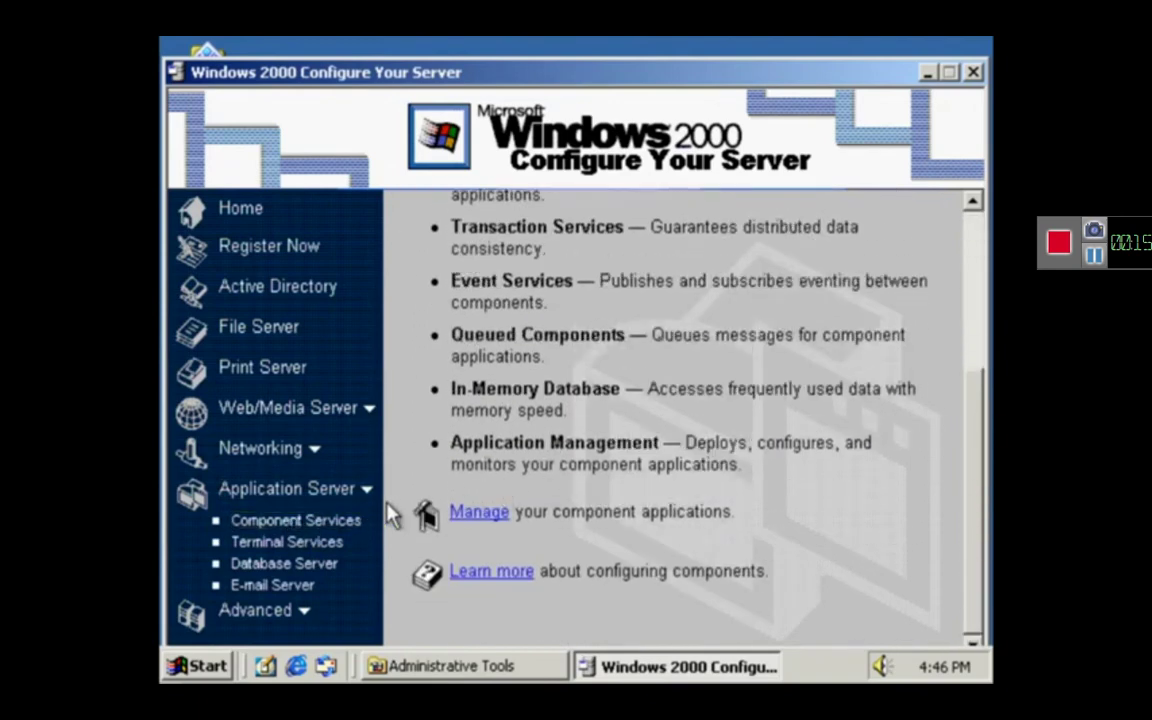
click(322, 548)
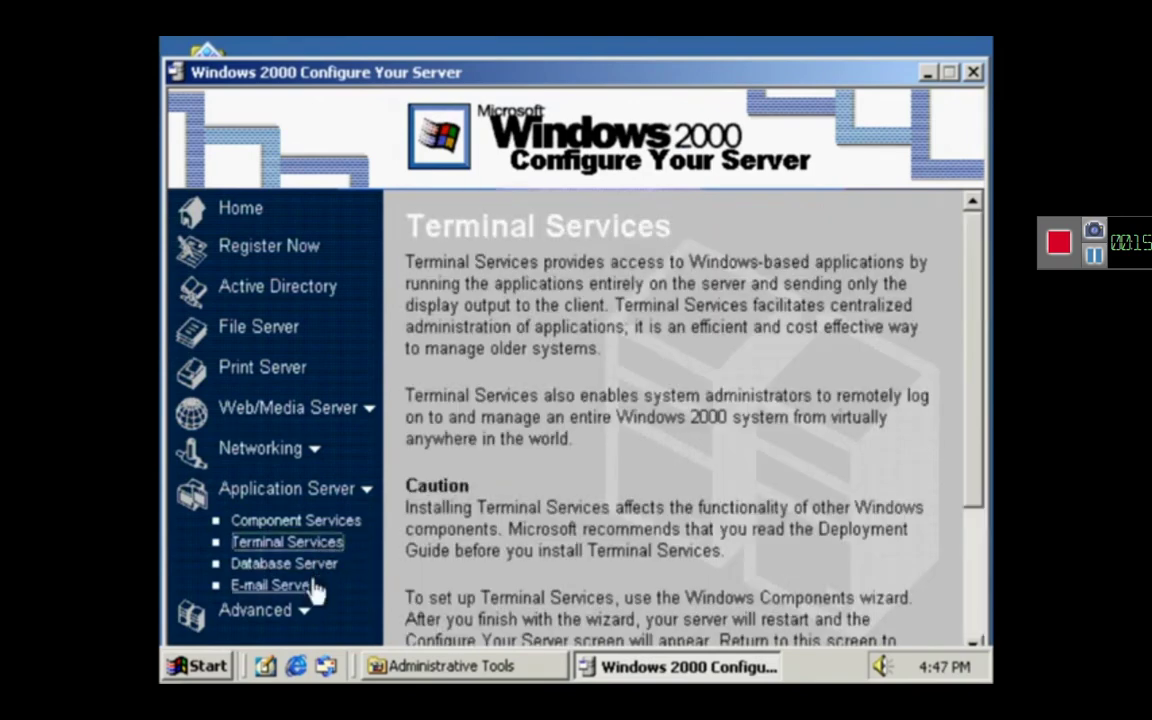
drag(975, 480, 969, 612)
click(282, 566)
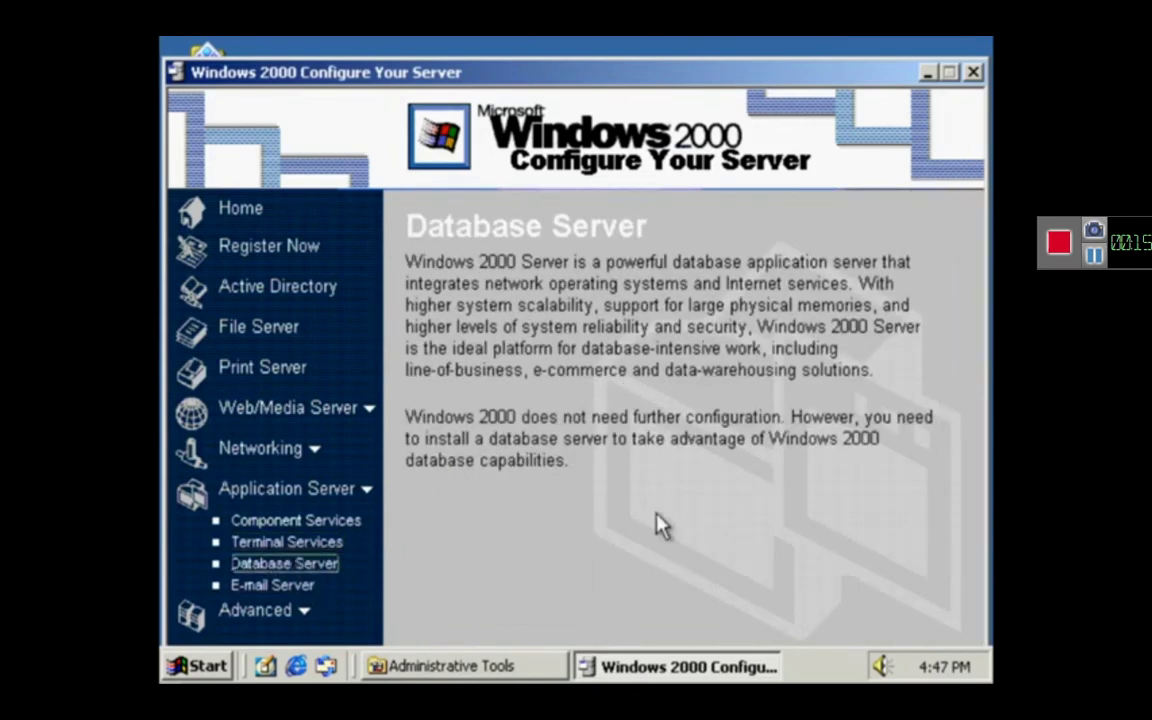
click(262, 585)
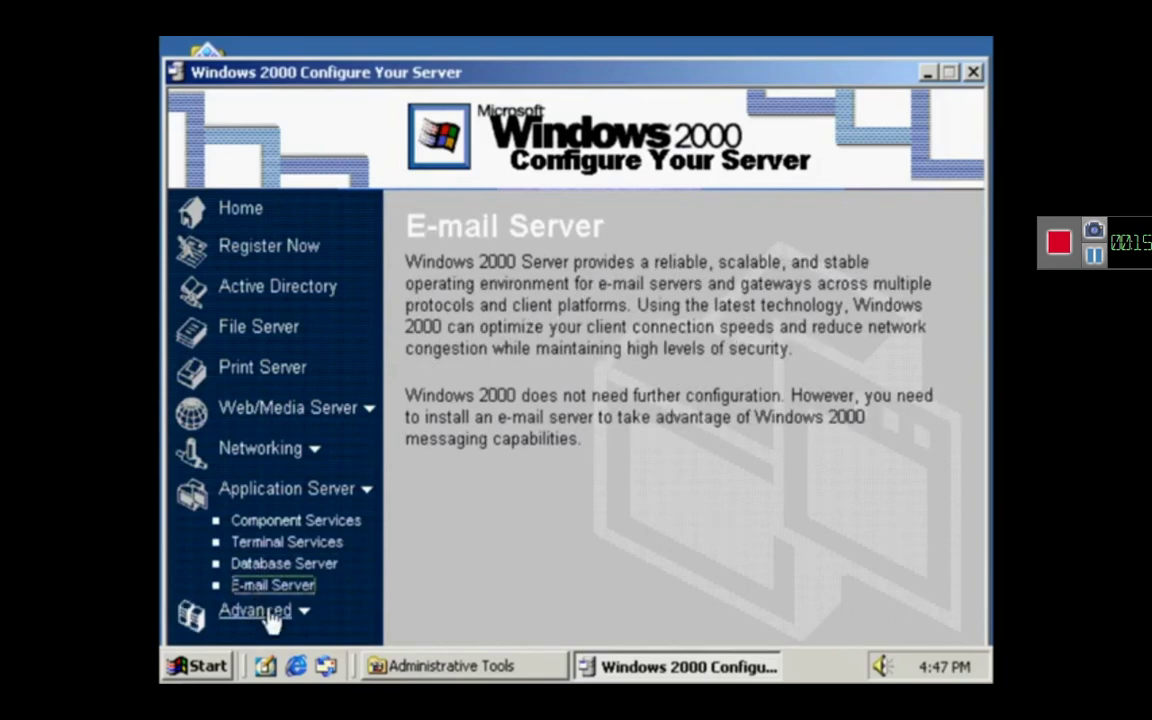
Read the Advanced section's Cluster Service, Message Queuing, Support Tools and Optional Components pages, and close Configure Your Server
click(284, 614)
click(300, 565)
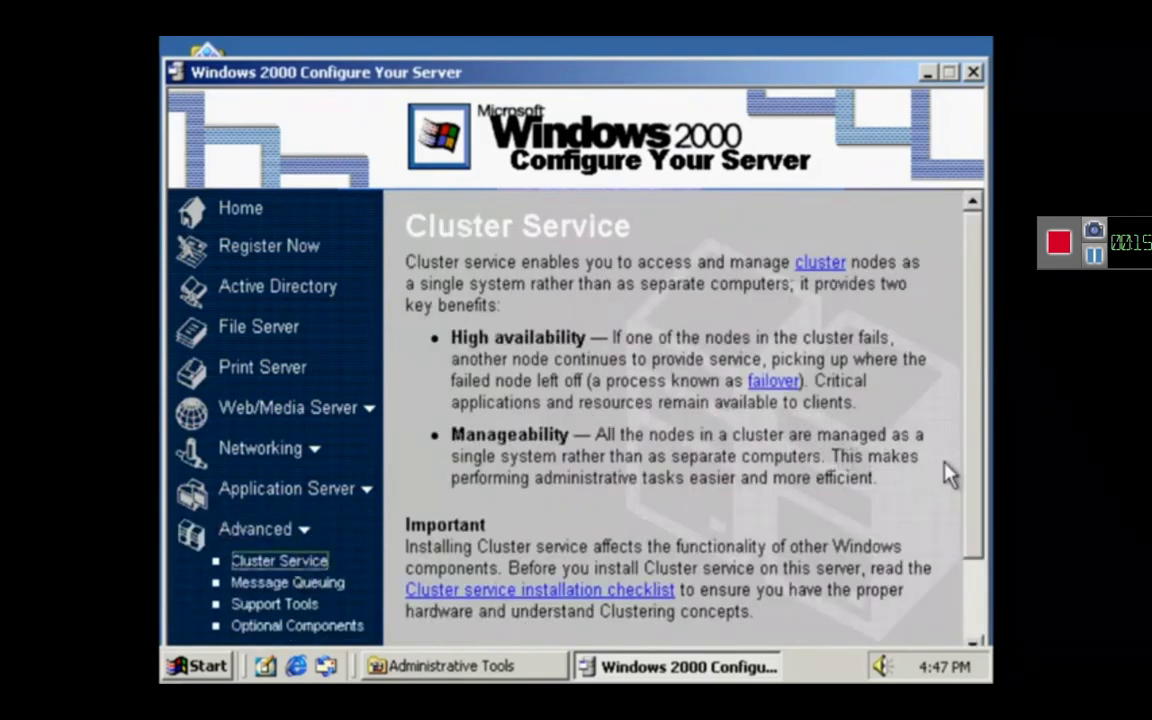
drag(977, 478, 974, 571)
click(342, 590)
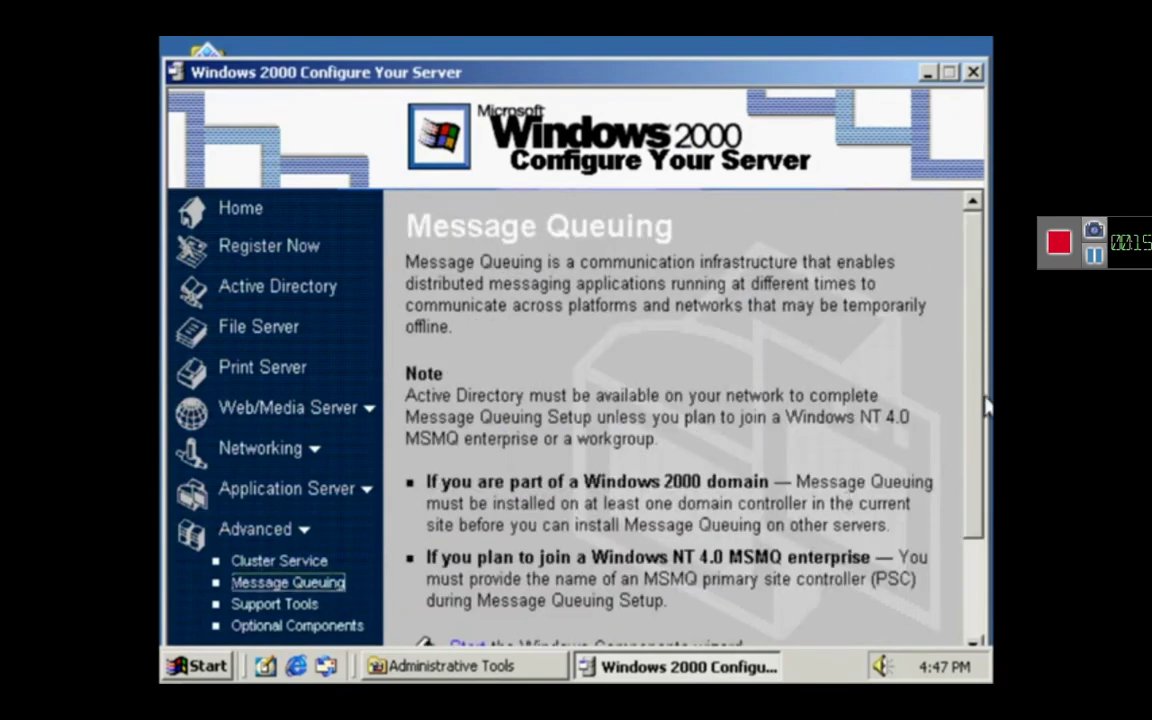
drag(972, 411, 950, 595)
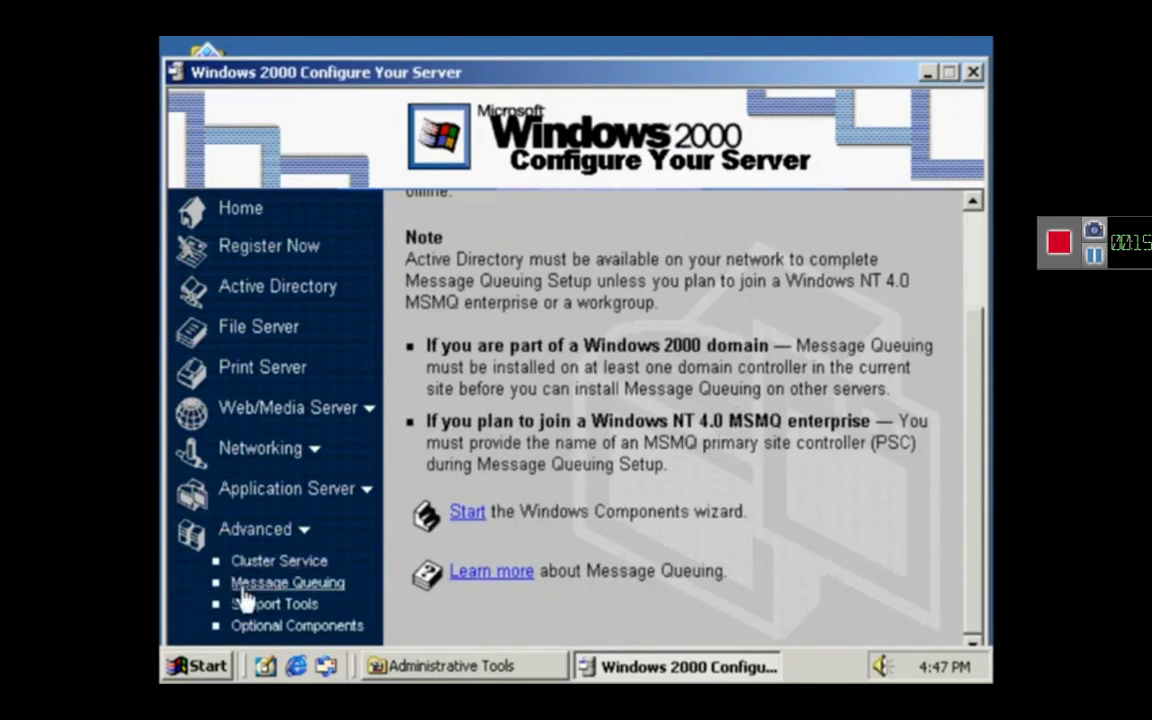
click(274, 605)
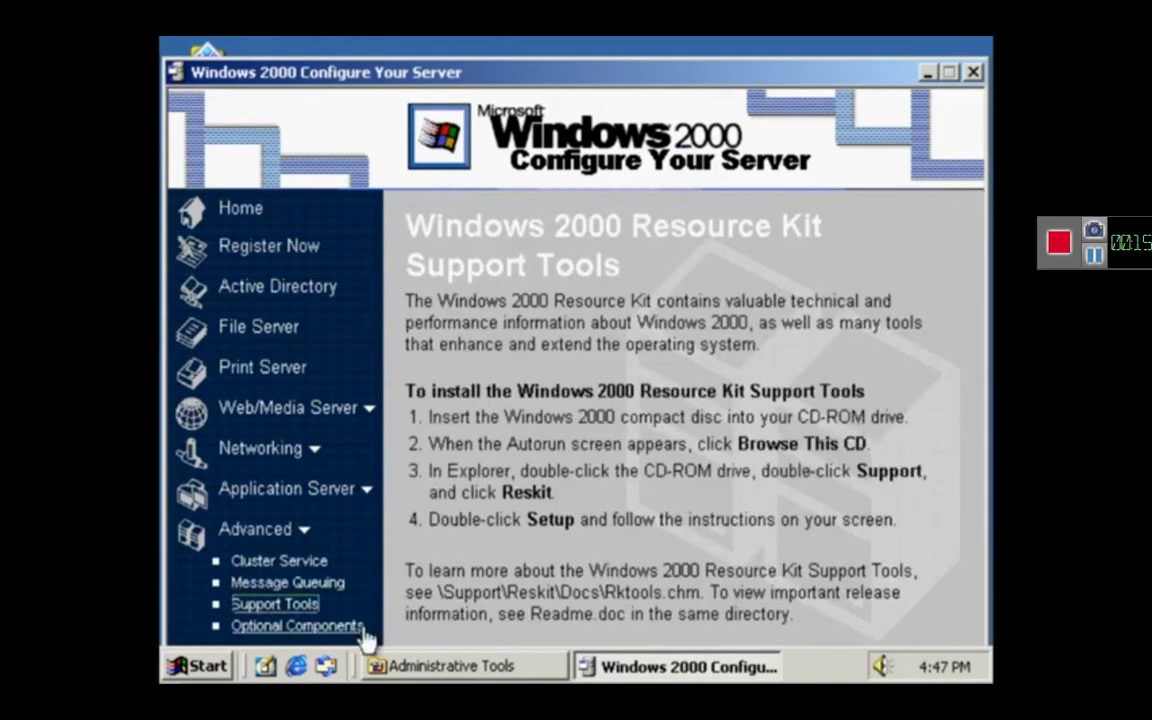
click(360, 630)
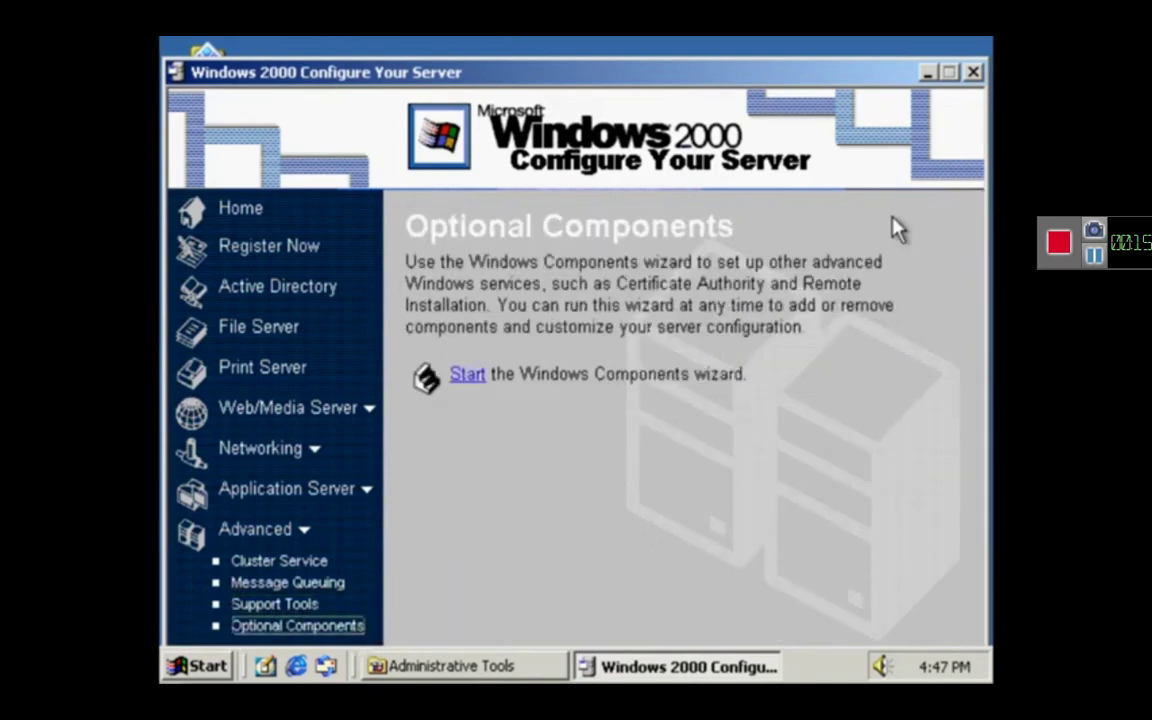
click(973, 72)
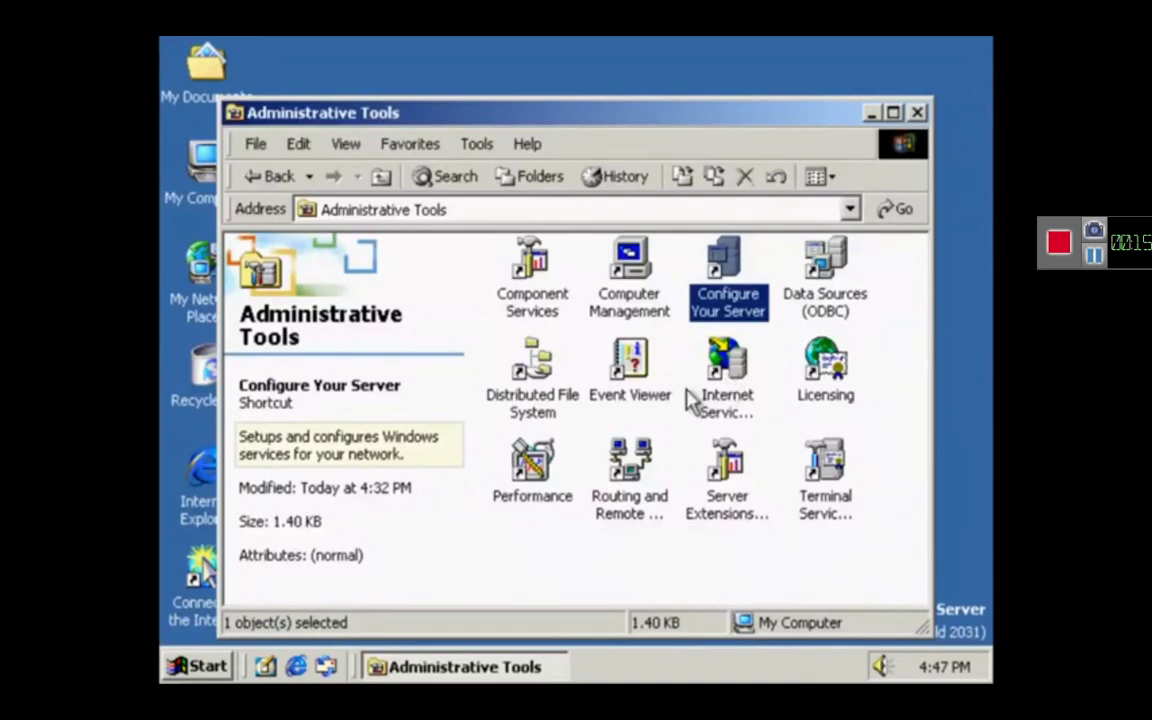
Open Distributed File System from Administrative Tools, view its console, and close it
click(555, 393)
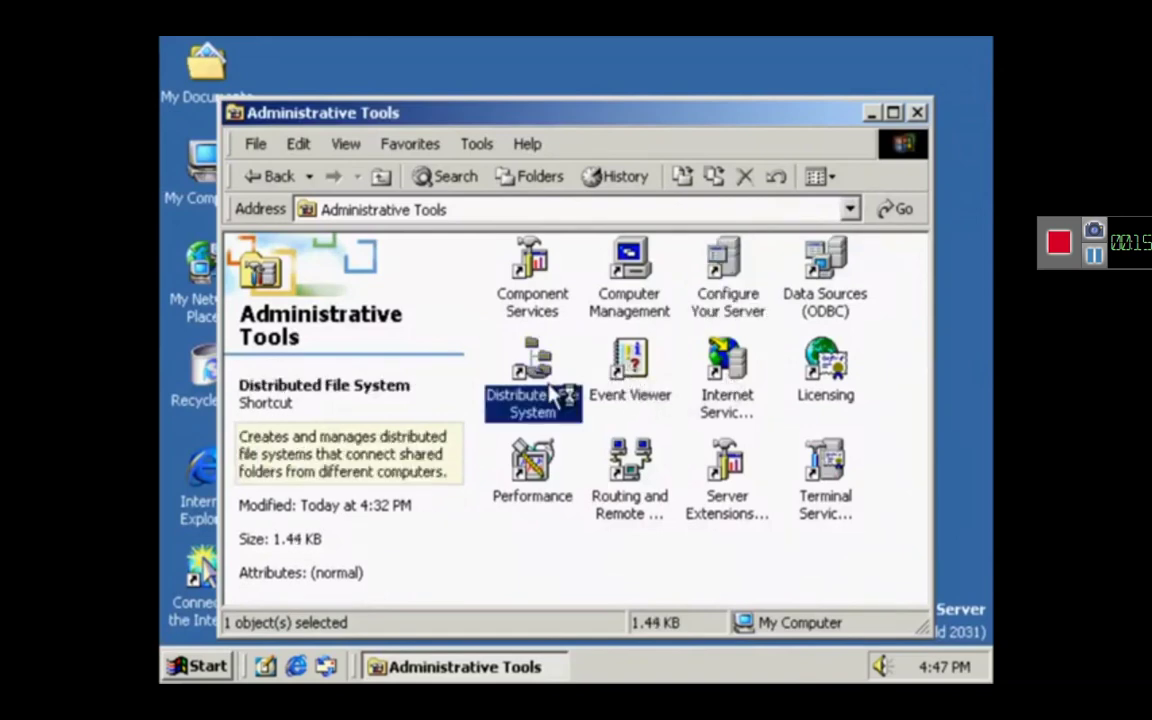
double_click(552, 393)
click(570, 400)
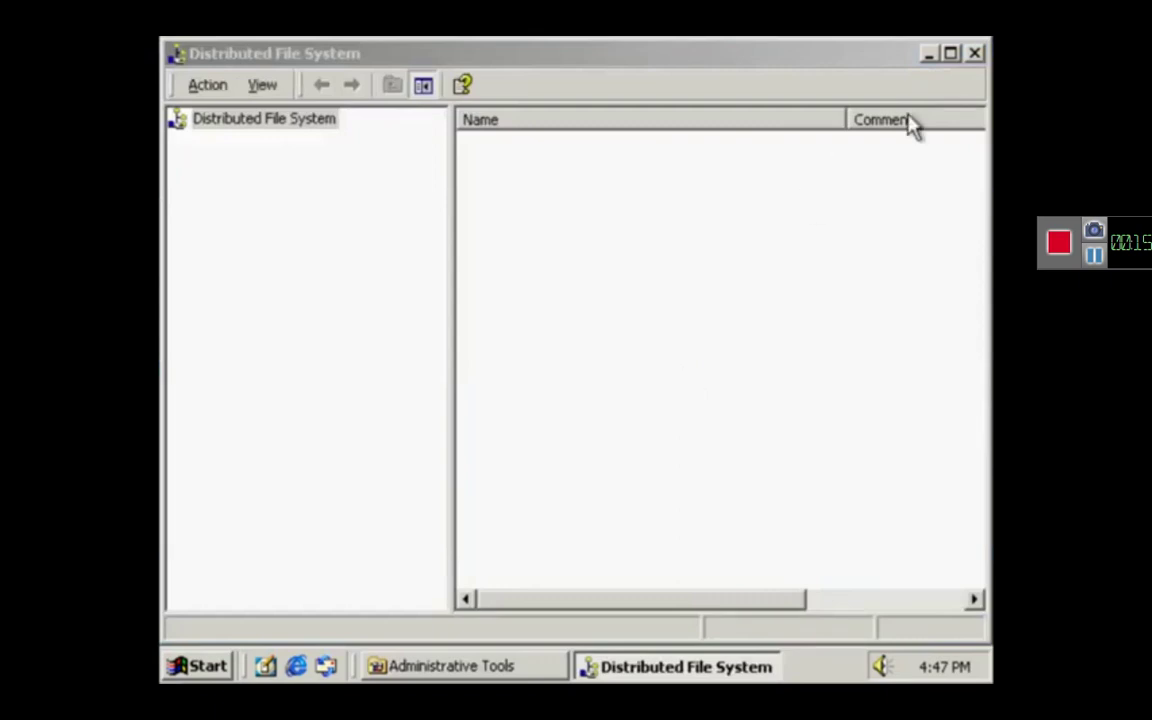
click(975, 53)
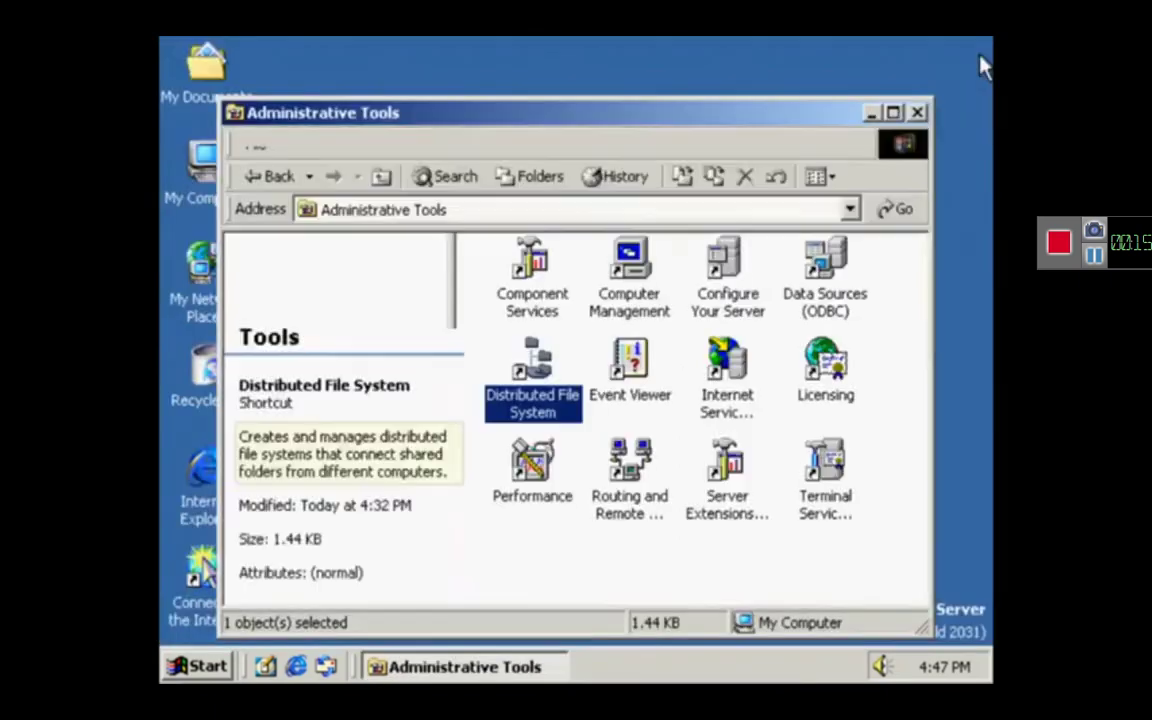
Open Event Viewer from Administrative Tools, view the Application and Security logs, and close it
click(648, 368)
double_click(648, 368)
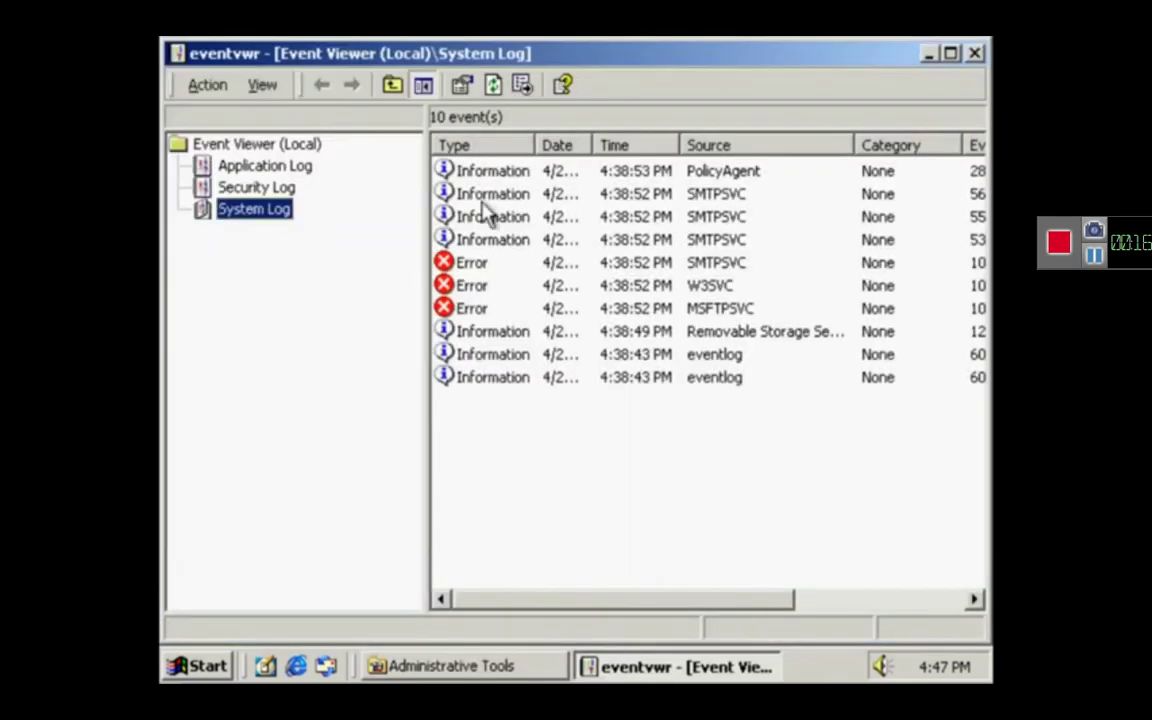
click(258, 170)
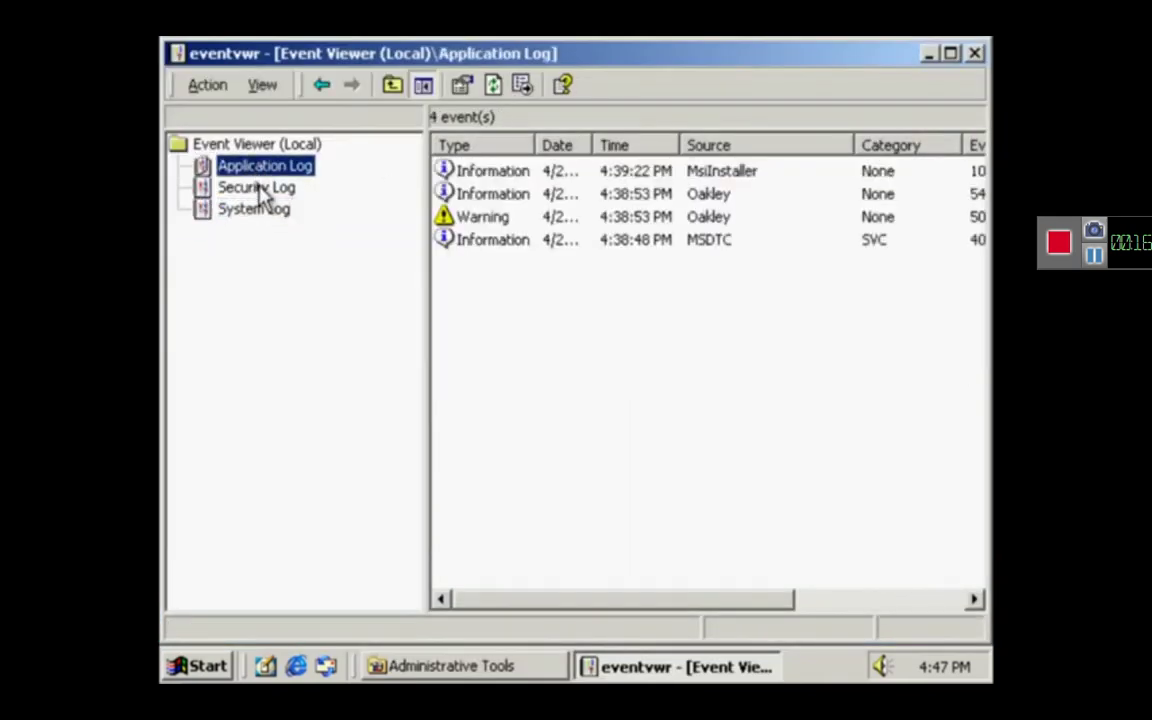
click(258, 189)
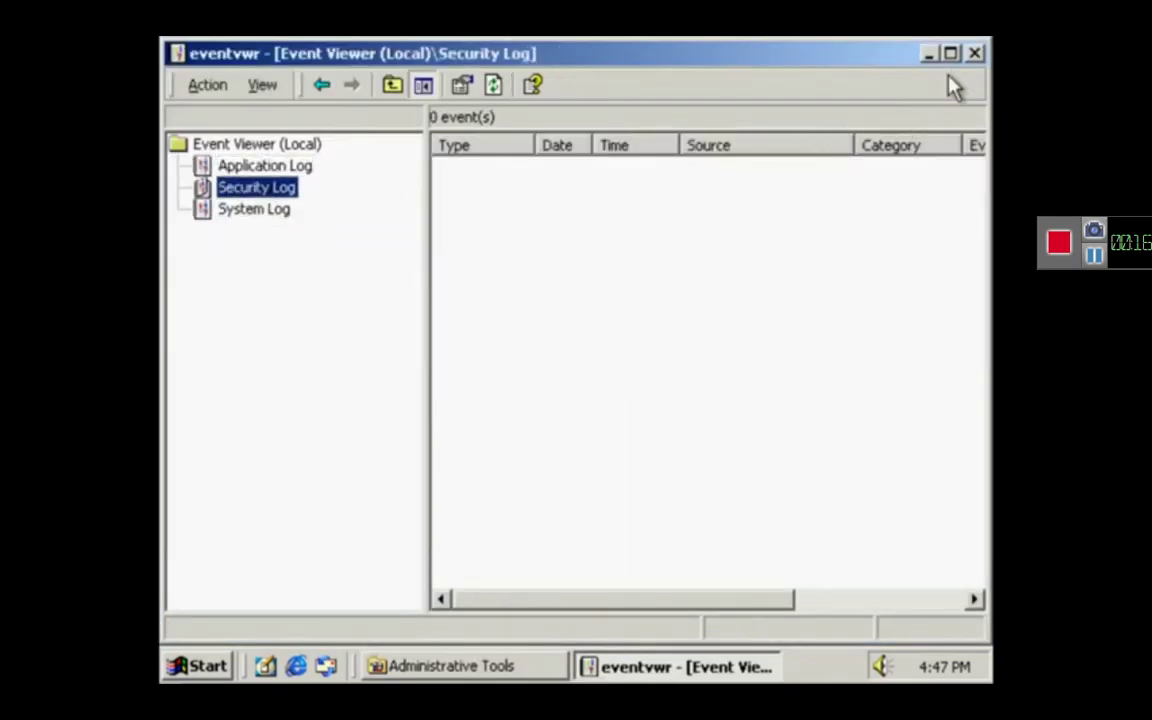
click(975, 55)
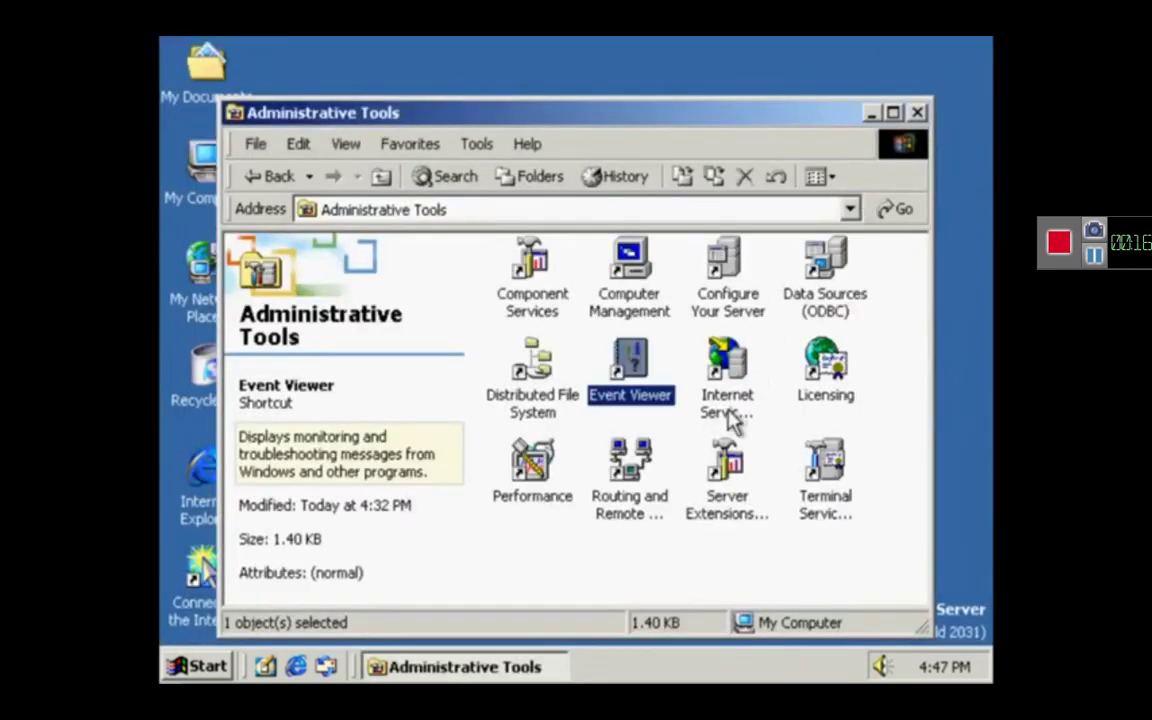
Open Internet Services Manager and expand the win2031 server under Internet Information Services to view its sites
click(737, 421)
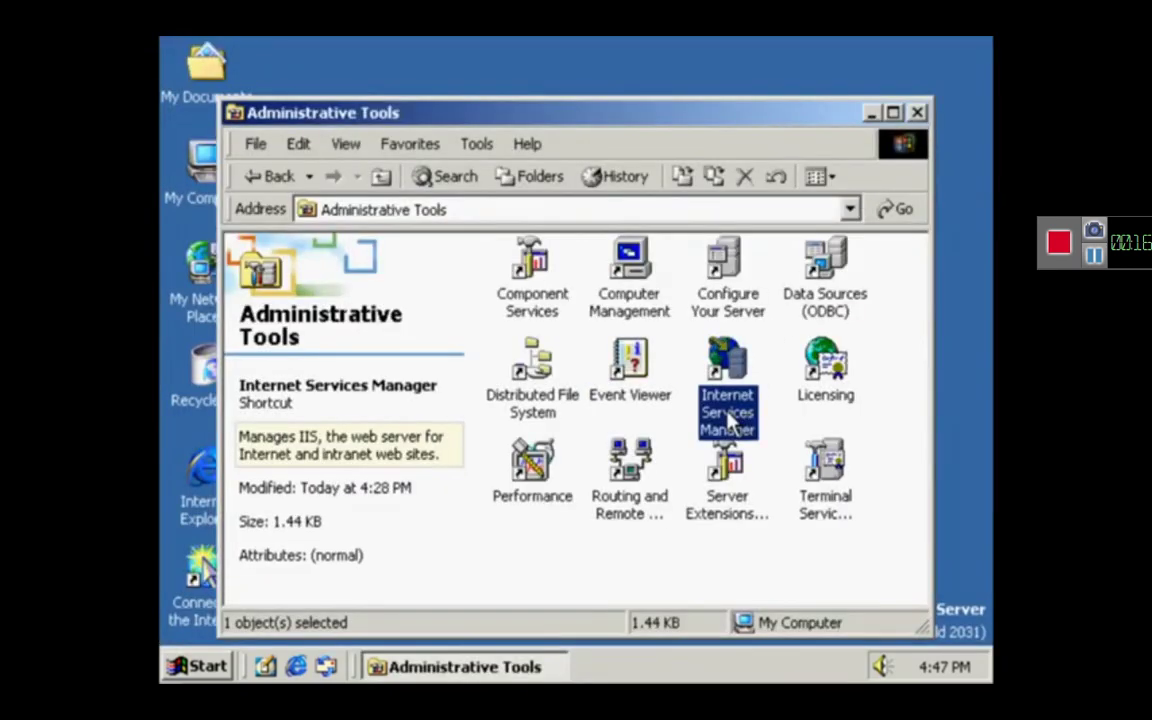
double_click(733, 421)
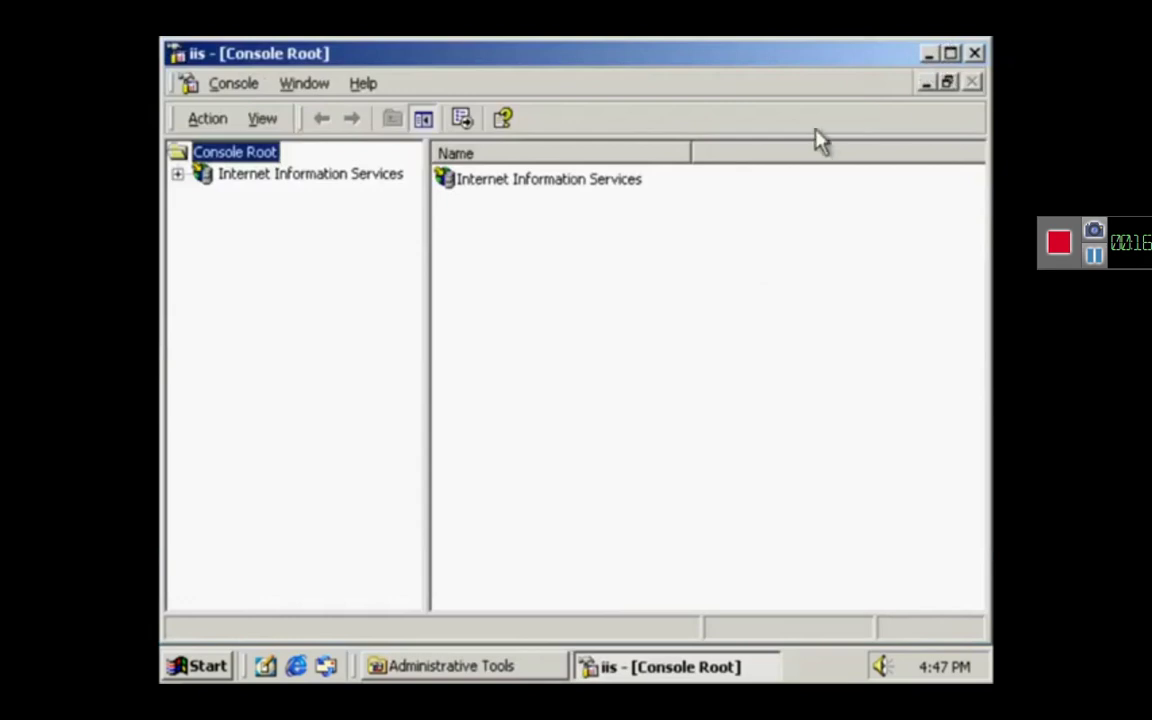
click(177, 174)
click(285, 195)
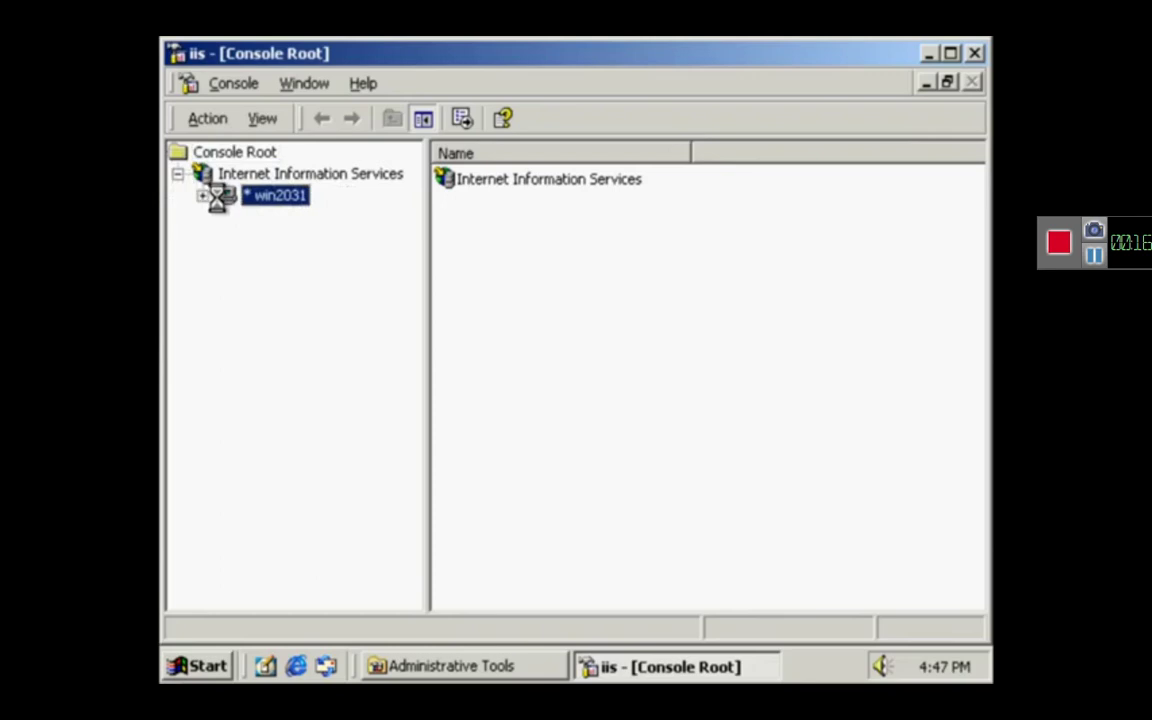
click(204, 197)
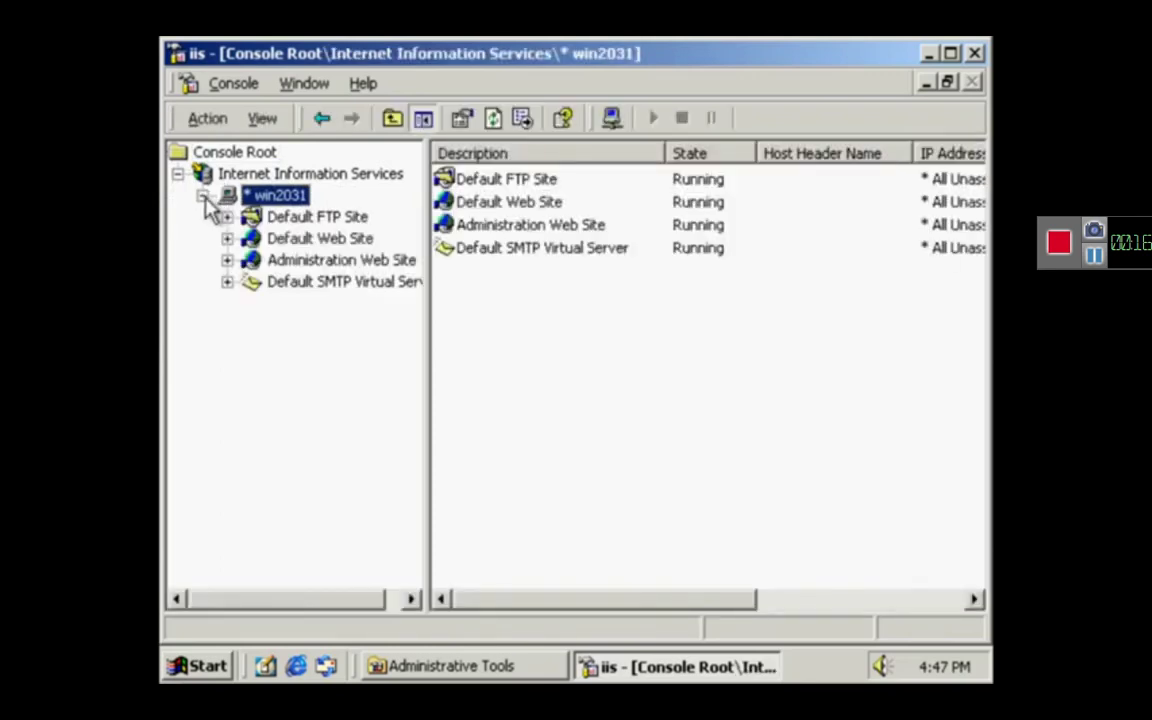
Close Internet Services Manager, open Licensing, view its Products View, Clients (Per Seat) and Server Browser pages, and close it
click(974, 53)
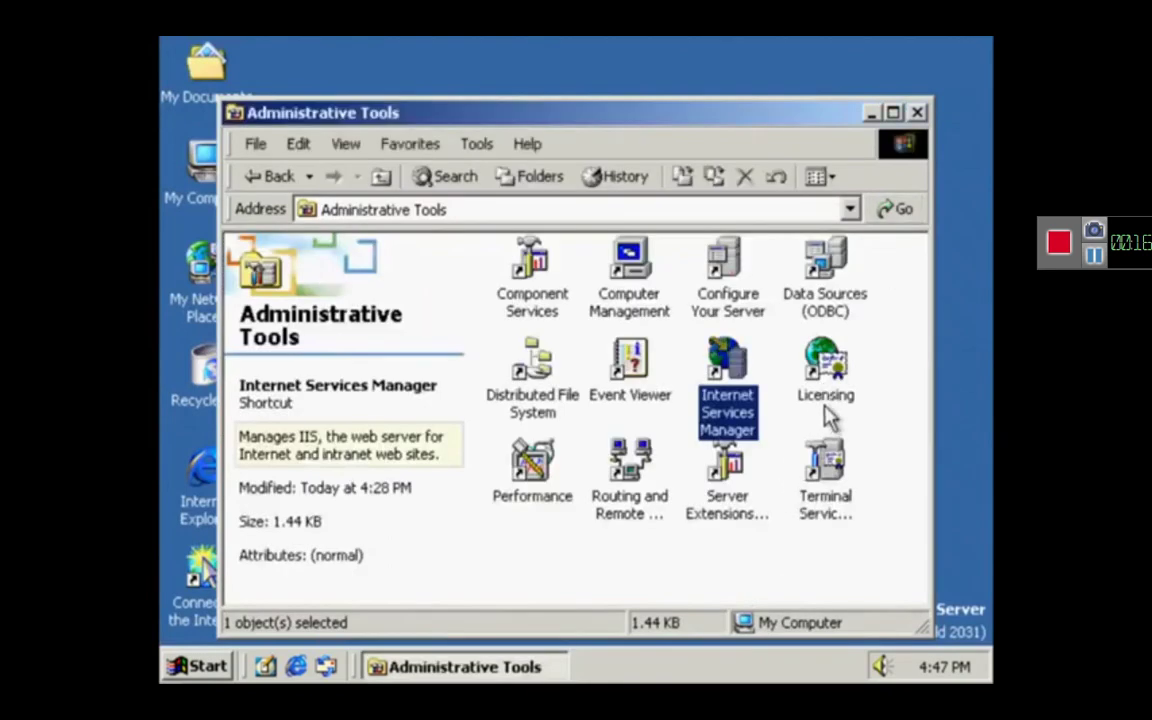
click(828, 400)
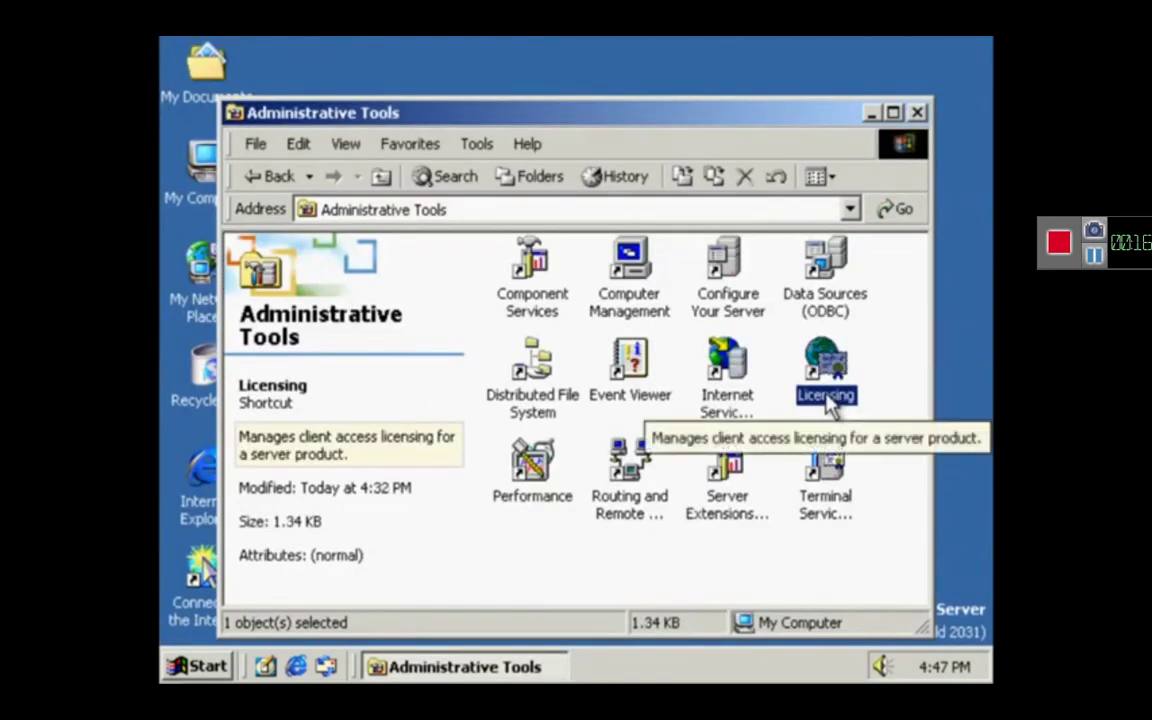
double_click(830, 400)
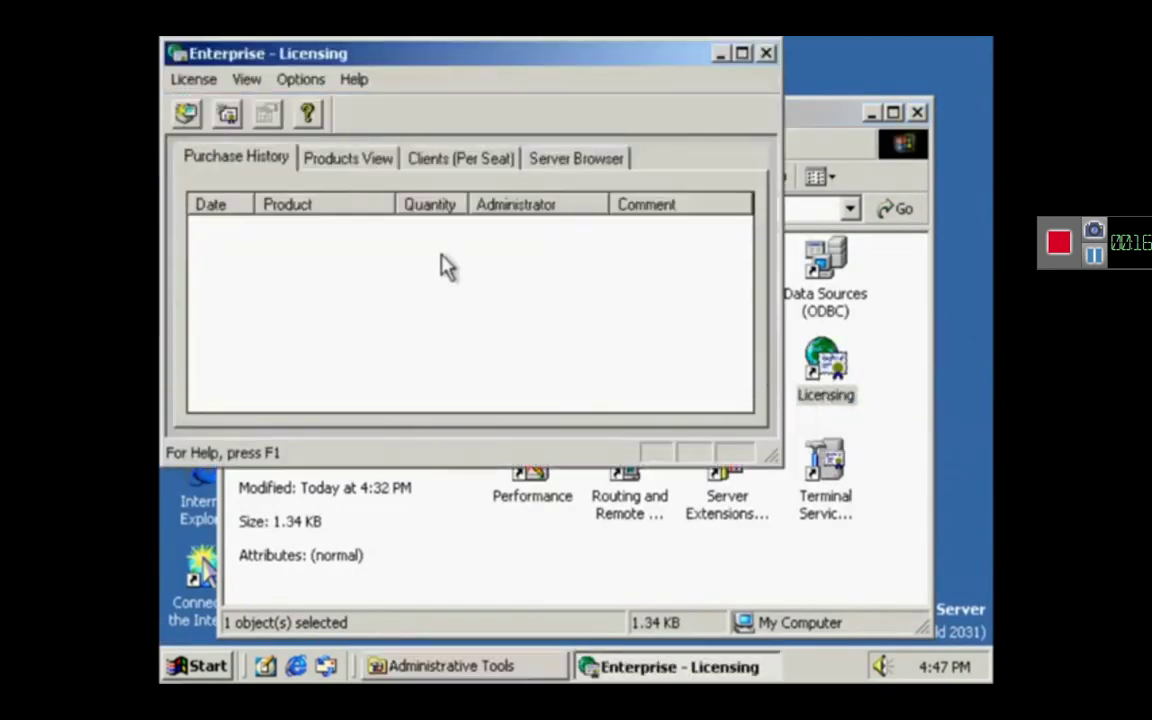
click(314, 160)
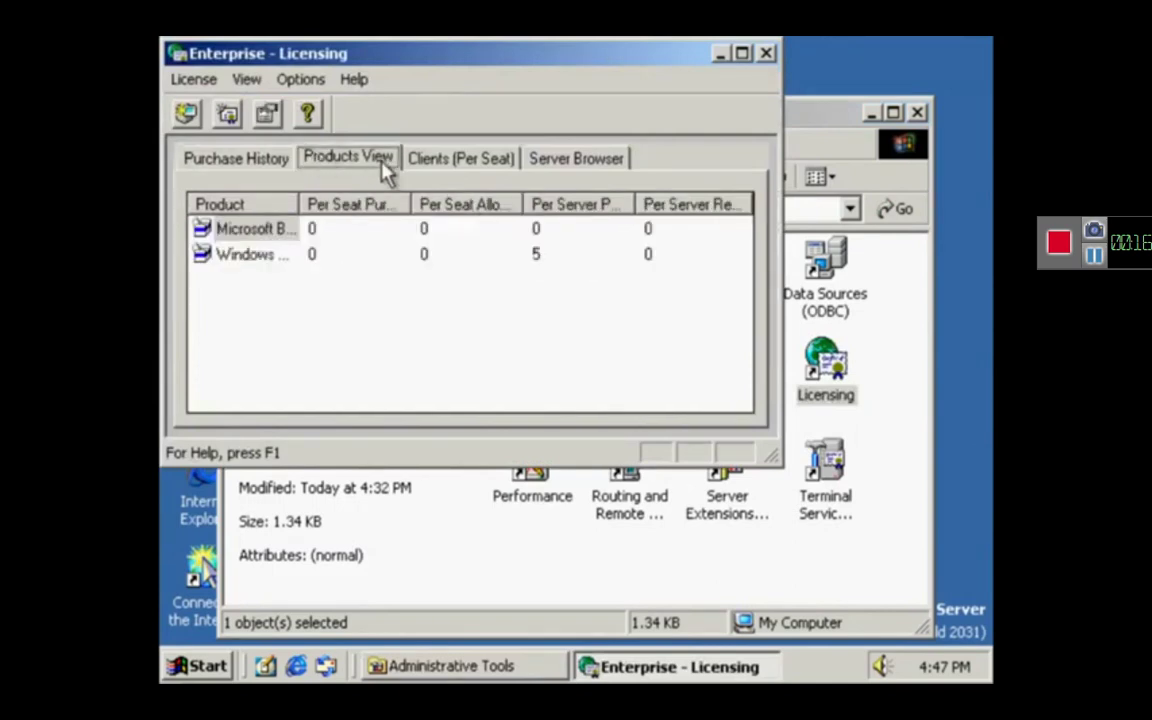
click(438, 162)
click(556, 160)
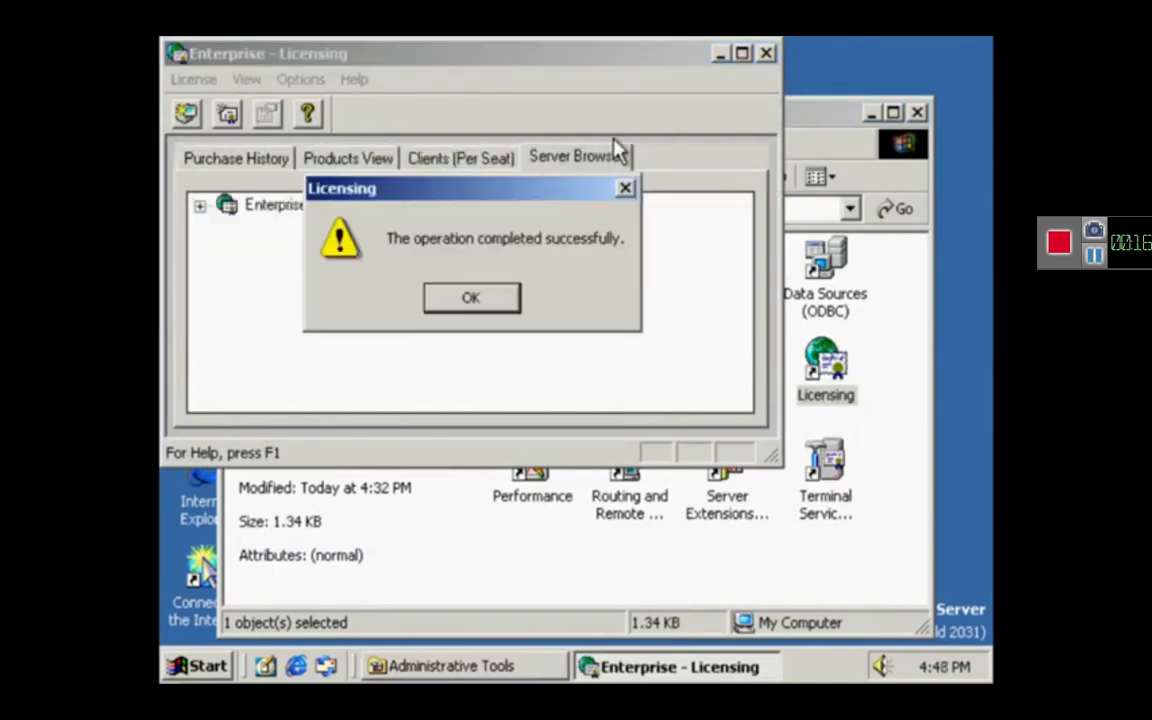
click(497, 298)
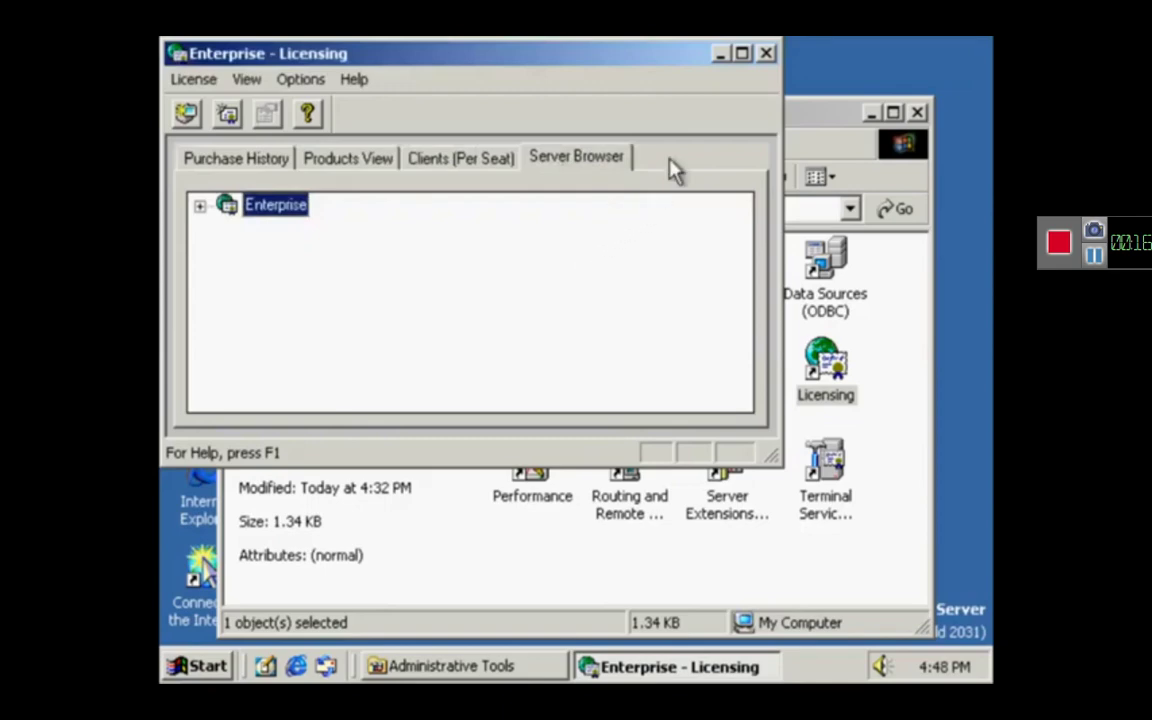
click(764, 54)
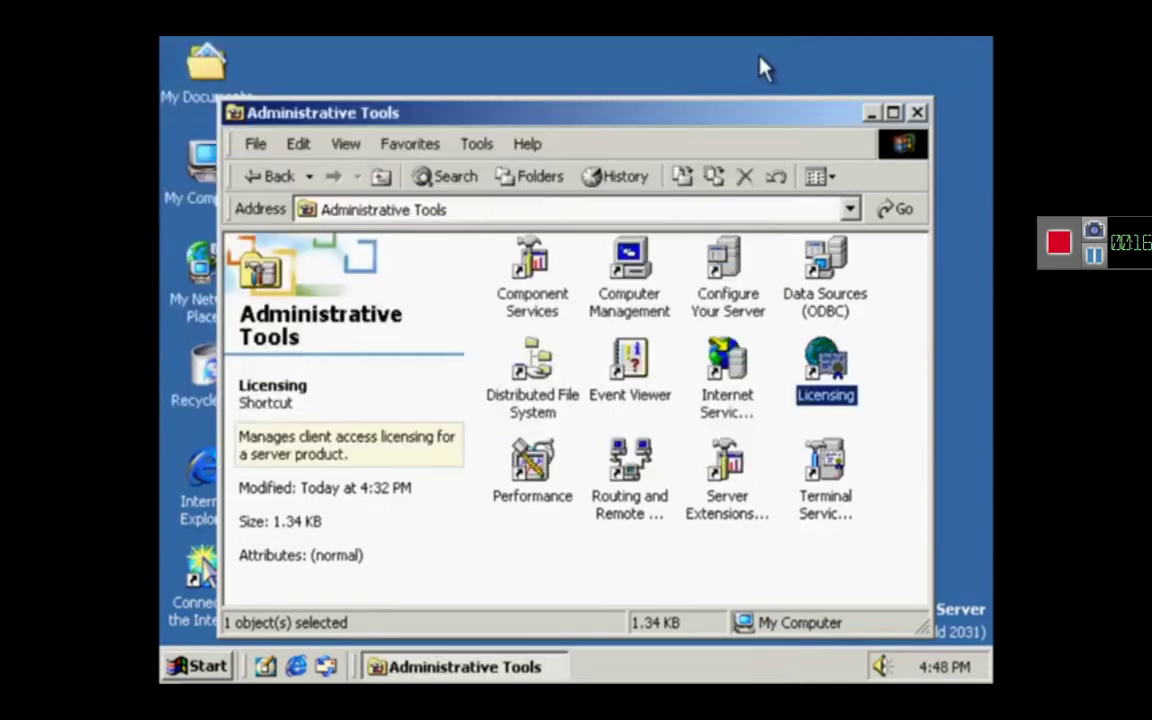
Open Performance from Administrative Tools, view Performance Monitor, try to expand the performance logs node, and close the console
click(544, 497)
double_click(541, 498)
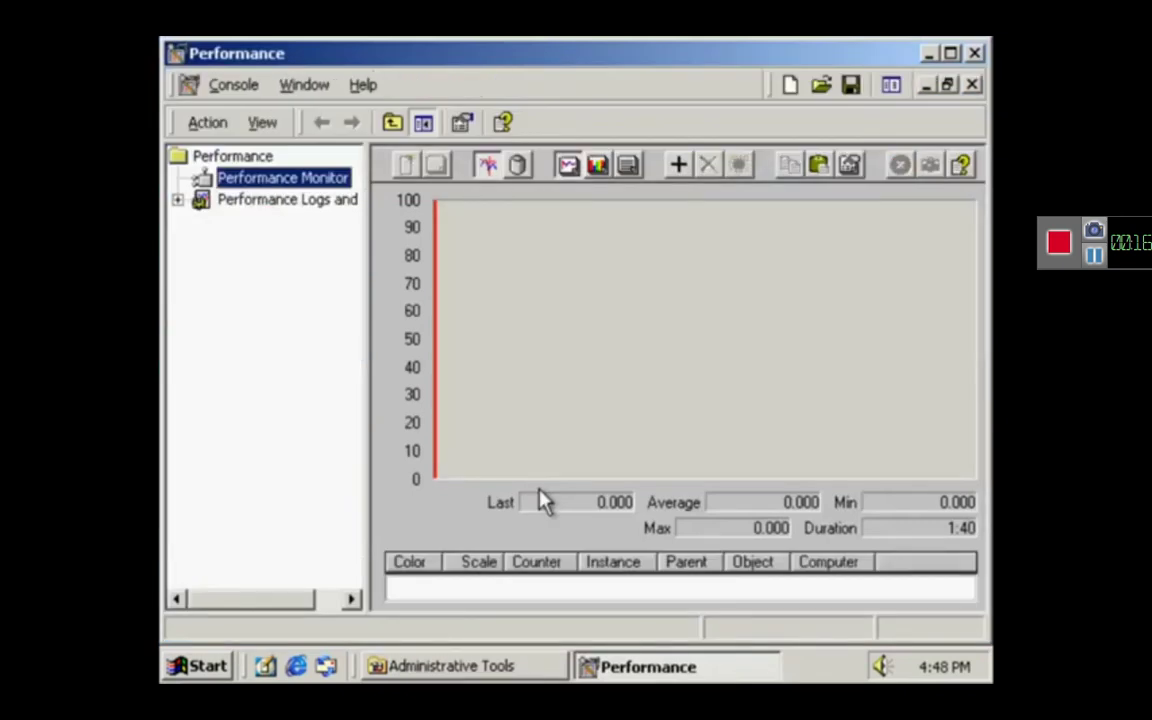
click(178, 200)
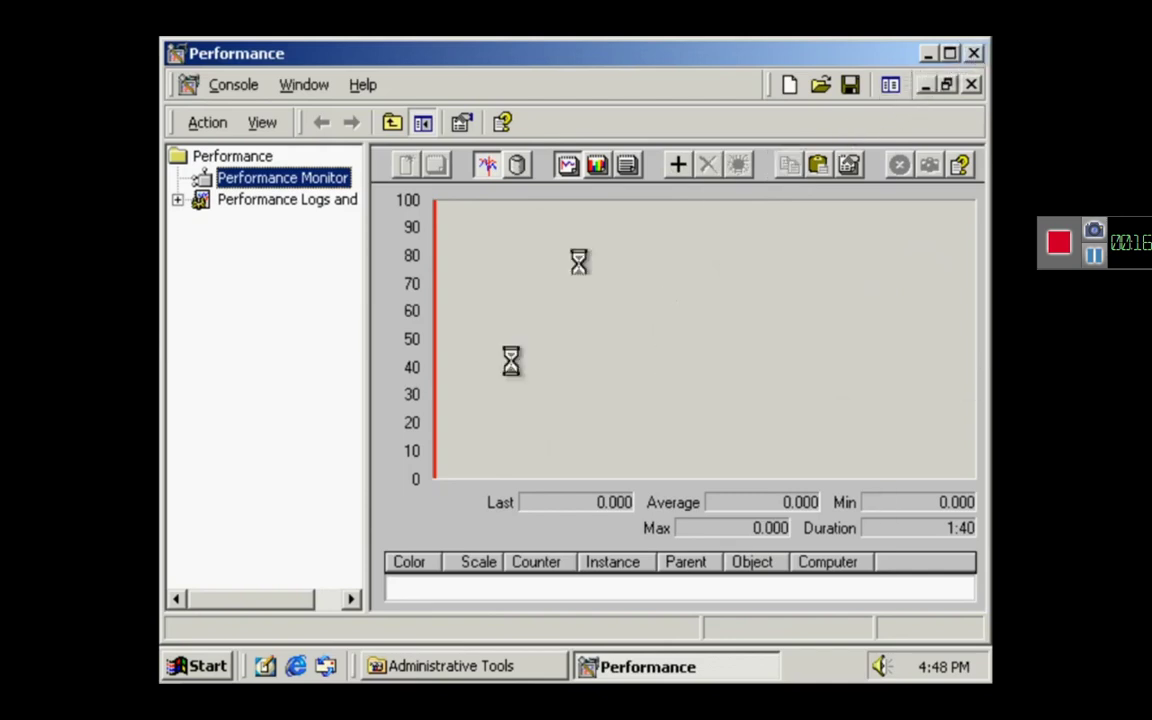
key(alt+F4)
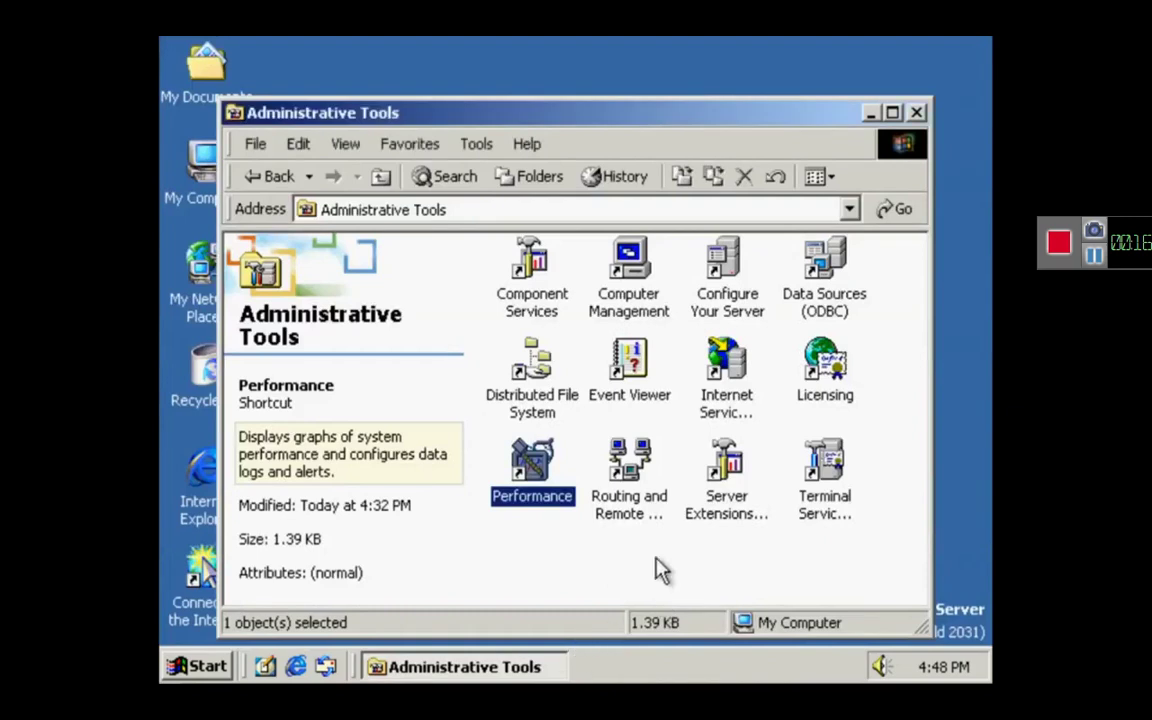
Open Routing and Remote Access from Administrative Tools, expand the WIN2031 (local) server, and close the console
click(638, 478)
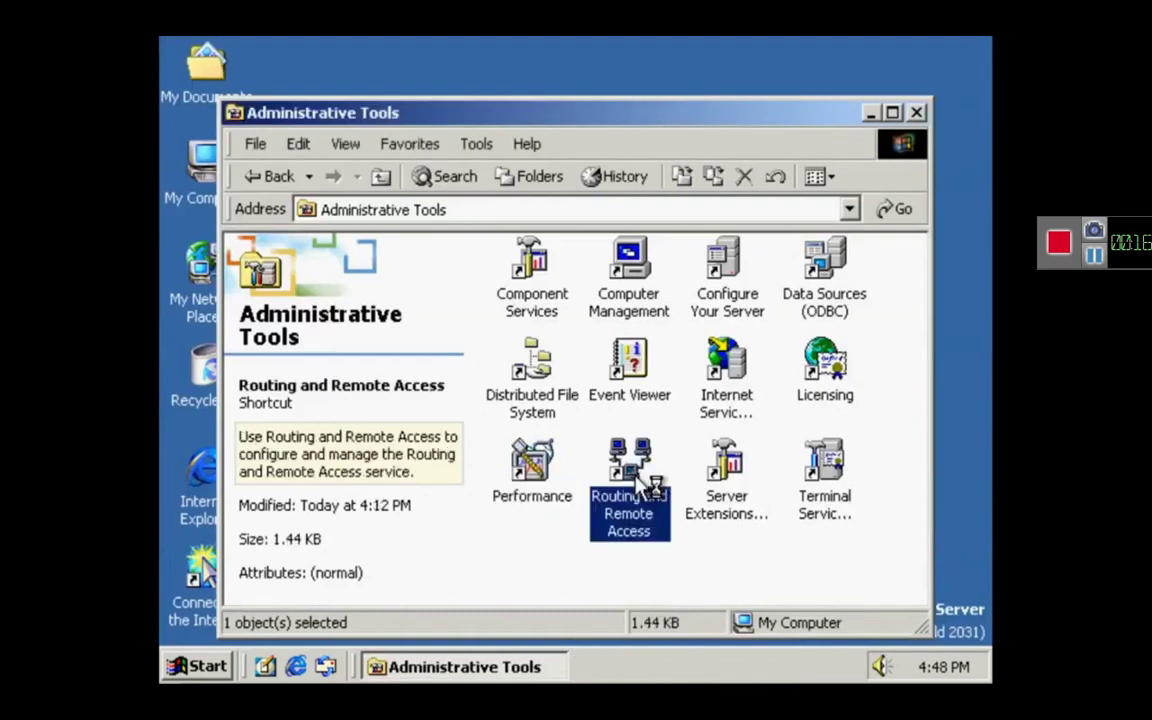
double_click(638, 478)
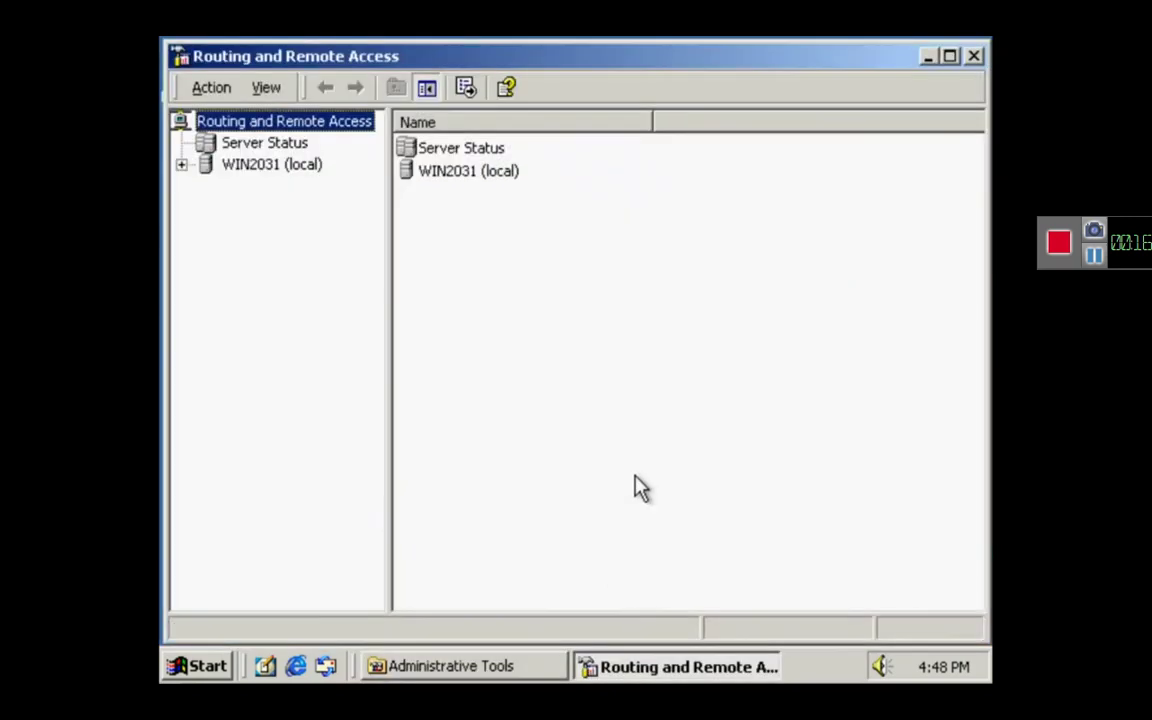
click(181, 164)
click(973, 56)
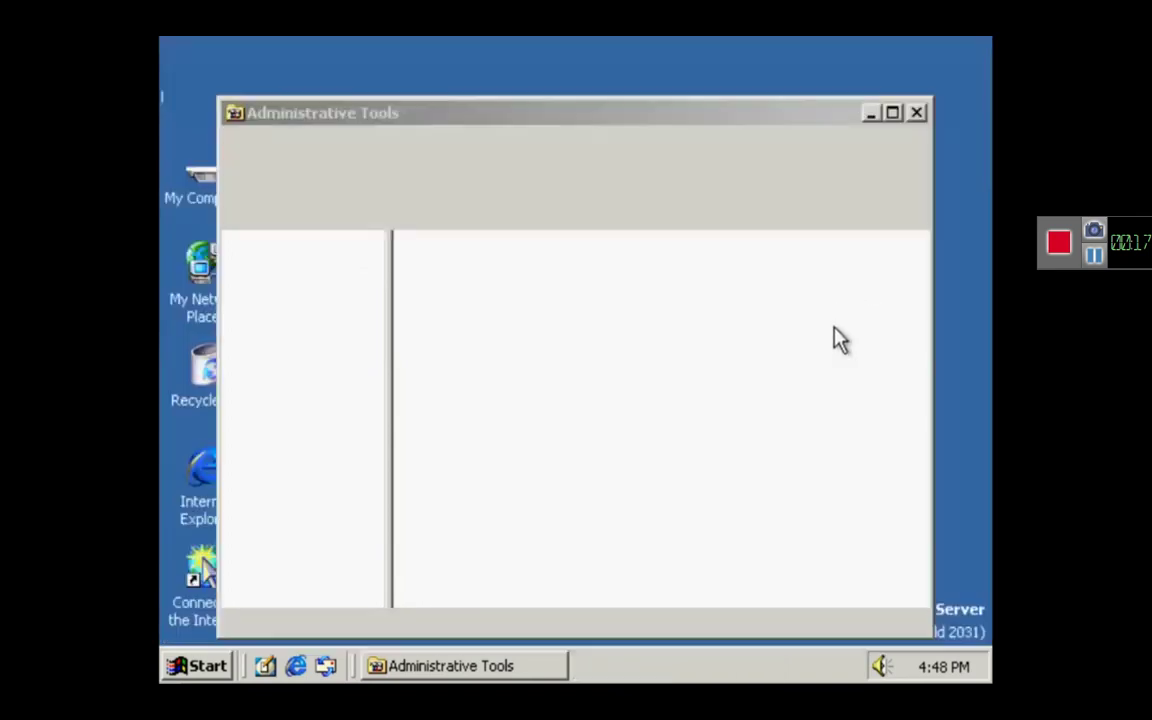
Open Server Extensions Administrator, view WIN2031 under FrontPage Server Extensions, and close the console without saving its settings
click(736, 508)
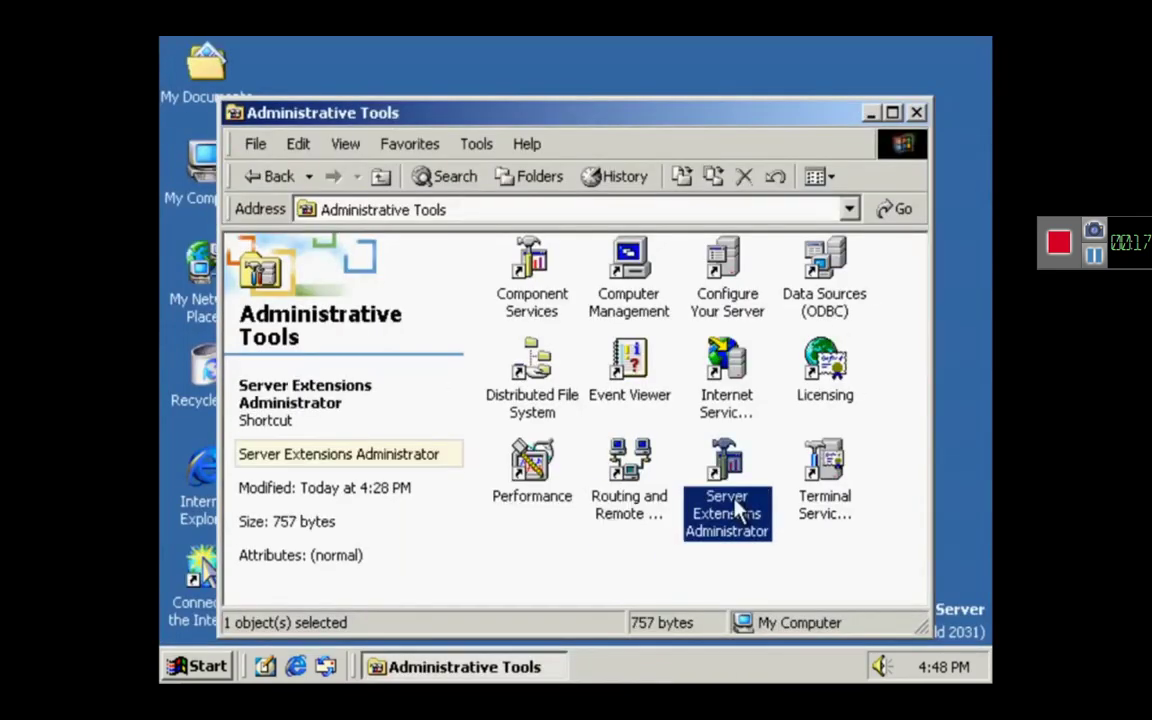
double_click(736, 508)
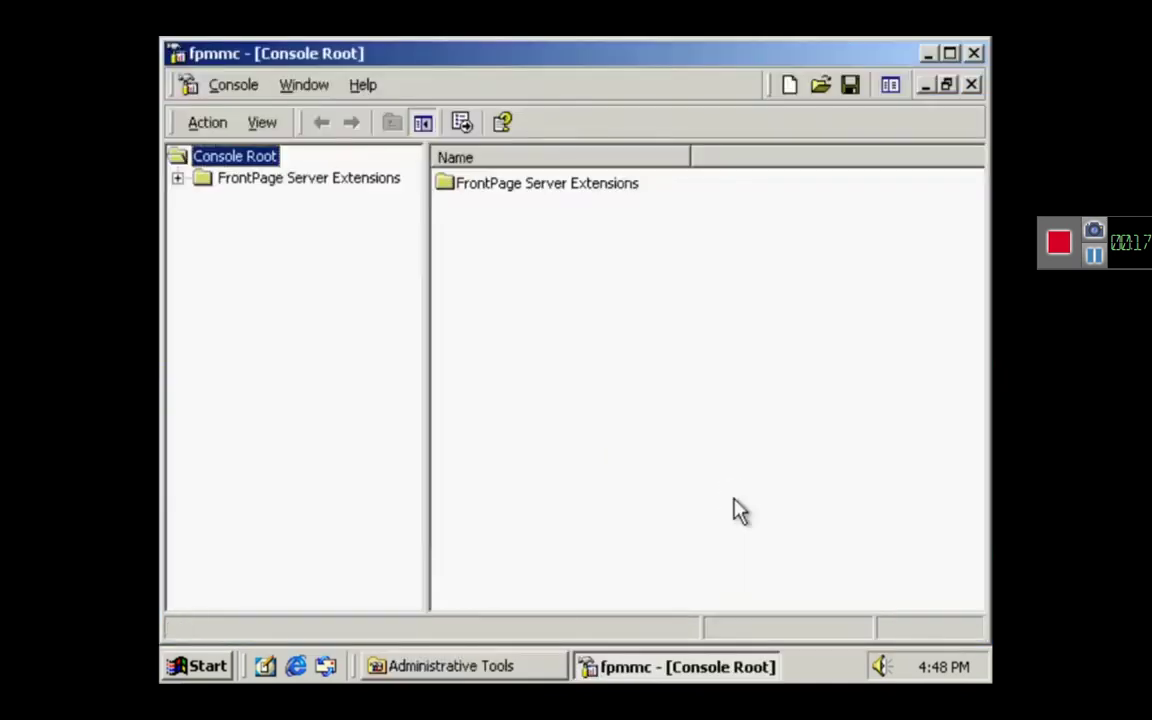
click(177, 178)
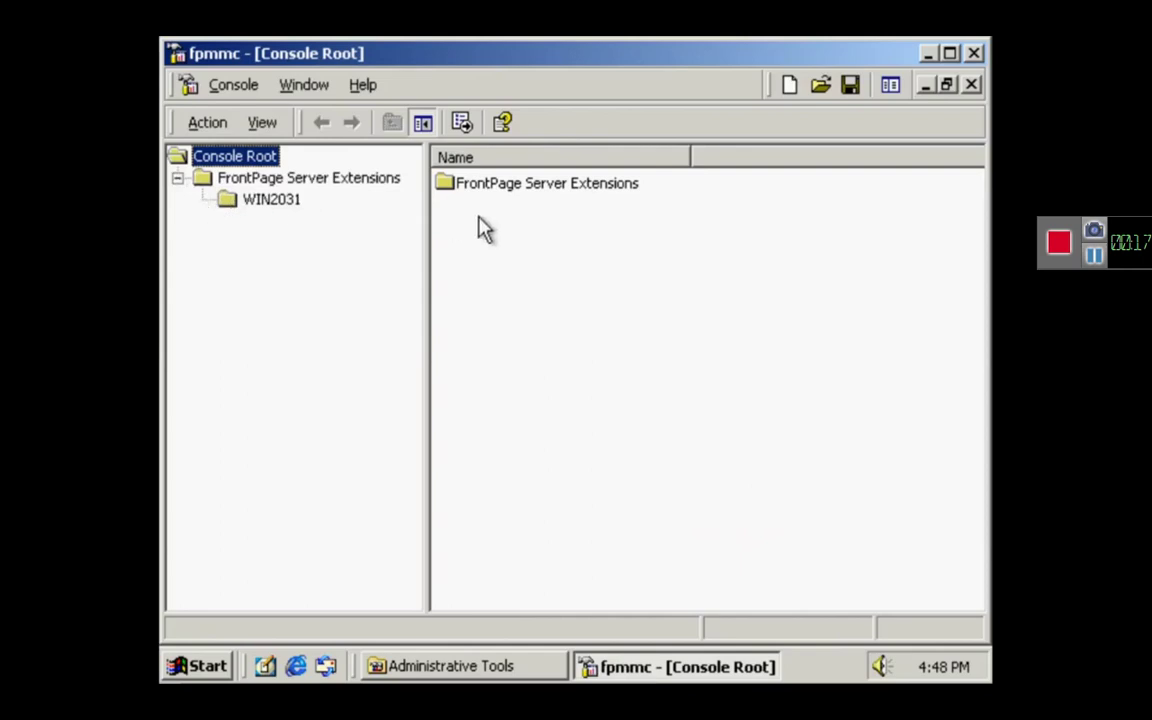
click(254, 200)
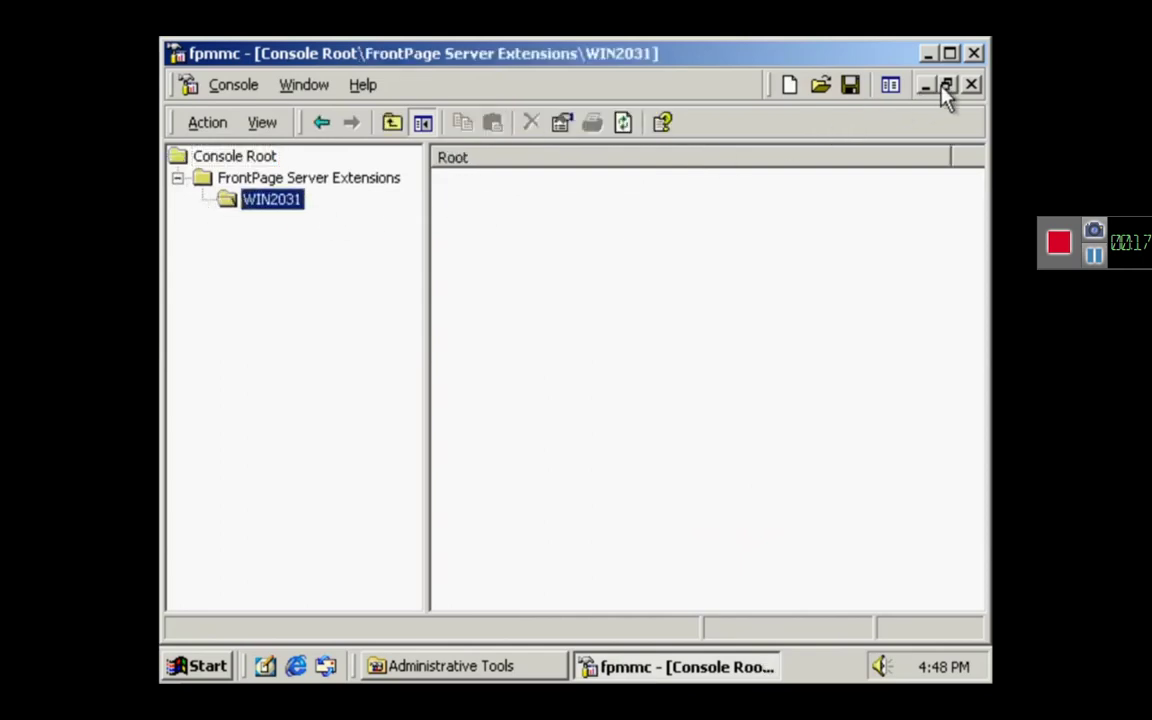
click(974, 53)
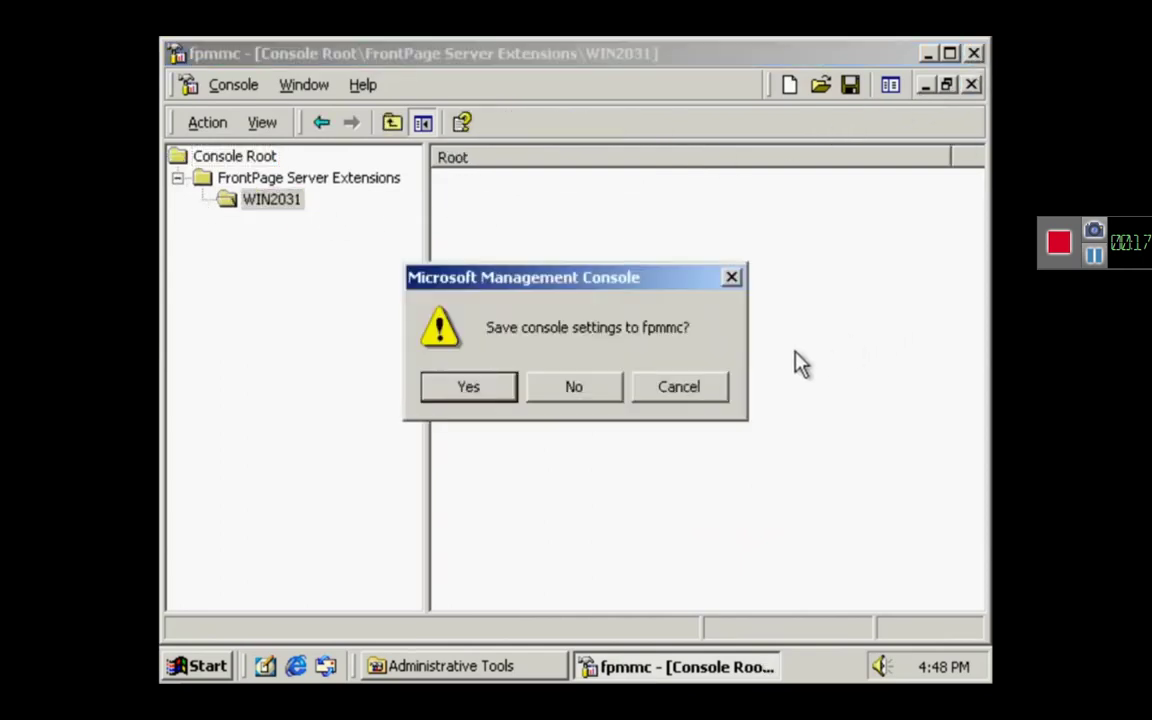
click(609, 387)
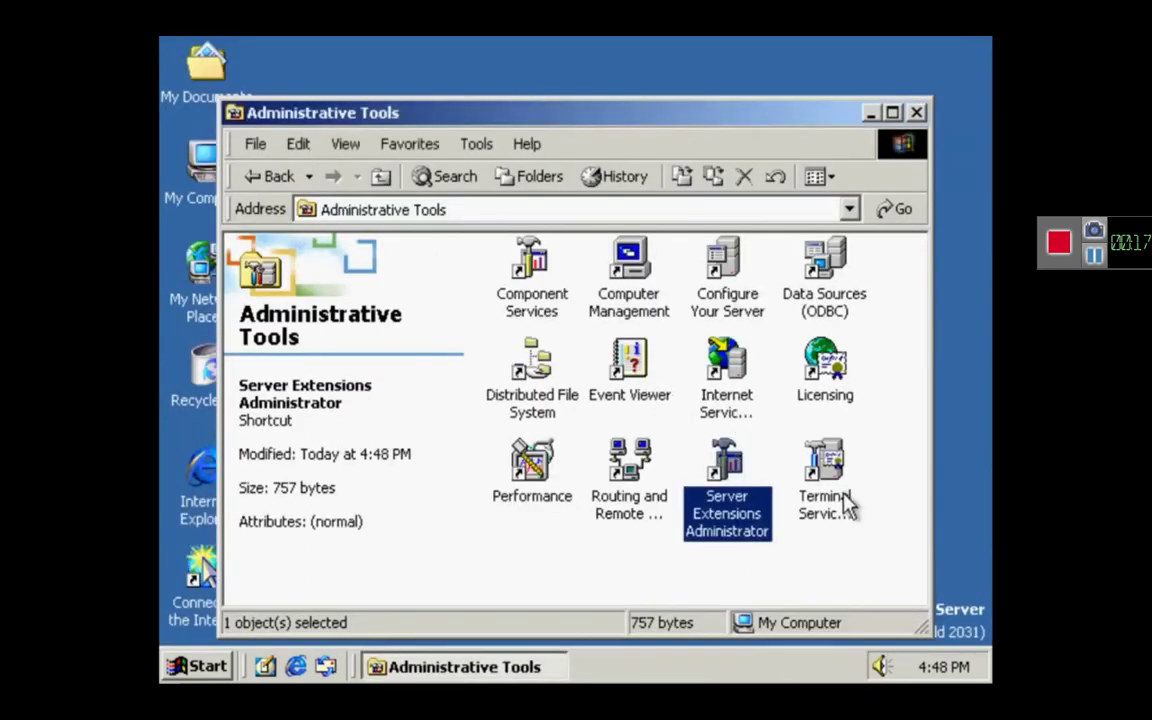
Open Terminal Services Licensing from Administrative Tools, dismiss the warning, view the All servers list, and close it
click(843, 508)
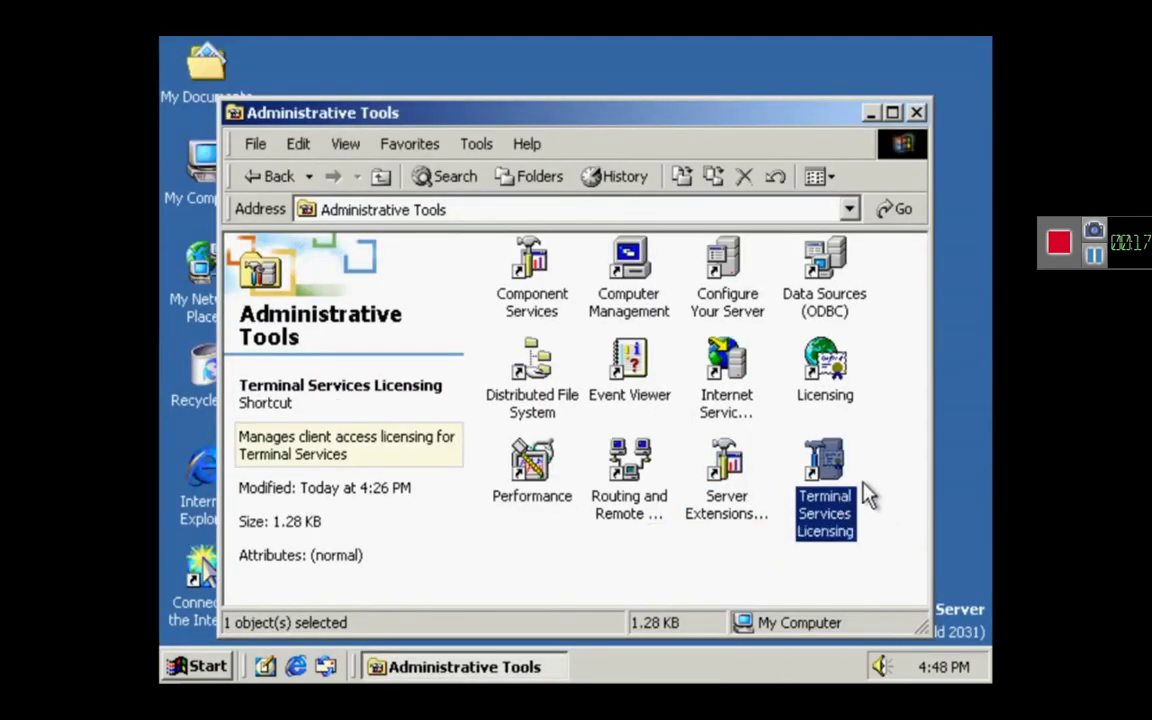
double_click(815, 468)
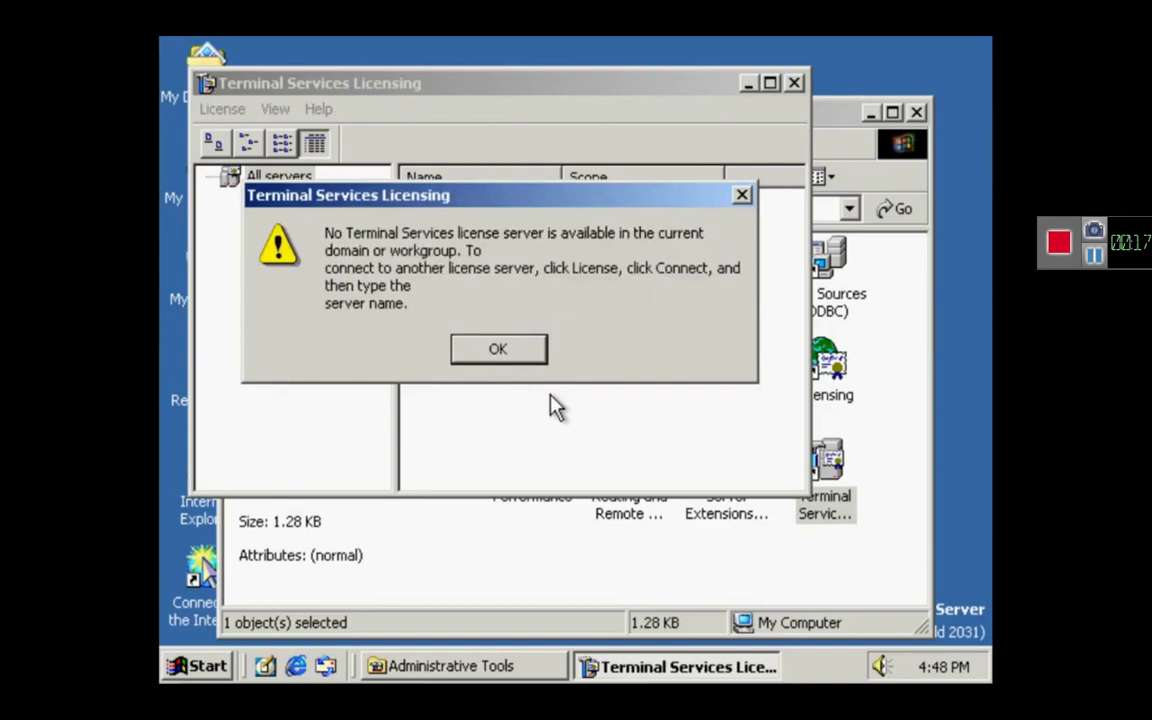
click(512, 351)
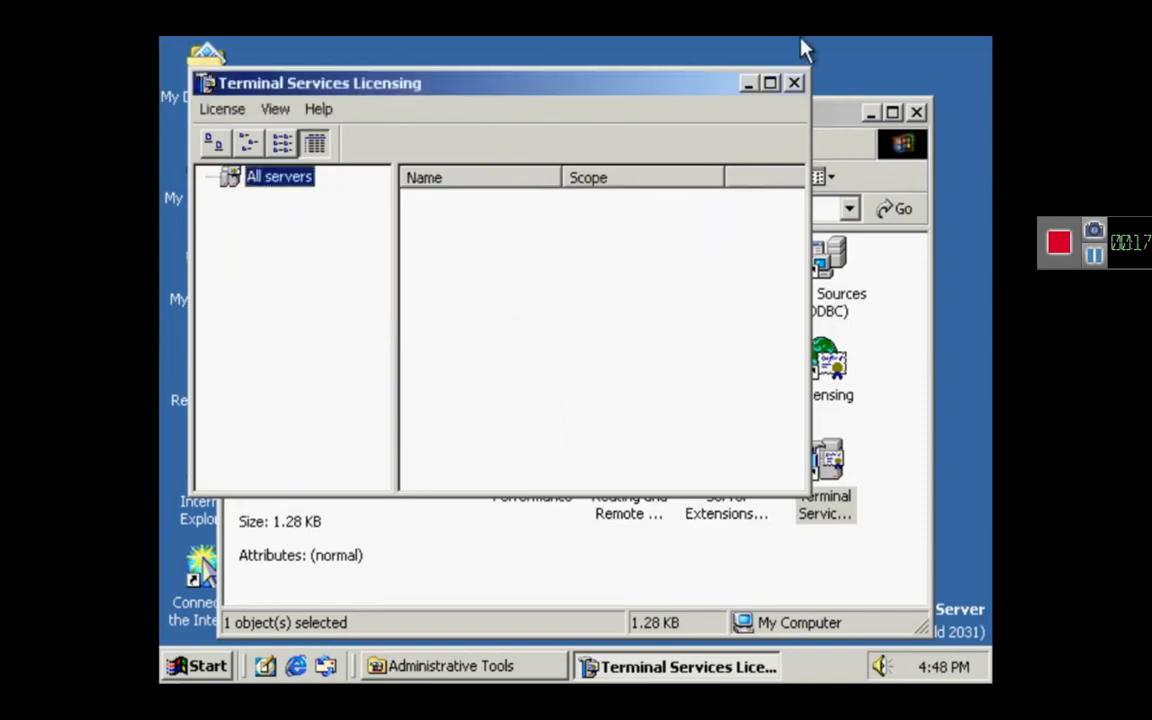
click(793, 83)
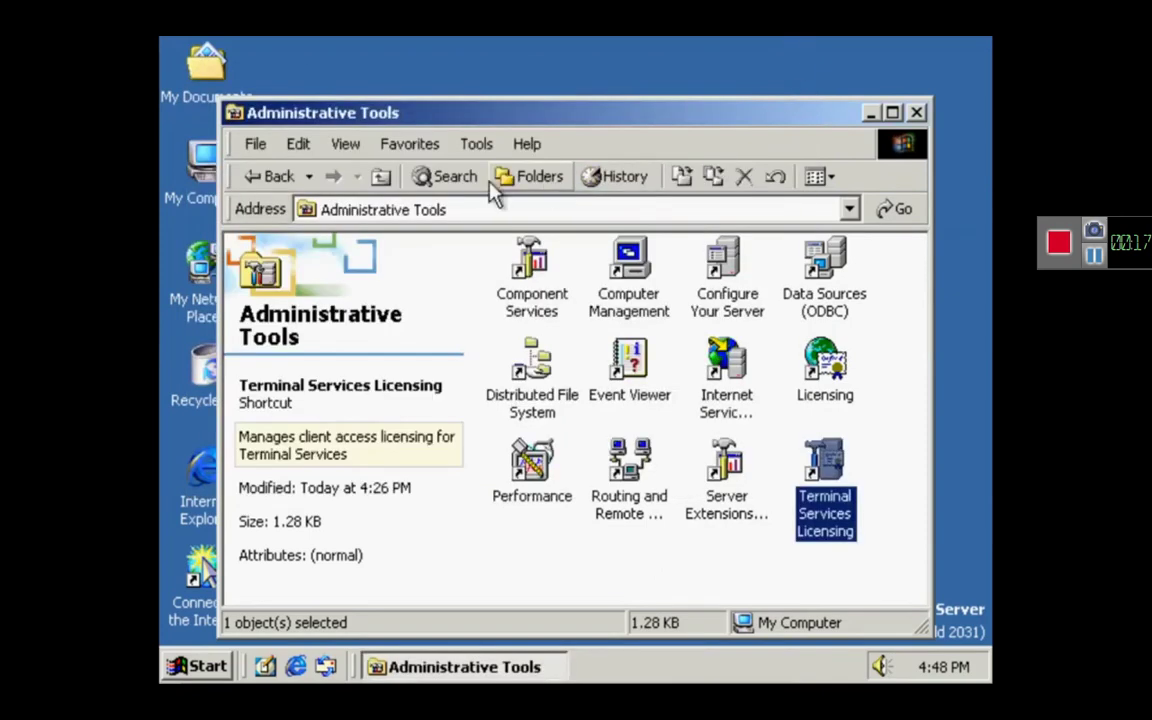
Return to Control Panel, view the Date & Time and Time Zone settings in Date/Time Properties, and cancel
click(276, 177)
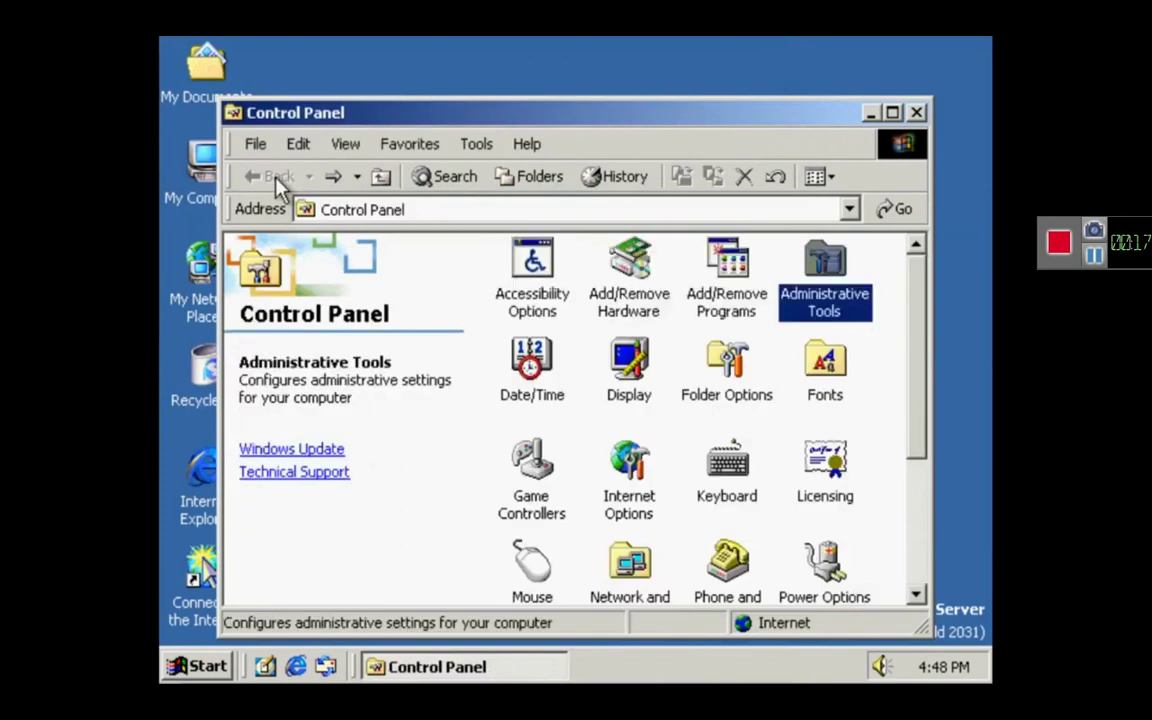
double_click(546, 398)
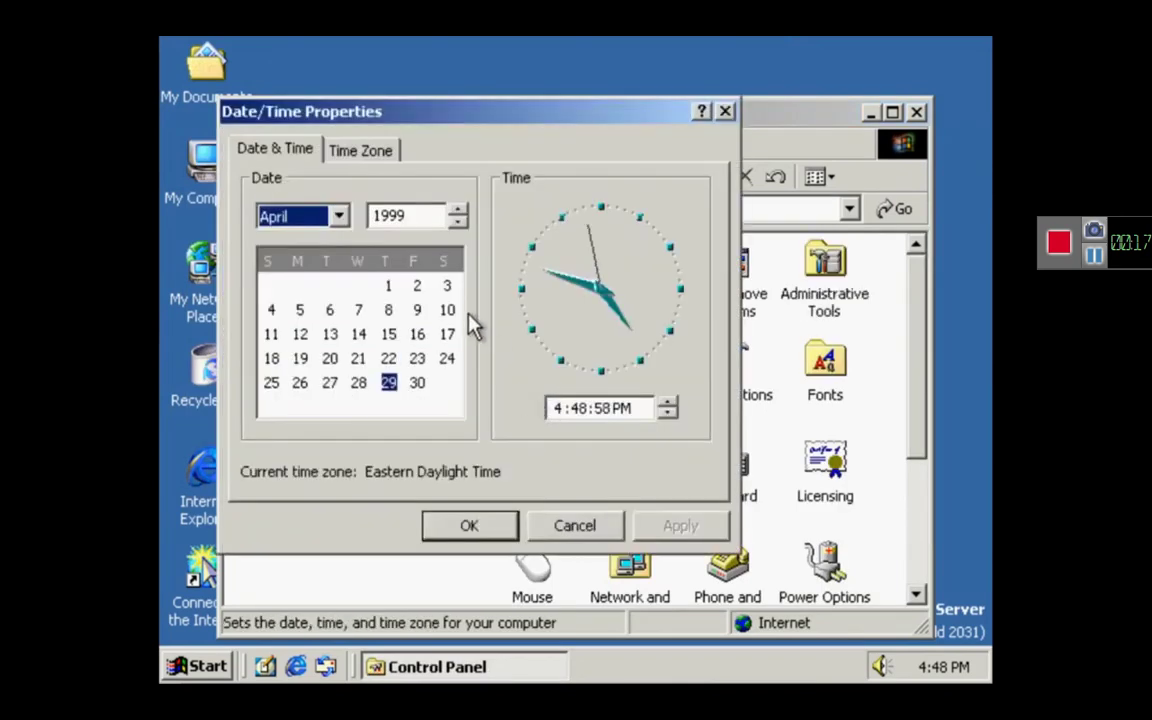
click(344, 160)
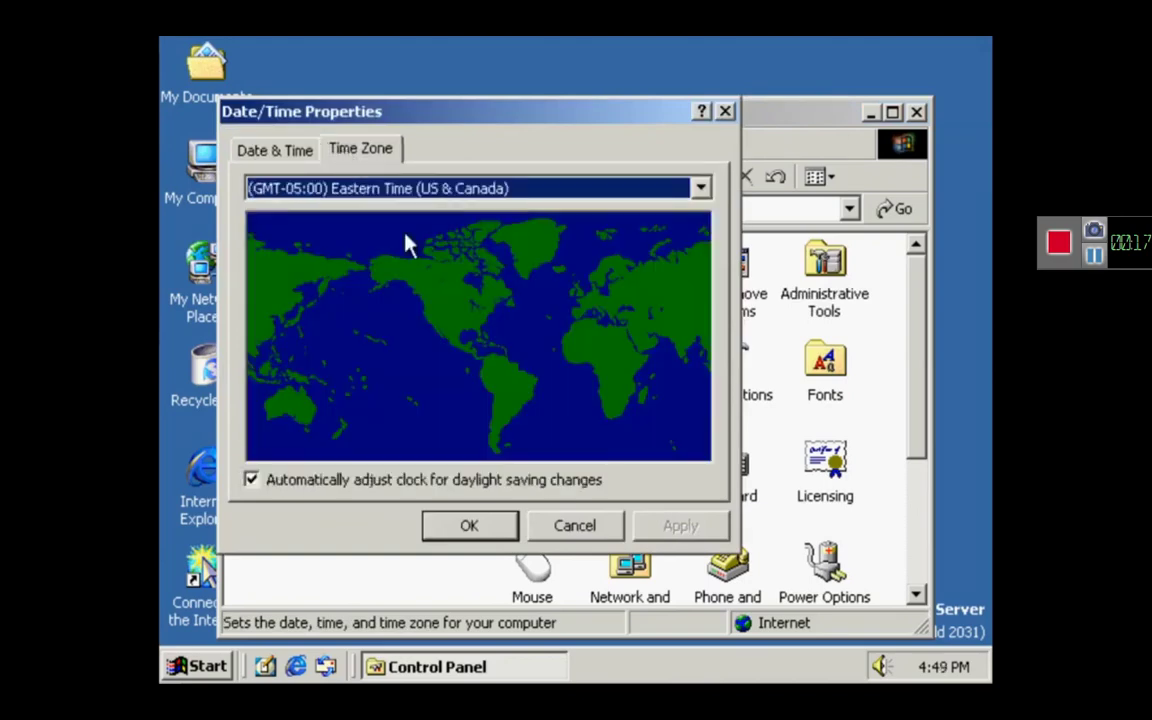
click(560, 528)
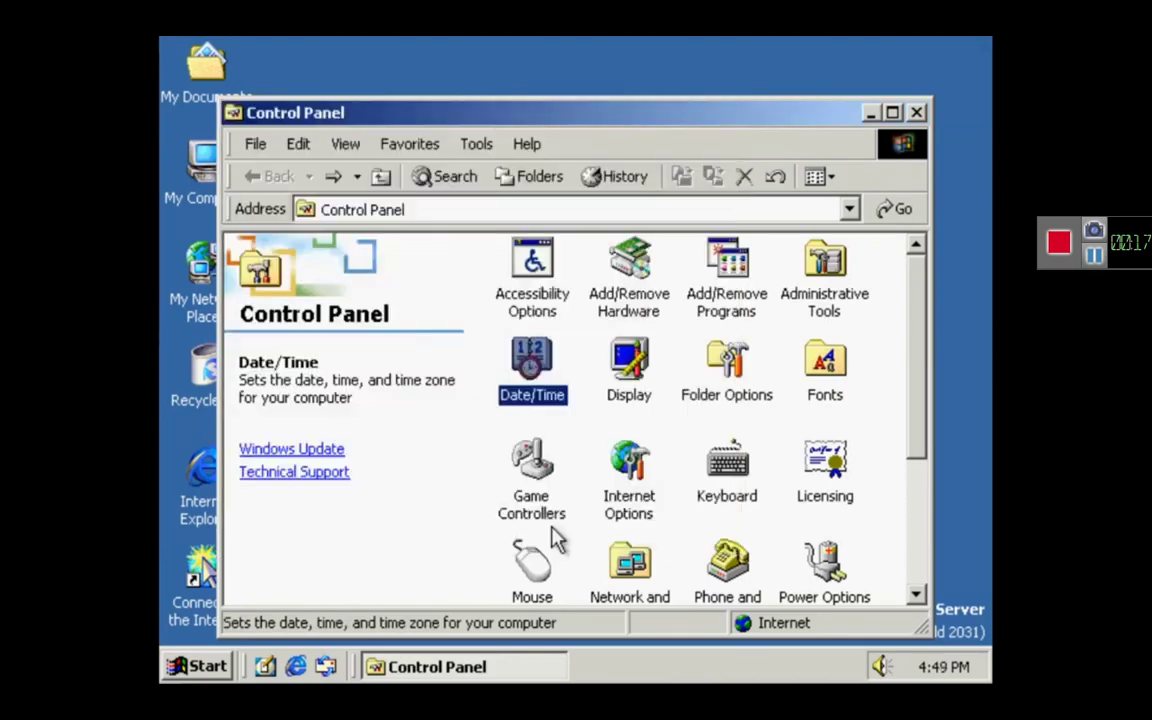
Open the Display properties from Control Panel and close them without changing anything
click(625, 374)
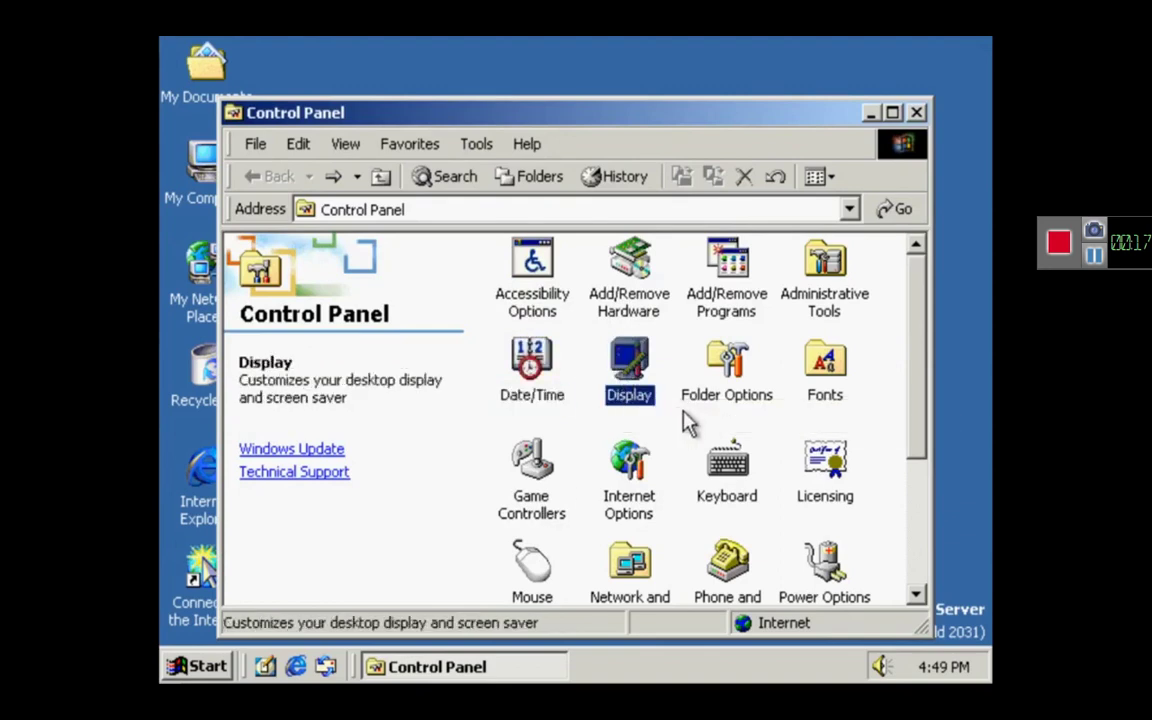
double_click(645, 390)
click(605, 612)
Open Folder Options from Control Panel and read through its General settings and the advanced View settings
click(730, 398)
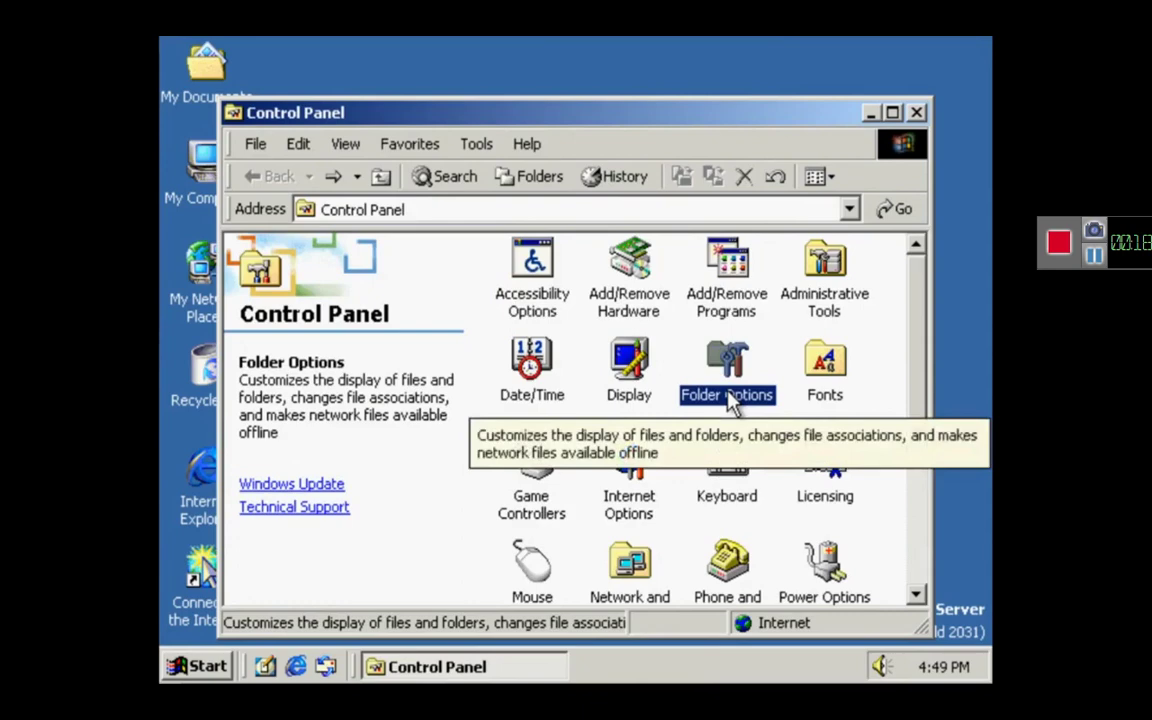
double_click(730, 396)
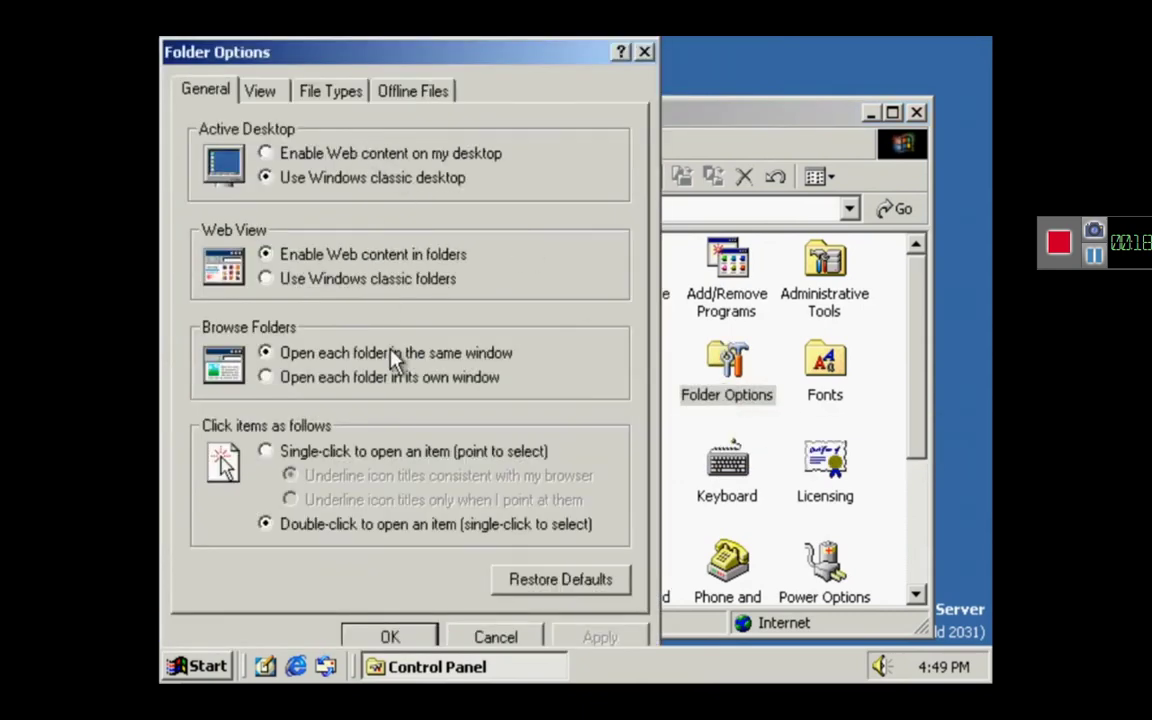
click(262, 91)
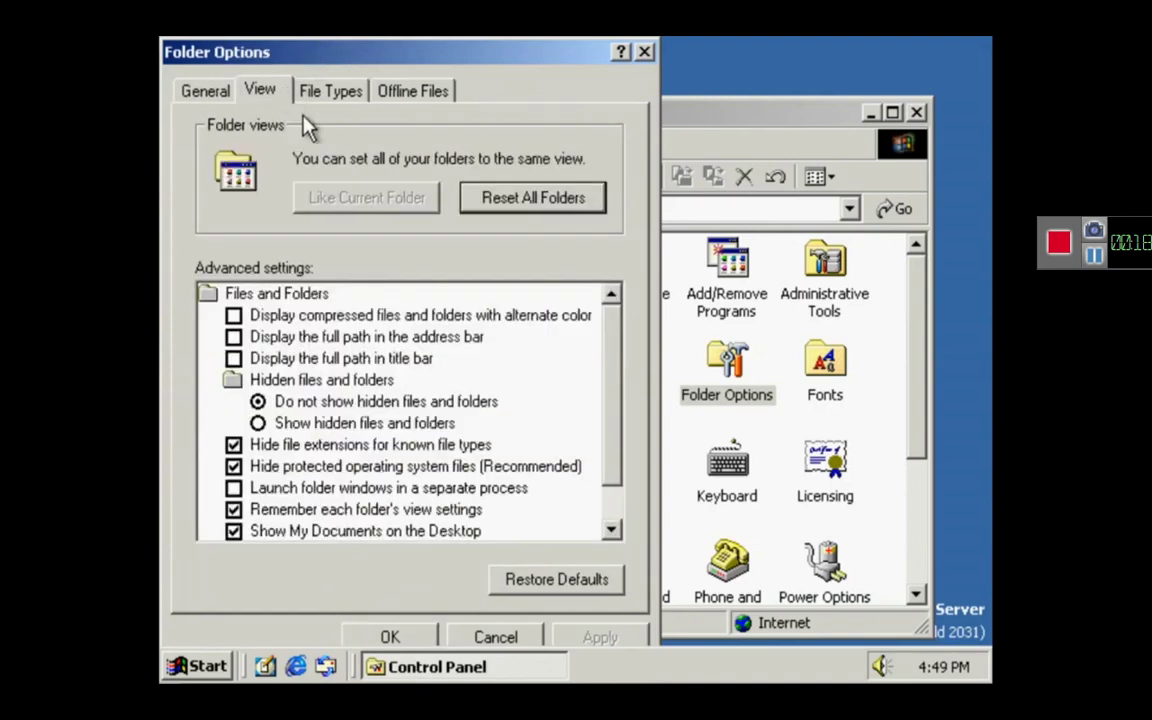
drag(614, 399, 621, 492)
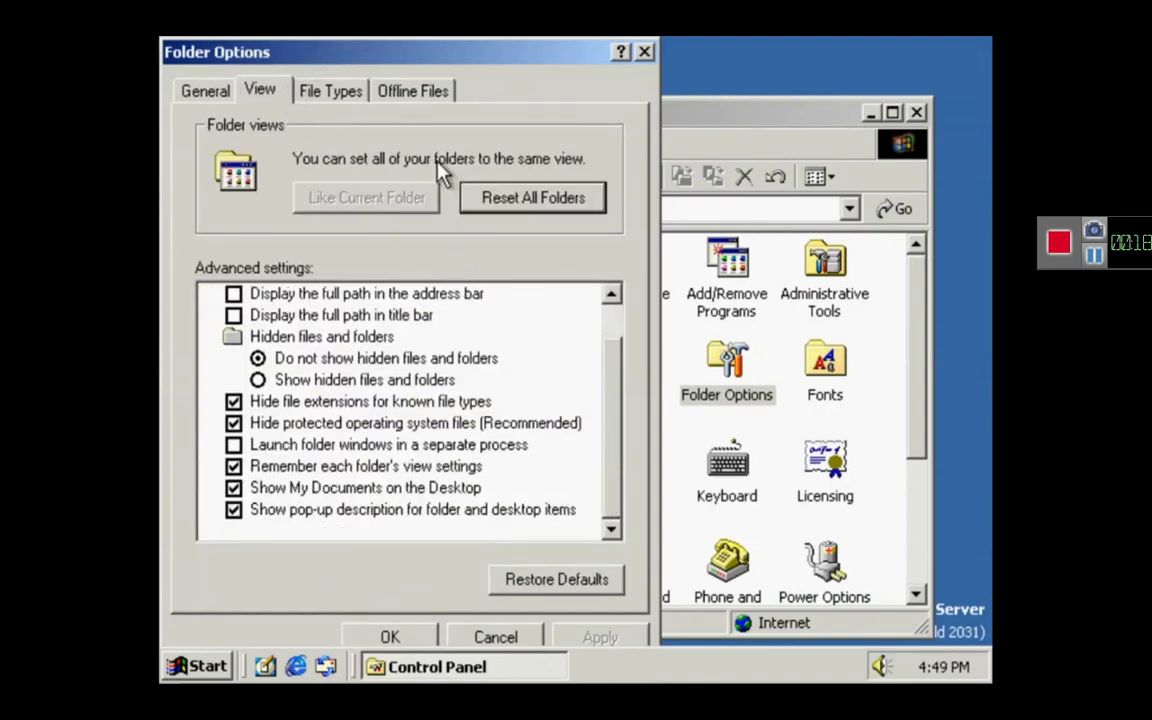
View the registered file types in Folder Options, browse the associated file types available for a new extension, and cancel its creation
click(347, 91)
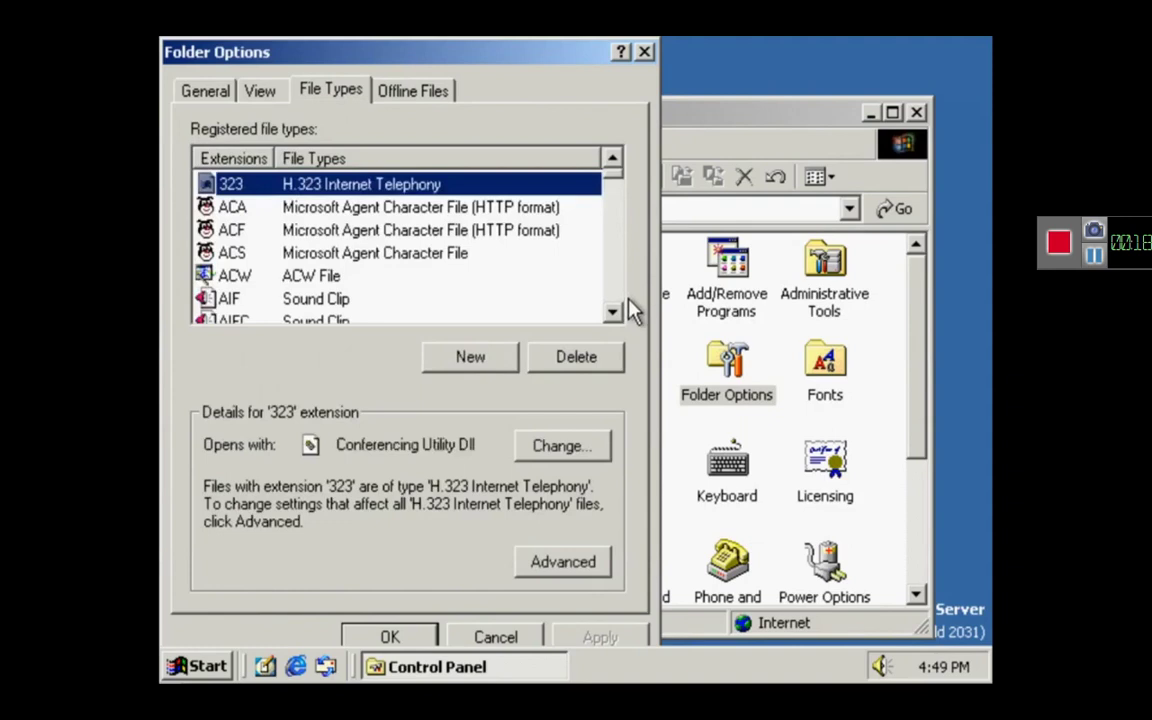
drag(614, 316, 614, 316)
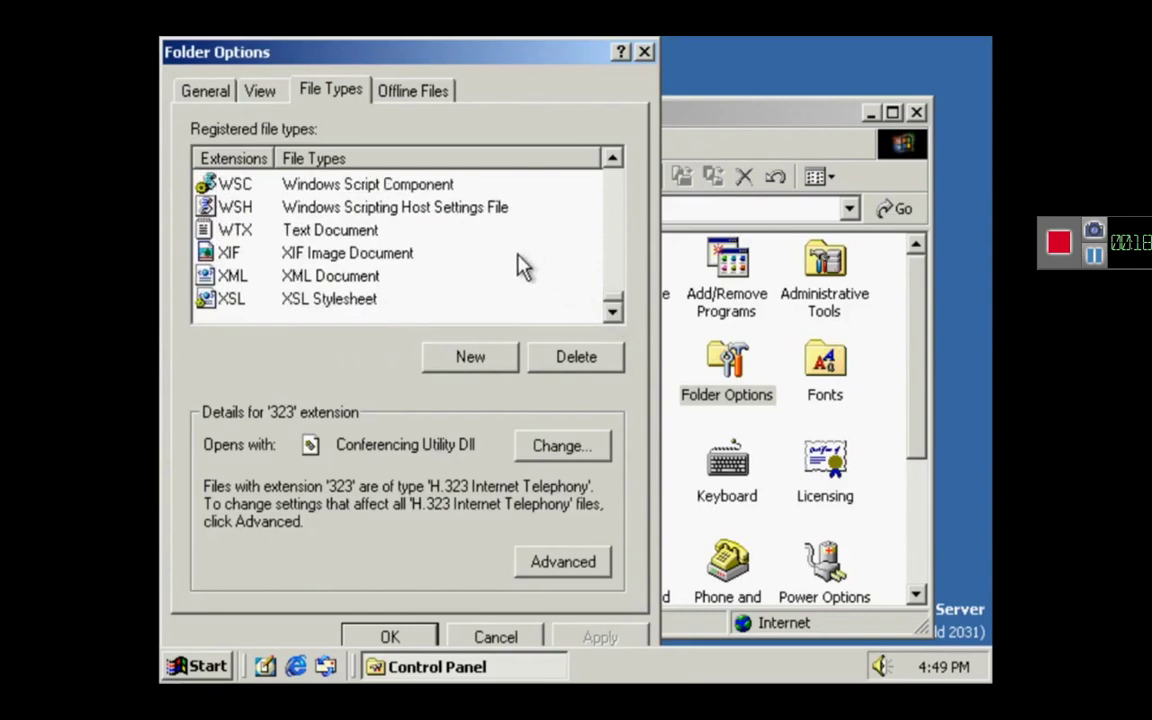
click(502, 358)
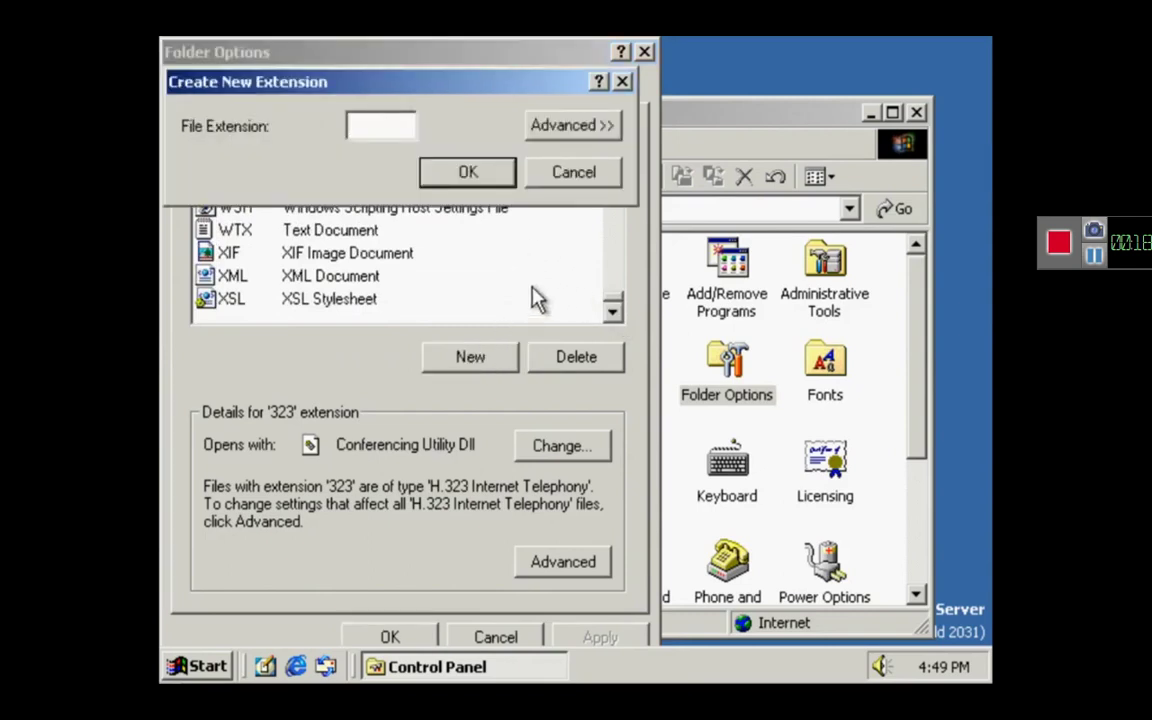
click(589, 122)
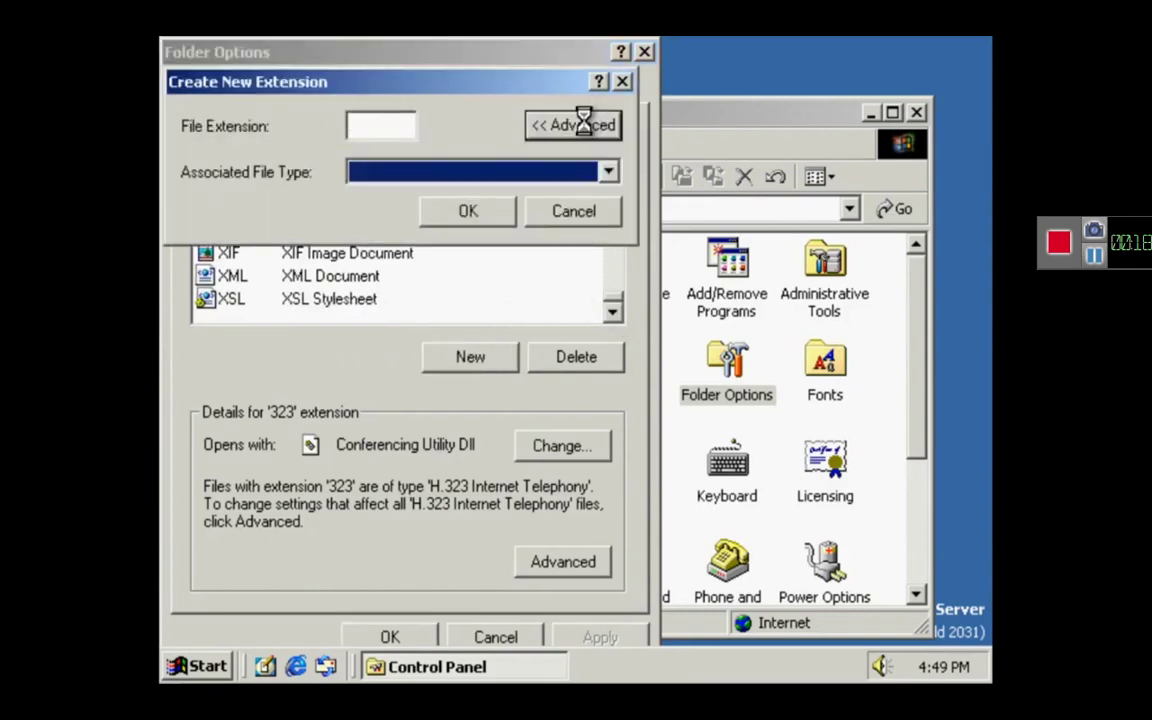
click(603, 172)
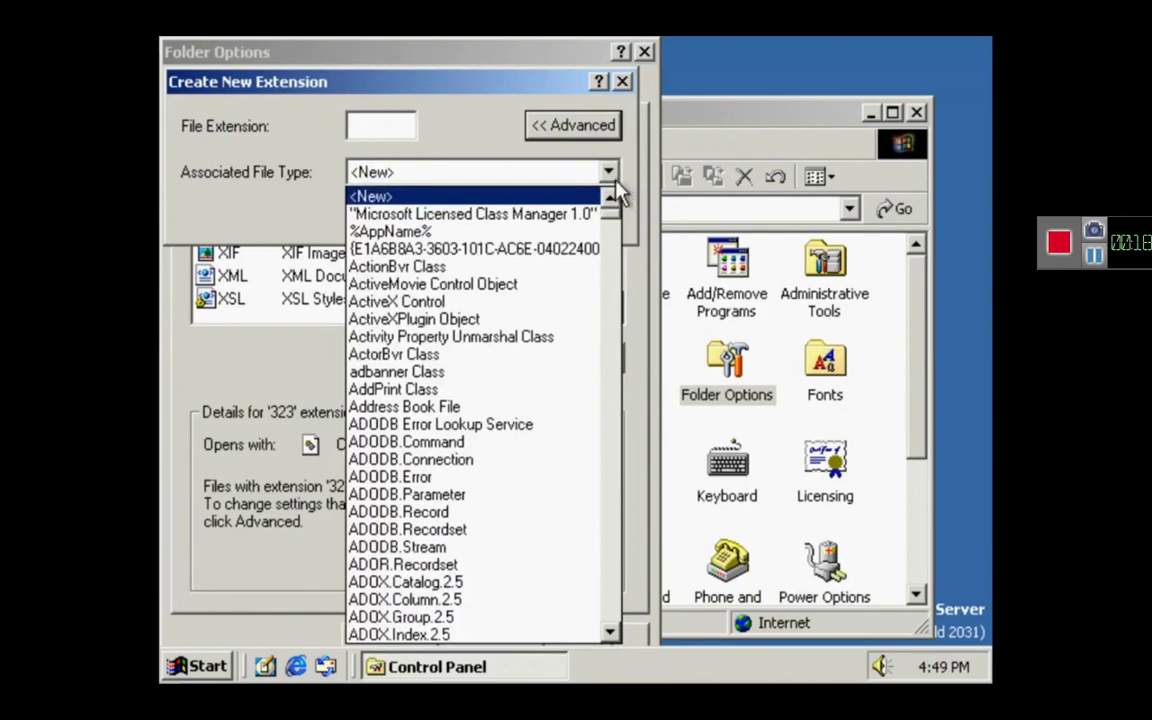
drag(616, 231, 613, 240)
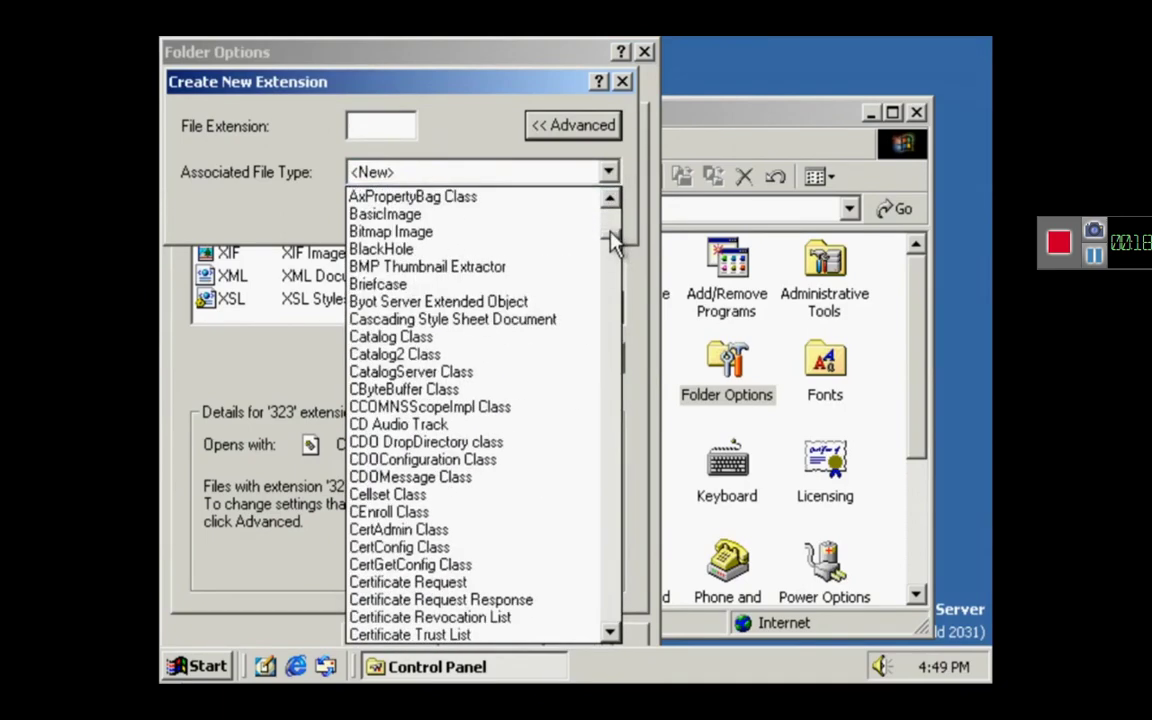
click(610, 635)
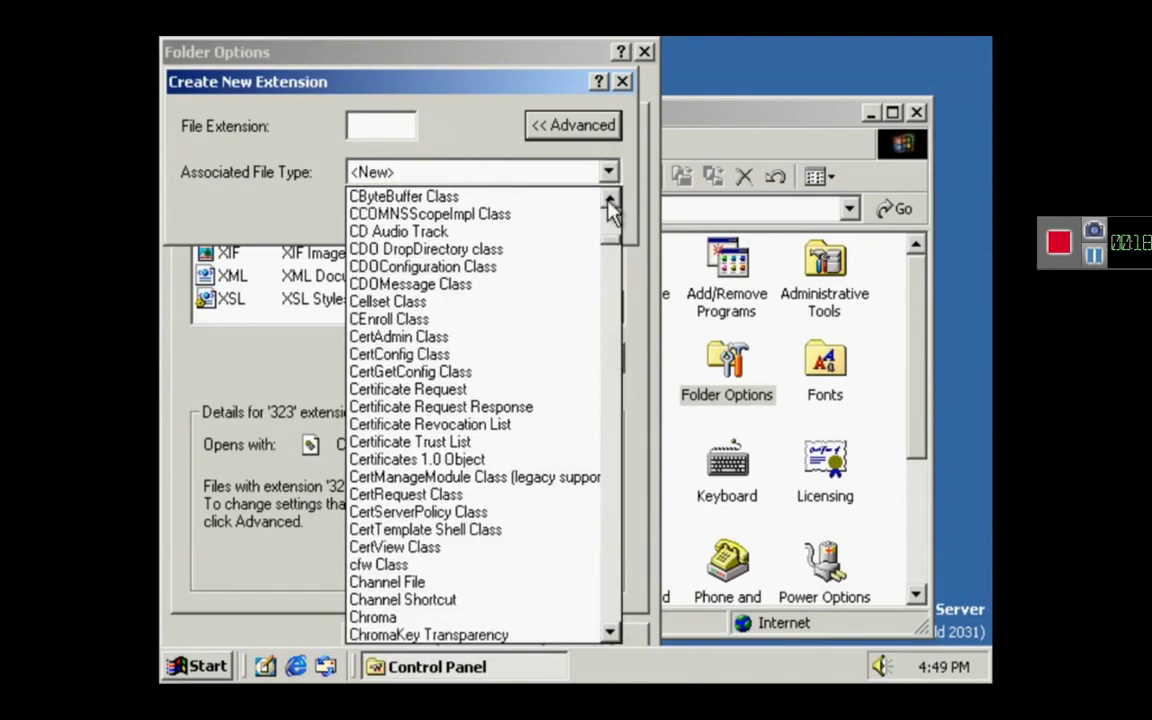
drag(613, 290, 614, 406)
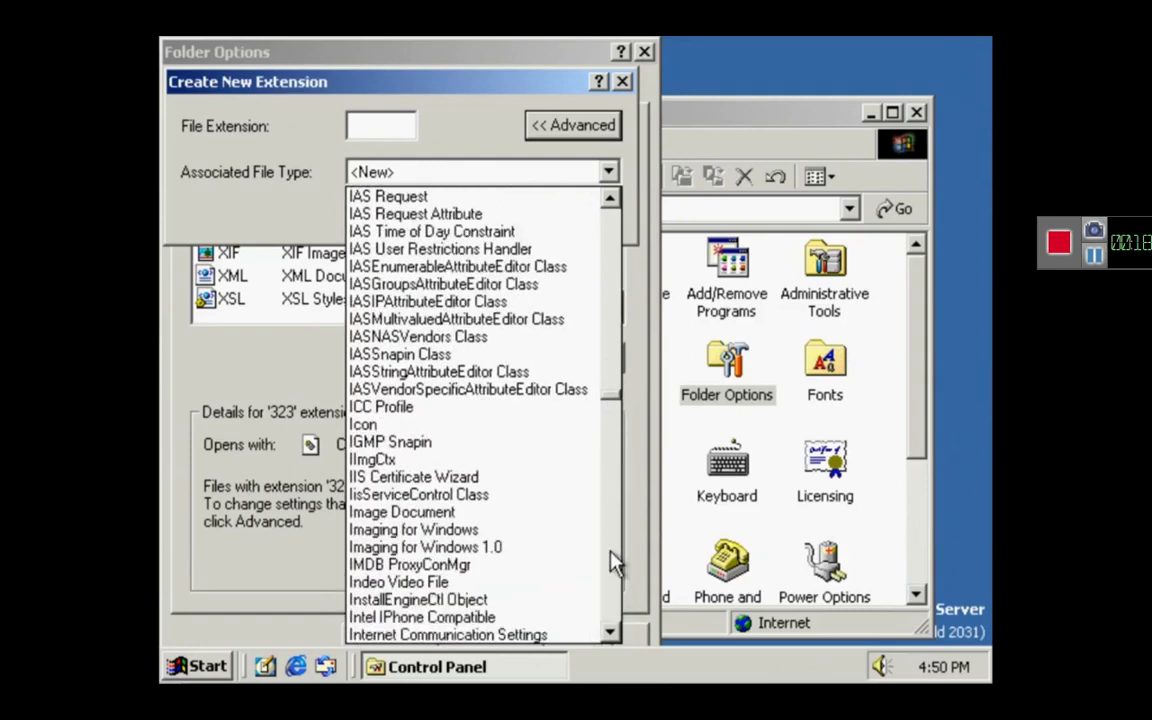
click(600, 601)
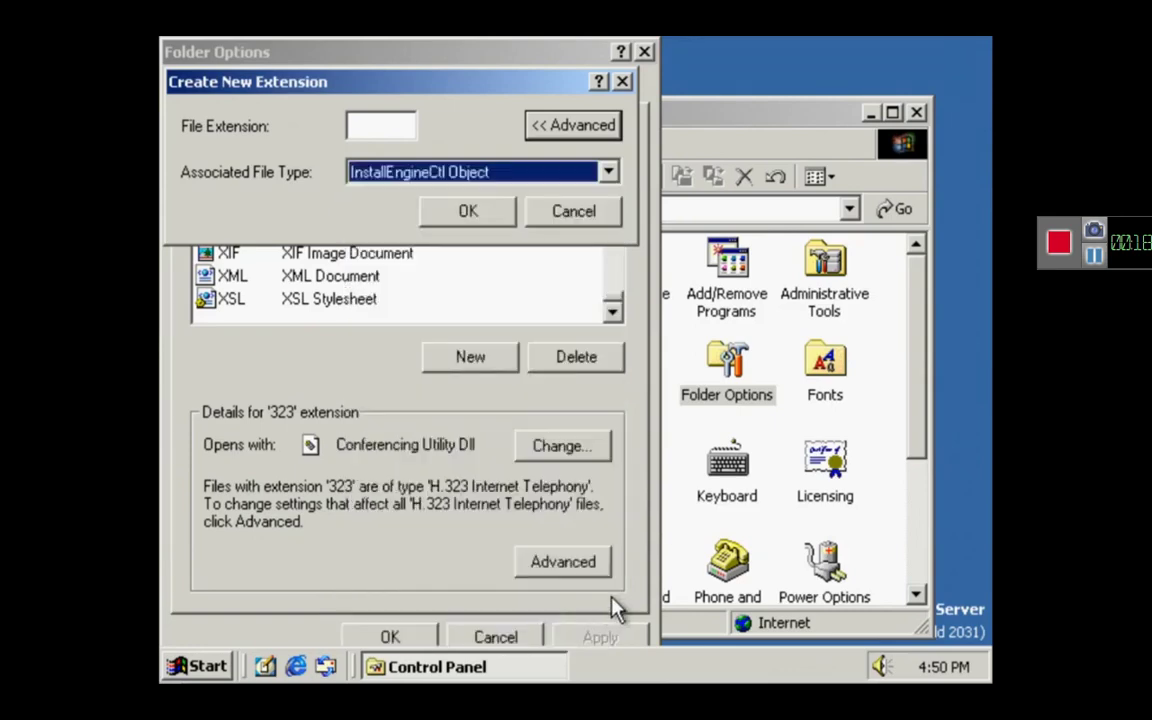
click(606, 214)
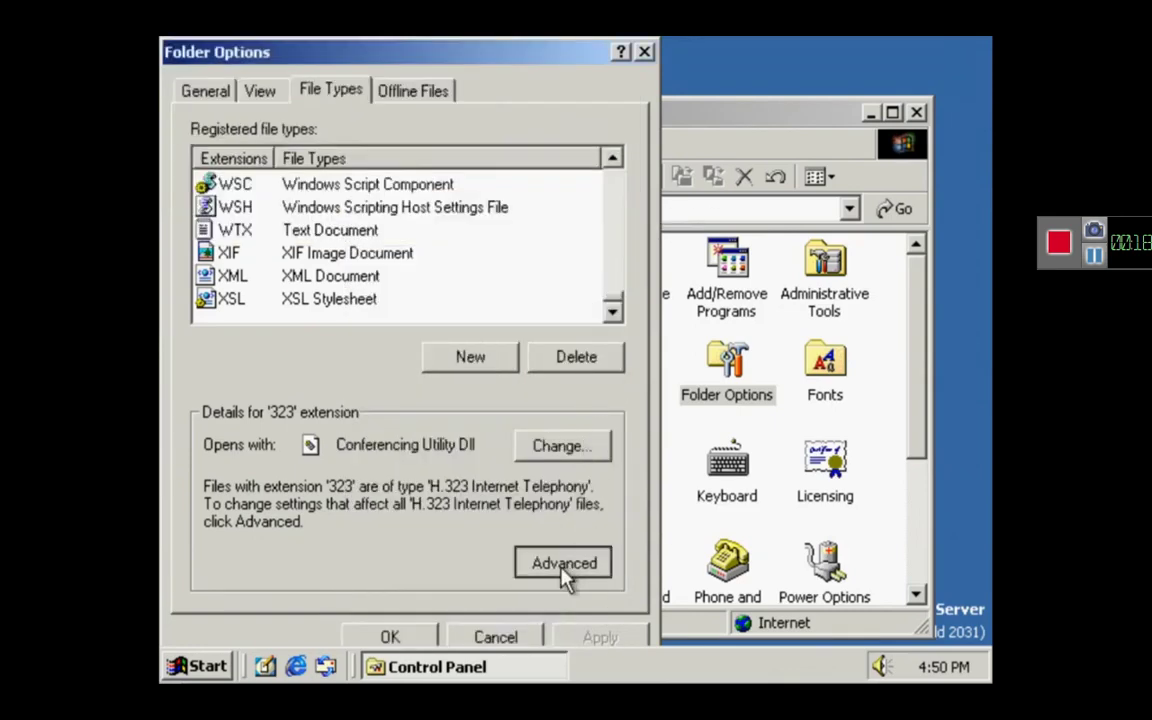
View the Open With programs for the 323 extension and the Offline Files settings, cancelling both Open With and Folder Options
click(563, 561)
click(600, 498)
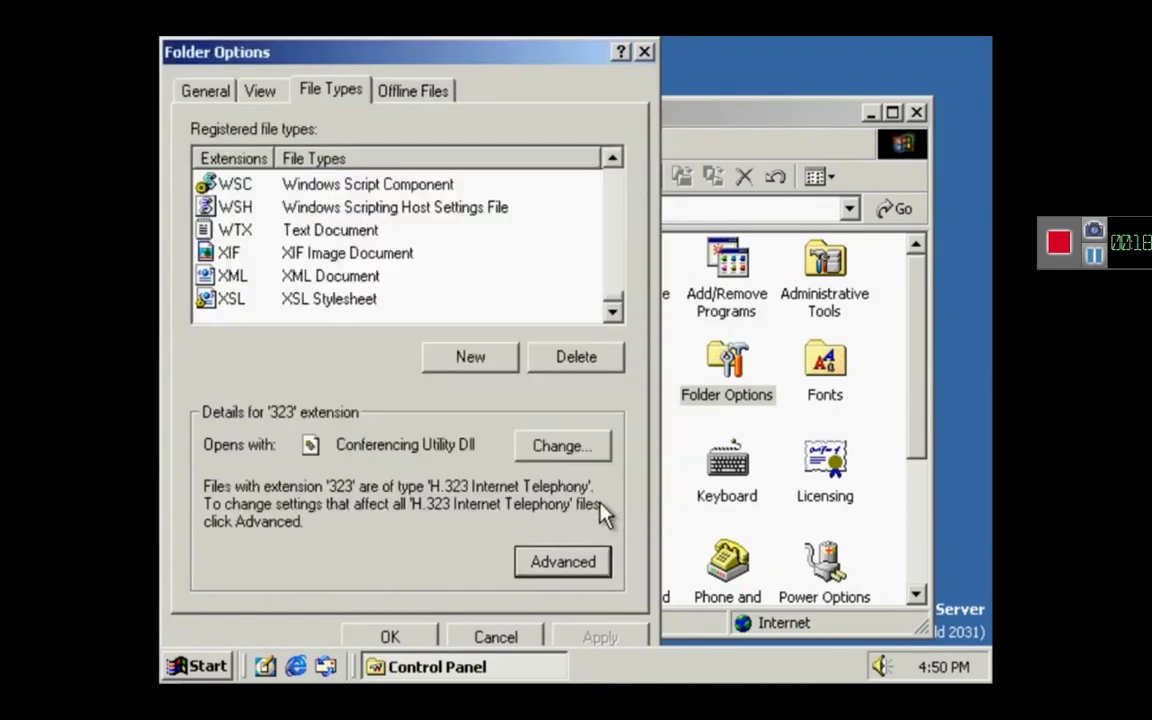
click(583, 448)
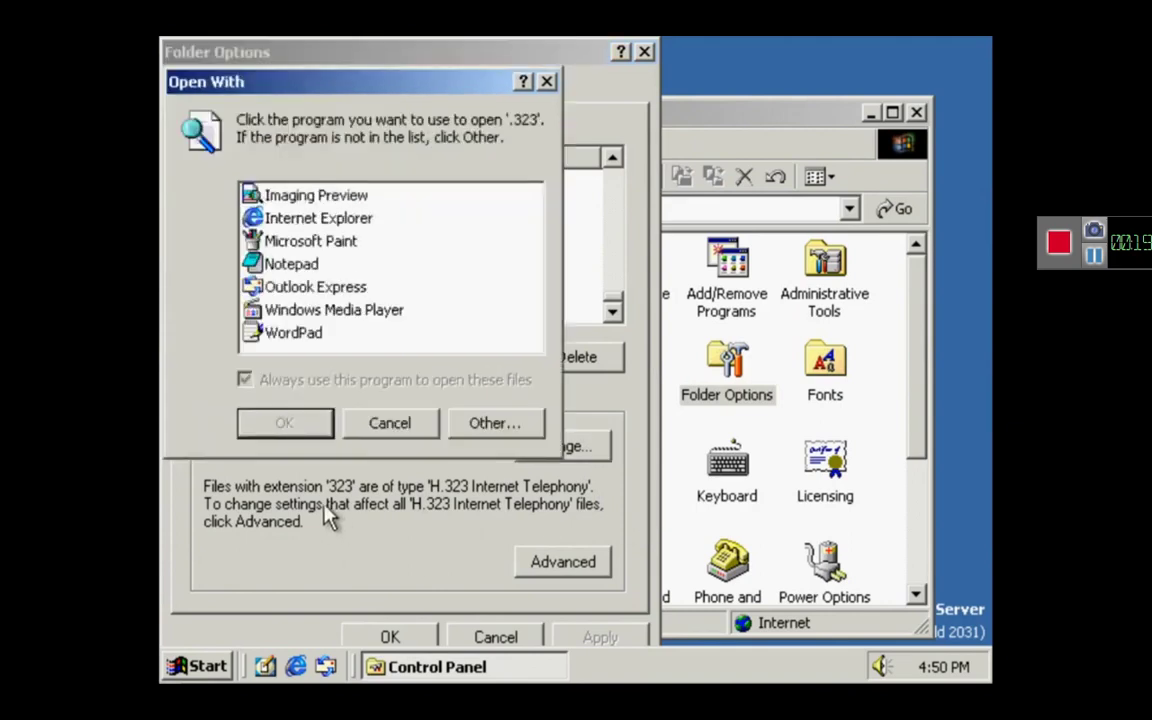
click(385, 422)
click(412, 91)
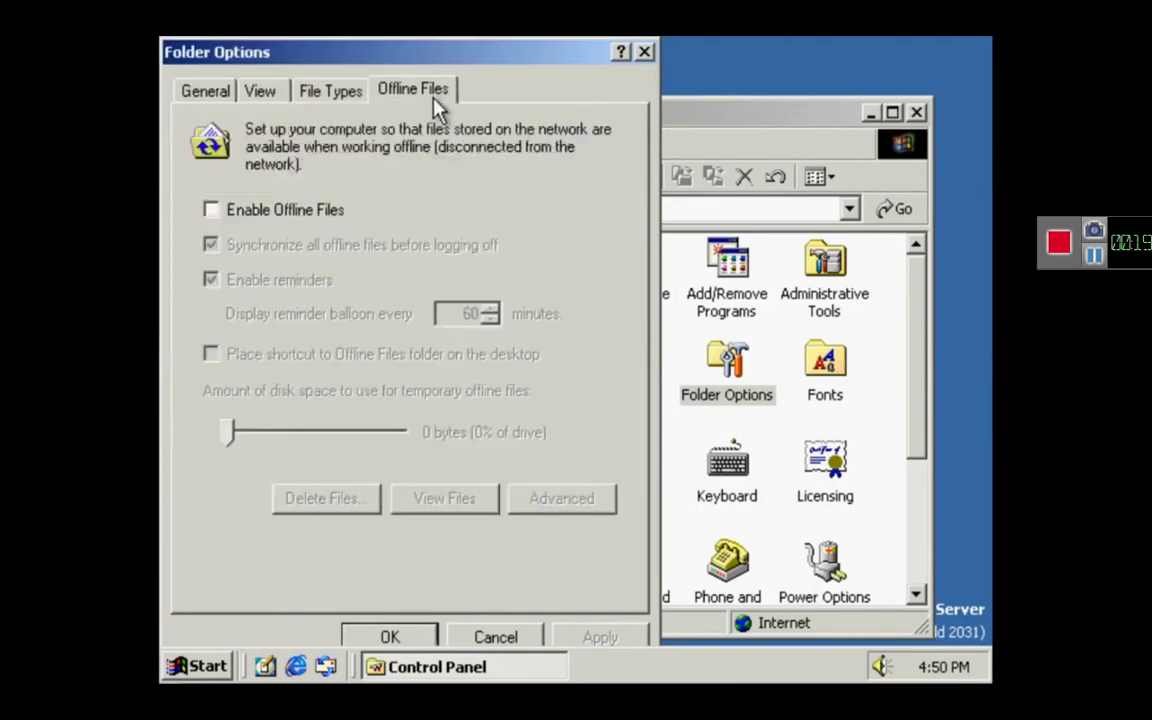
click(500, 636)
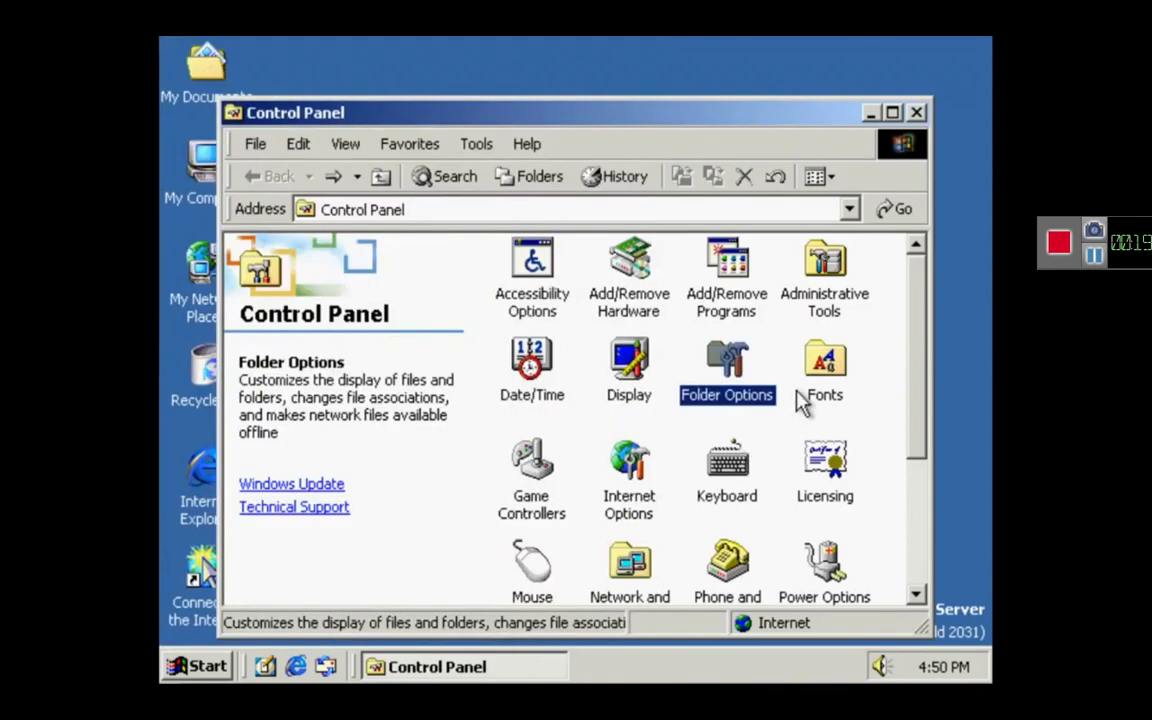
Open the Fonts folder from Control Panel, look through the installed fonts, and return to Control Panel
double_click(826, 380)
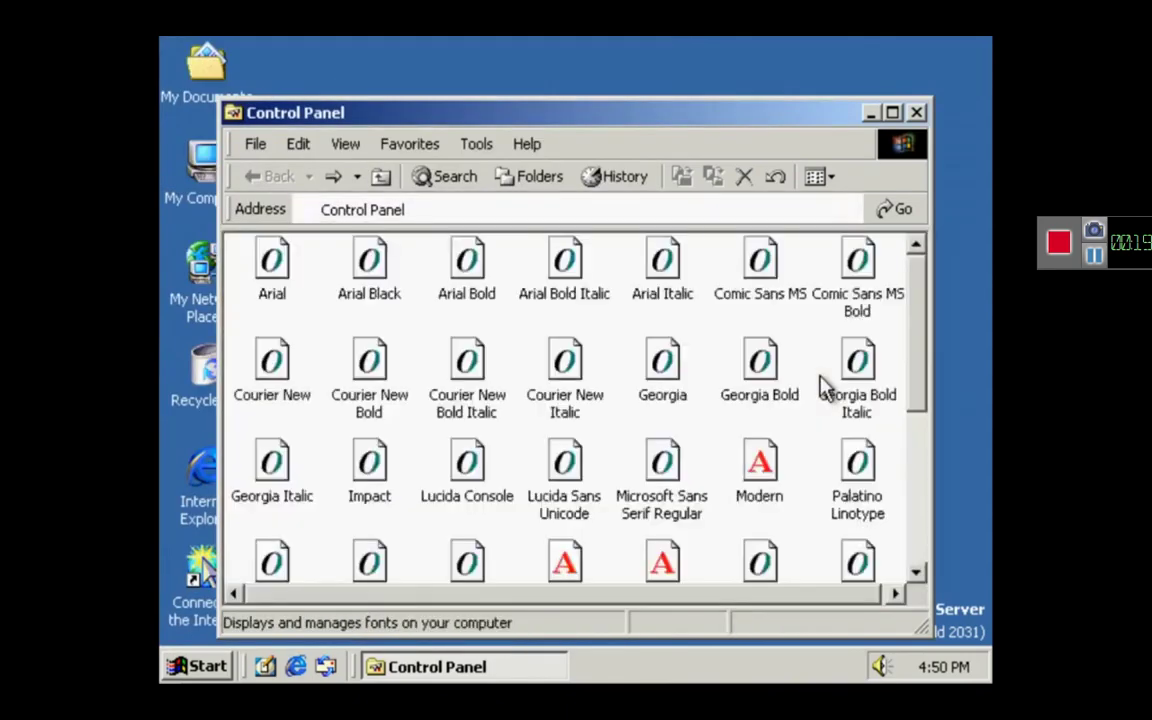
drag(925, 375, 918, 540)
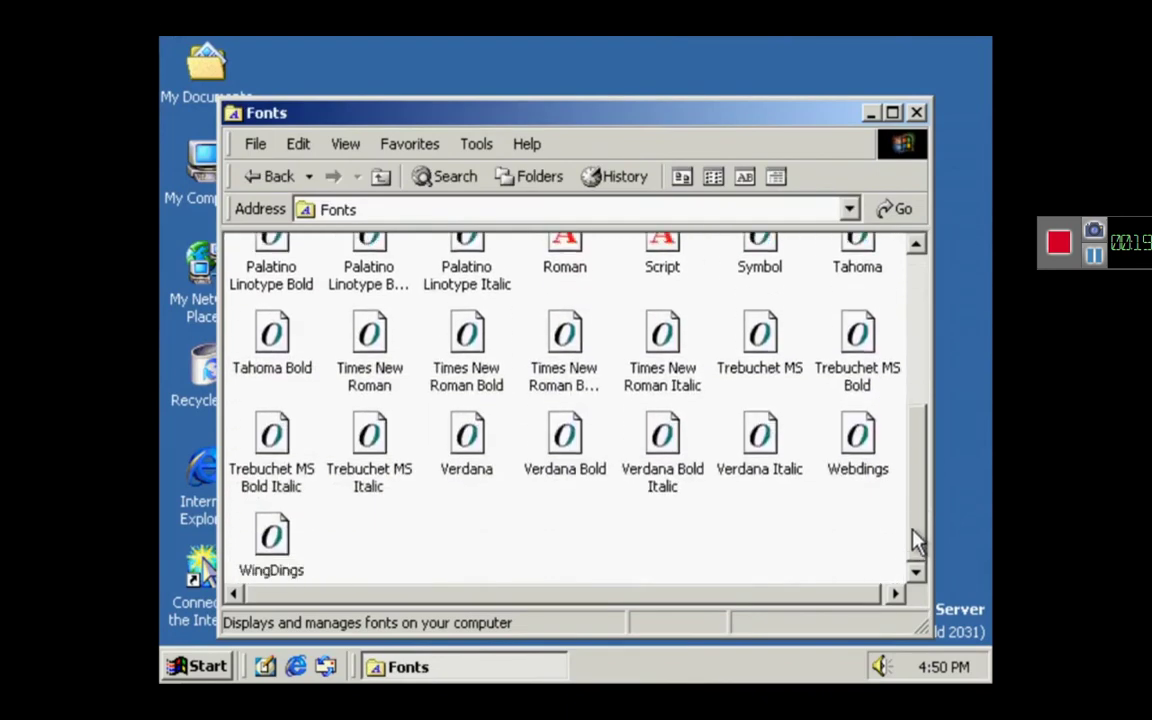
click(262, 180)
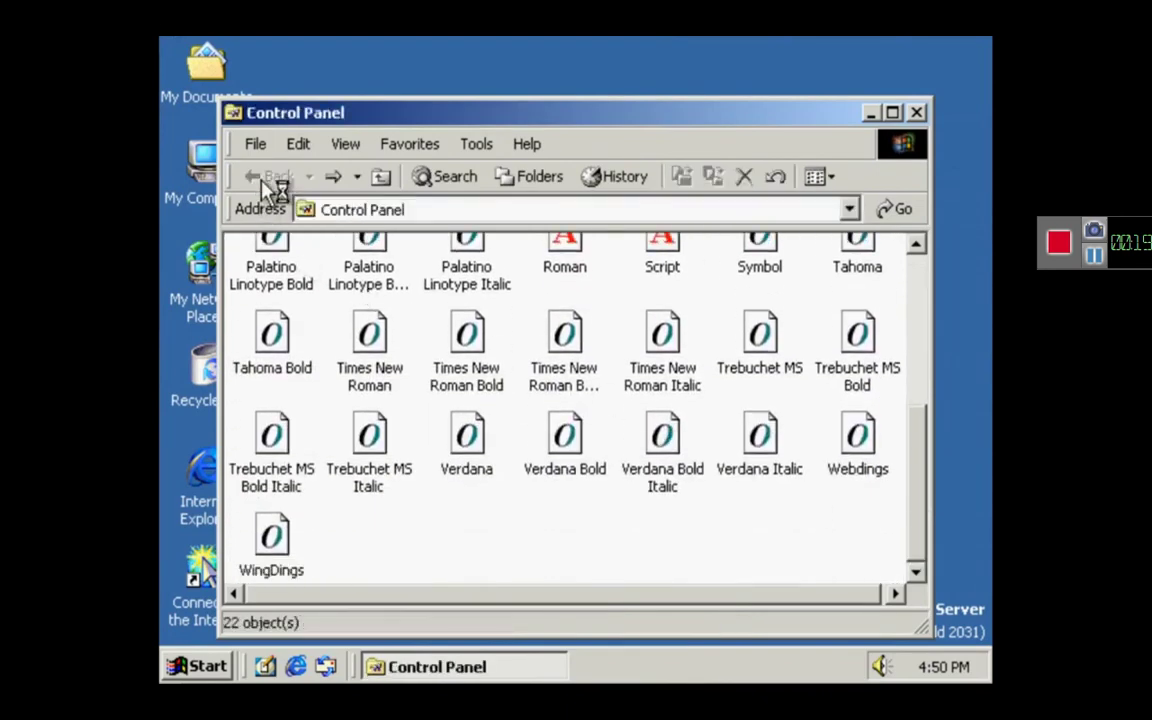
In Game Controllers, view the controllers available to add and the custom controller options, and start adding another controller
click(522, 490)
double_click(521, 487)
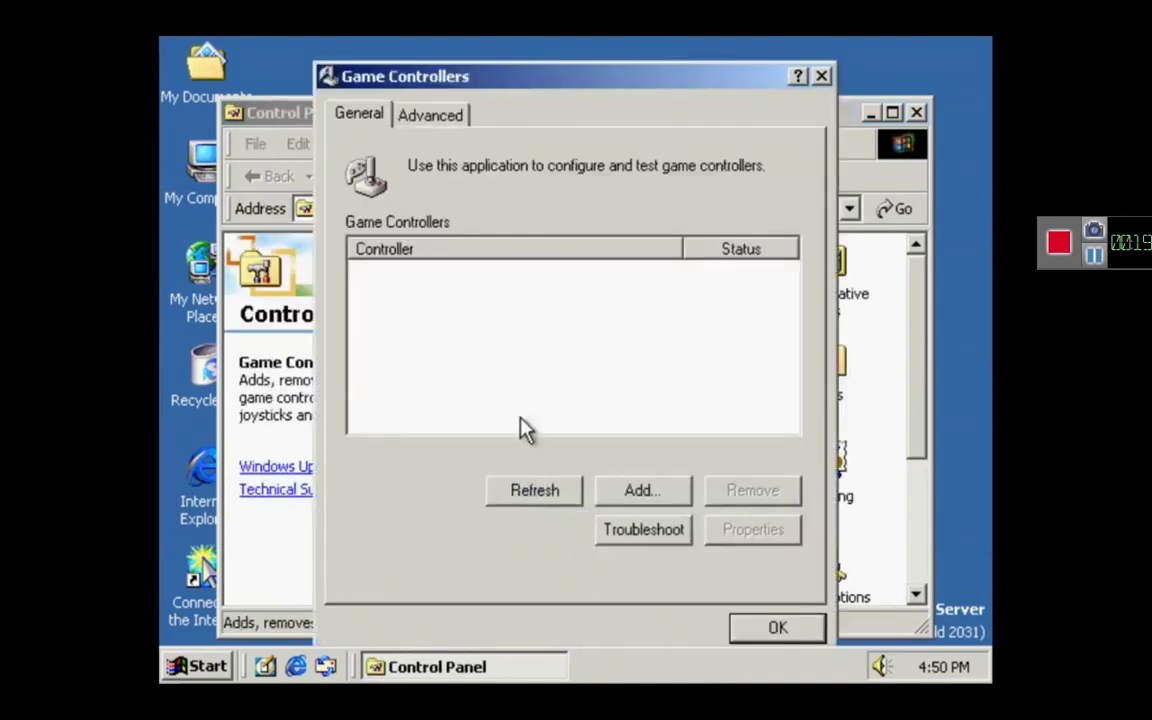
click(617, 490)
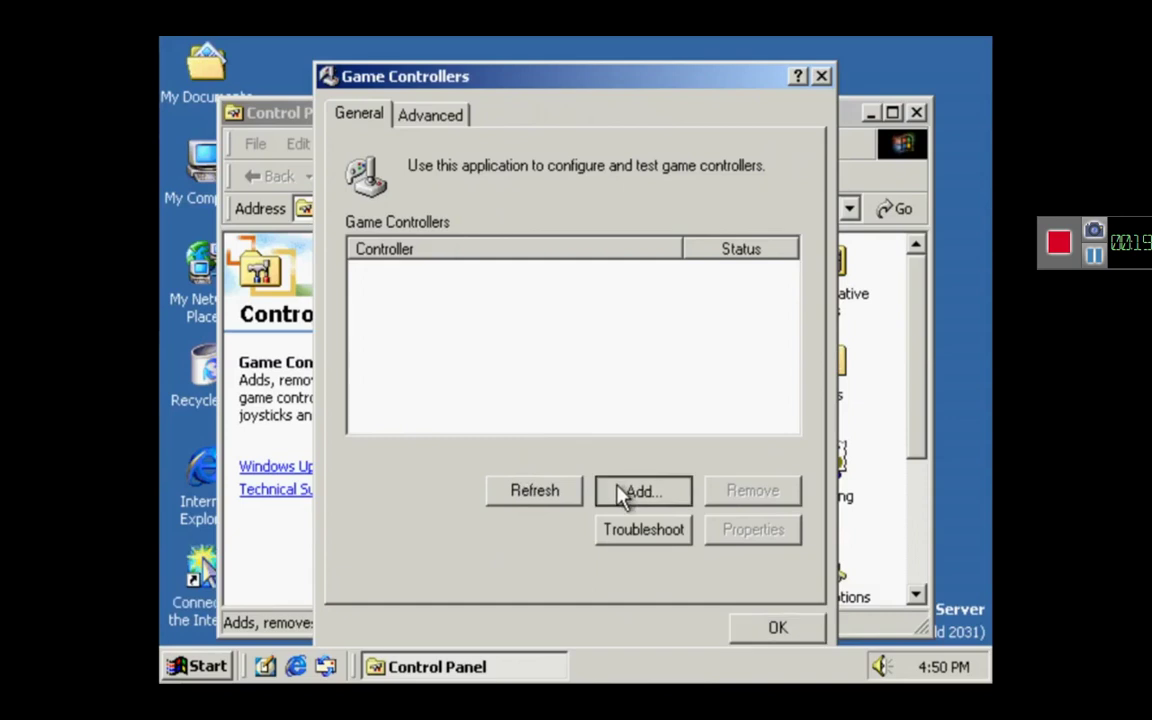
drag(818, 250, 812, 319)
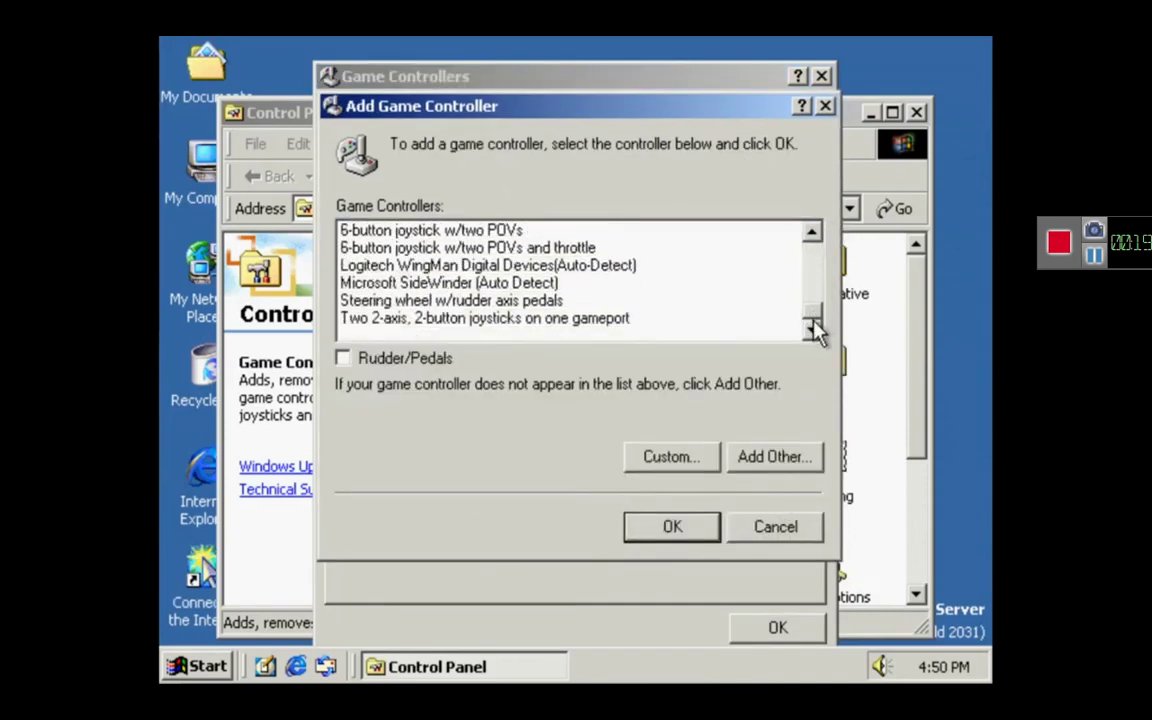
click(703, 457)
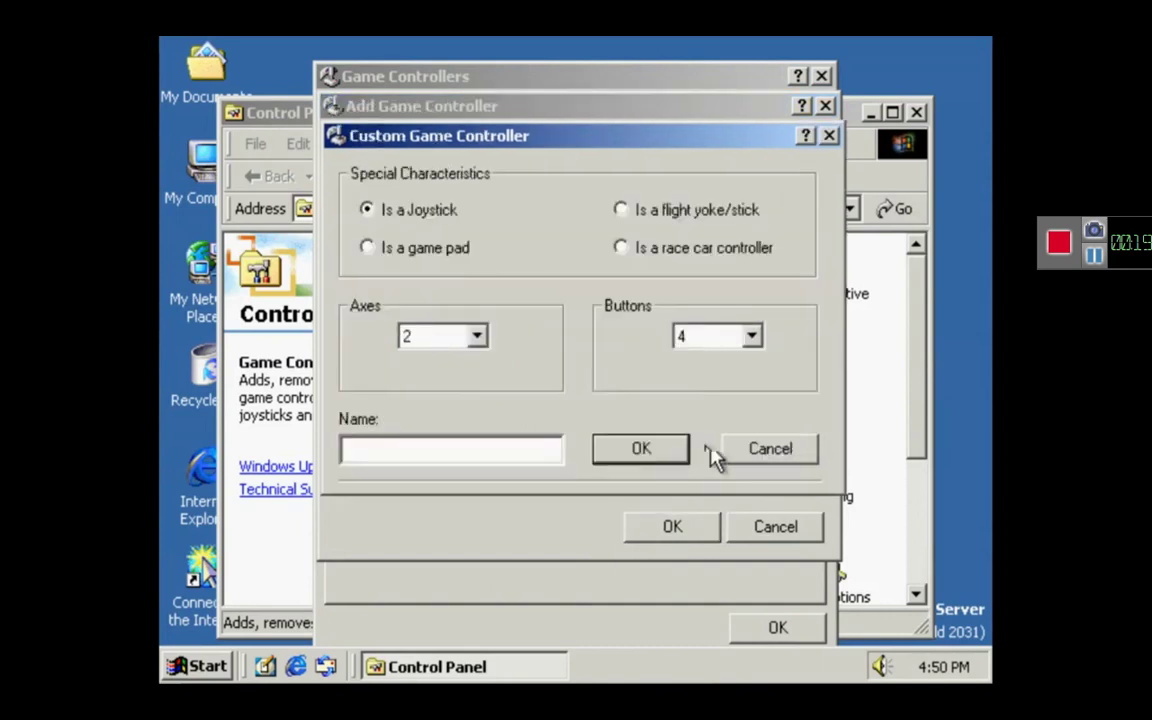
click(780, 450)
click(787, 458)
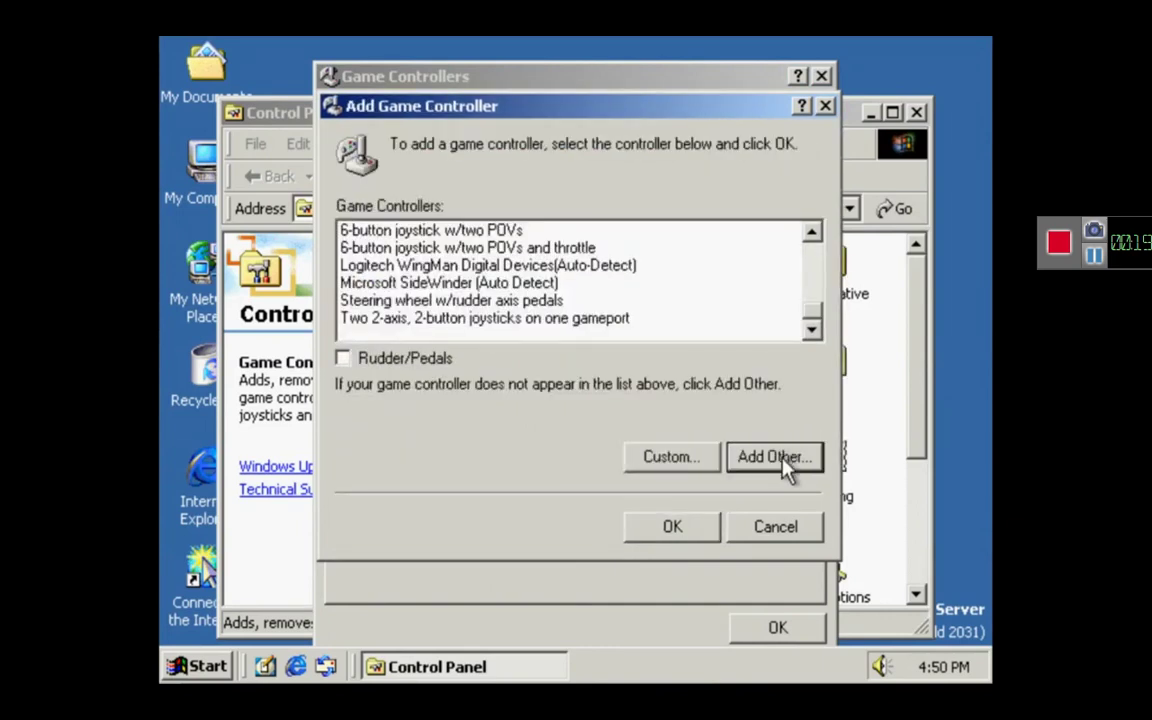
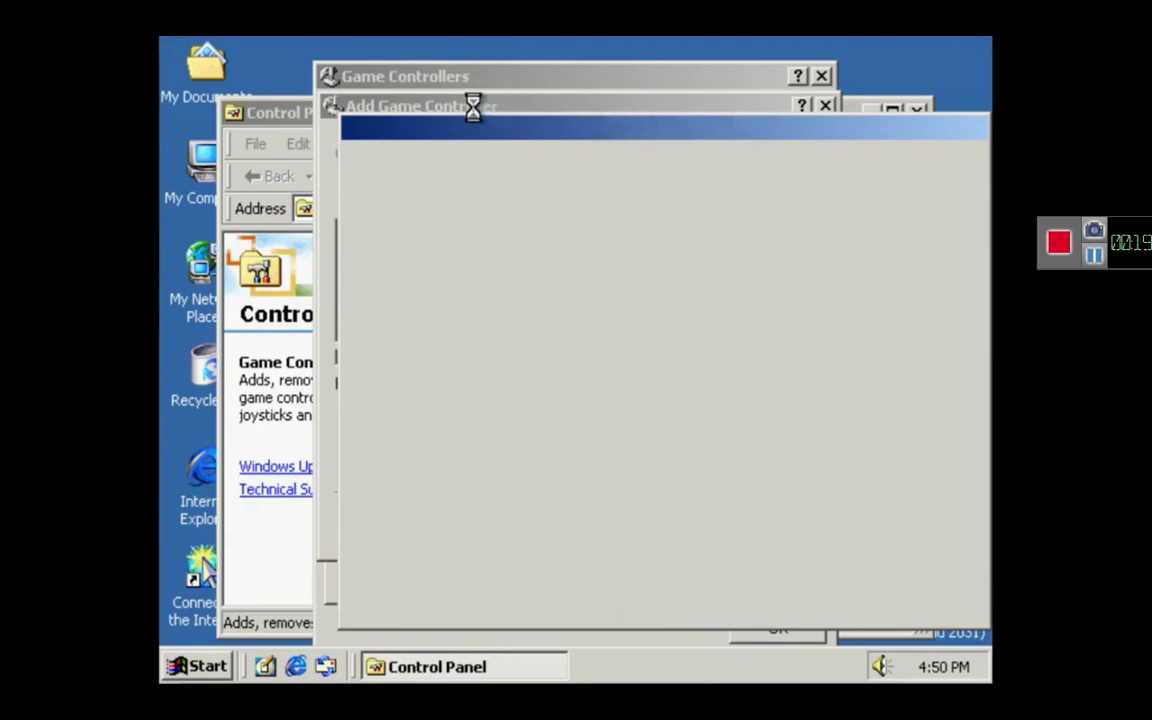
Open Task Manager, look over the running processes, and end the Control Panel task
right_click(625, 675)
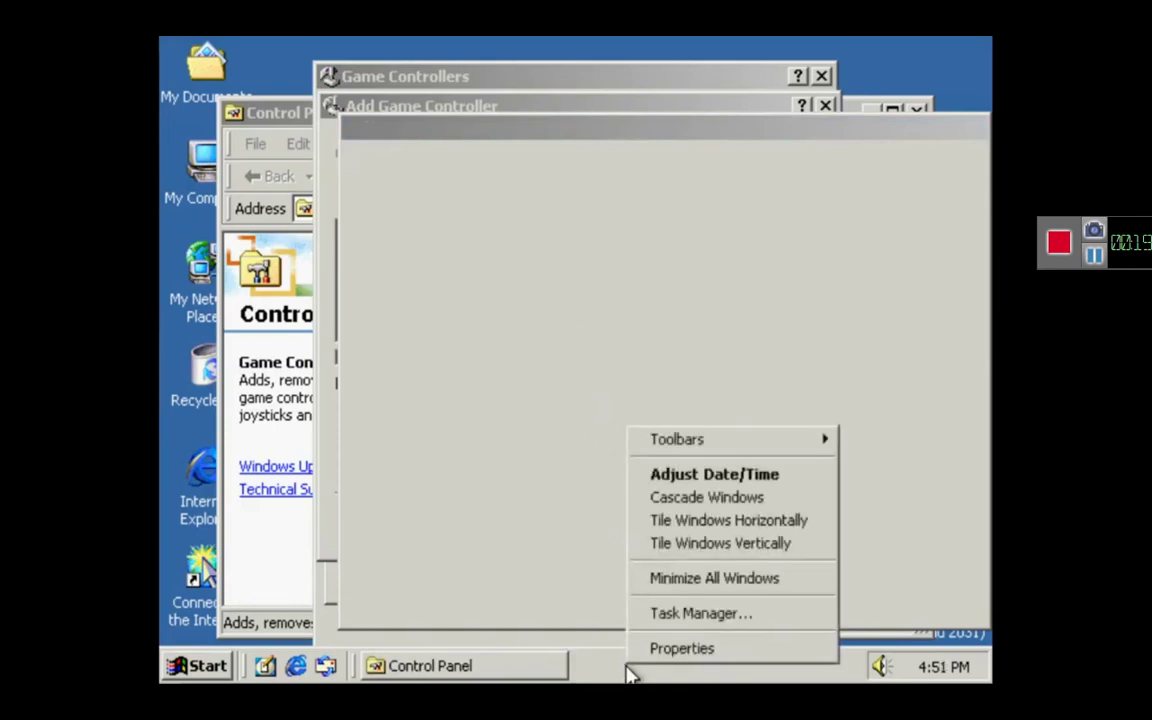
click(560, 507)
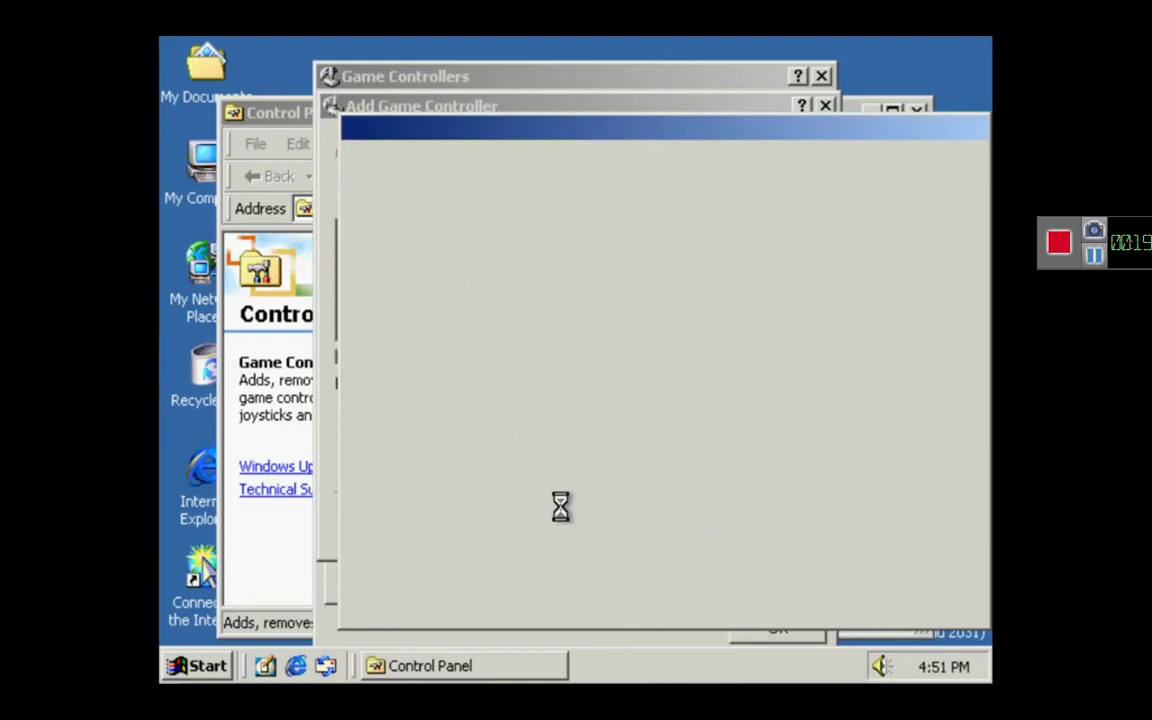
right_click(618, 676)
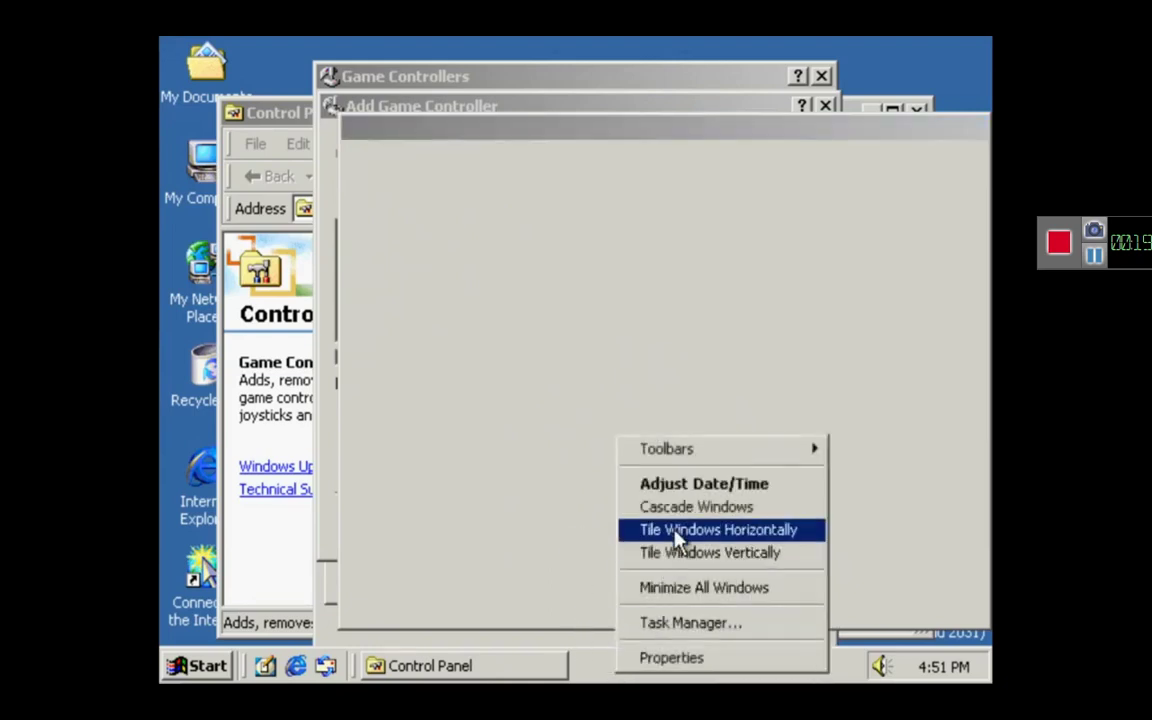
click(697, 621)
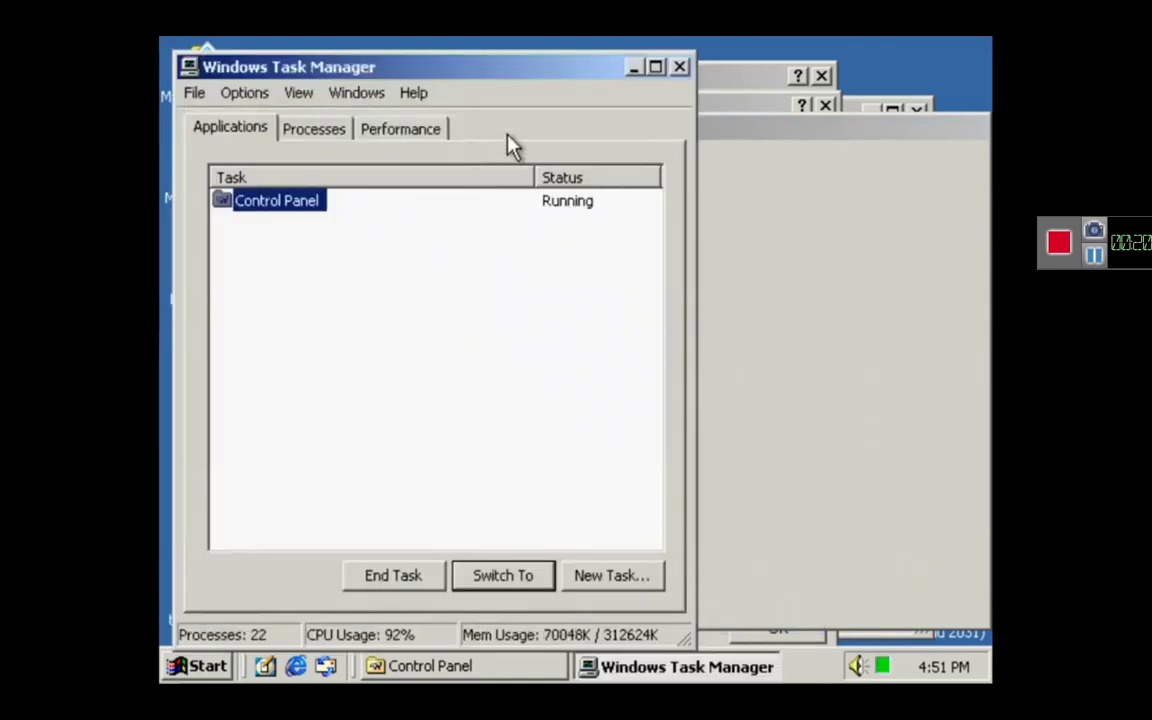
drag(531, 82, 418, 157)
click(218, 205)
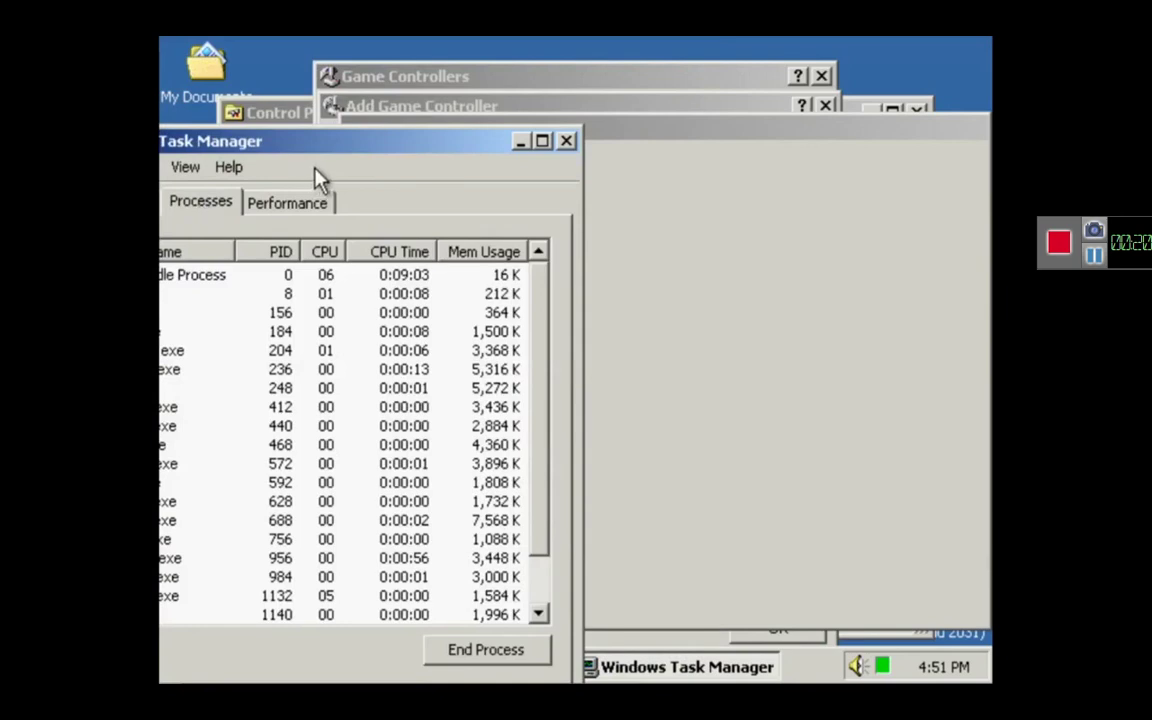
drag(352, 148, 434, 85)
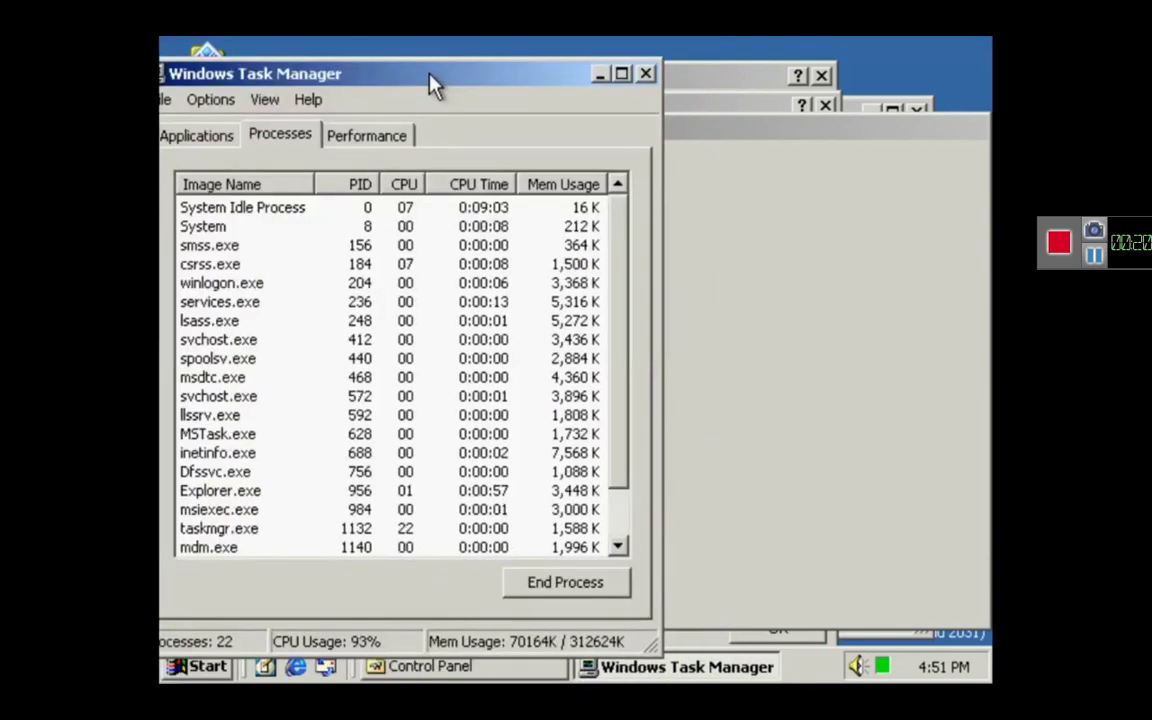
click(190, 143)
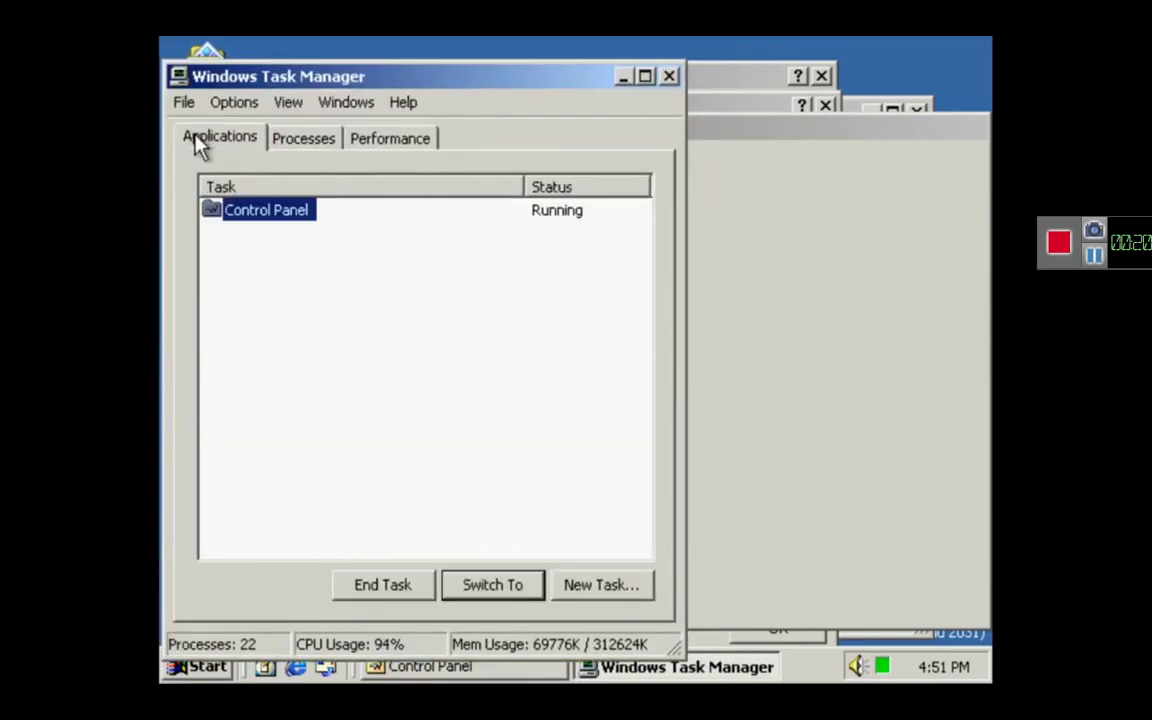
click(382, 586)
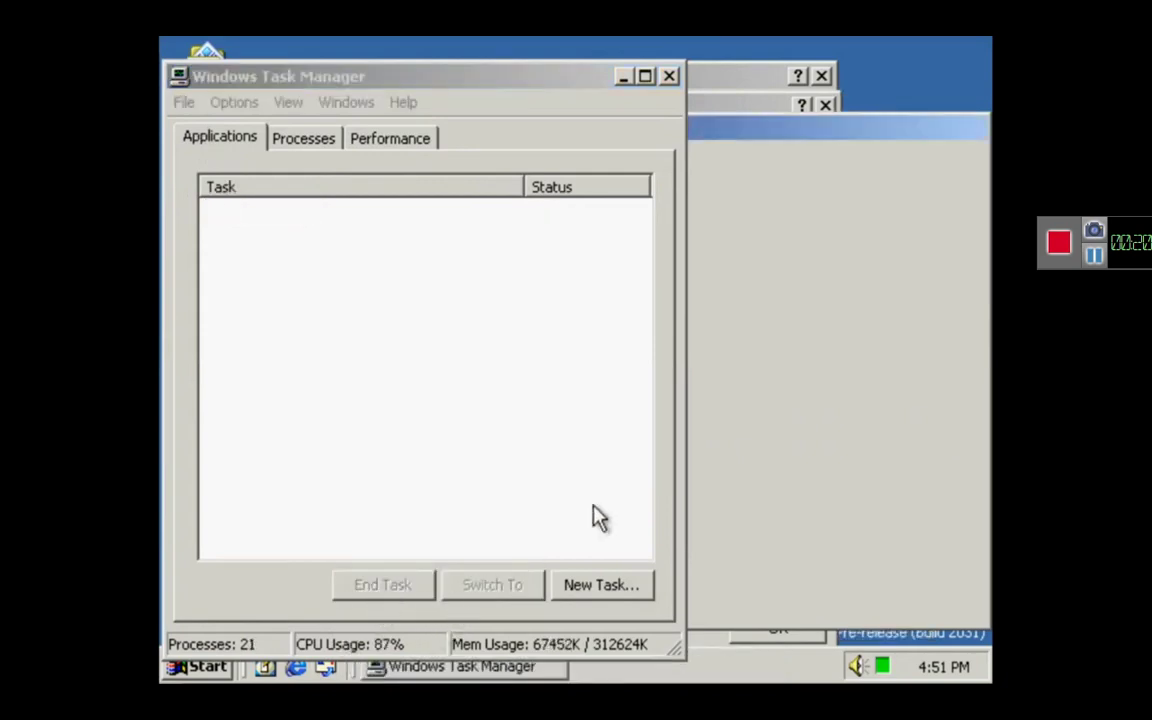
List the running processes in Task Manager and sort them by CPU usage
click(318, 145)
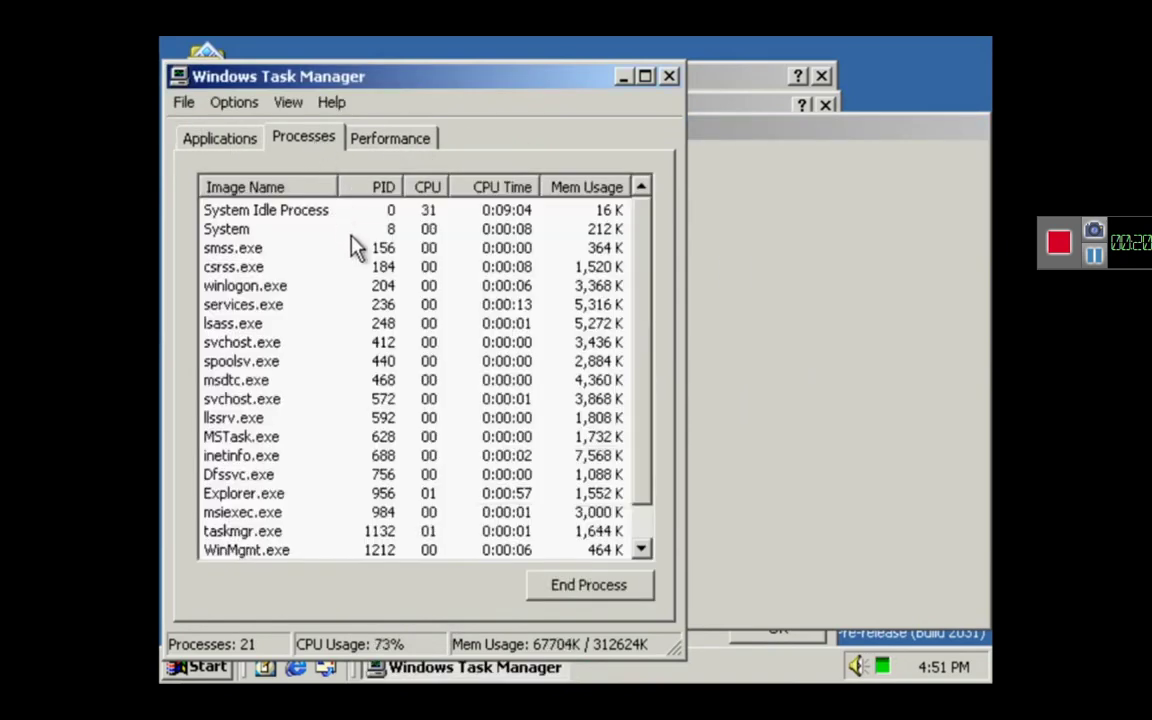
click(427, 188)
click(751, 257)
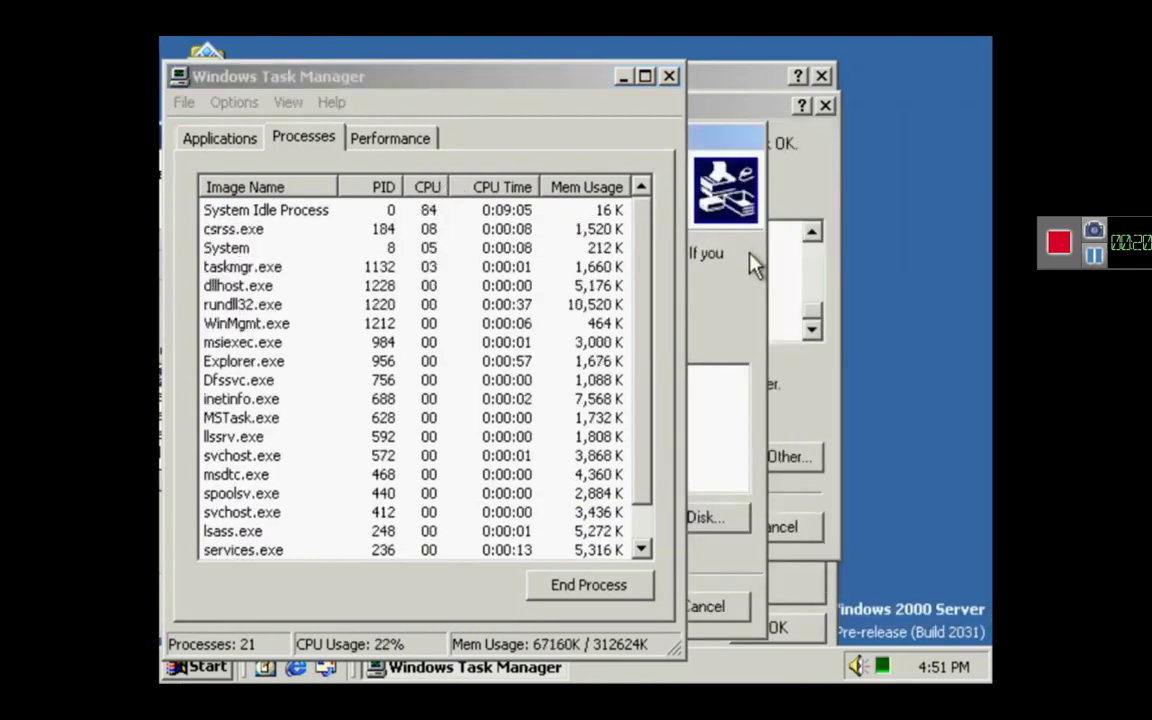
Close Task Manager and move the Select a Device Driver wizard fully into view
click(669, 76)
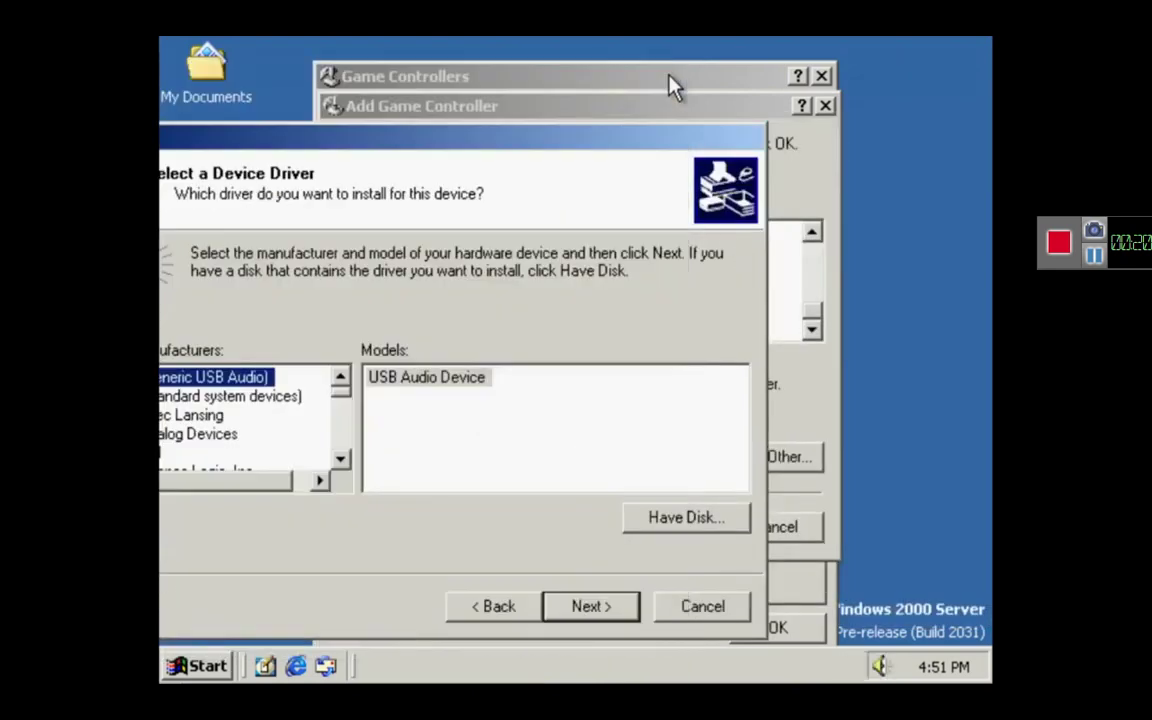
drag(543, 141, 654, 124)
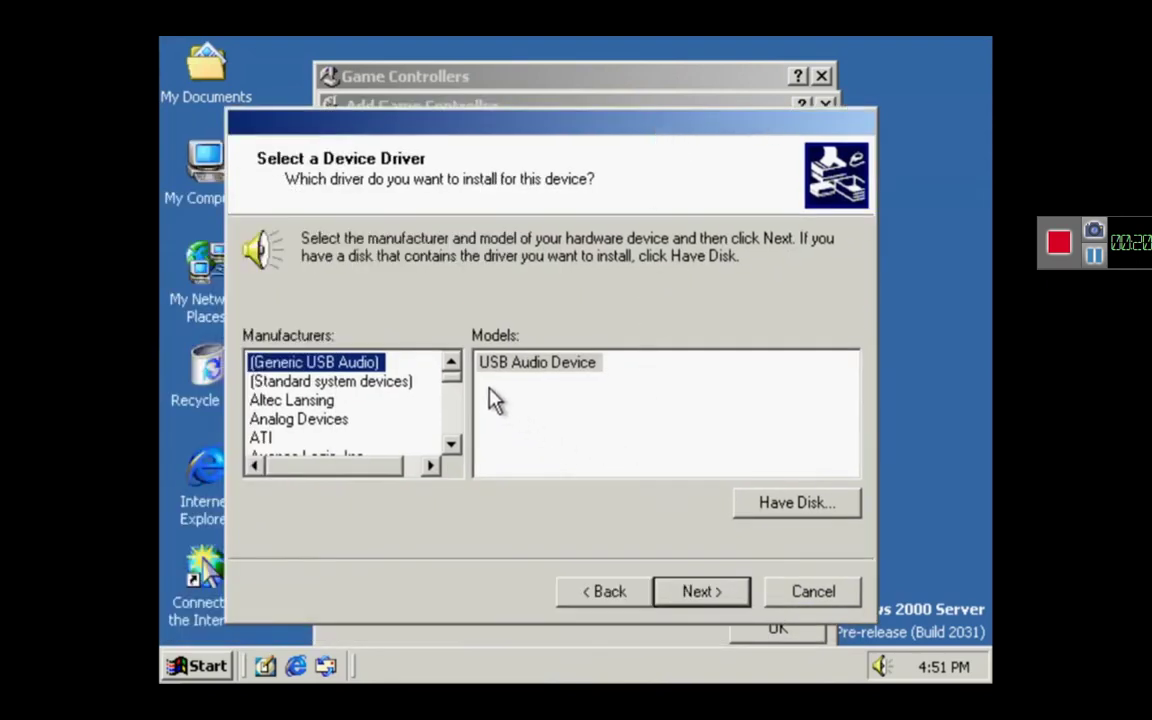
Browse the sound device manufacturers and their driver models from Generic USB Audio through Yamaha, and cancel the driver wizard
key(Down)
key(Down)
key(Down)
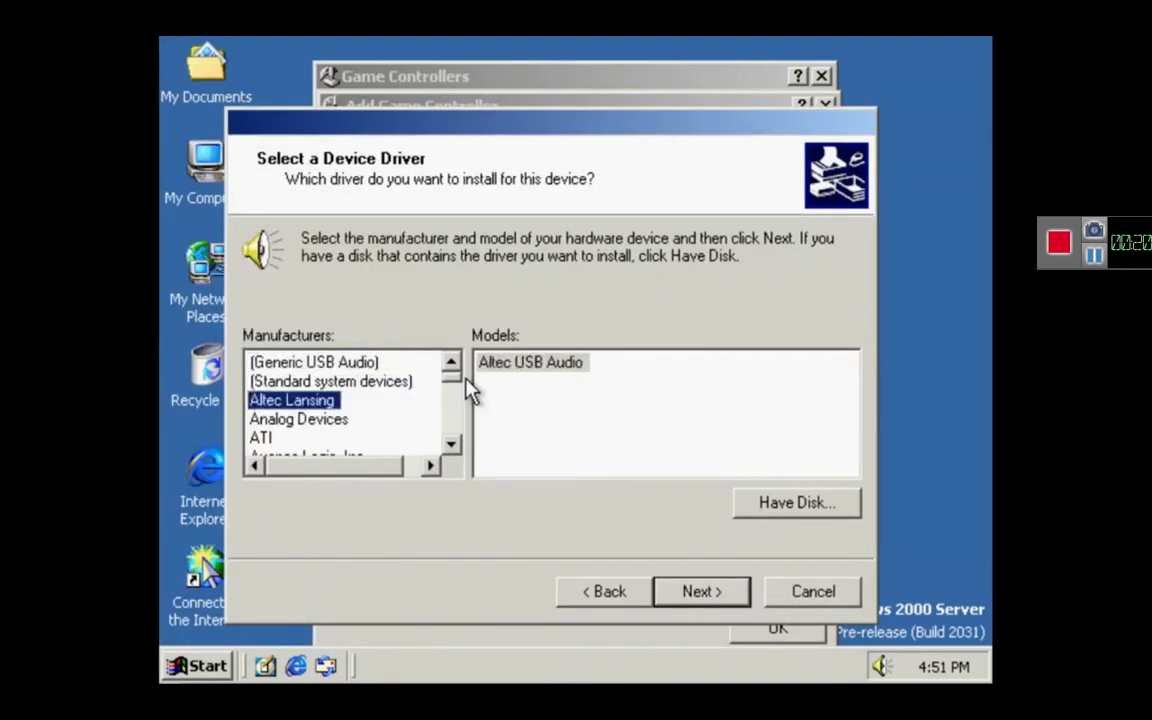
key(Down)
key(Down)
key(Down)
key(Down)
key(Down)
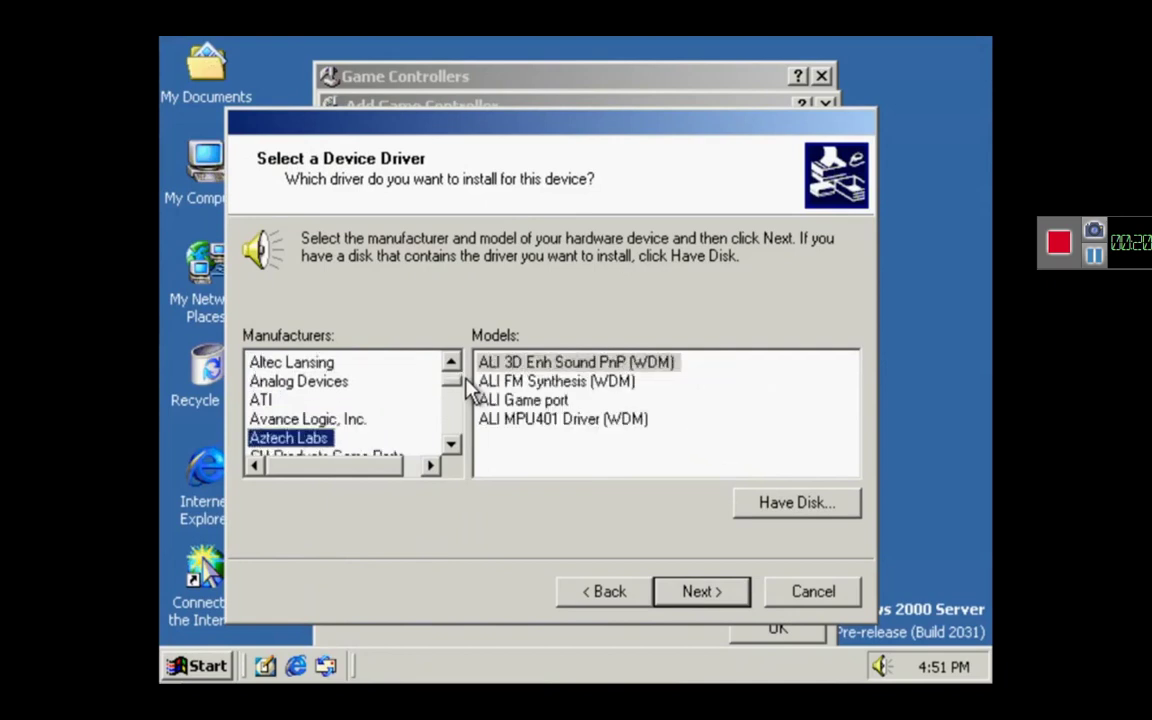
key(Down)
key(Down)
key(Down)
key(Down)
key(Down)
key(Down)
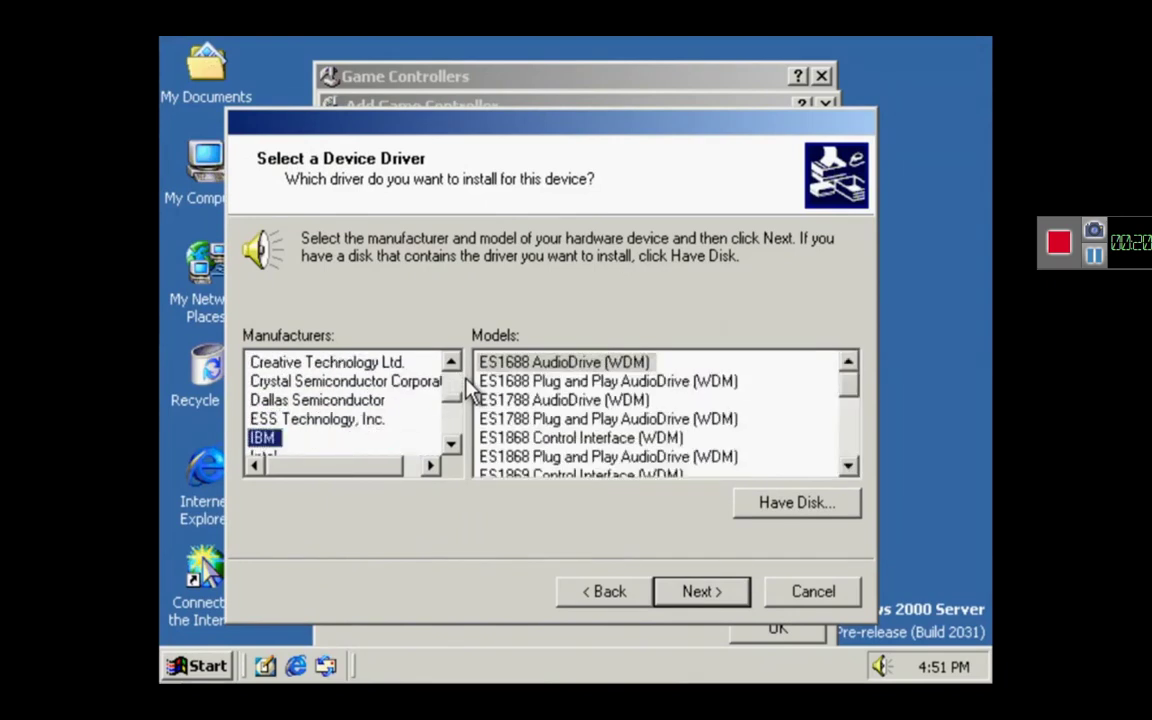
key(Down)
key(Down)
key(Down)
key(Down)
key(Down)
key(Down)
key(Down)
key(Down)
key(Down)
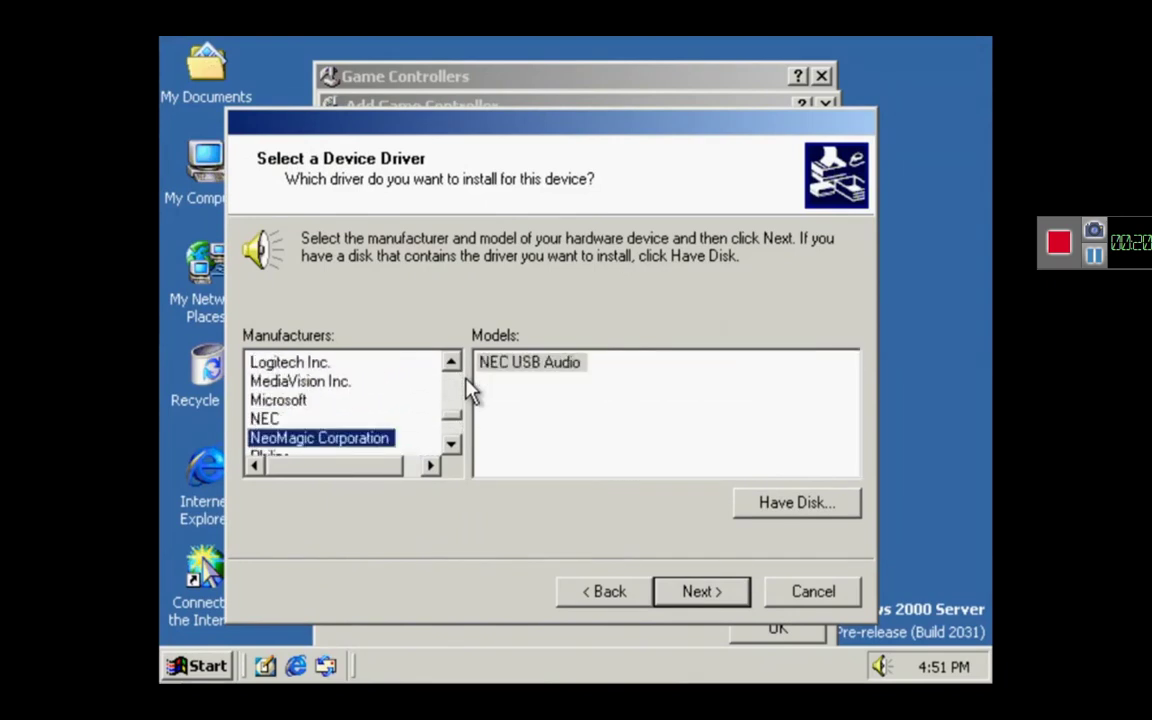
key(Down)
key(Down)
key(Down)
key(Down)
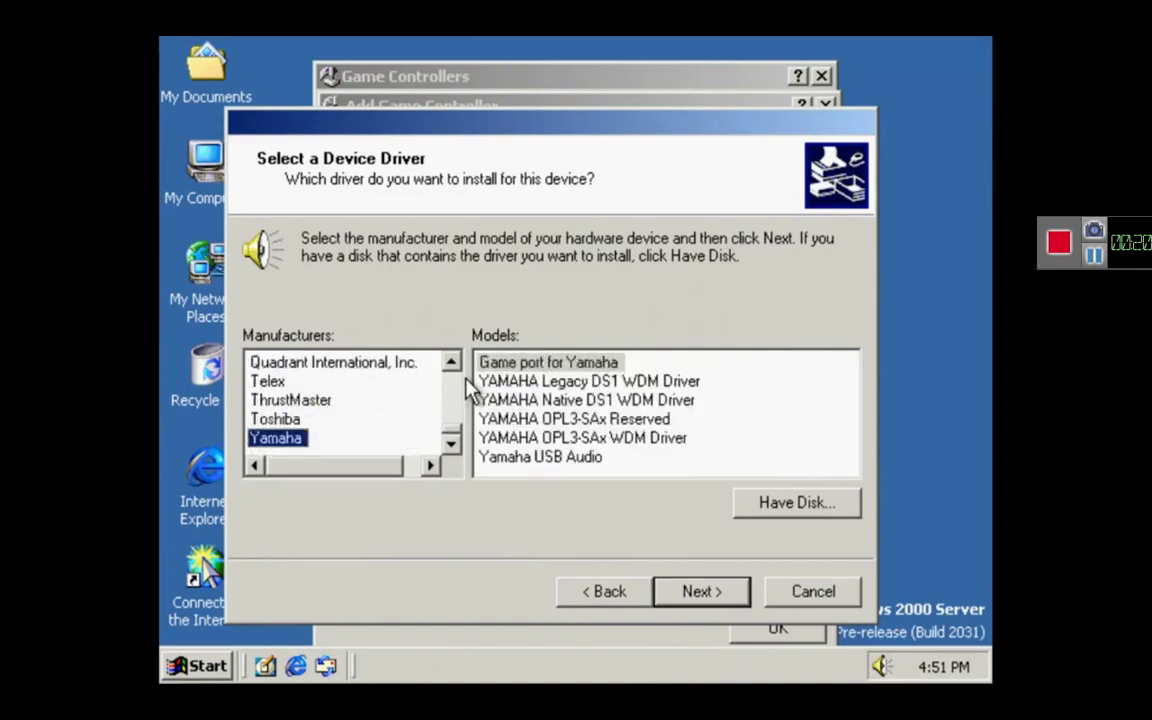
click(790, 590)
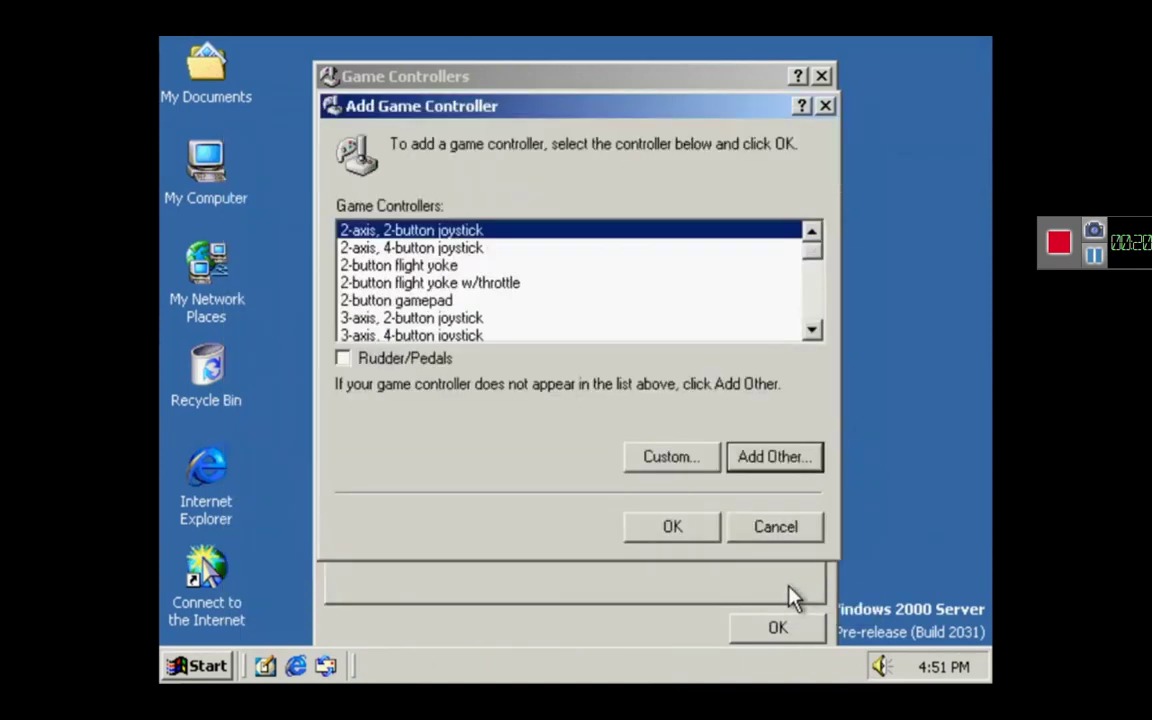
Cancel adding a game controller, view the advanced controller ID assignments, and close Game Controllers
click(785, 530)
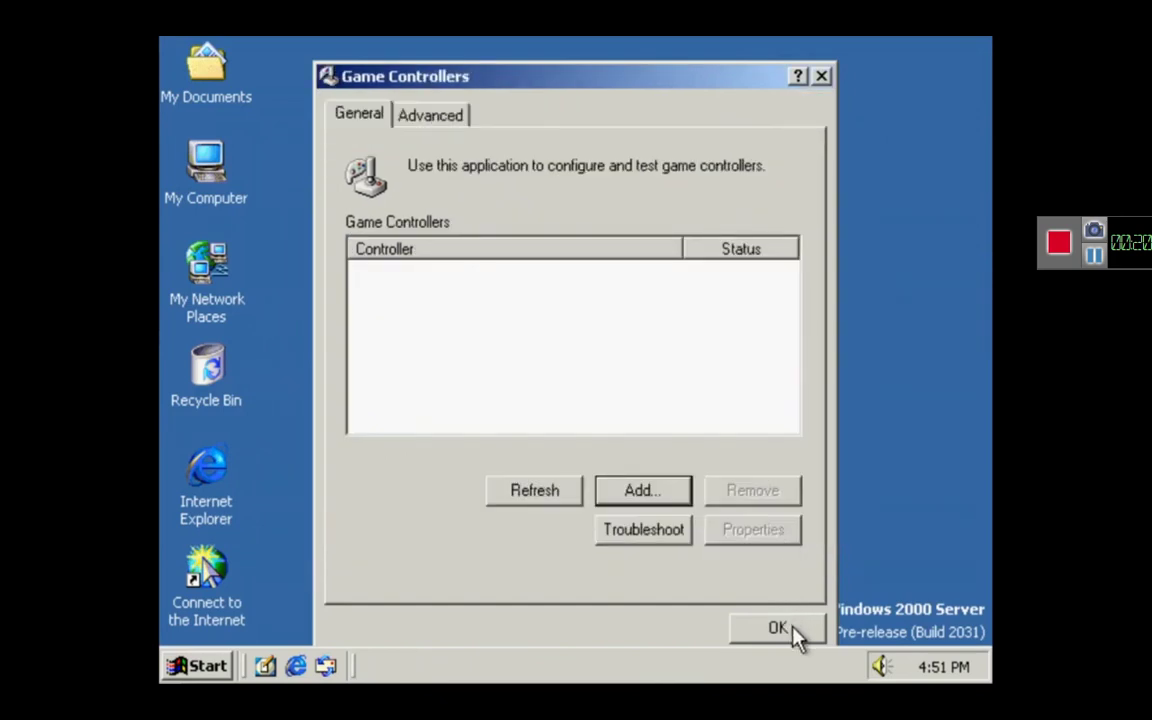
click(432, 115)
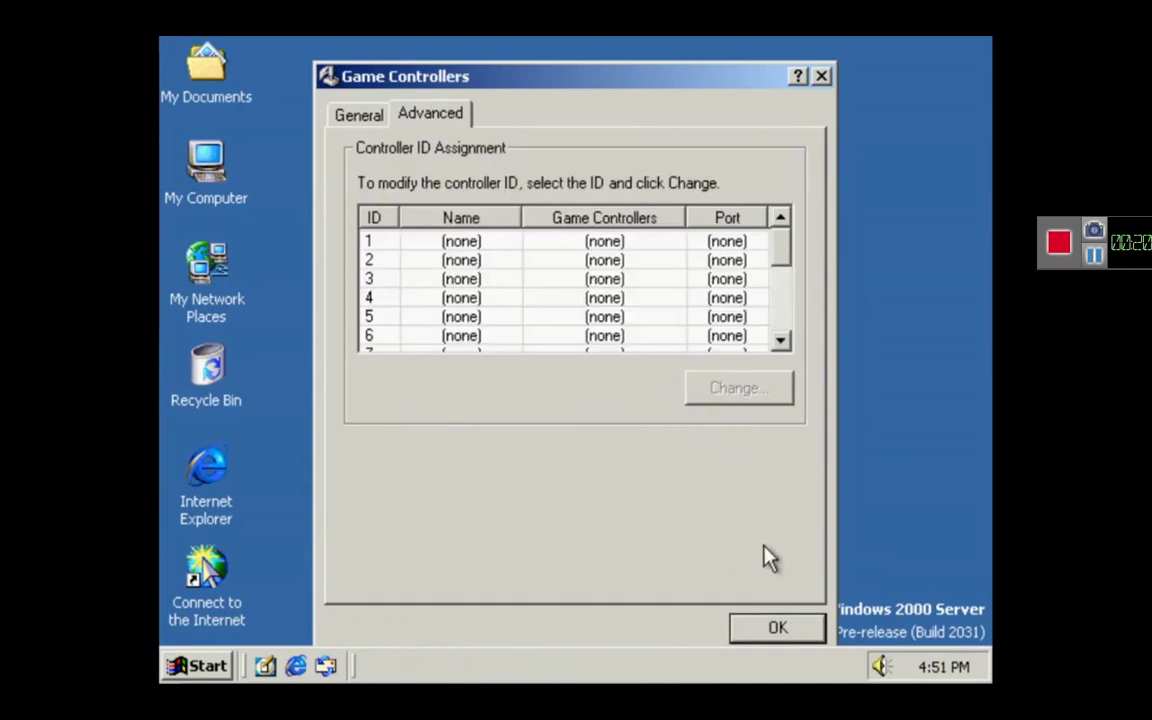
click(771, 630)
Reopen Control Panel and open Internet Options
click(199, 666)
mouse_move(354, 447)
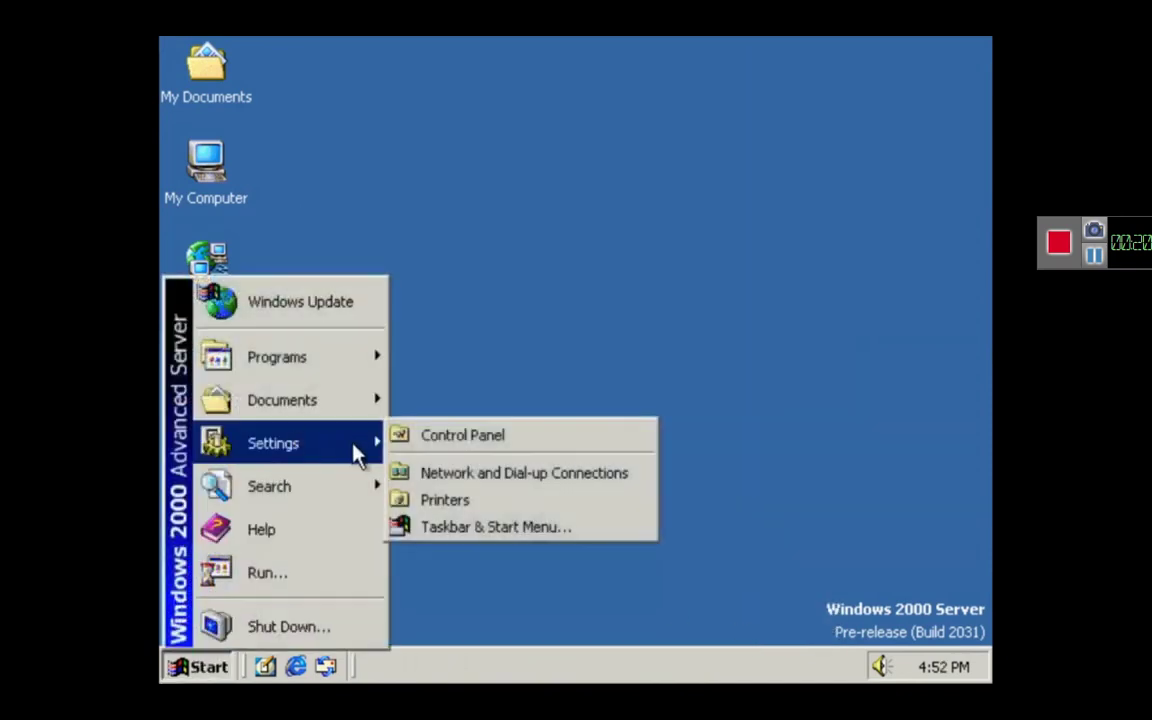
click(398, 444)
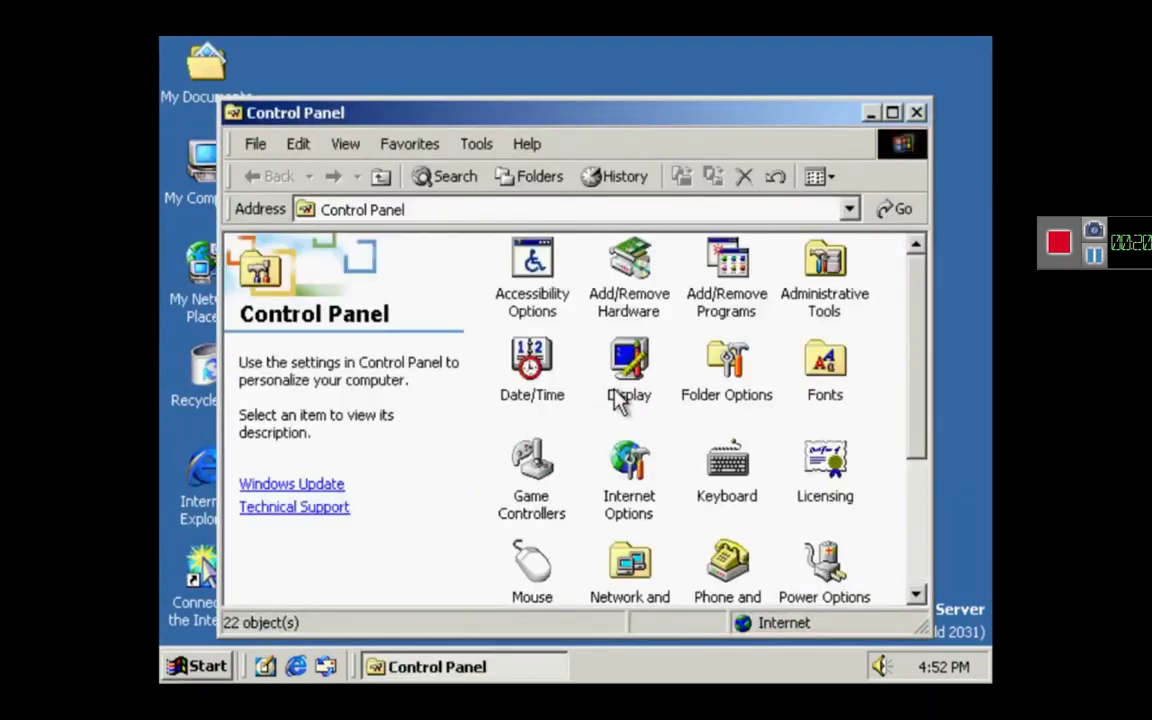
double_click(630, 466)
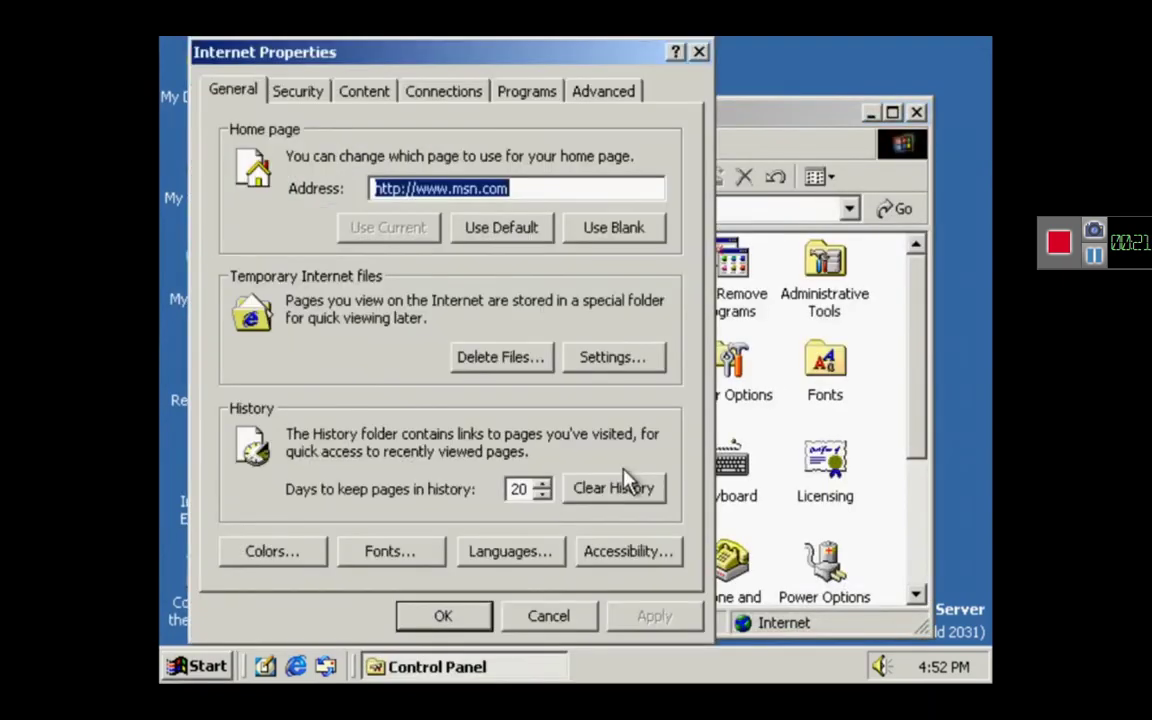
Look through the Security, Content, Connections, Programs and Advanced settings in Internet Properties, and close it without changes
click(313, 90)
click(362, 93)
click(445, 93)
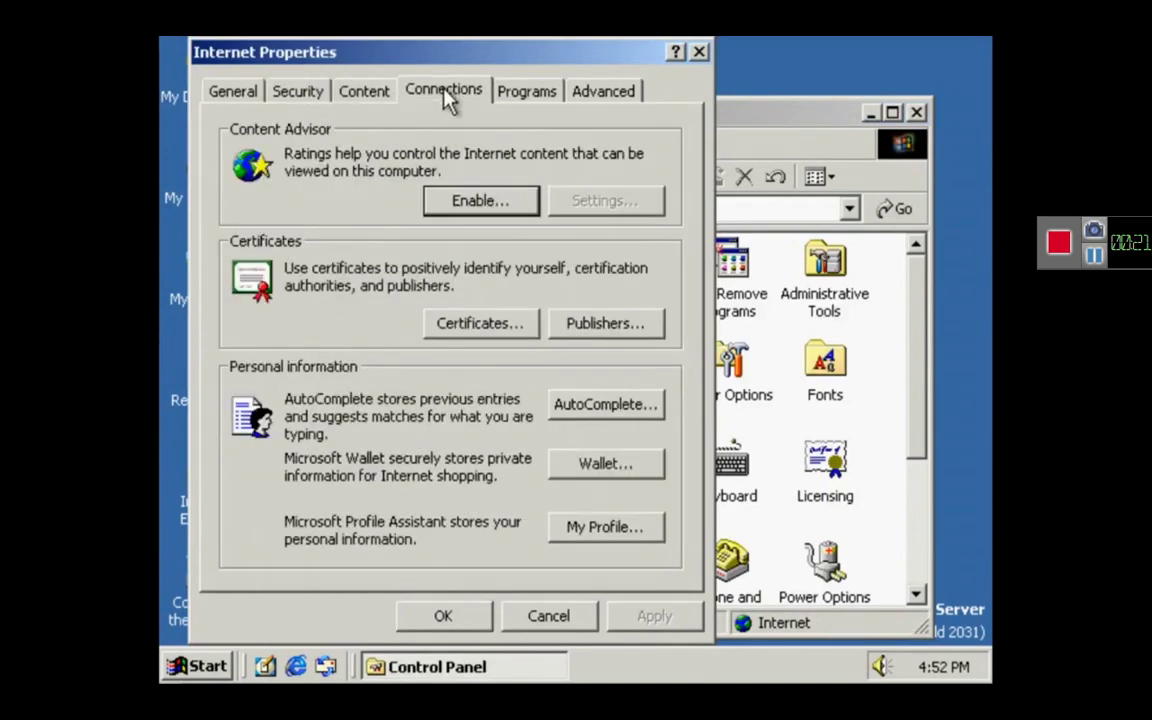
click(530, 95)
click(598, 95)
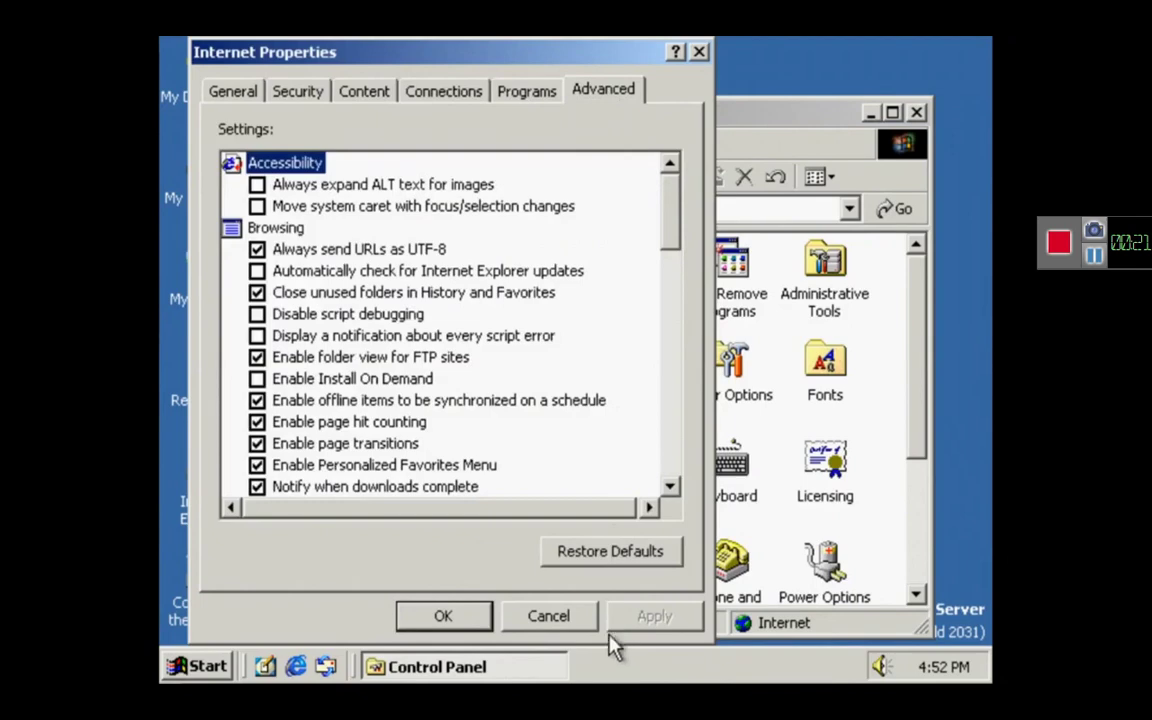
drag(666, 244, 663, 481)
click(549, 615)
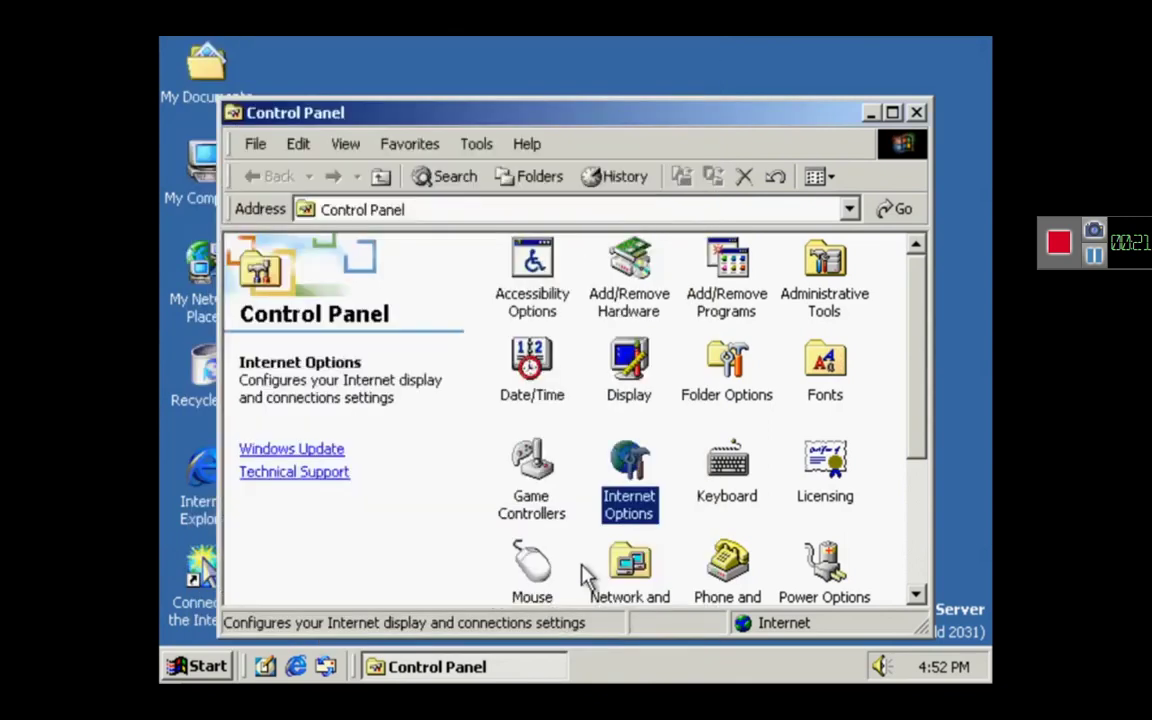
Open the Keyboard properties, view the input locales and hardware details, and close them
click(727, 478)
double_click(727, 478)
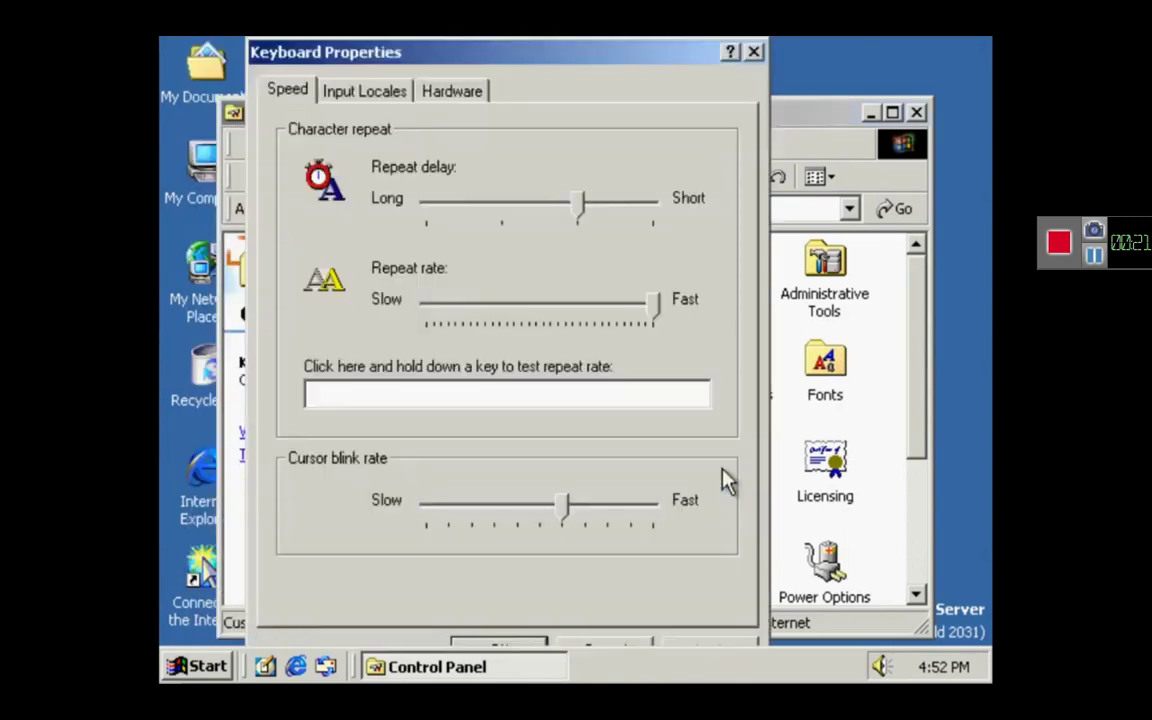
click(390, 93)
click(465, 92)
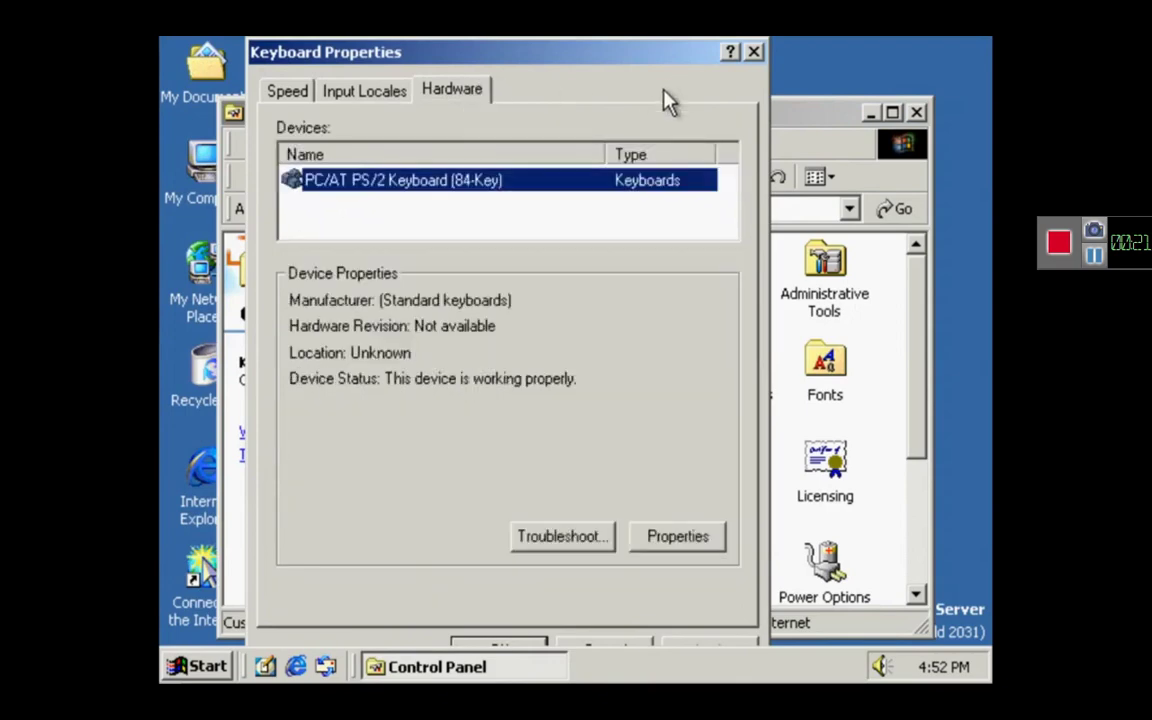
click(754, 51)
Open Licensing, view the product choices and the replication configuration, and cancel out without changes
click(824, 500)
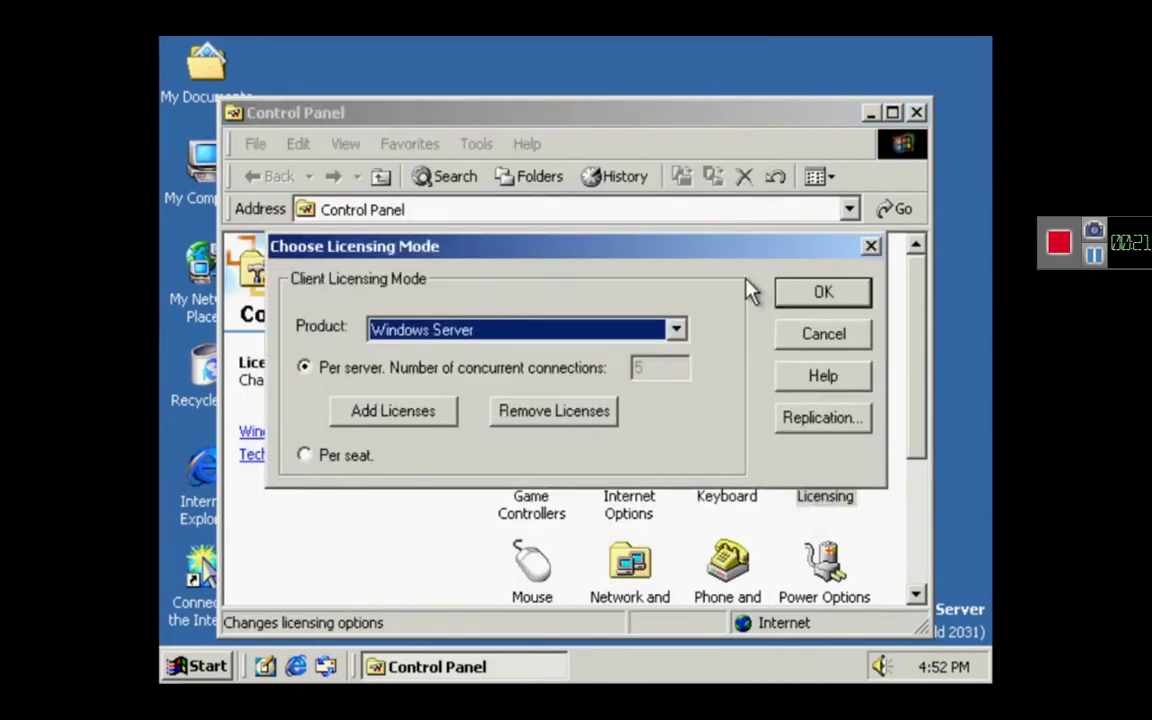
click(674, 329)
click(677, 330)
click(856, 420)
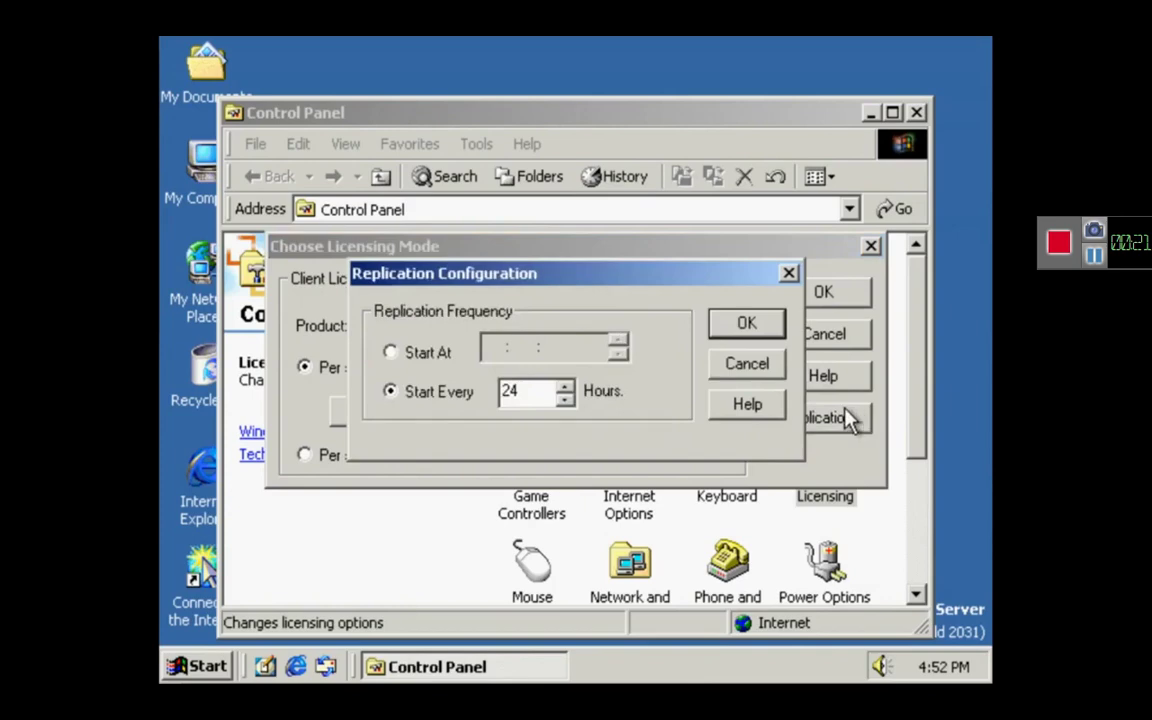
click(766, 366)
key(Escape)
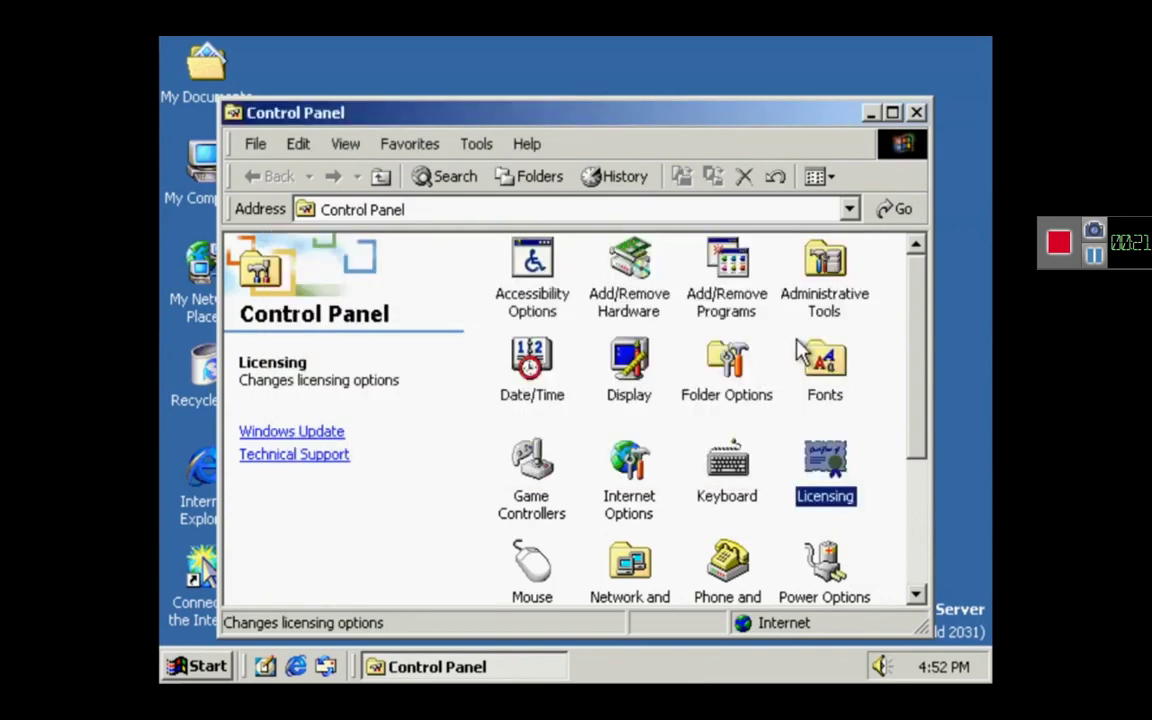
Open the Mouse properties and view the pointer settings
drag(907, 441, 908, 592)
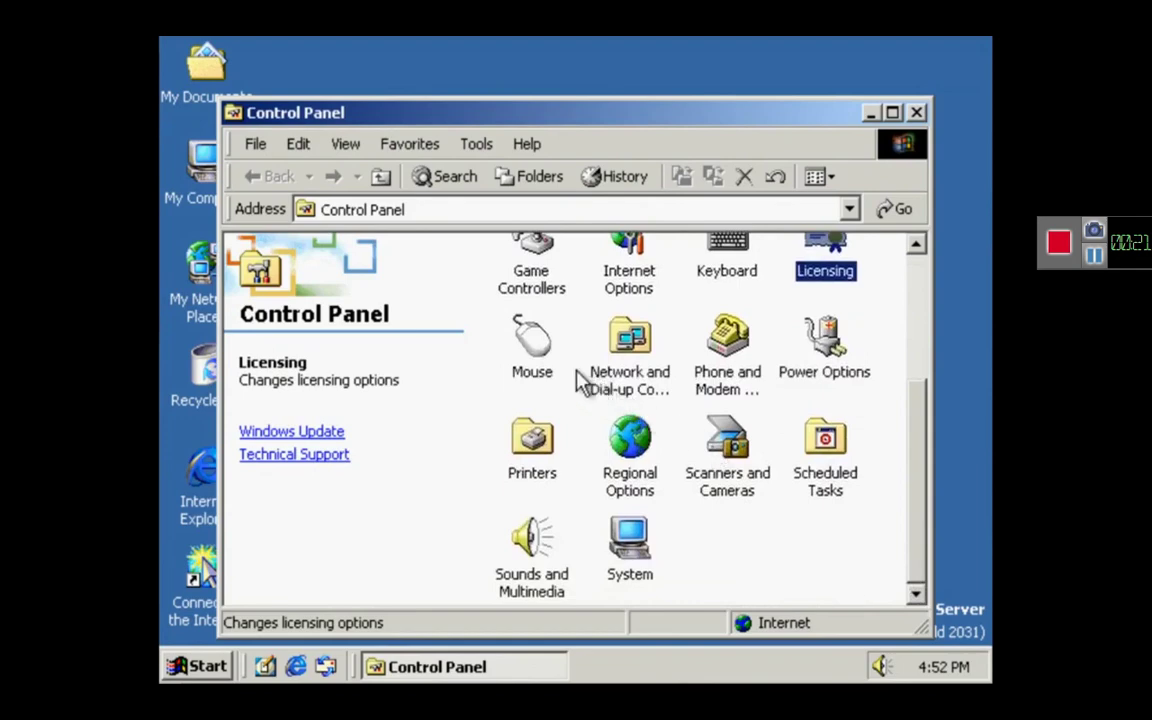
double_click(546, 356)
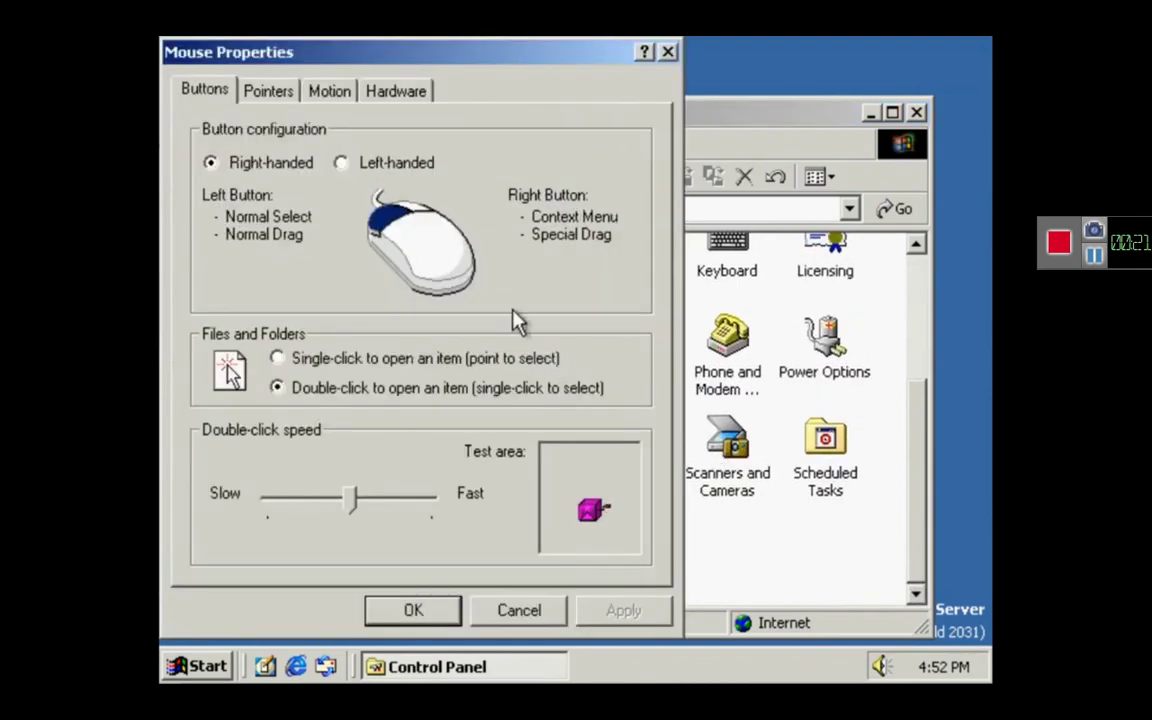
click(281, 98)
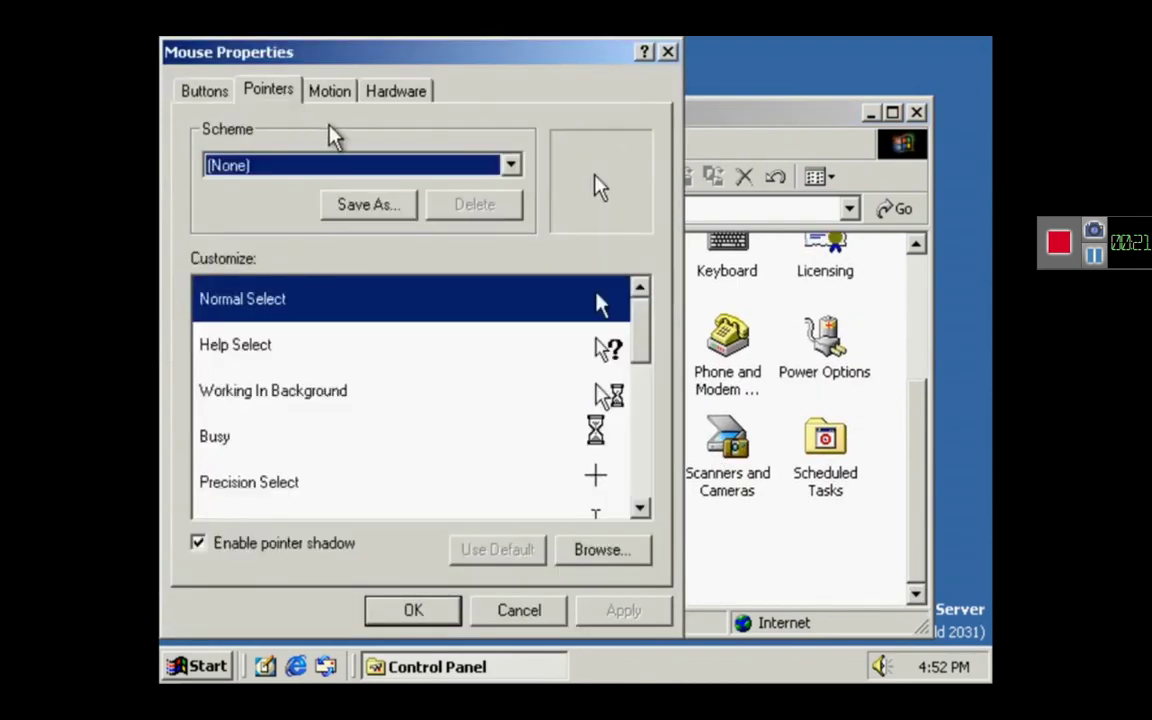
Preview the mouse pointer schemes, including 3D-White, Variations and Windows Default, ending on Windows Standard (large)
click(357, 168)
click(360, 183)
key(Down)
key(Down)
key(Down)
key(Down)
key(Down)
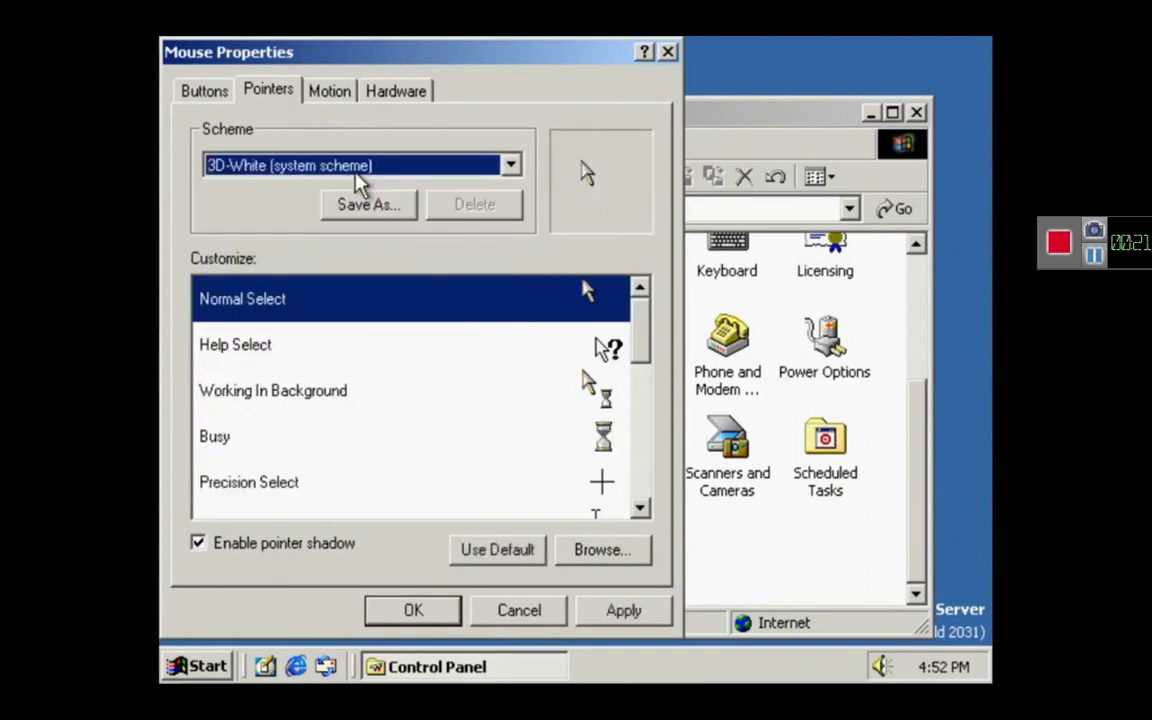
key(Up)
key(Down)
key(Down)
key(Down)
key(Down)
key(Down)
key(Down)
key(Down)
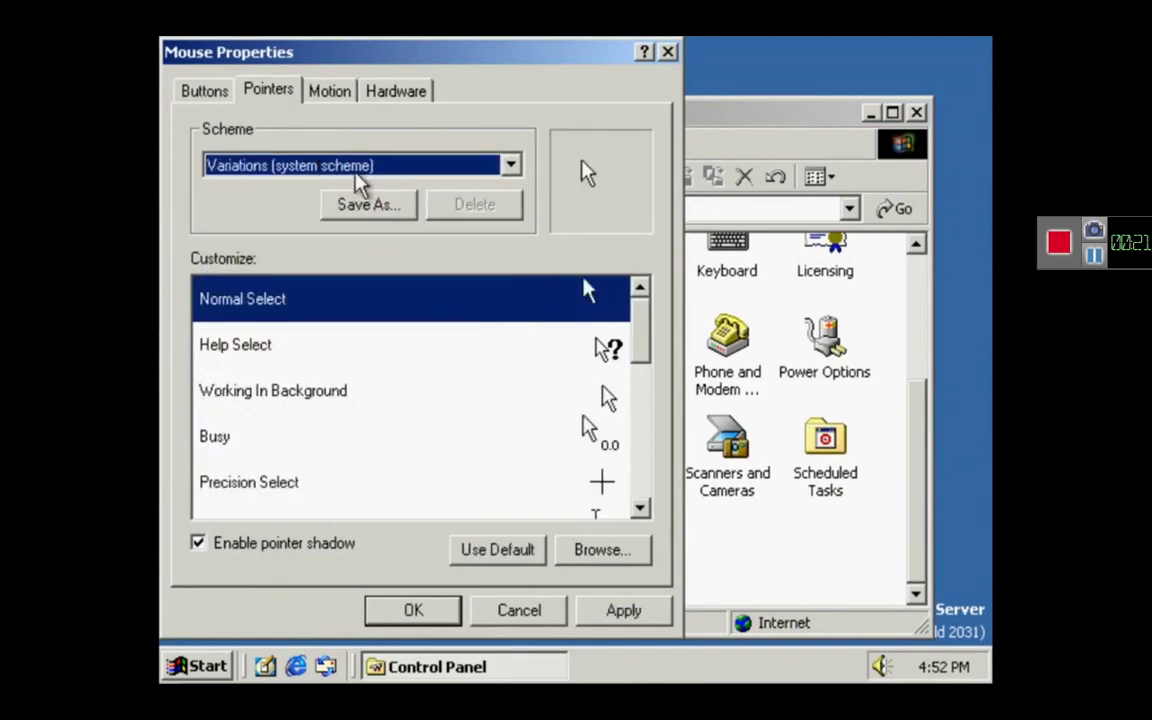
key(Down)
key(Down)
key(Down)
key(Down)
key(Down)
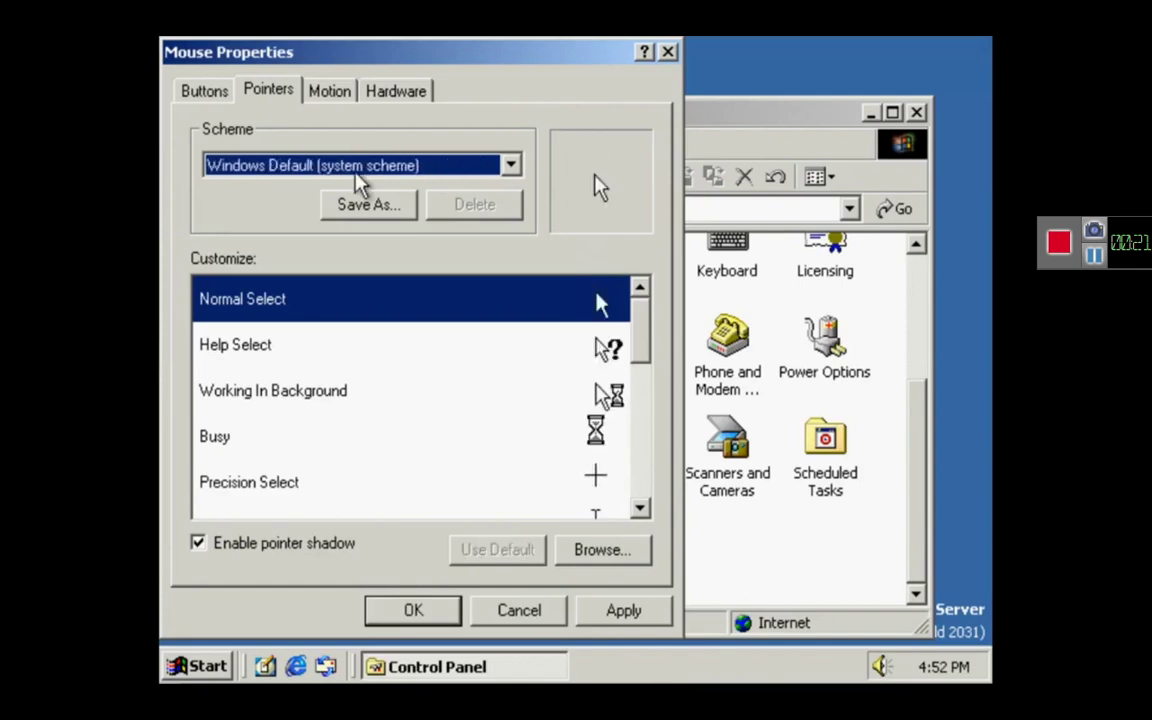
key(Up)
key(Up)
key(Down)
key(Down)
key(Down)
key(Down)
key(Down)
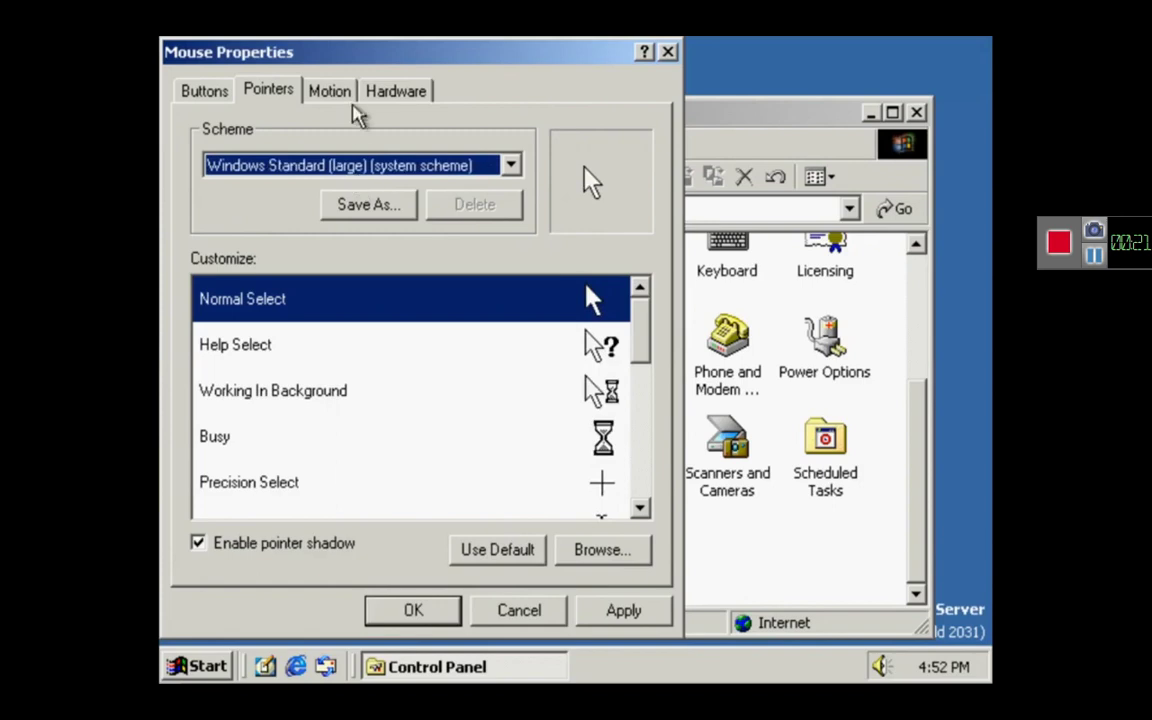
View the mouse motion and hardware details, and close Mouse Properties without saving changes
click(340, 90)
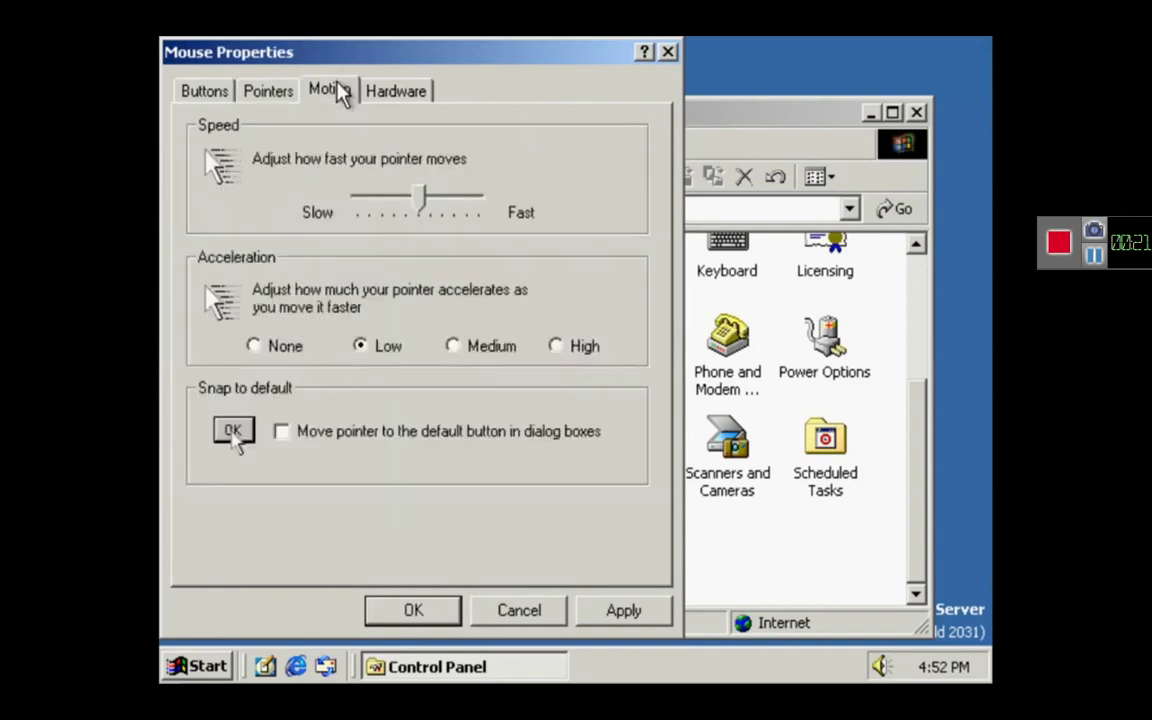
click(389, 89)
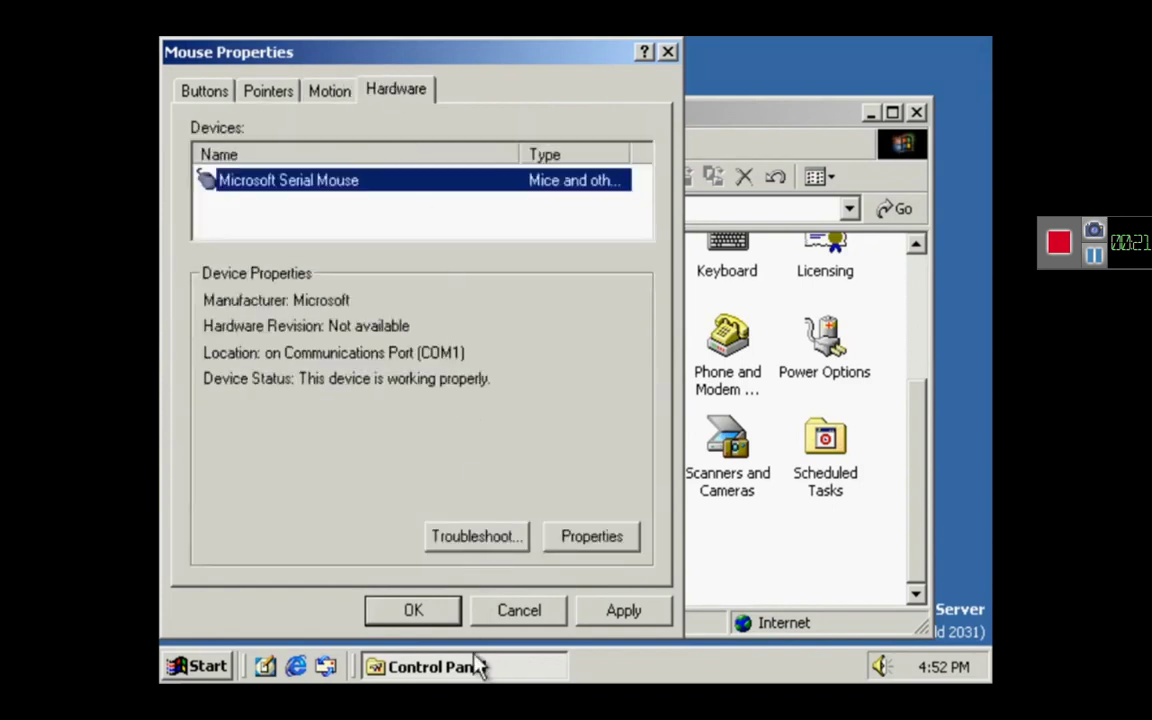
click(533, 621)
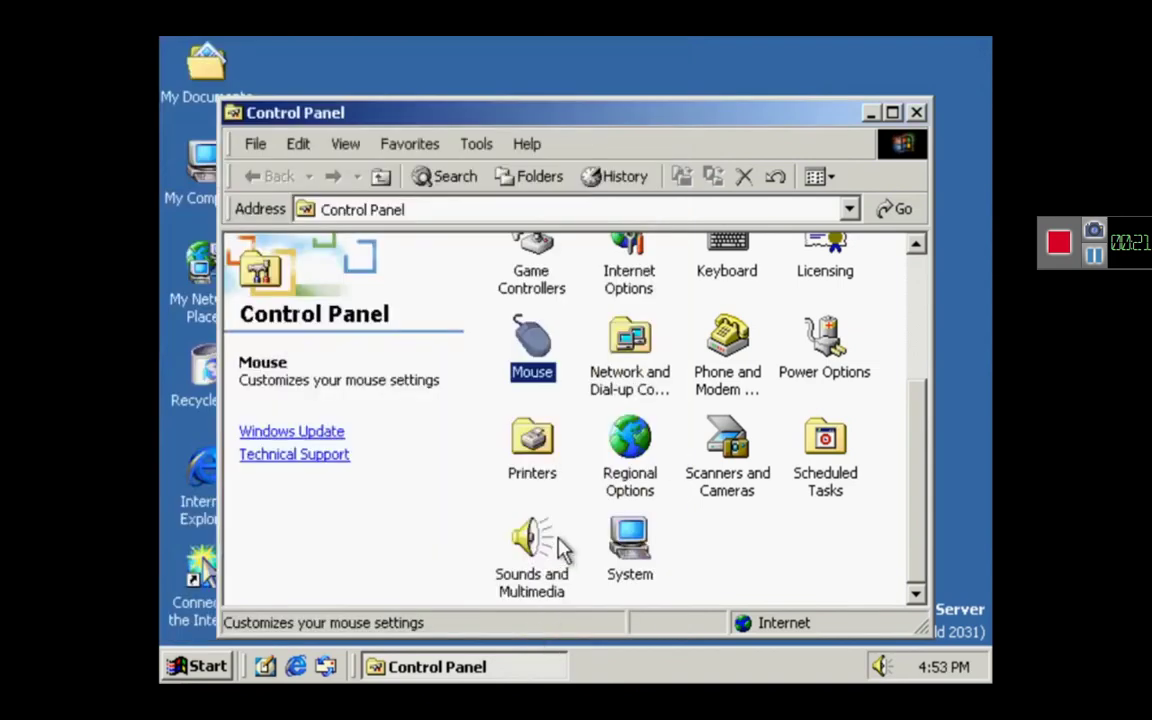
In Network and Dial-up Connections, start making a new connection, view the available connection types, and cancel the wizard
click(627, 400)
double_click(627, 400)
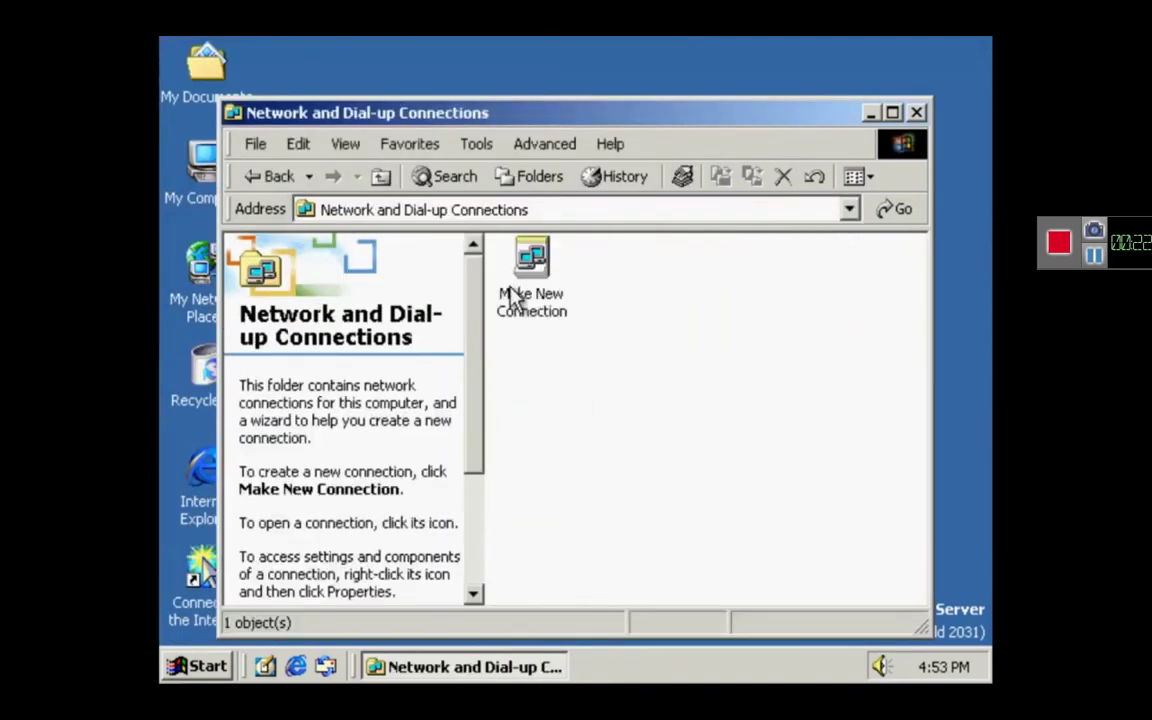
double_click(537, 272)
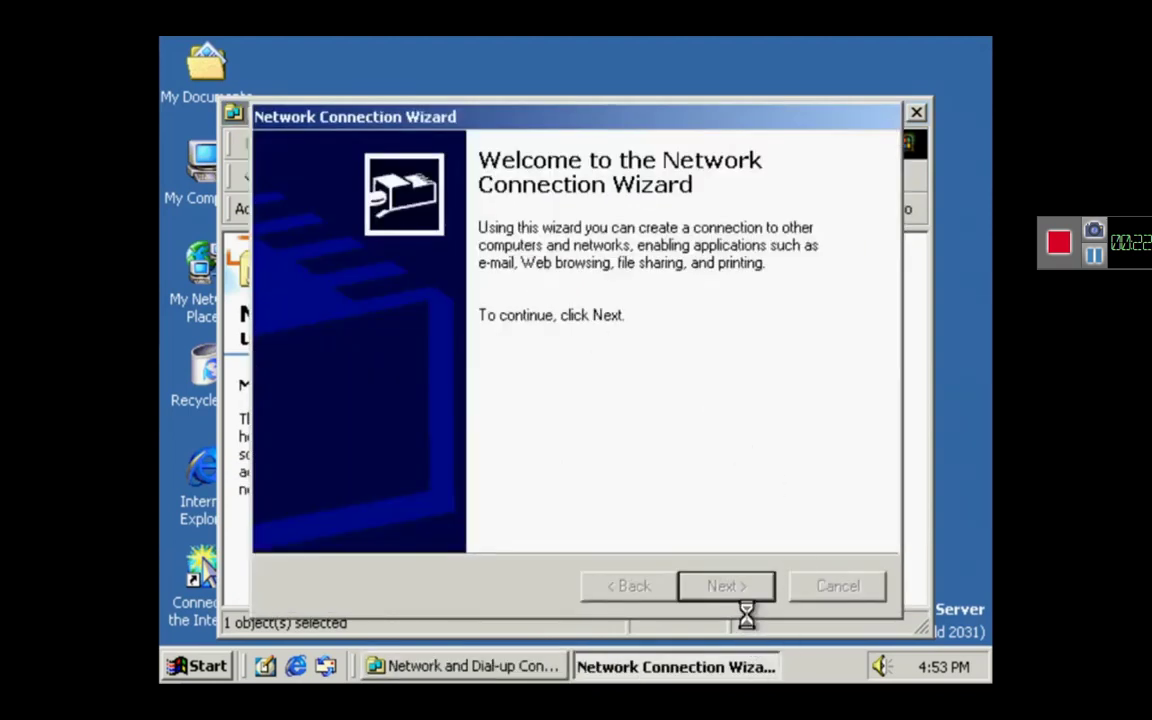
click(747, 593)
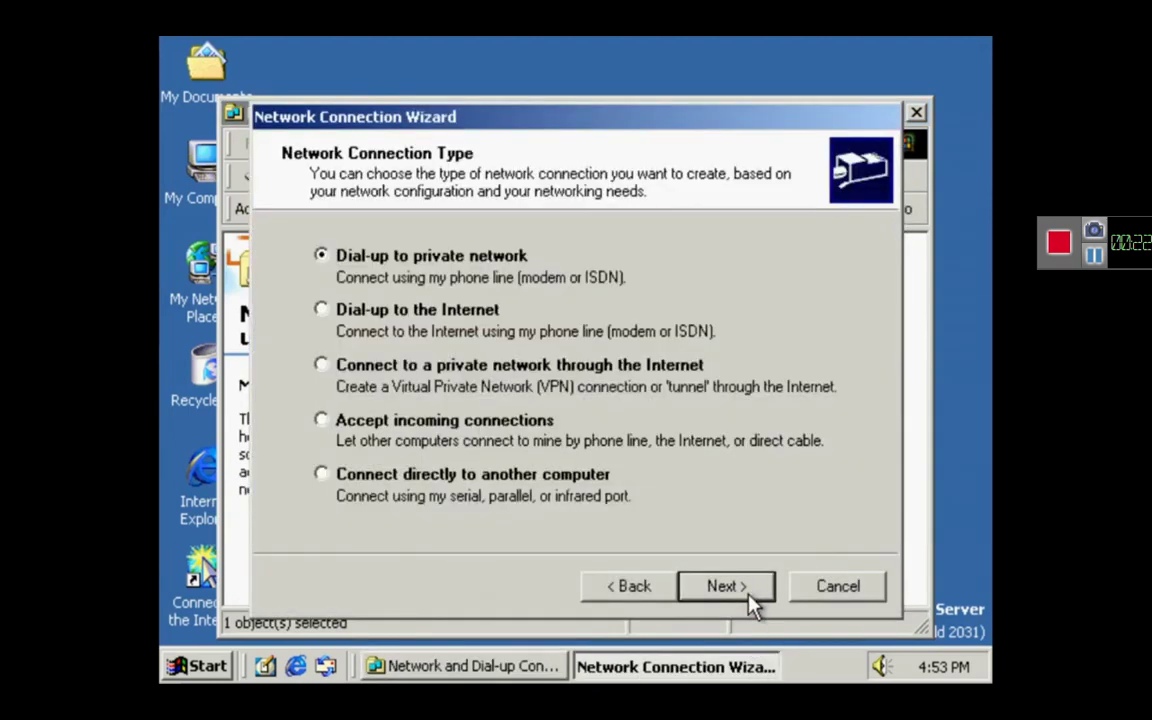
click(816, 592)
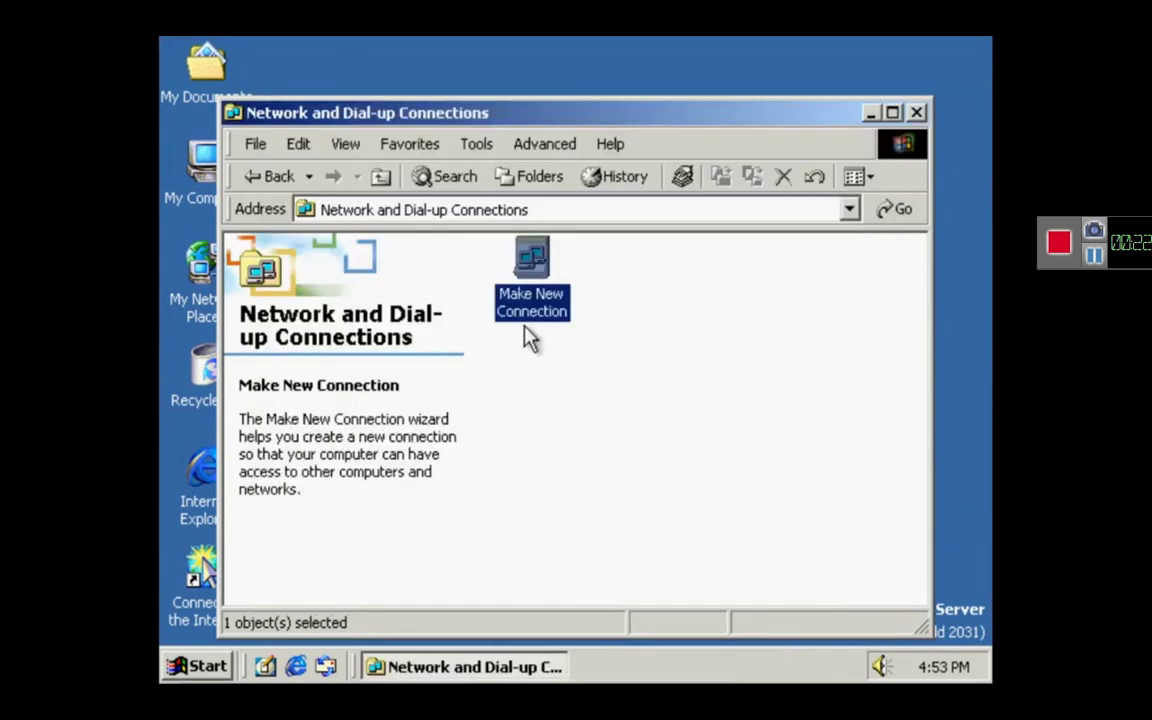
Return to Control Panel, open Phone and Modem Options, and cancel the Location Information setup without providing any details
click(276, 177)
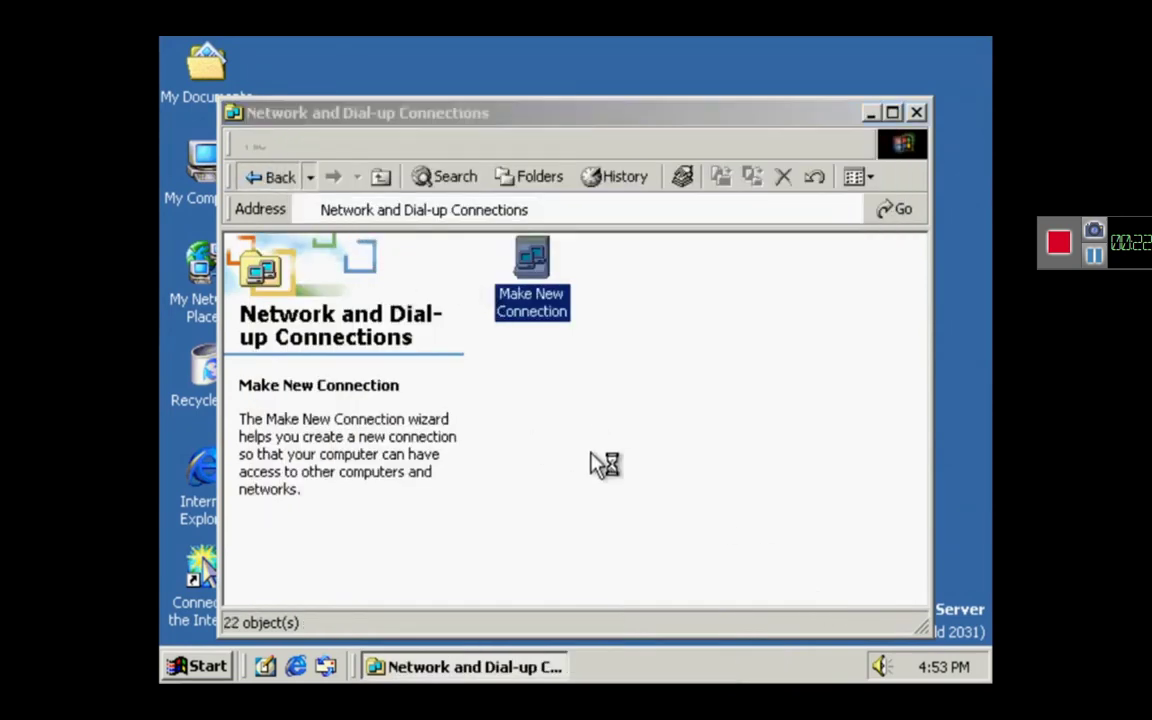
double_click(738, 592)
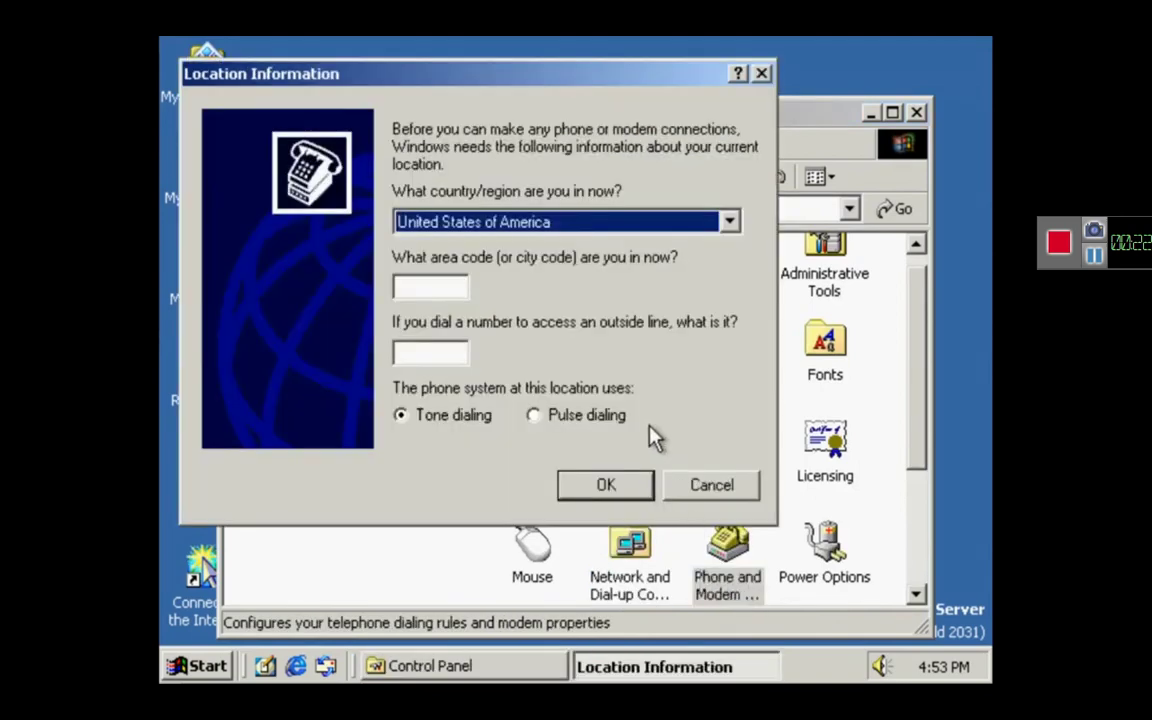
click(707, 487)
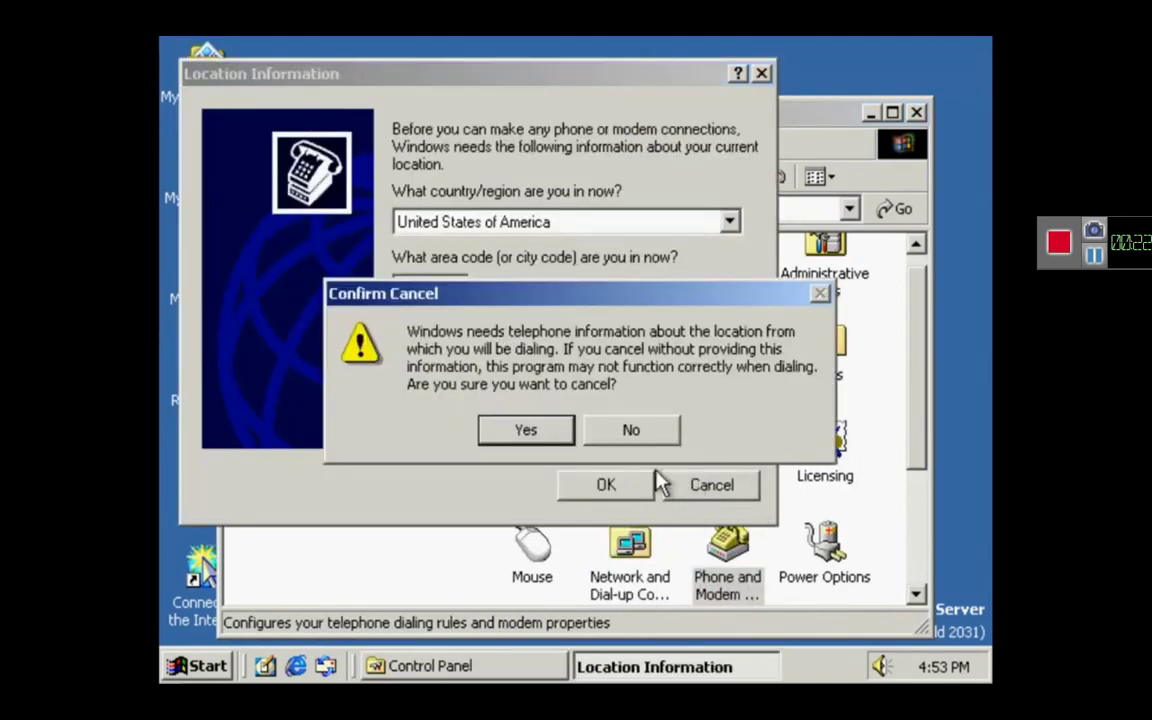
click(538, 431)
Open Power Options, view the available power schemes and the Advanced, Hibernate and APM settings, and close without saving changes
double_click(822, 545)
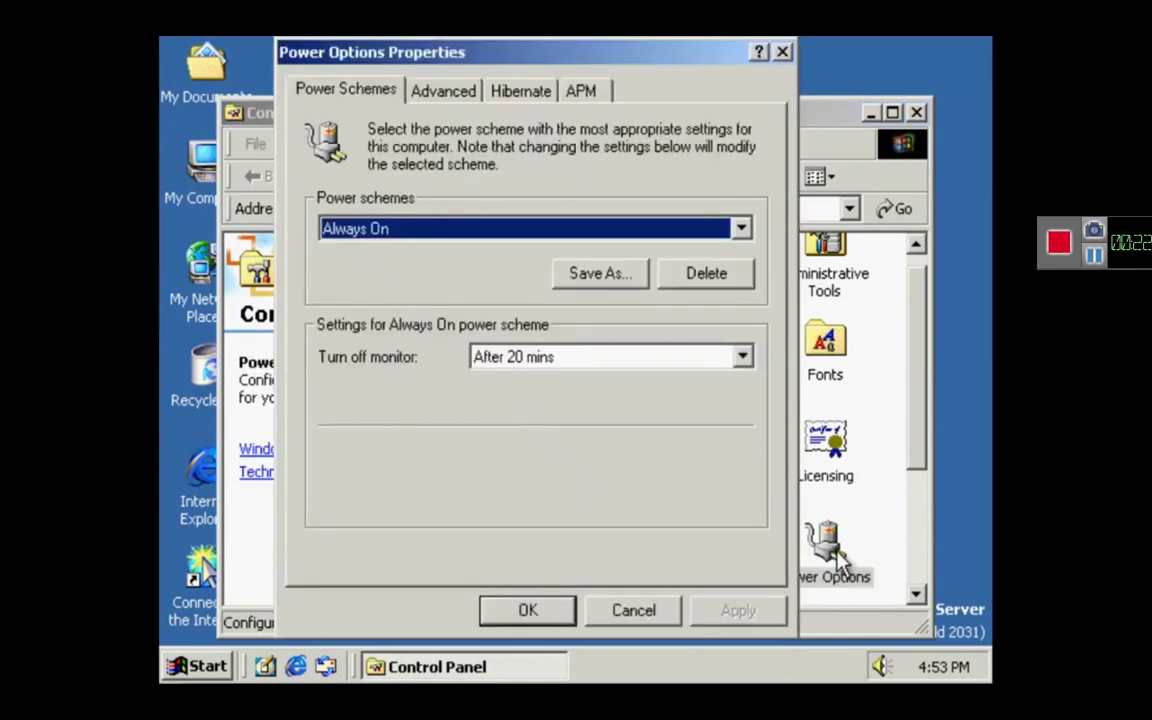
click(548, 230)
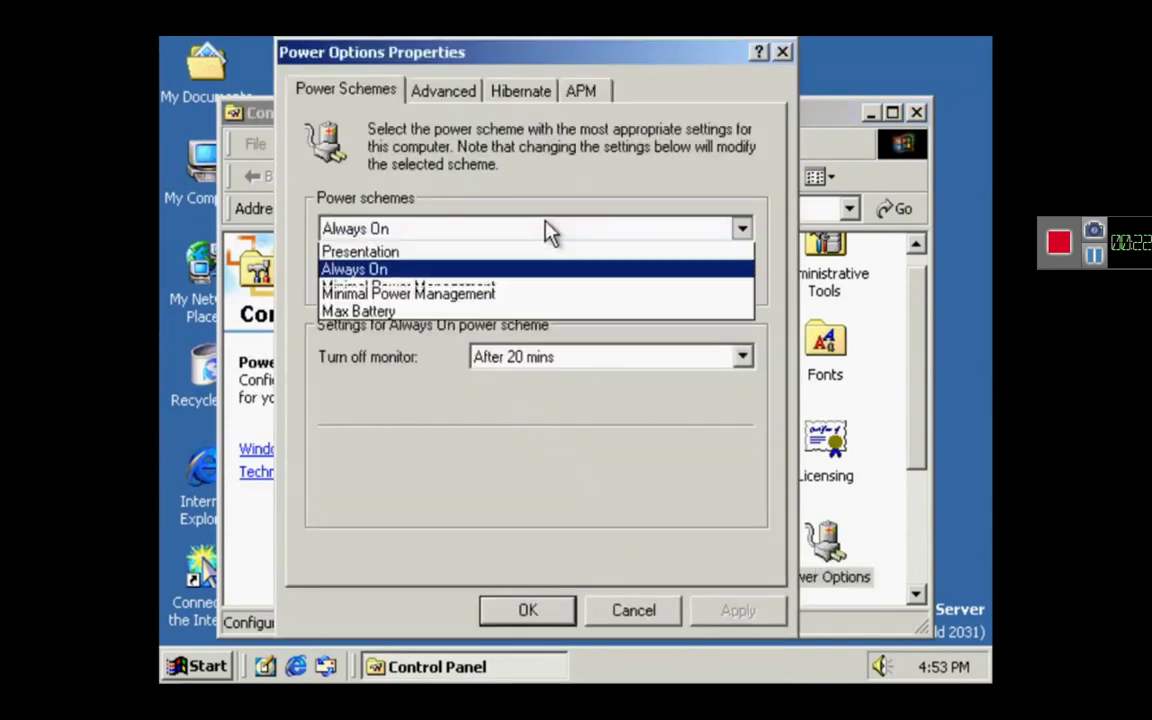
click(543, 231)
click(463, 96)
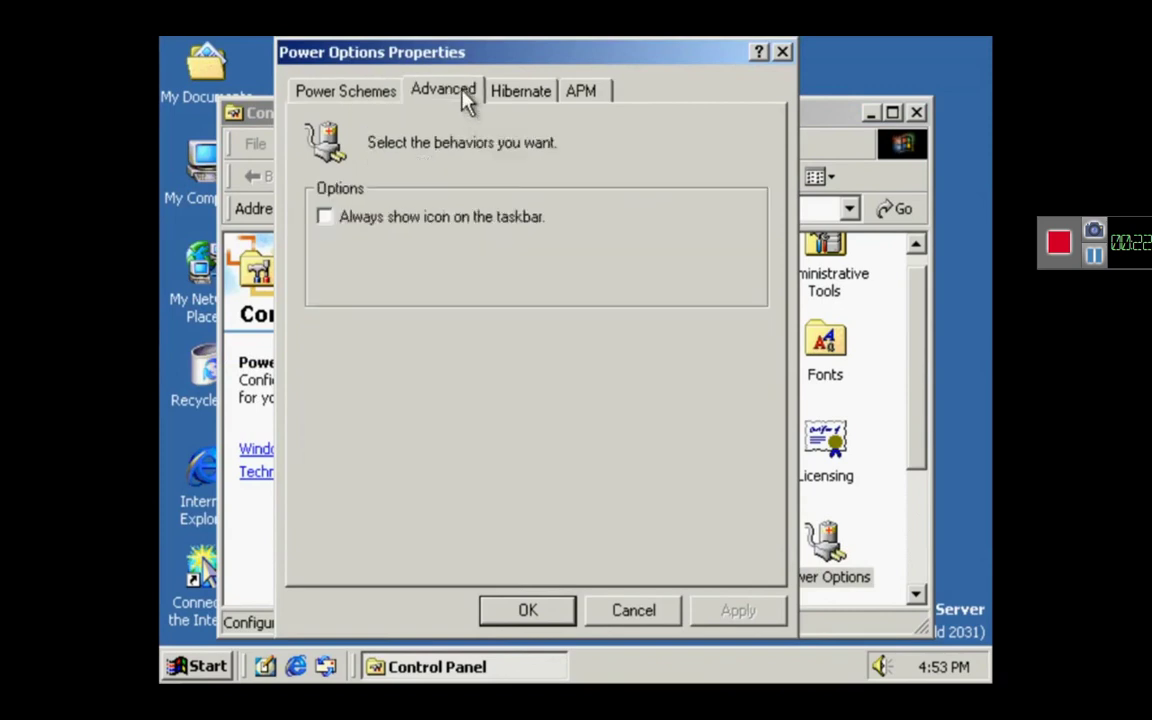
click(511, 101)
click(571, 101)
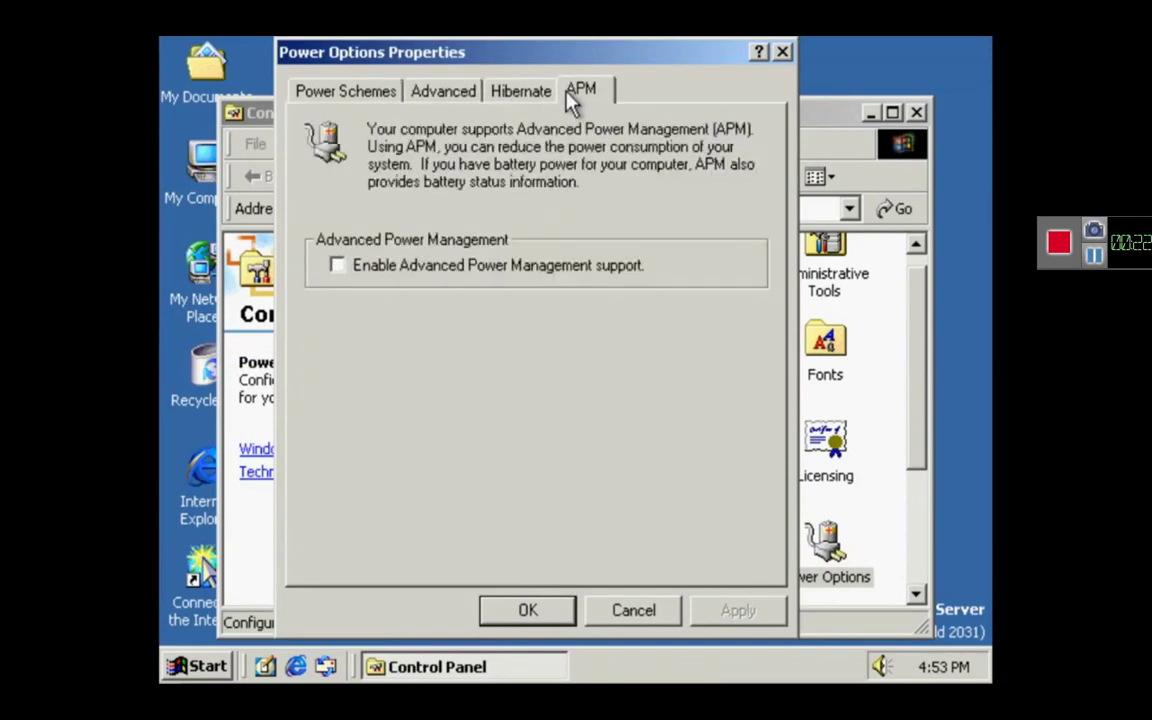
click(628, 608)
Browse the remaining Control Panel items through Sounds and Multimedia and System
scroll(920, 468, down, 1)
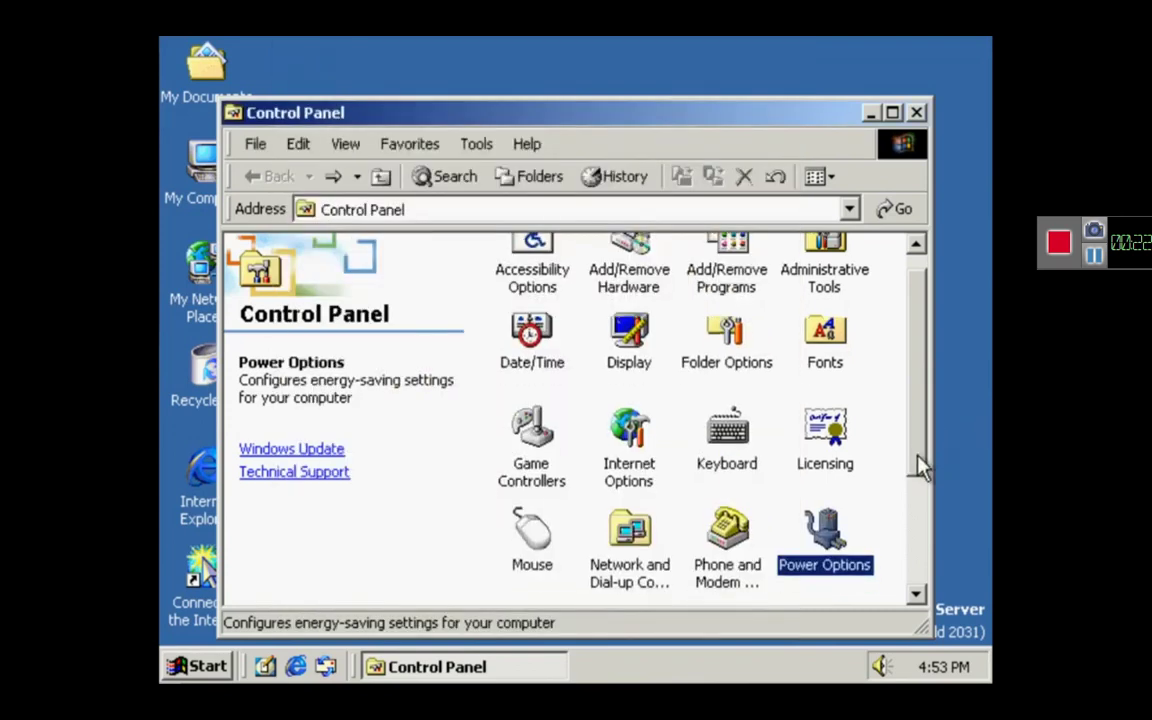
drag(922, 468, 920, 597)
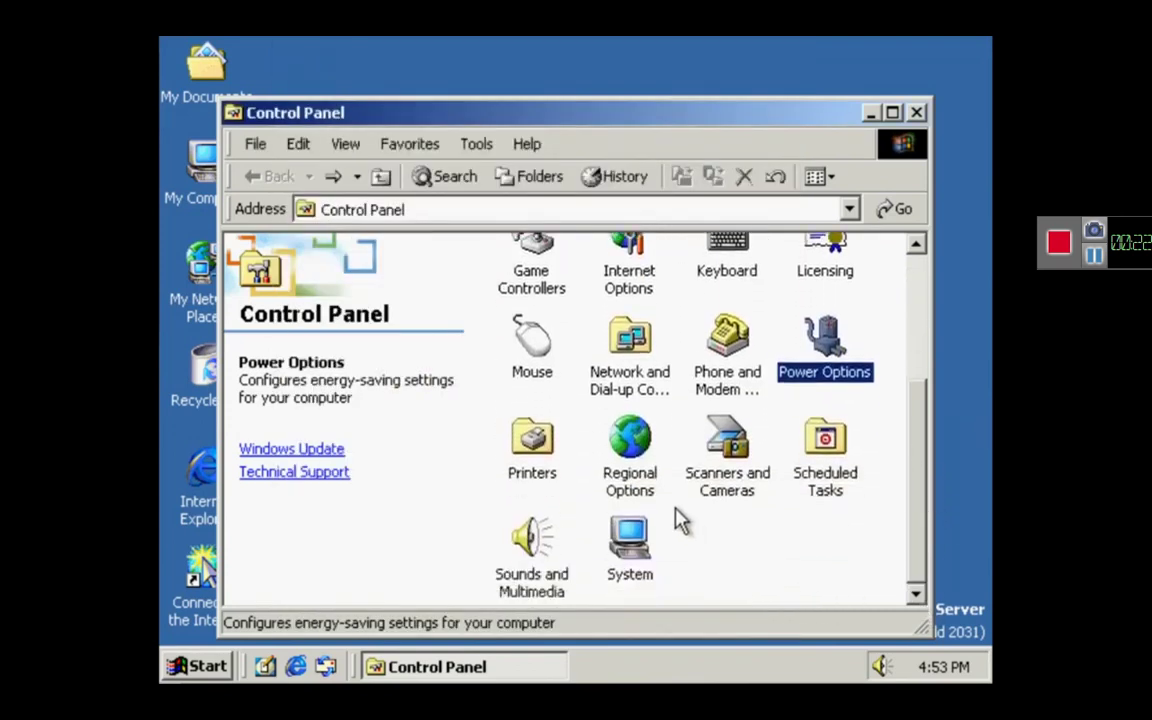
Open the Printers folder and look at the Add Printer Wizard's local printer option, cancelling before any printer is detected
double_click(540, 455)
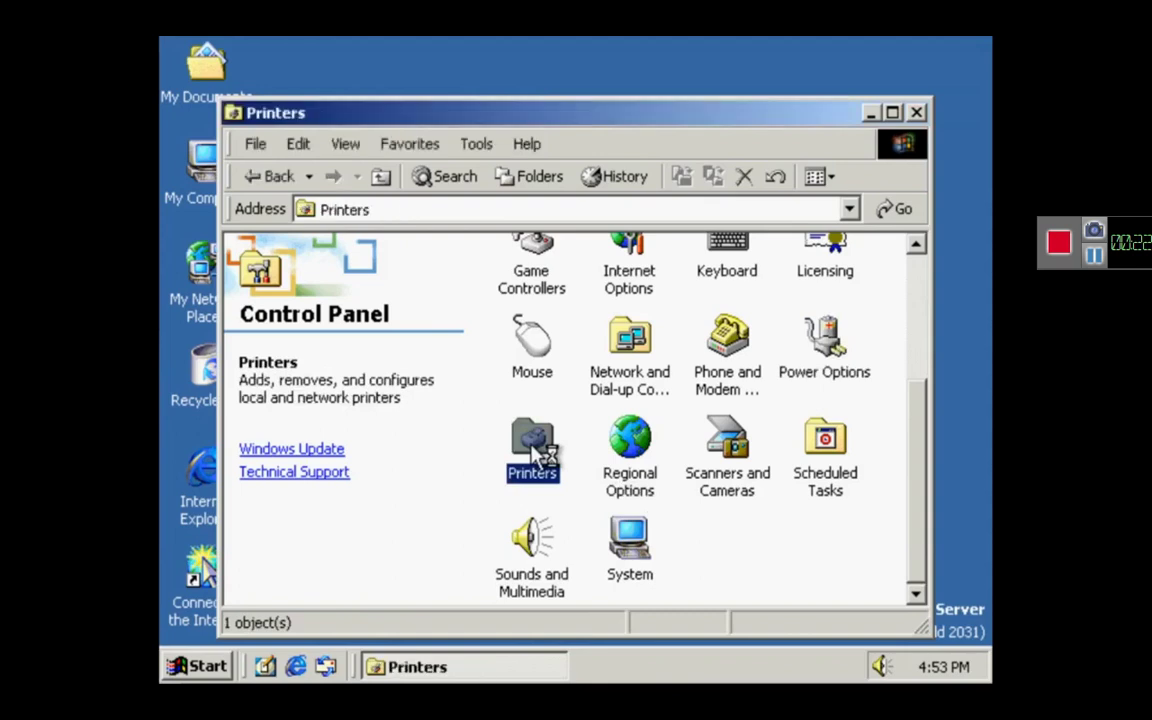
double_click(543, 275)
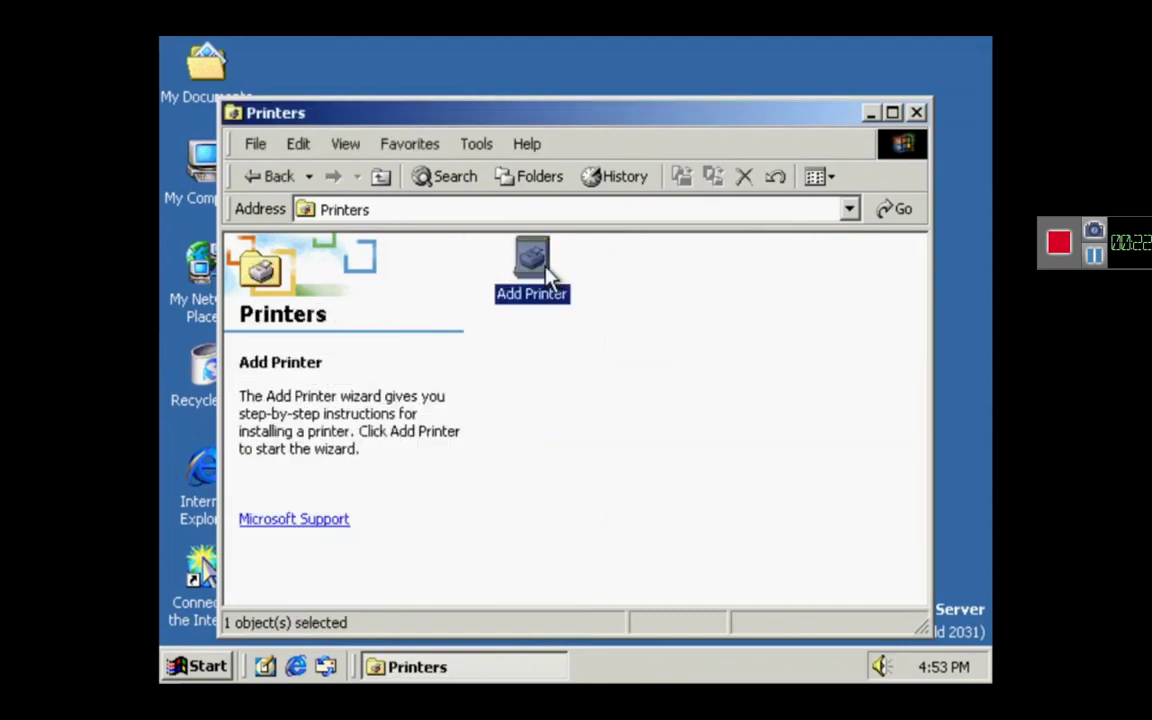
click(635, 521)
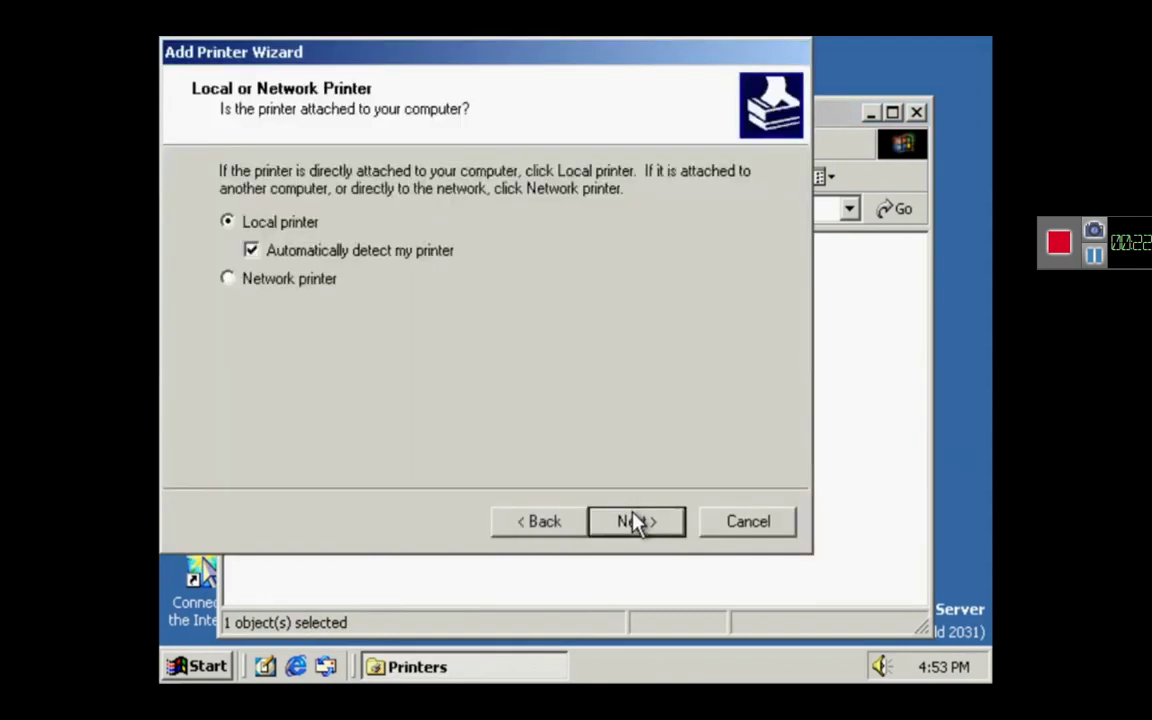
click(664, 521)
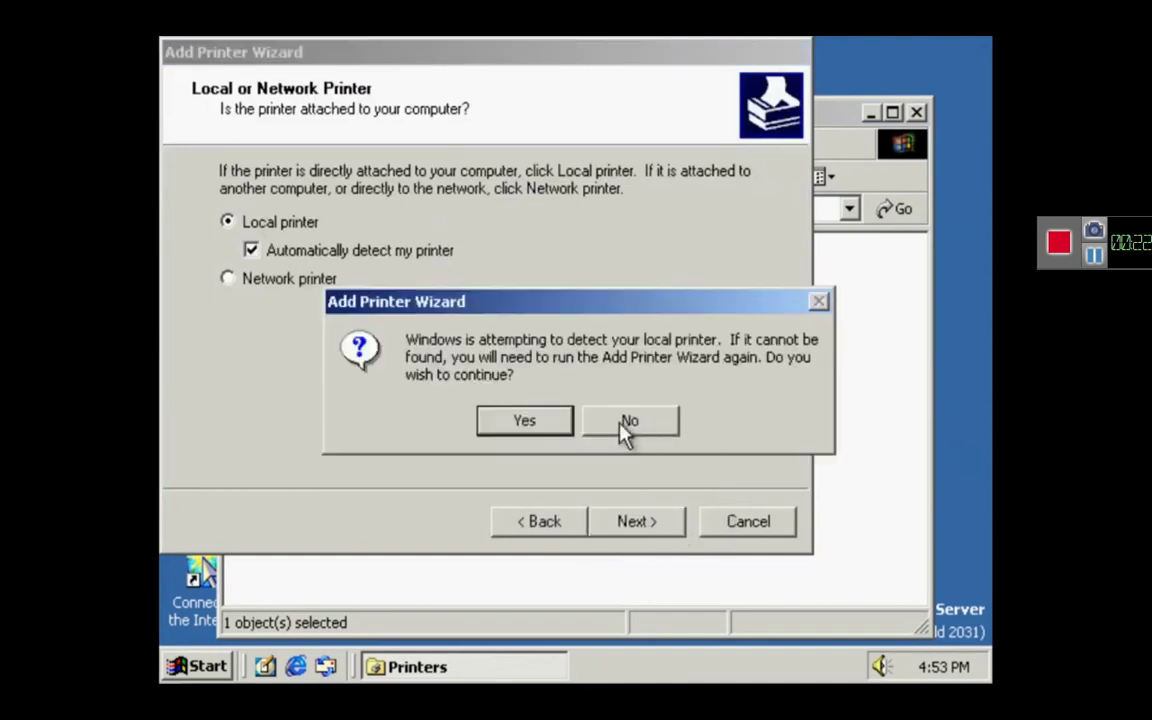
click(627, 427)
click(740, 518)
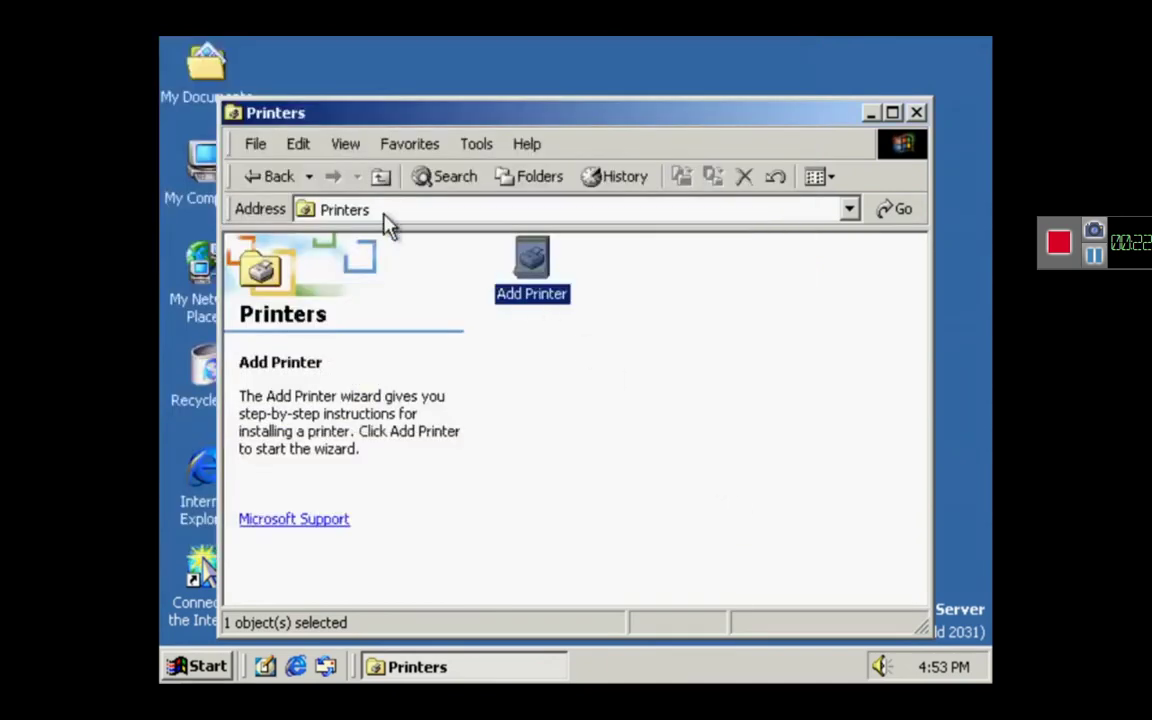
Return to Control Panel and examine the available locales and system languages in Regional Options
click(381, 177)
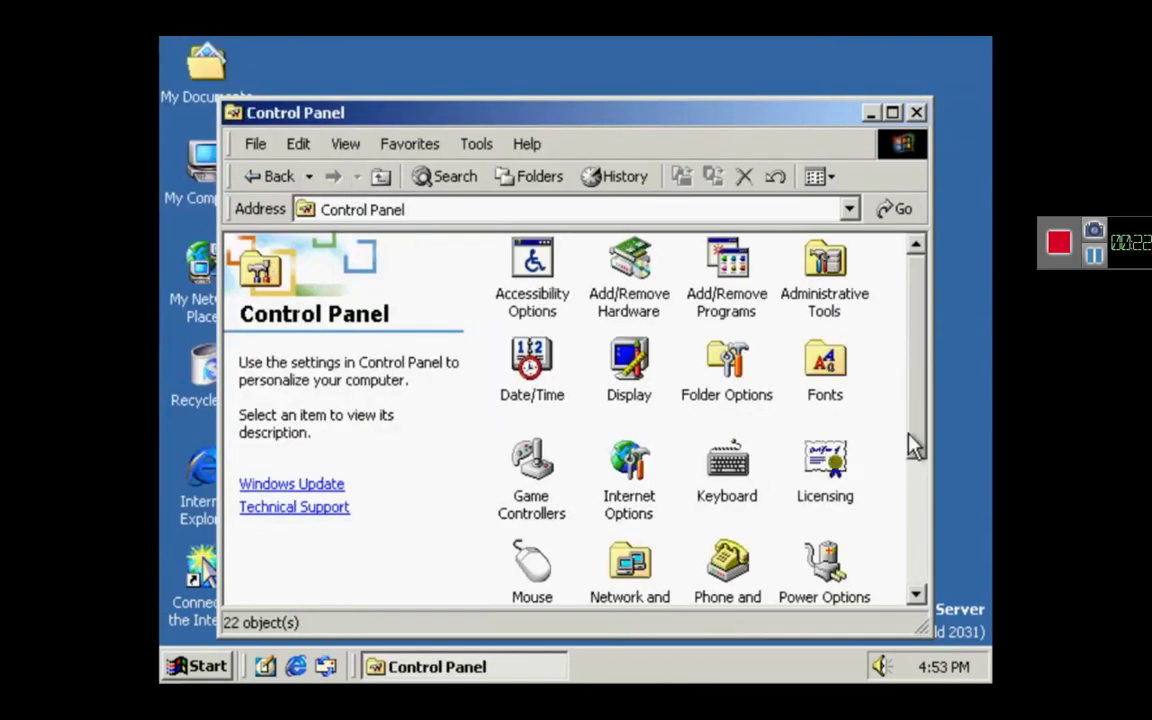
drag(909, 436, 905, 607)
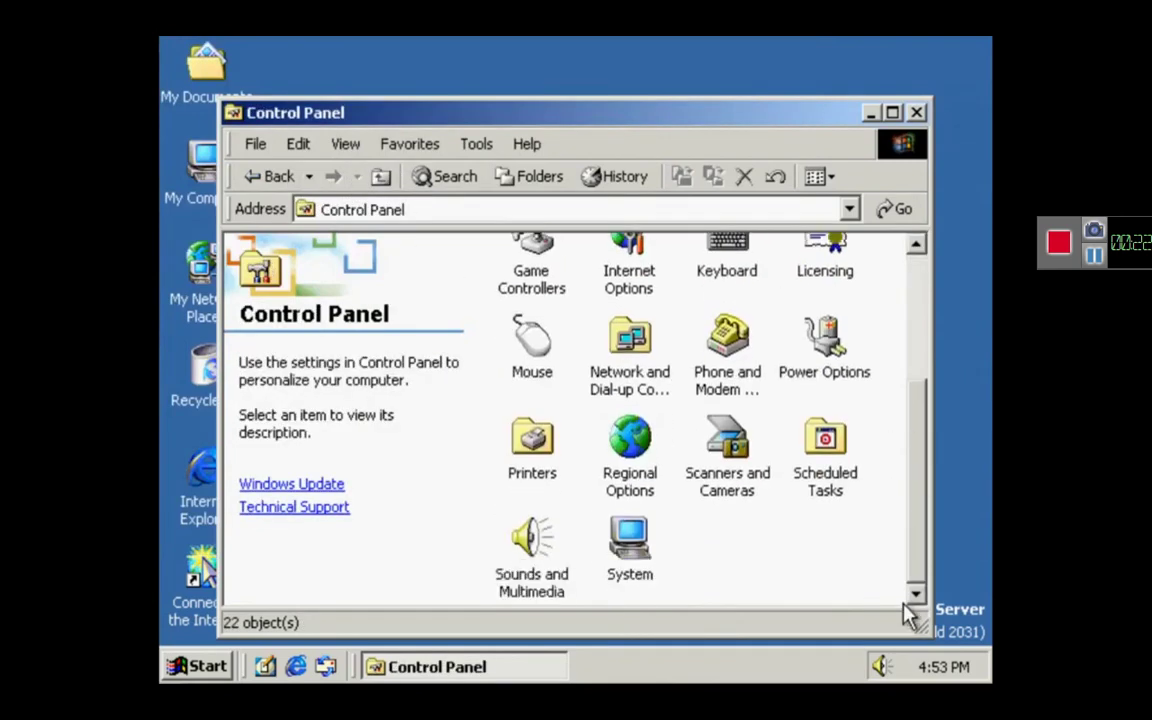
double_click(652, 481)
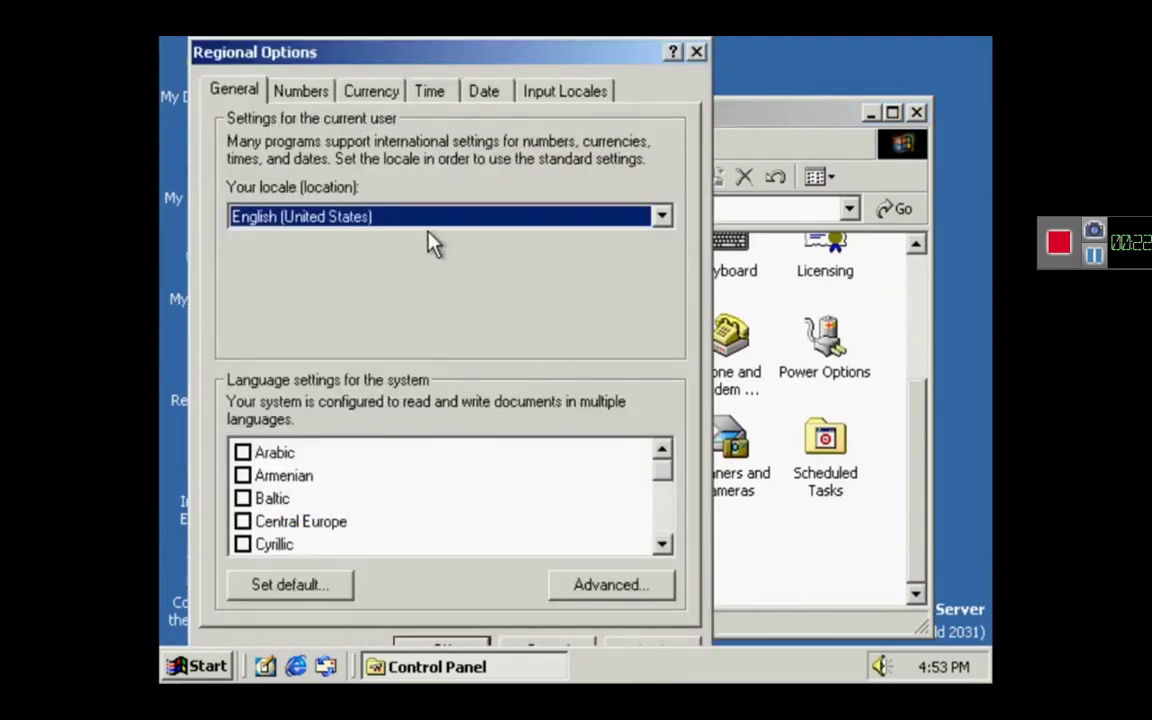
drag(668, 487, 663, 543)
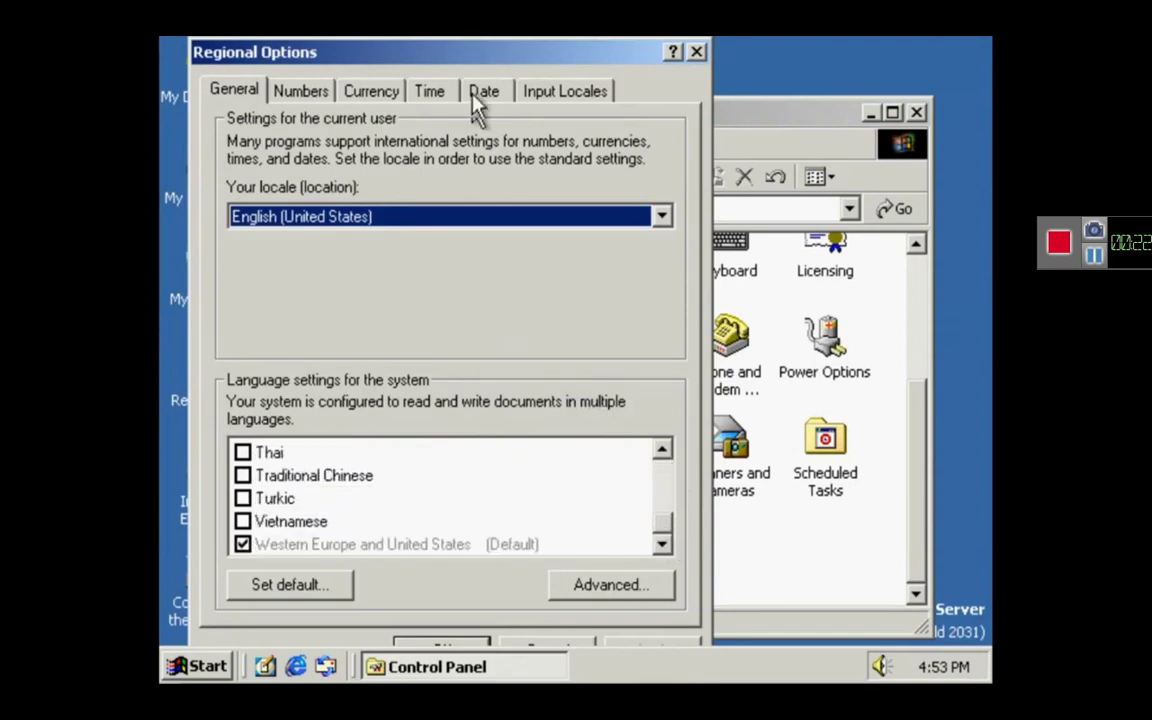
click(478, 216)
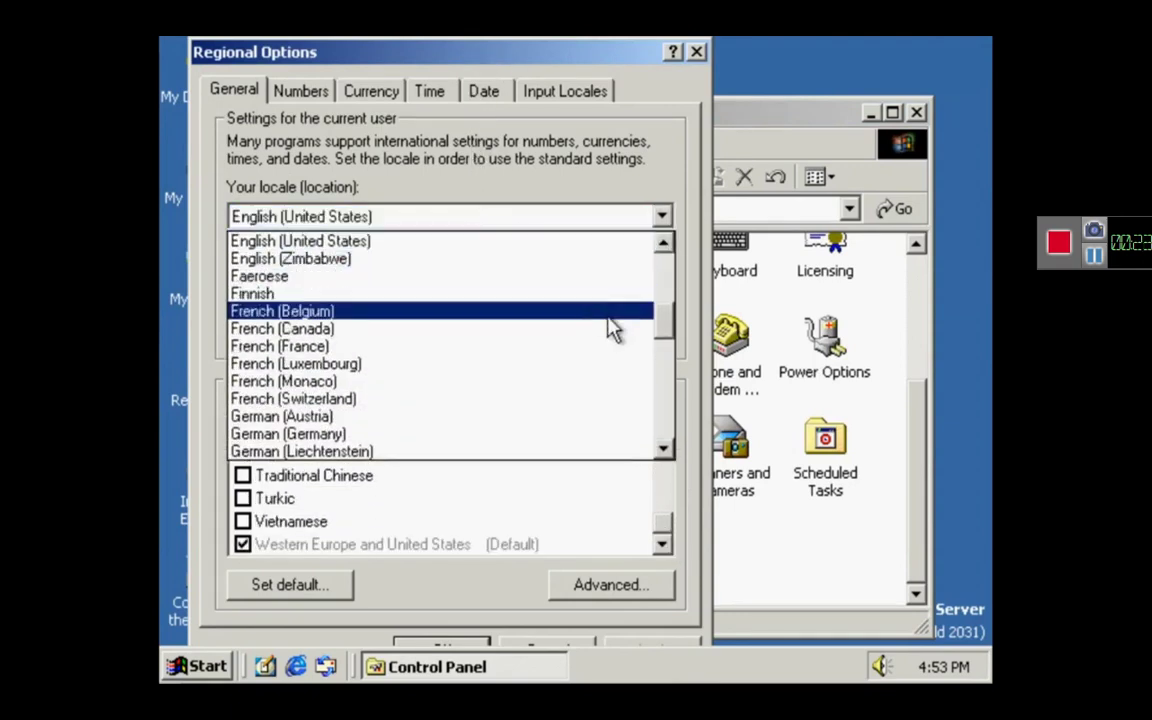
drag(672, 340, 667, 430)
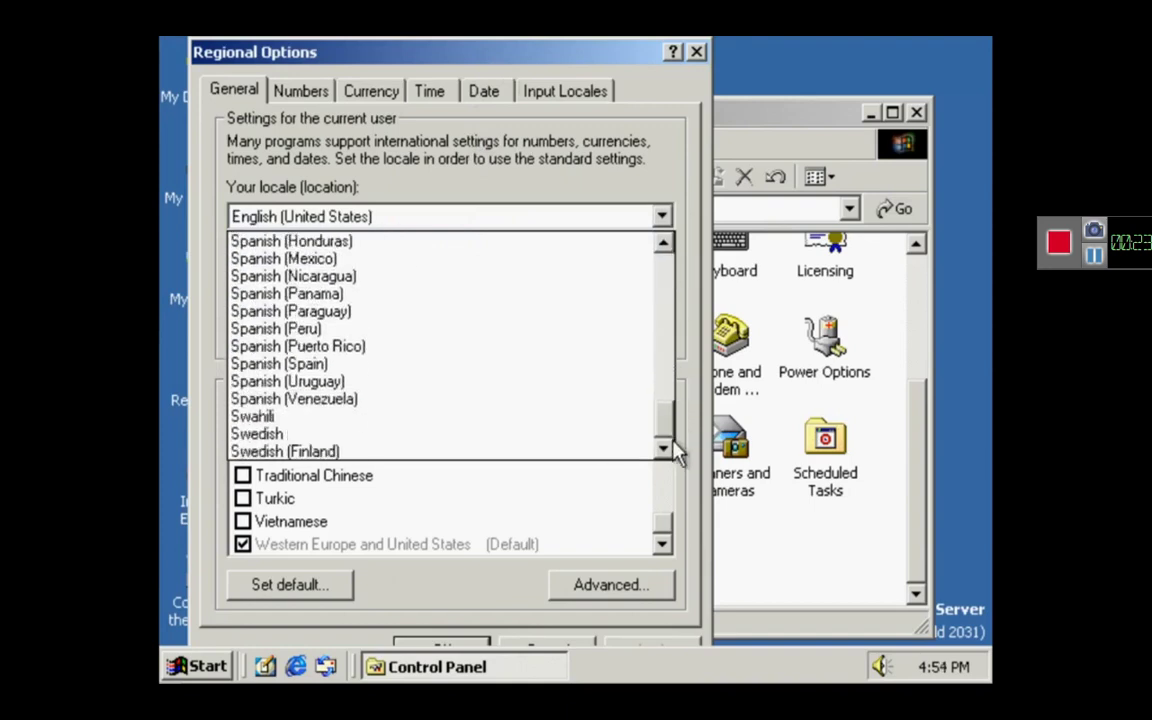
Review the number, currency, time and date format settings in Regional Options
click(322, 100)
click(322, 100)
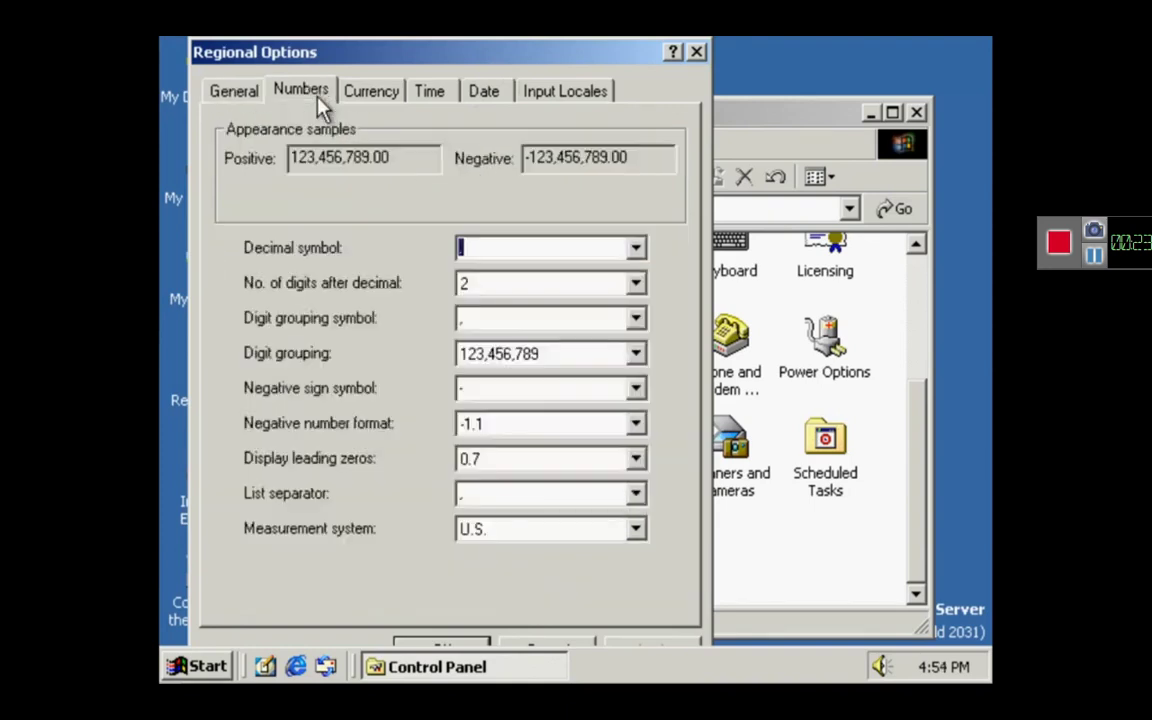
click(368, 91)
click(432, 93)
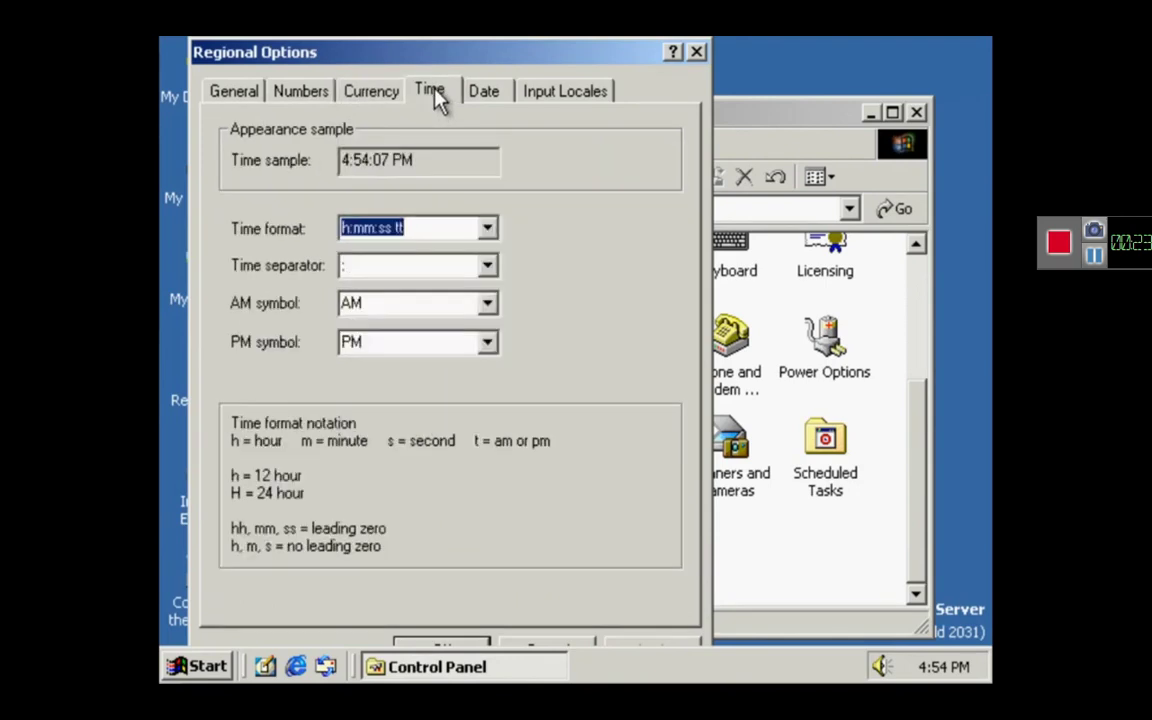
click(492, 94)
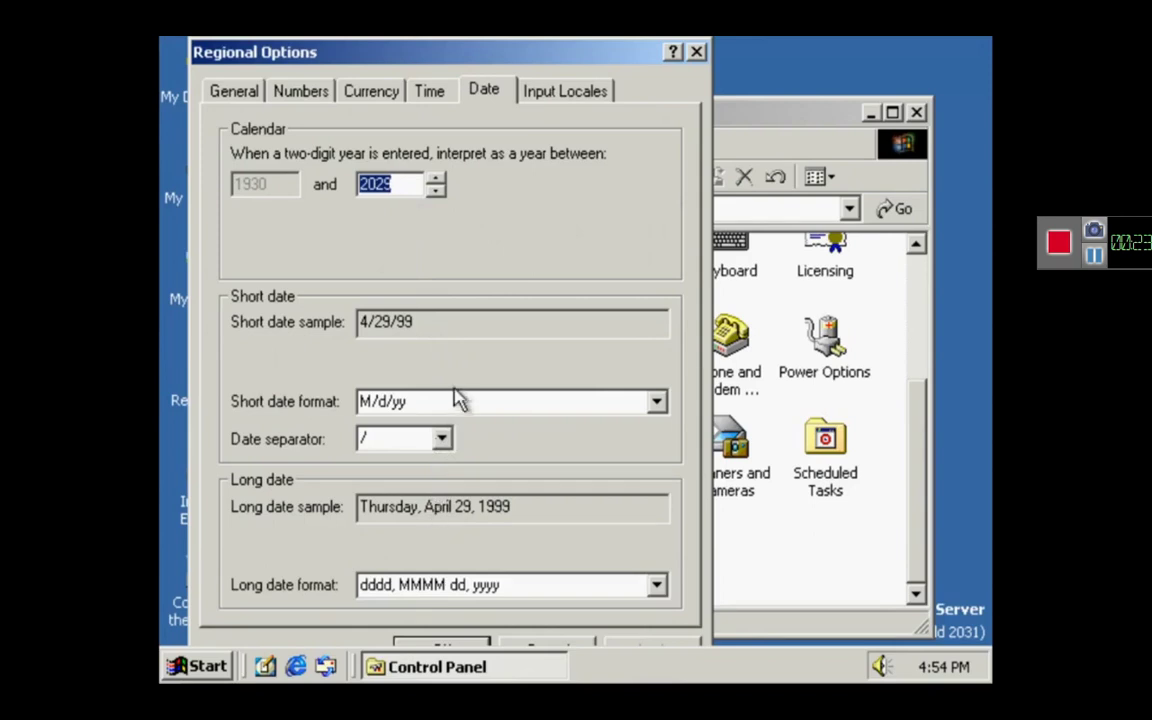
Try 1000 and 9999 as the end of the two-digit year range, and discard the Regional Options changes after viewing the input locales
click(436, 180)
drag(436, 182, 436, 182)
drag(437, 181, 437, 181)
text(1000)
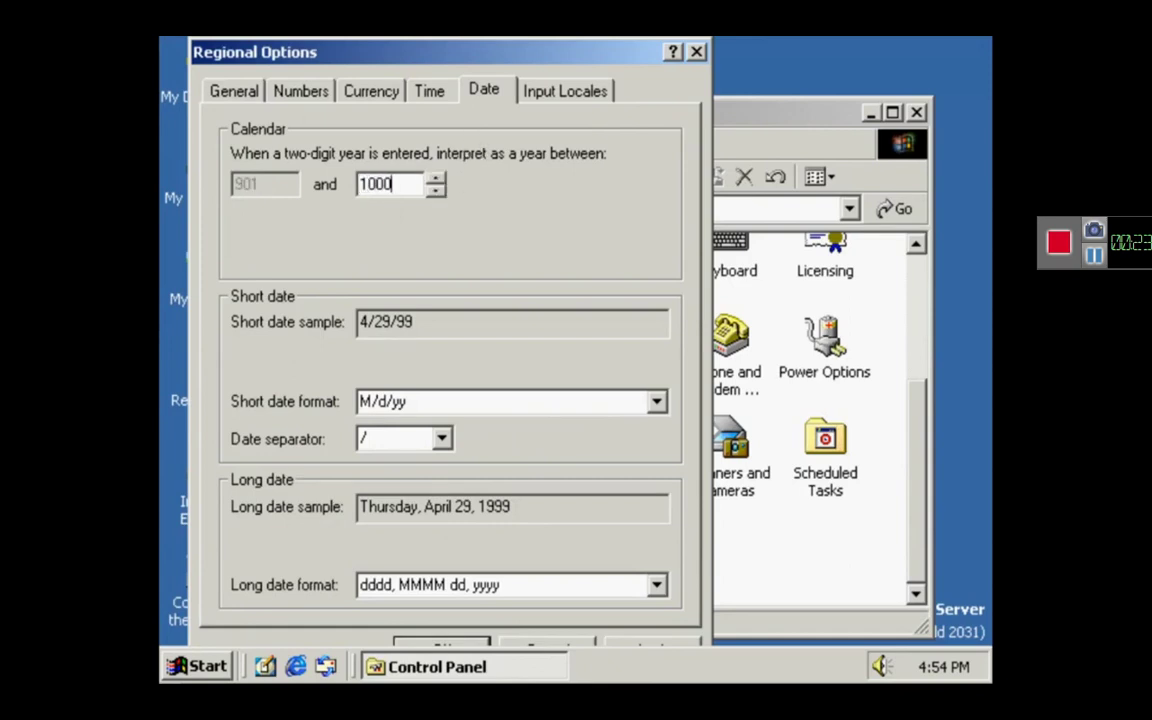
key(BackSpace)
key(BackSpace)
key(BackSpace)
key(BackSpace)
text(9999)
click(566, 96)
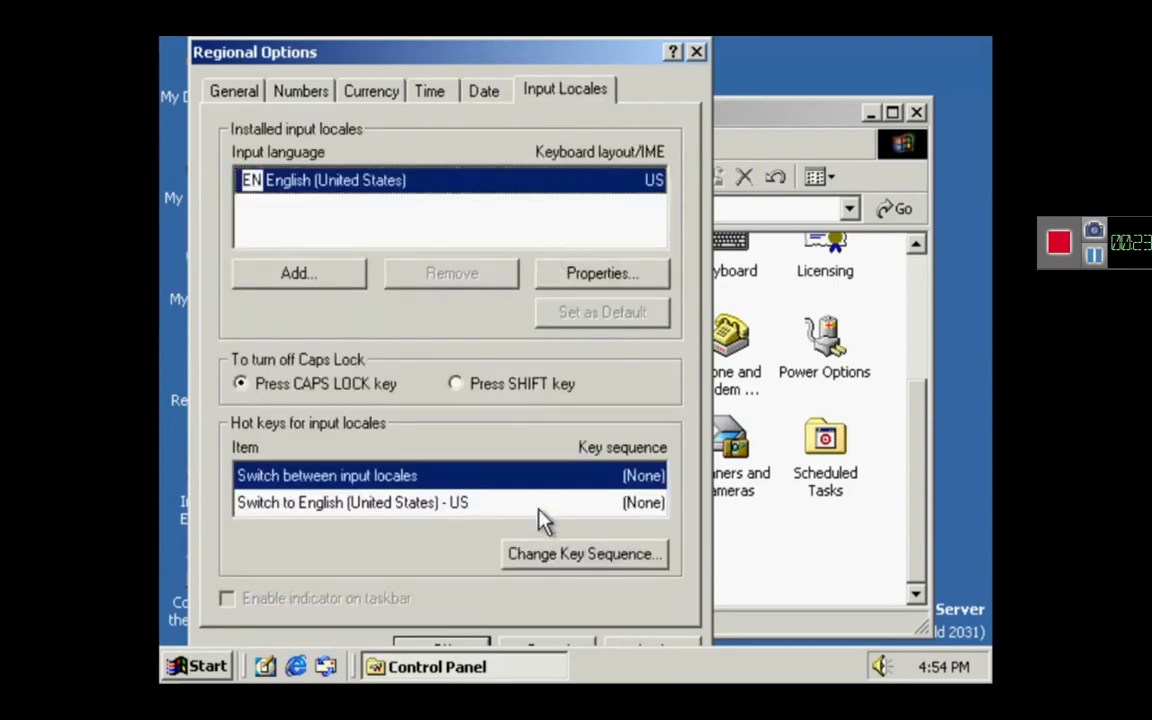
click(542, 645)
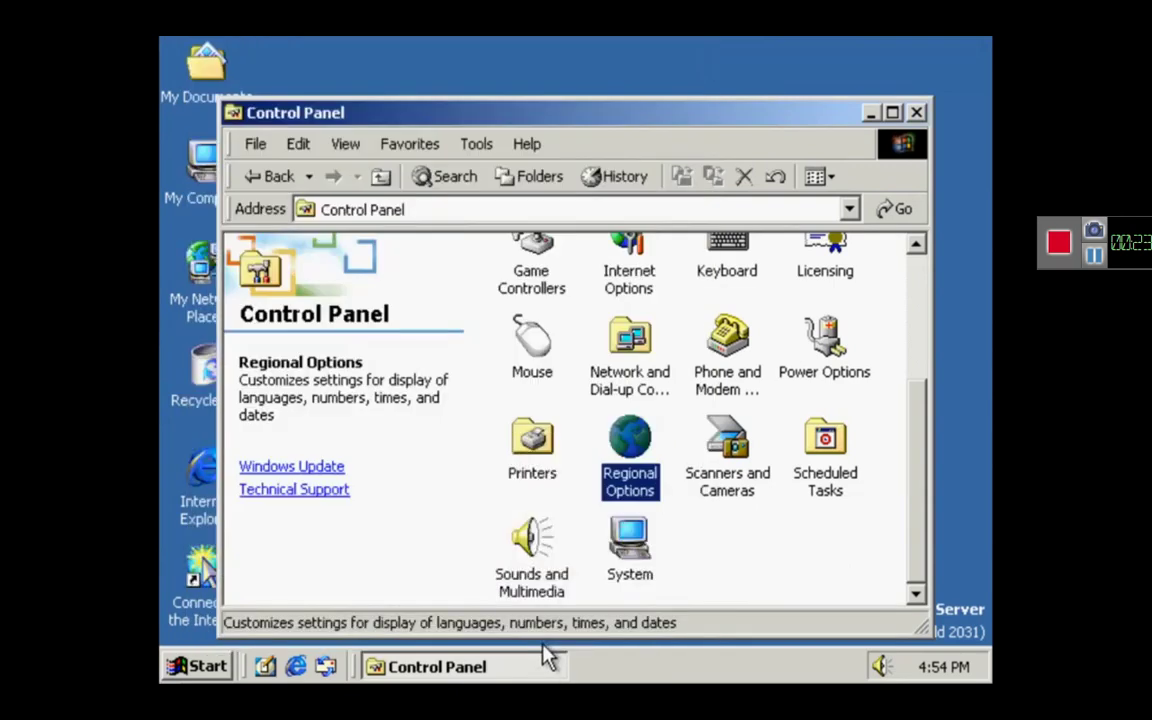
View the installed devices in Scanners and Cameras and close the properties without changes
double_click(712, 480)
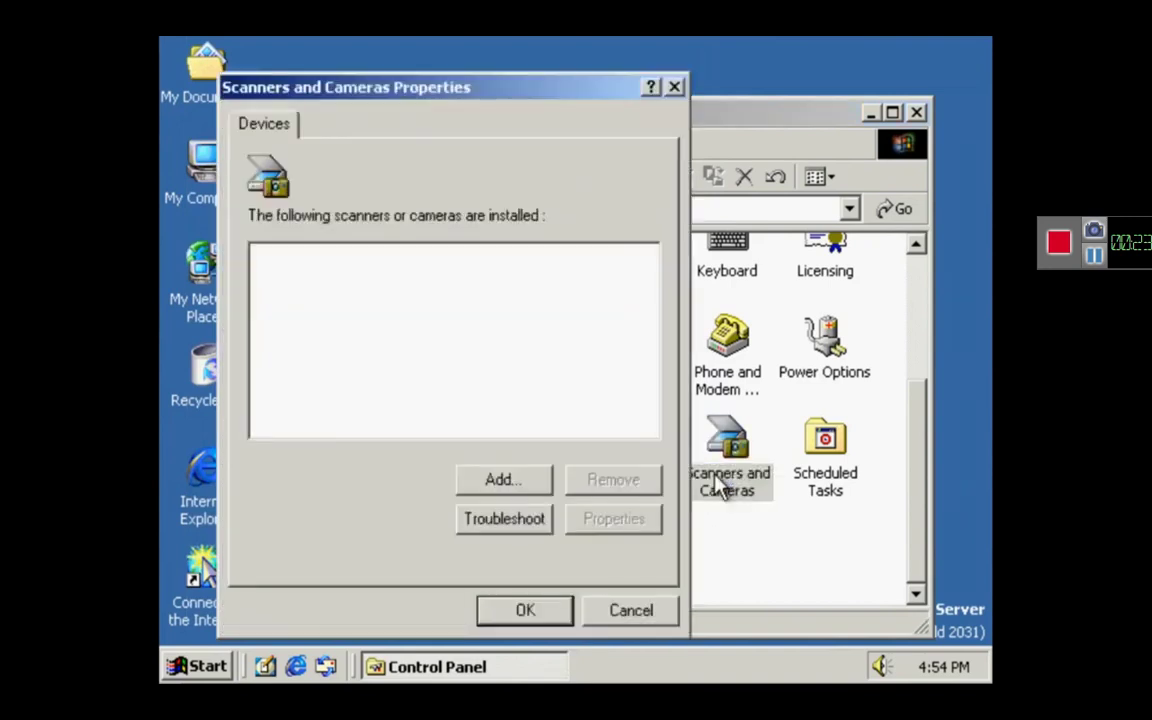
click(648, 614)
Open Scheduled Tasks and view the programs offered by the Scheduled Task Wizard, closing it without adding a task
click(835, 494)
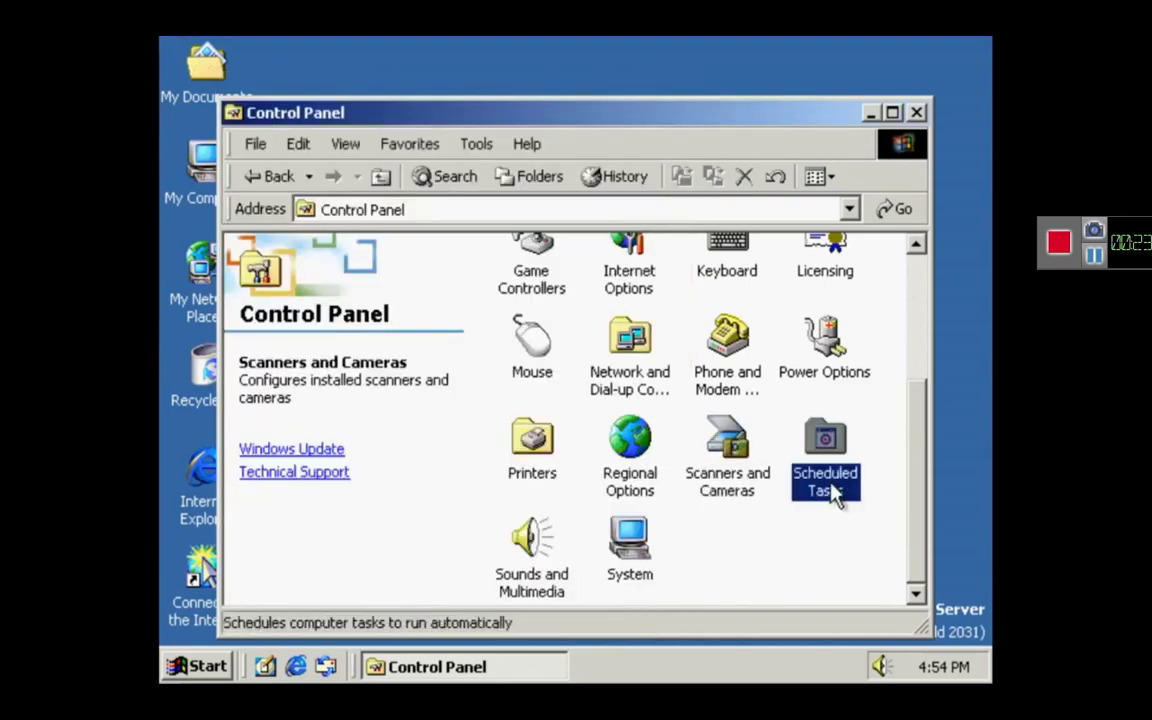
double_click(831, 488)
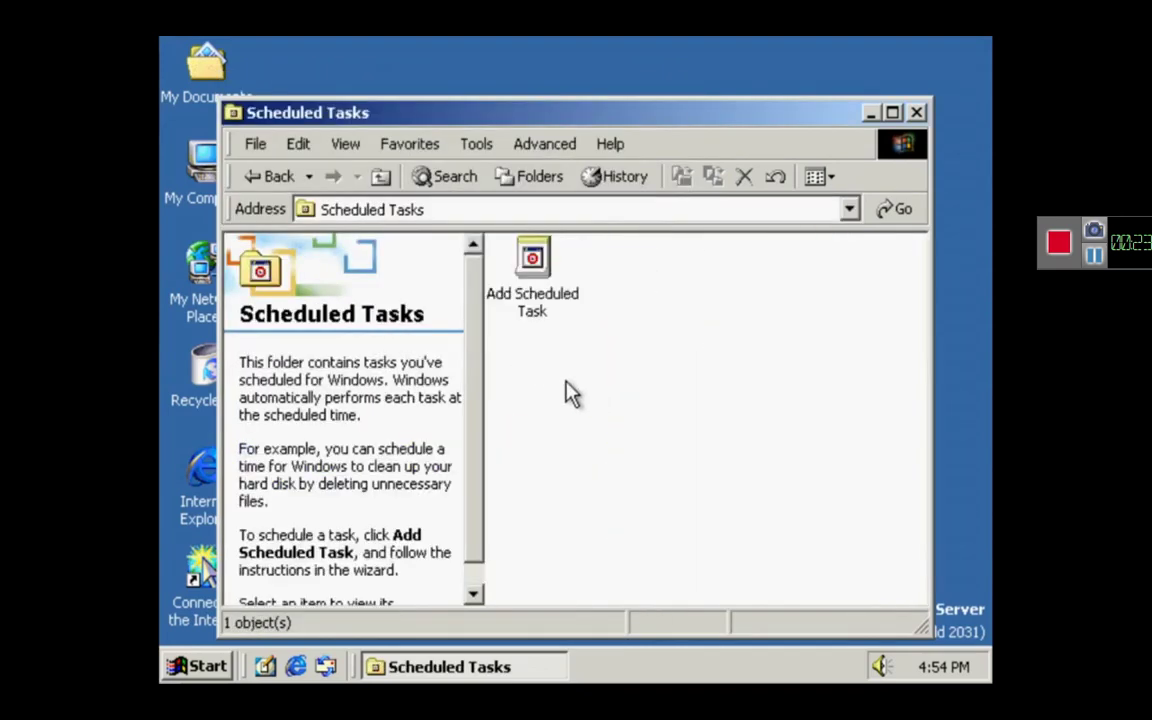
double_click(547, 318)
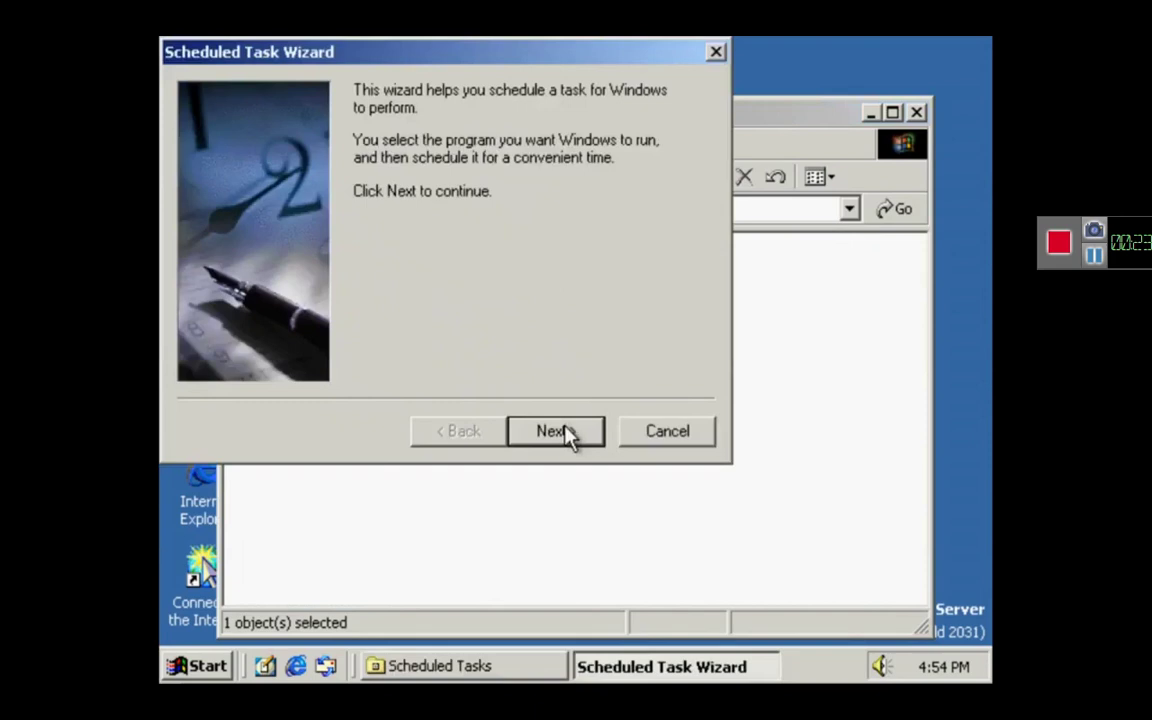
click(570, 433)
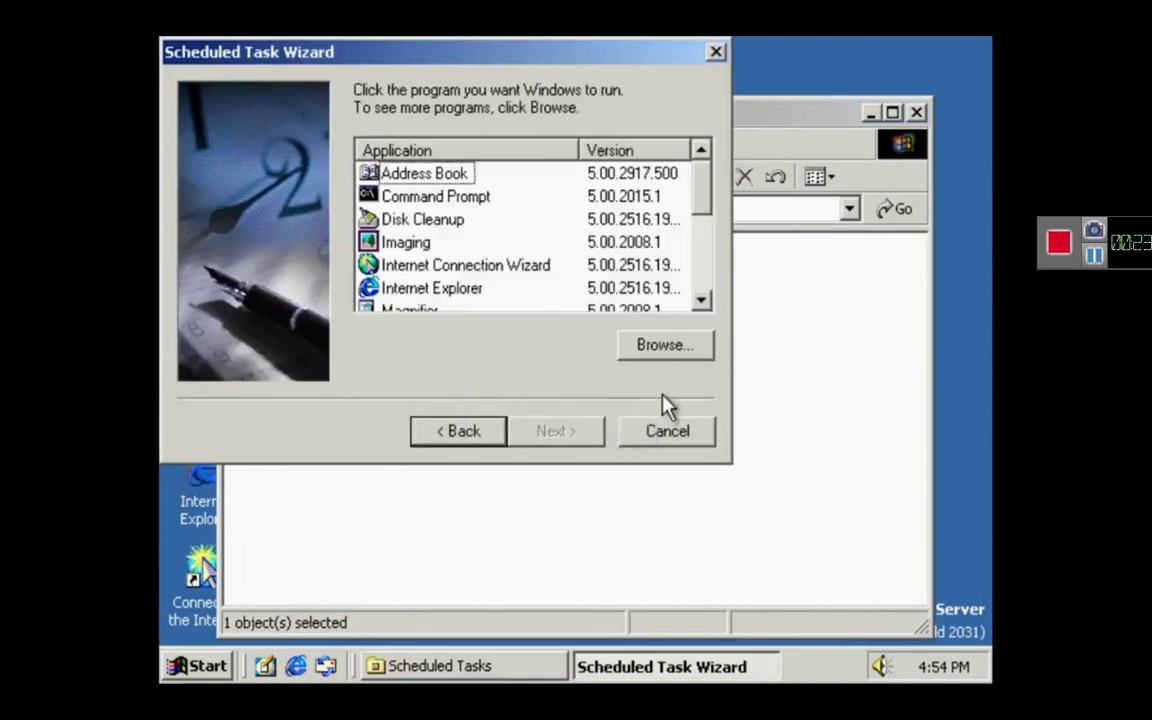
drag(703, 207, 705, 295)
click(688, 467)
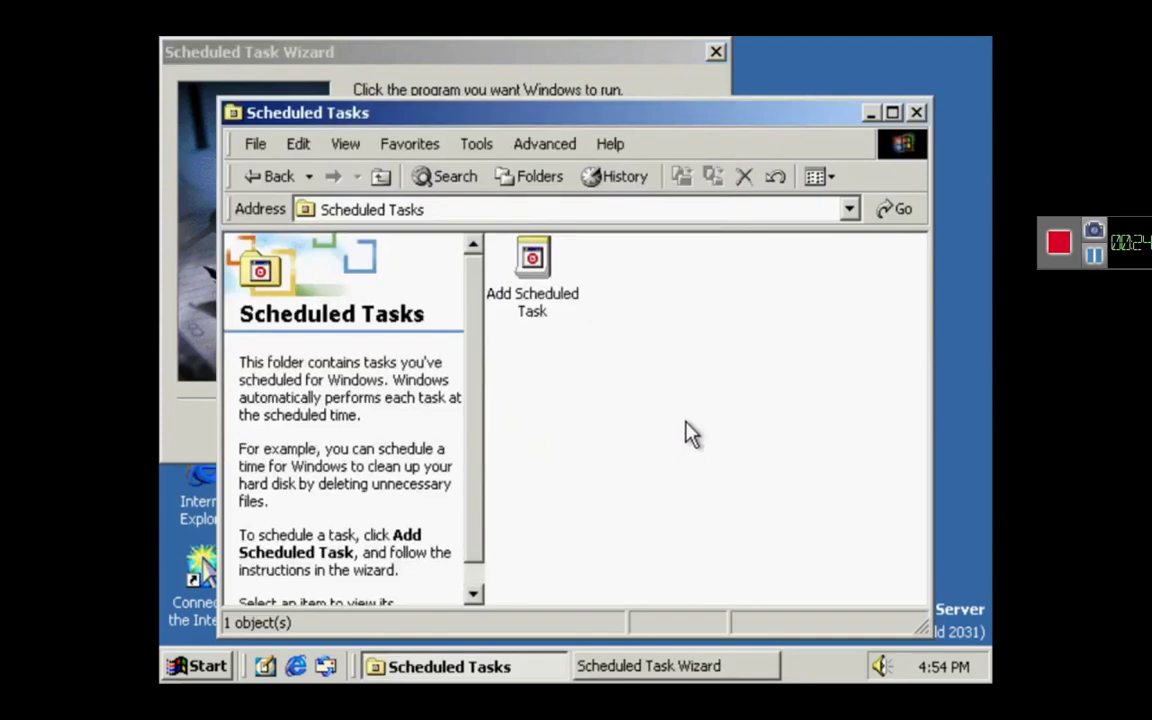
click(716, 54)
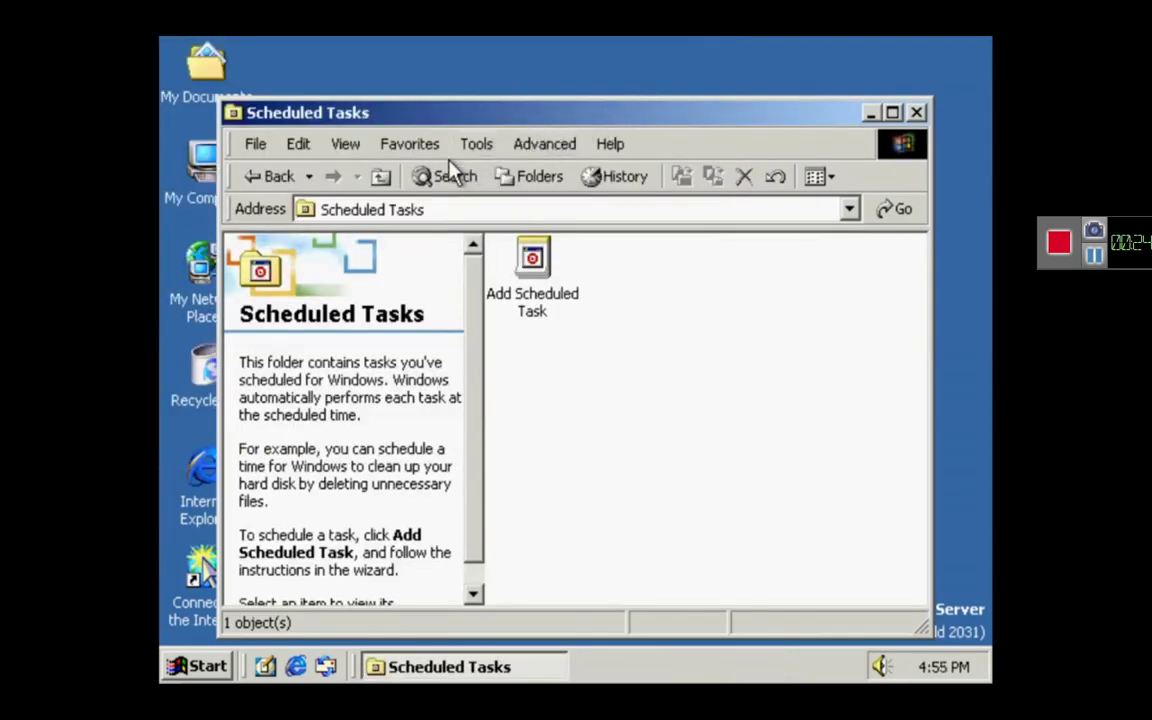
Open Sounds and Multimedia from Control Panel and play the sounds assigned to Asterisk and Default Beep
click(384, 176)
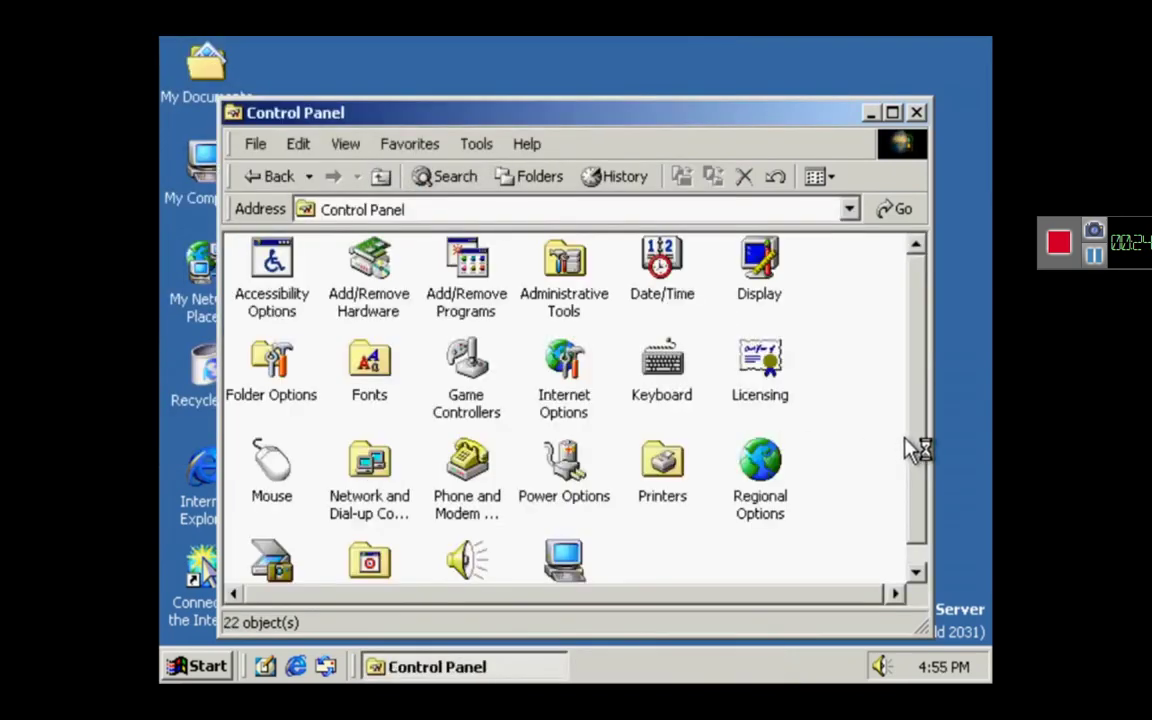
scroll(922, 520, down, 1)
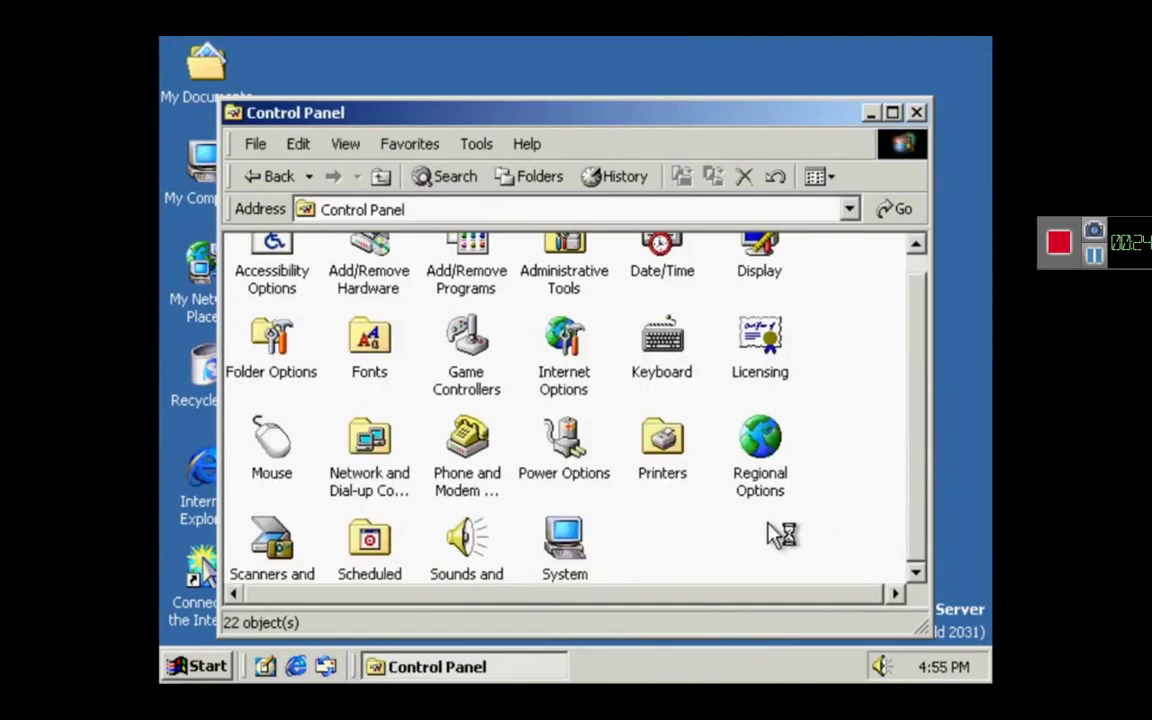
double_click(465, 545)
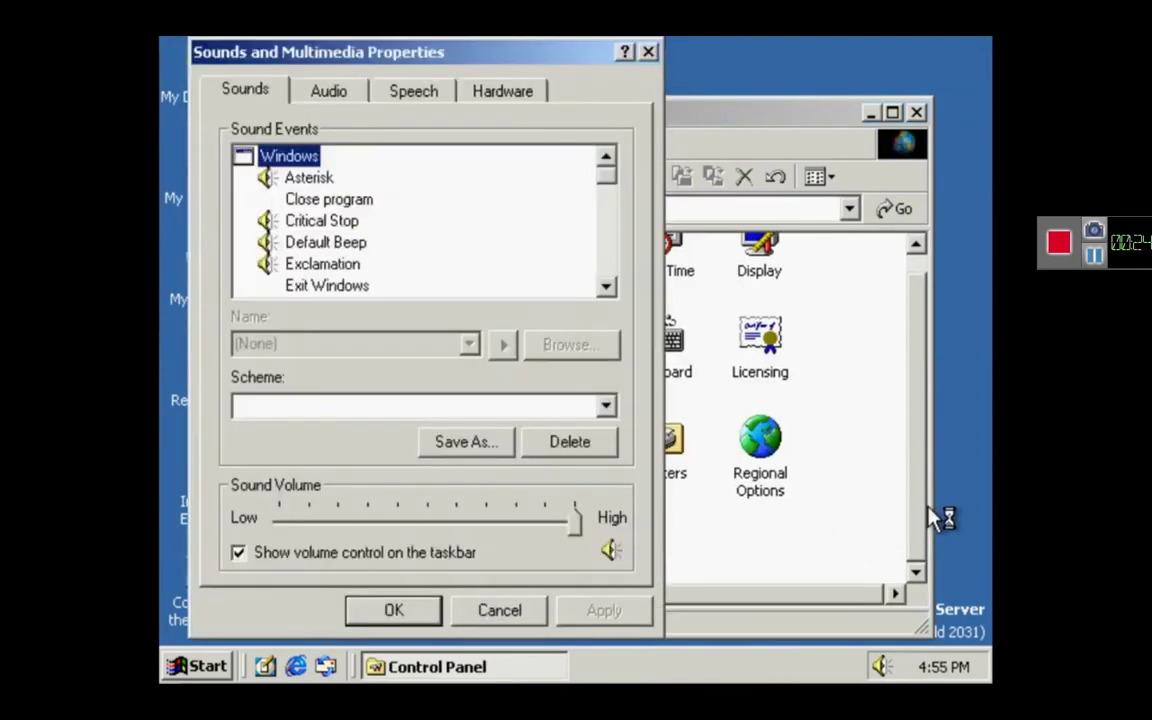
click(350, 287)
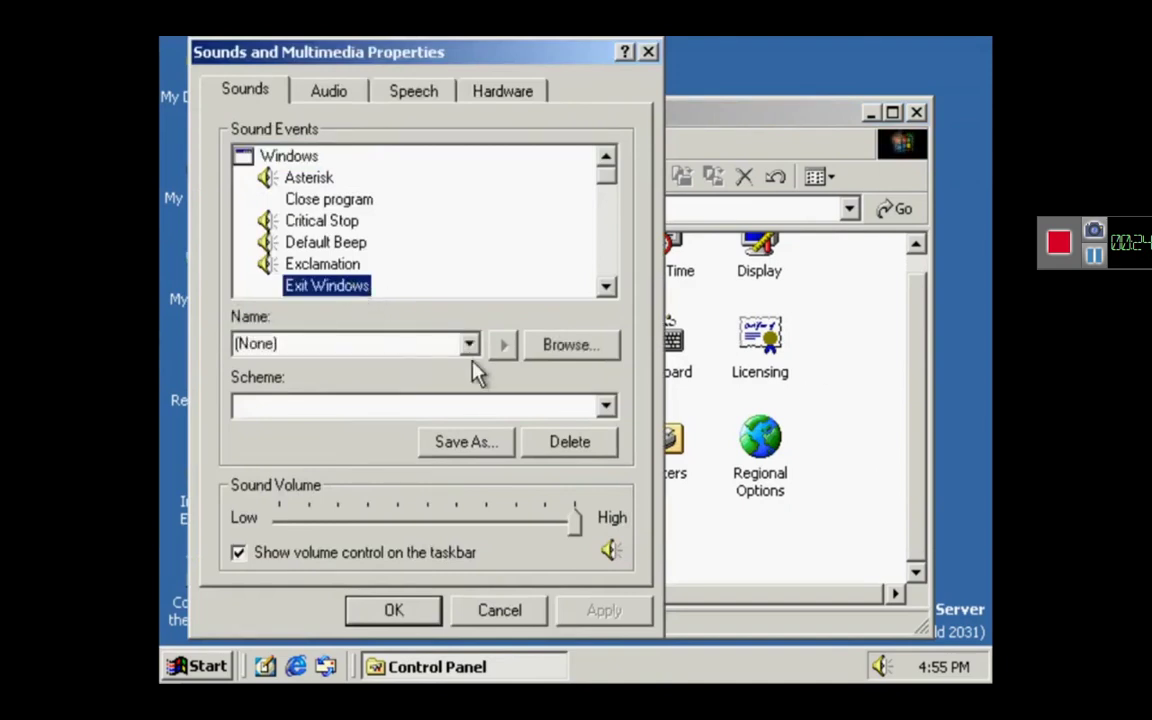
click(313, 179)
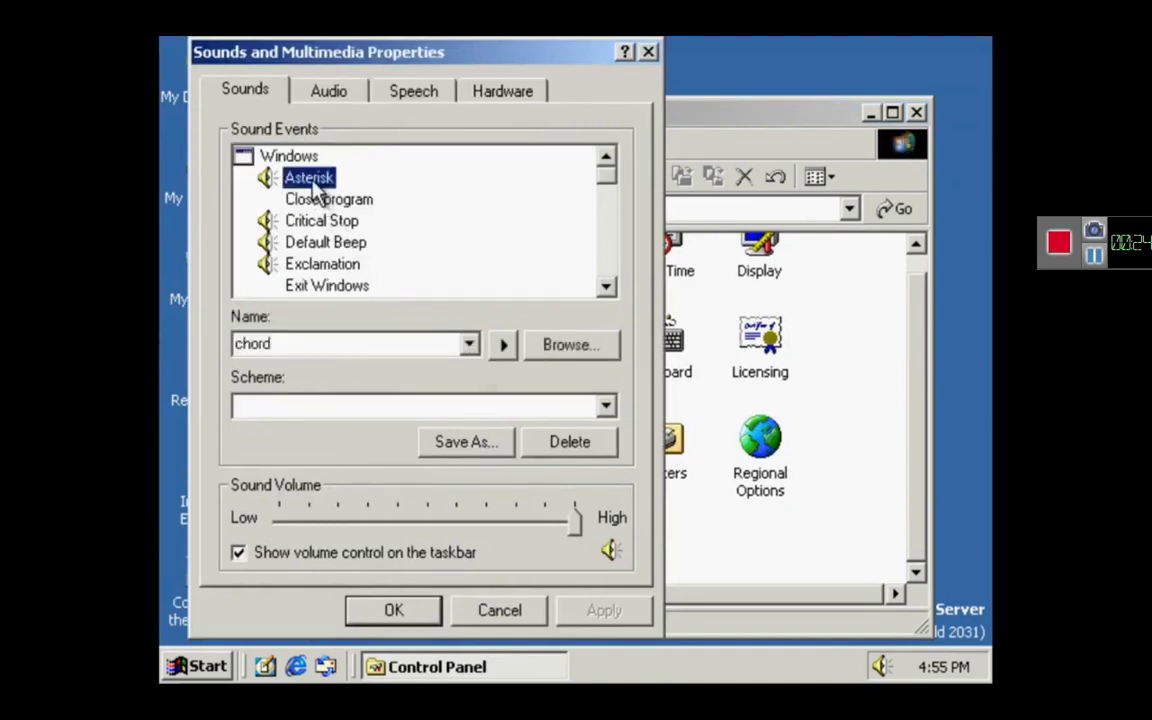
click(503, 343)
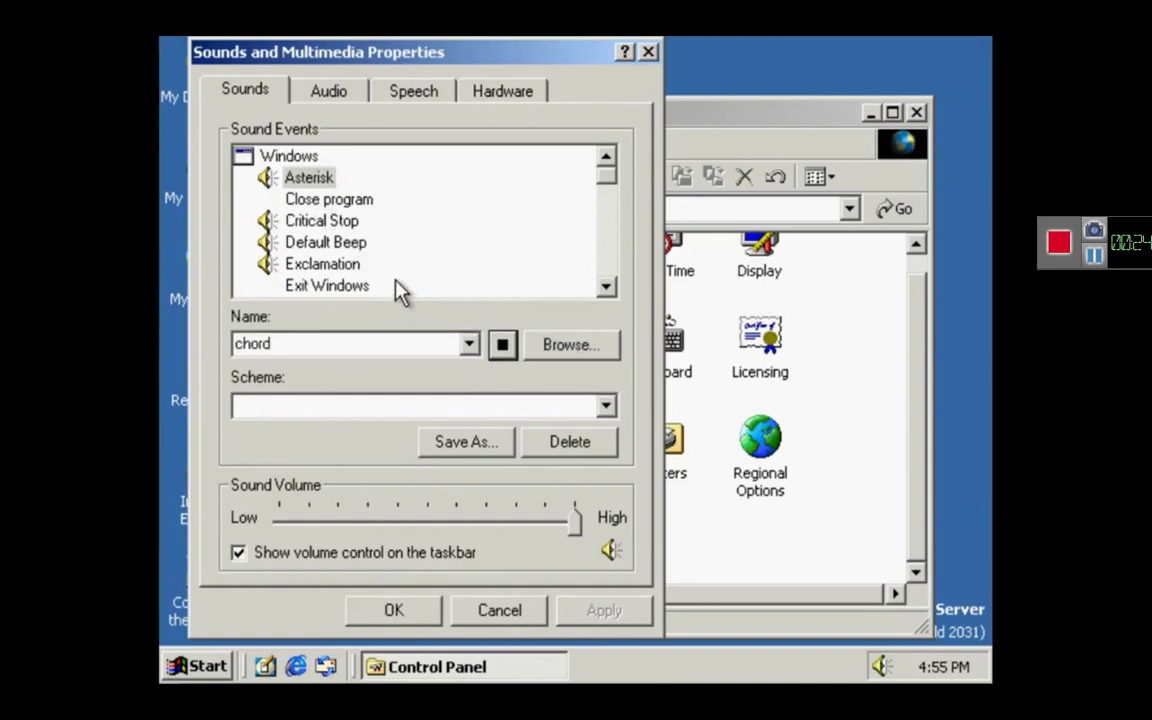
click(333, 222)
click(340, 244)
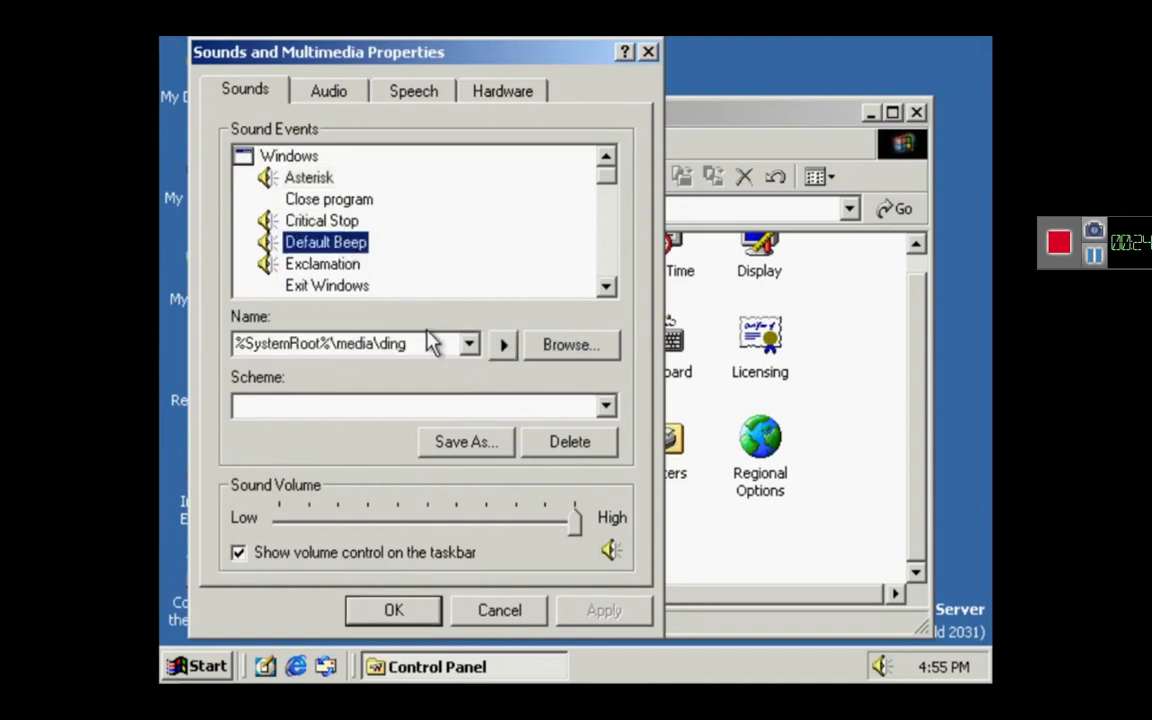
click(500, 345)
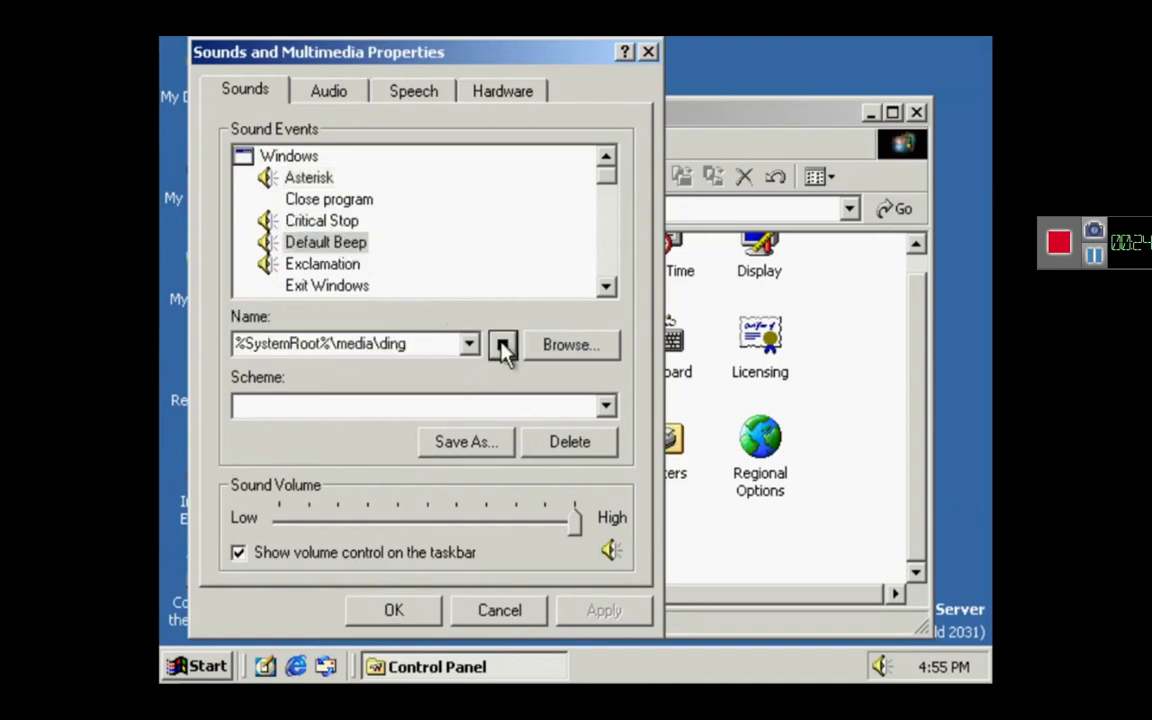
Assign the Windows Logoff Sound to the Exit Windows event and apply the change
click(338, 266)
click(357, 294)
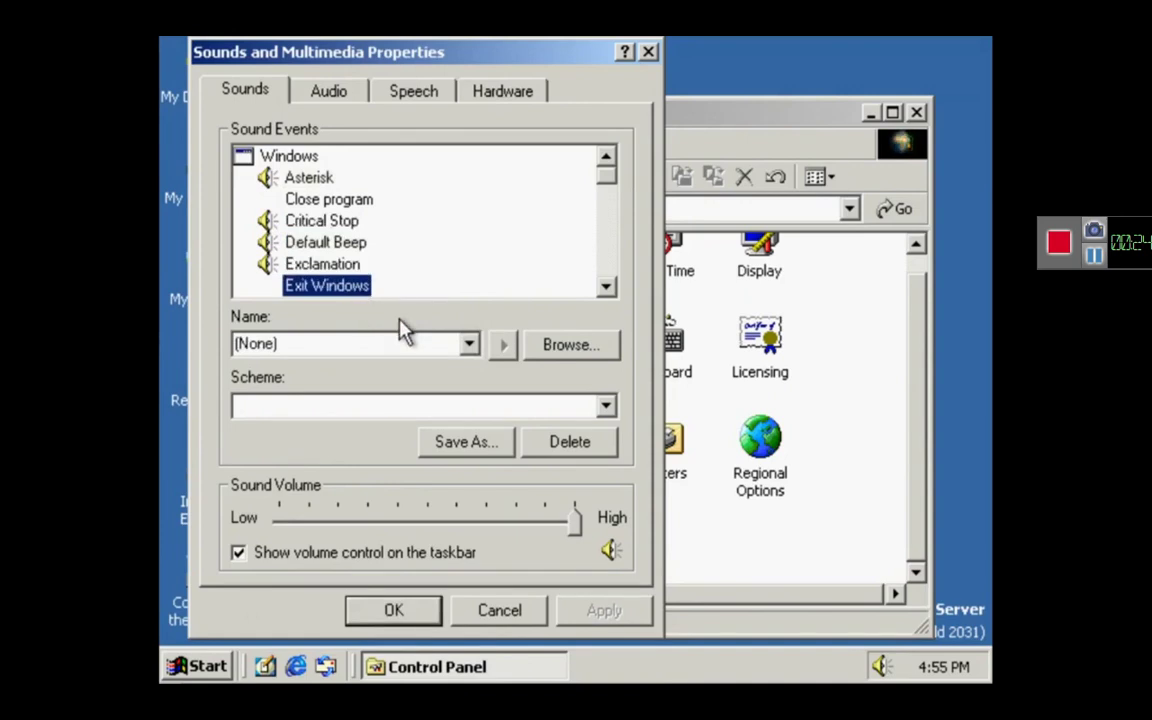
click(469, 346)
drag(471, 424, 471, 545)
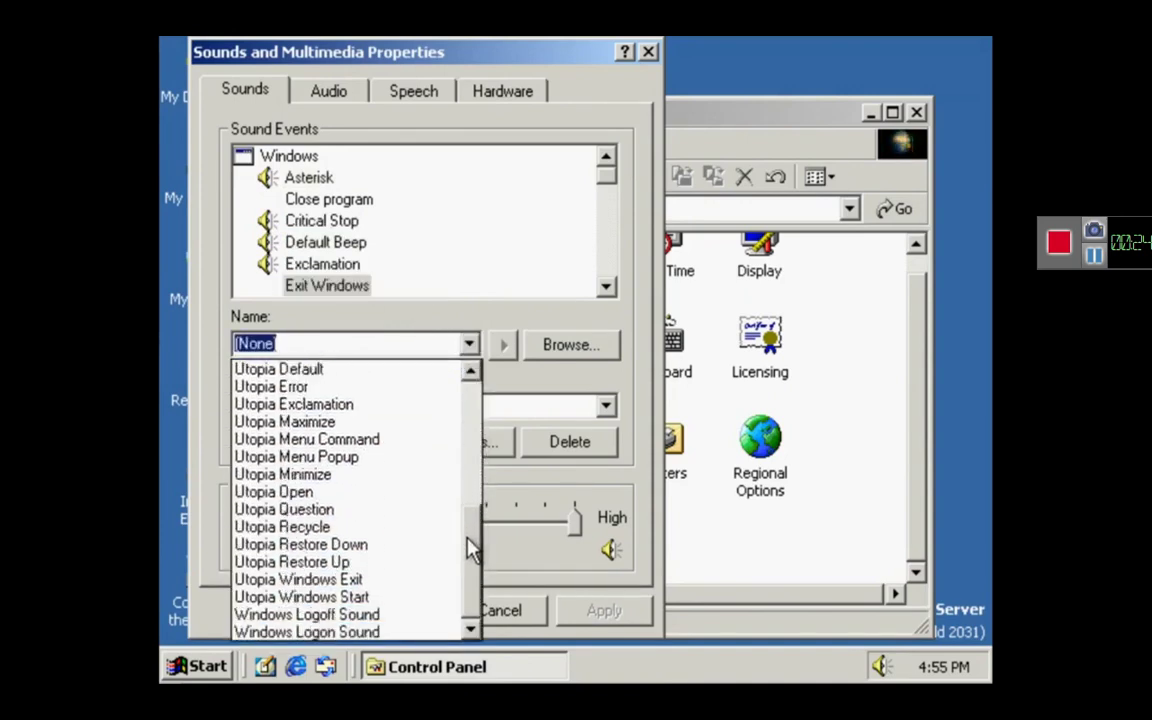
click(442, 616)
click(577, 612)
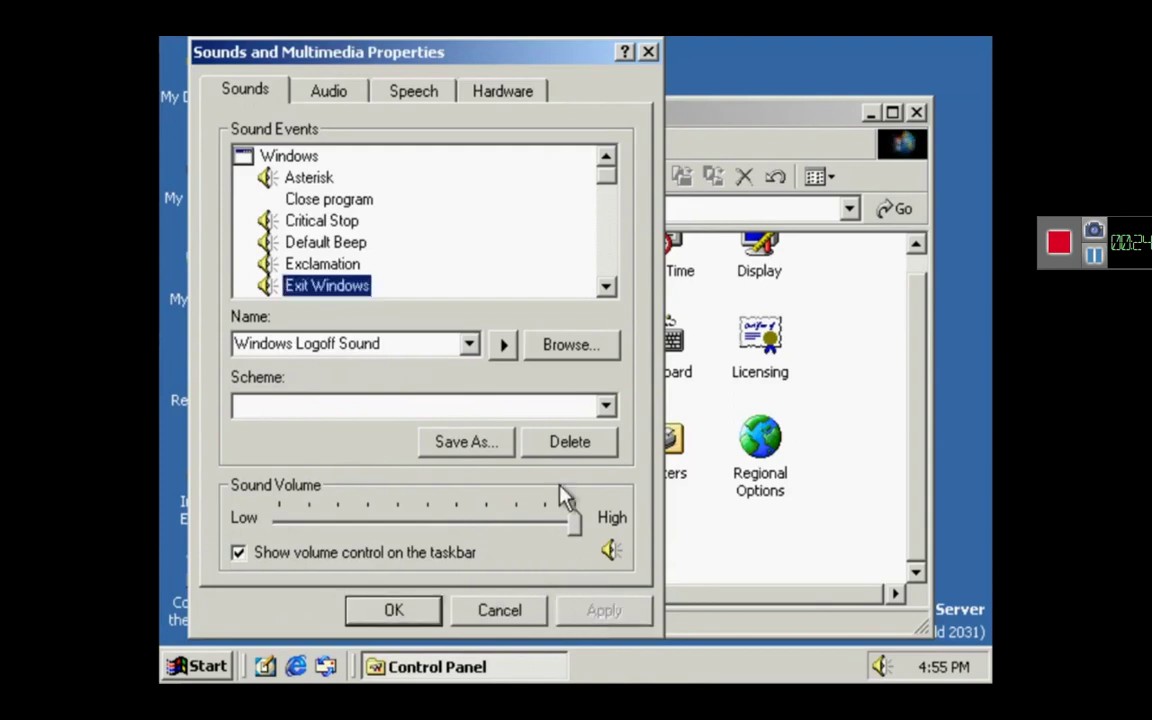
Play the sounds assigned to the Exit Windows and New Mail Notification events
click(505, 345)
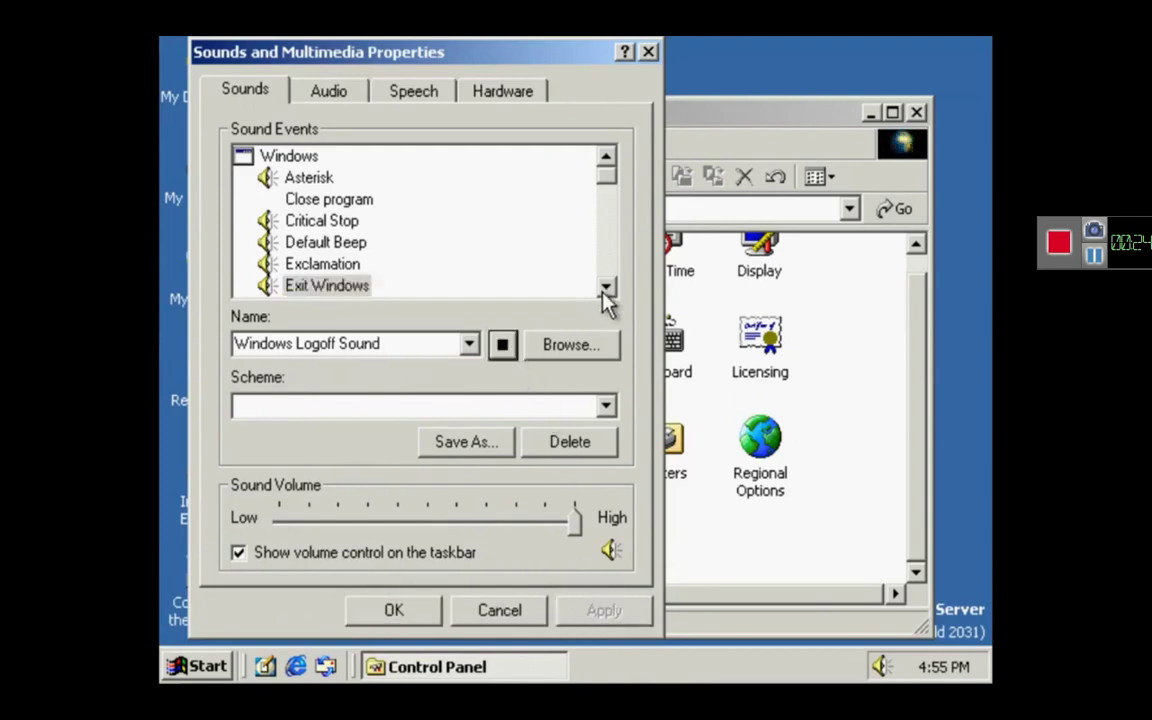
drag(606, 288, 603, 293)
click(399, 160)
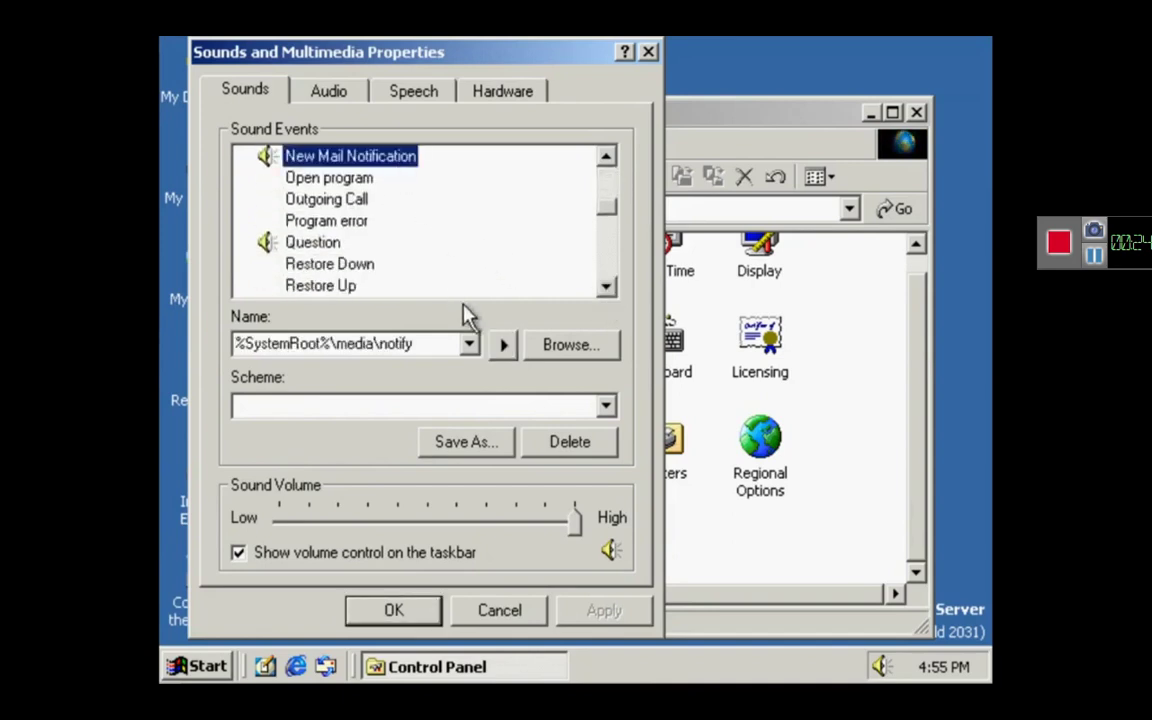
click(503, 346)
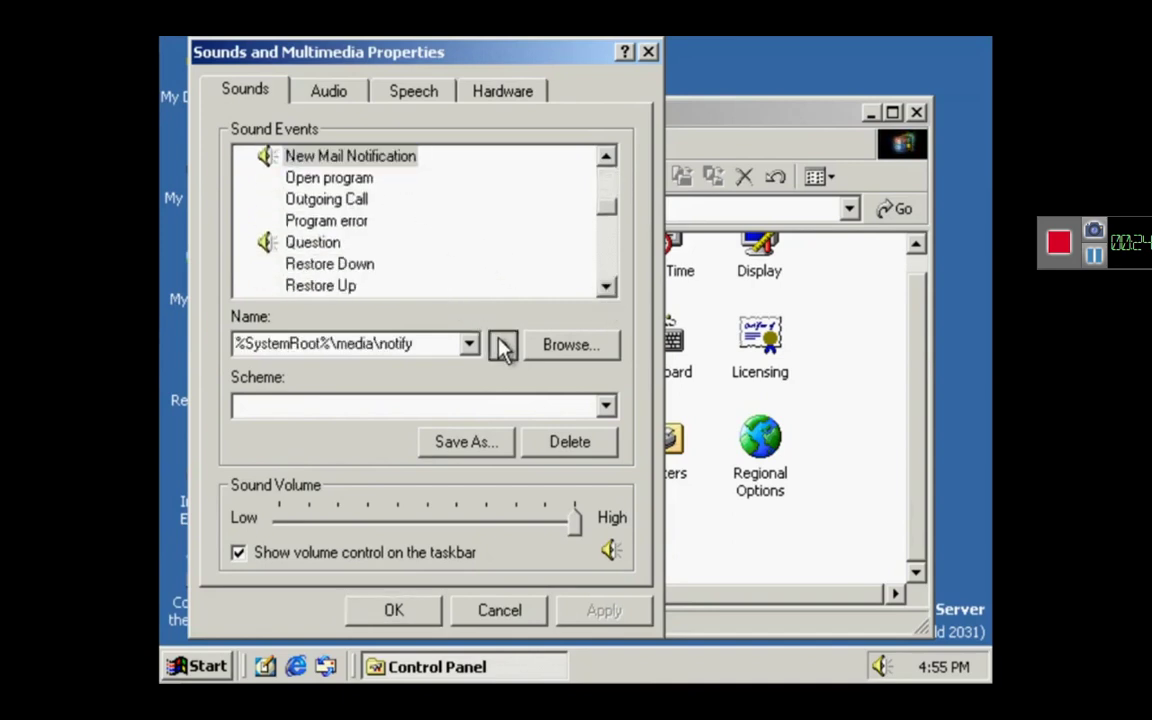
Select the Start Windows event and play its assigned sound
click(330, 245)
key(Down)
key(Down)
key(Down)
key(Down)
key(Down)
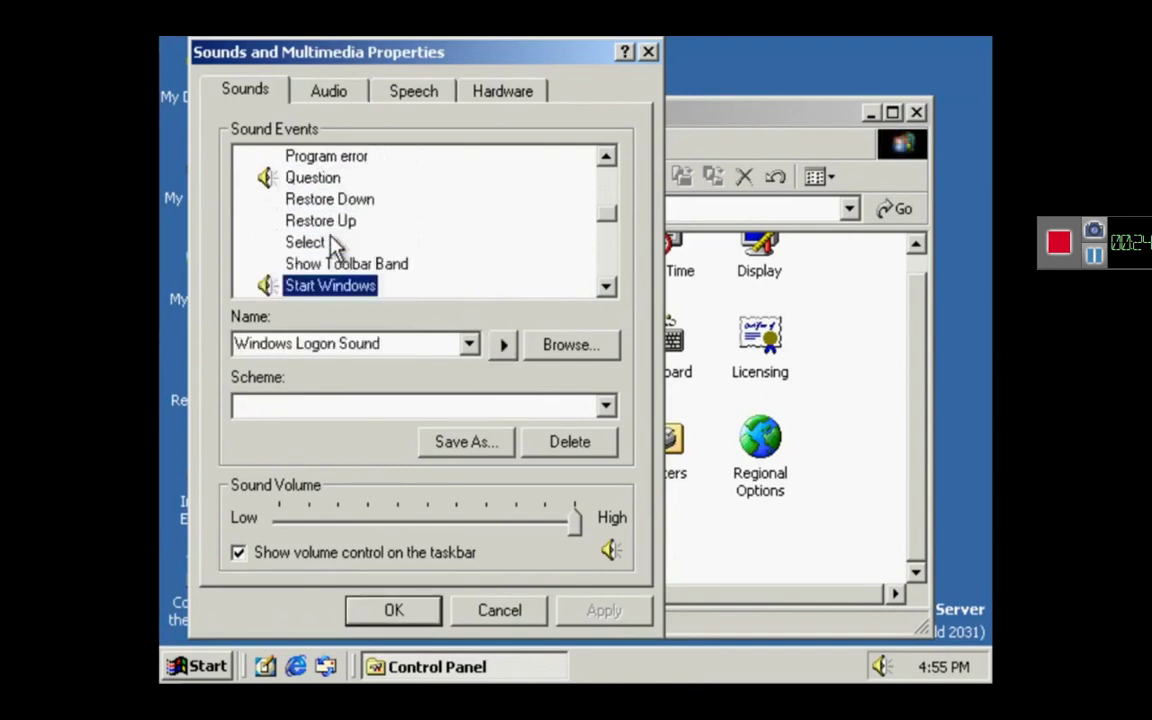
click(505, 346)
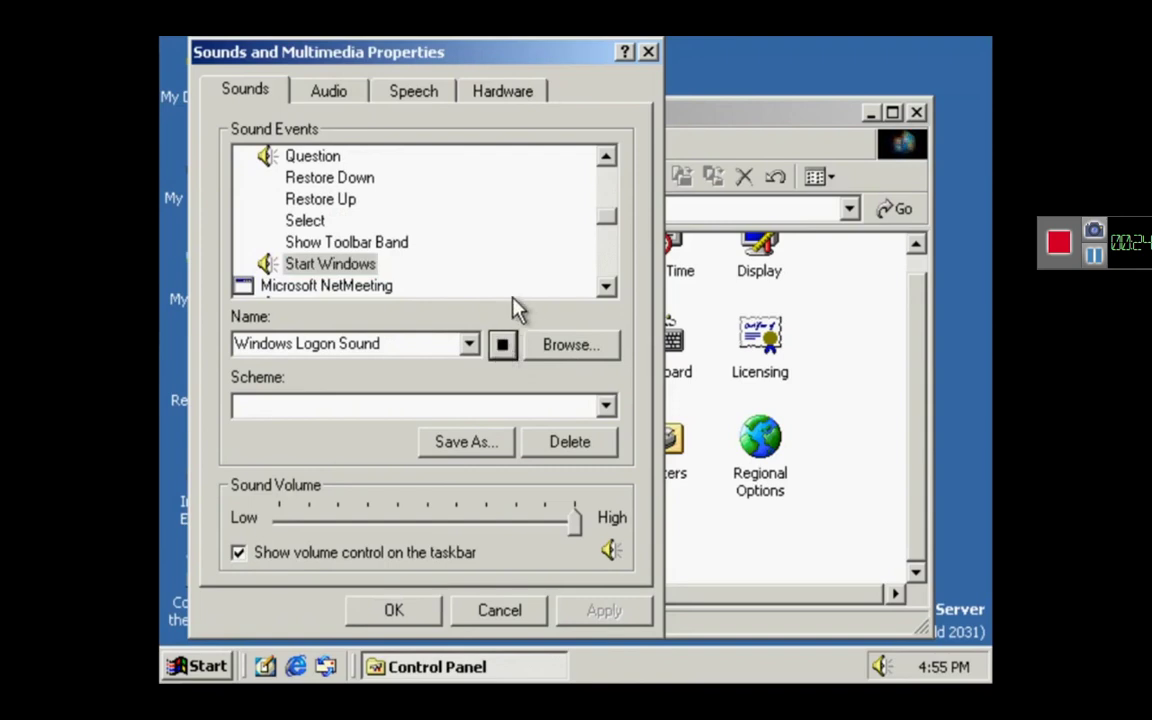
Play the sounds assigned to the Person Joins and Person Leaves events under Microsoft NetMeeting
click(374, 288)
key(Down)
key(Down)
key(Down)
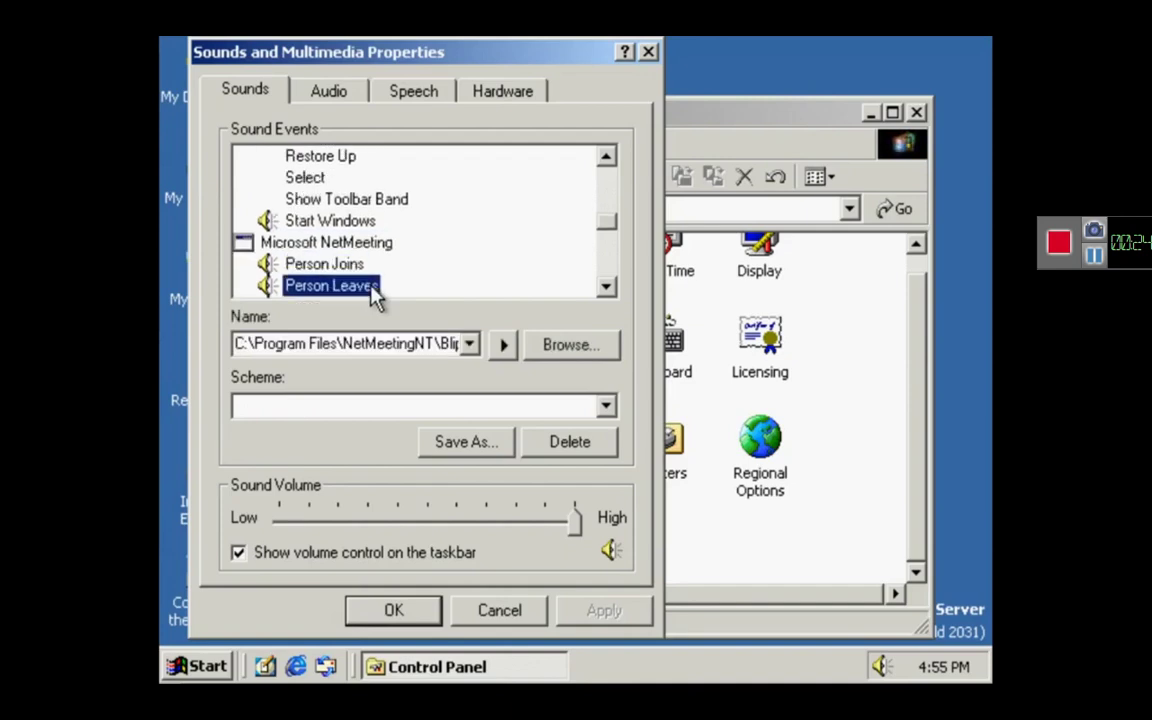
key(Up)
key(Up)
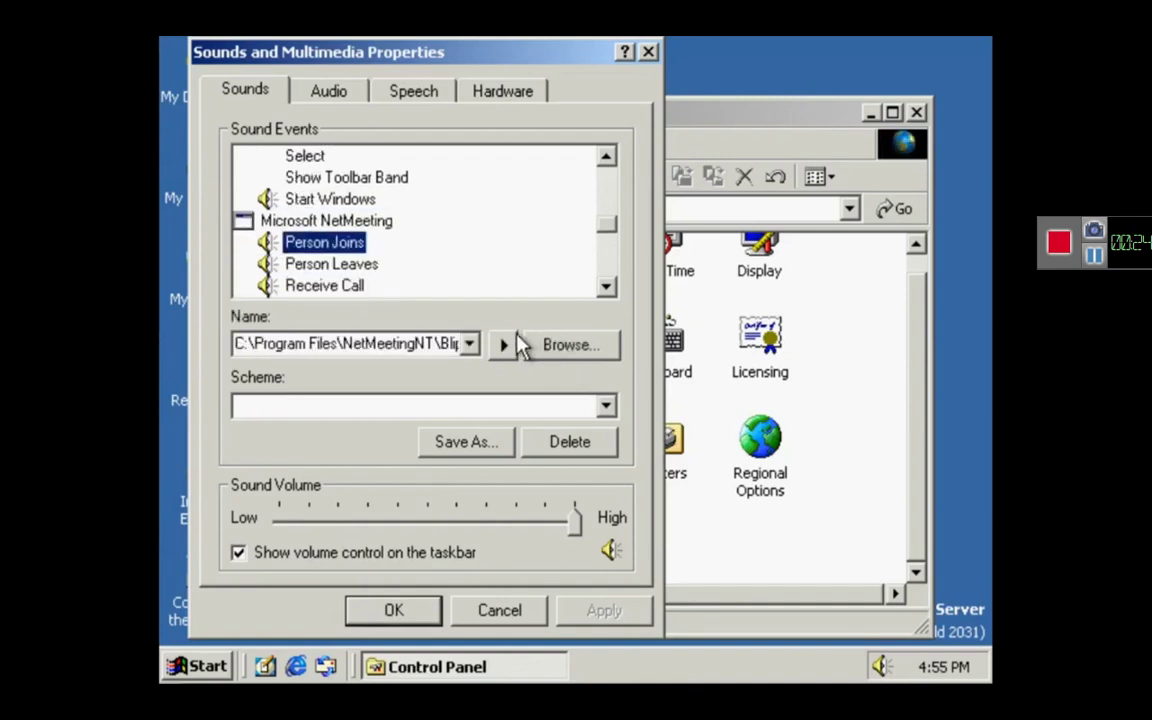
click(512, 342)
click(372, 270)
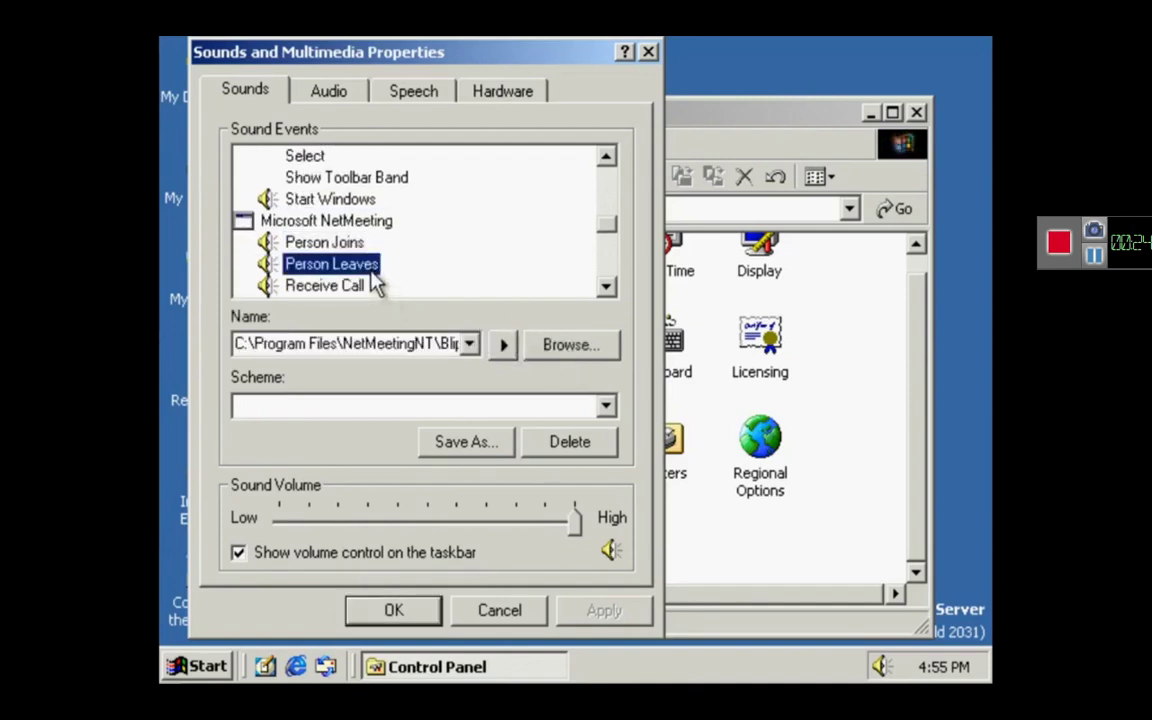
click(503, 344)
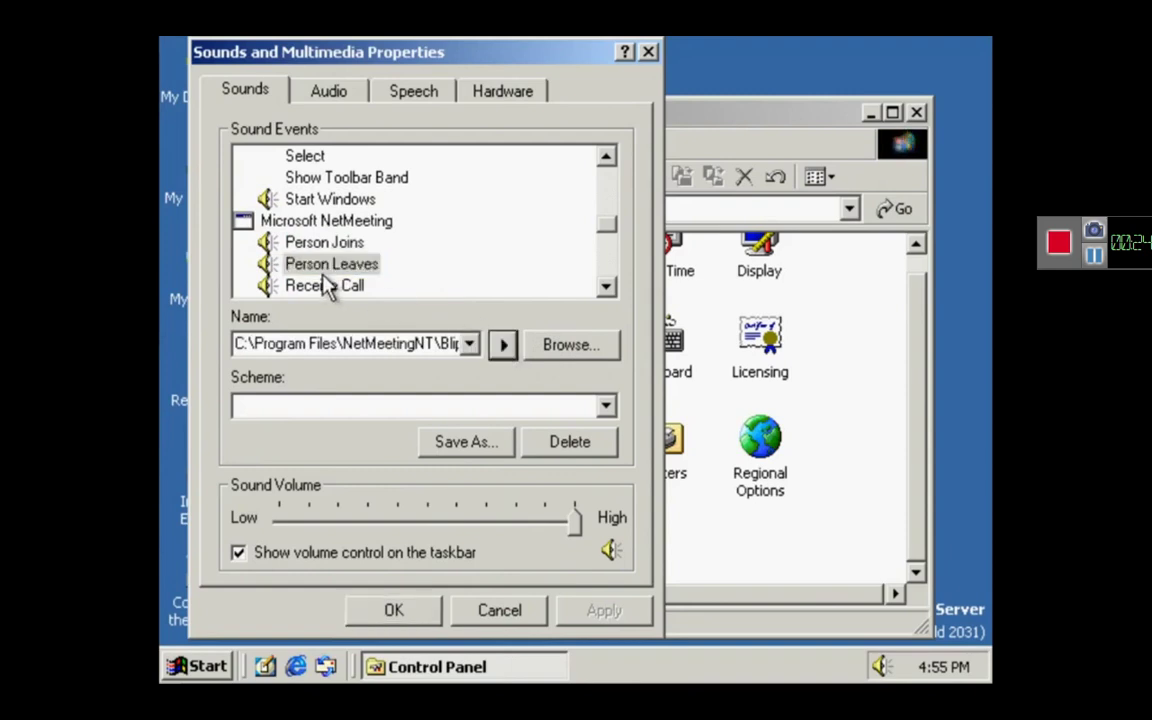
Play the sounds assigned to the NetMeeting Receive Call and Receive Request to Join events
click(330, 285)
click(503, 344)
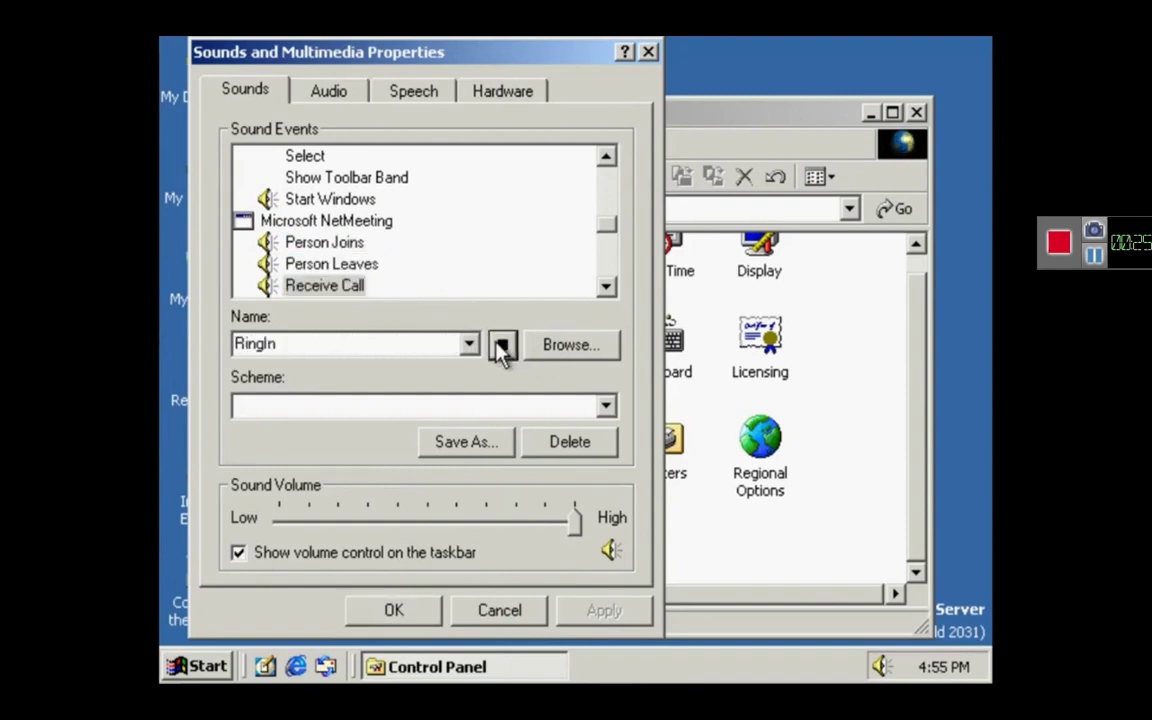
click(337, 285)
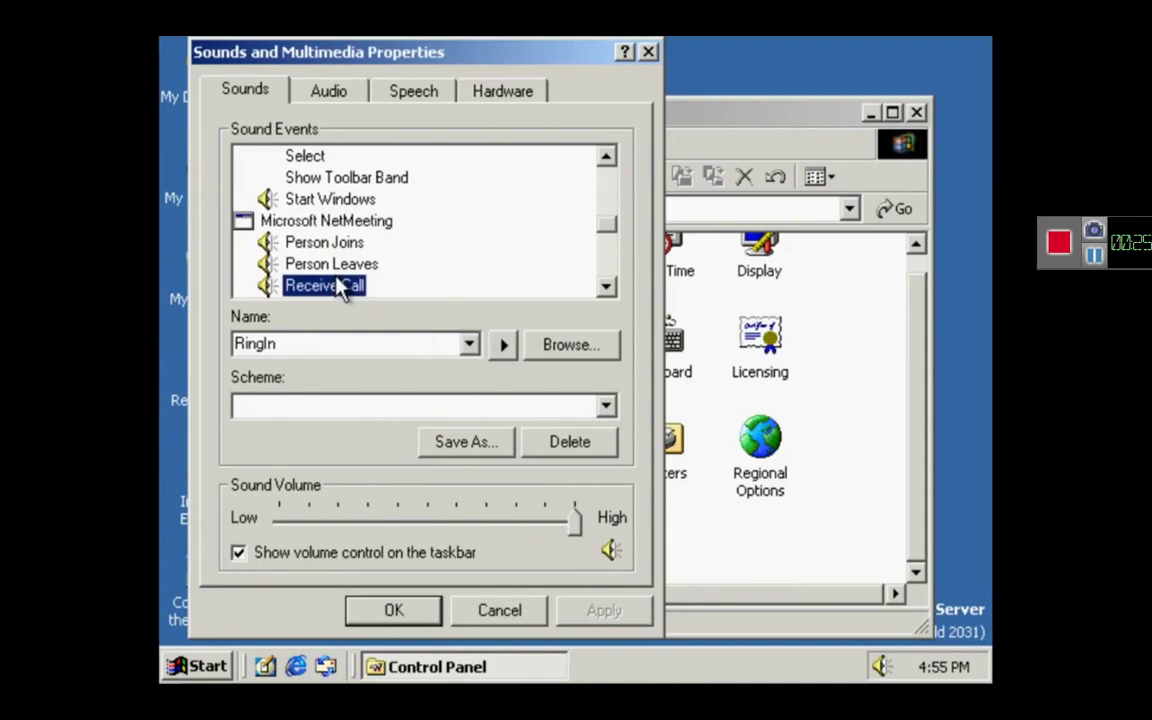
key(Down)
key(Down)
key(Up)
click(504, 344)
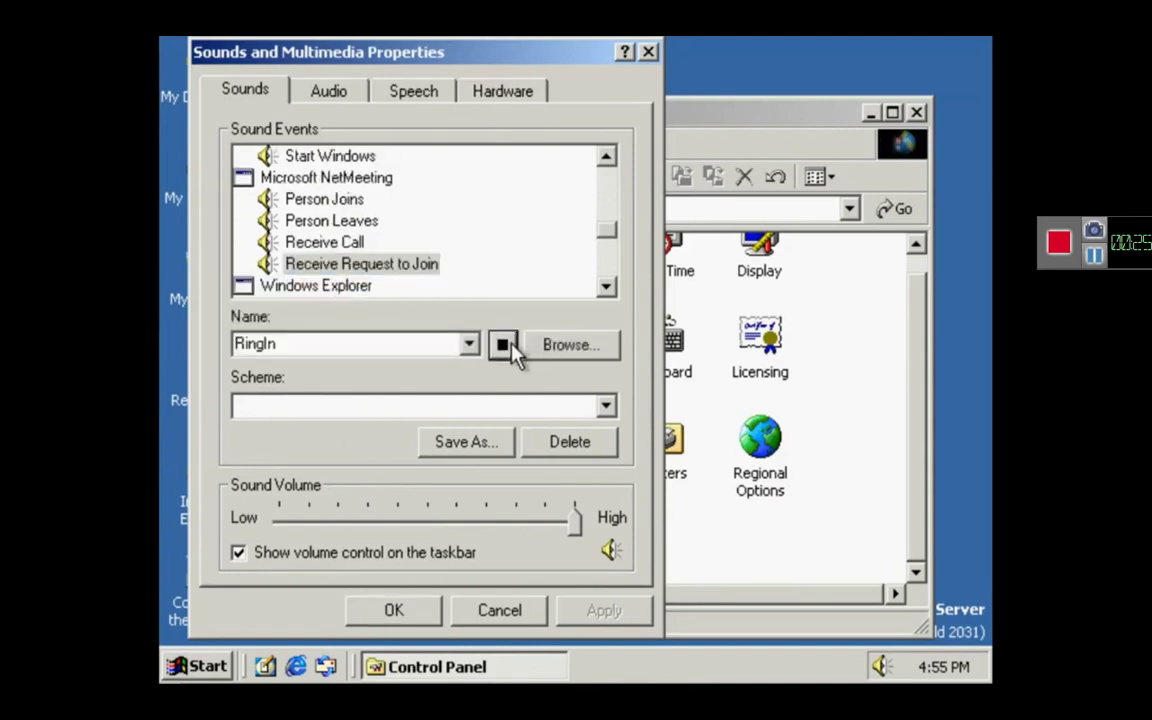
Select the Empty Recycle Bin event under Windows Explorer and play its sound
key(Up)
key(Up)
key(Up)
key(Up)
key(Down)
key(Down)
key(Down)
key(Down)
key(Down)
scroll(375, 290, down, 1)
key(Down)
key(Down)
key(Down)
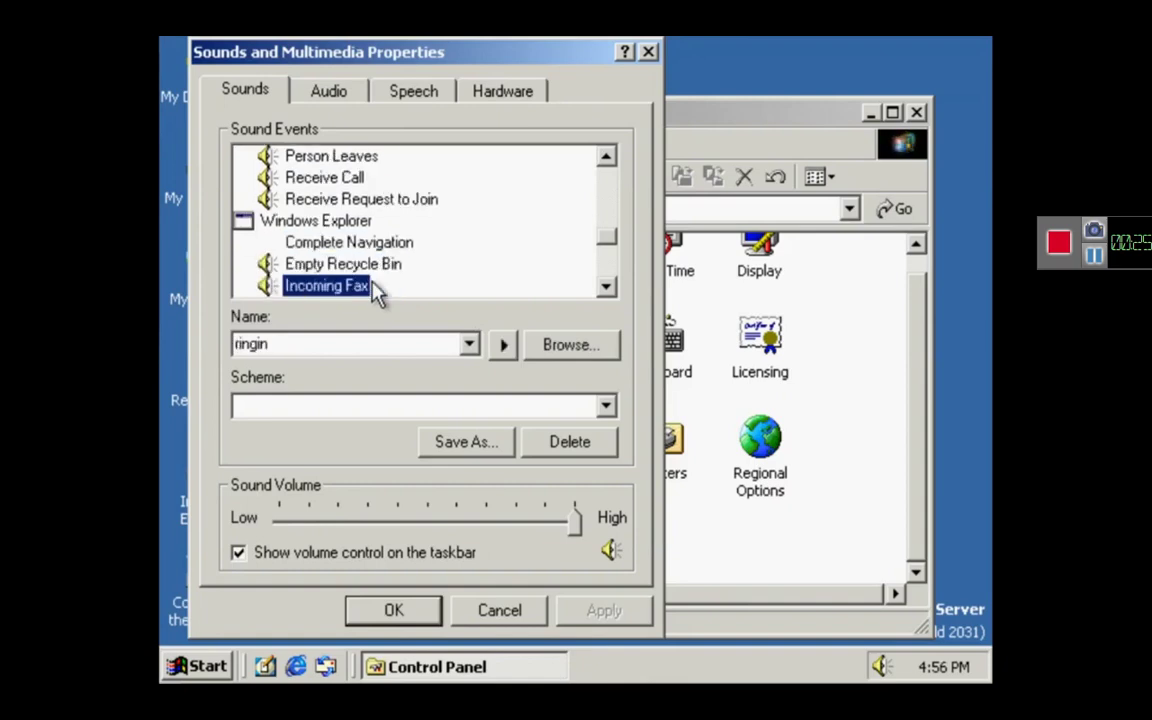
key(Up)
click(504, 344)
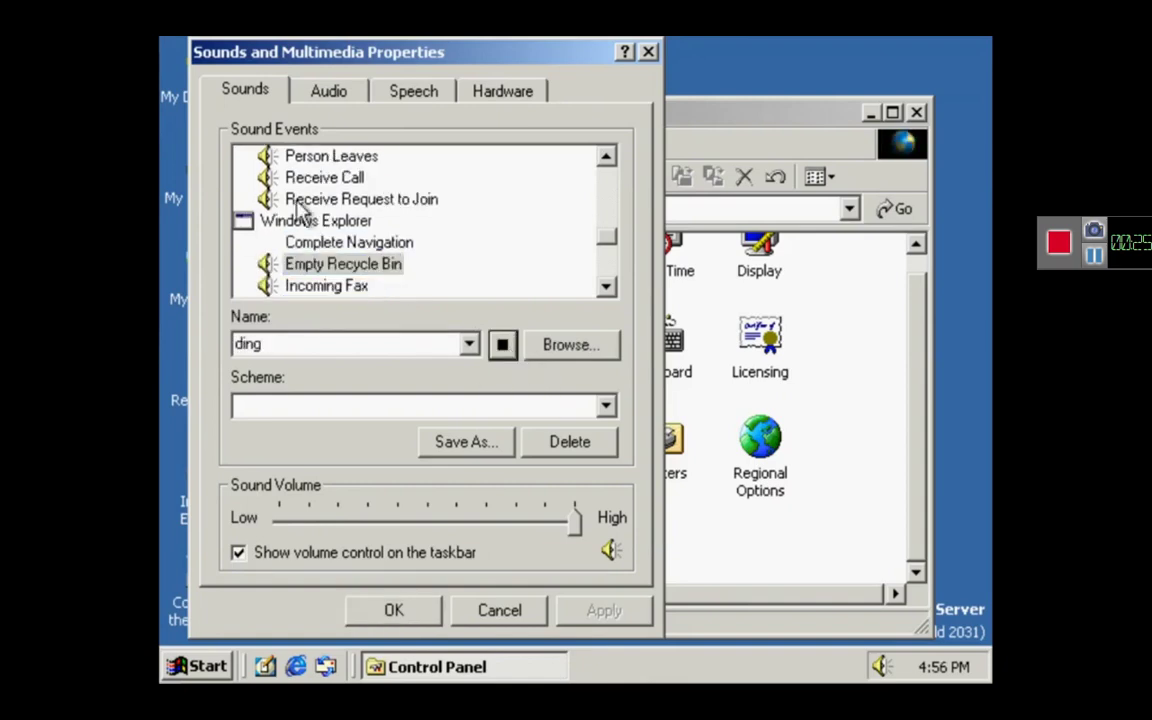
Play the sounds assigned to the Outgoing Fax and Start Navigation events under Windows Explorer
click(336, 287)
key(Down)
key(Down)
key(Down)
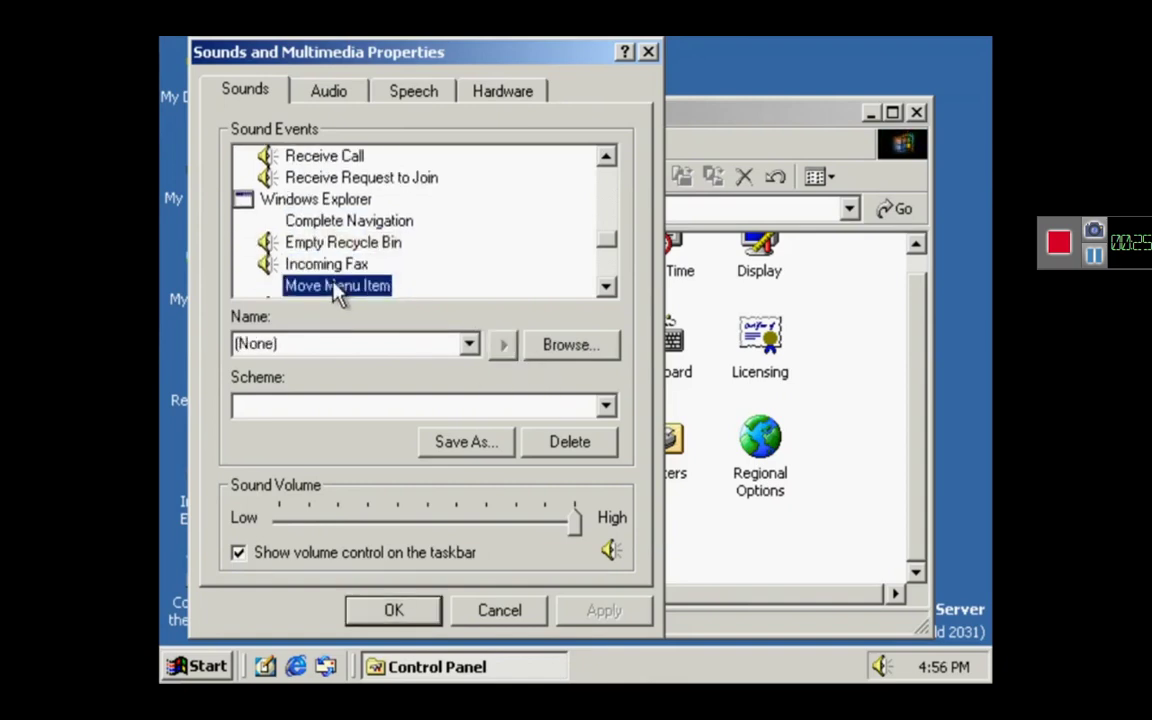
key(Up)
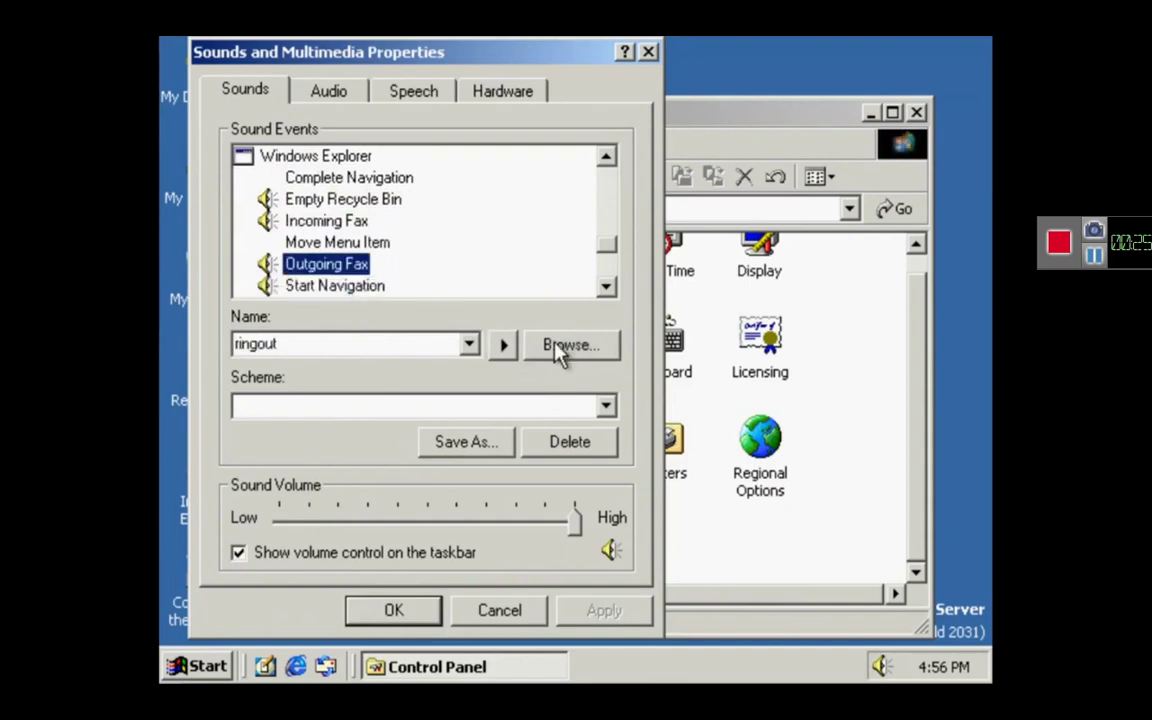
click(505, 344)
click(343, 272)
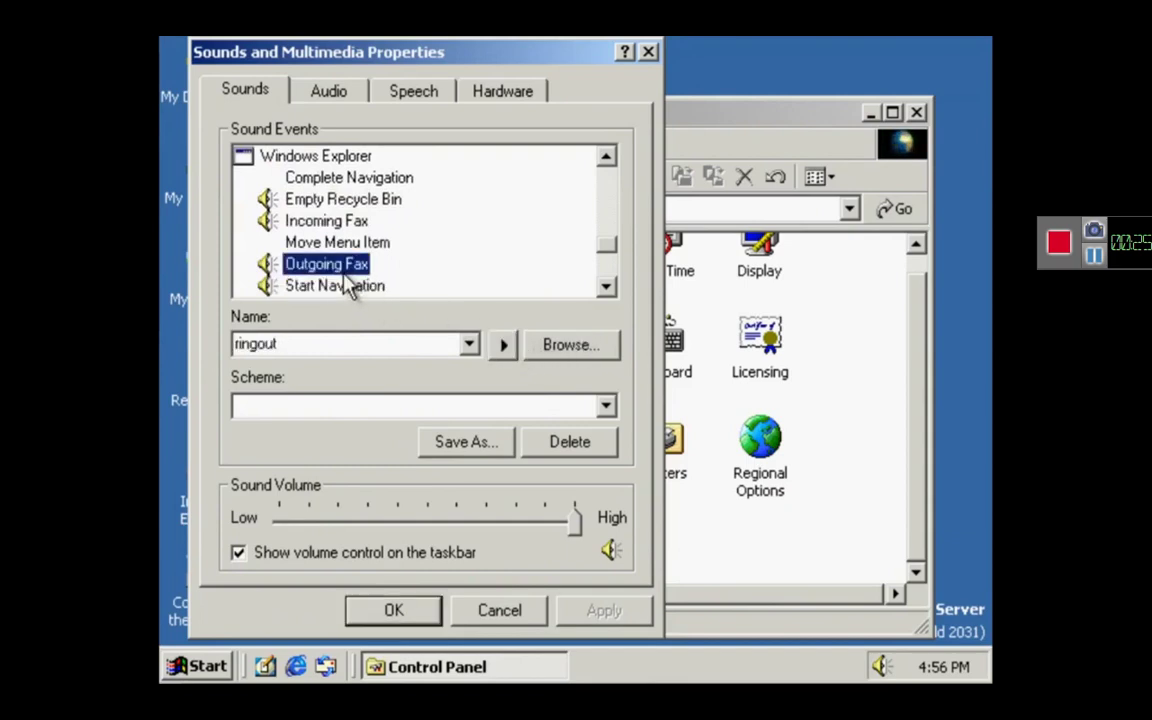
click(350, 288)
click(500, 346)
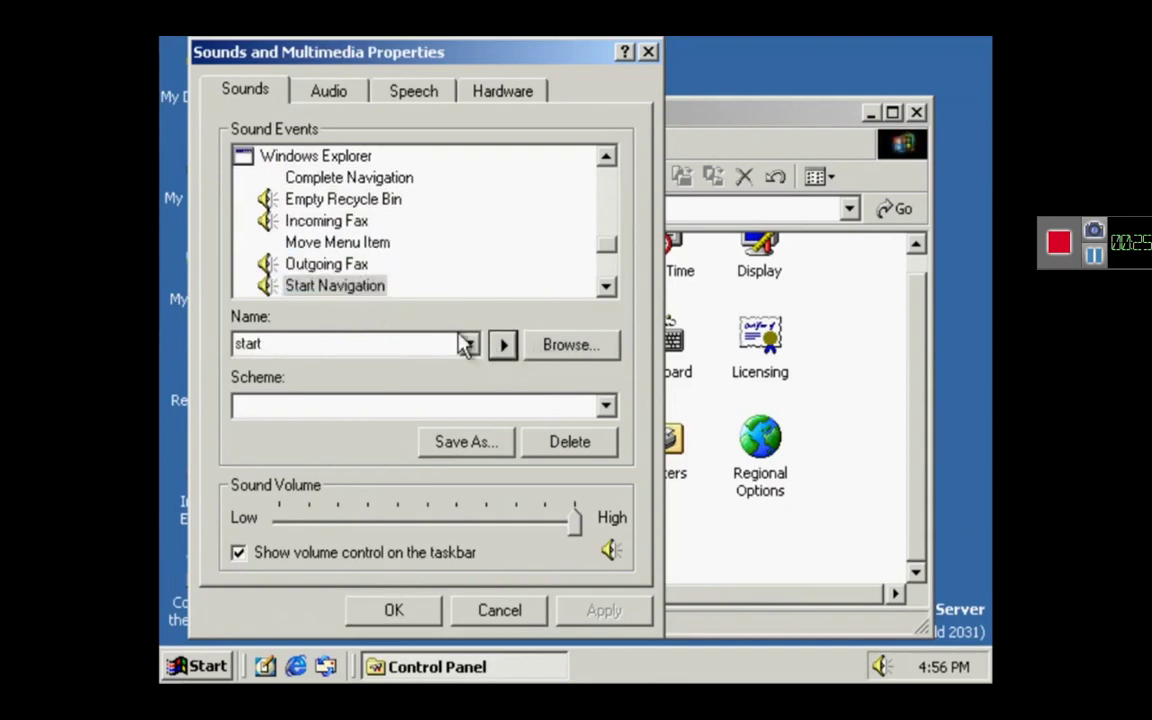
Examine the remaining sound events, from Media Player through Power Configurator to Sound Recorder
click(354, 290)
key(Down)
key(Down)
key(Down)
key(Down)
key(Down)
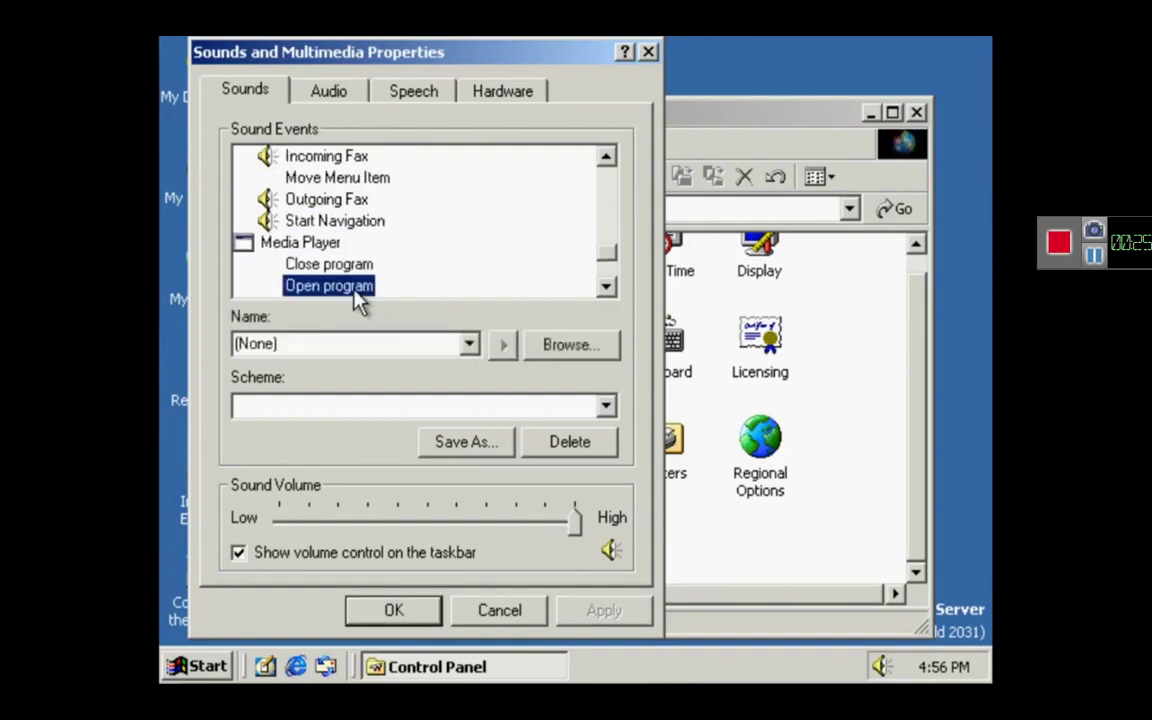
key(Down)
key(Down)
key(Down)
key(Down)
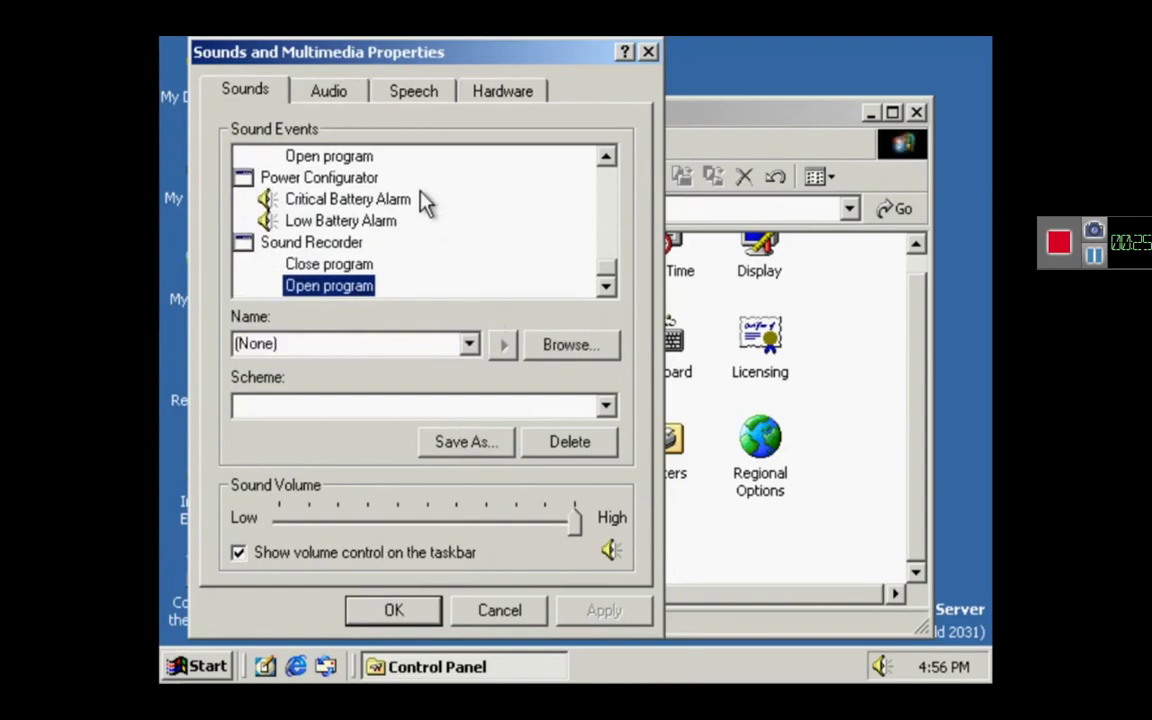
View the preferred audio devices and the properties of the Microsoft Speech Synthesis Engine, closing its version information
click(354, 91)
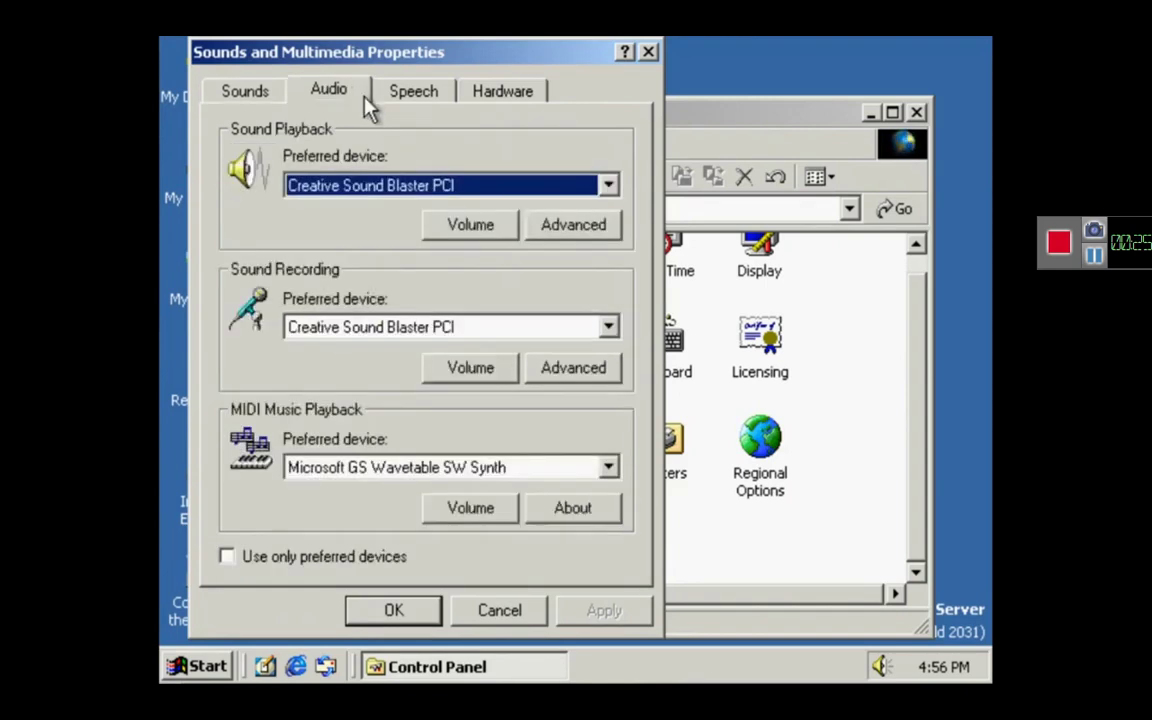
click(418, 95)
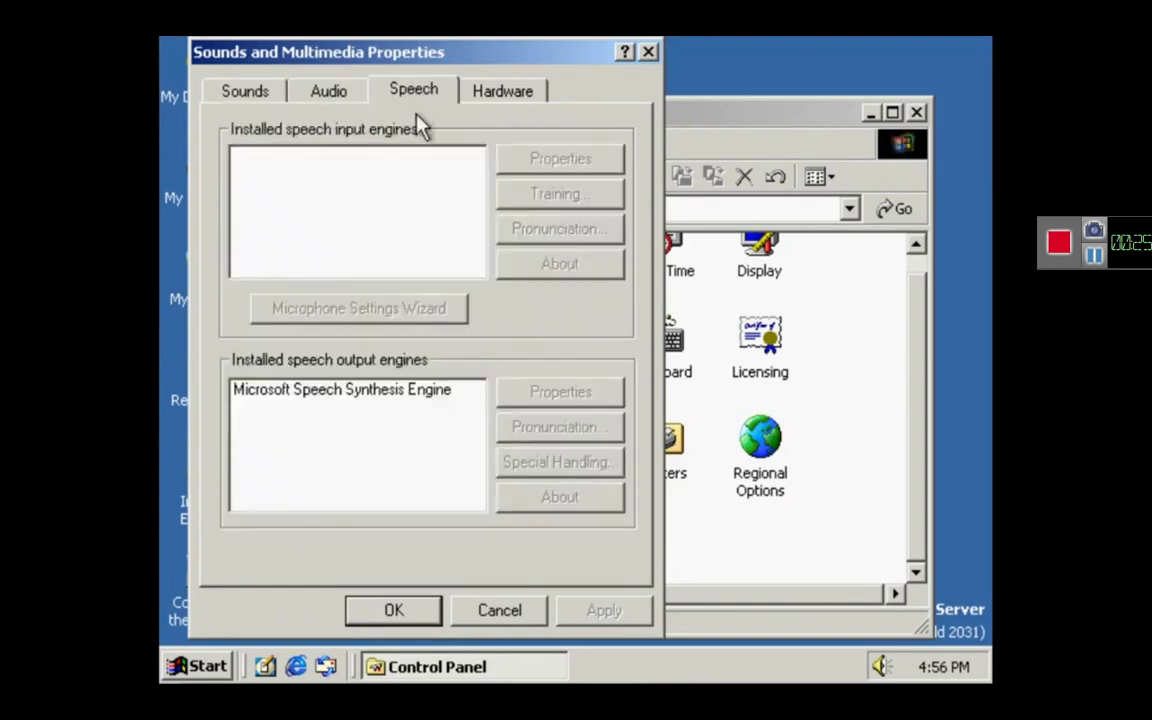
click(415, 391)
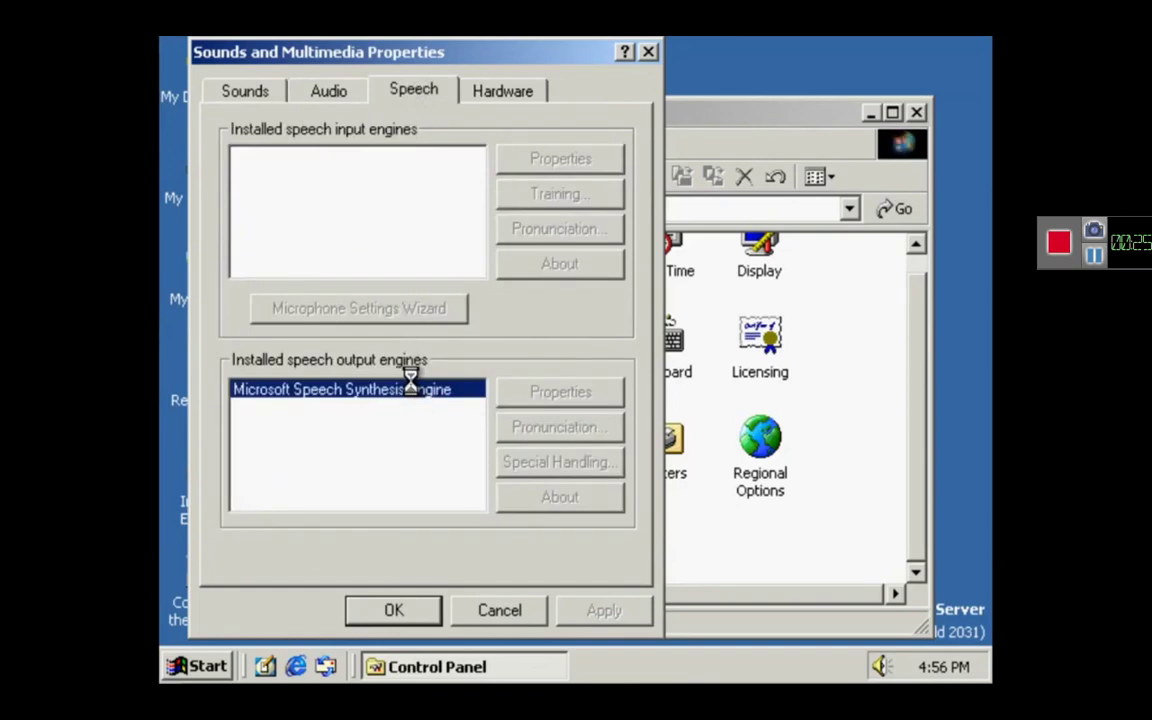
click(575, 393)
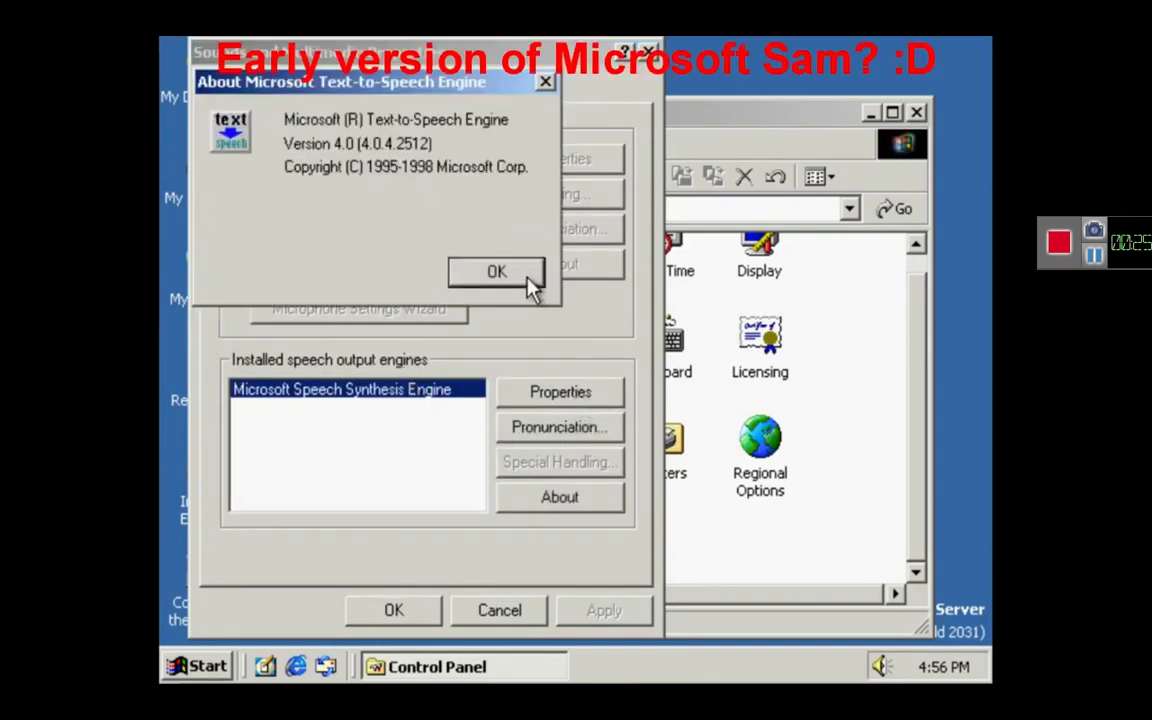
click(533, 285)
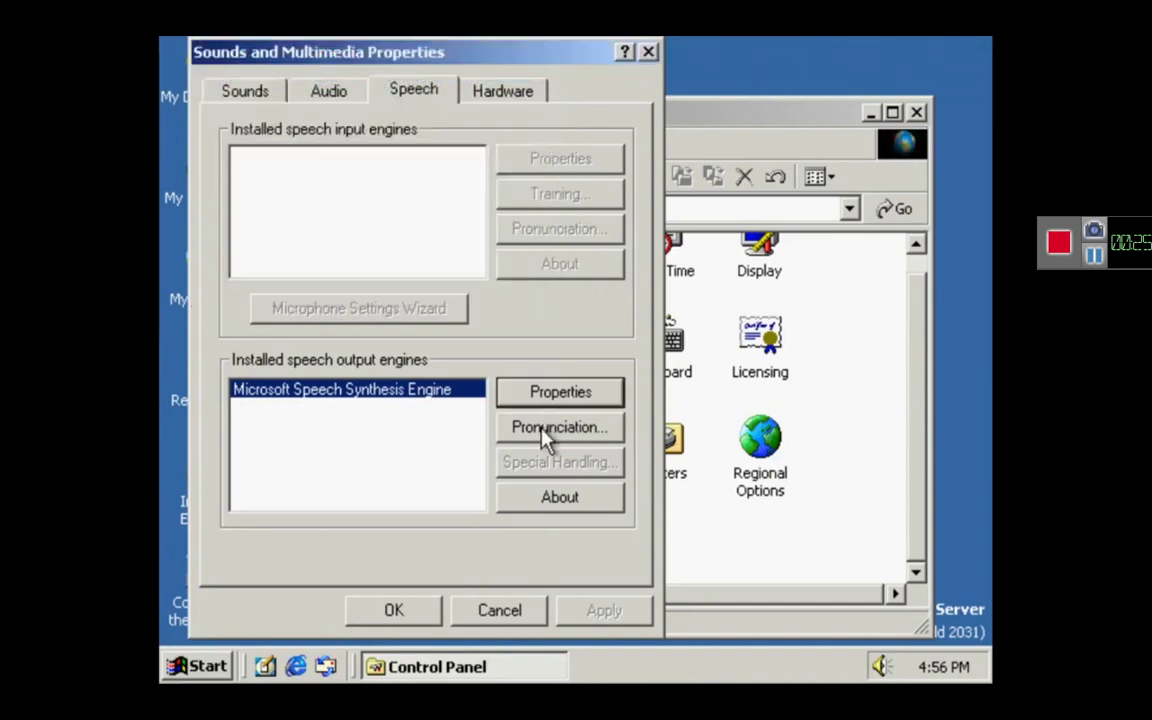
Enter the word "Hi" in the speech output engine's pronunciation wizard and play its pronunciation
click(545, 433)
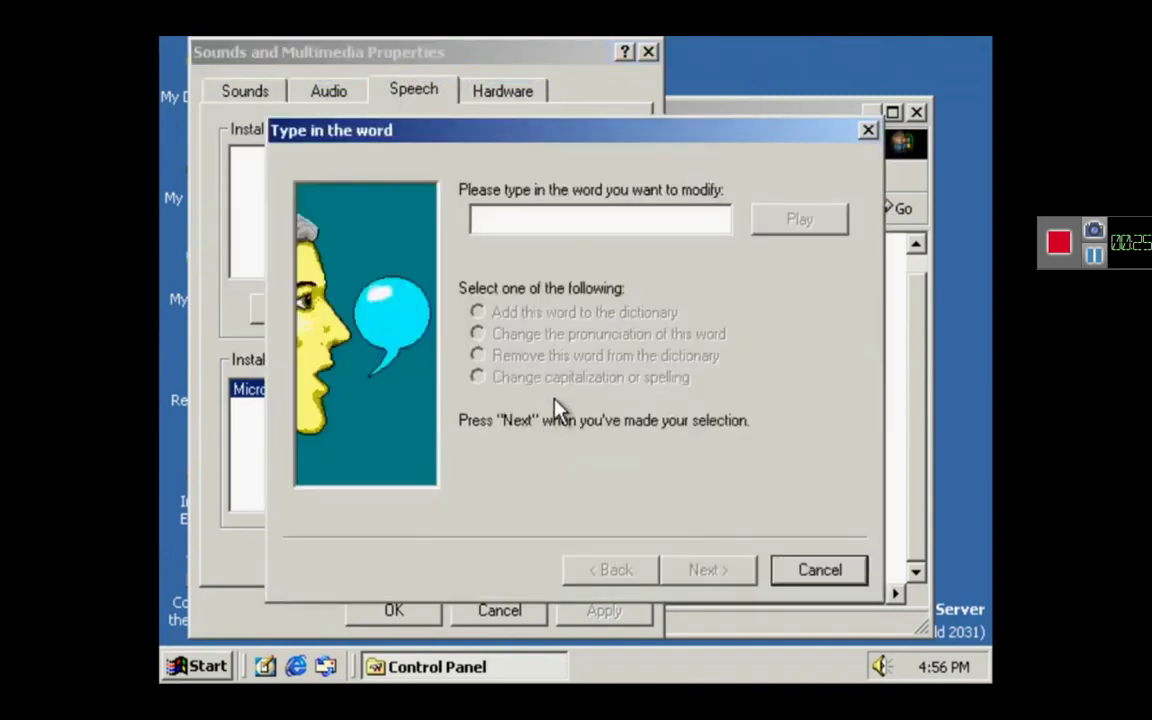
text(Hi)
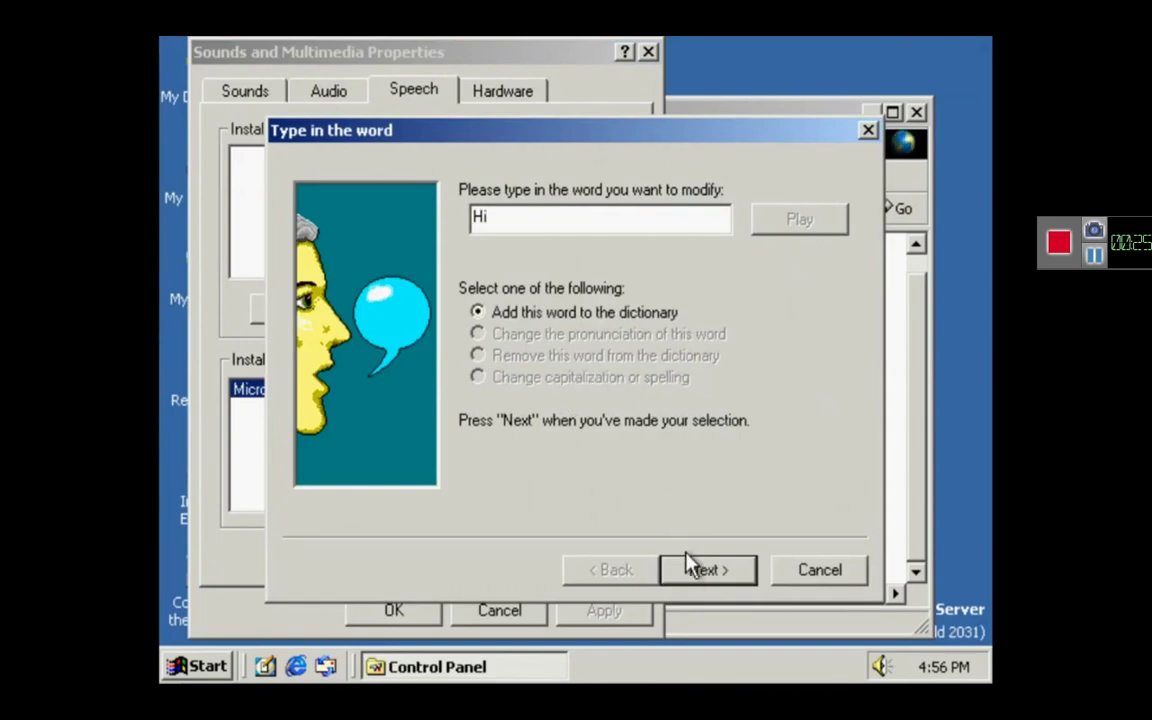
click(702, 571)
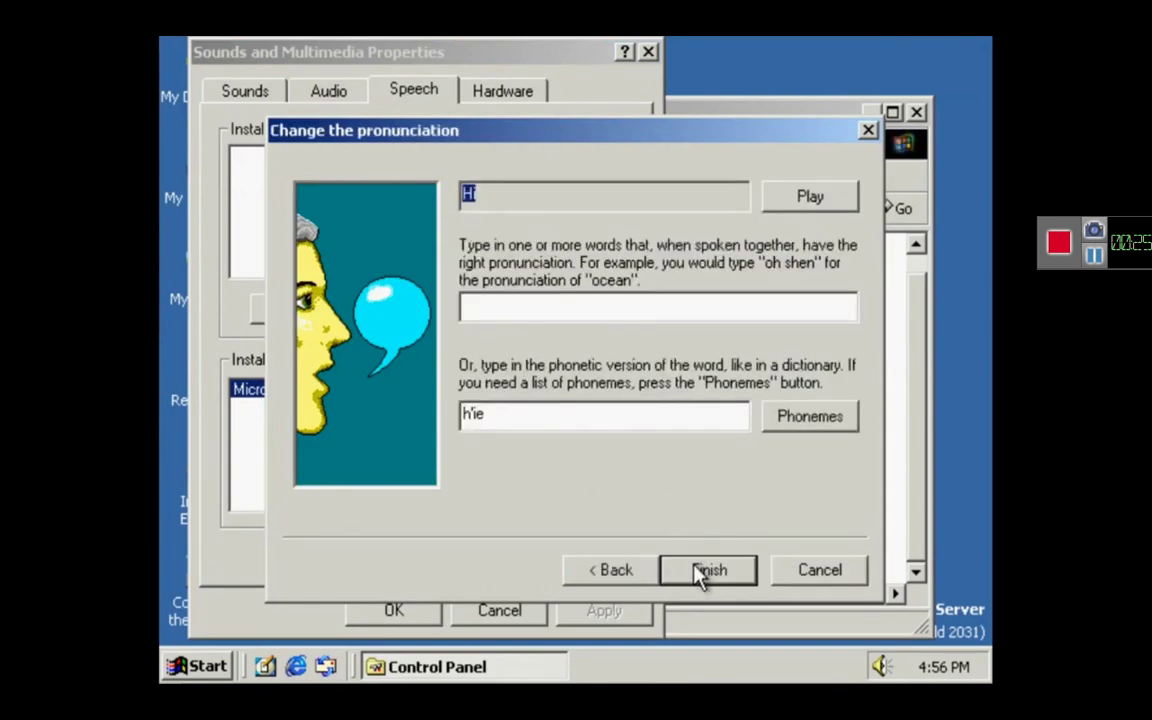
click(790, 198)
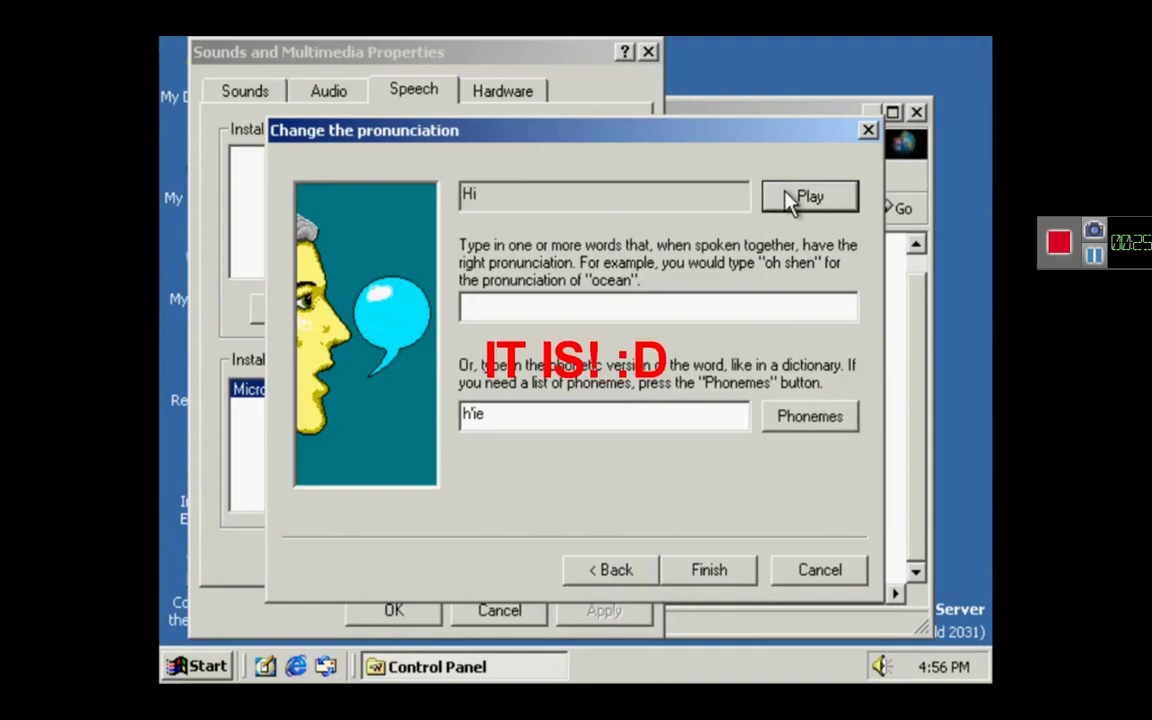
Return to word entry and try to submit "Hi. I am Microsoft Sam. Lolololololo. SOI SOI SOI" as the word to modify
click(641, 580)
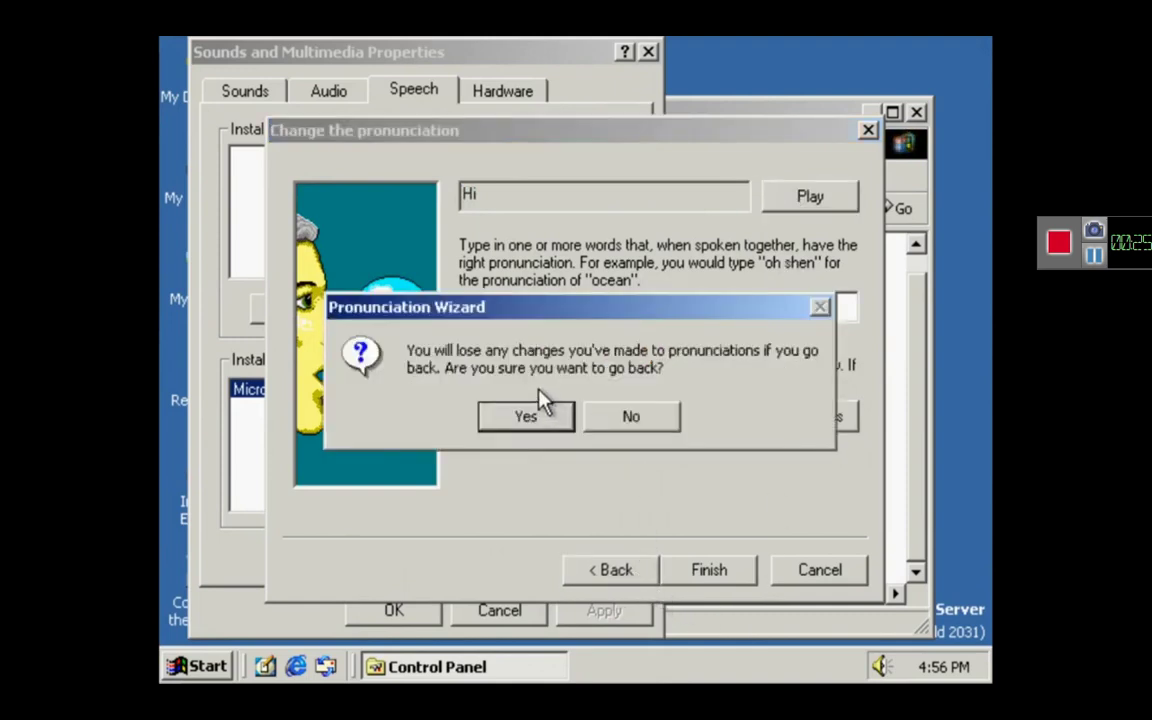
click(594, 418)
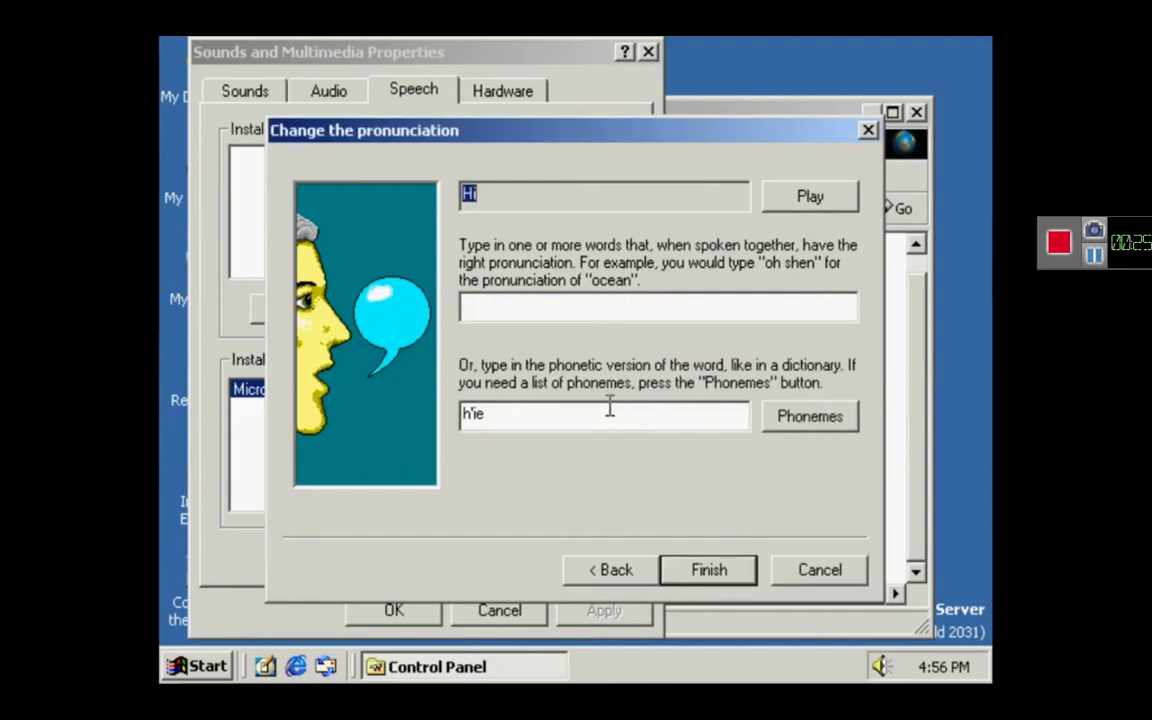
click(641, 580)
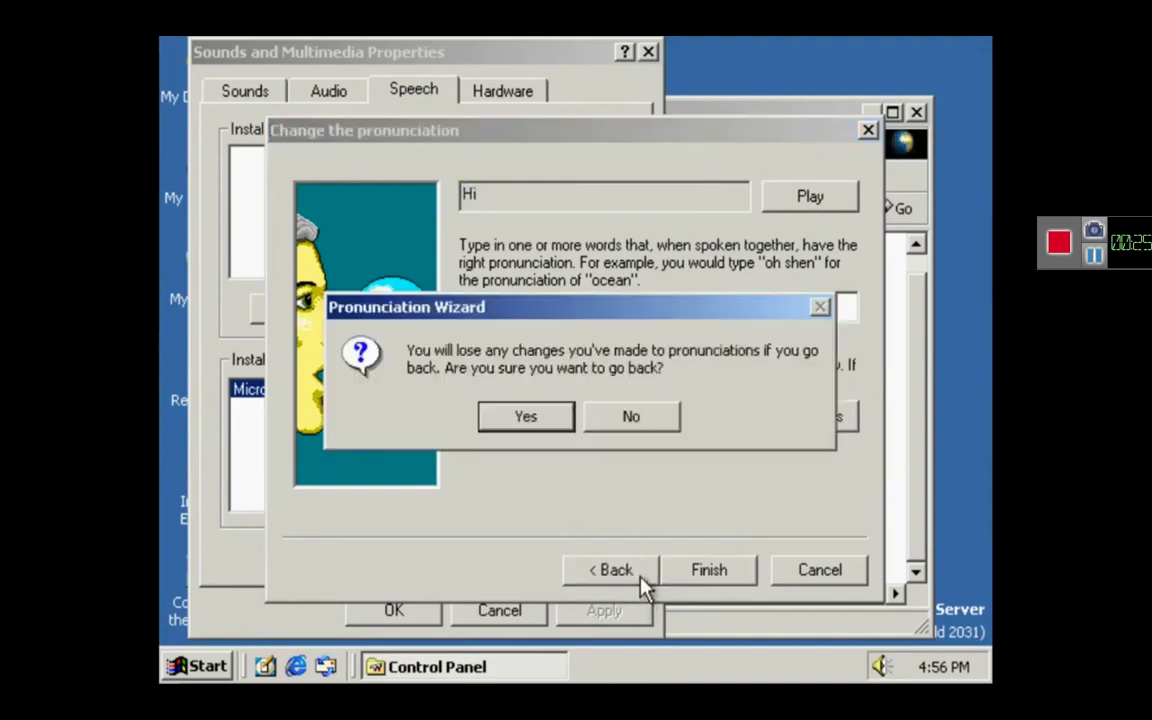
click(574, 424)
text(Hi. I am Microsoft Sam.)
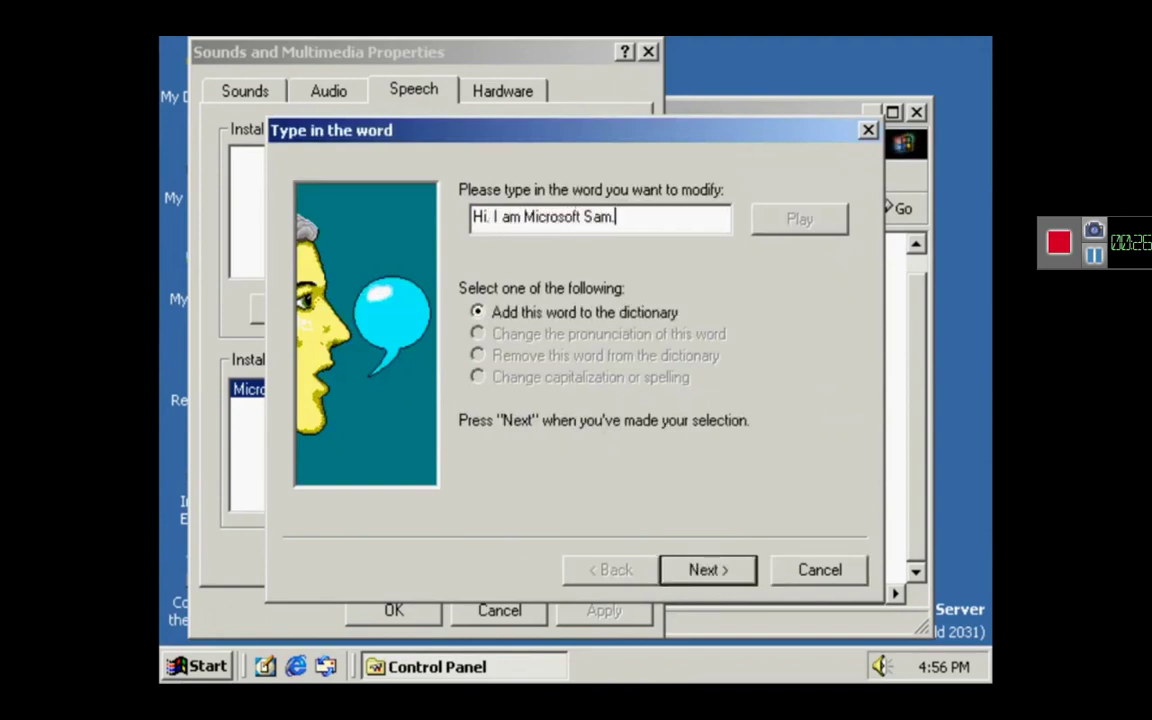
text( Lolololololo)
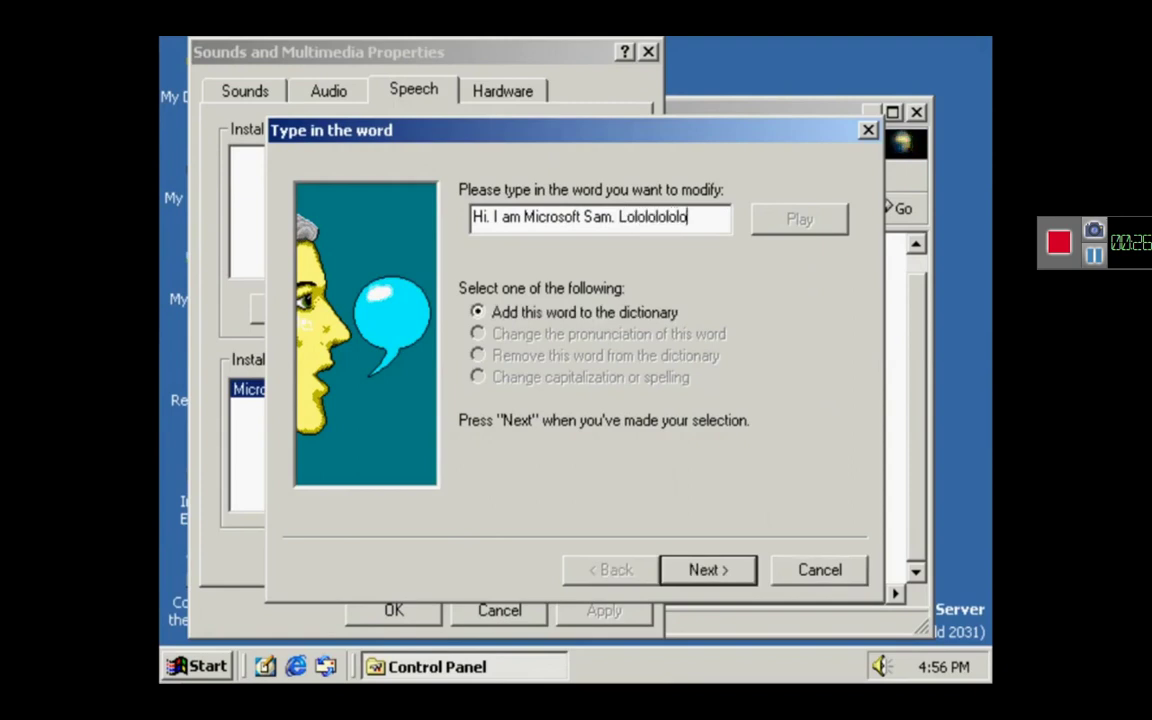
text(. SOI SOI)
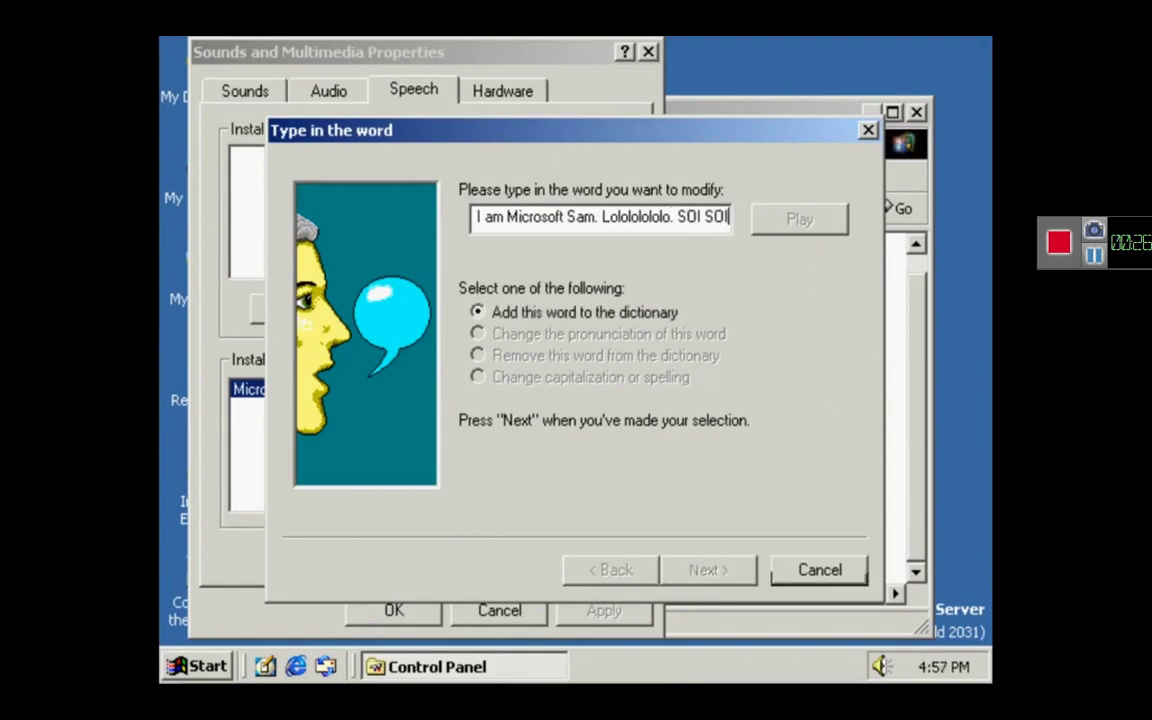
text( SOI)
click(708, 572)
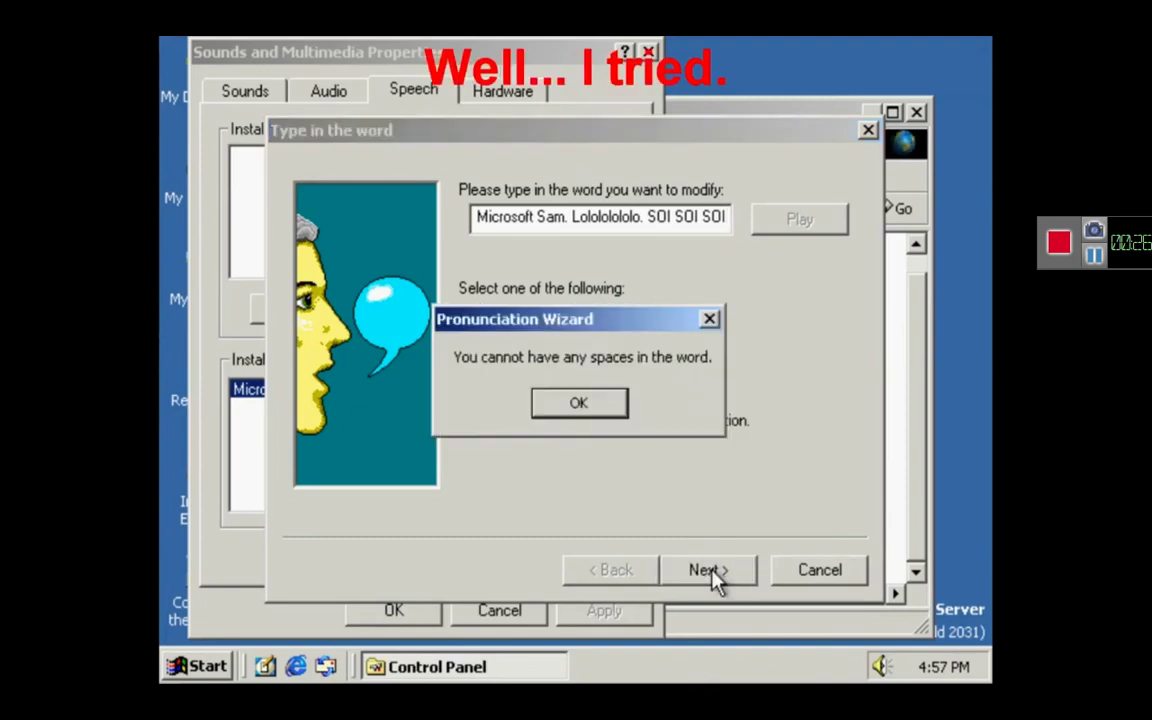
click(625, 402)
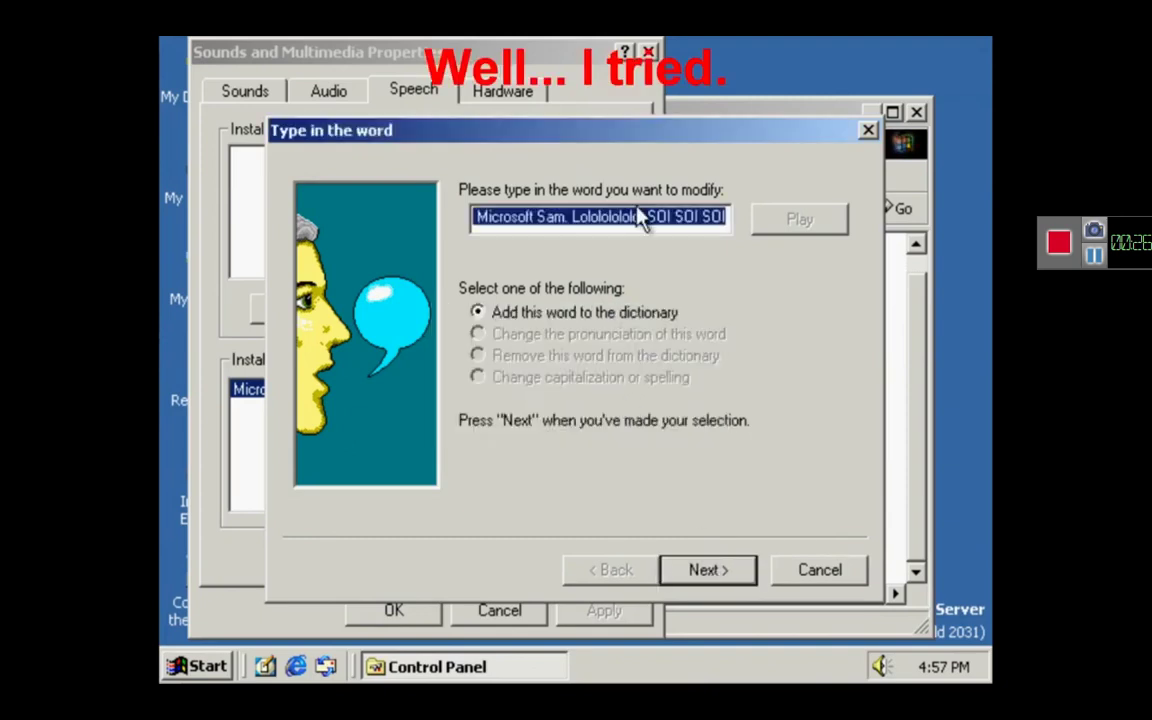
Replace the wizard's word with "Microsoft" and play its pronunciation
key(BackSpace)
text(M)
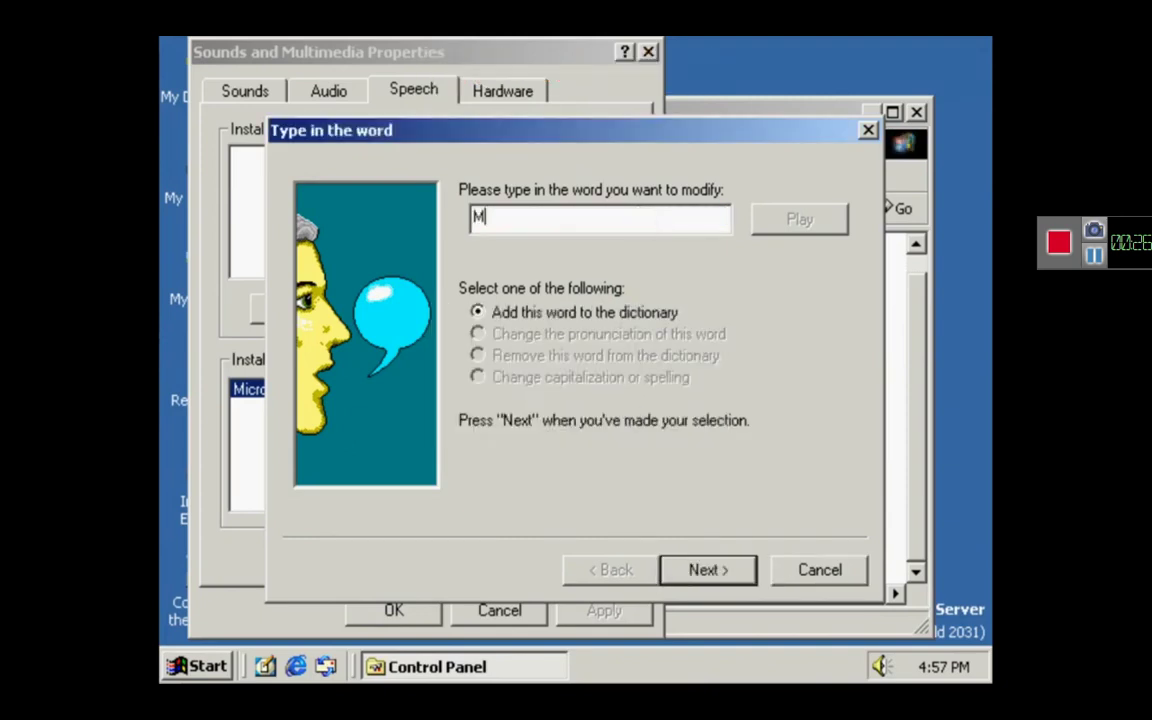
text(icrosoftSAM)
key(BackSpace)
key(BackSpace)
key(BackSpace)
click(703, 566)
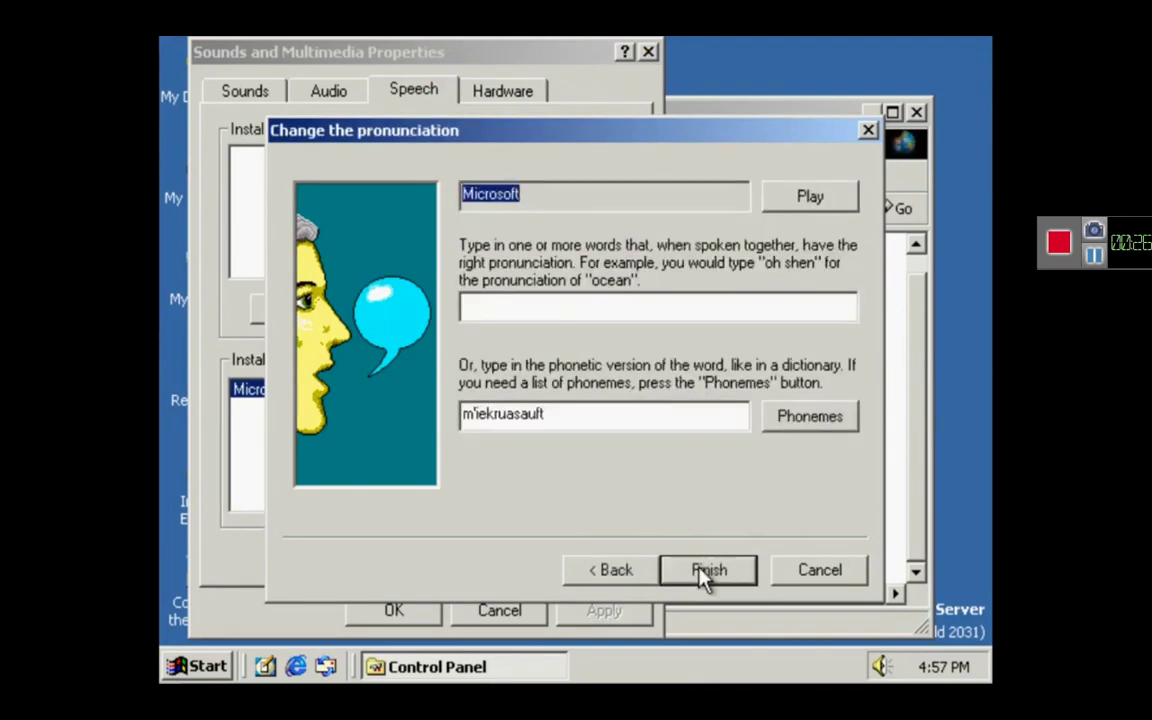
click(799, 208)
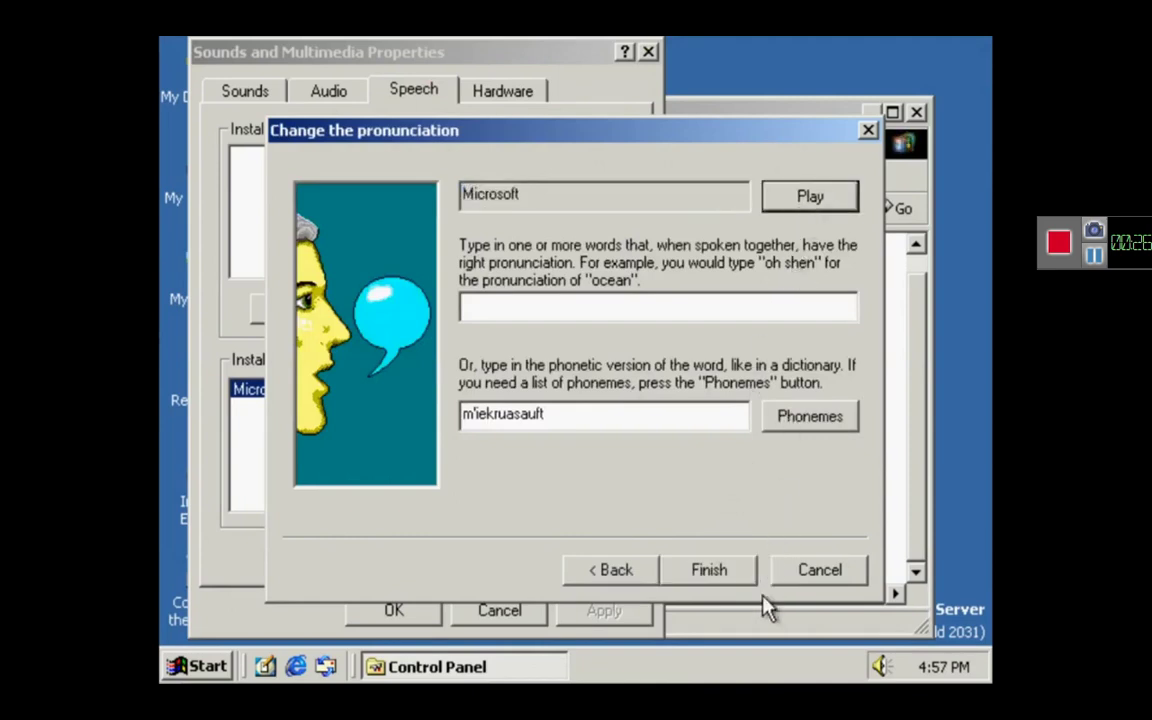
Go back to word entry, enter "Sam", play its pronunciation and cancel the pronunciation wizard
click(594, 588)
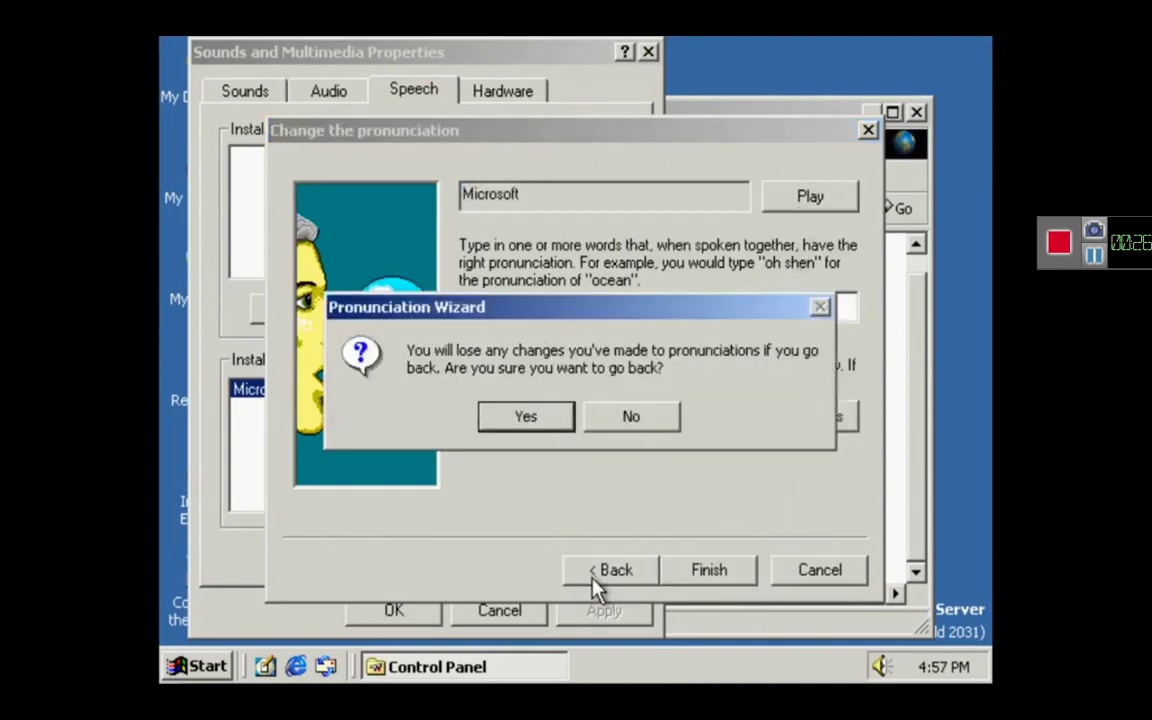
click(537, 425)
text(Sam)
click(707, 575)
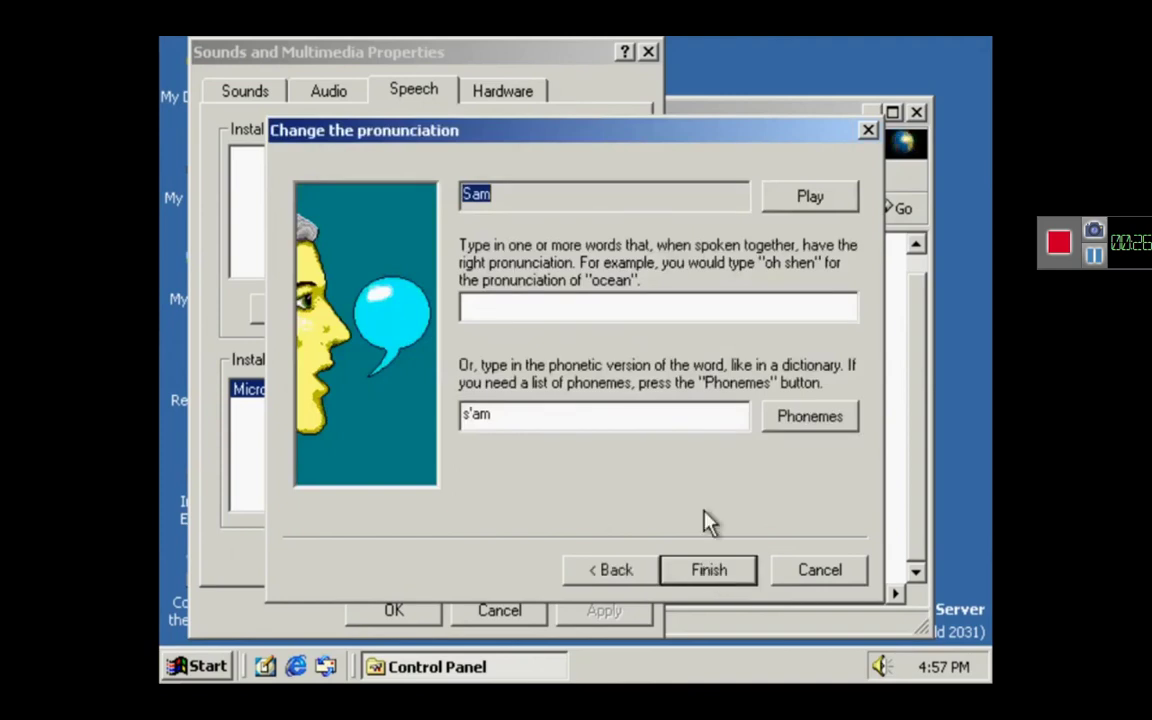
click(802, 198)
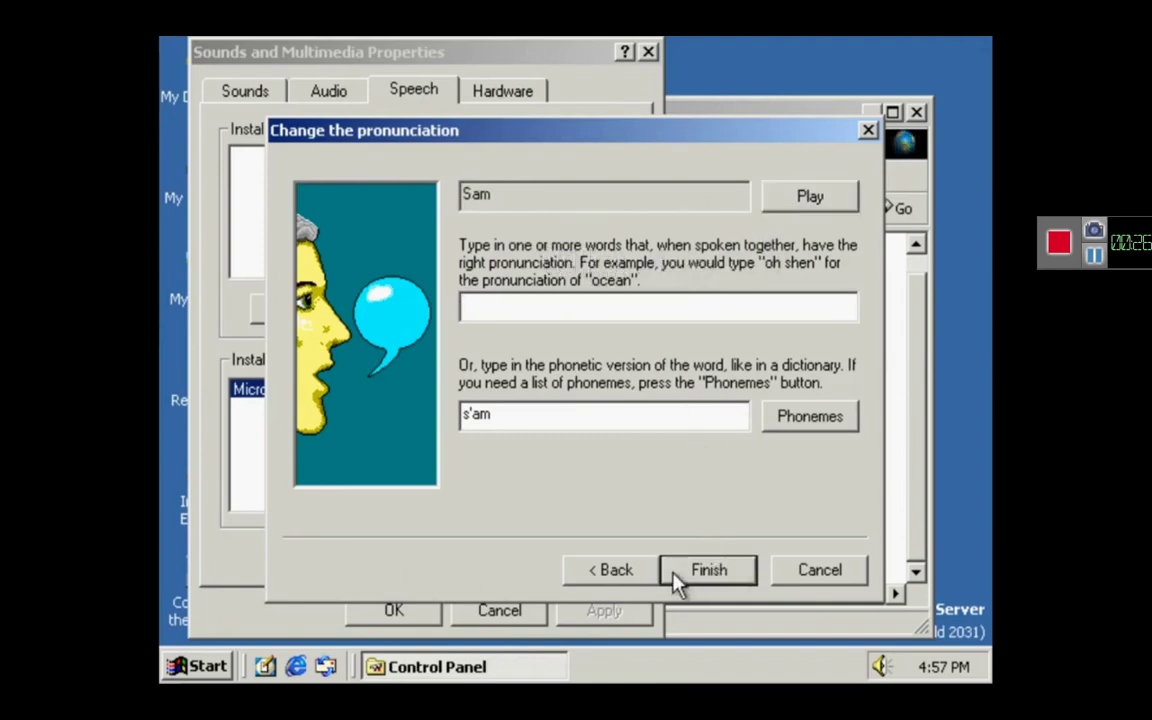
text(K)
click(614, 570)
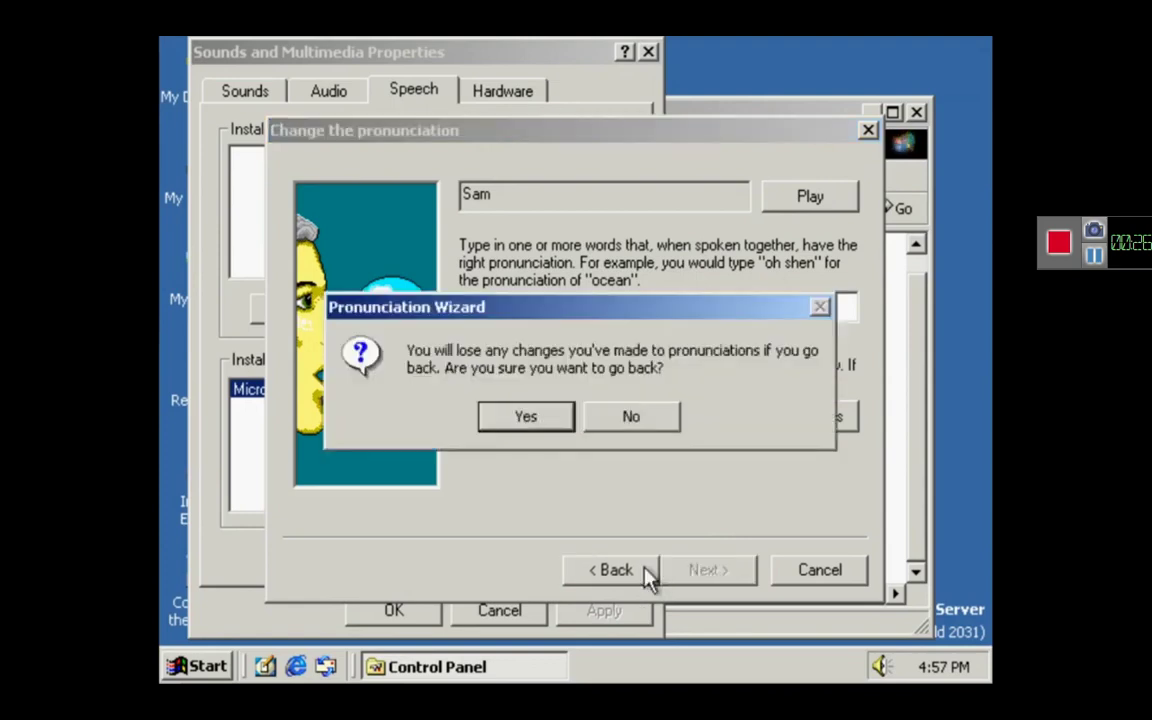
click(532, 424)
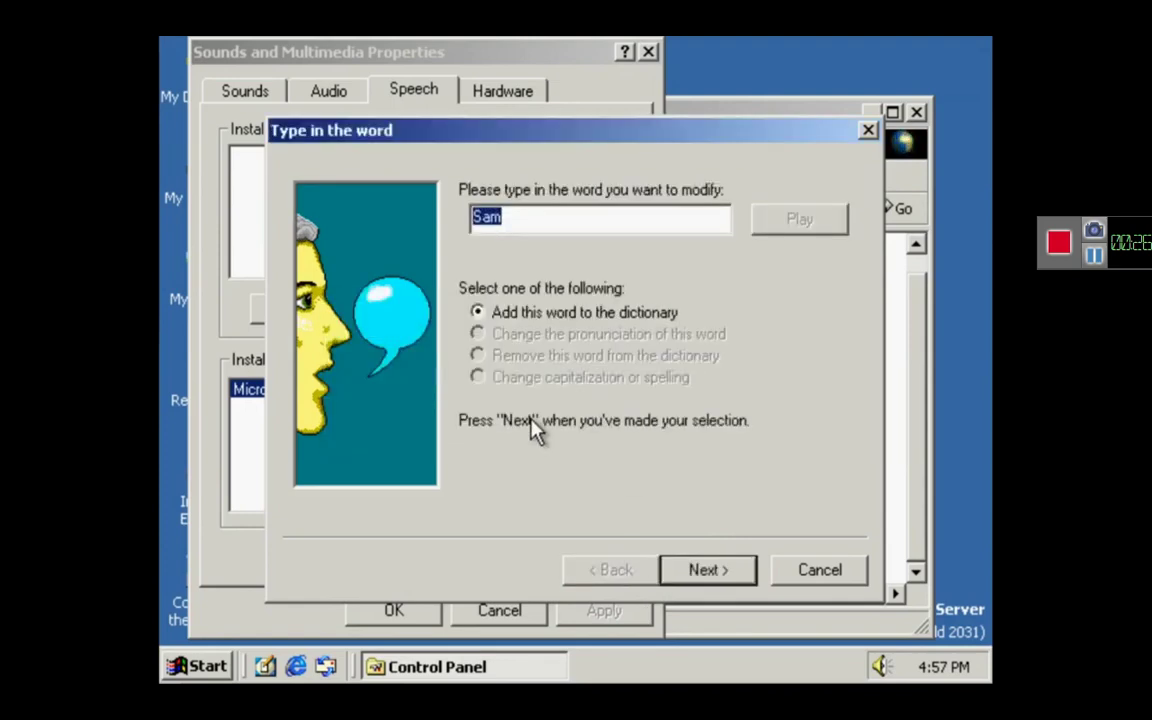
click(808, 578)
View the speech output engine's version information and the multimedia hardware list down to Video Codecs, closing the properties without changes
click(577, 503)
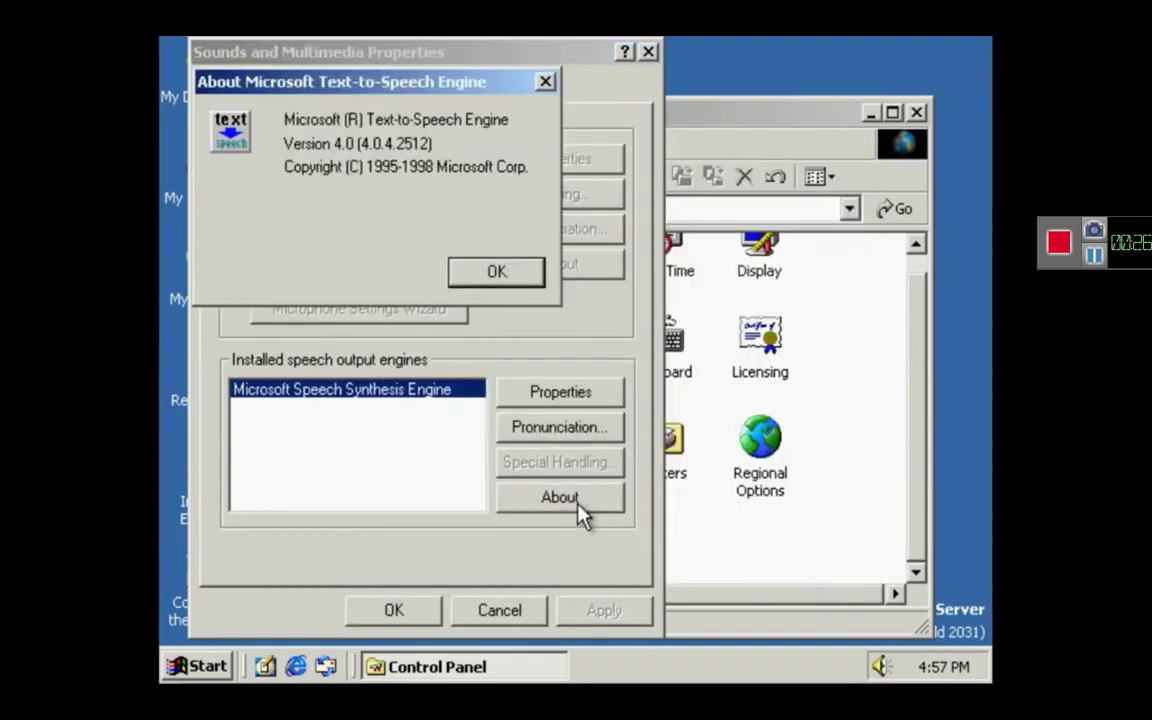
click(533, 276)
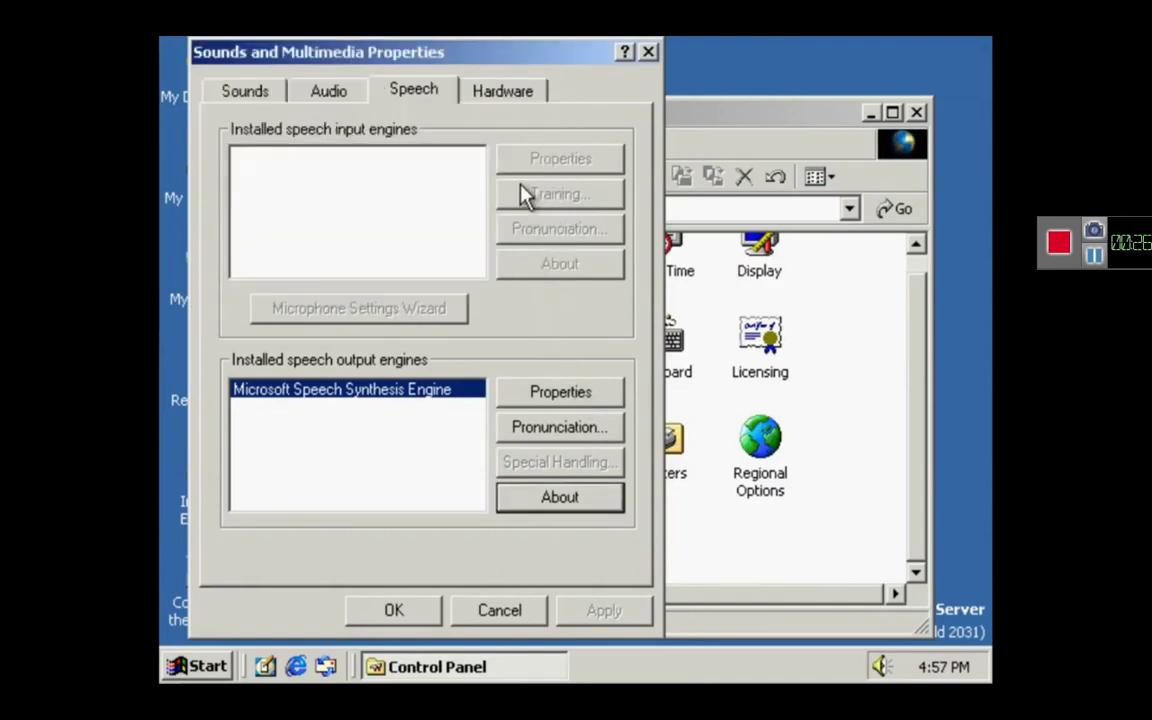
click(519, 93)
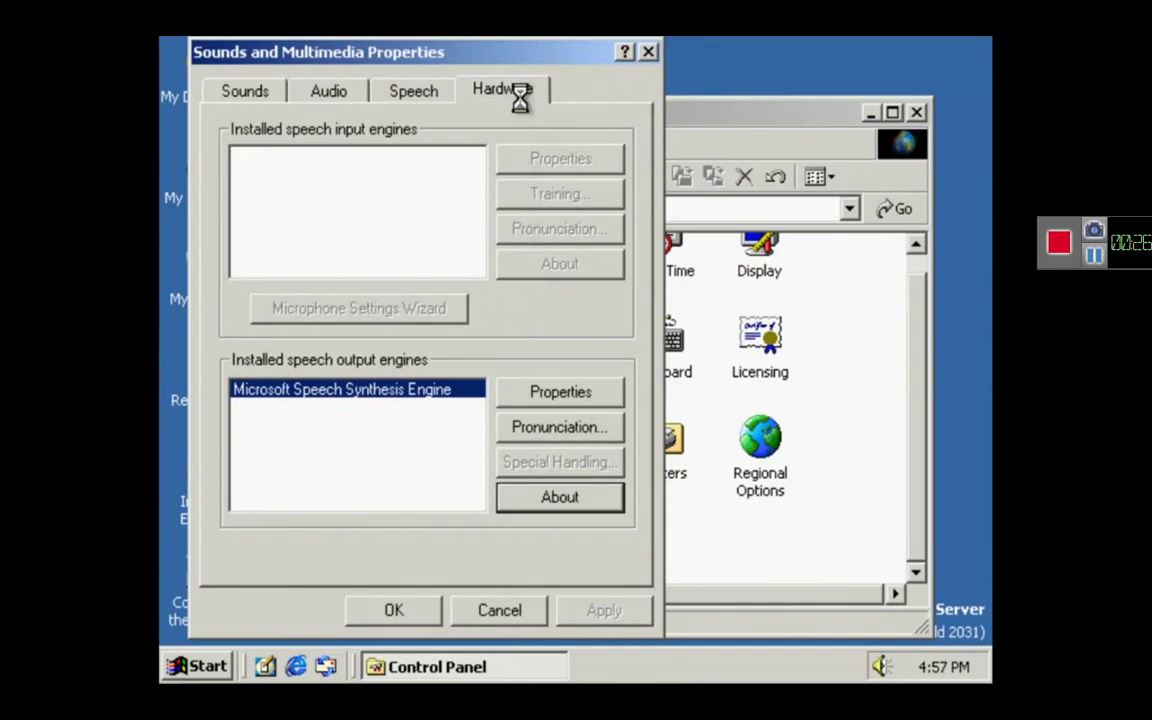
key(Down)
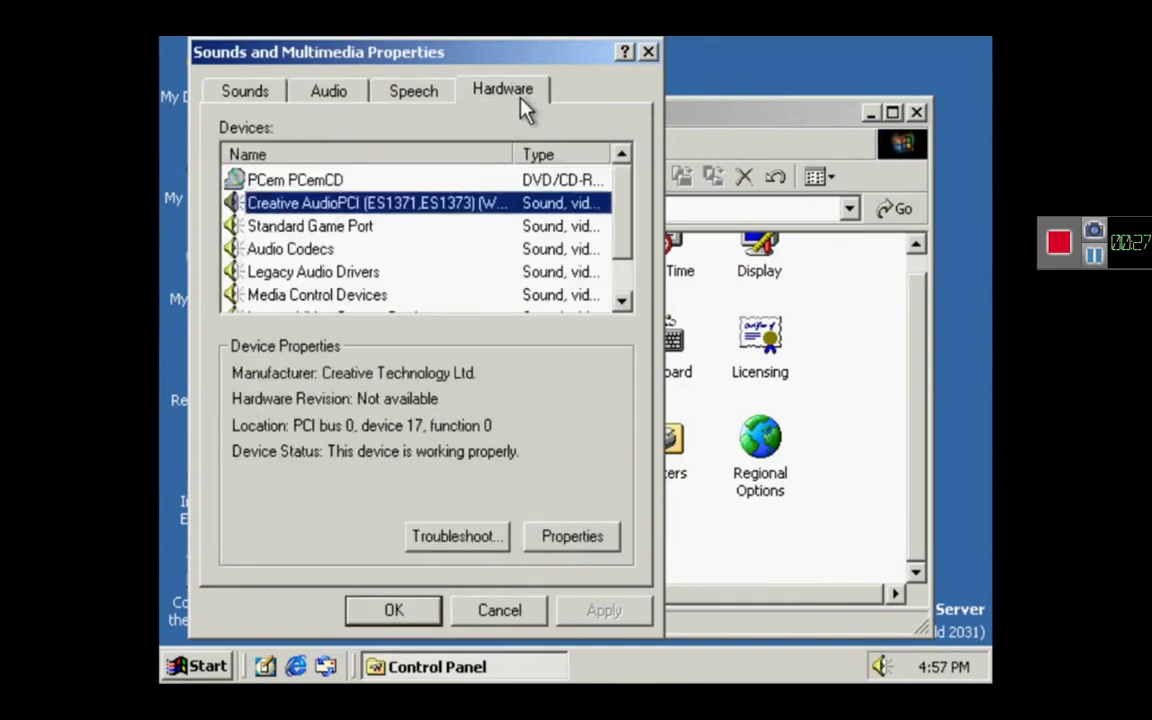
key(Down)
key(Down)
key(Down)
key(Down)
key(Down)
key(Down)
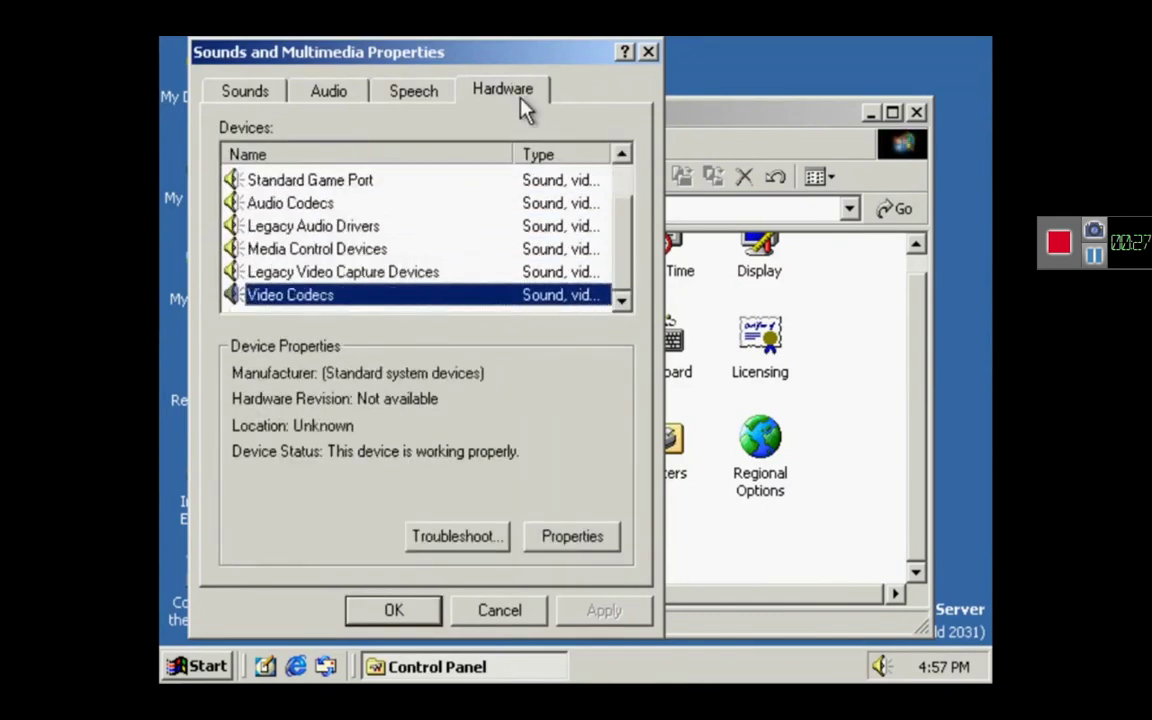
click(535, 609)
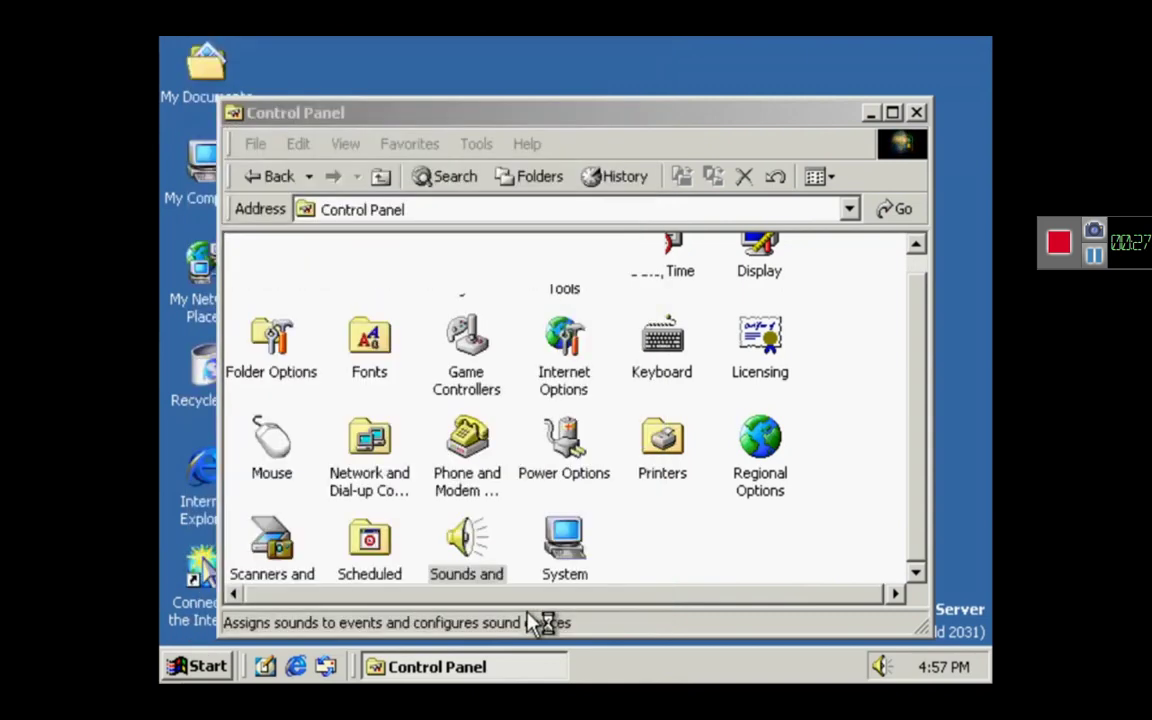
View the general System Properties, closing them together with Control Panel
double_click(562, 540)
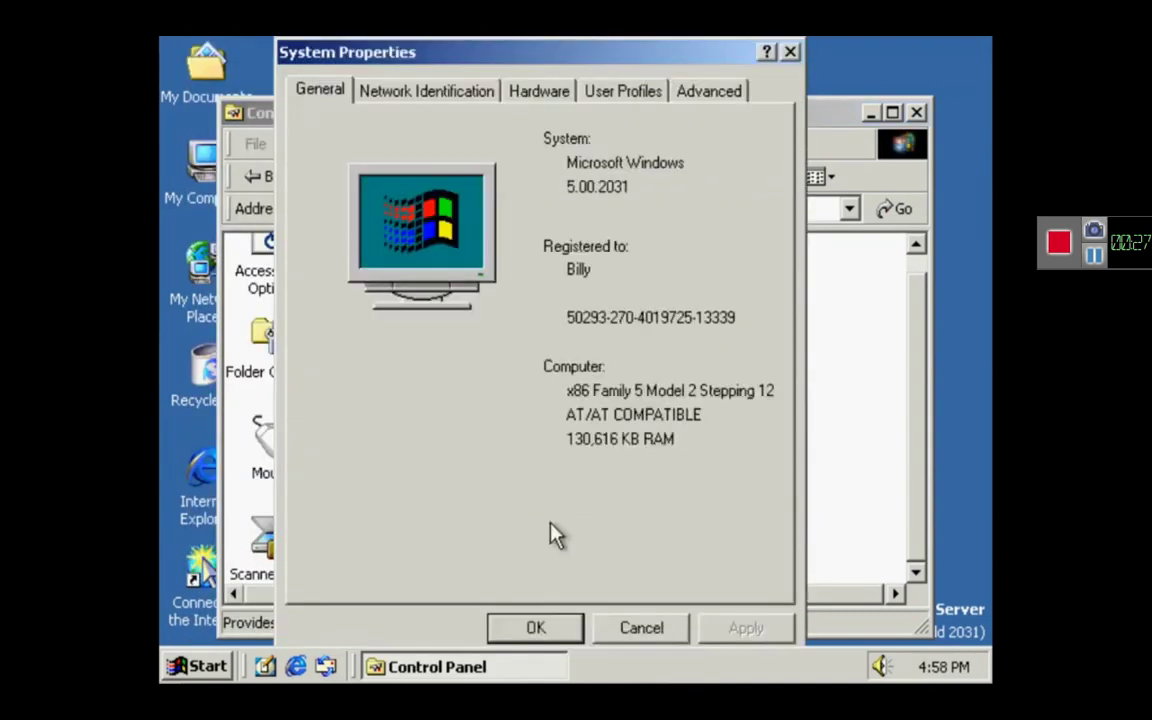
click(791, 53)
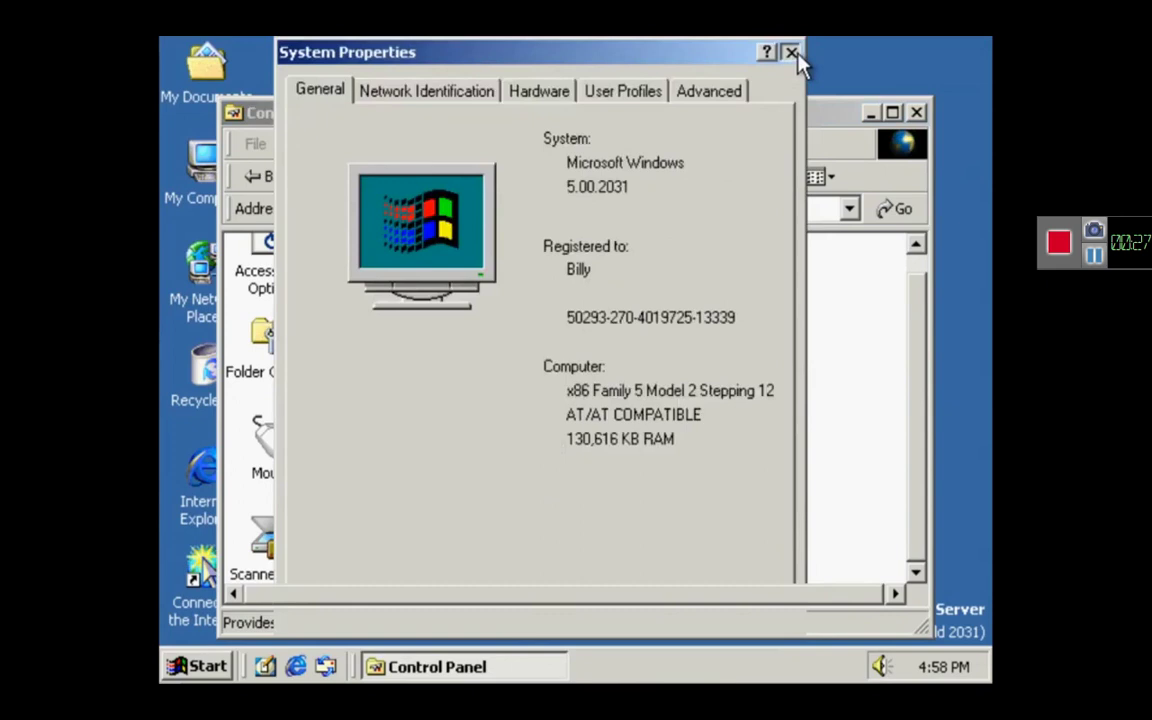
click(916, 113)
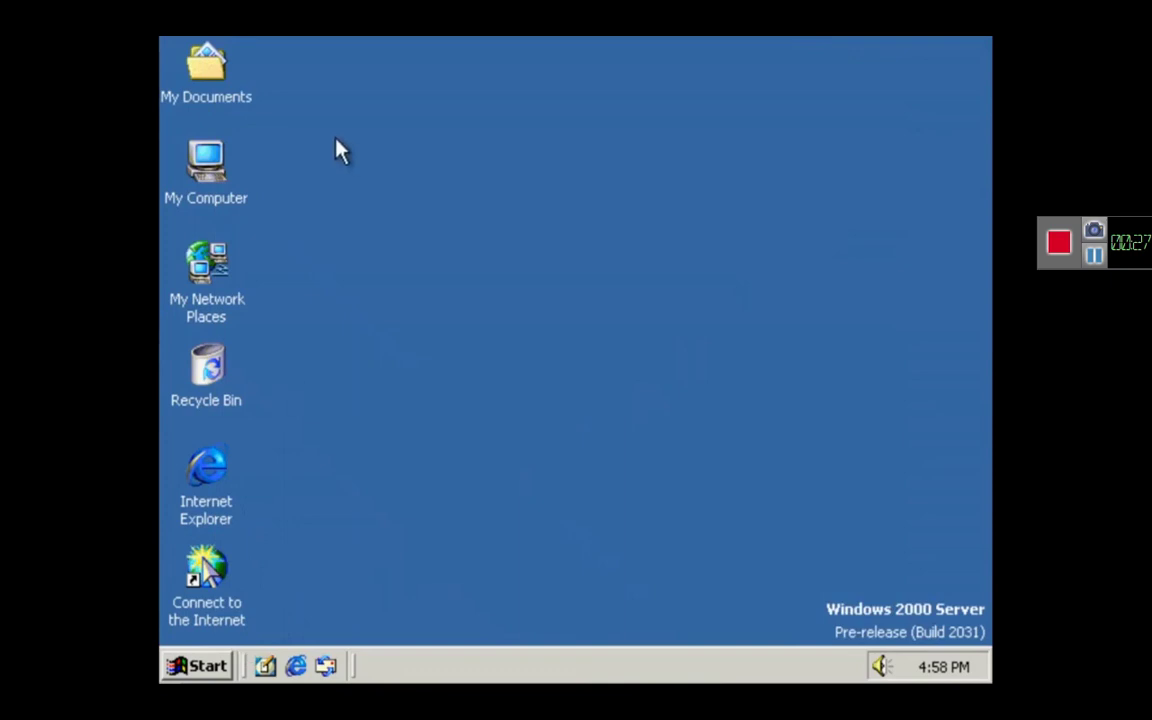
In My Computer, view the descriptions of the floppy drive and Local Disk (C:), and open the C: drive
double_click(197, 157)
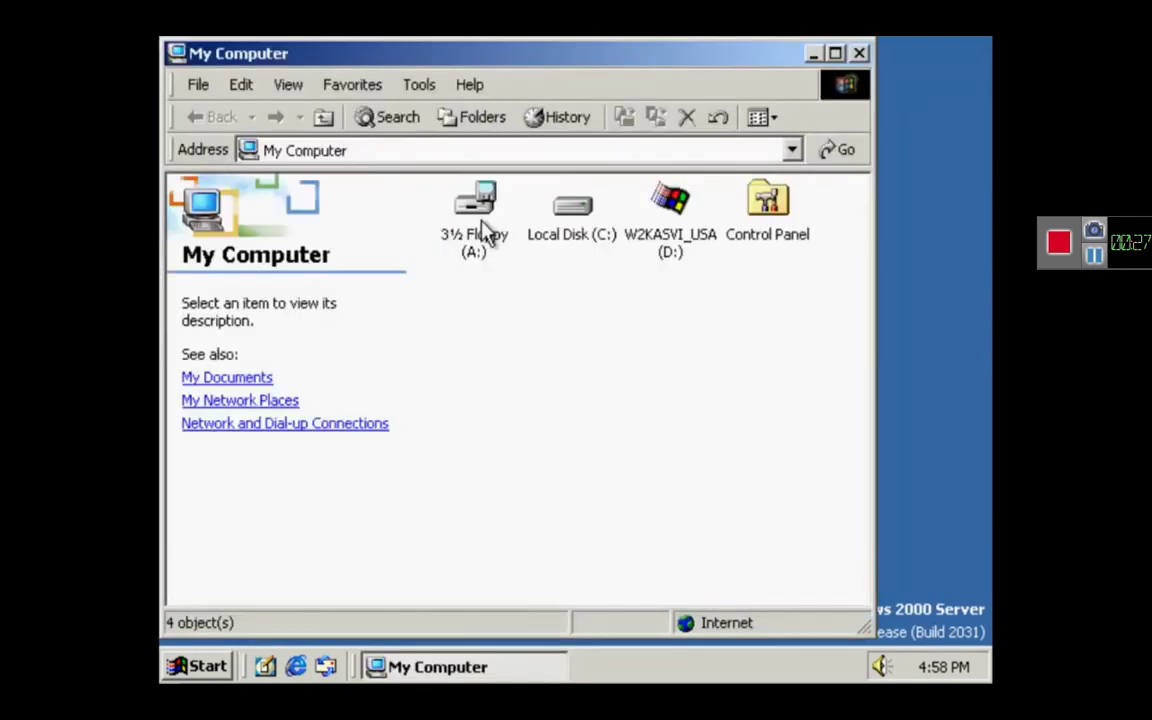
click(483, 228)
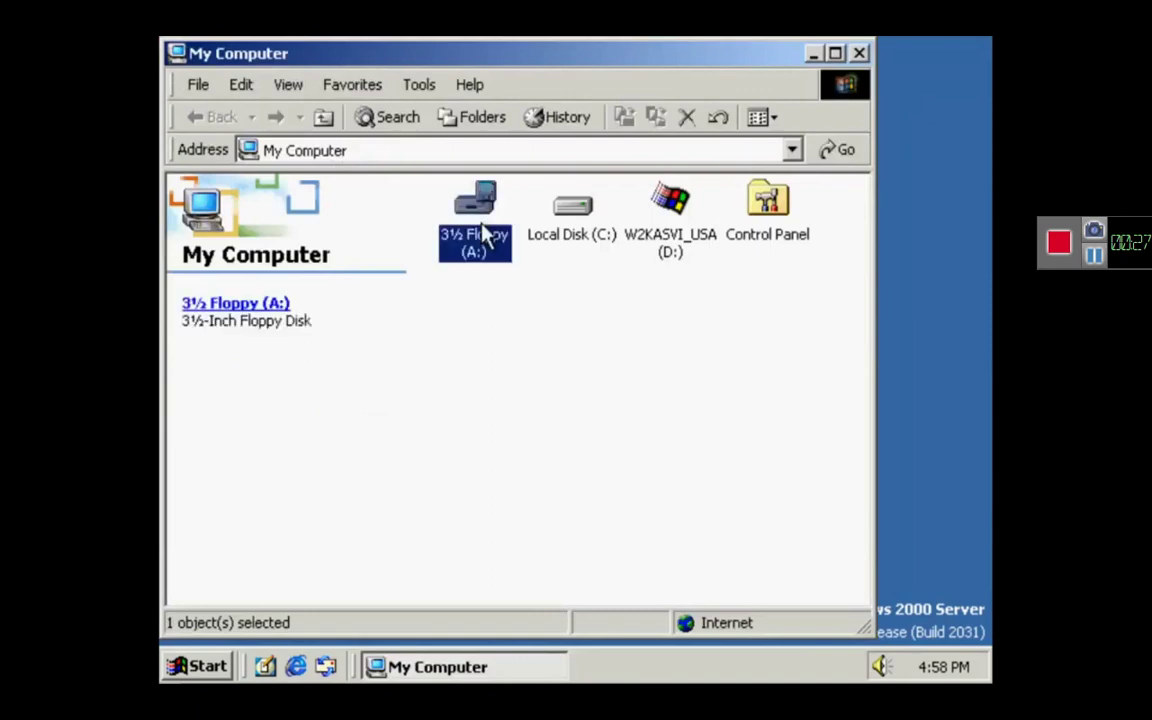
click(538, 228)
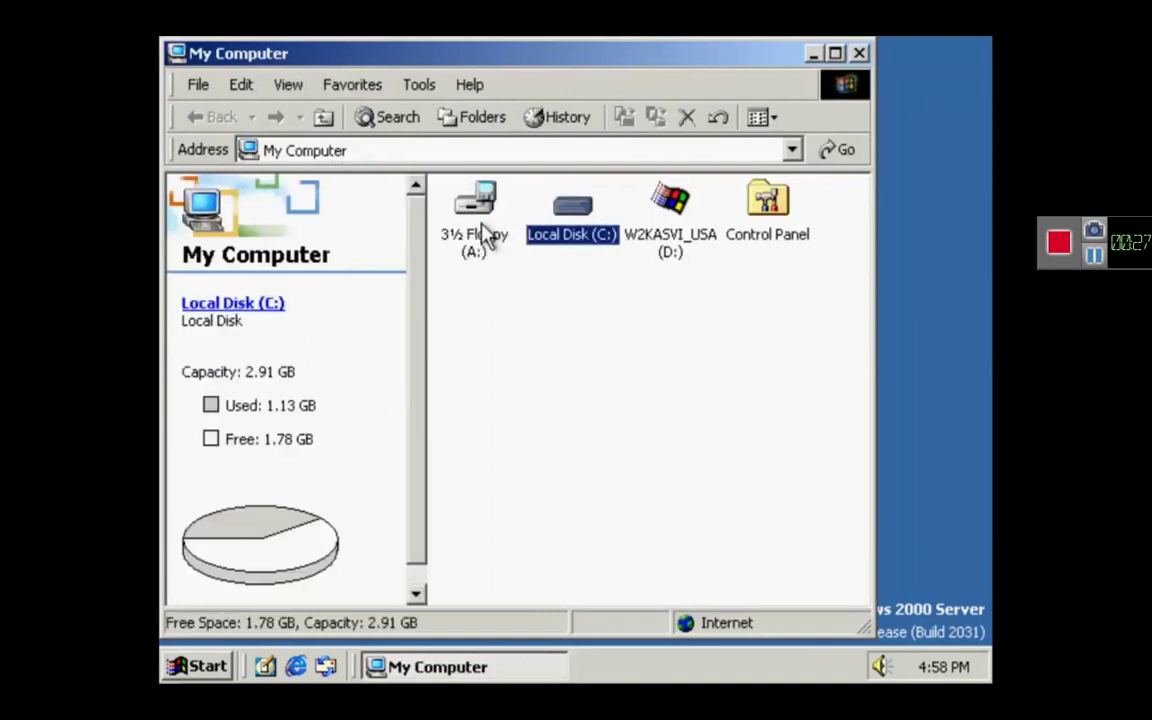
double_click(593, 212)
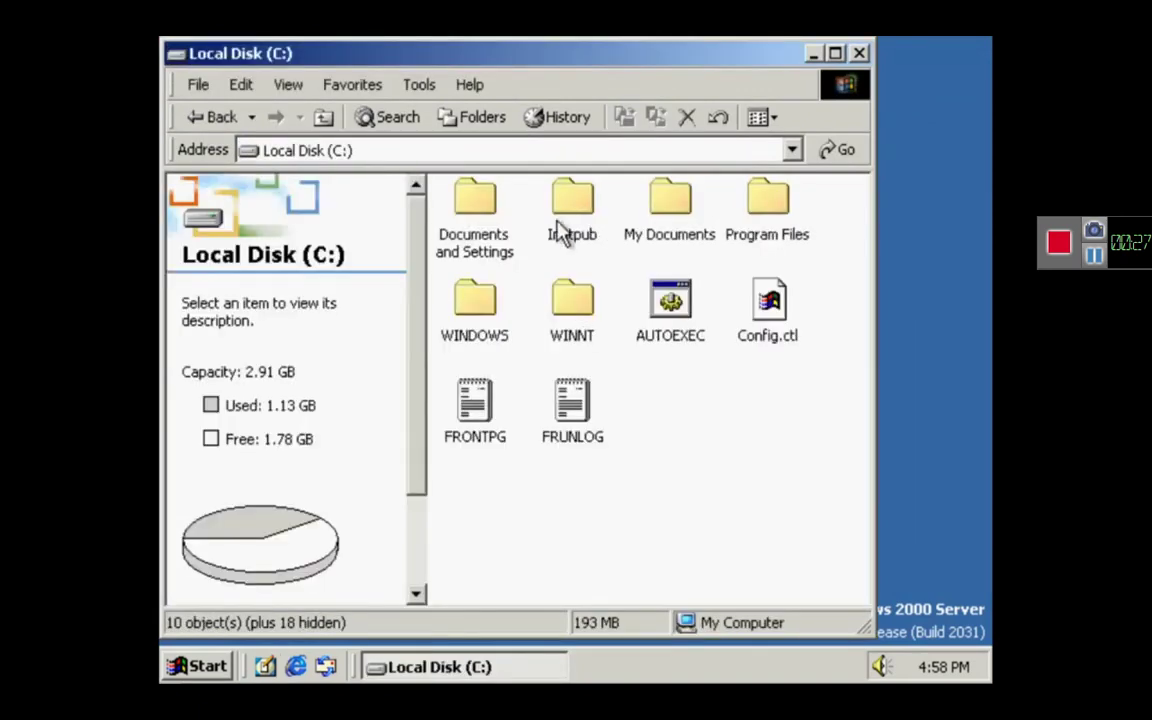
Open the WINNT folder, reveal its hidden contents and close the window
click(572, 338)
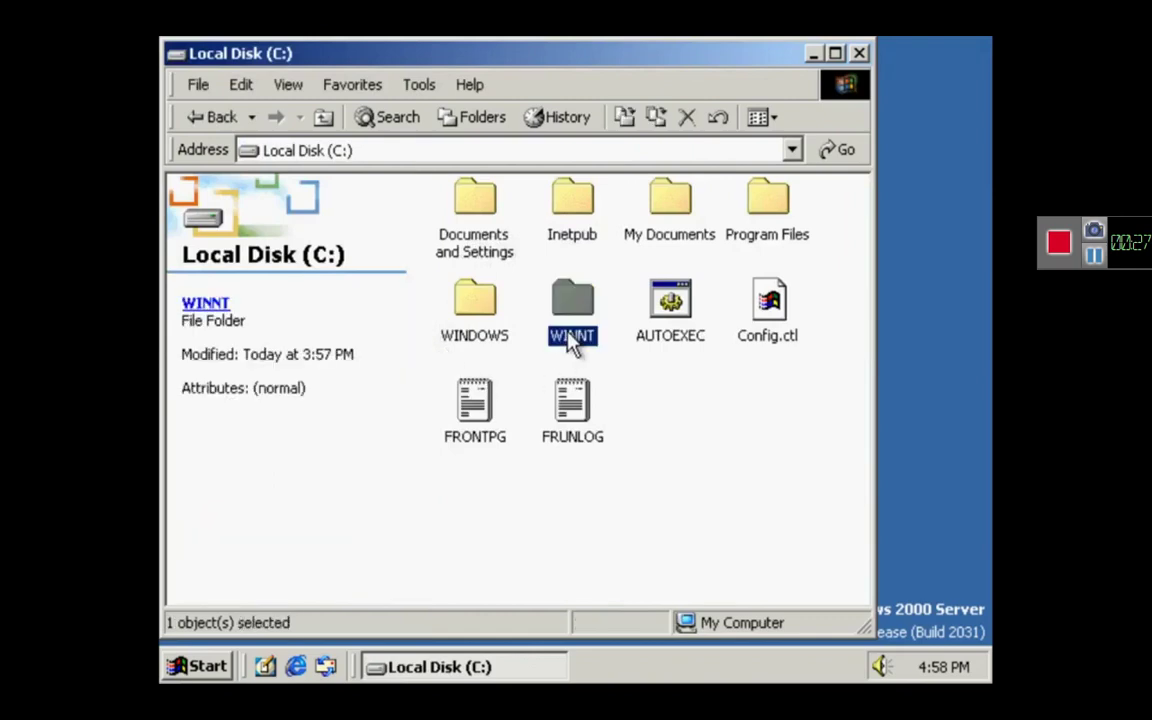
double_click(572, 338)
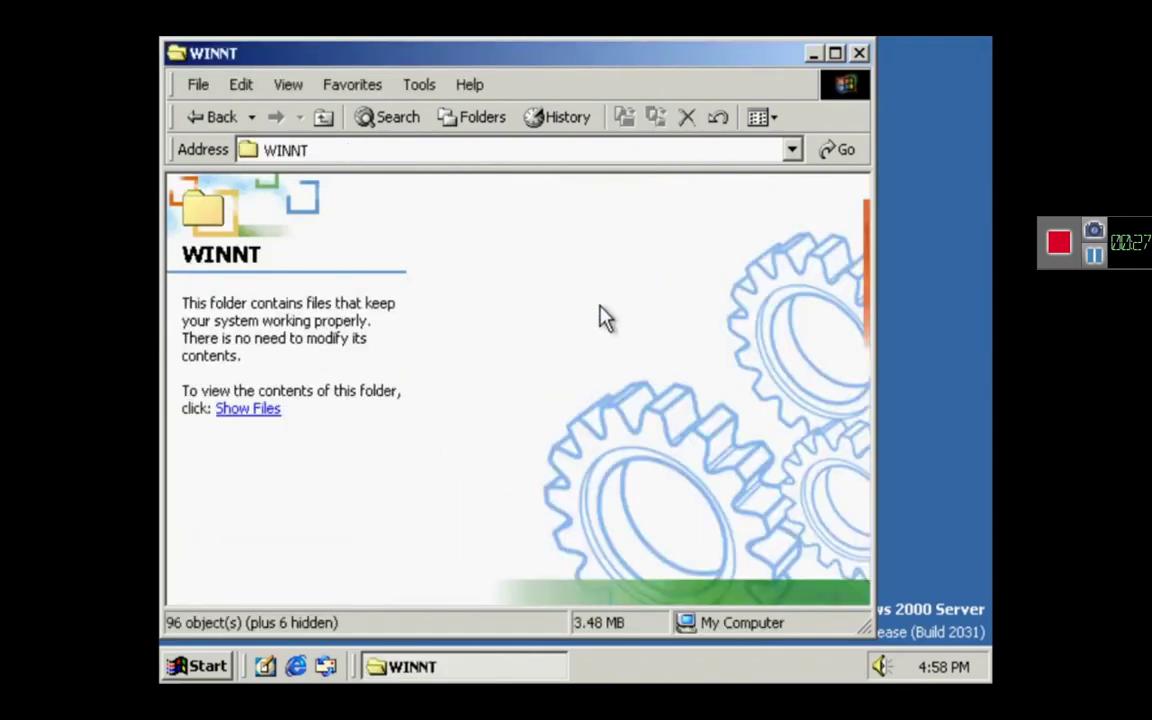
click(255, 410)
click(866, 57)
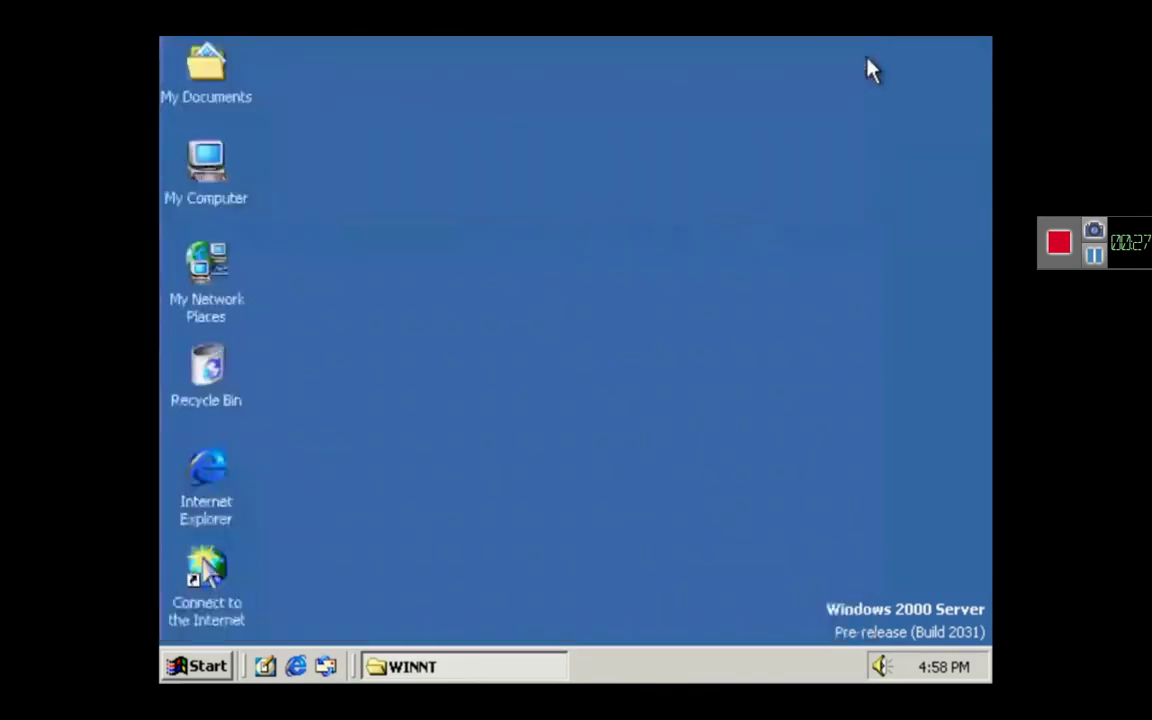
Open the taskbar properties and preview toggling Always on top, Auto hide, Show small icons in Start menu and Show clock, restoring each
right_click(384, 670)
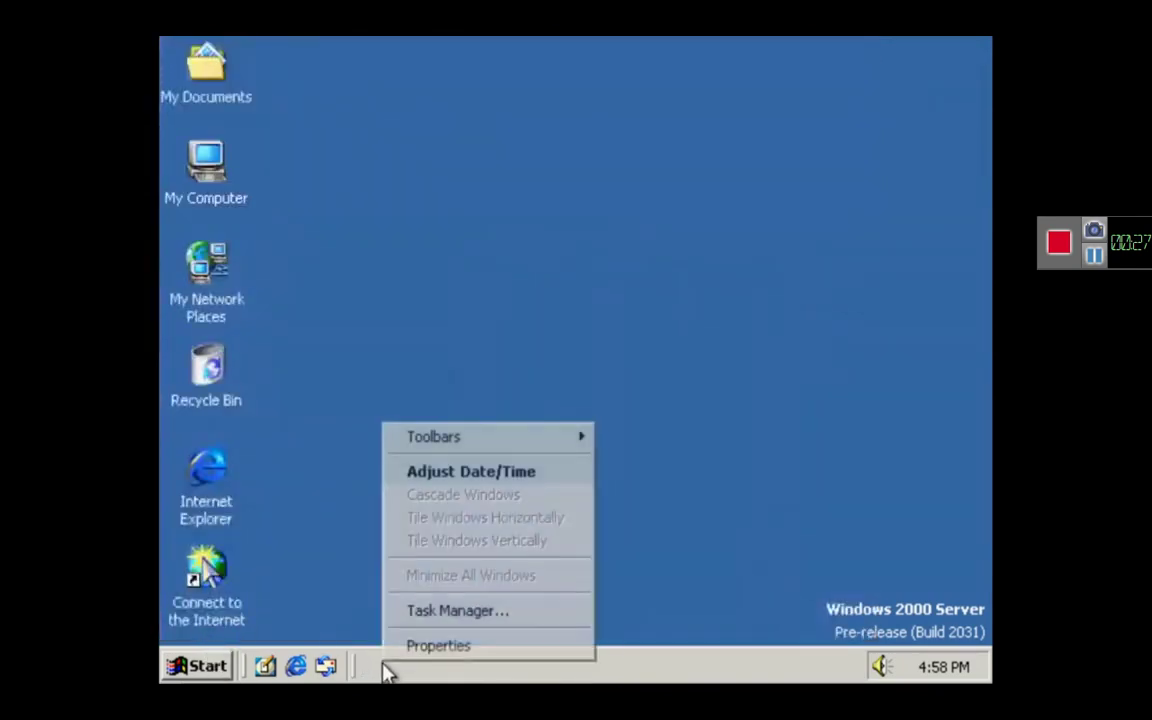
click(417, 645)
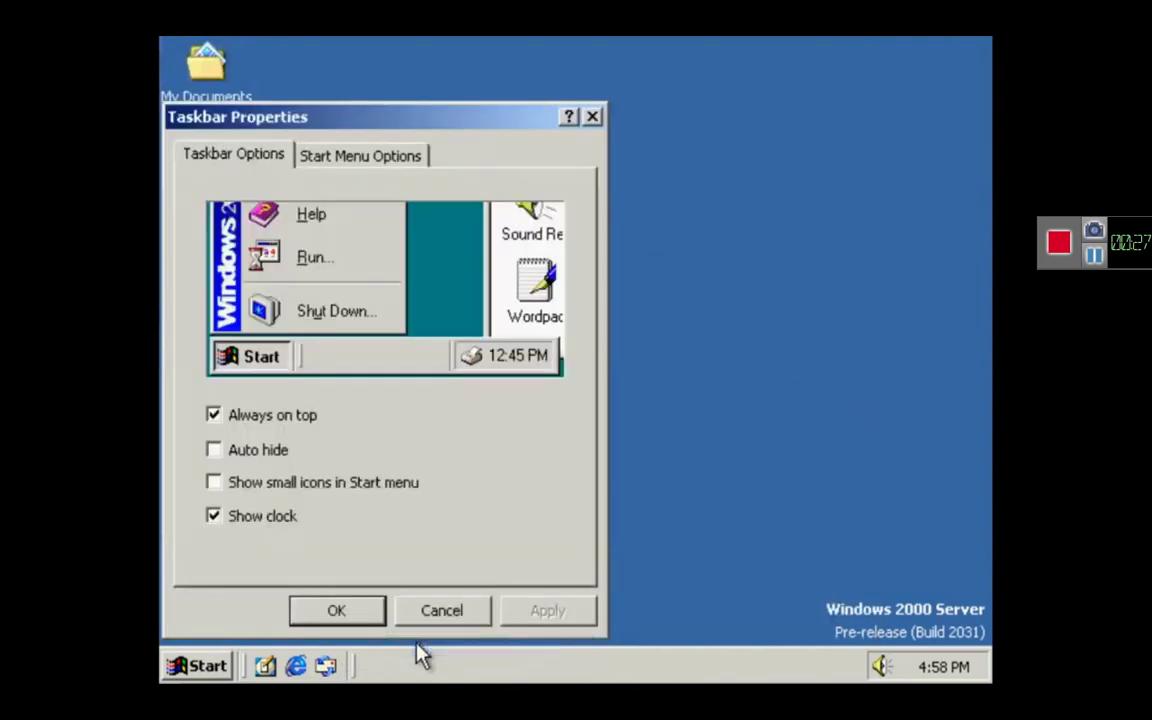
click(291, 418)
click(291, 418)
click(289, 414)
click(289, 414)
click(277, 450)
click(277, 450)
click(279, 484)
click(279, 484)
click(260, 518)
click(257, 518)
View the Start menu options in Taskbar Properties and cancel the dialog
click(316, 165)
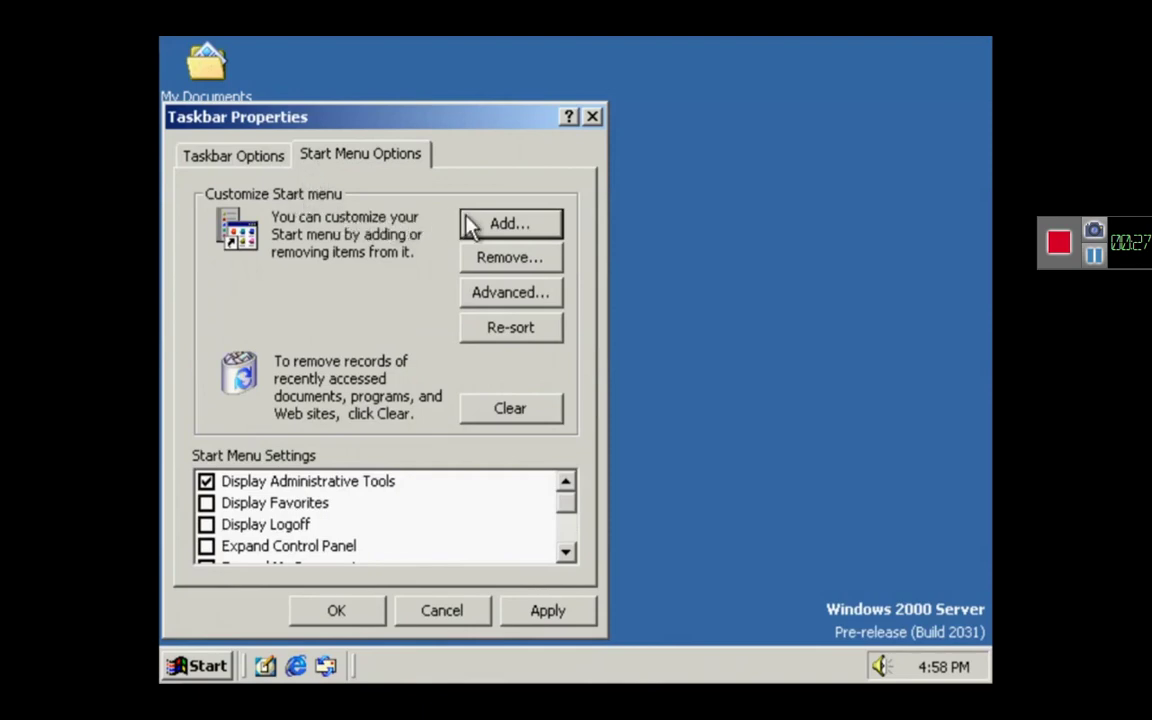
click(473, 620)
Open the Accessibility Wizard, advance to its Text Size page and cancel it without keeping any changes
click(224, 665)
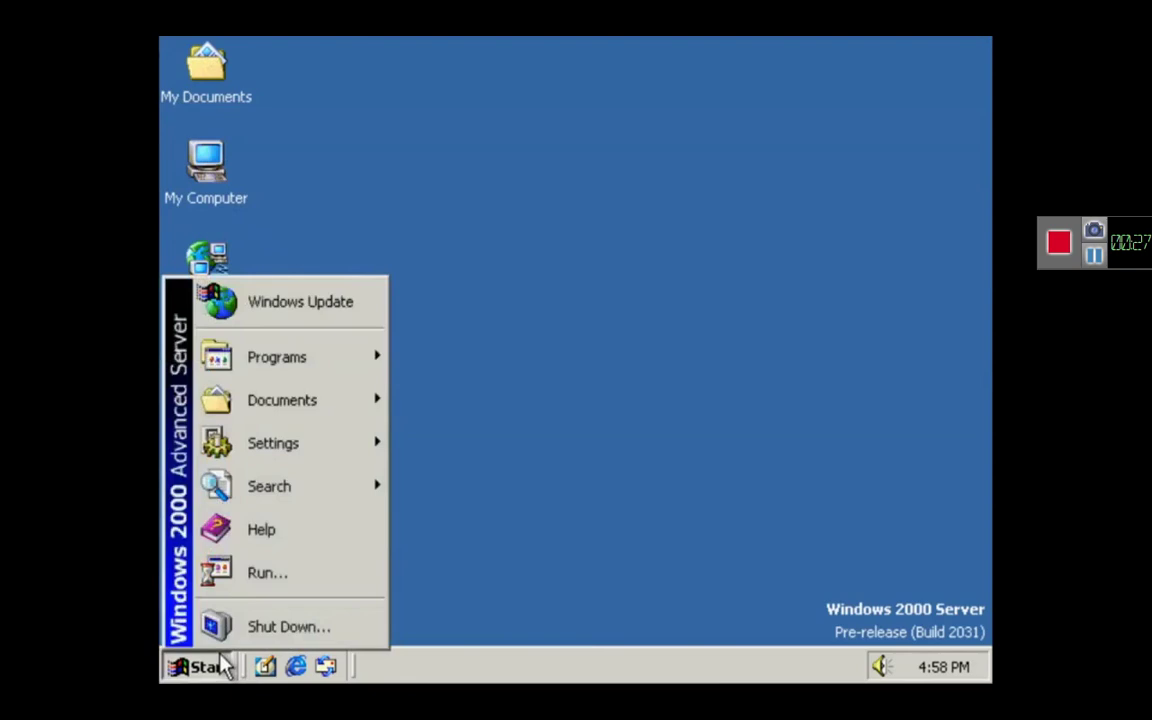
mouse_move(340, 437)
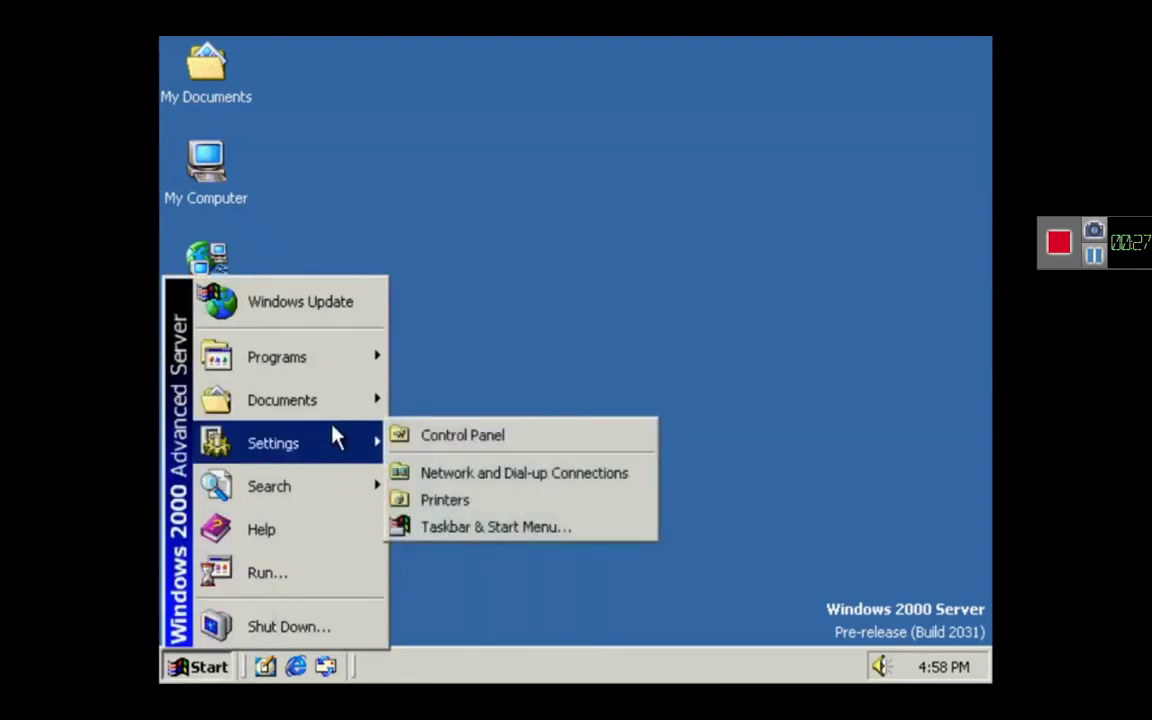
mouse_move(327, 380)
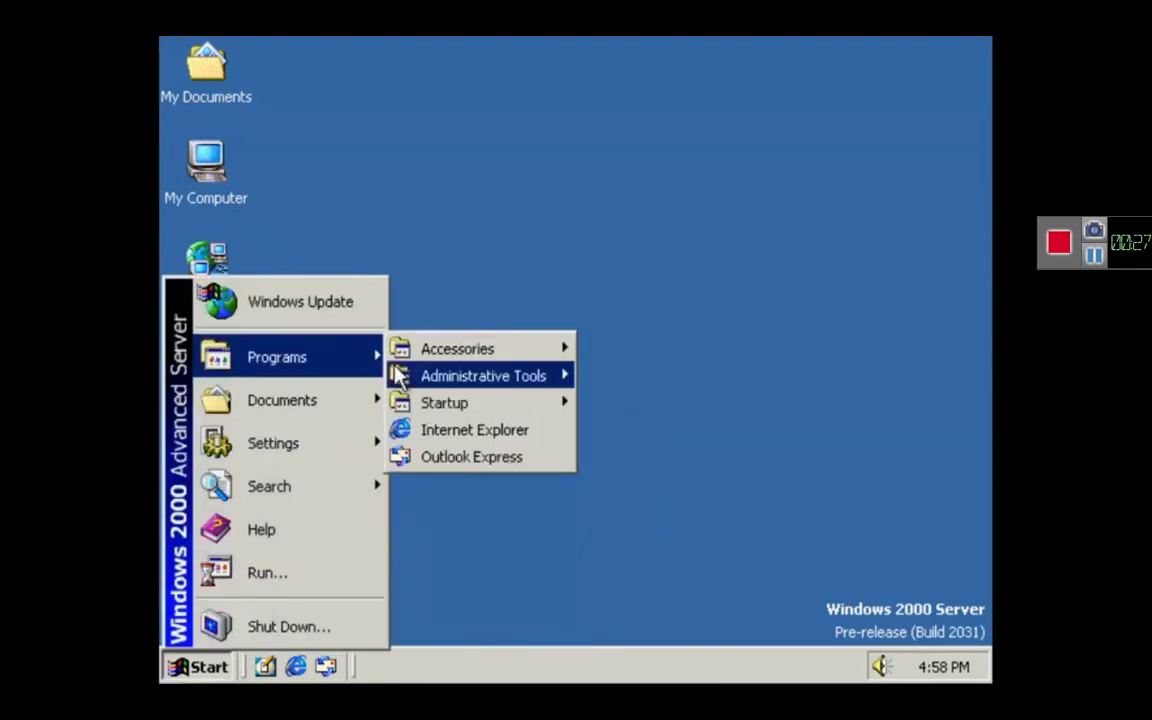
mouse_move(506, 360)
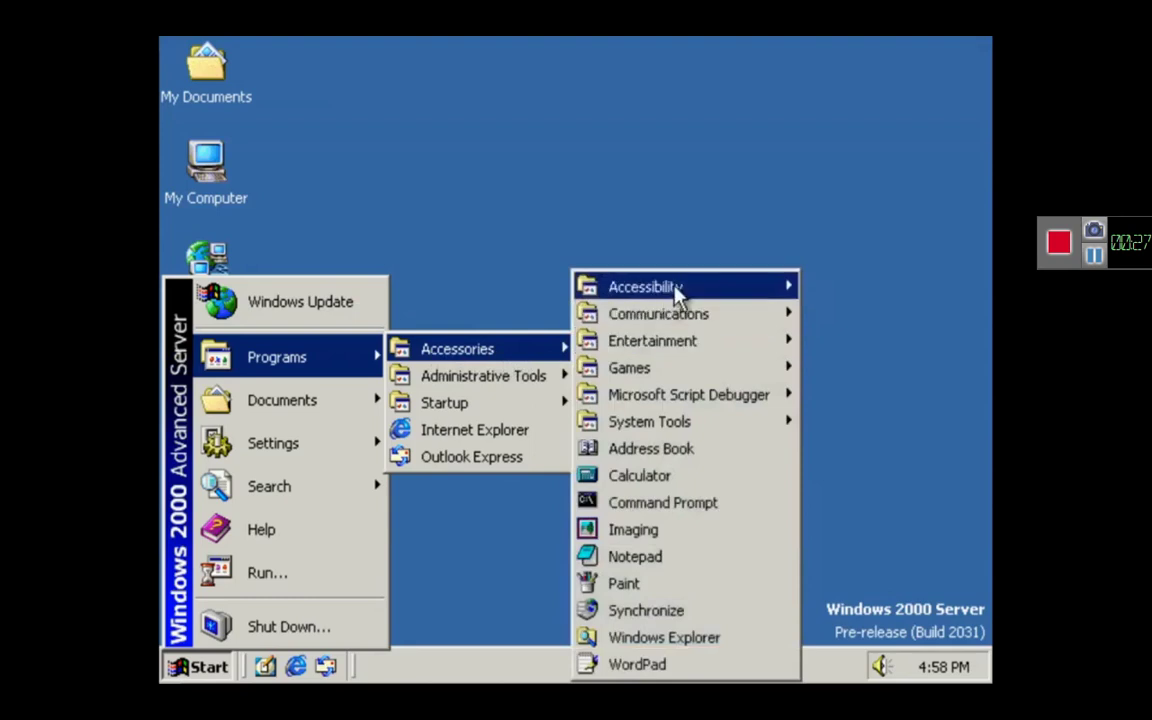
mouse_move(733, 292)
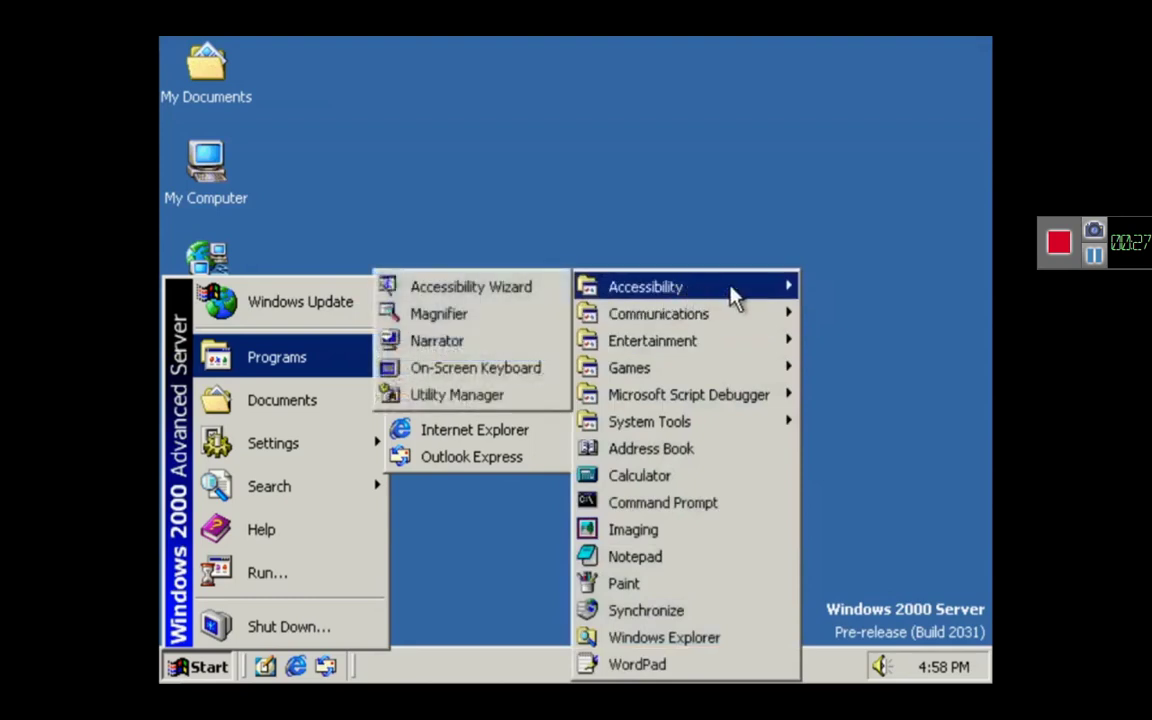
click(533, 297)
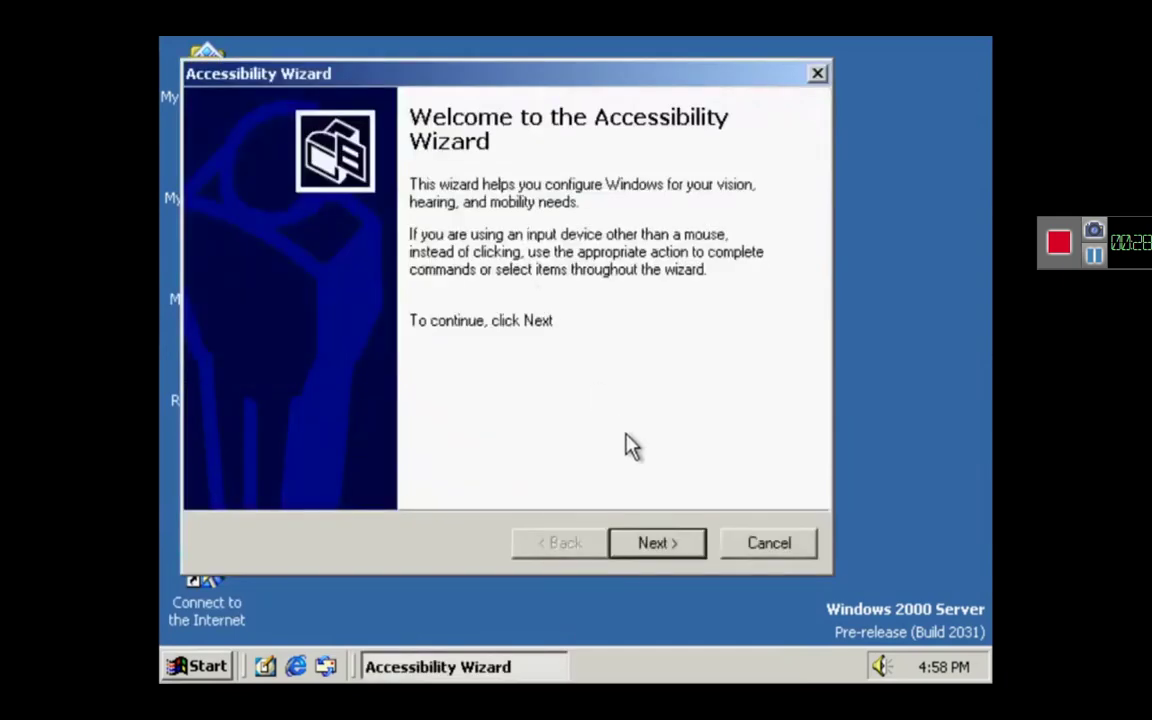
click(668, 553)
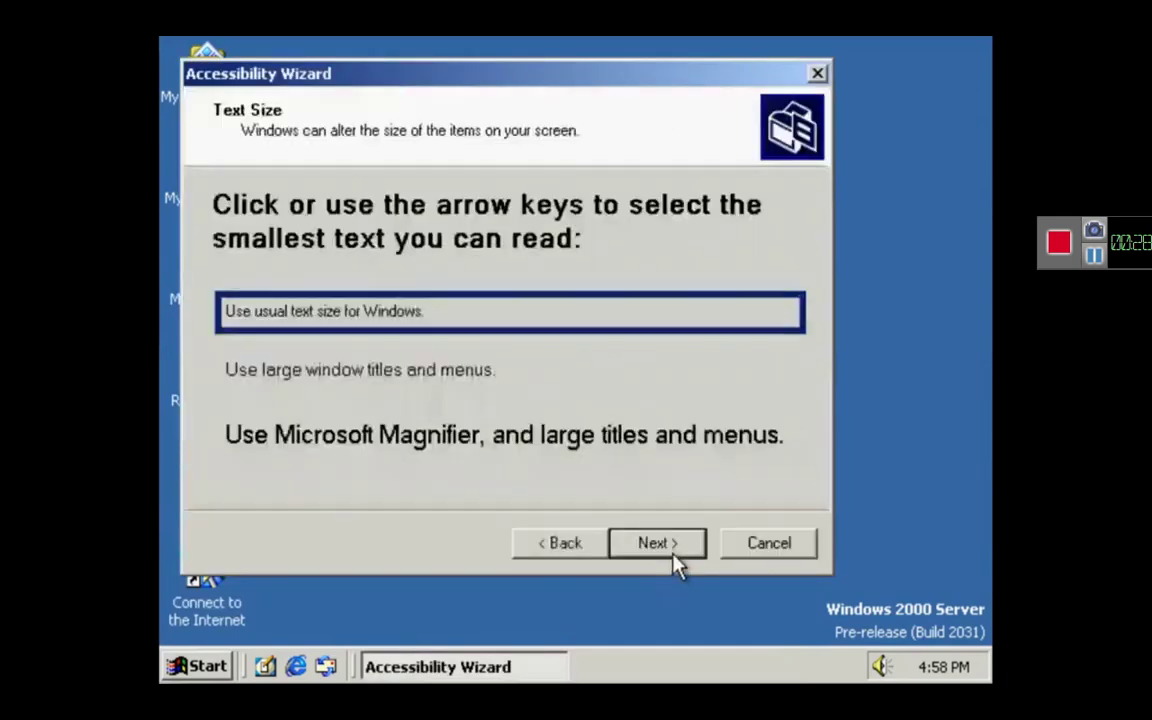
click(751, 548)
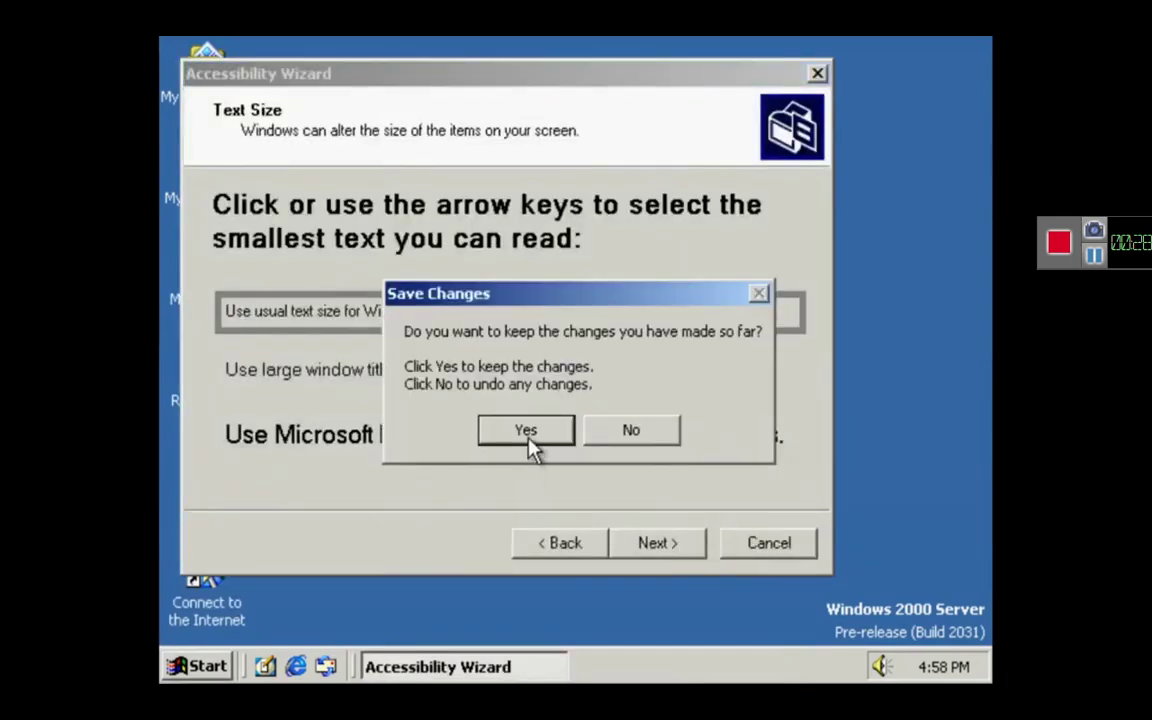
click(641, 443)
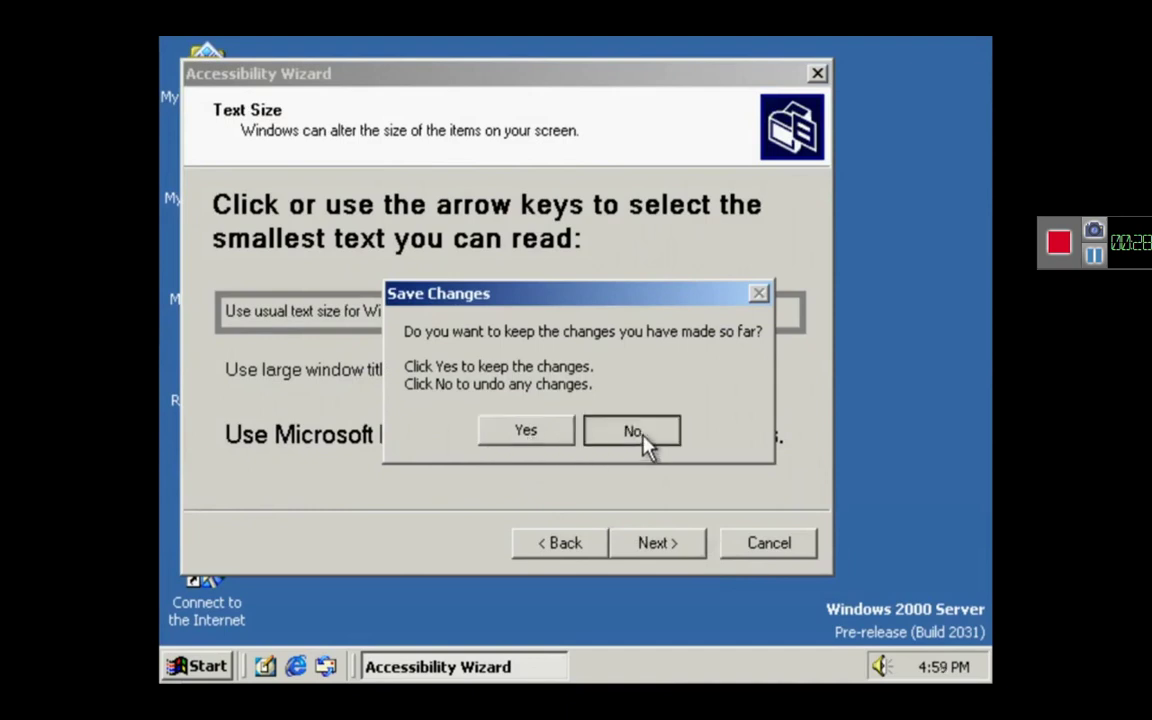
Open Magnifier from the accessibility accessories, view its settings and exit it
click(199, 665)
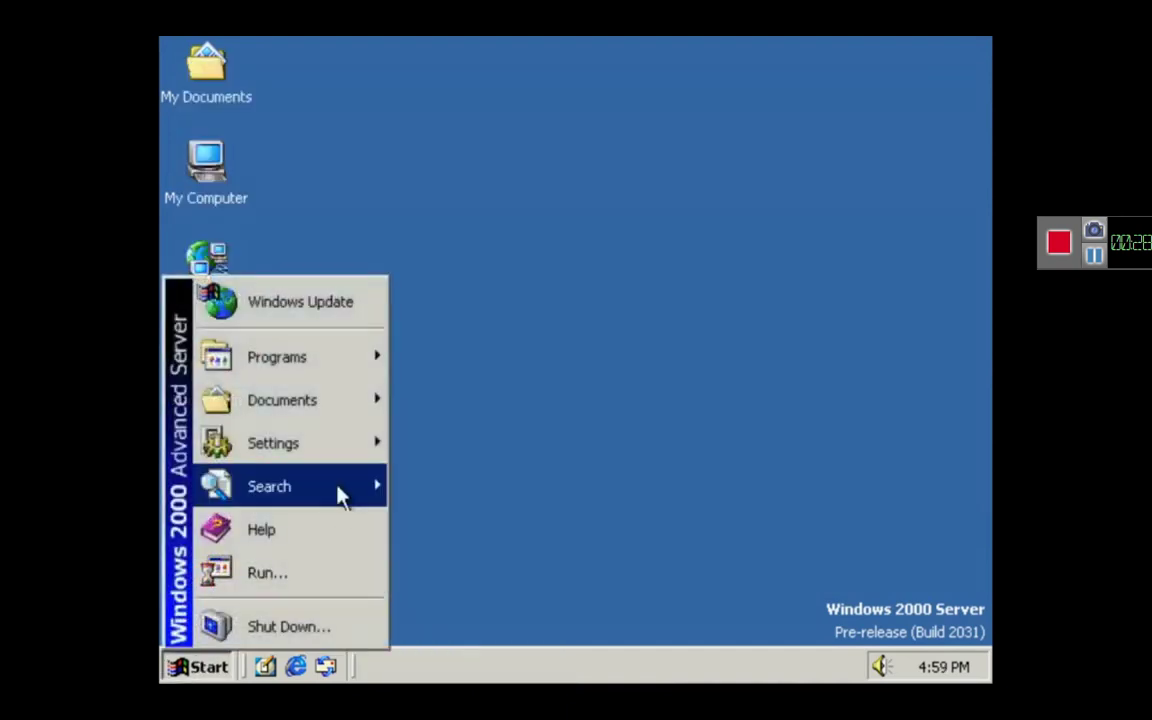
mouse_move(373, 368)
mouse_move(455, 345)
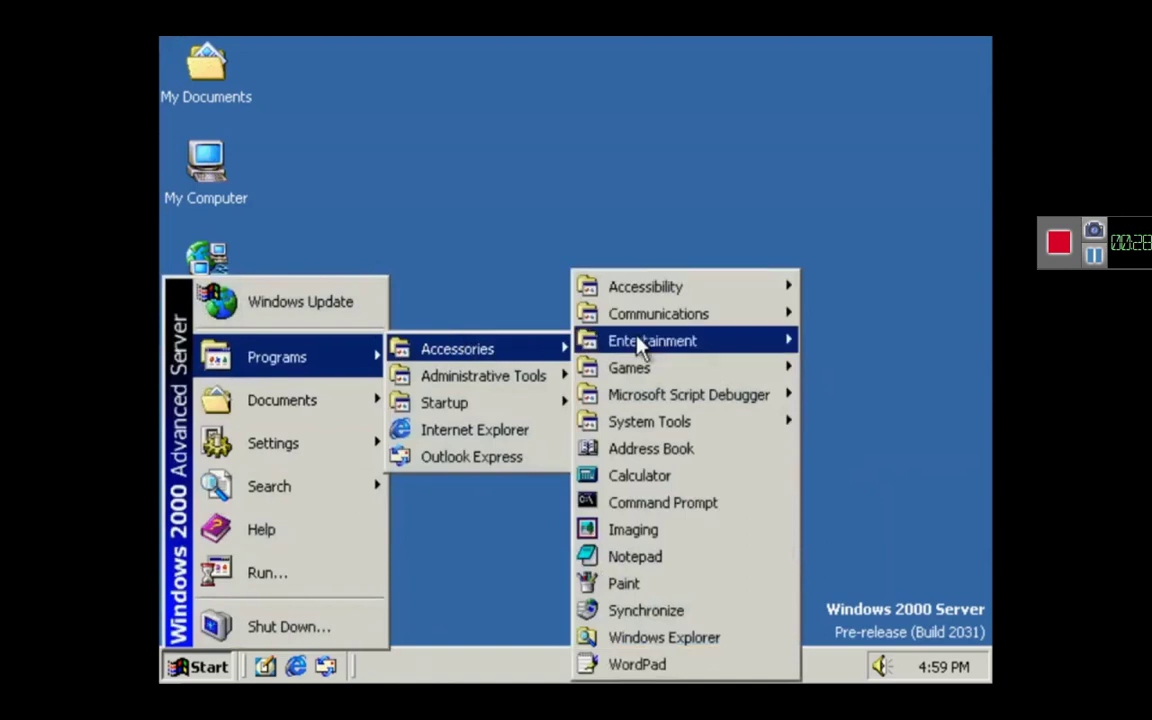
mouse_move(741, 296)
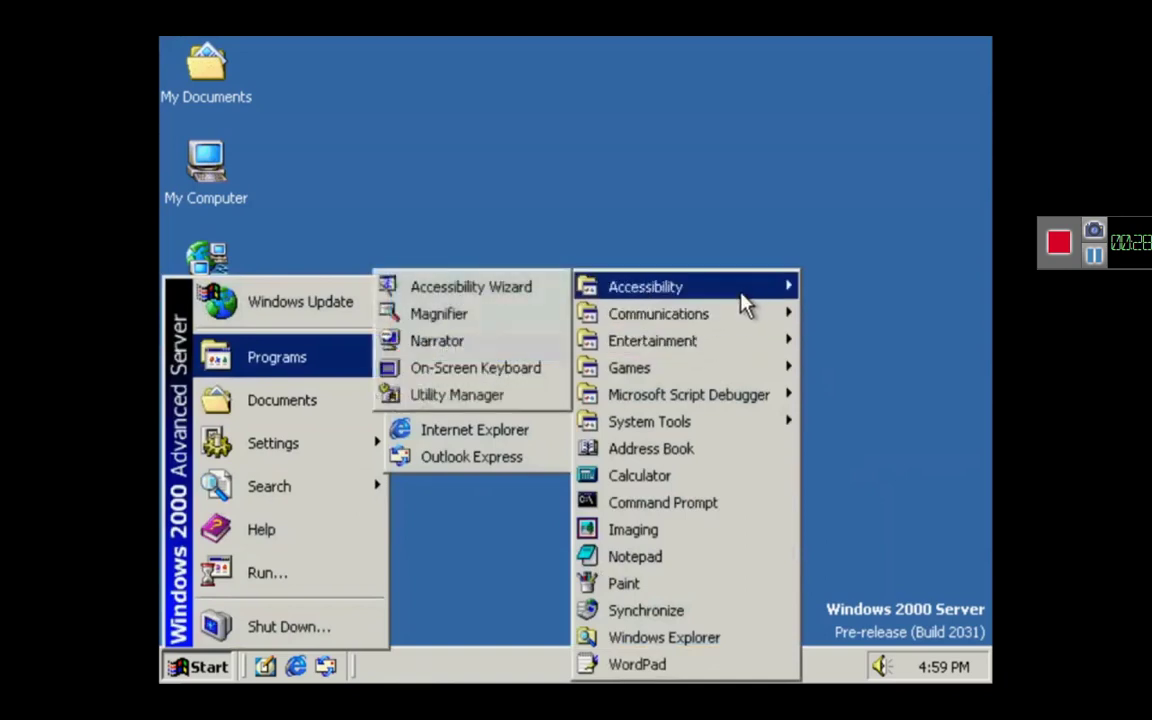
click(484, 318)
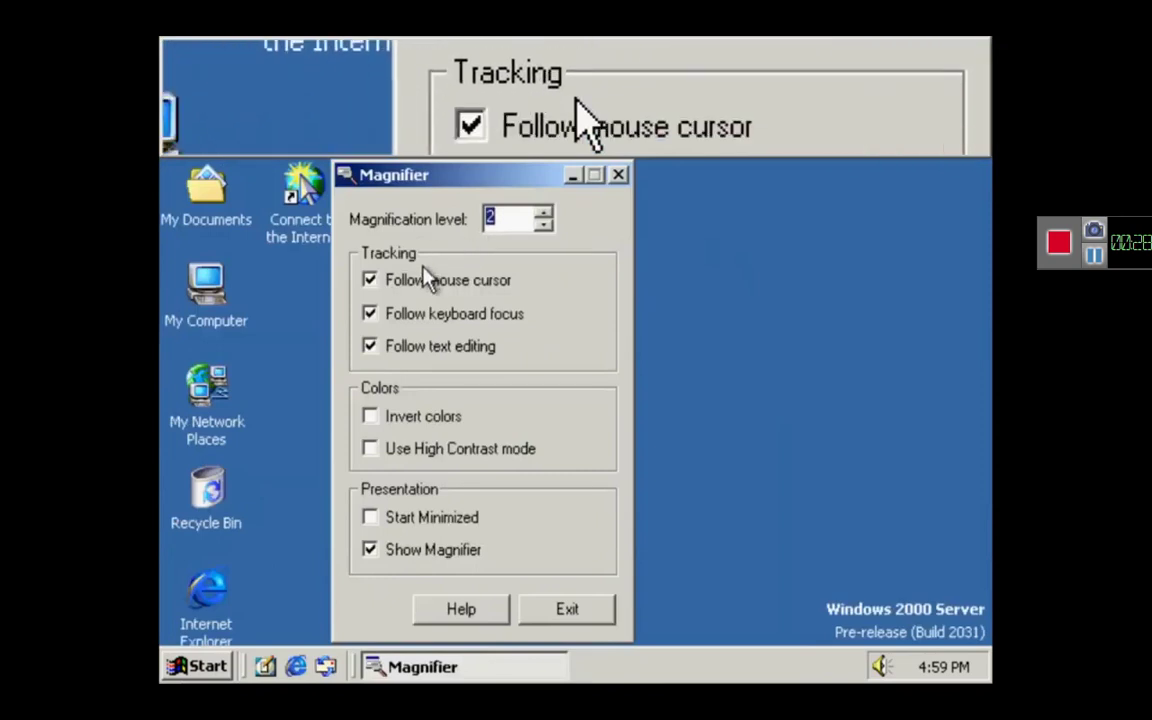
click(558, 606)
Open Narrator from the accessibility accessories, view its voice settings and cancel them
click(198, 666)
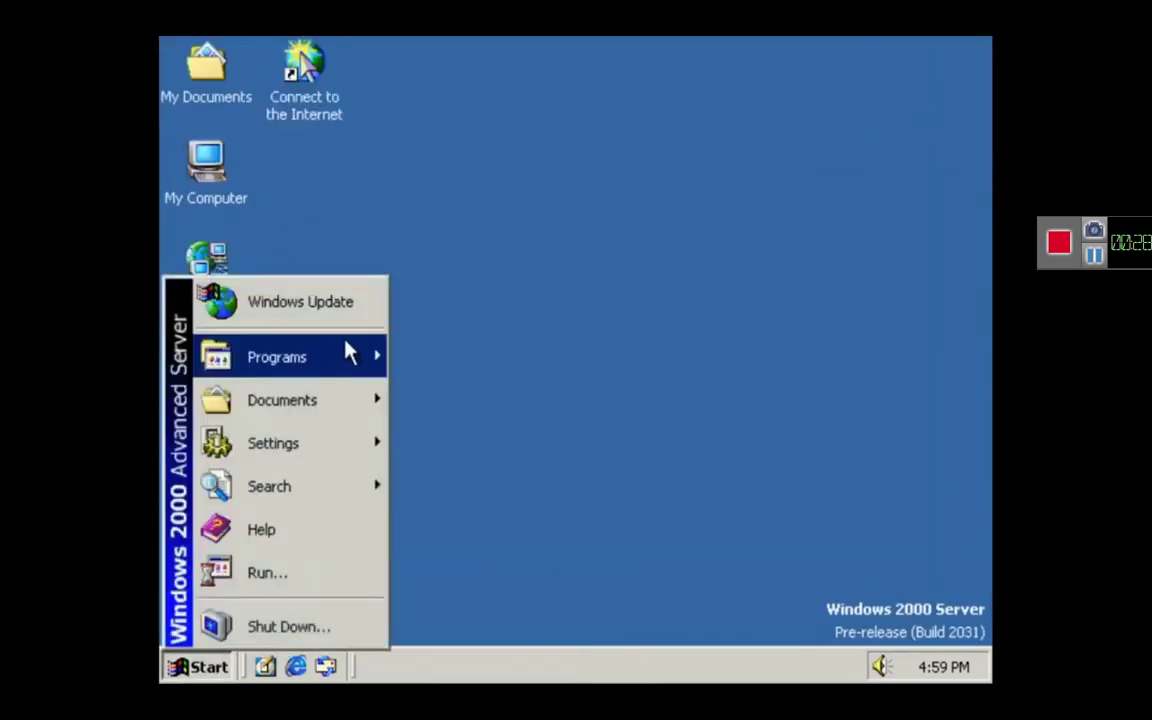
mouse_move(355, 358)
mouse_move(424, 349)
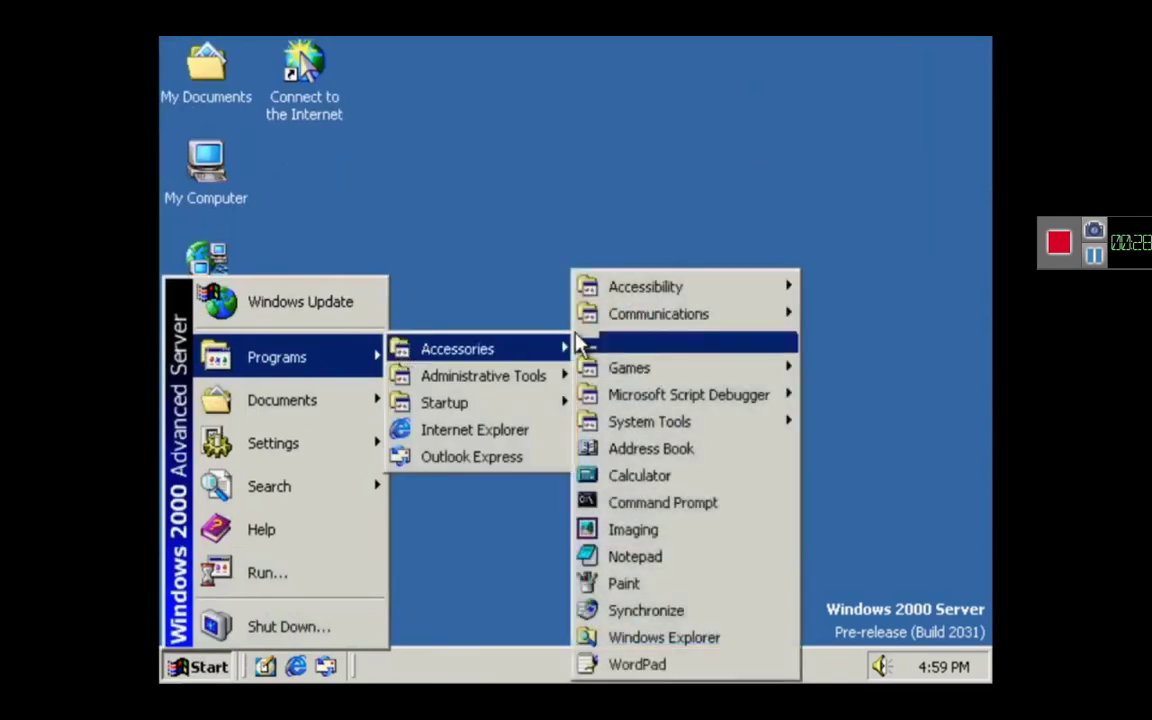
mouse_move(752, 302)
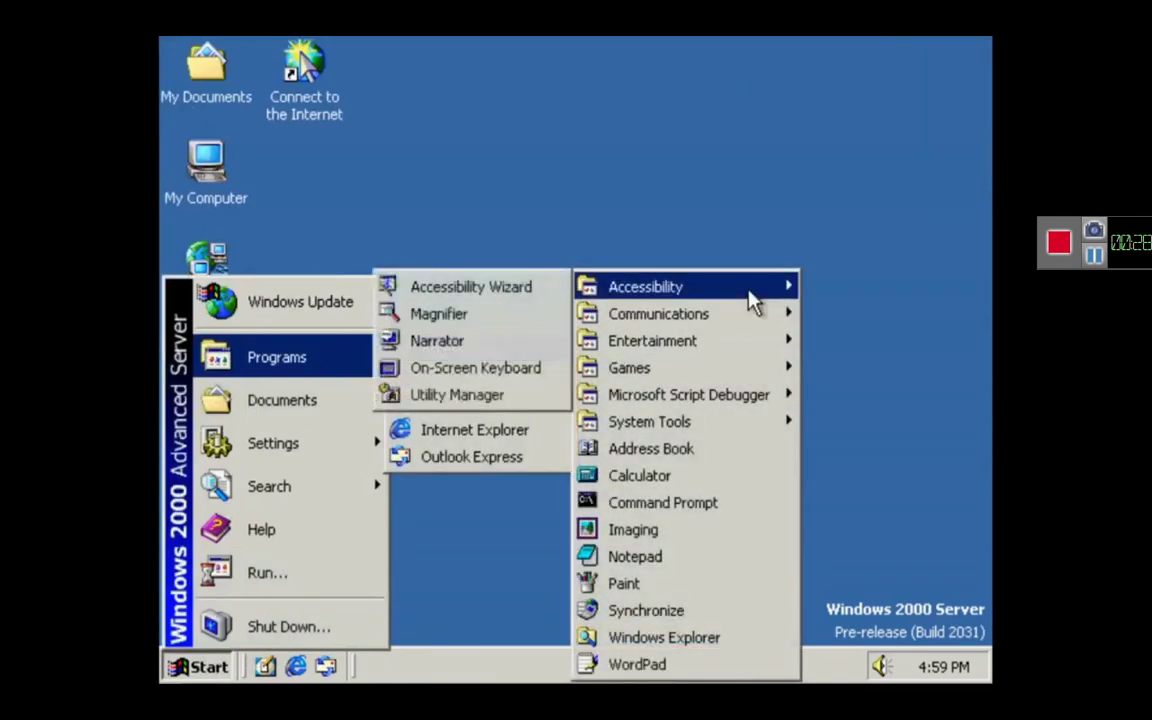
click(455, 341)
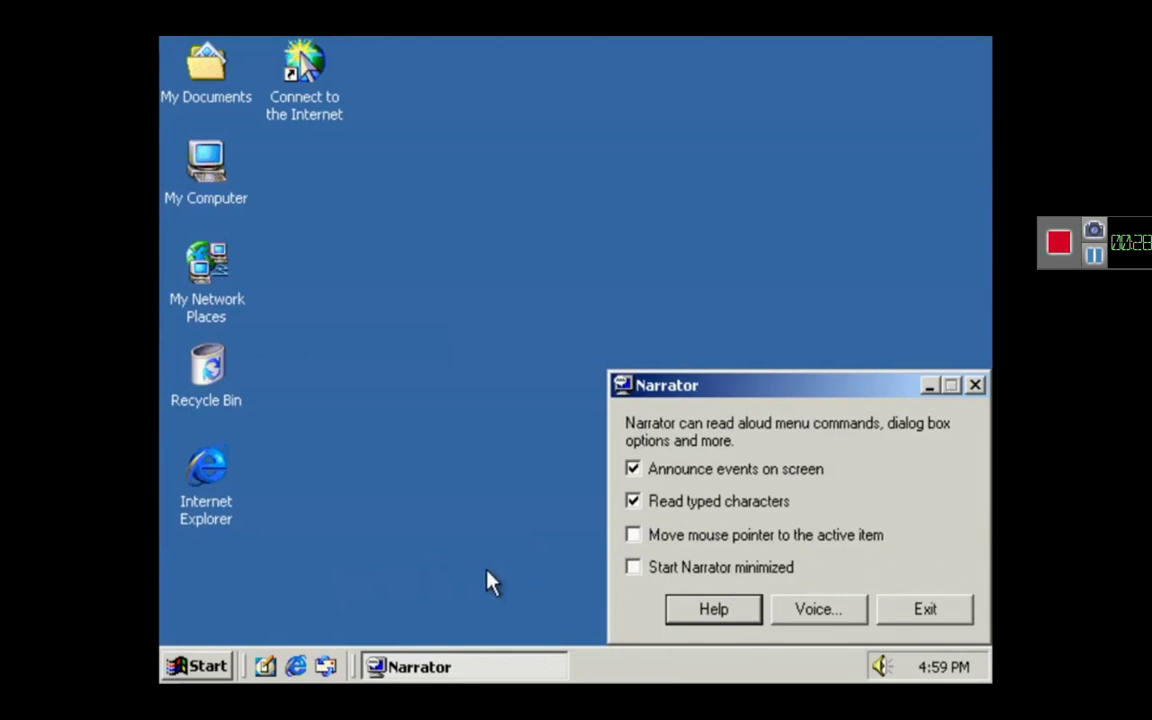
click(858, 612)
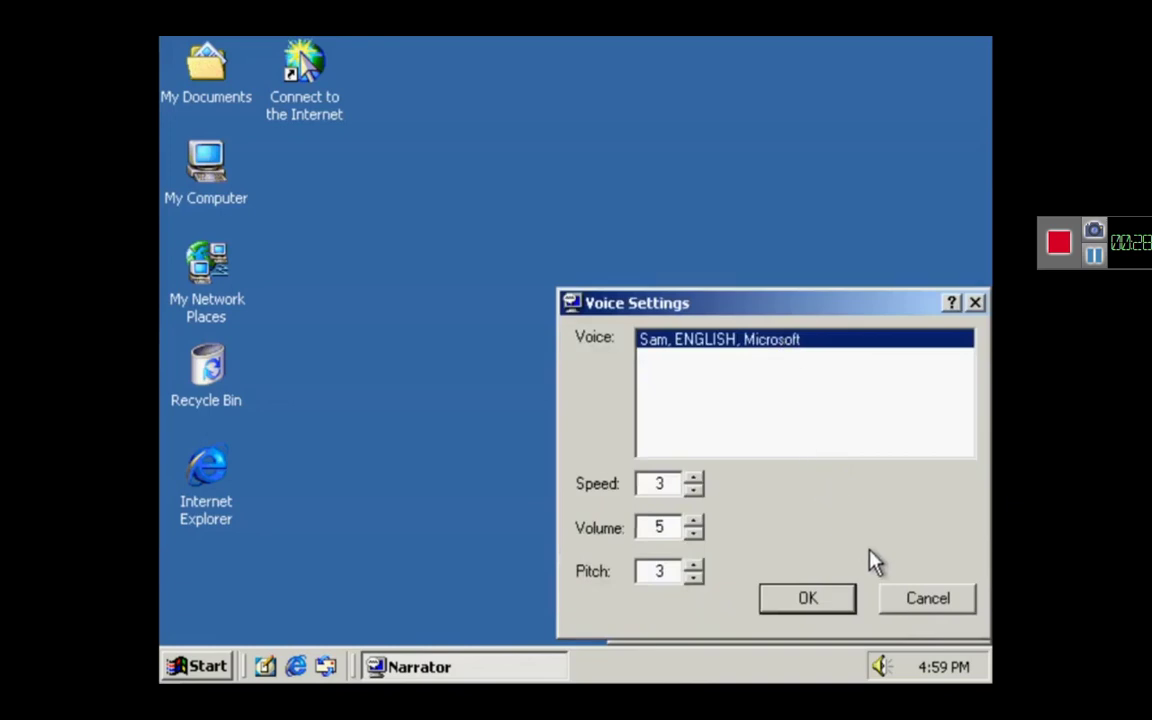
click(923, 608)
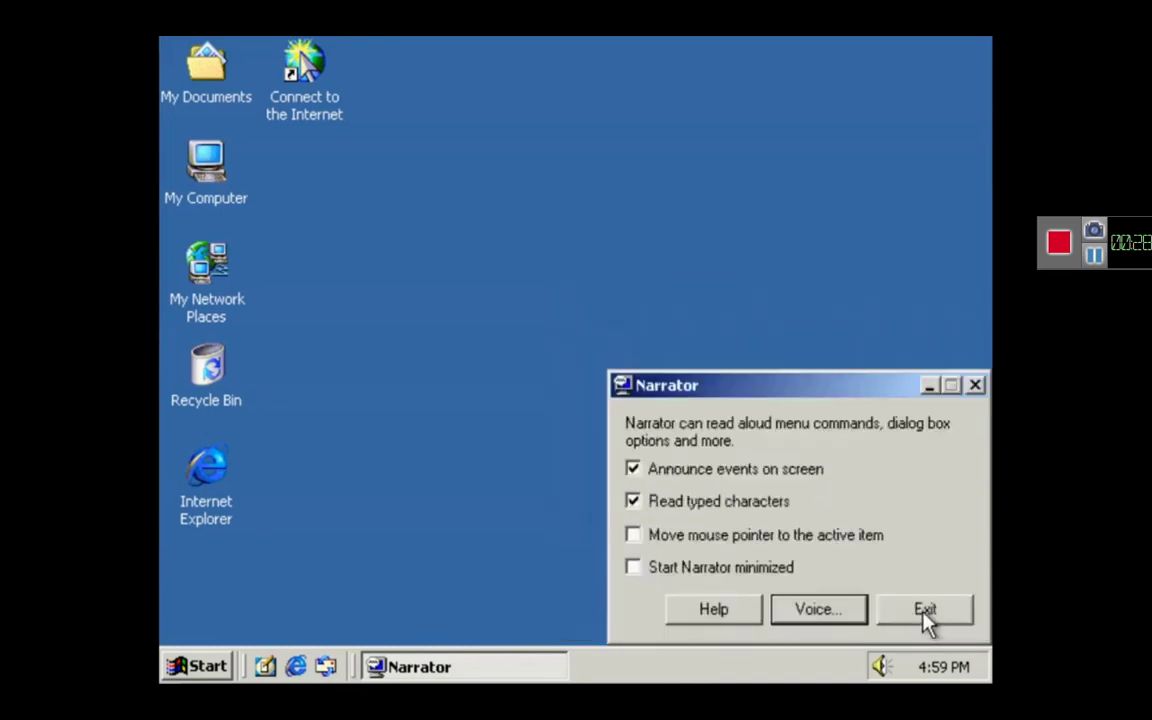
View Narrator's help contents, close the help window and try to exit Narrator
click(728, 612)
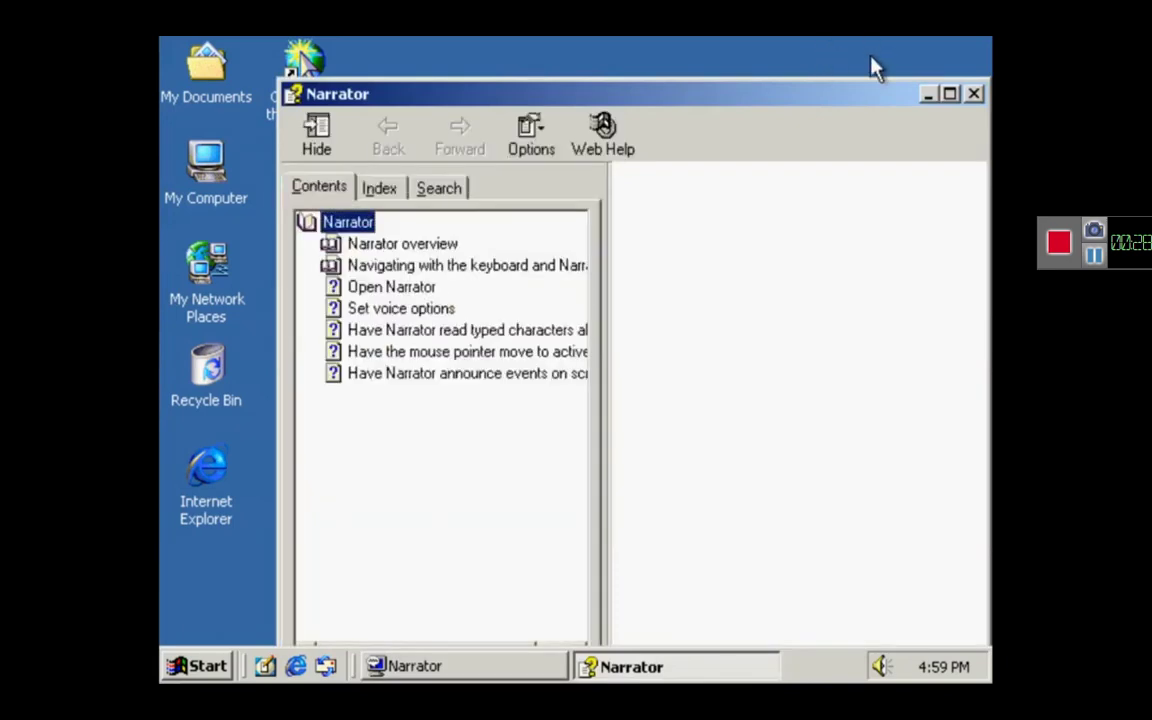
click(975, 92)
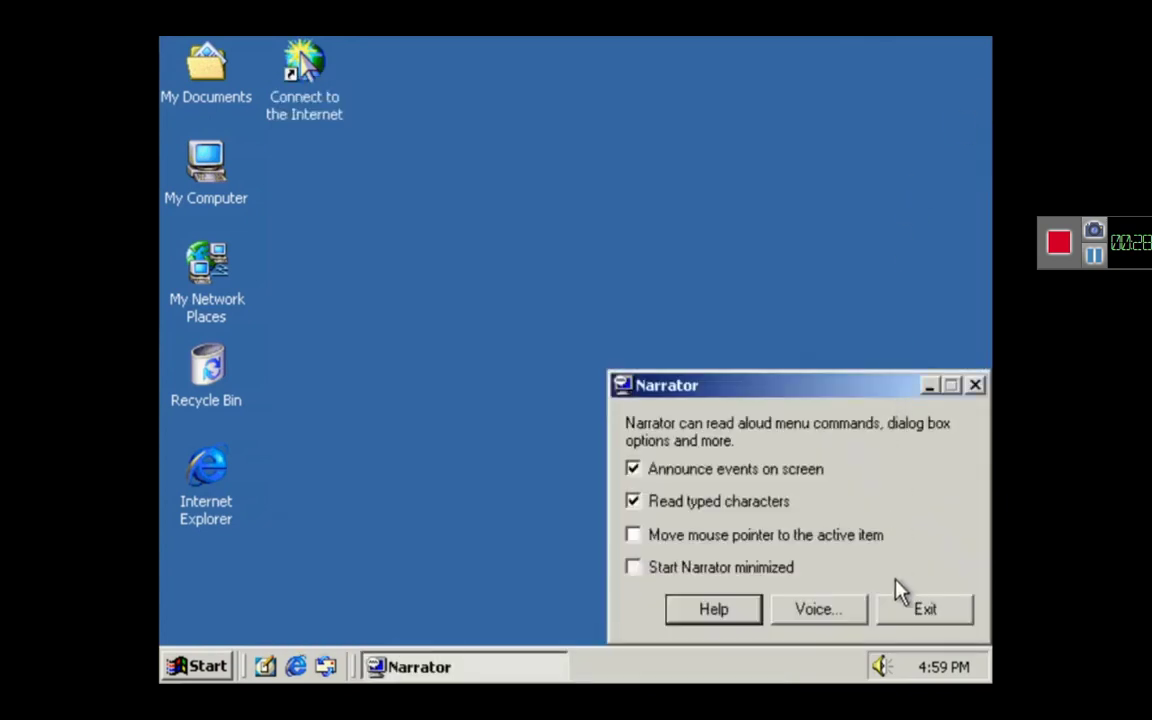
click(906, 611)
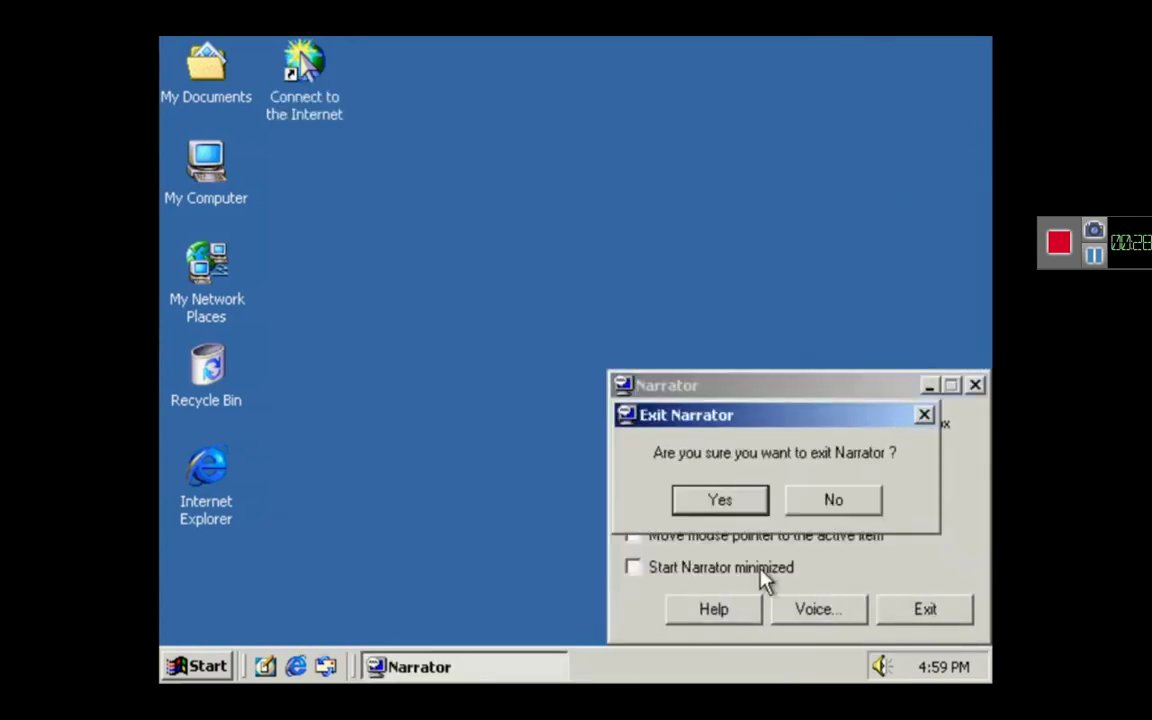
click(739, 513)
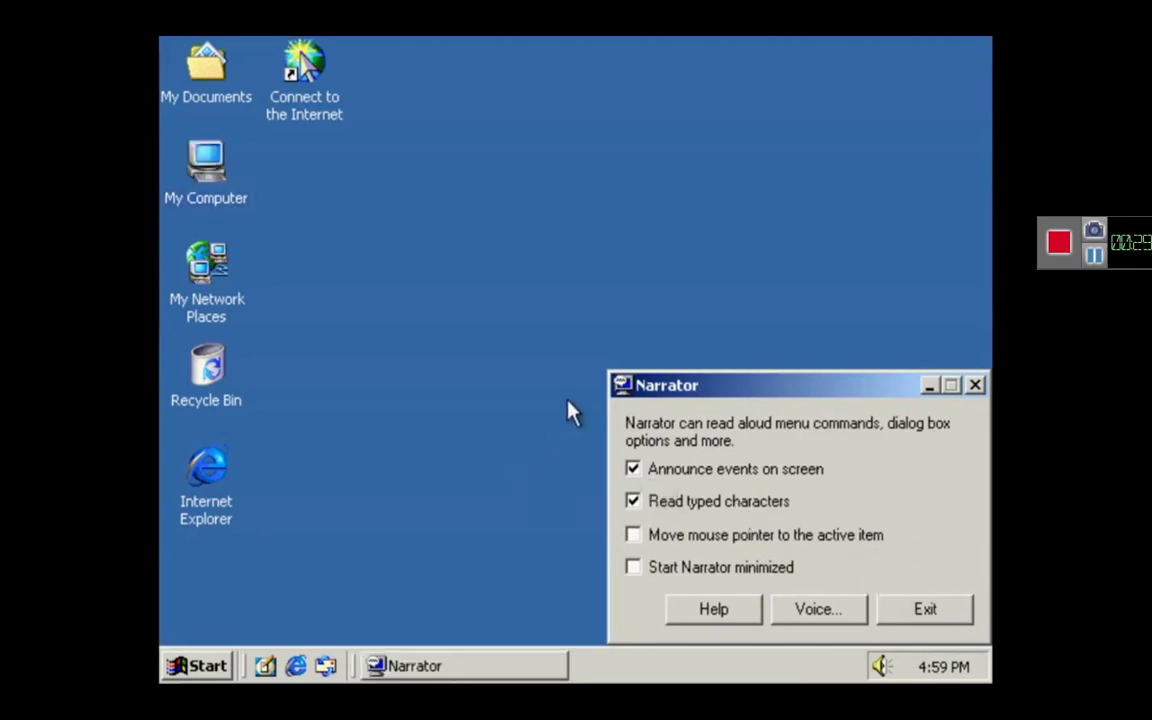
Open Task Manager, force the Narrator application to end immediately and close Task Manager
right_click(645, 675)
click(722, 625)
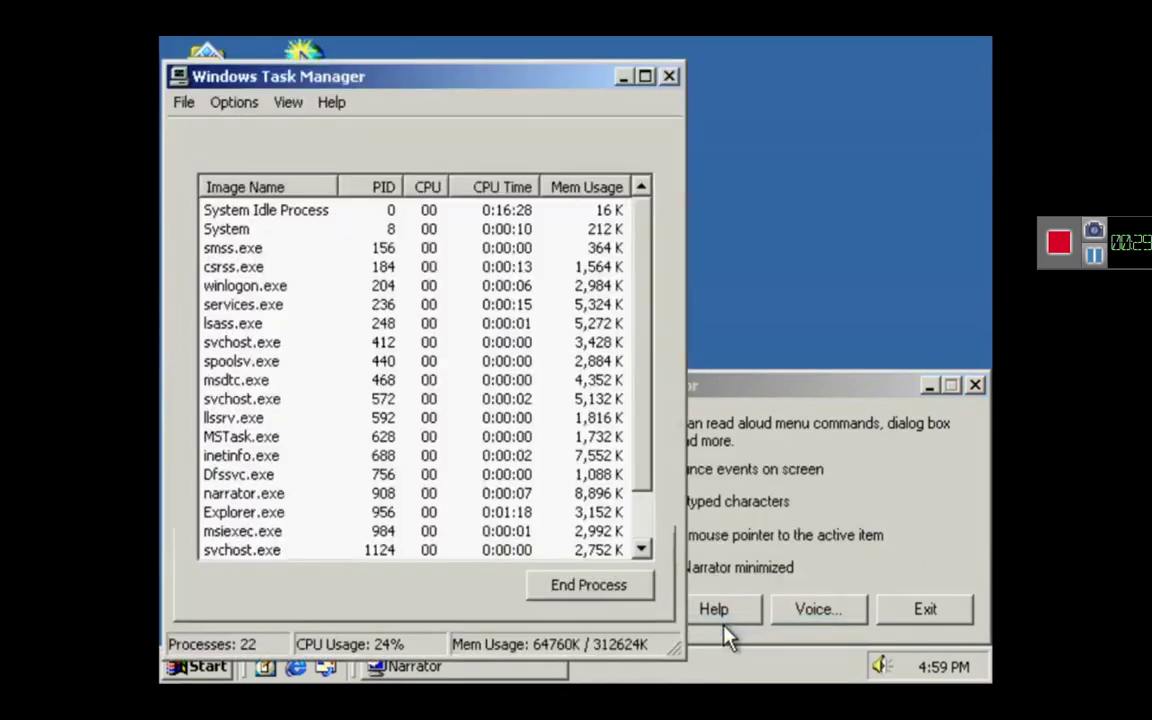
click(210, 140)
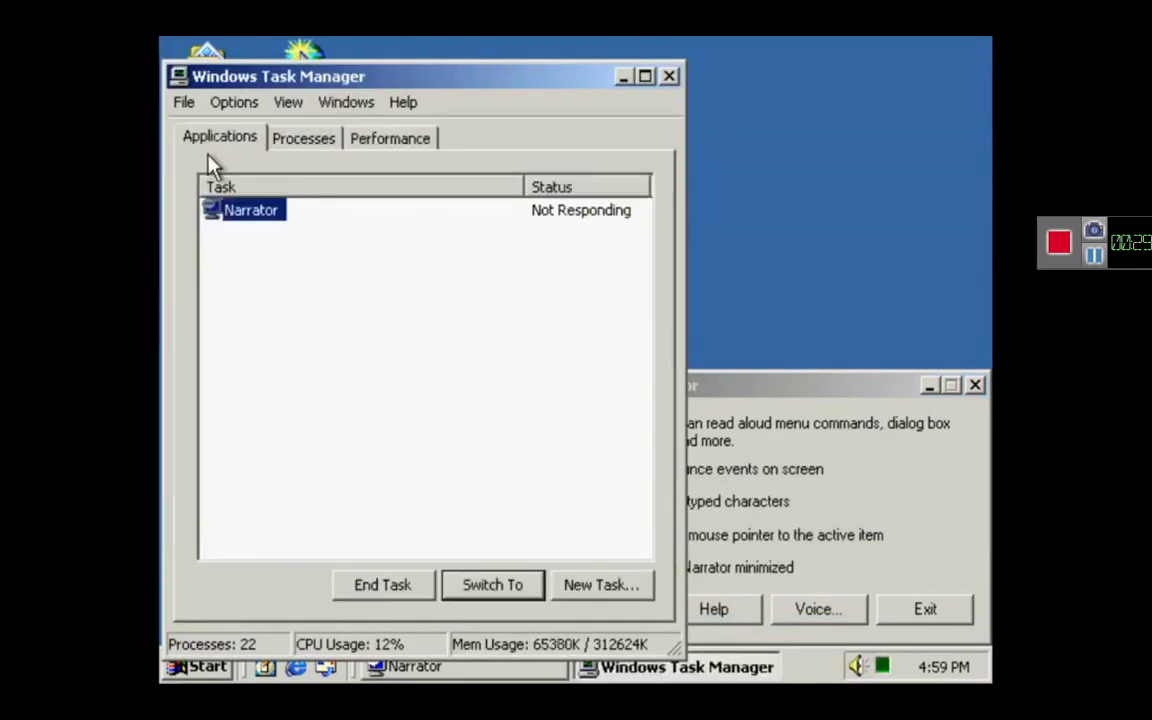
click(388, 578)
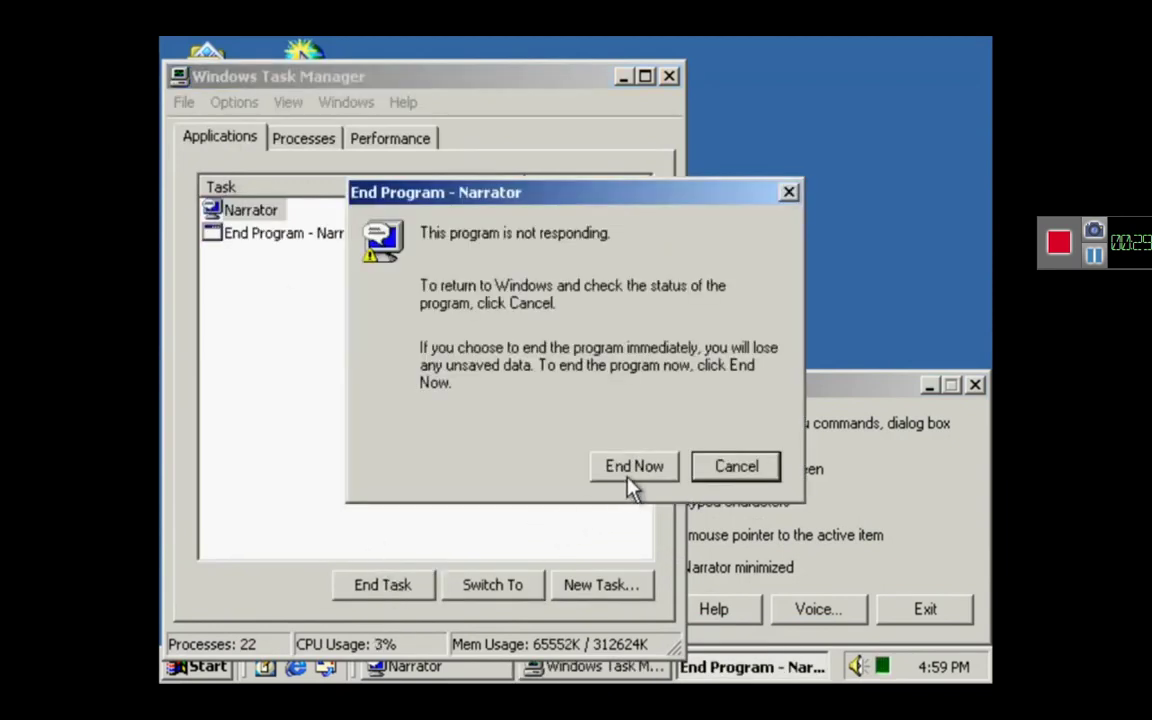
click(632, 470)
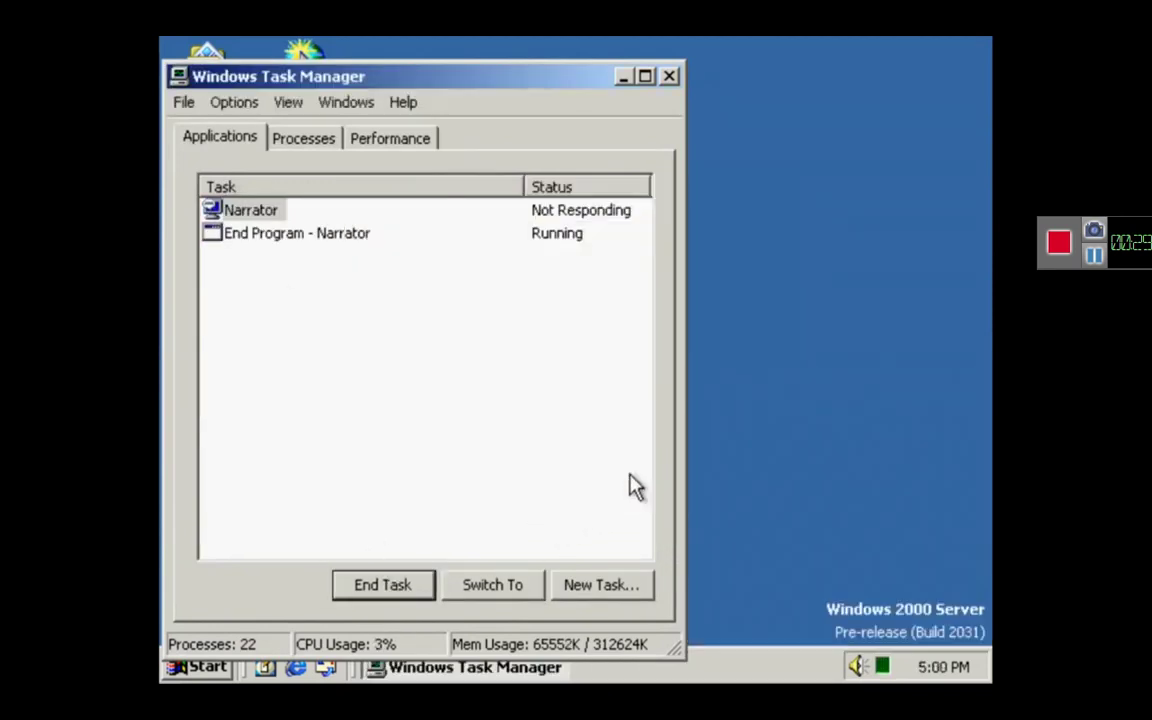
click(670, 77)
Open the On-Screen Keyboard from the accessibility accessories and move its window higher on the desktop
click(200, 665)
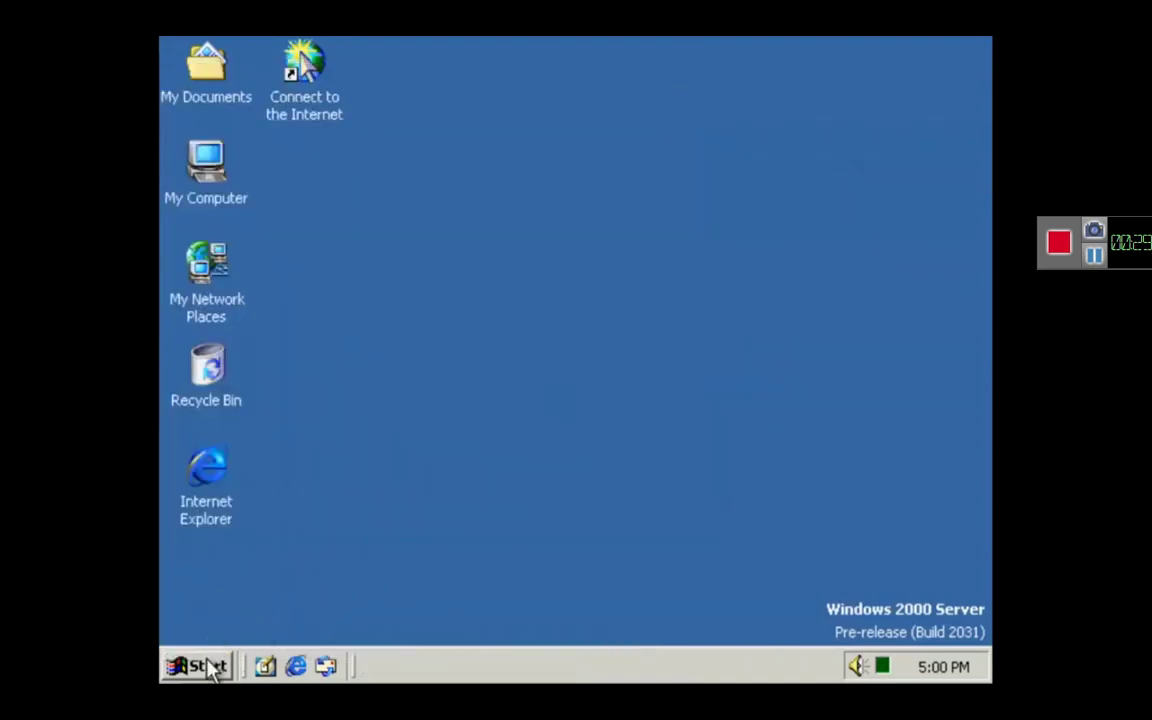
mouse_move(370, 375)
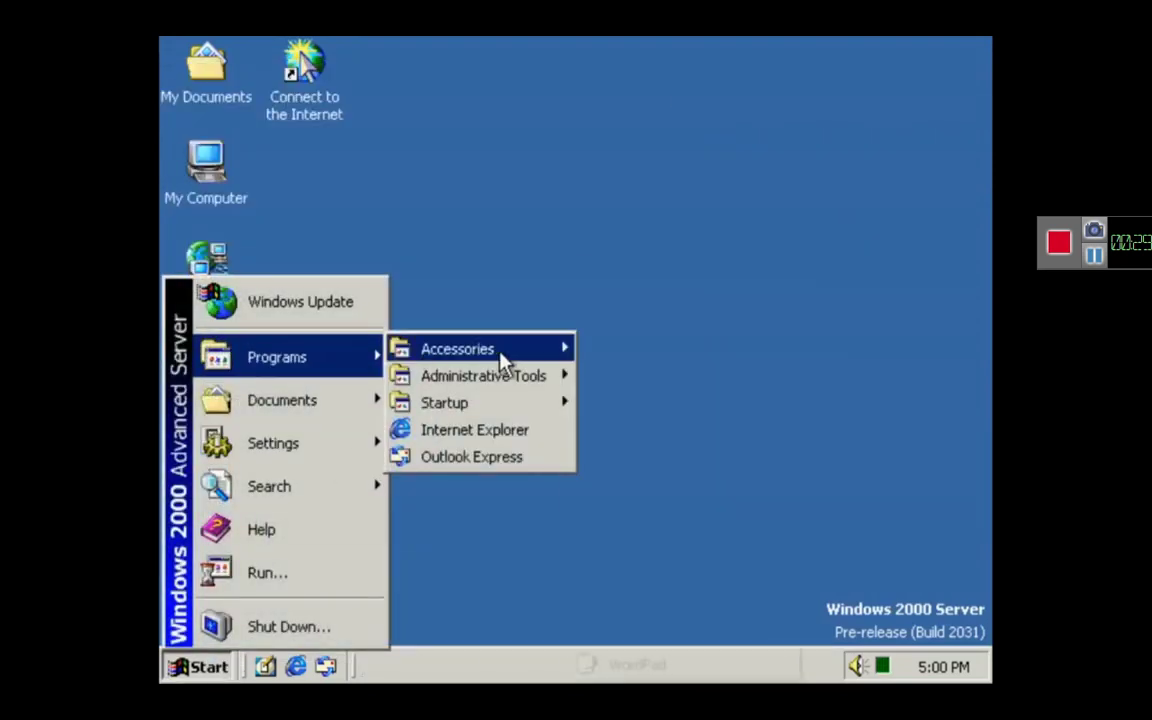
mouse_move(497, 350)
mouse_move(613, 288)
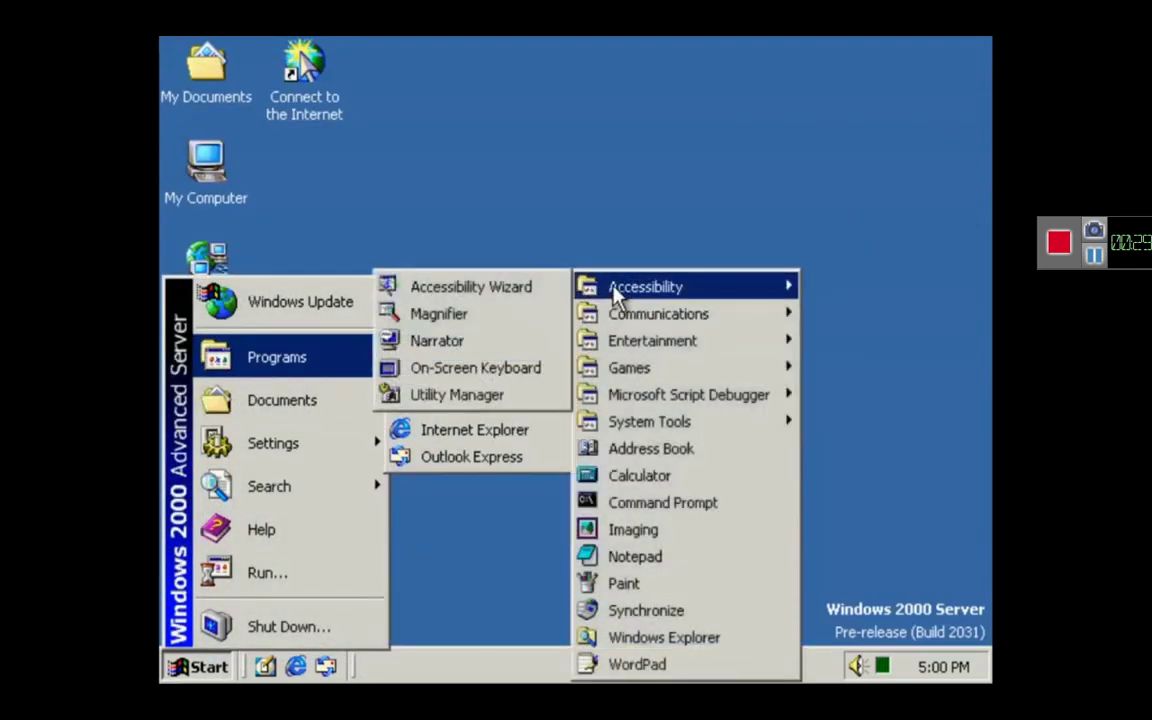
click(532, 366)
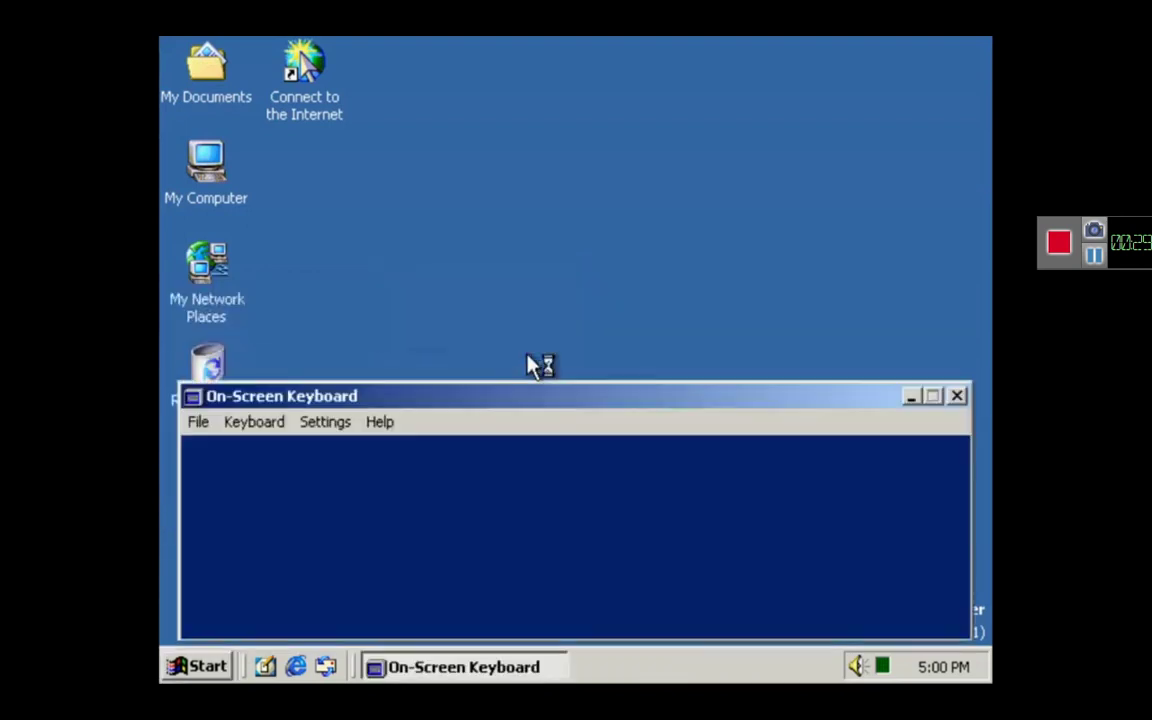
drag(509, 404, 529, 262)
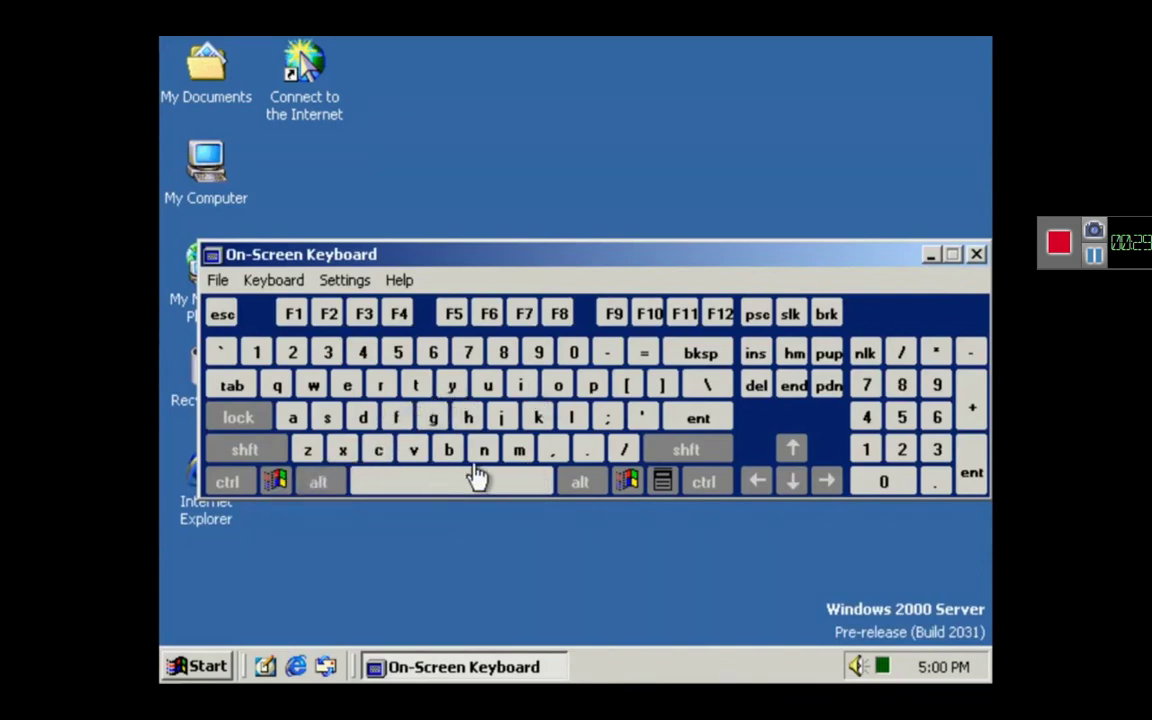
Open the Start menu with the On-Screen Keyboard's Windows key
click(210, 663)
click(249, 638)
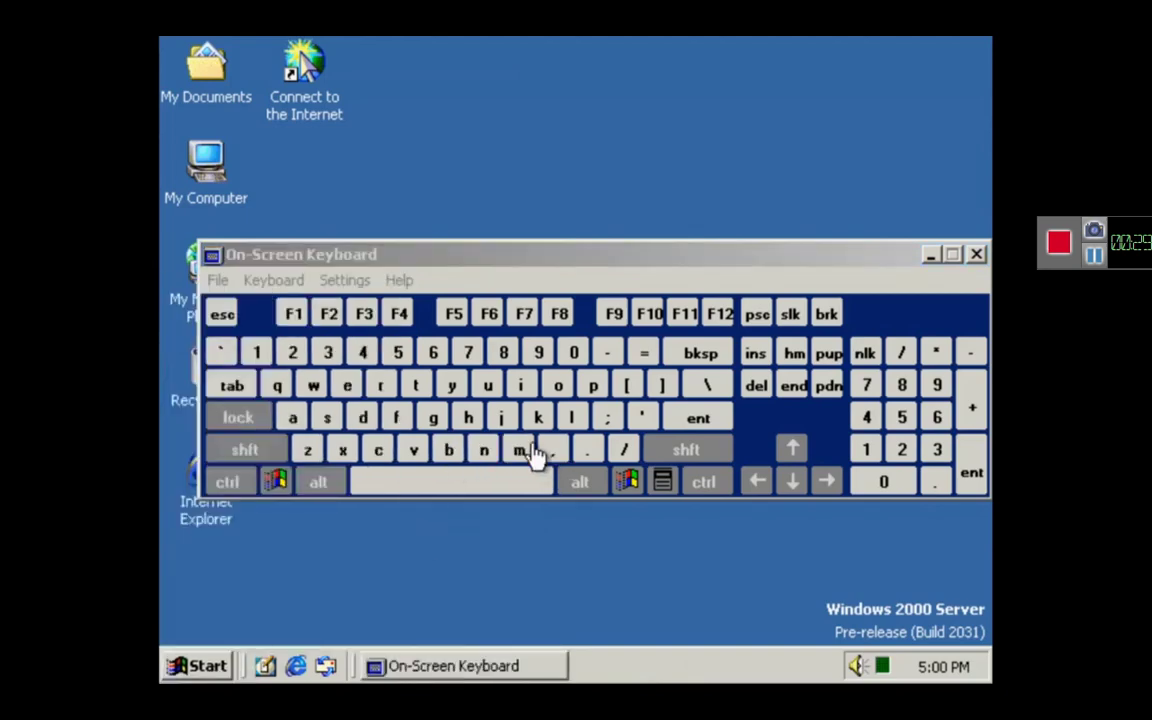
click(638, 482)
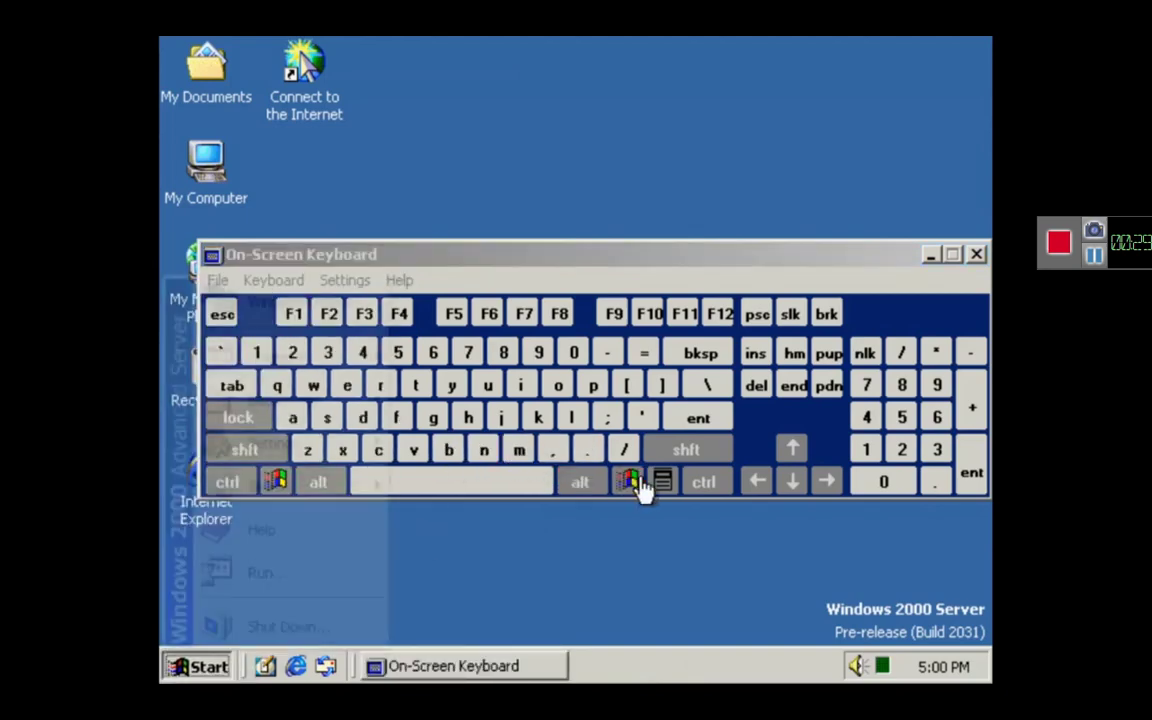
Dismiss the Start menu with the On-Screen Keyboard's Windows key and close the On-Screen Keyboard
click(633, 484)
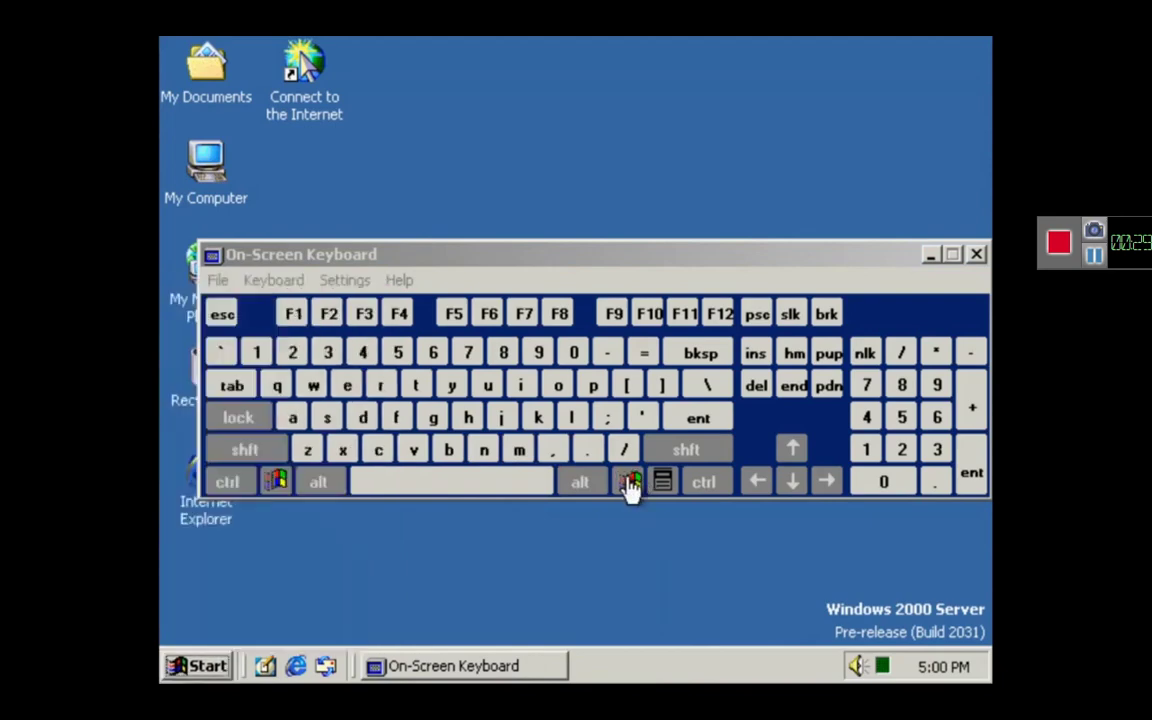
click(977, 255)
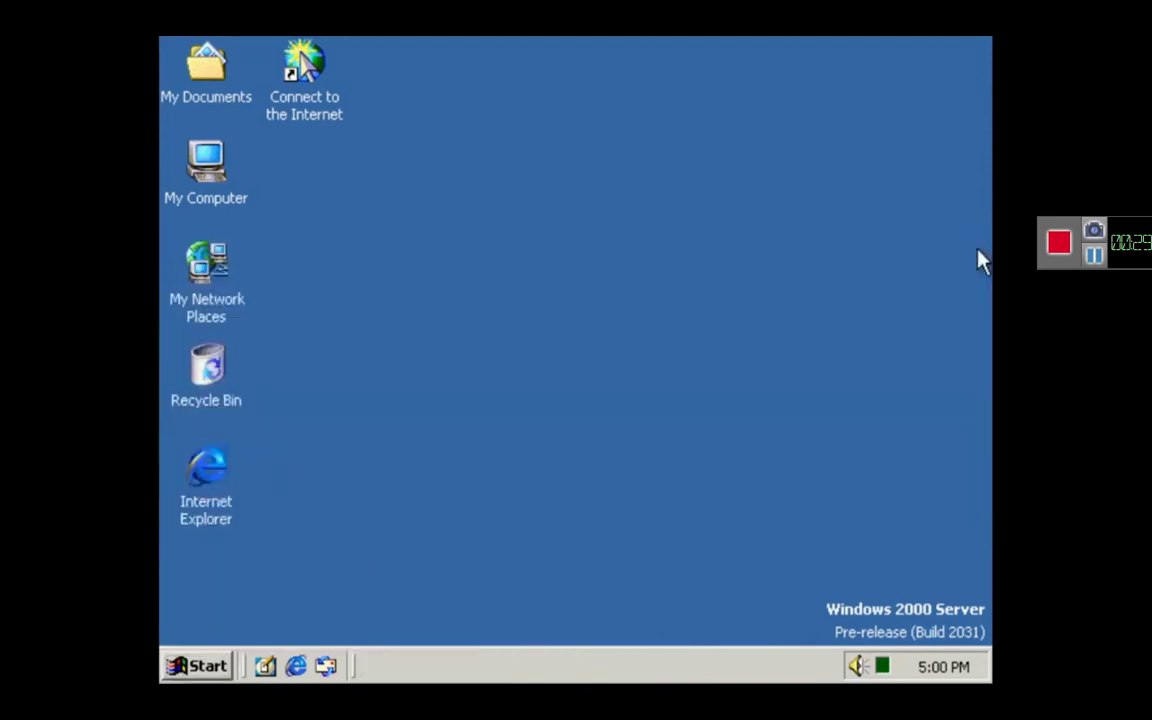
Open Utility Manager from the accessibility accessories to view its utilities' status, and cancel it
click(214, 662)
mouse_move(342, 357)
mouse_move(450, 360)
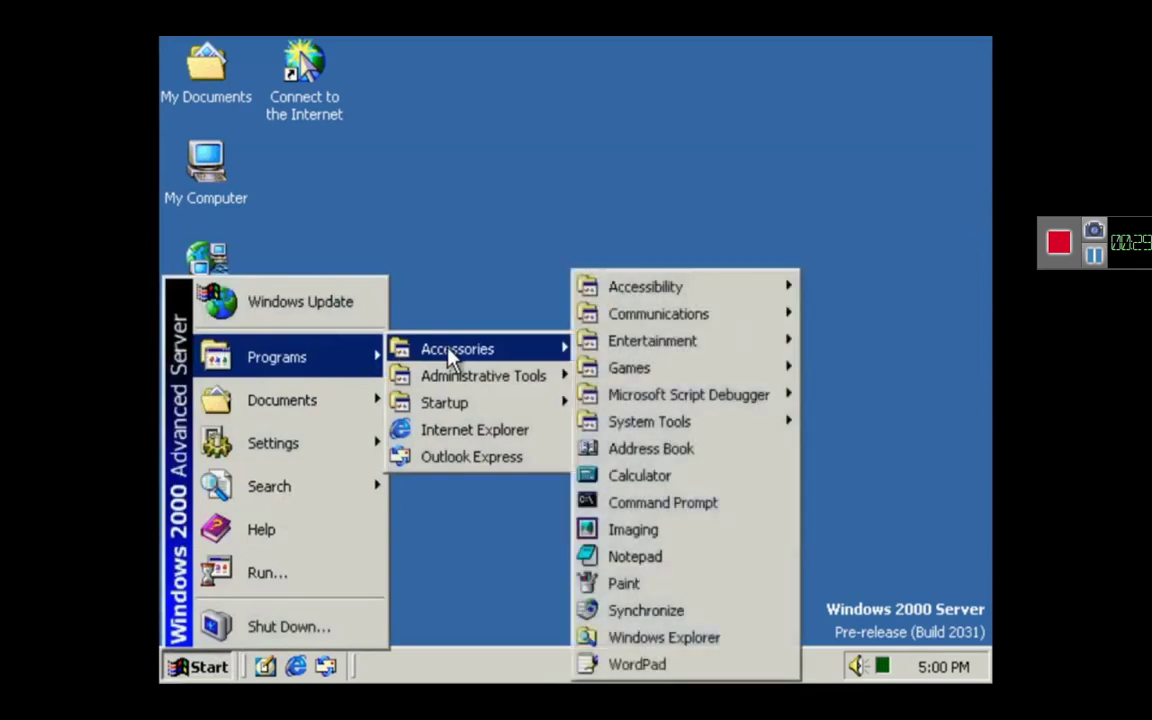
mouse_move(702, 294)
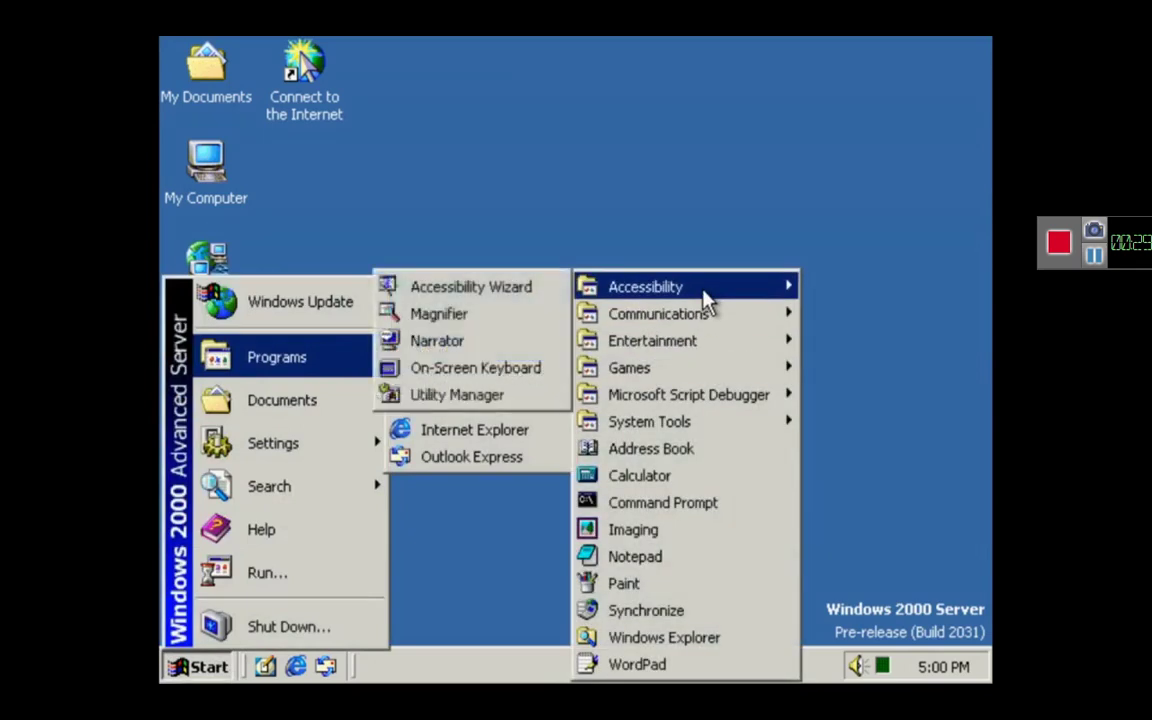
click(441, 390)
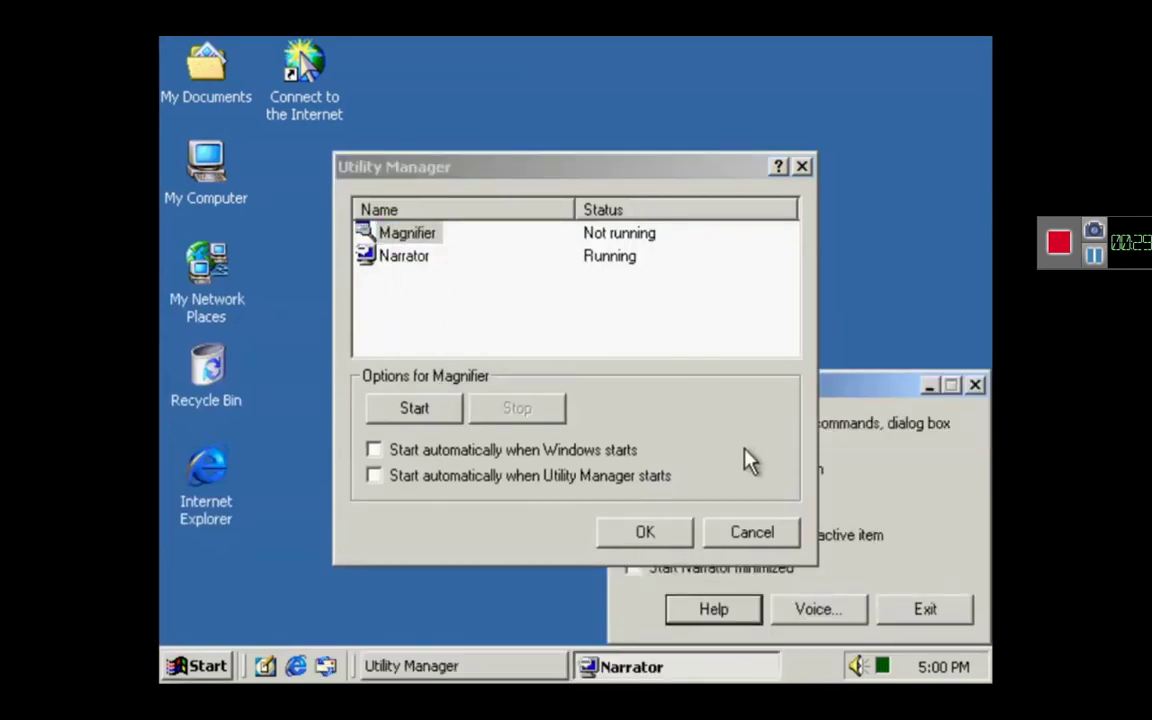
click(752, 532)
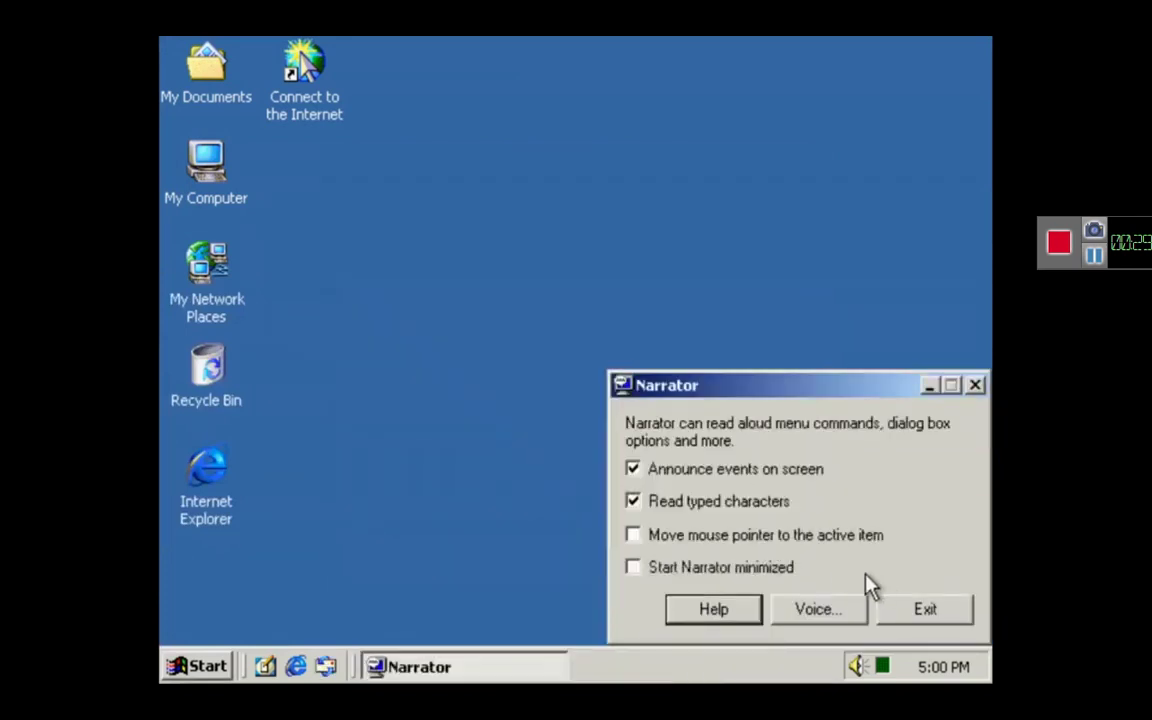
Exit Narrator and confirm the exit
click(899, 612)
click(743, 500)
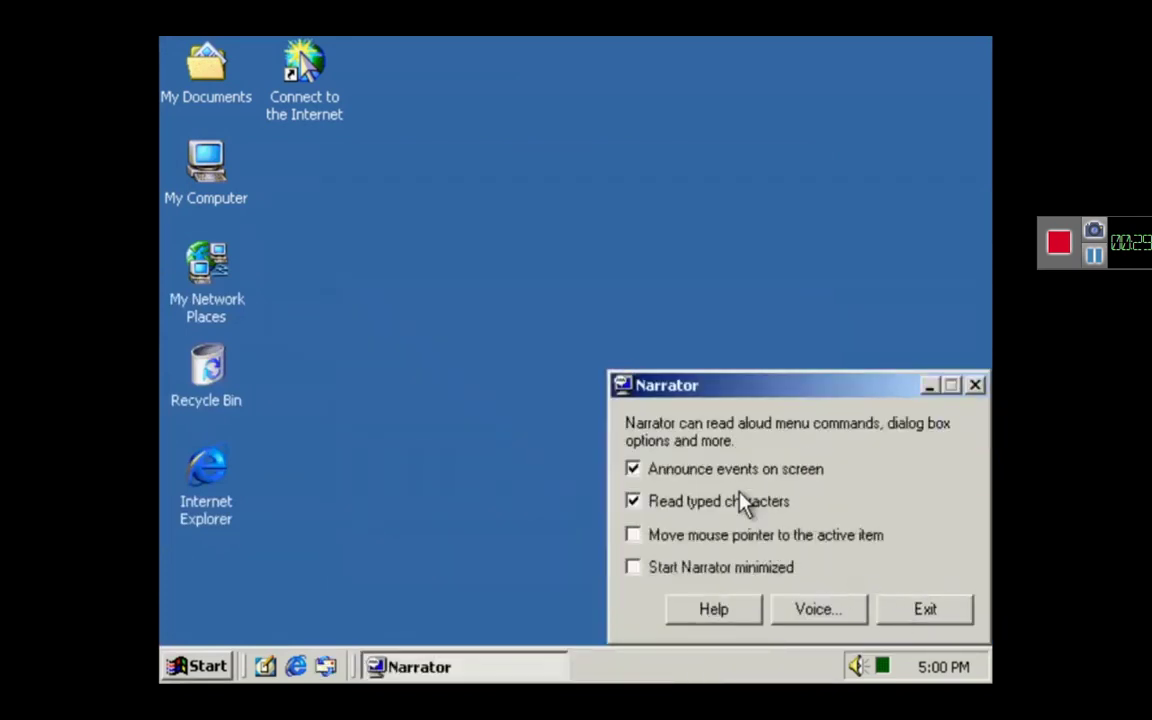
Launch HyperTerminal from the Communications accessories
click(198, 667)
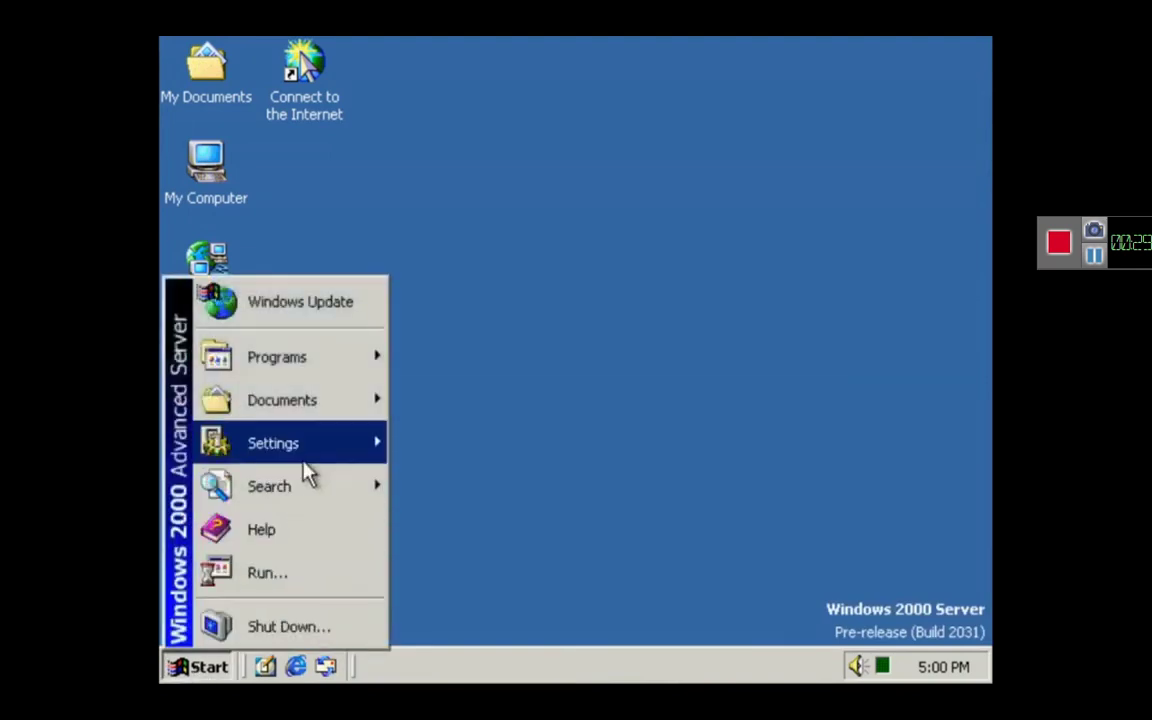
mouse_move(321, 357)
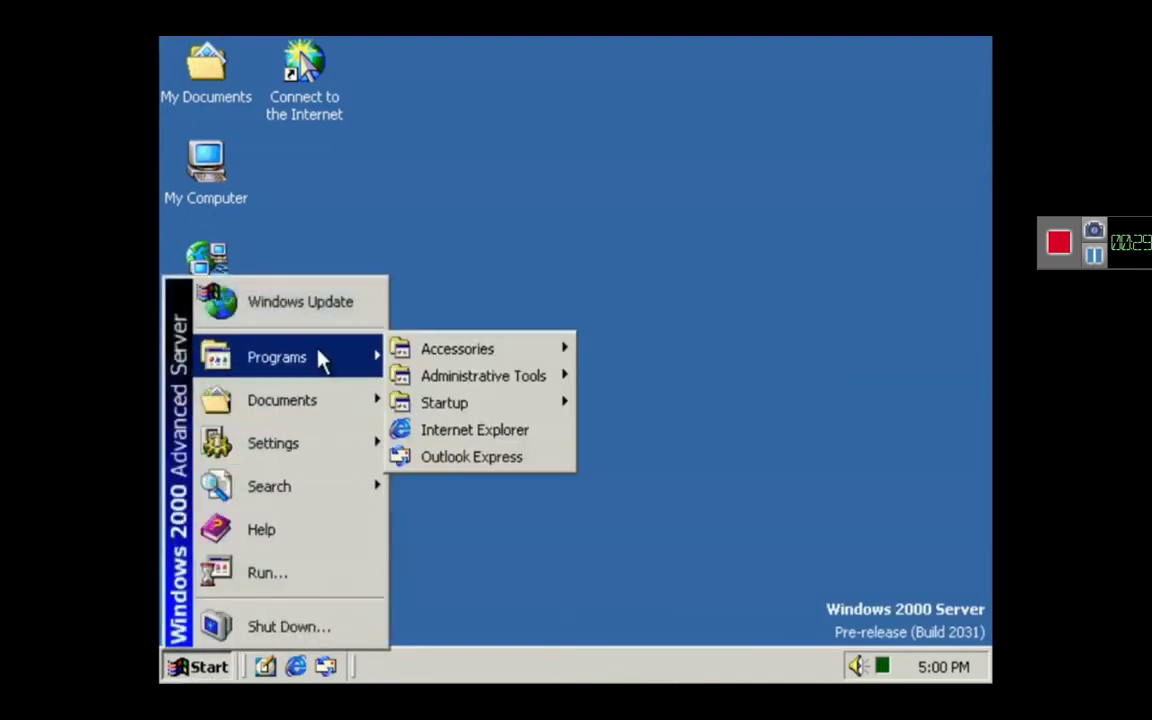
mouse_move(488, 342)
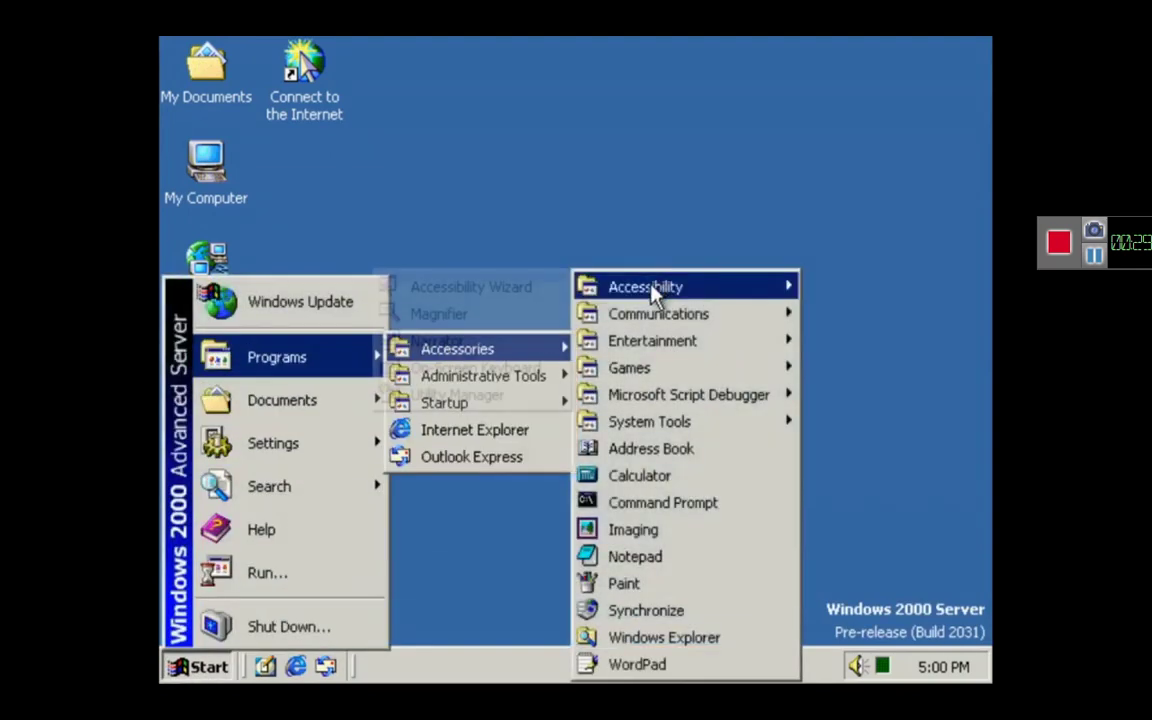
mouse_move(658, 330)
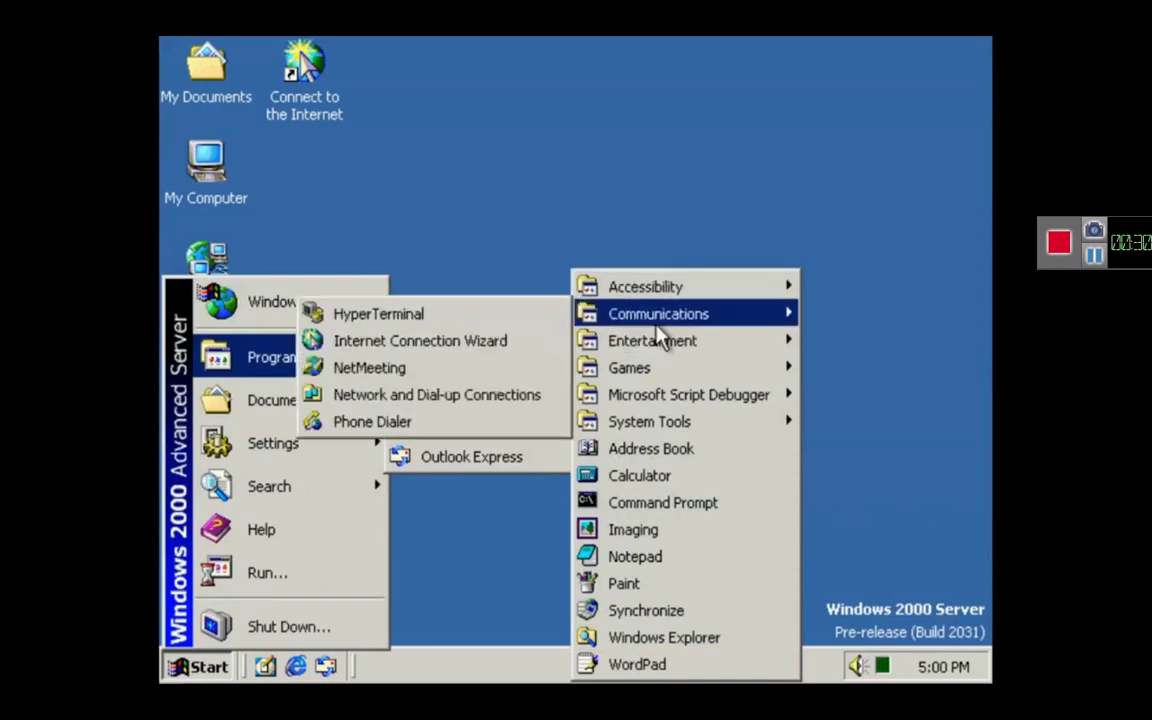
click(545, 318)
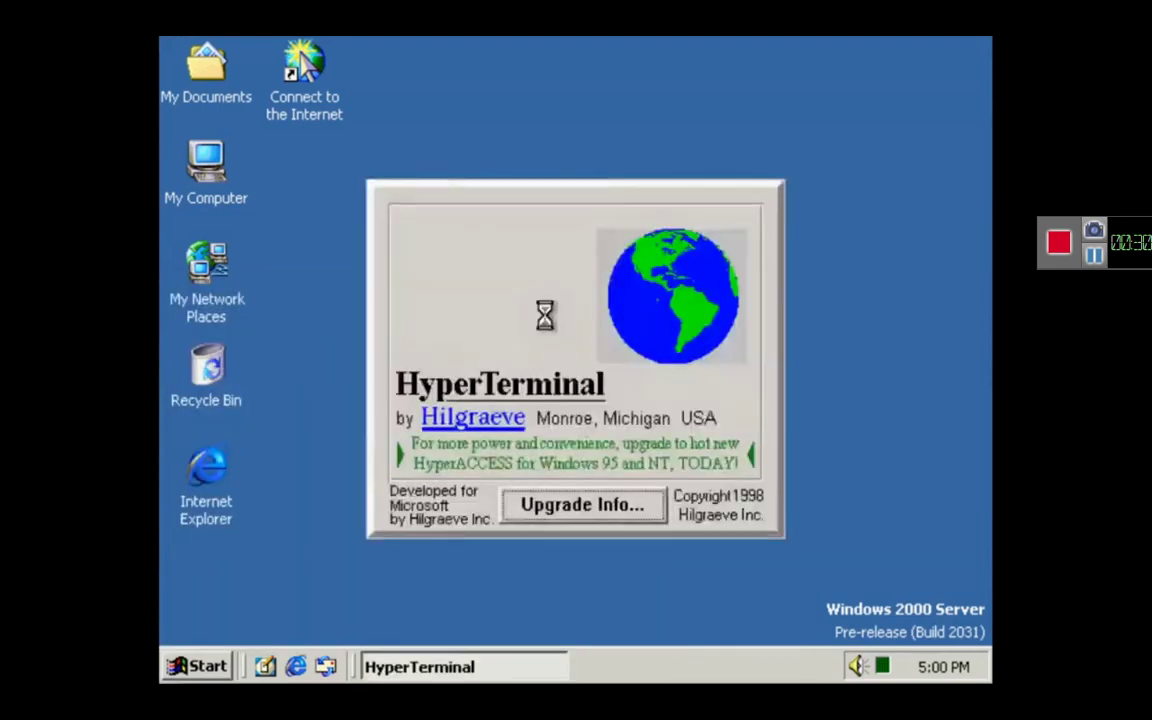
Cancel the location information and new connection setup without entering details, and close HyperTerminal
click(676, 489)
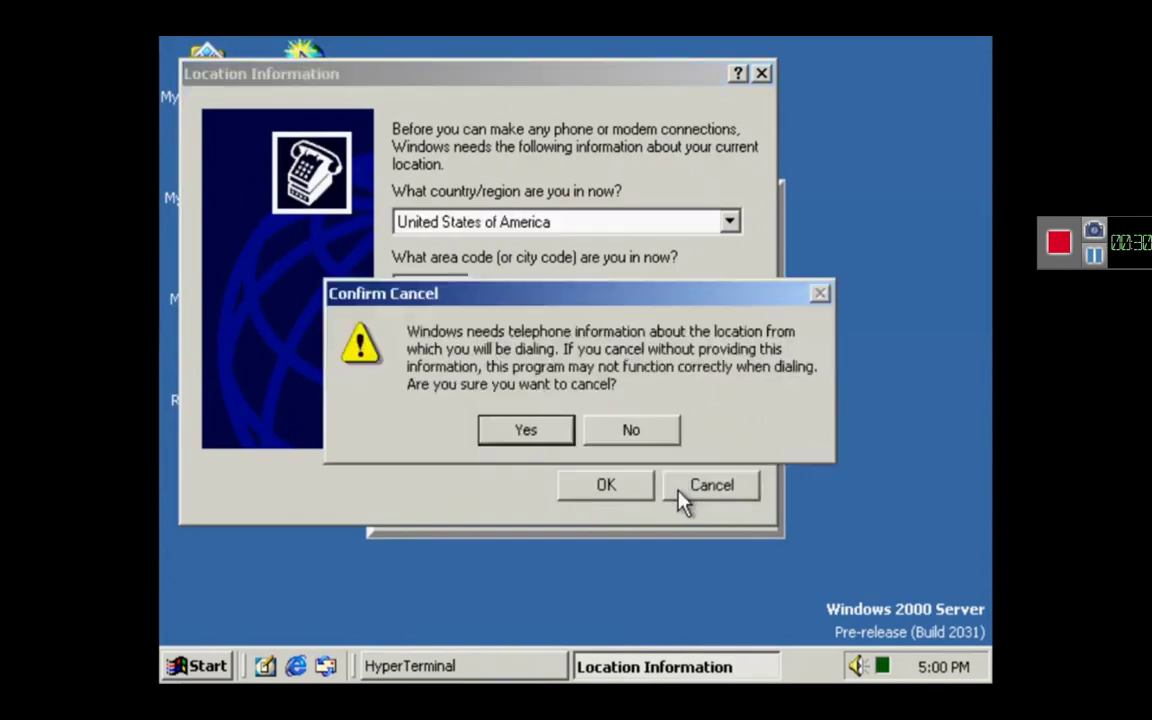
click(545, 435)
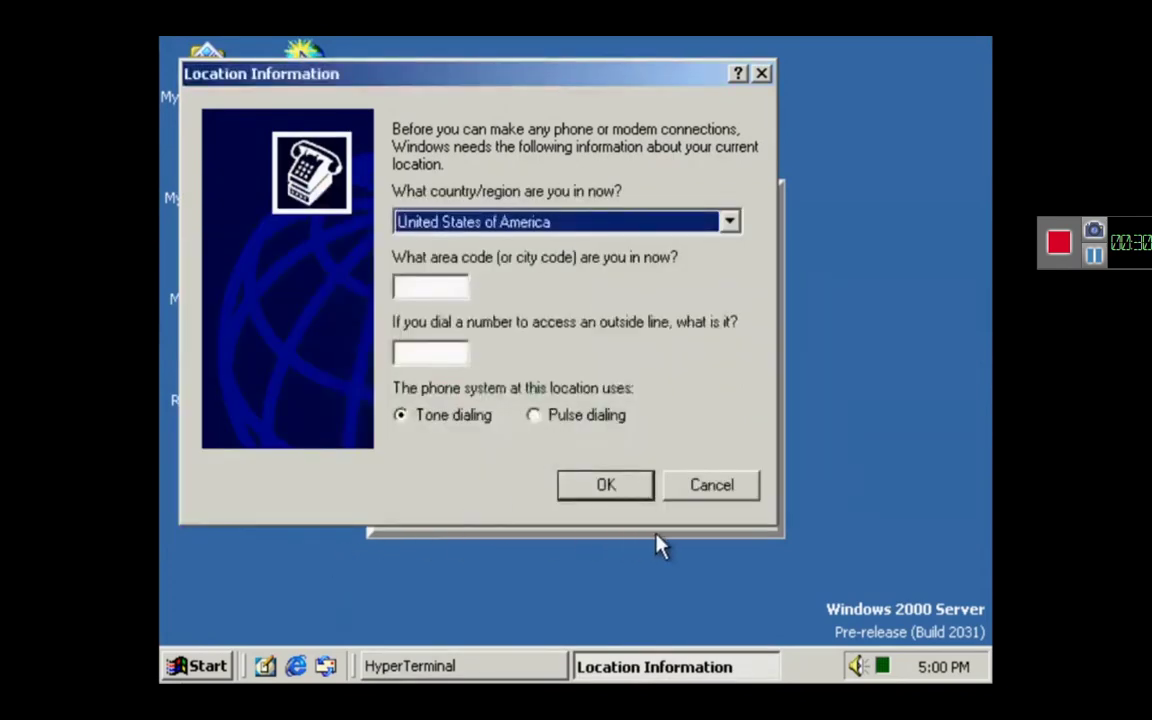
click(702, 484)
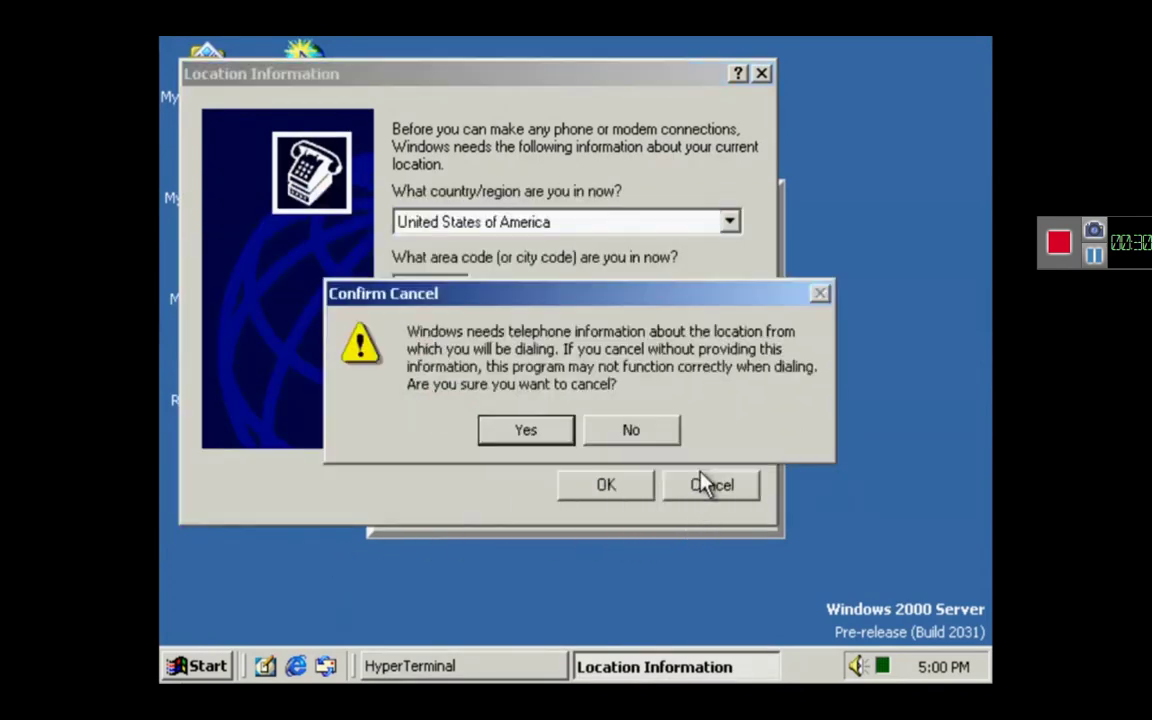
click(541, 443)
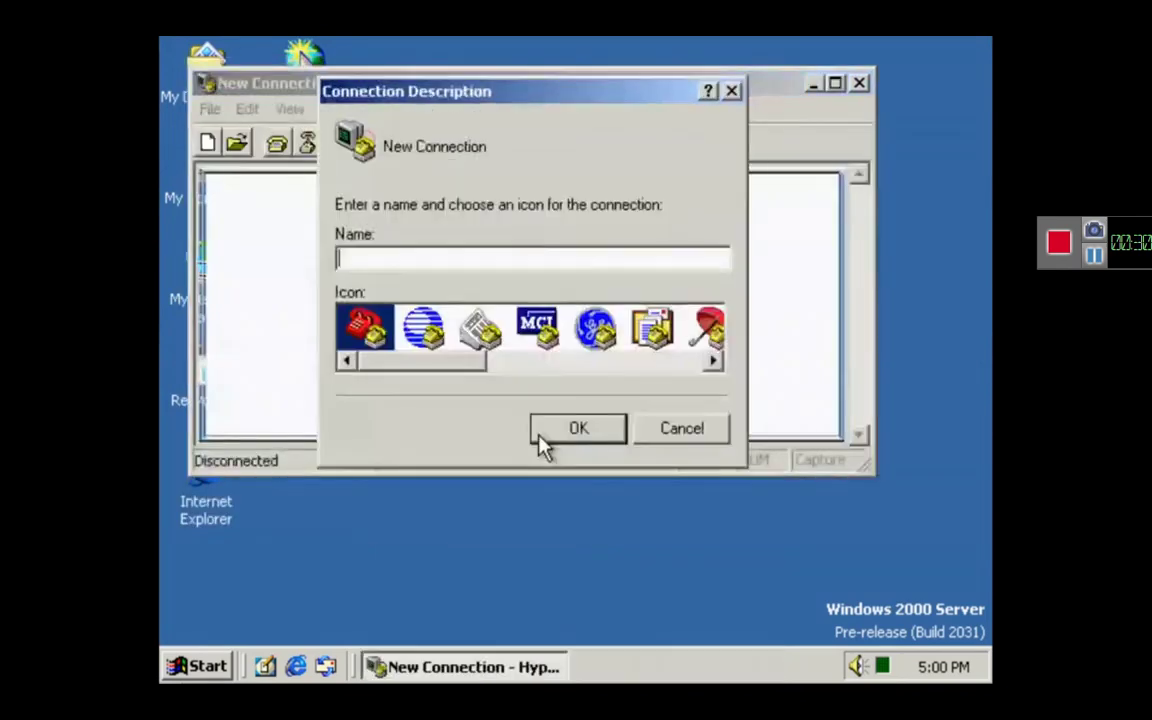
click(650, 440)
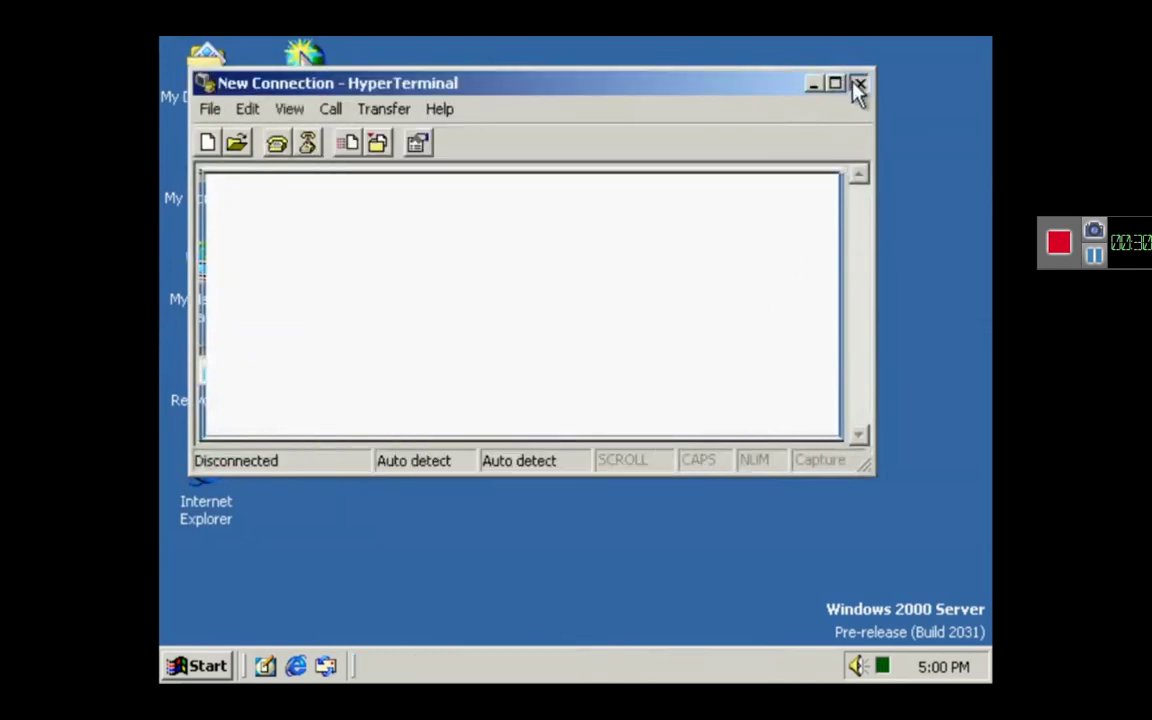
click(858, 84)
Open NetMeeting from the Communications accessories, advance its setup wizard to the directory server page and cancel the setup
click(197, 668)
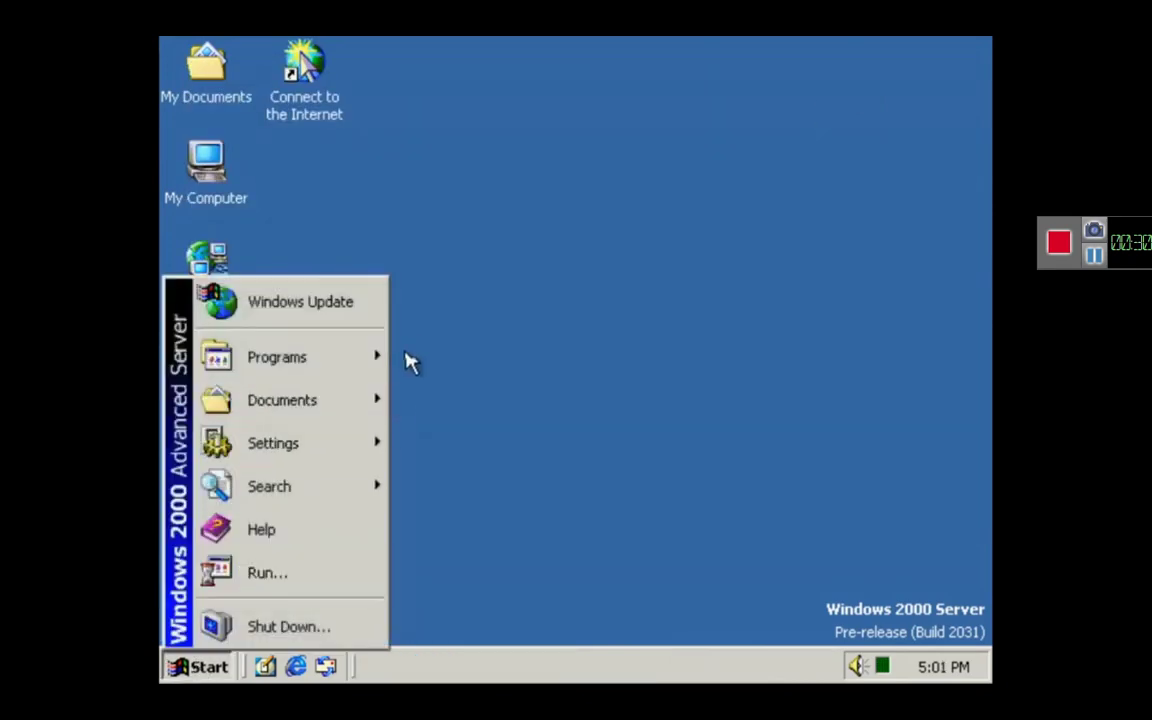
mouse_move(378, 362)
mouse_move(425, 362)
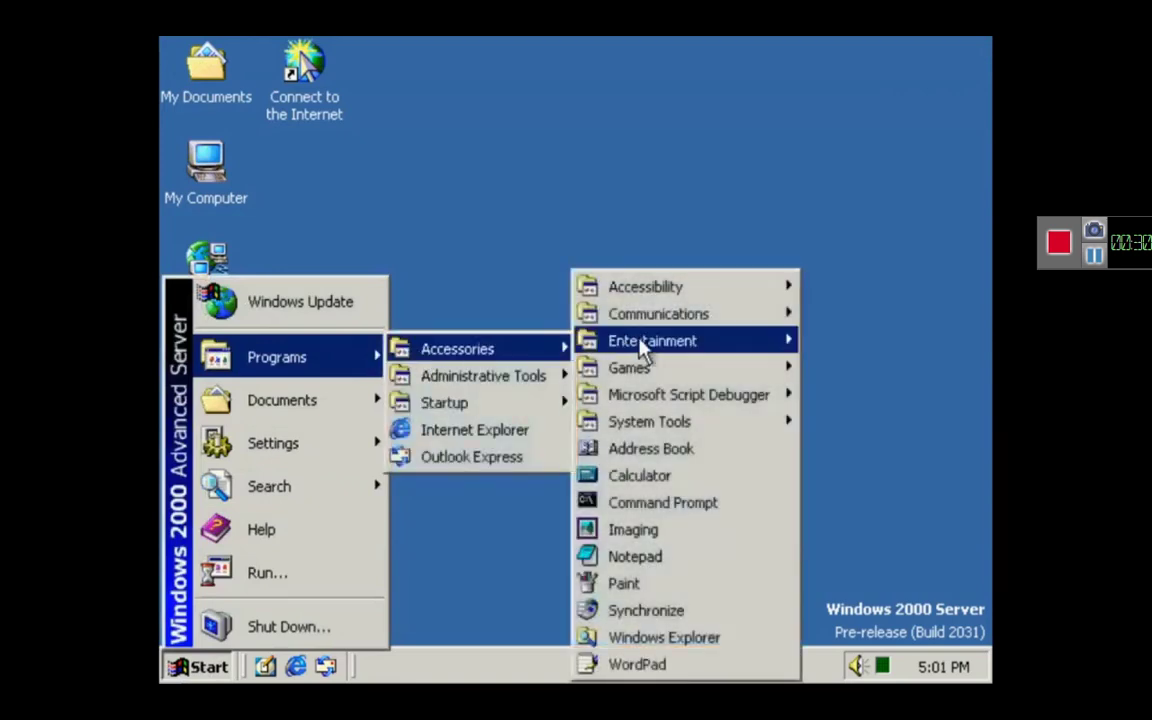
mouse_move(689, 322)
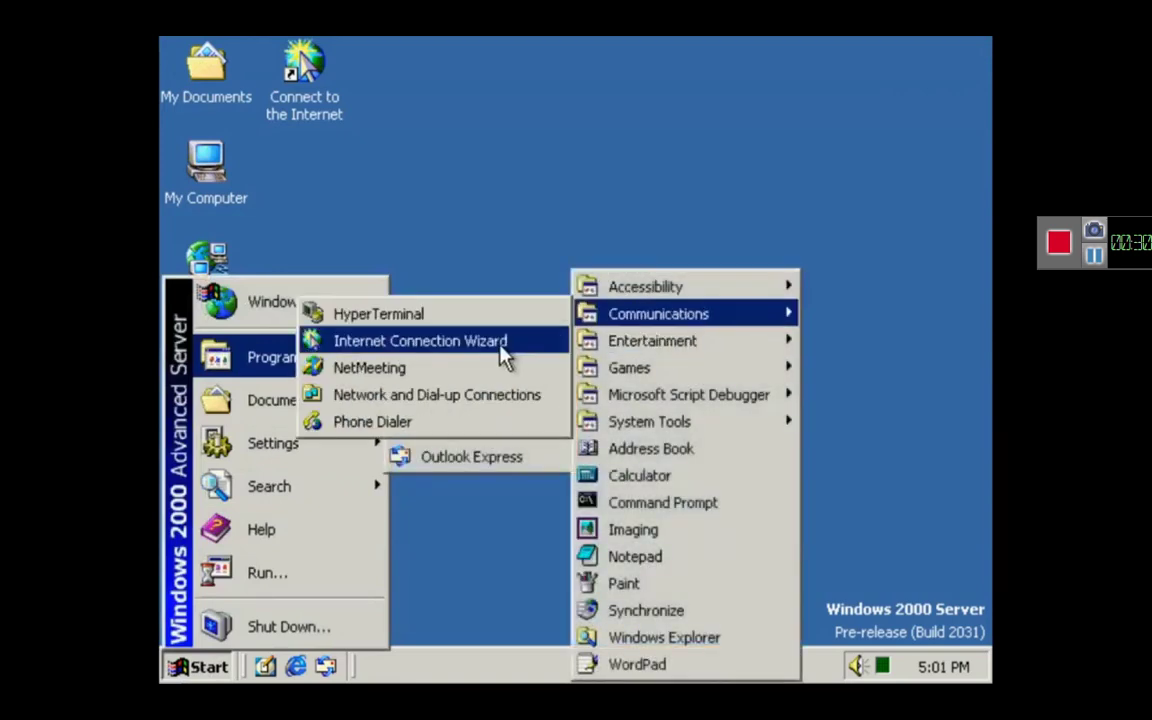
click(503, 370)
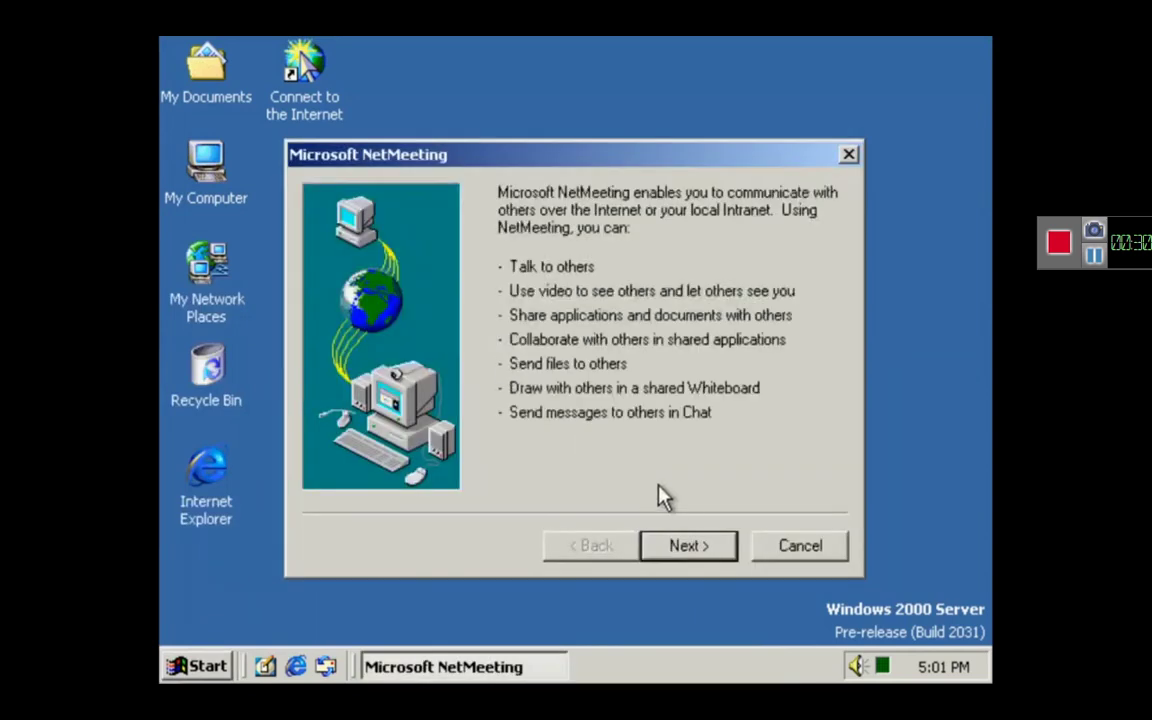
click(697, 548)
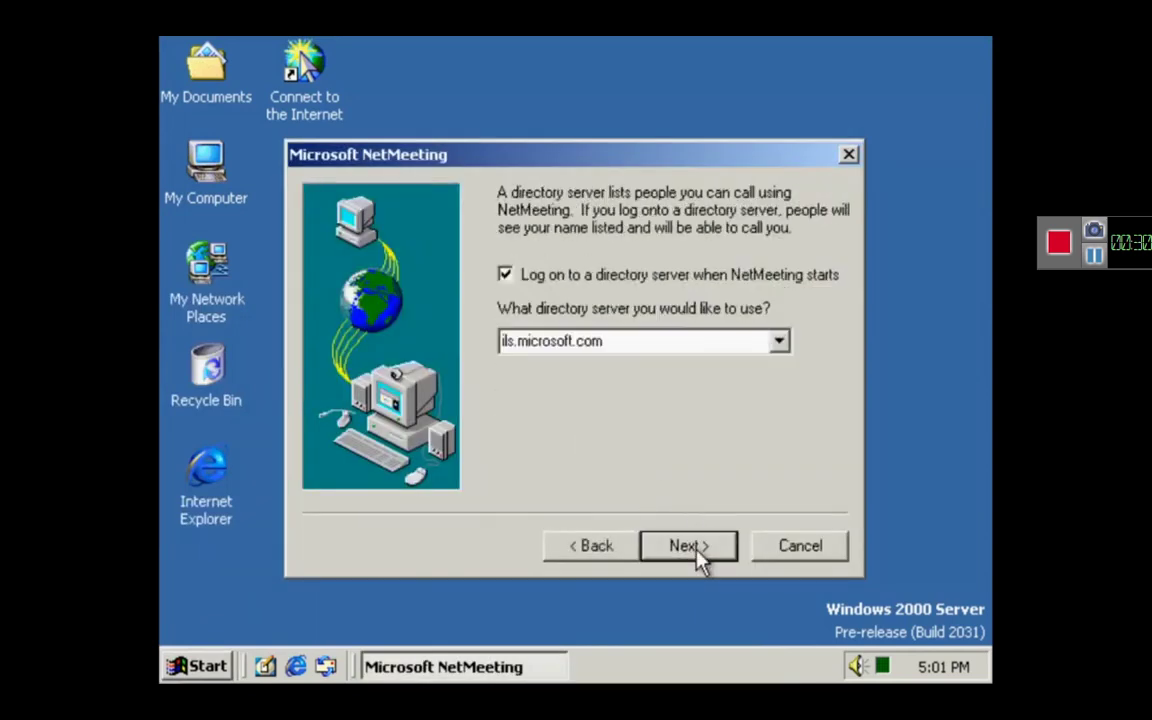
click(795, 547)
Open CD Player from the Entertainment accessories to view its interface, and close it
click(190, 663)
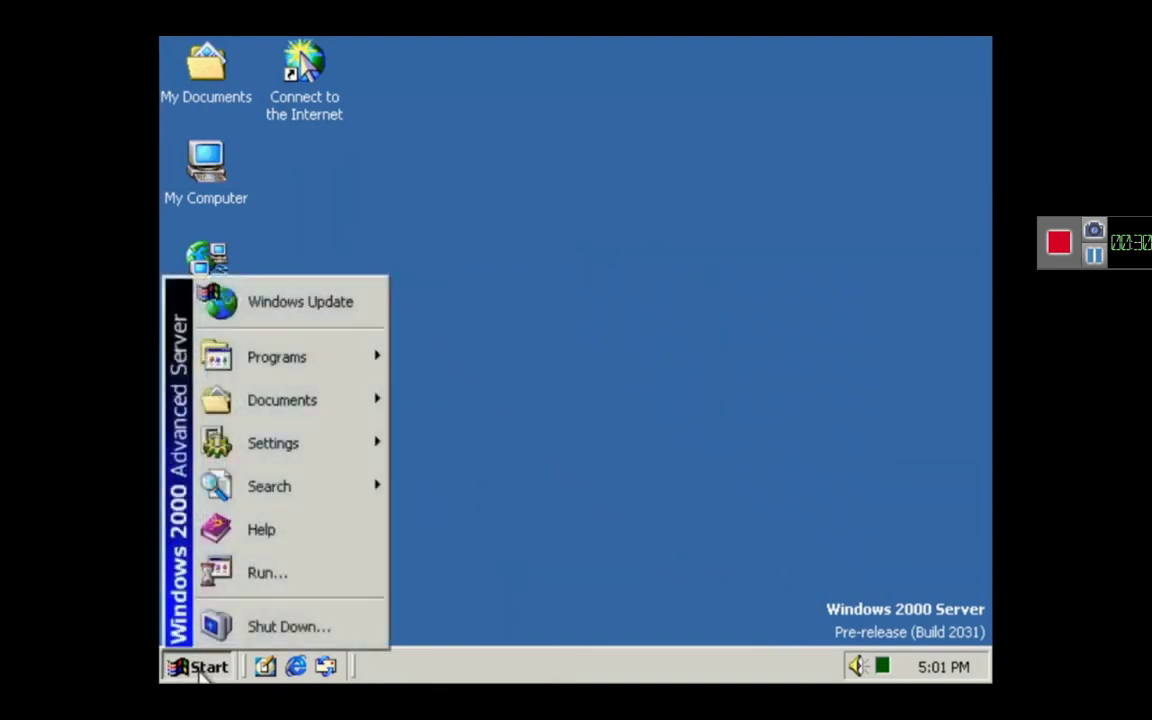
mouse_move(345, 358)
mouse_move(400, 355)
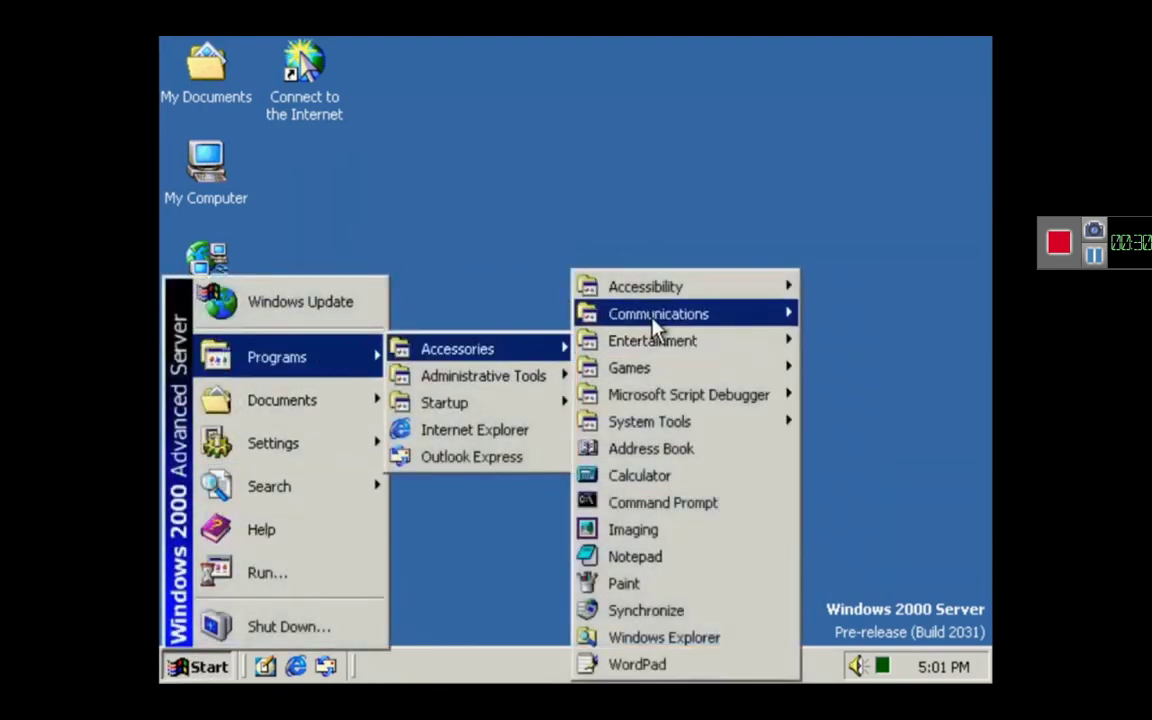
mouse_move(655, 320)
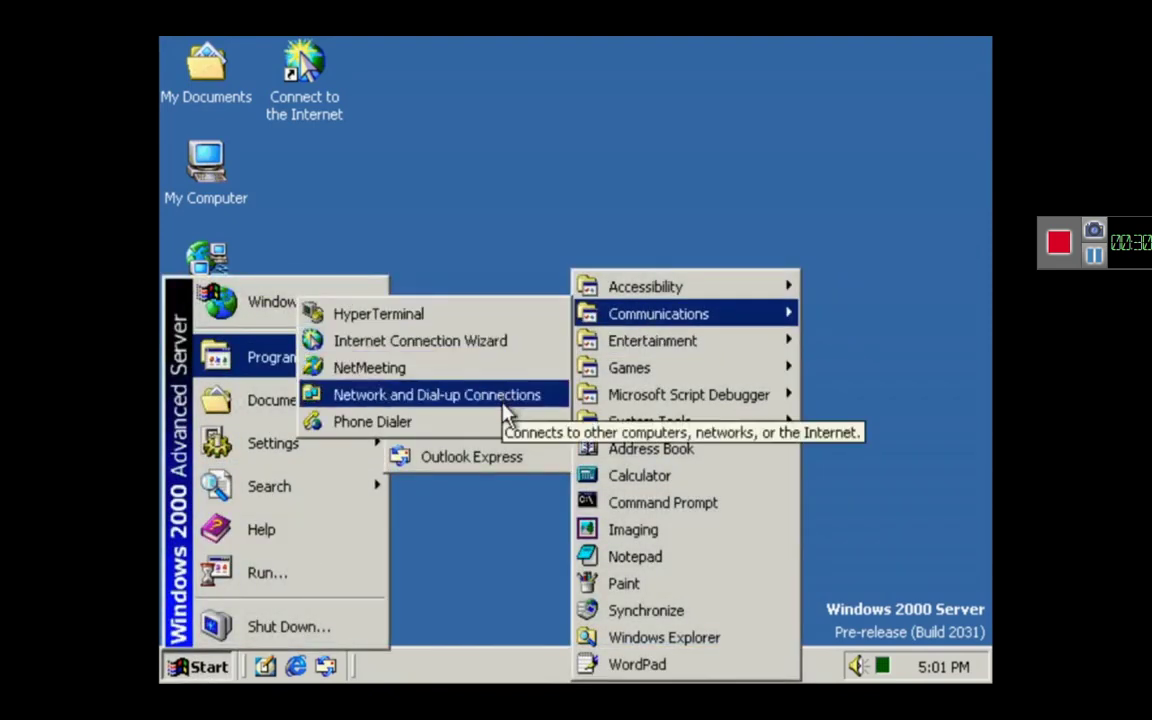
mouse_move(672, 348)
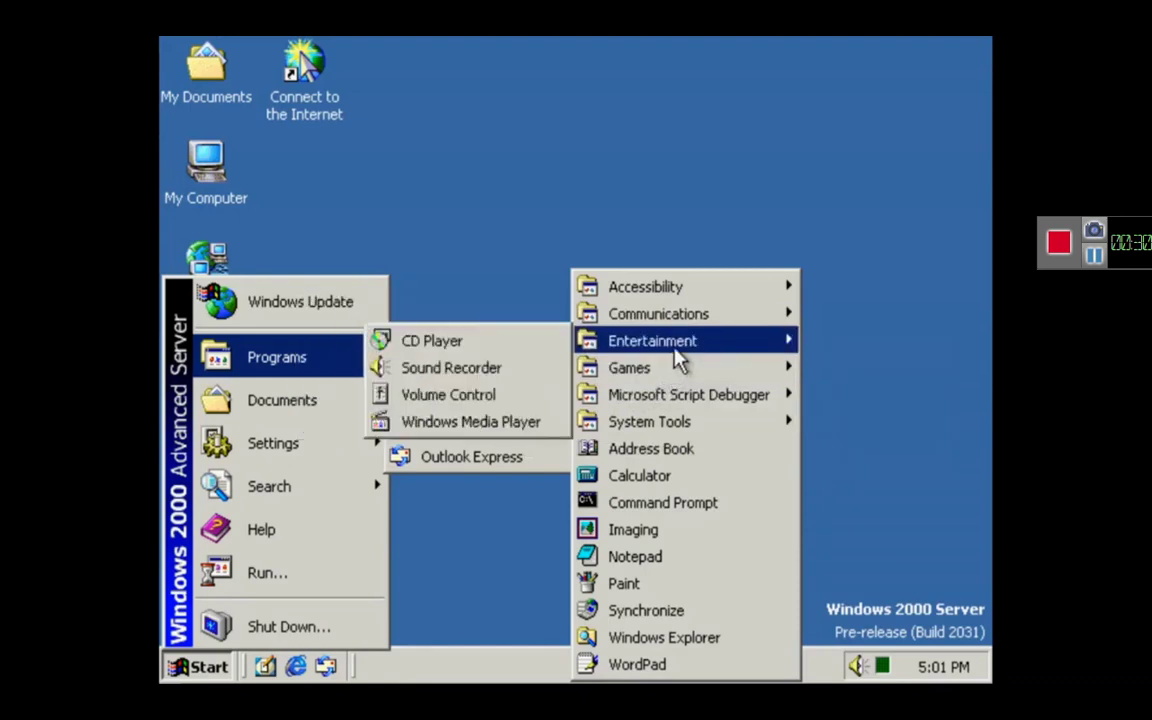
click(555, 350)
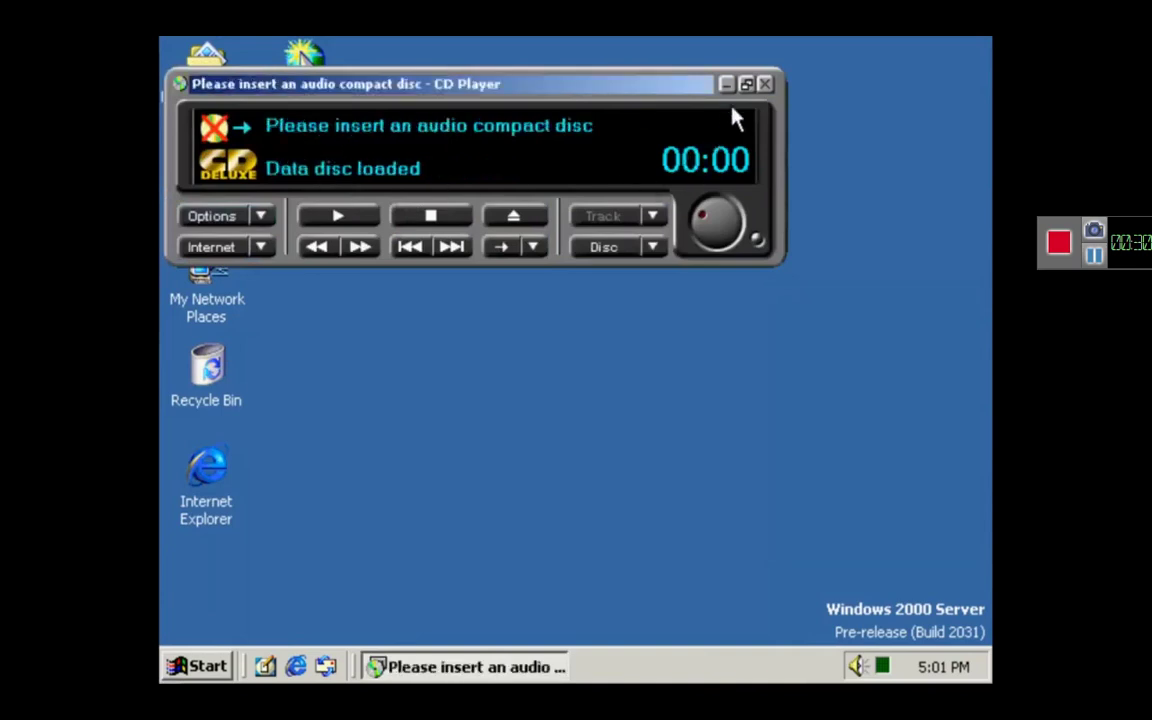
click(765, 84)
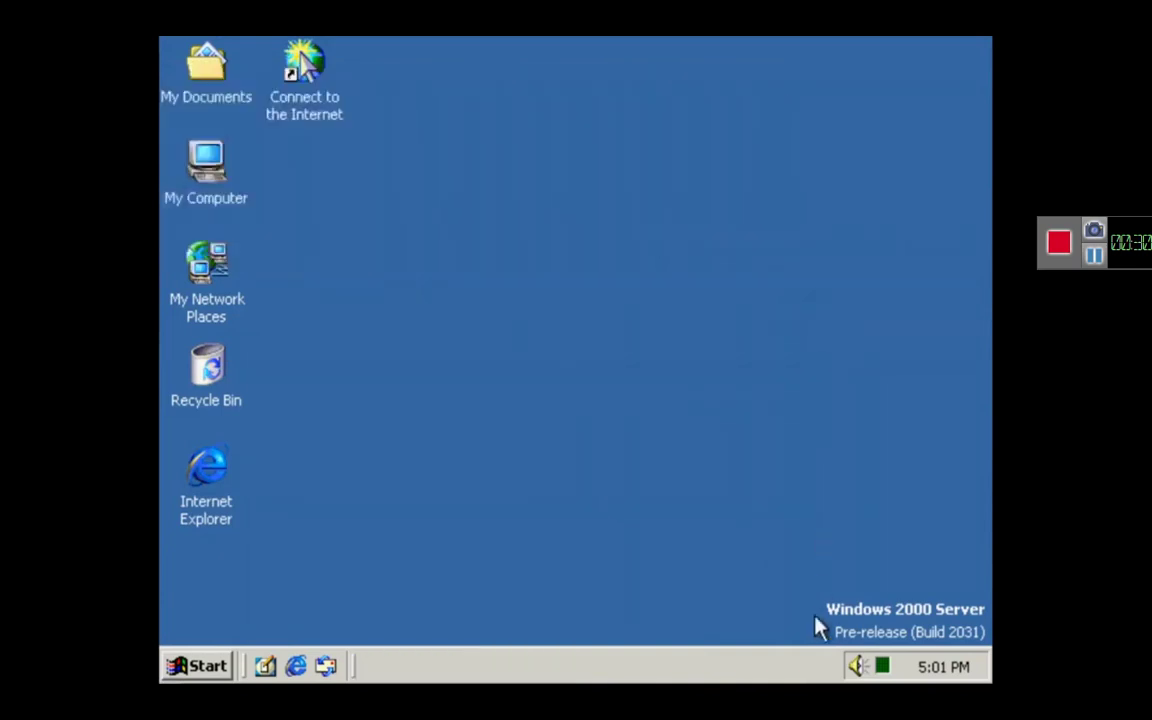
Show the system volume slider from the notification area and dismiss it
click(859, 667)
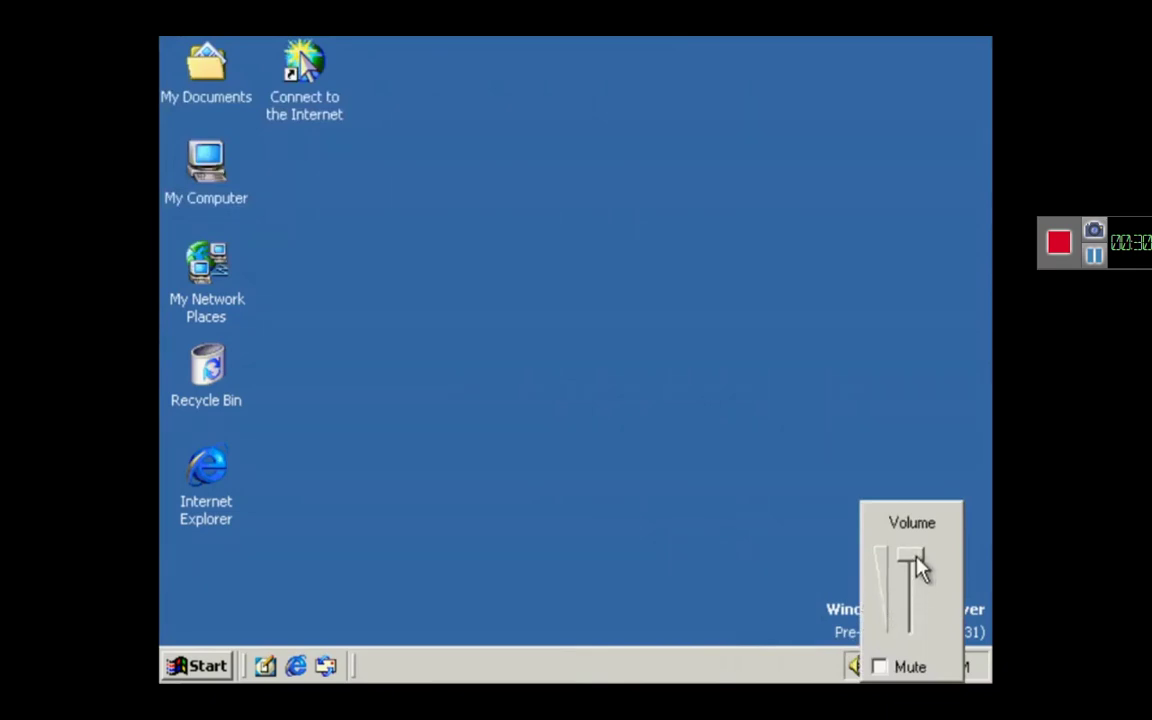
click(560, 580)
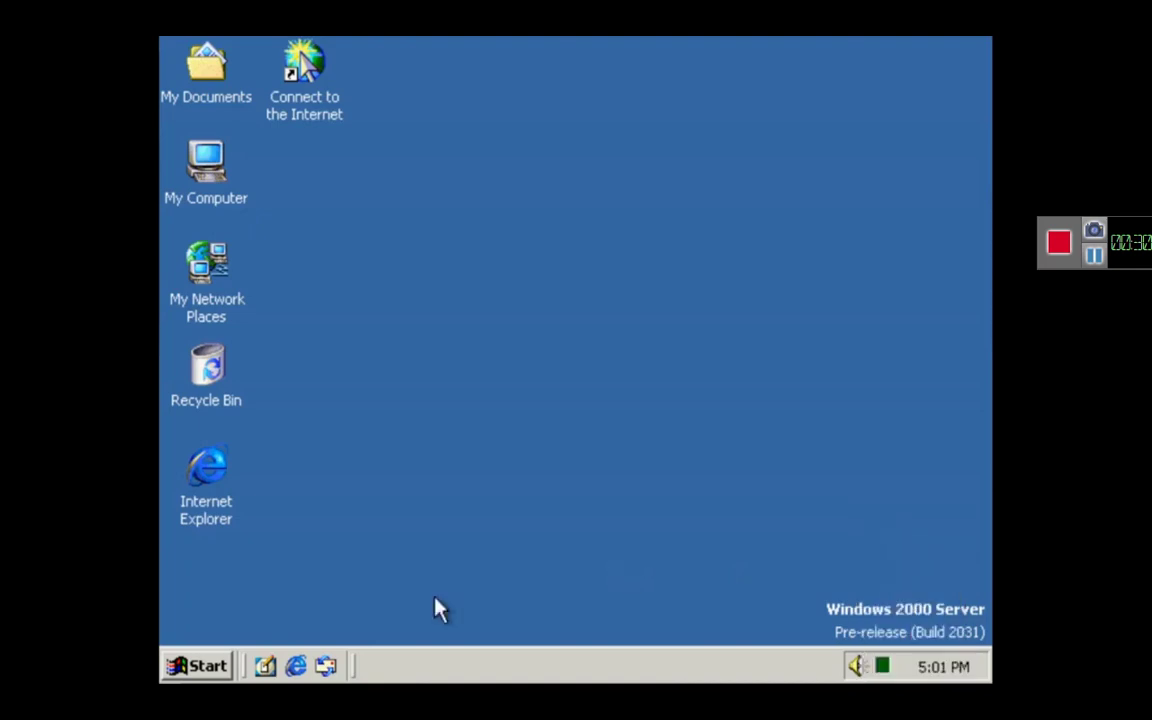
Open Sound Recorder from the Entertainment accessories, view its version information and close the program
click(170, 668)
mouse_move(360, 378)
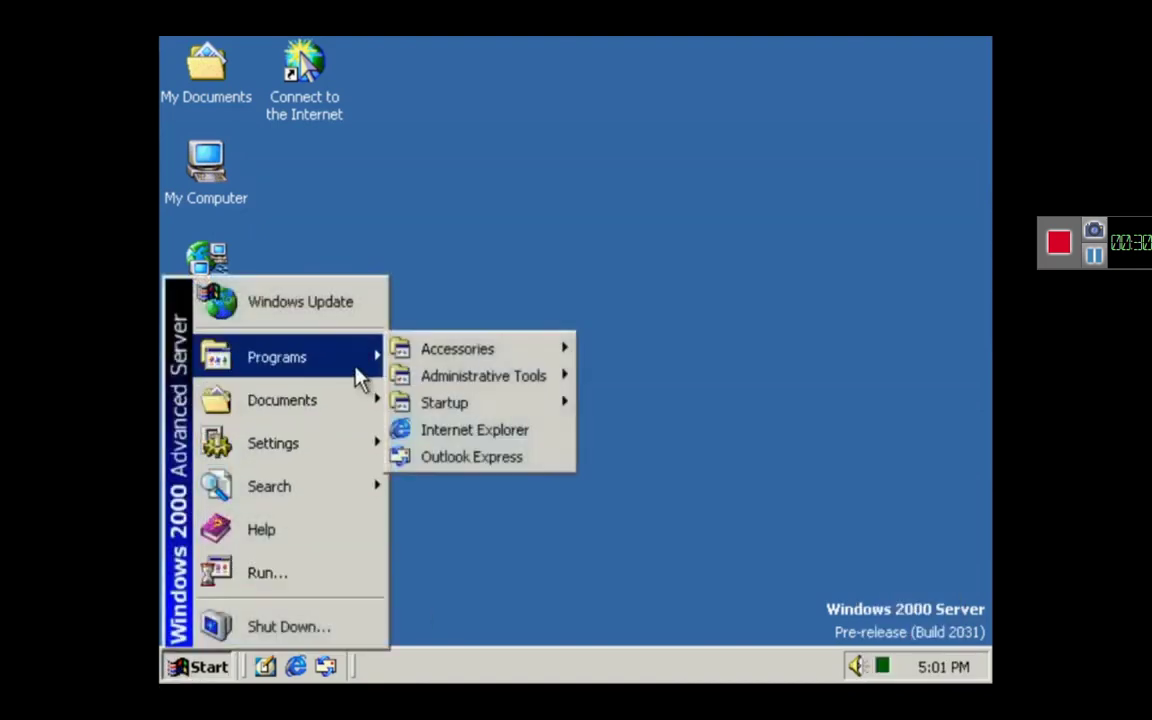
mouse_move(435, 357)
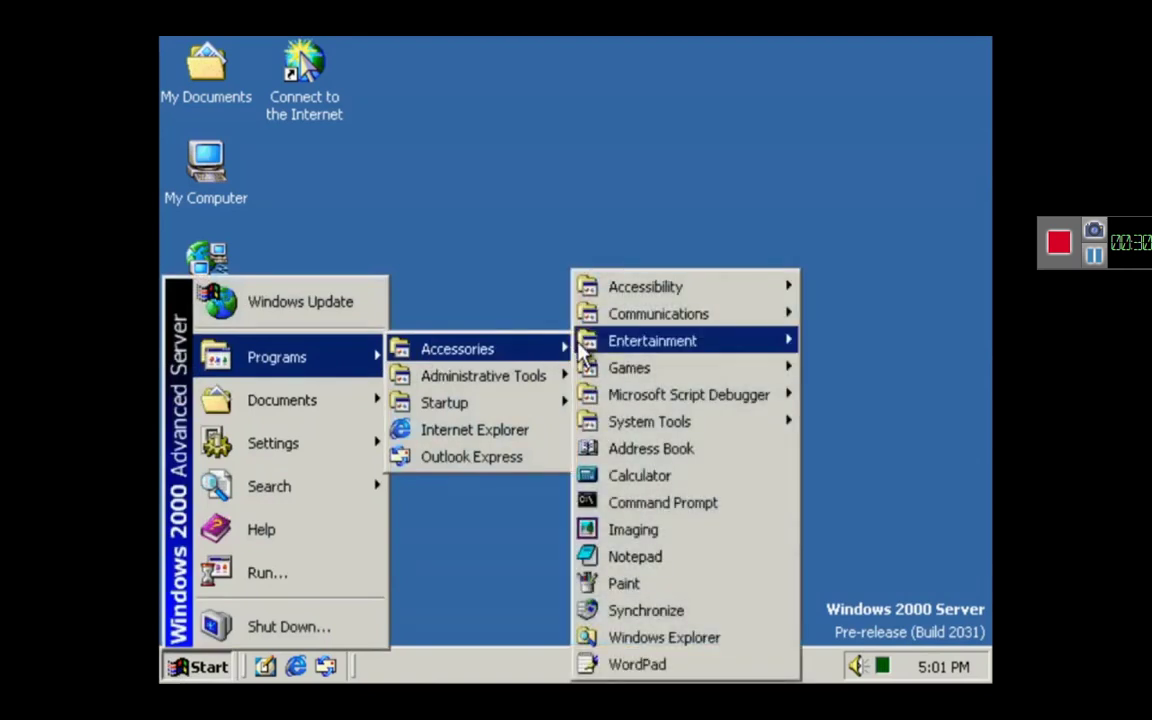
mouse_move(666, 340)
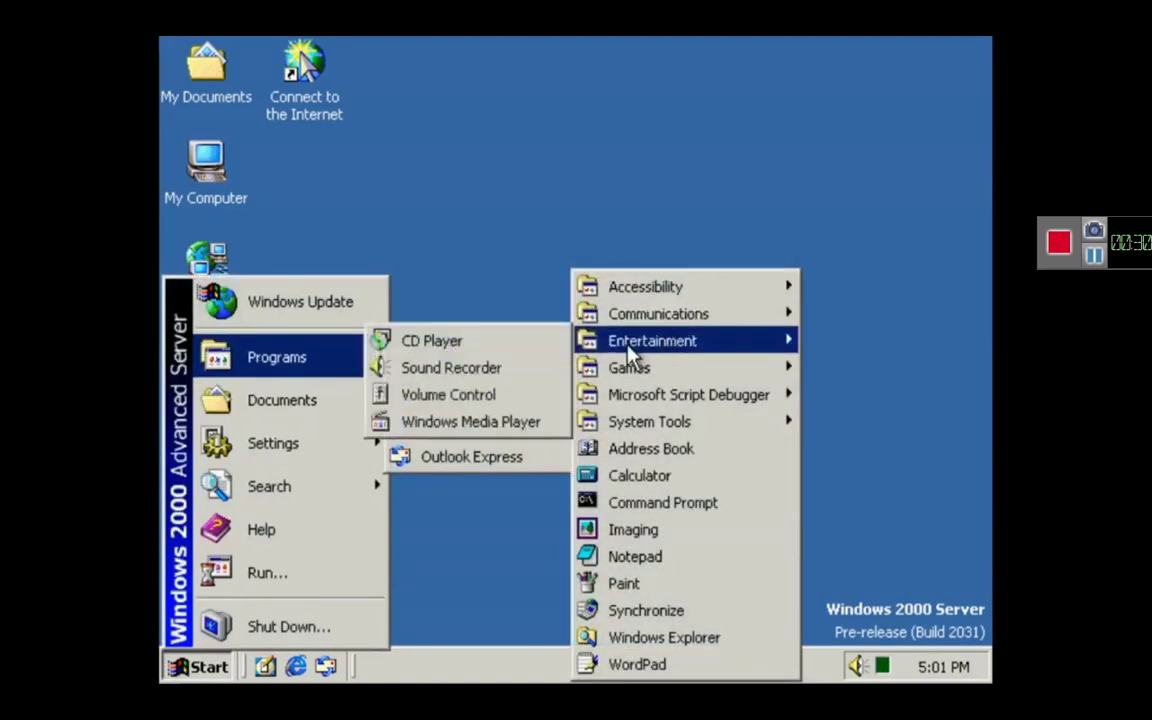
click(534, 369)
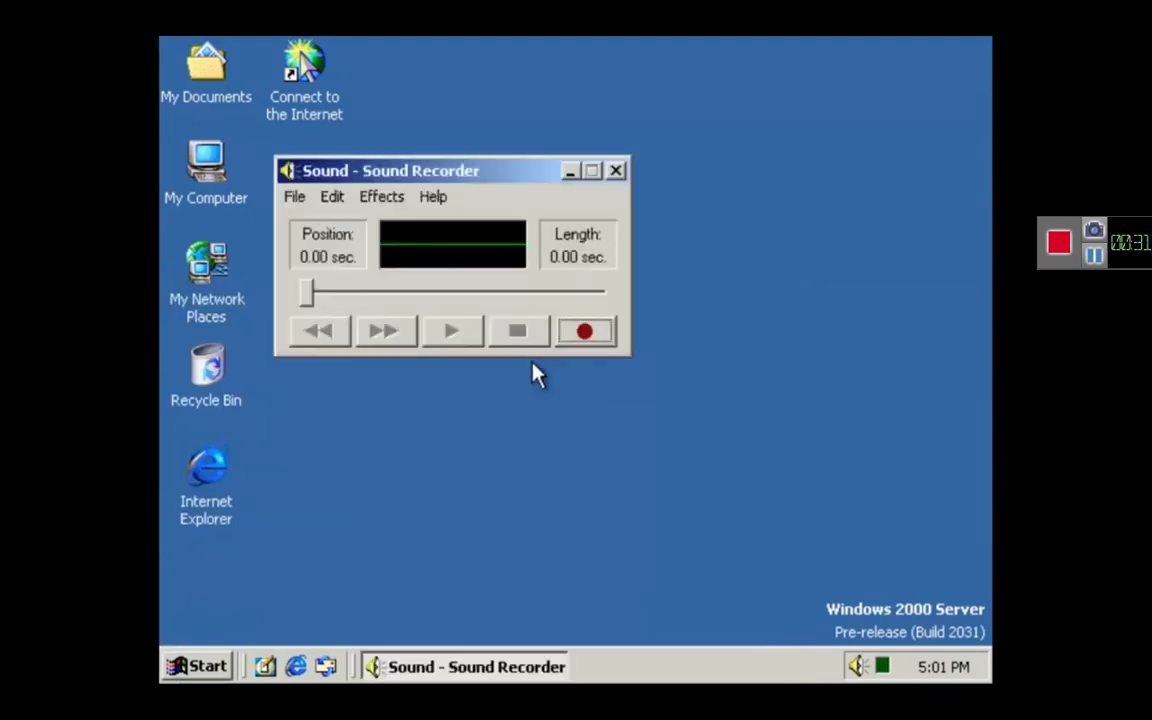
click(445, 197)
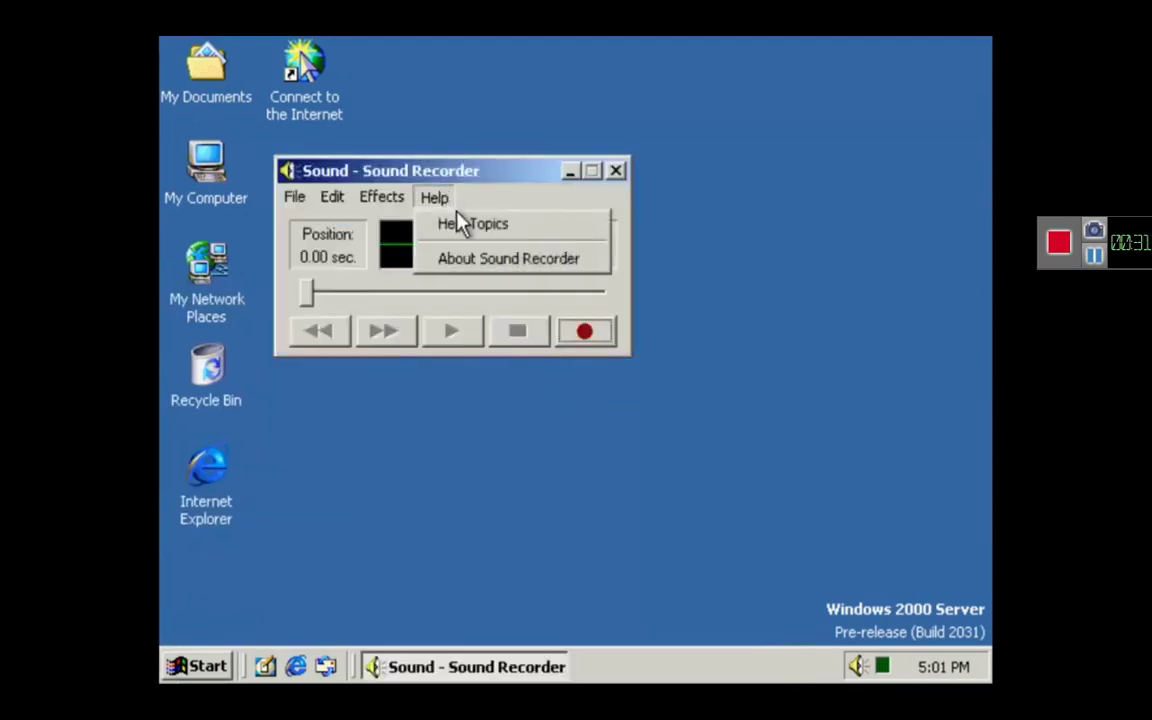
click(481, 262)
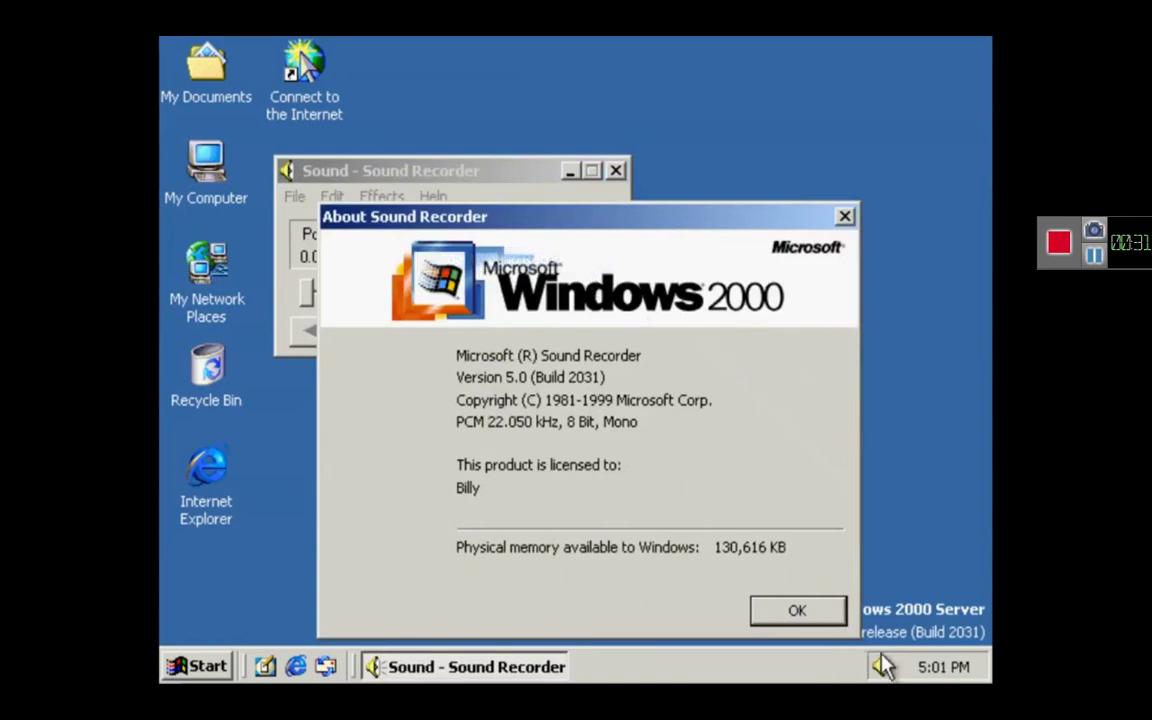
click(828, 614)
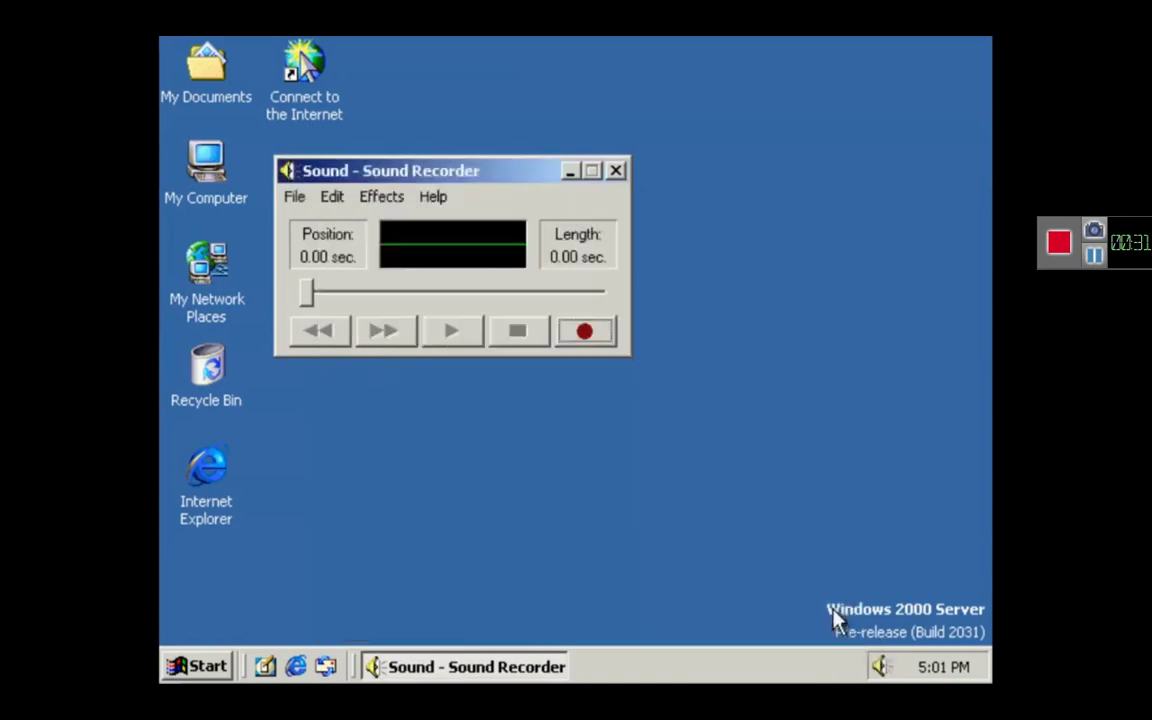
click(617, 172)
Open Volume Control from the Entertainment accessories to view its mixer channels, and close it
click(197, 666)
mouse_move(420, 358)
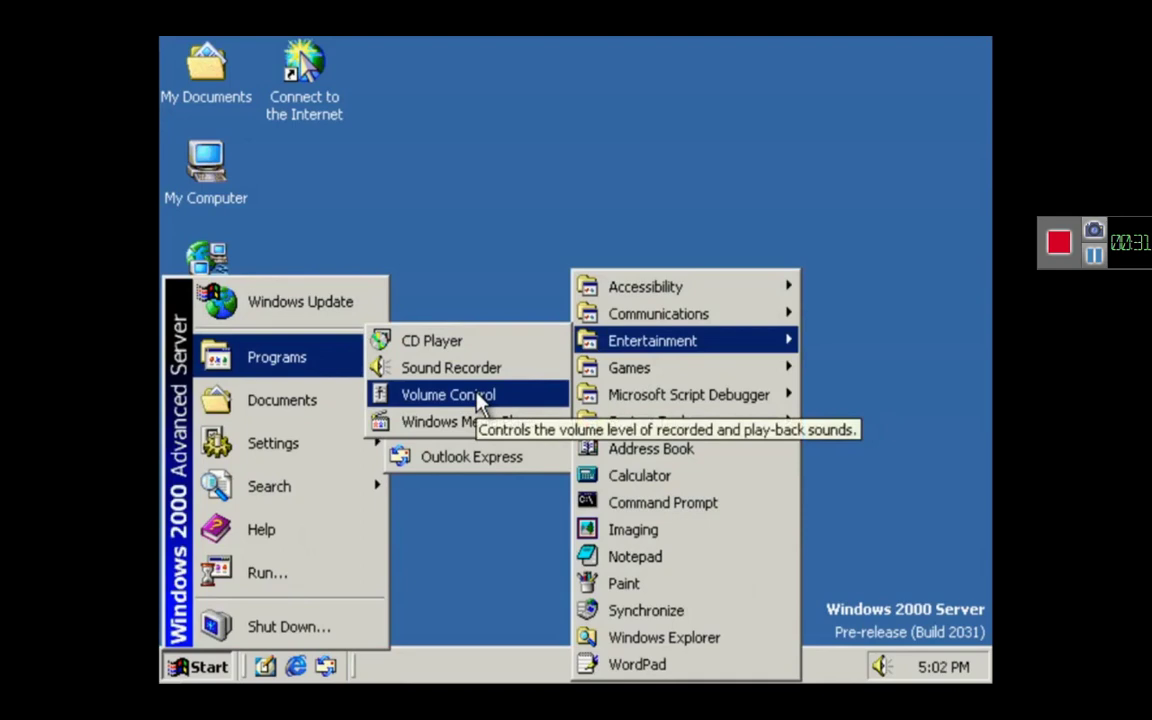
click(478, 396)
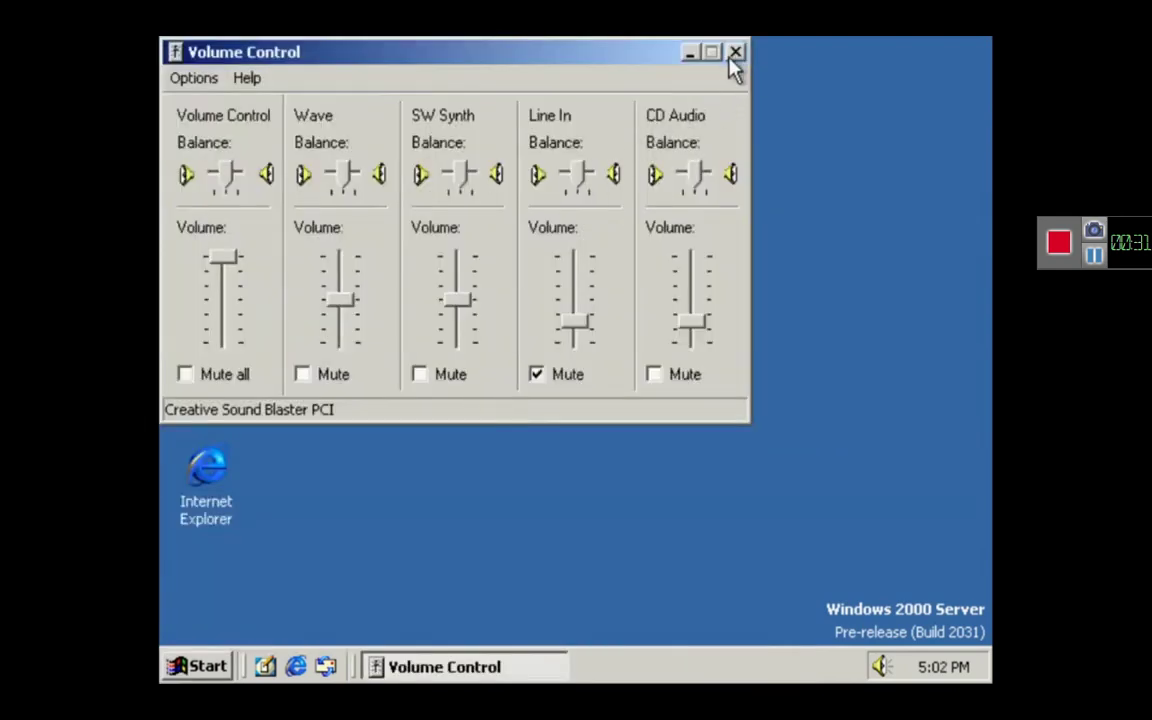
click(734, 53)
Open Windows Media Player from the Entertainment accessories, view its version information and dismiss that dialog
click(195, 665)
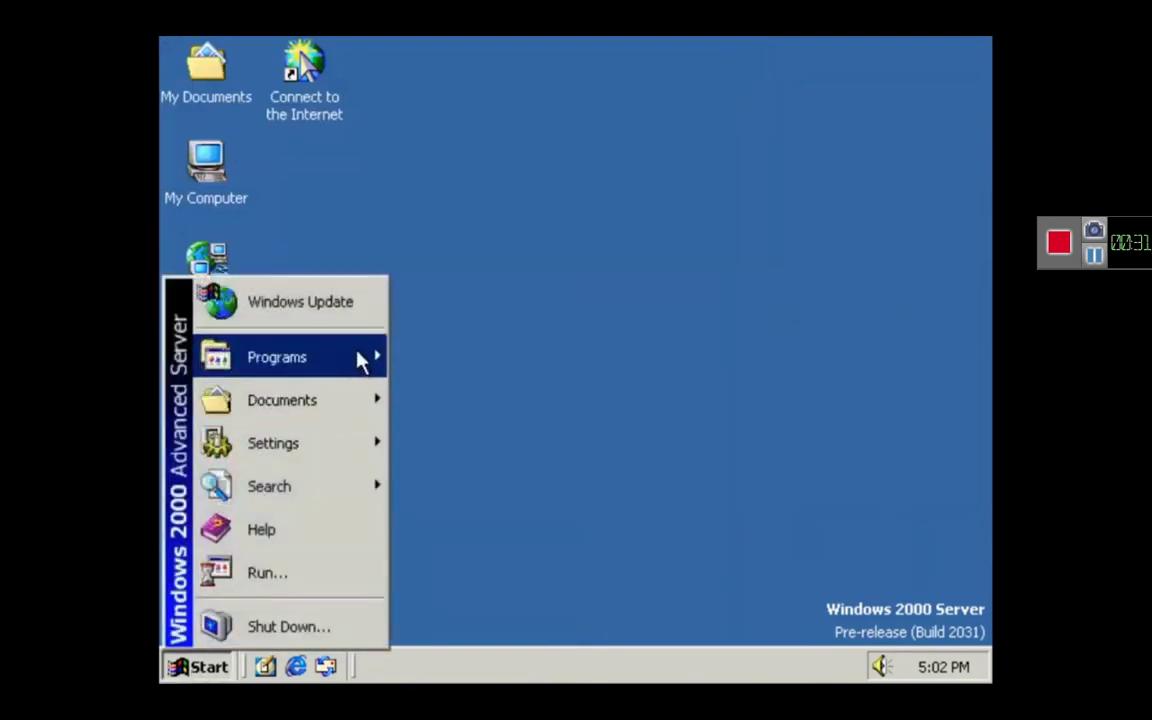
mouse_move(360, 358)
mouse_move(485, 352)
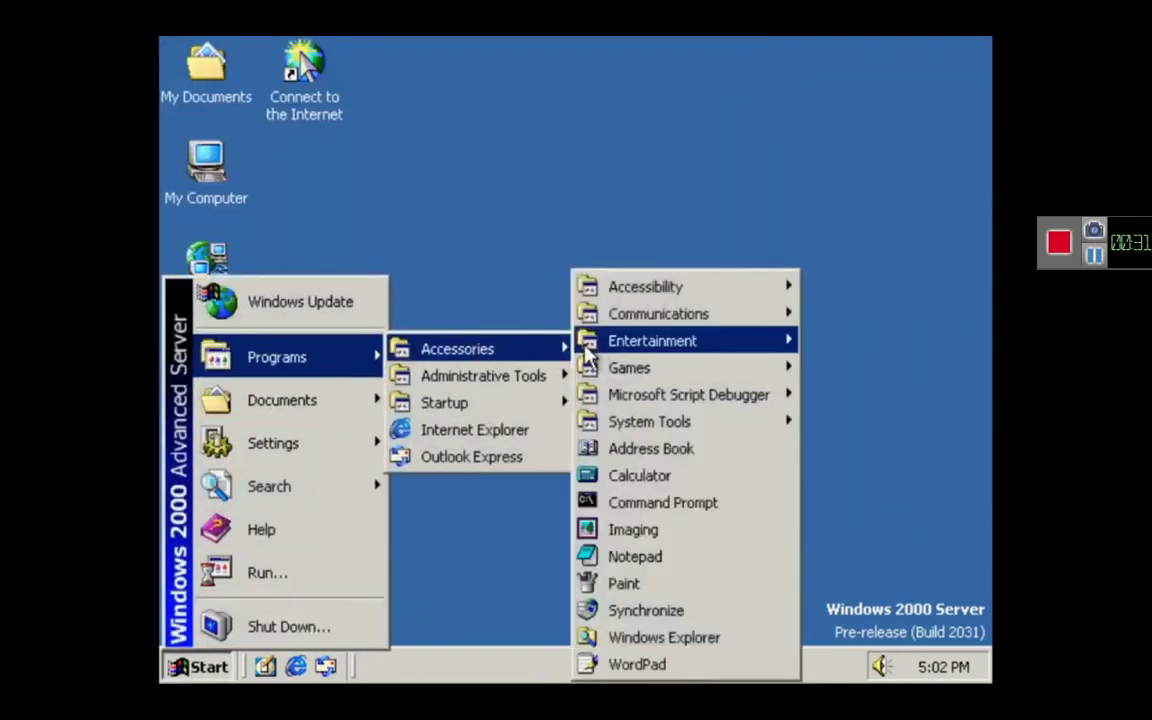
mouse_move(609, 341)
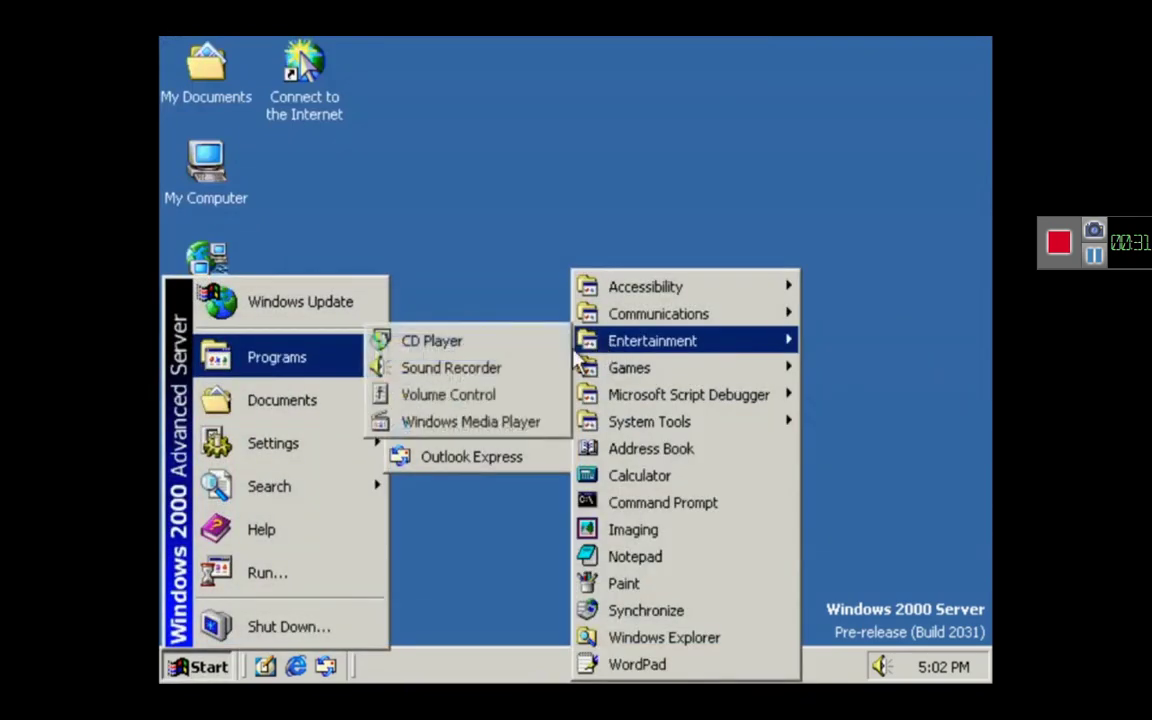
click(533, 420)
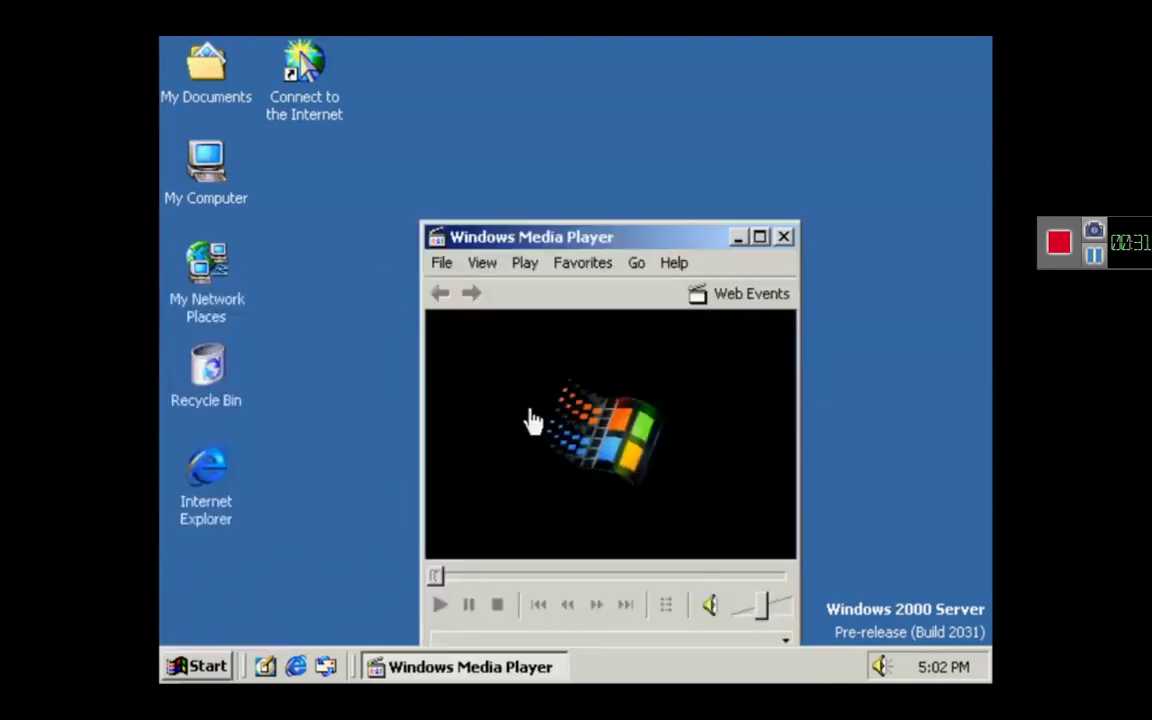
click(688, 260)
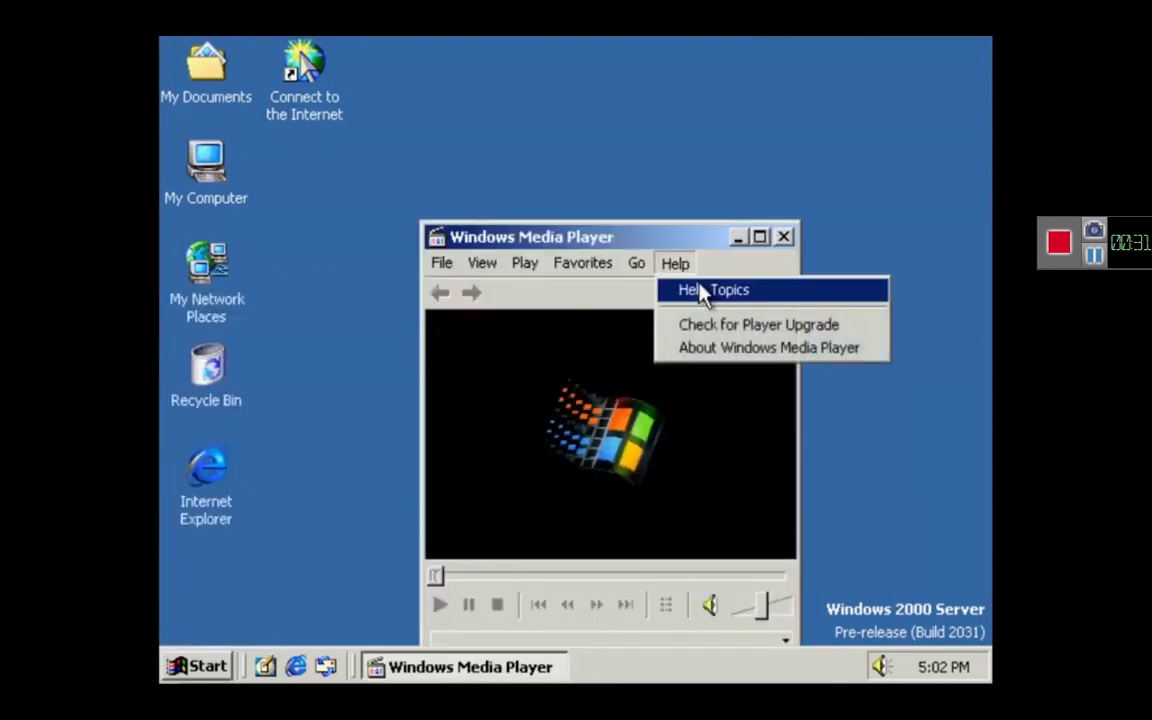
click(738, 346)
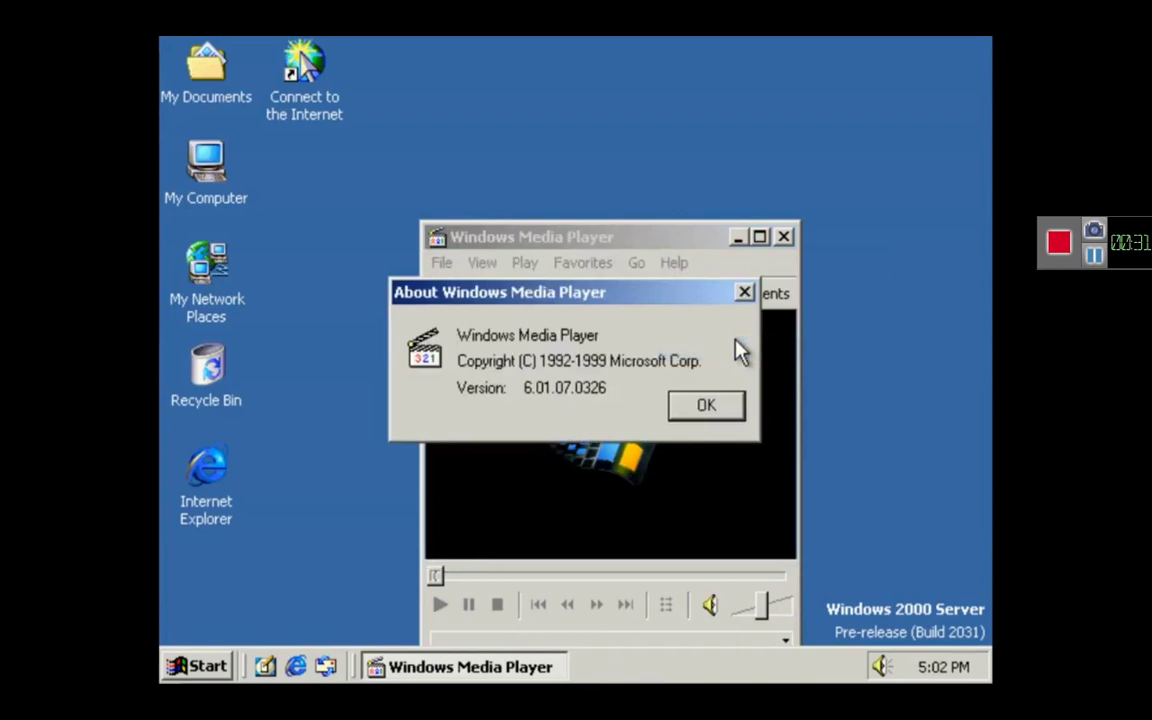
click(730, 395)
Start a check for a Windows Media Player upgrade, dismiss it and close the player
click(677, 265)
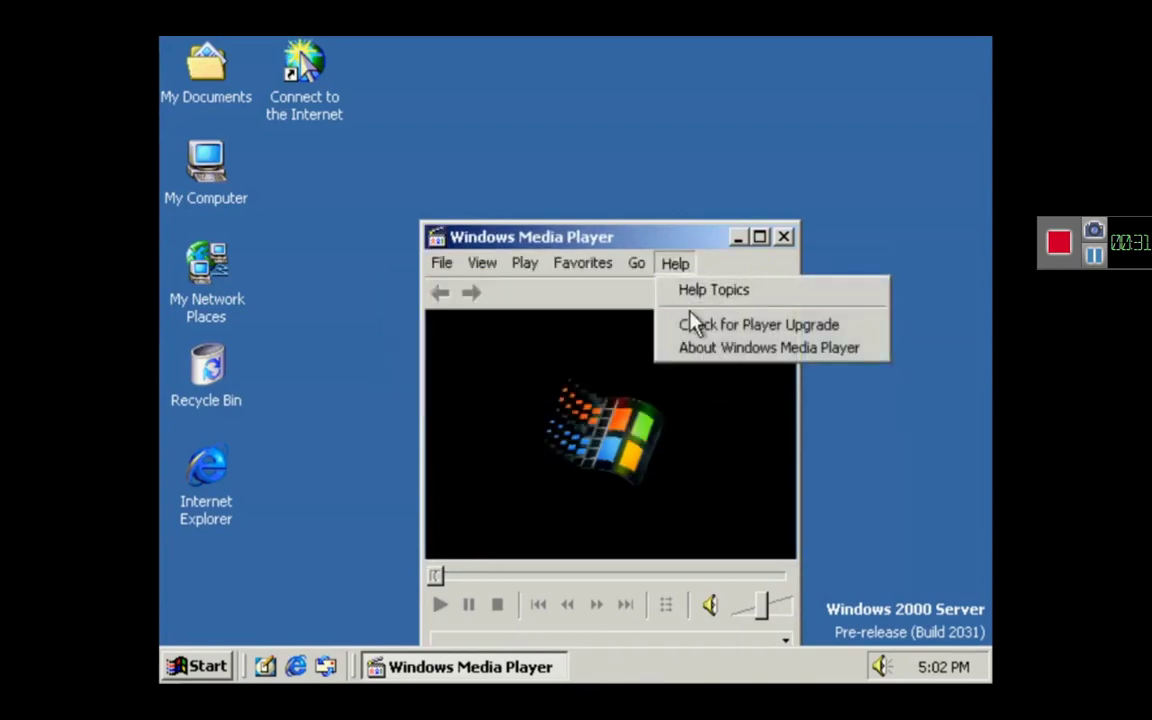
click(712, 326)
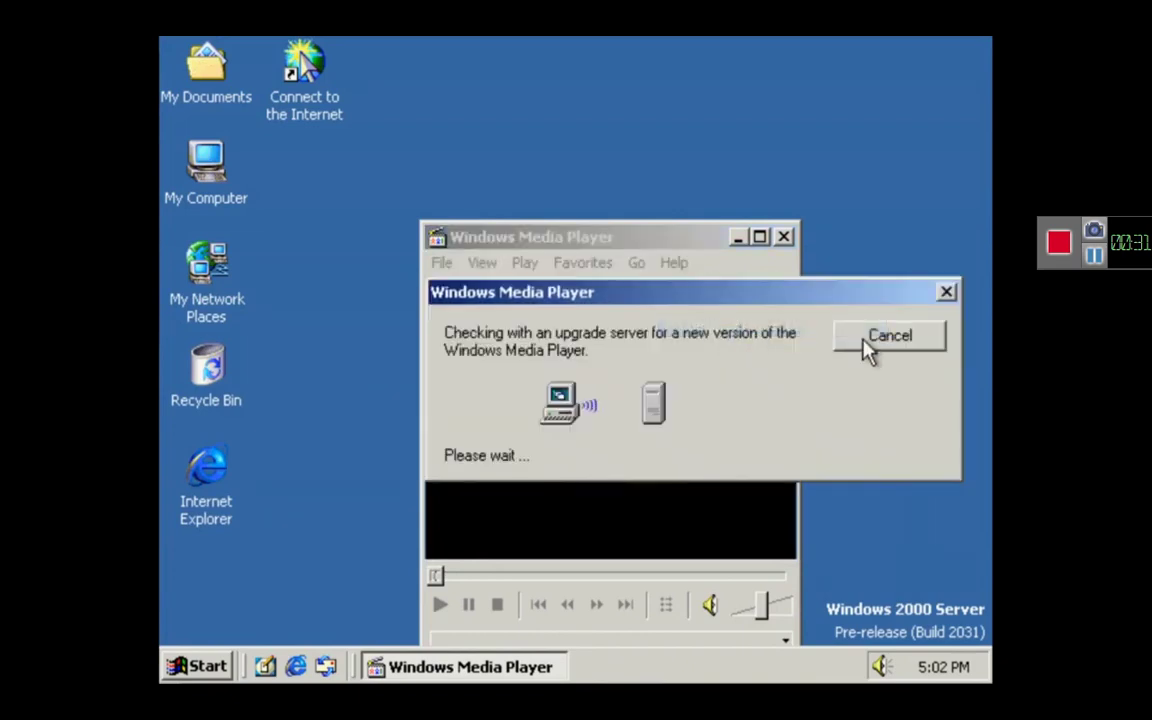
click(609, 430)
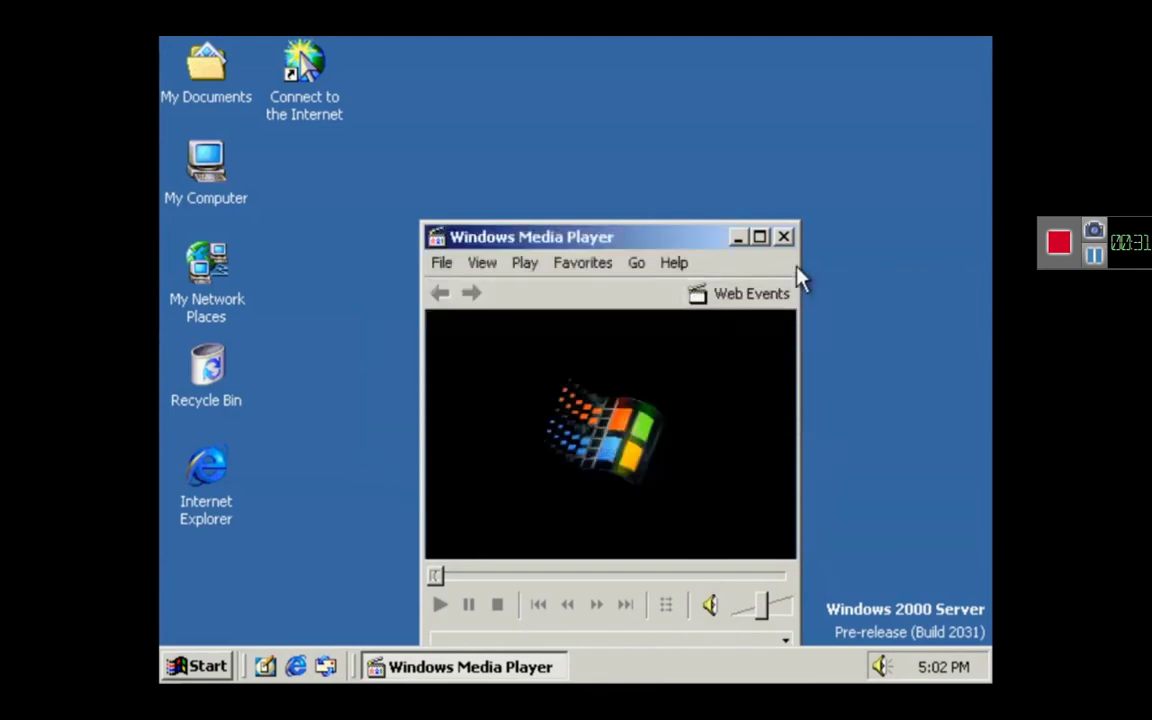
click(785, 237)
Open FreeCell from the Games accessories and view its version information
click(198, 666)
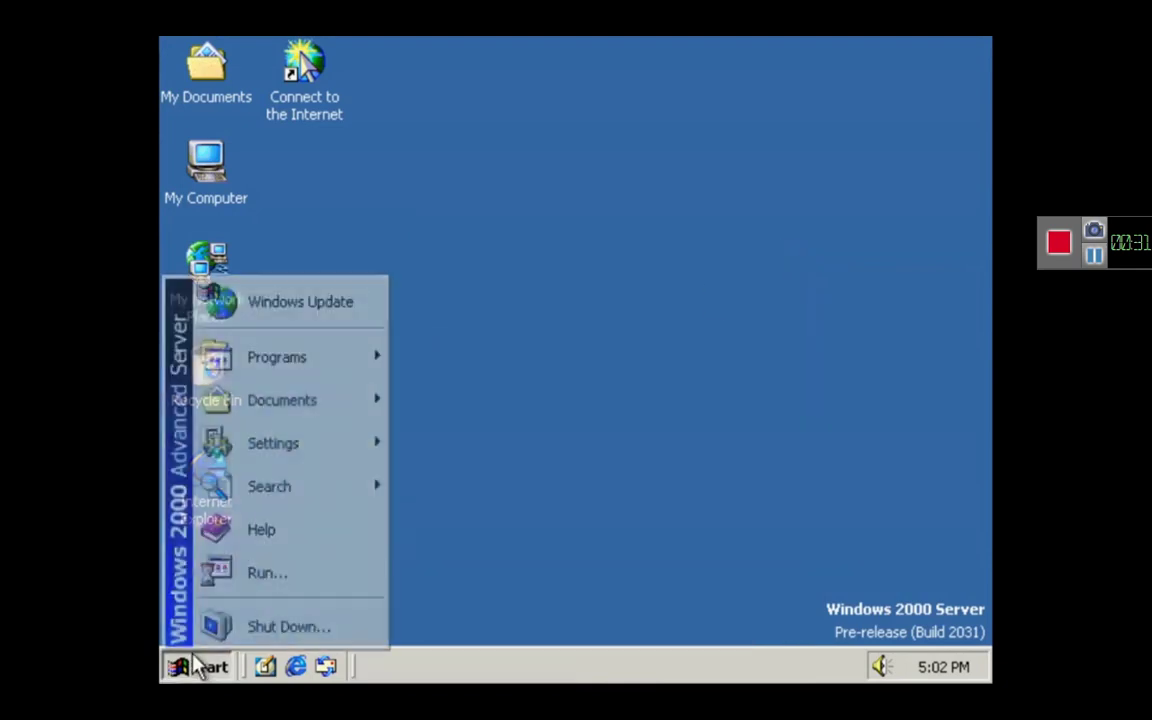
mouse_move(357, 350)
mouse_move(455, 347)
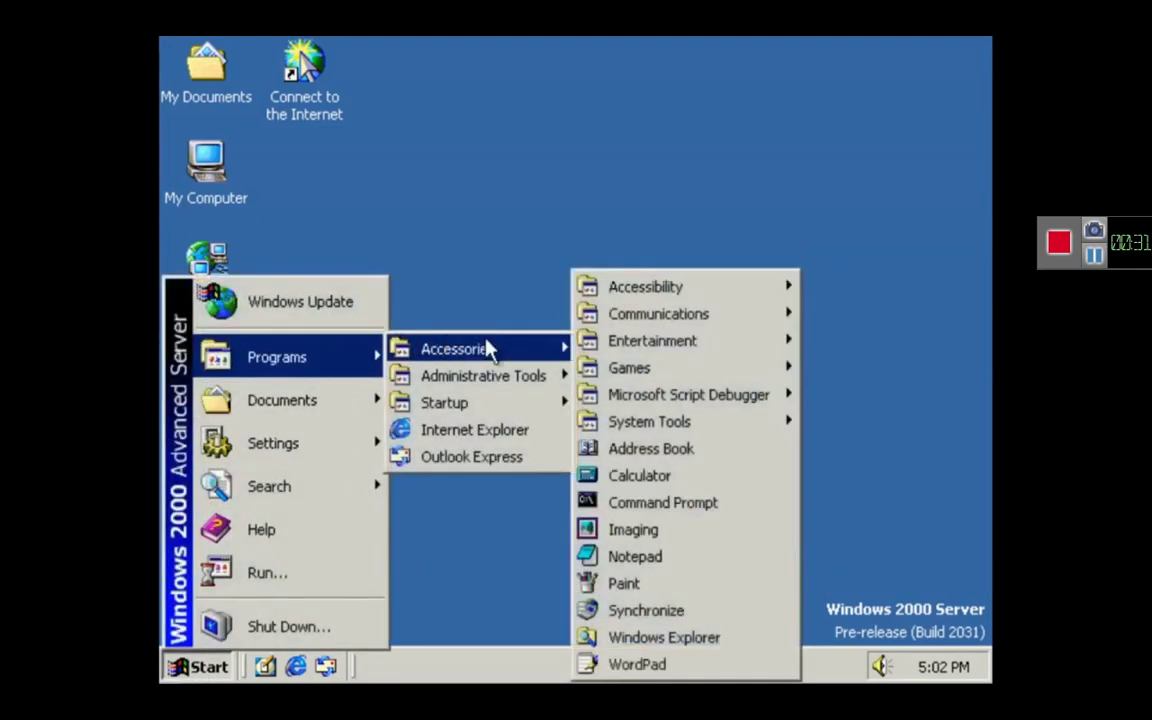
mouse_move(712, 370)
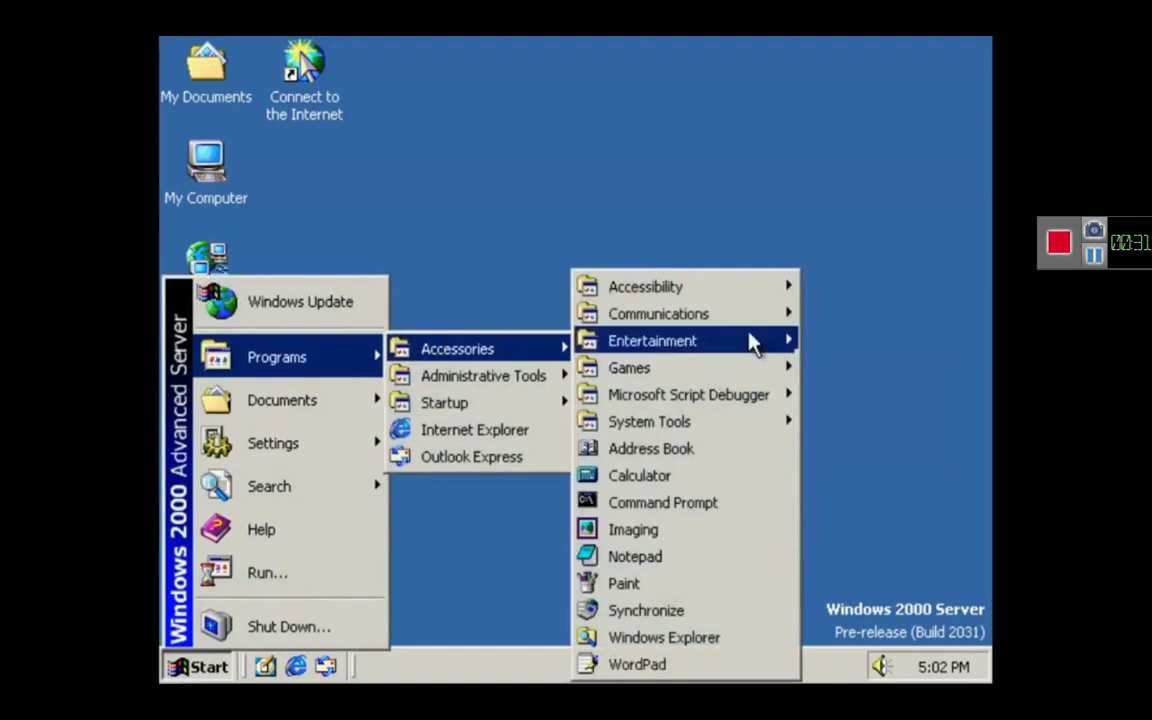
click(820, 370)
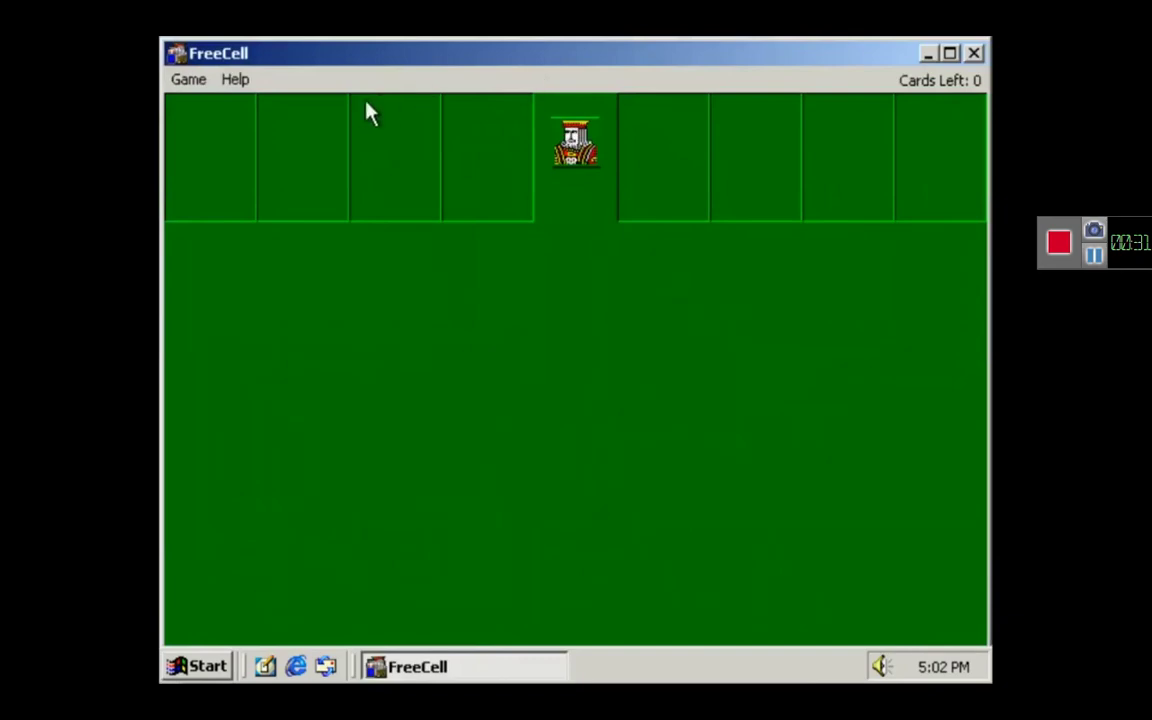
click(238, 81)
click(296, 185)
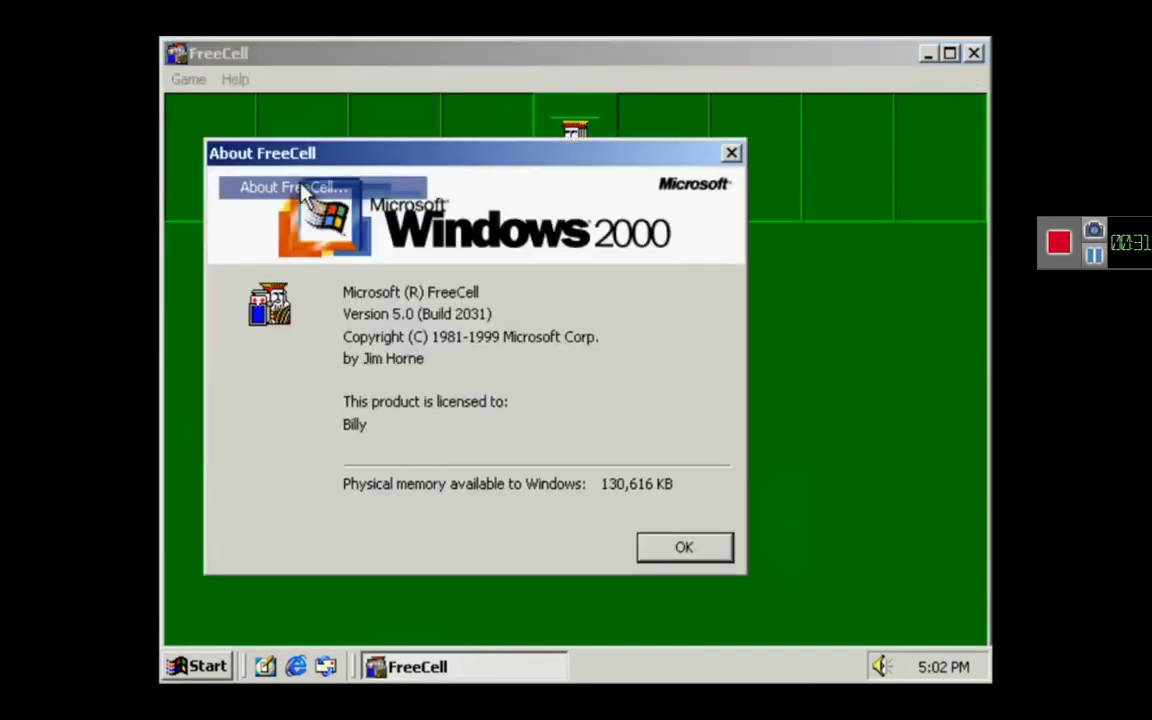
Dismiss FreeCell's version information and close the minimized budget.xls window
key(alt+F4)
key(alt+F4)
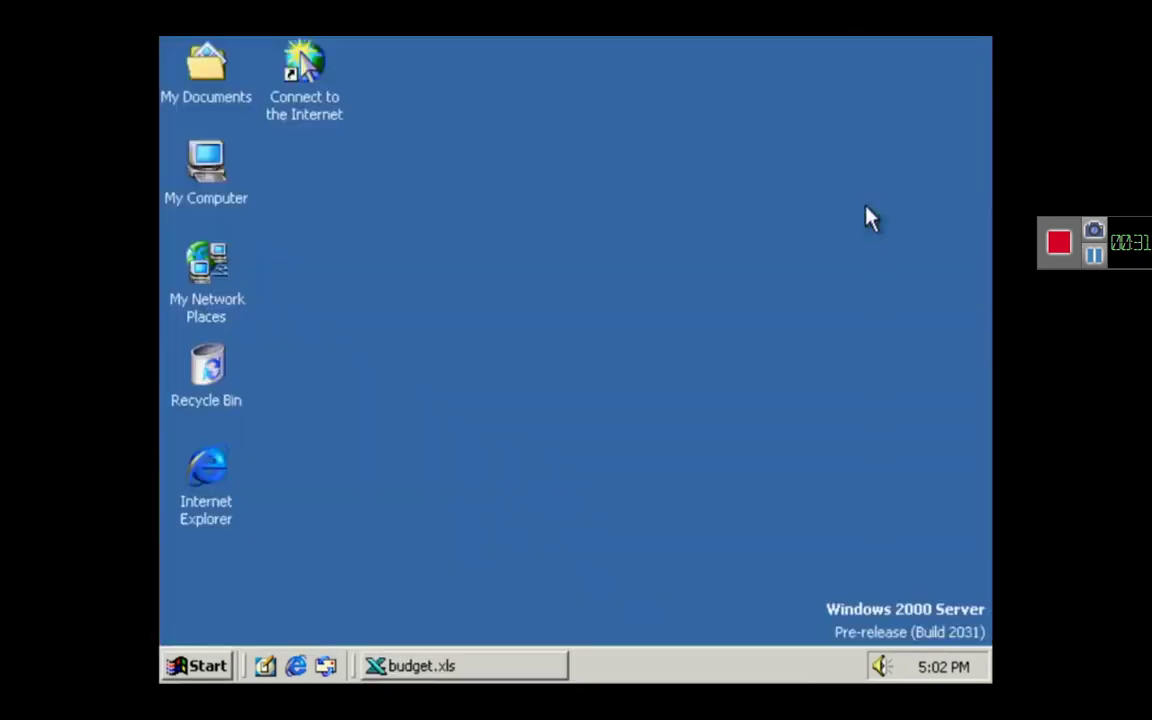
right_click(546, 666)
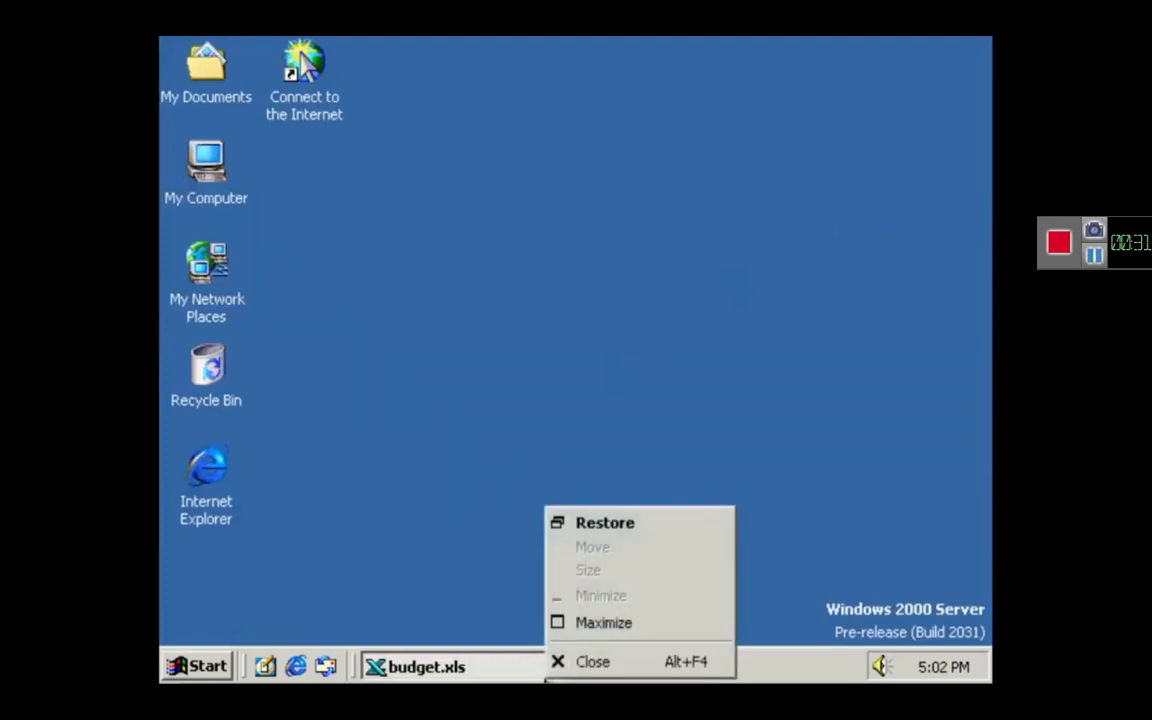
click(585, 664)
Open Minesweeper from the Games accessories
click(200, 666)
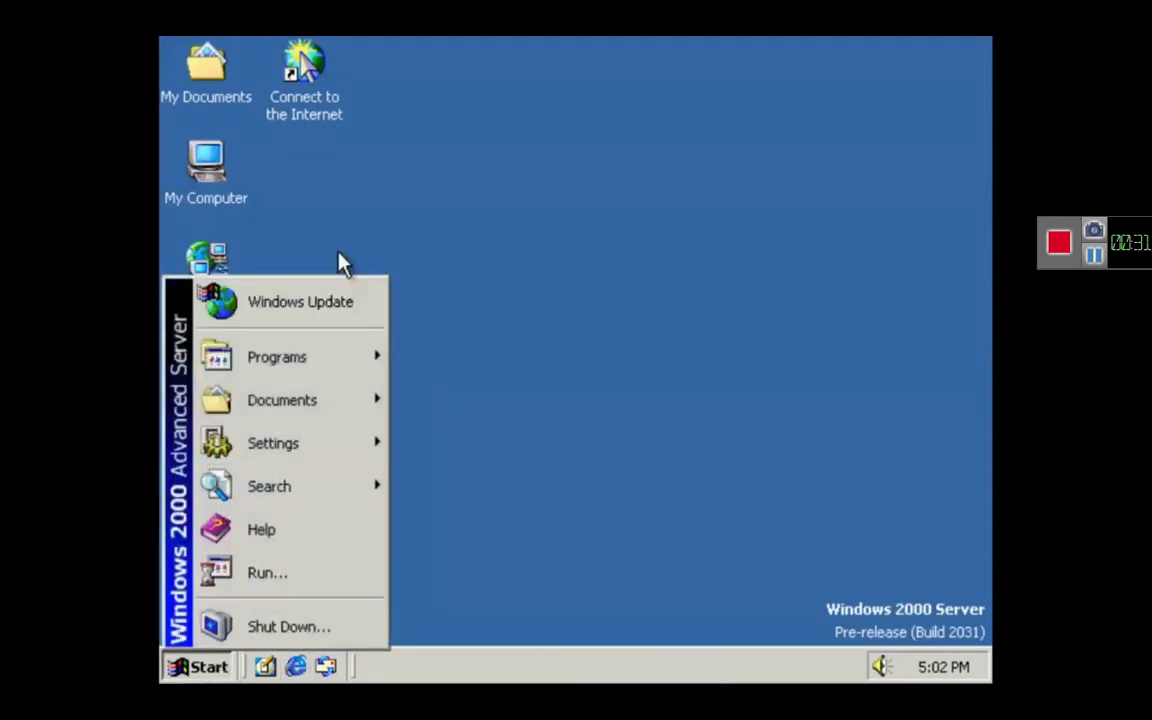
mouse_move(337, 360)
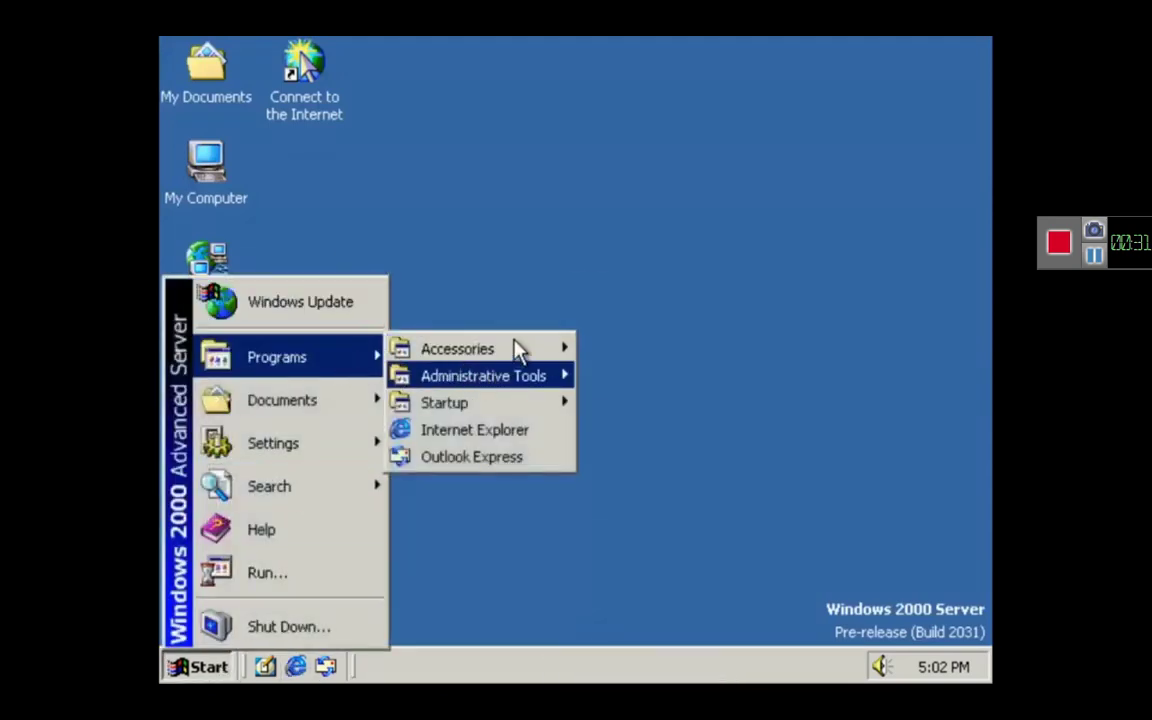
mouse_move(515, 347)
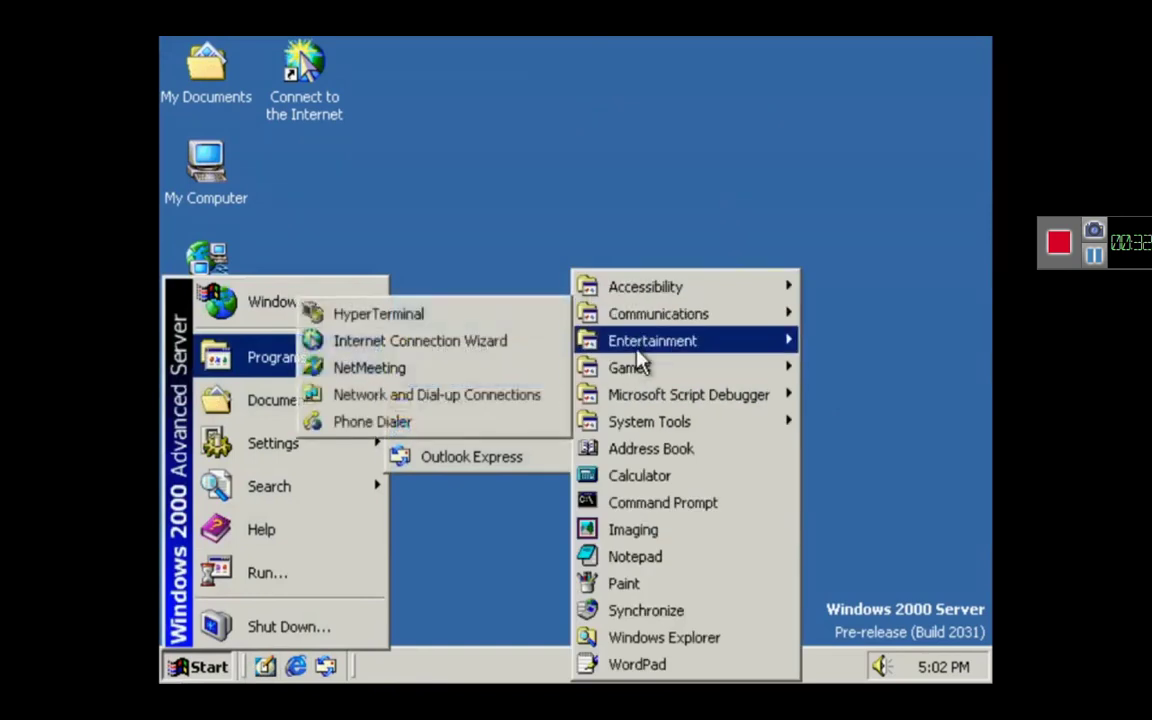
mouse_move(643, 368)
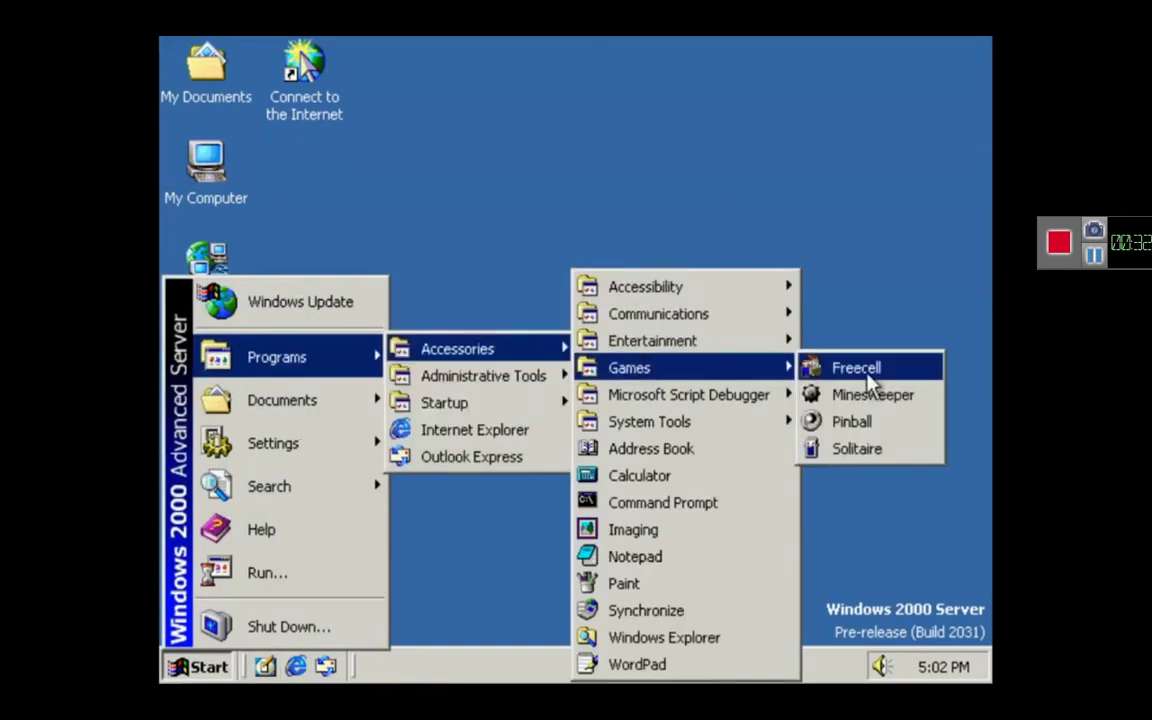
click(913, 404)
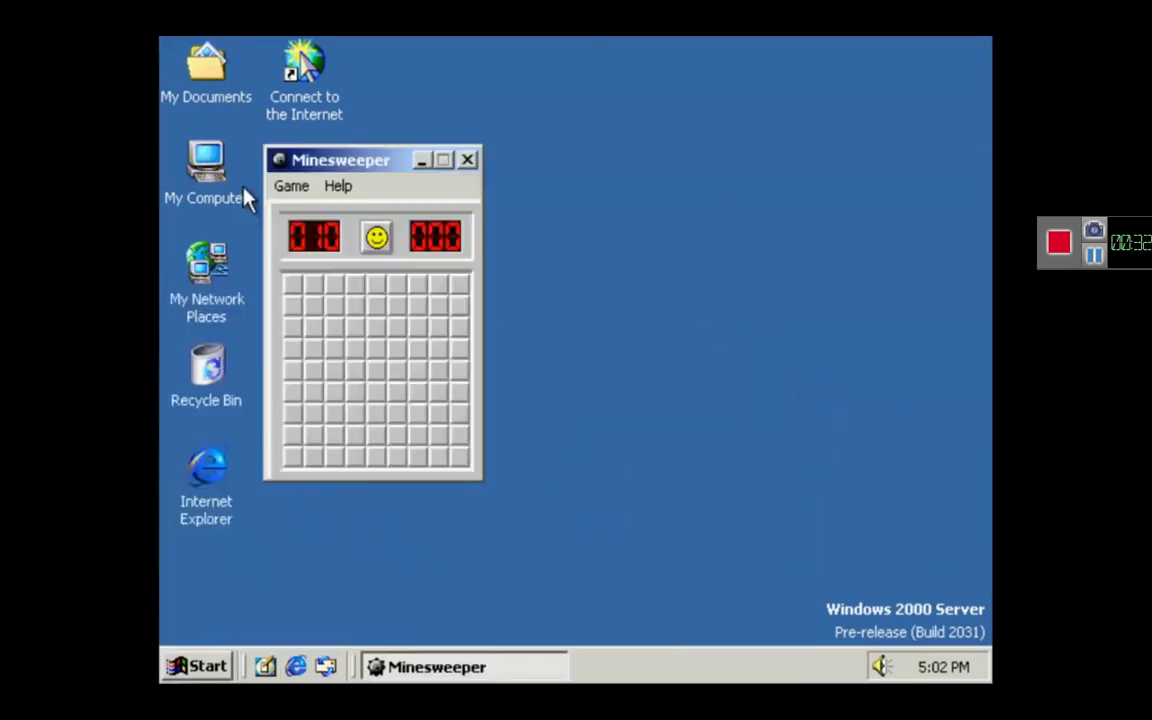
Play one Minesweeper round by uncovering squares near the corners and middle of the board, and close the game
click(294, 285)
click(461, 456)
click(463, 288)
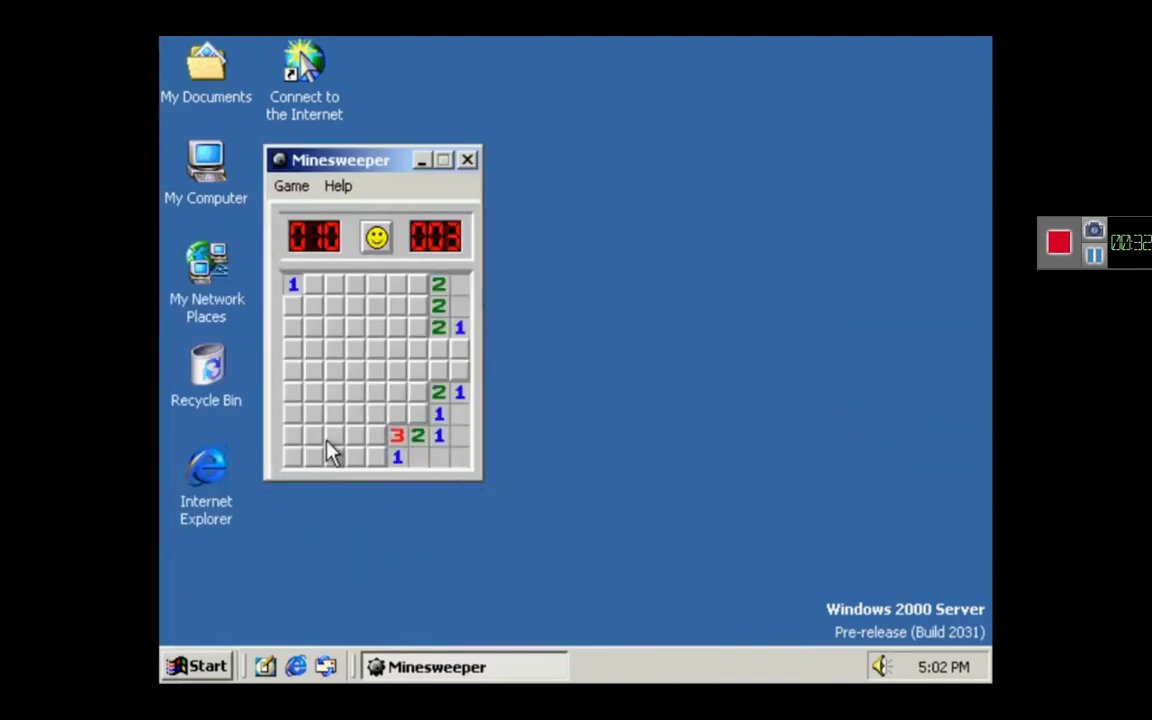
click(303, 445)
click(372, 328)
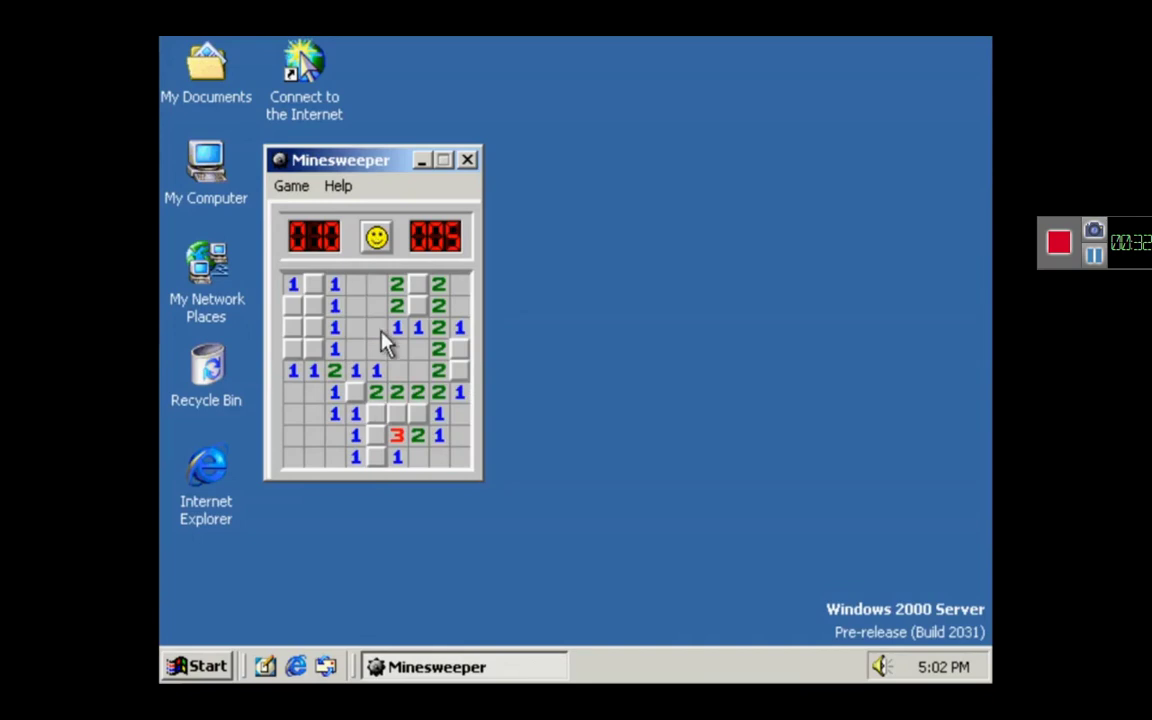
click(418, 413)
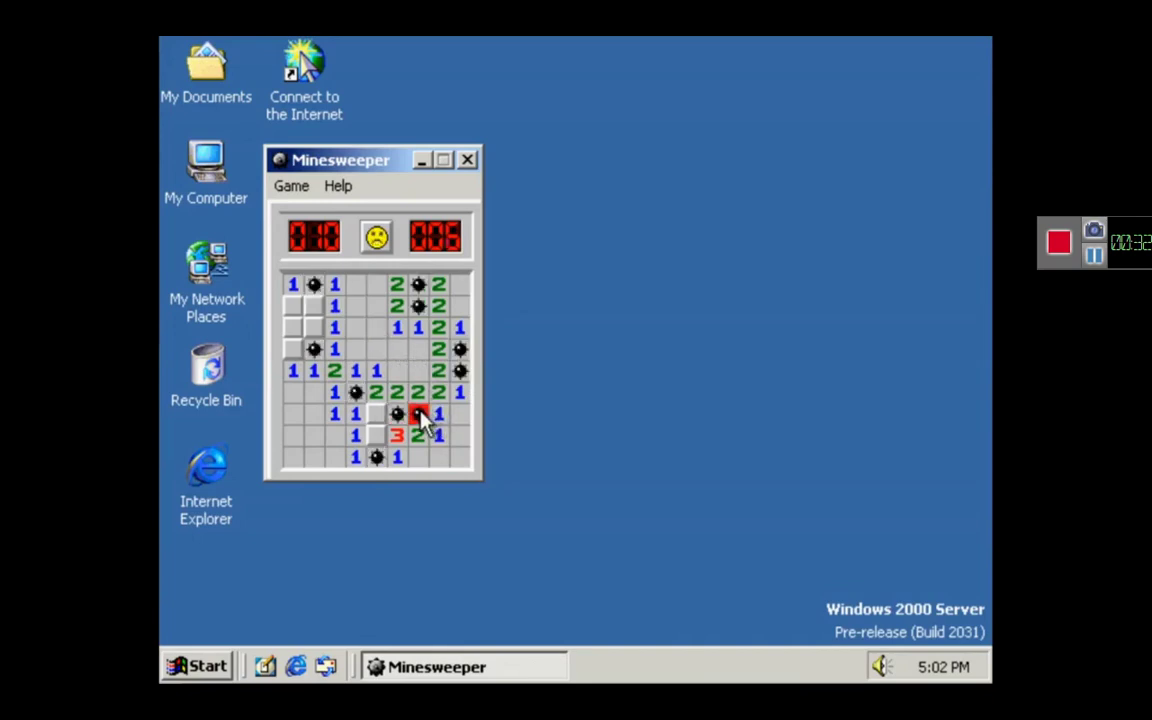
click(467, 162)
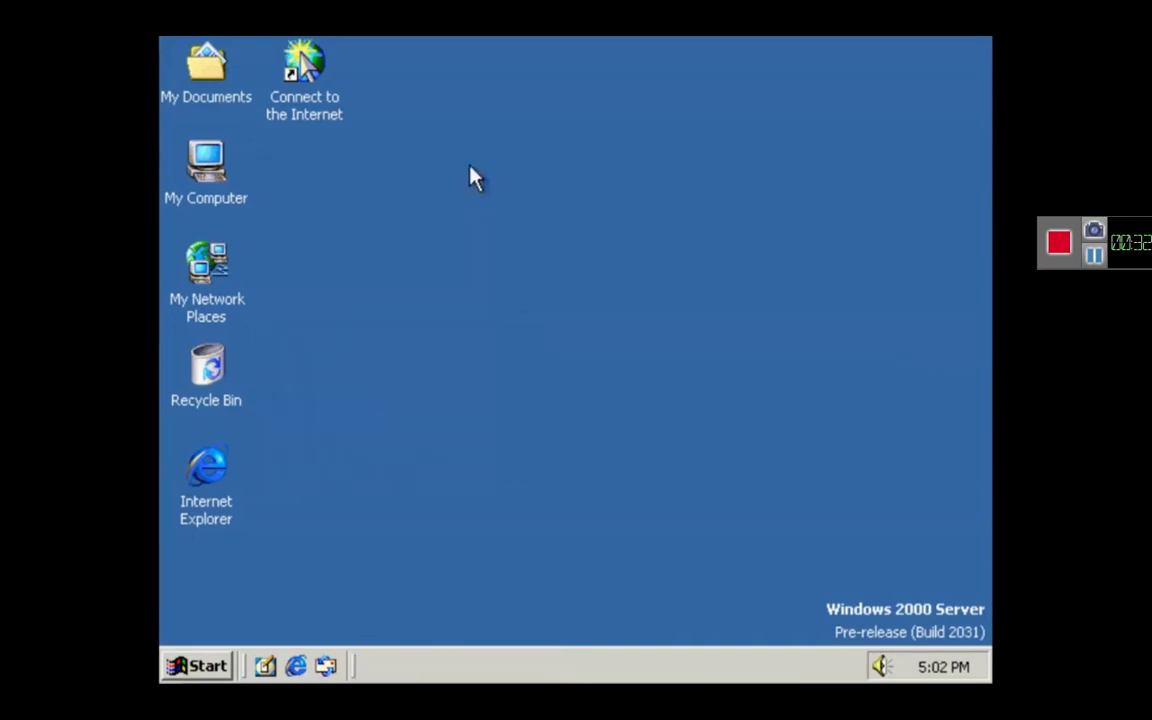
Open Pinball from the Games accessories and start a new game
click(197, 666)
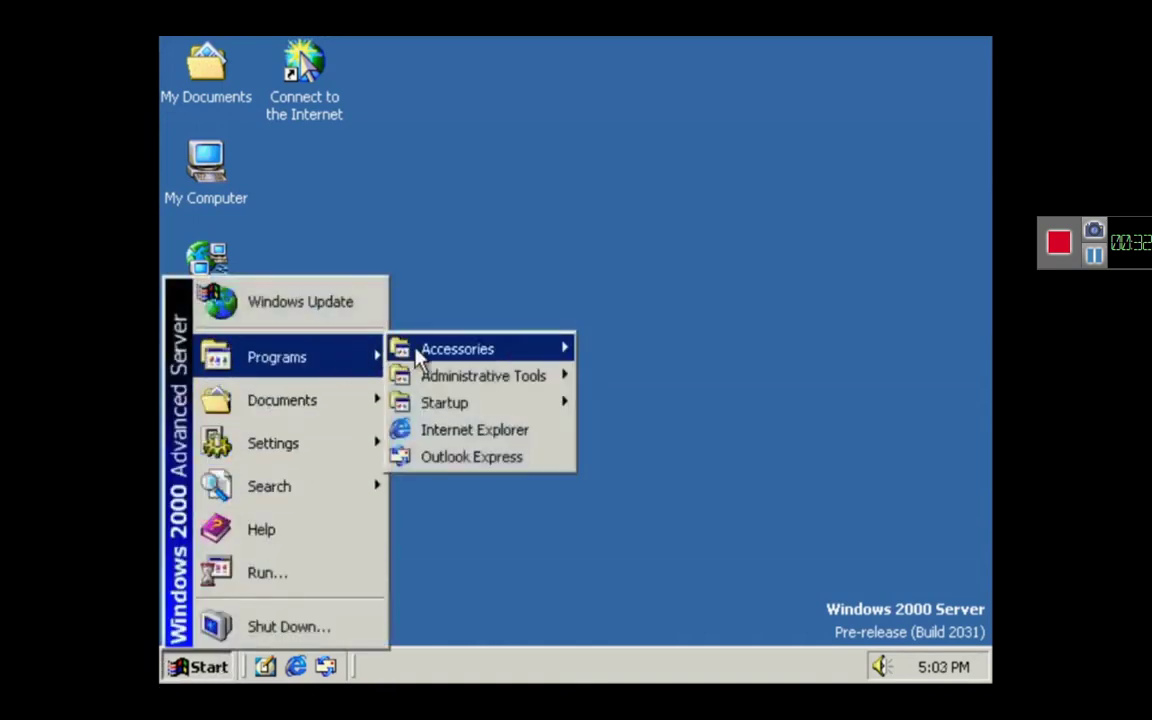
mouse_move(405, 348)
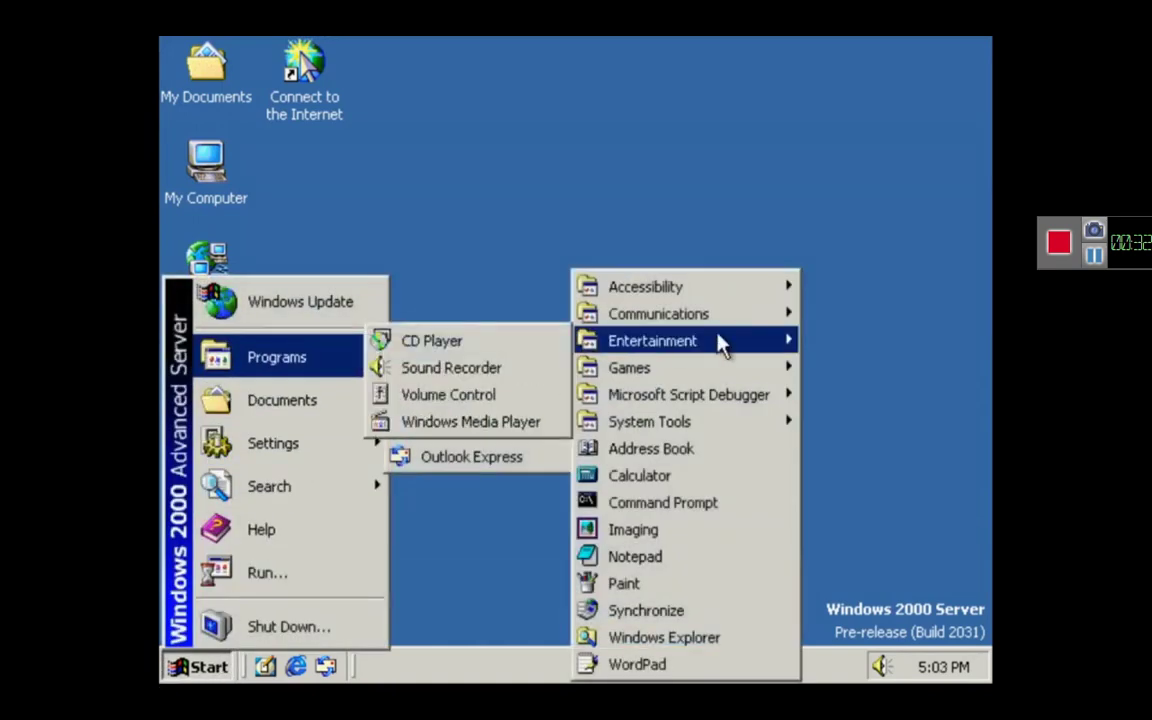
mouse_move(722, 390)
click(895, 425)
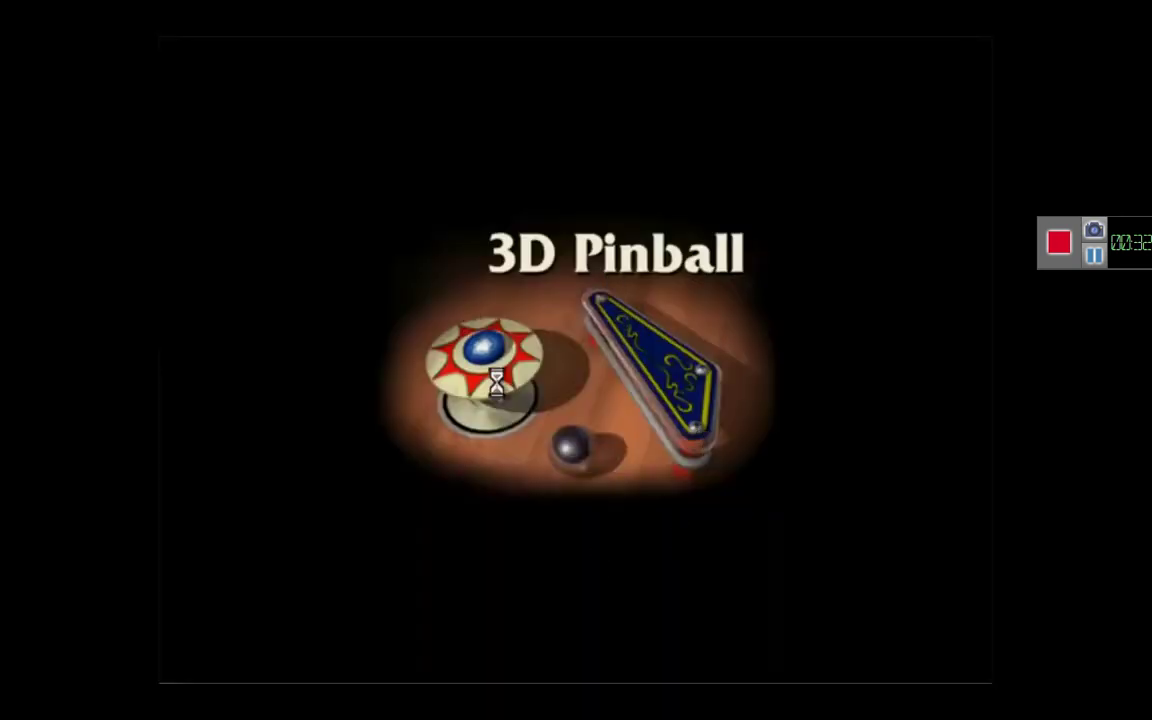
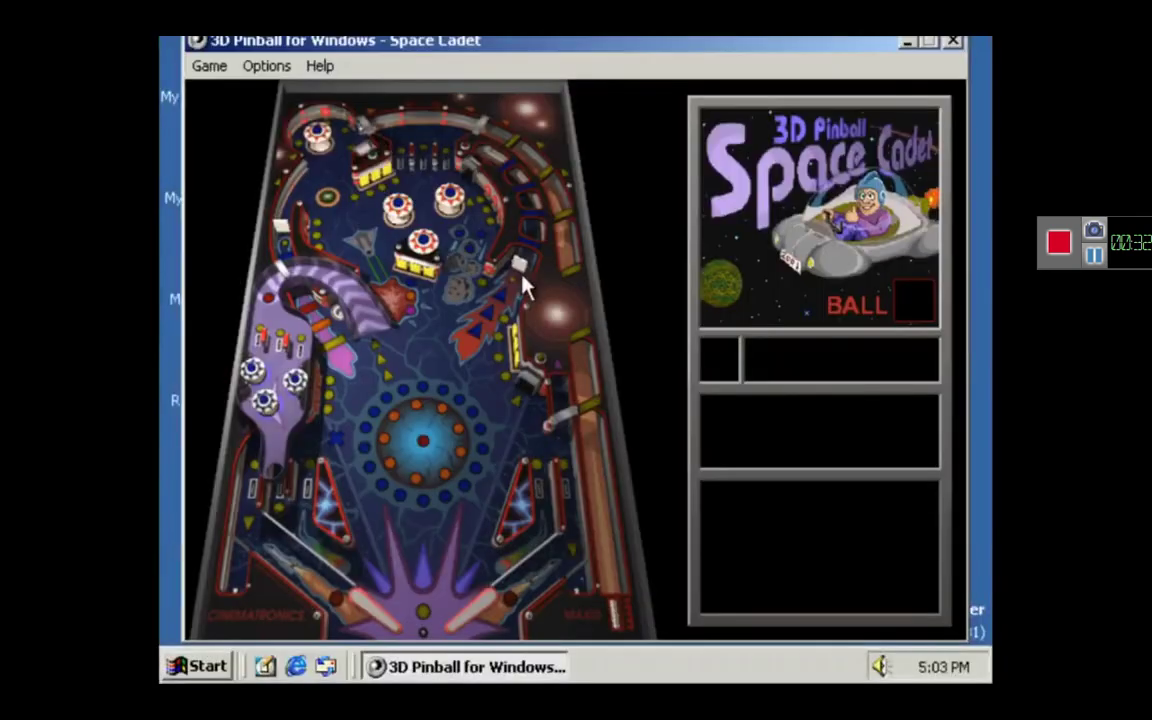
key(F2)
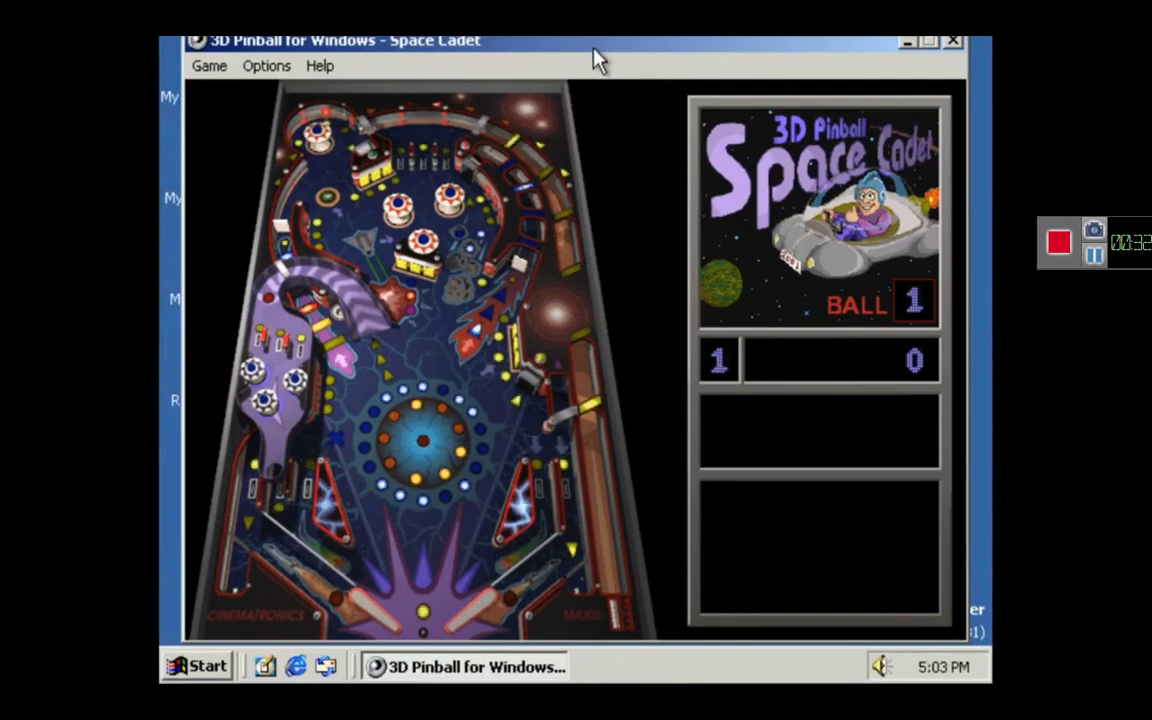
View Pinball's version information, dismiss it and close the game
click(320, 66)
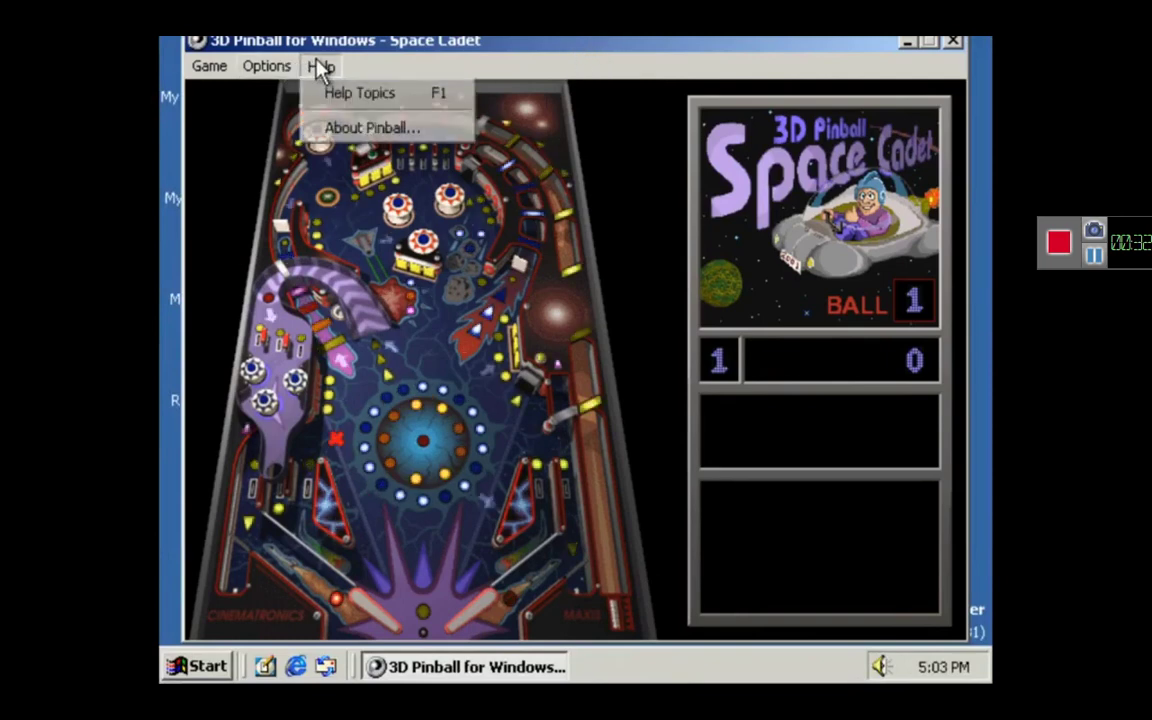
click(347, 129)
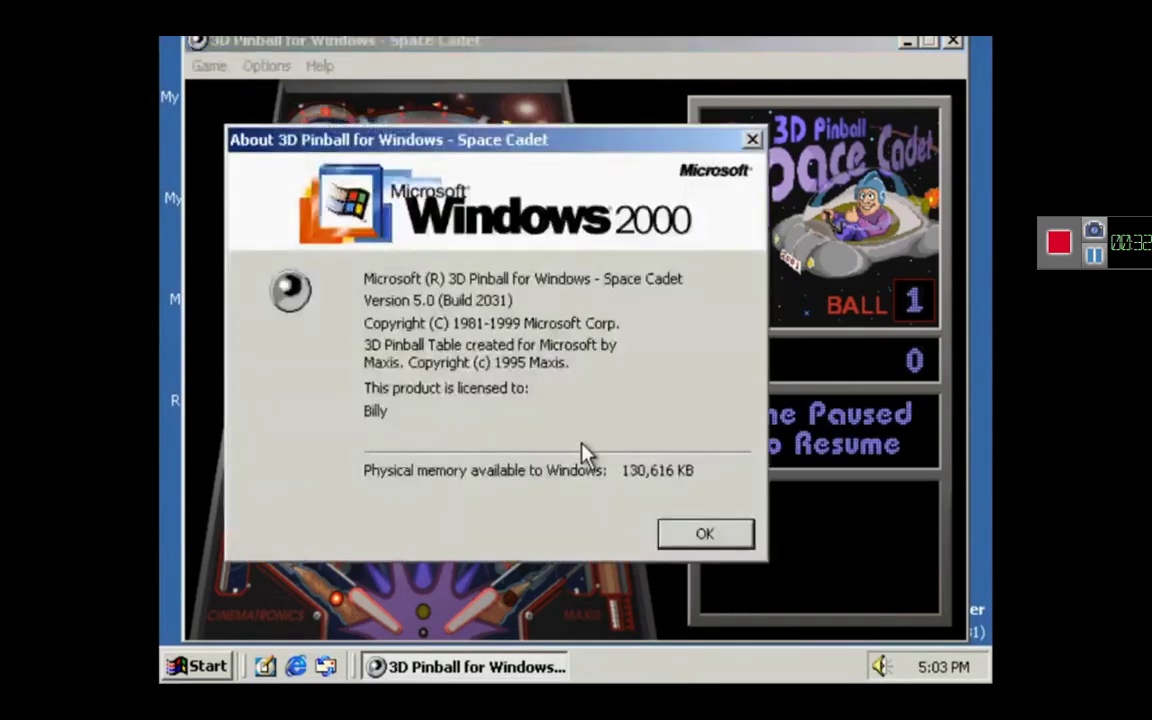
click(703, 533)
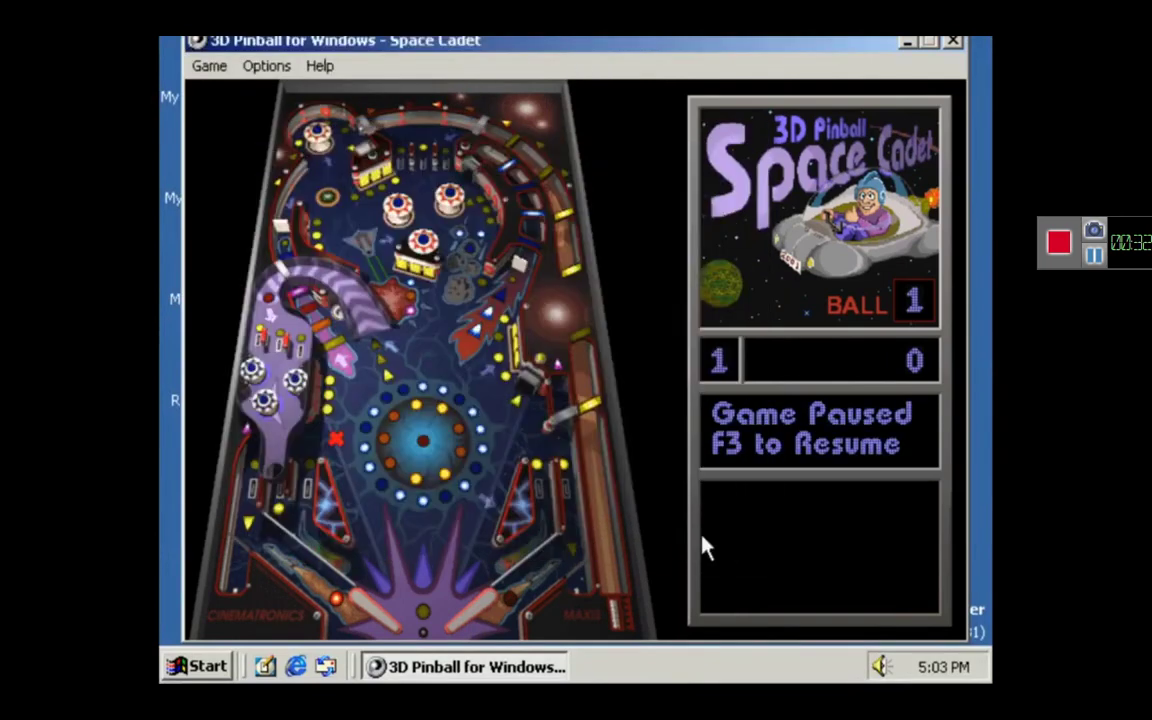
click(953, 42)
Open Solitaire from the Games accessories
click(197, 666)
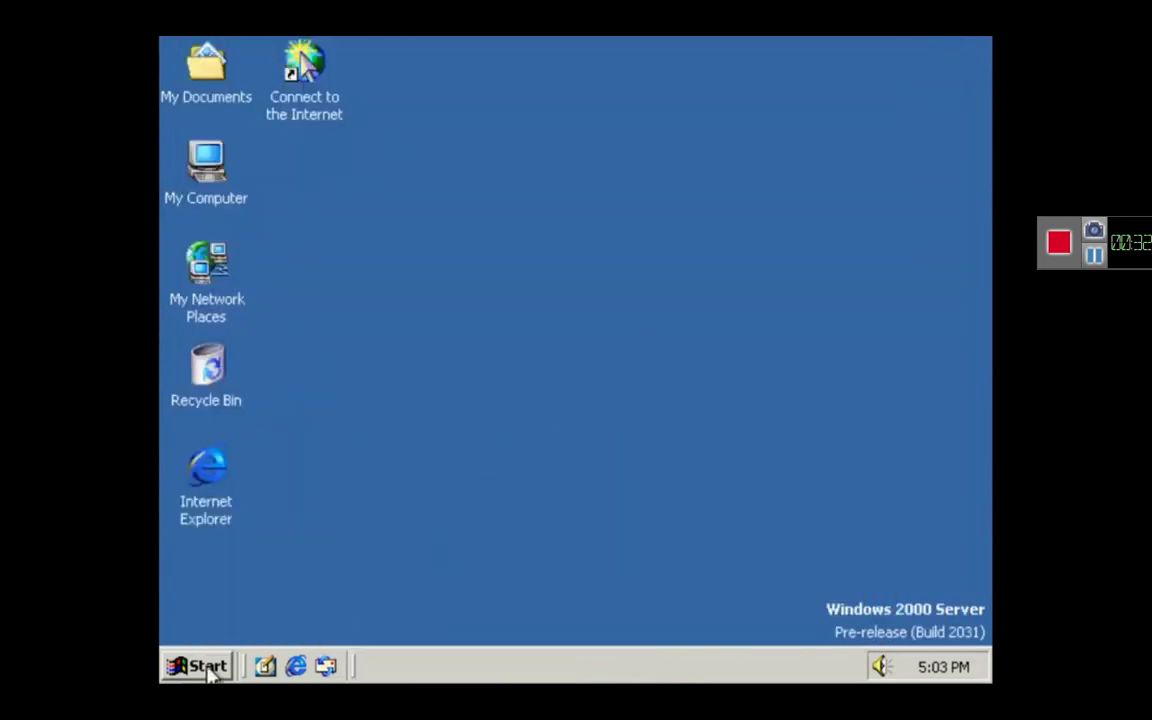
mouse_move(378, 358)
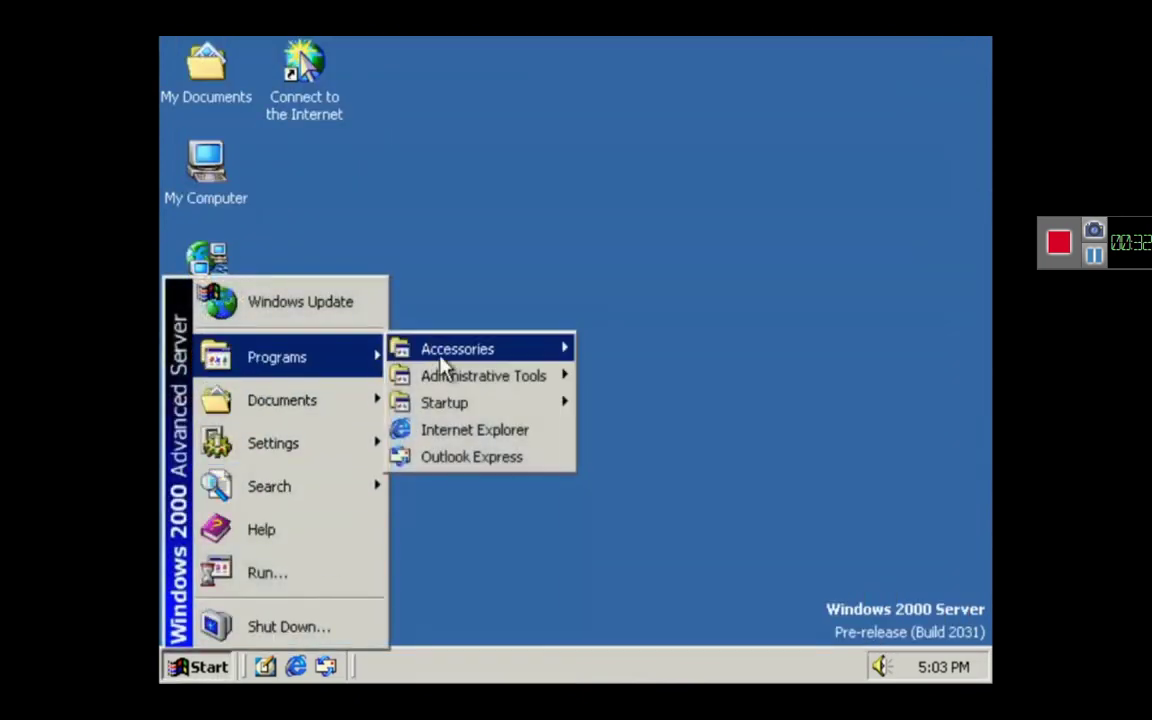
mouse_move(450, 350)
mouse_move(655, 370)
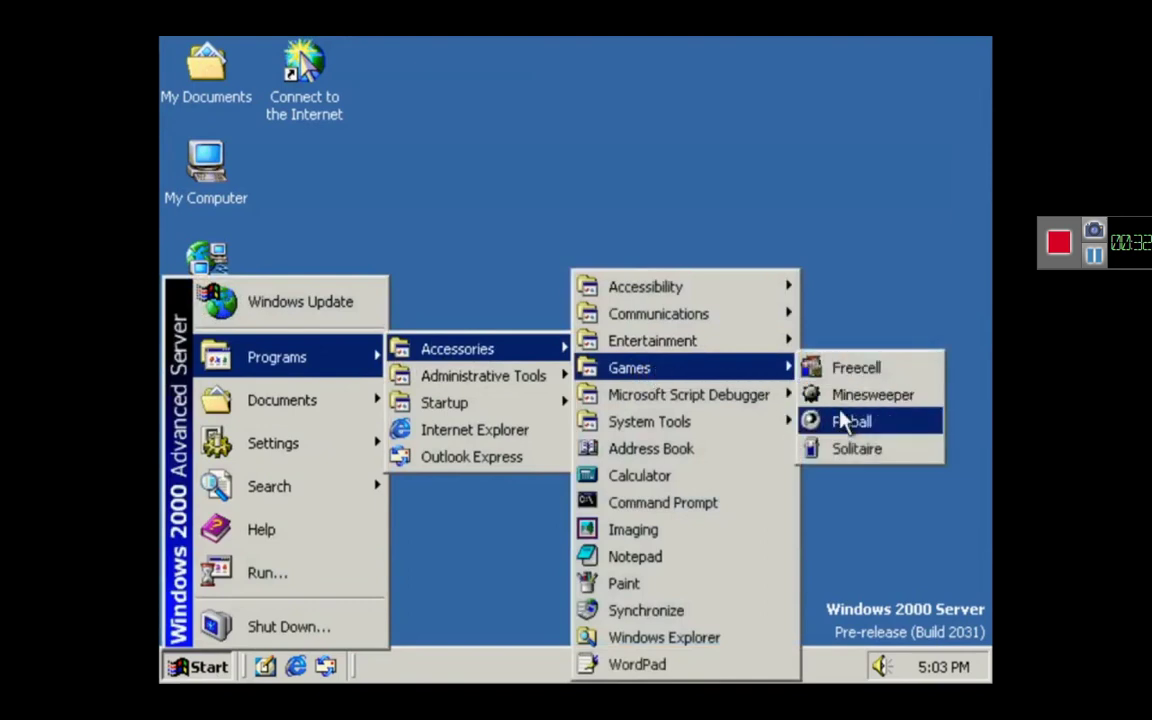
click(856, 450)
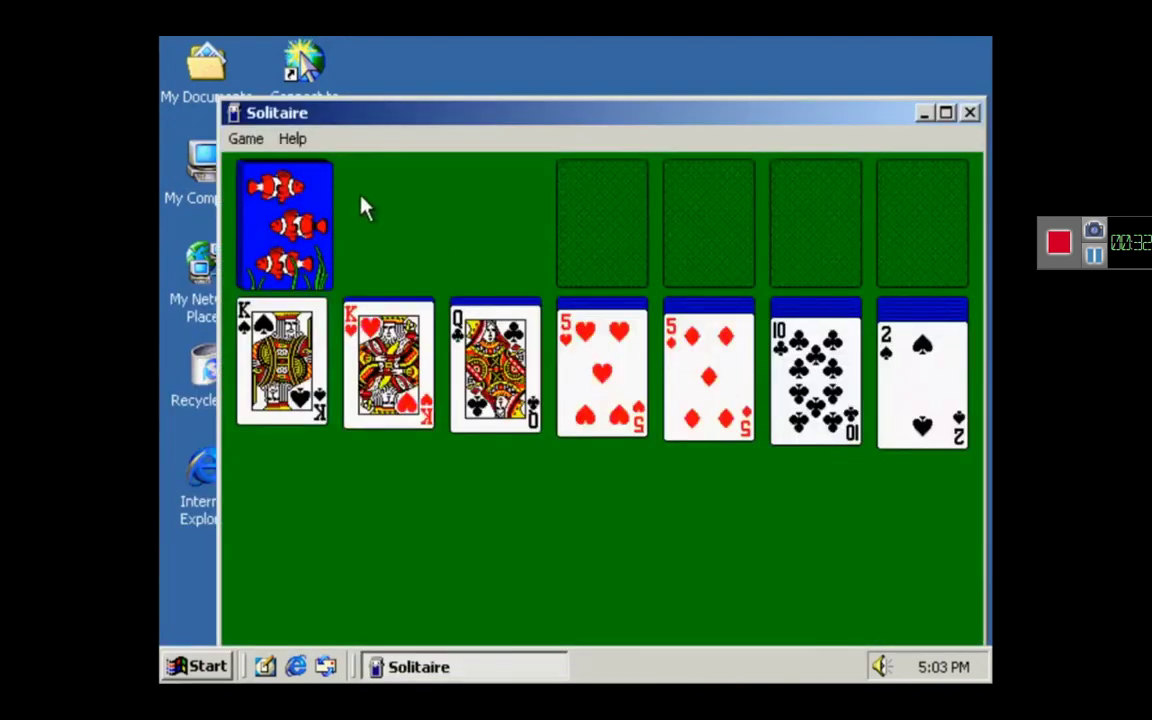
View Solitaire's version information, dismiss it and close the game
click(290, 140)
click(343, 243)
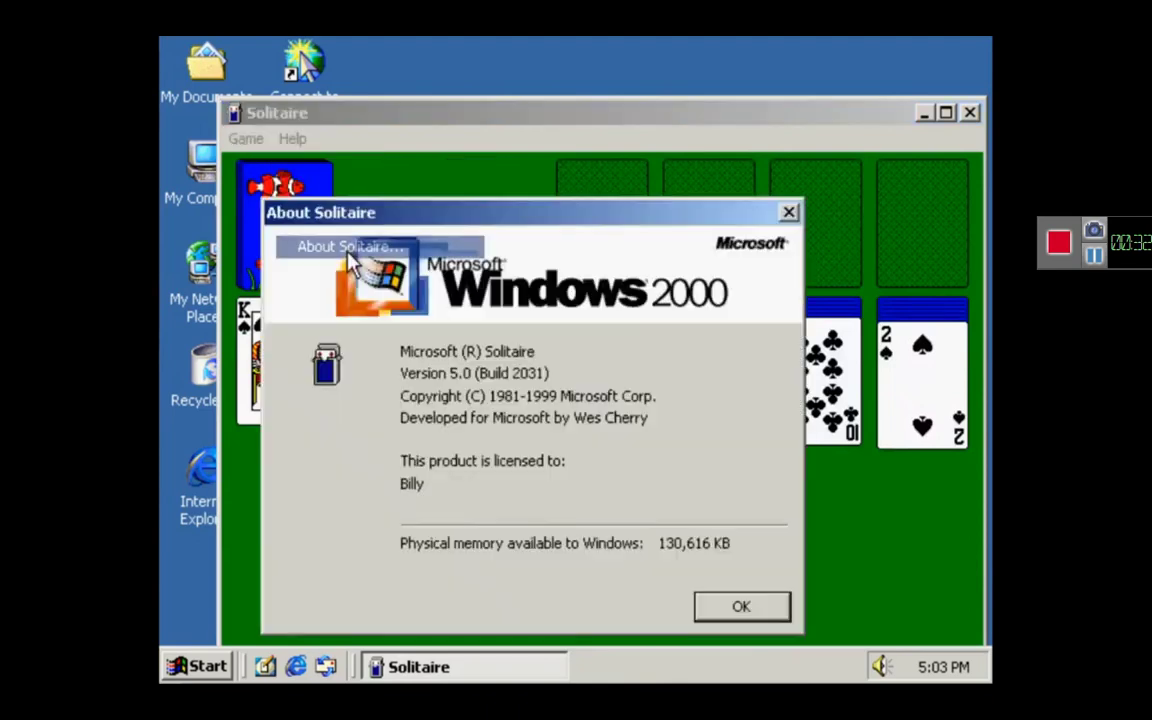
click(746, 614)
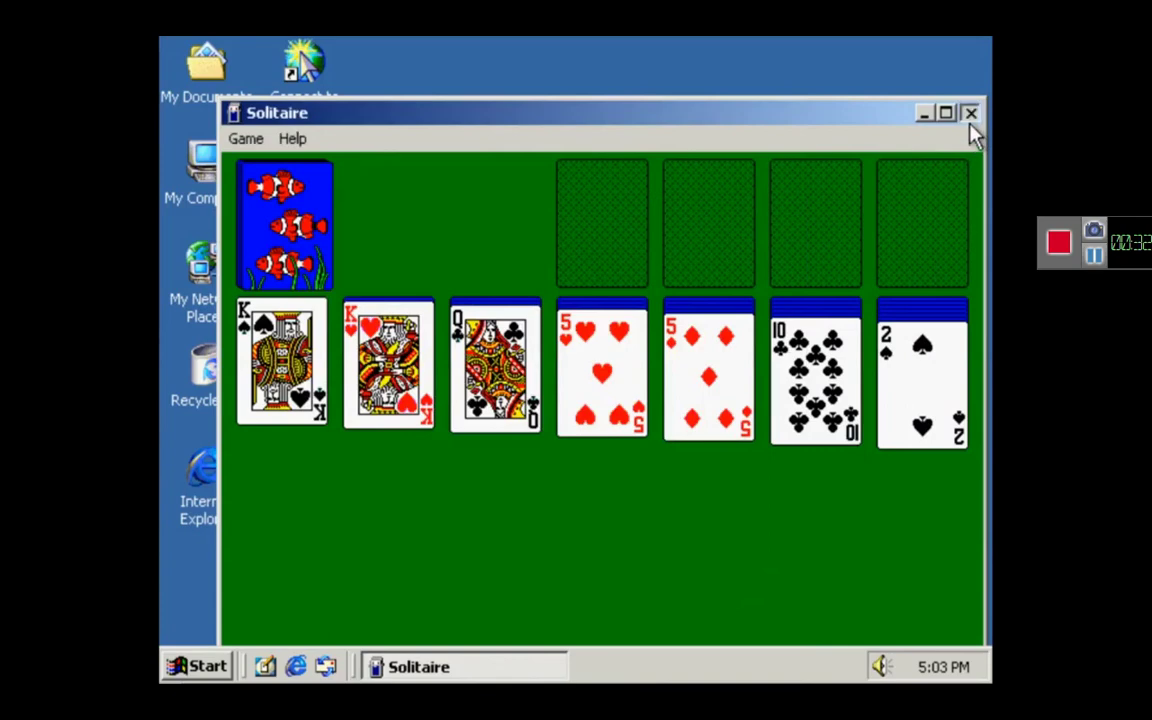
click(970, 114)
Open the Microsoft Script Debugger Readme from the accessories, skim the release notes to the end and close them
click(222, 664)
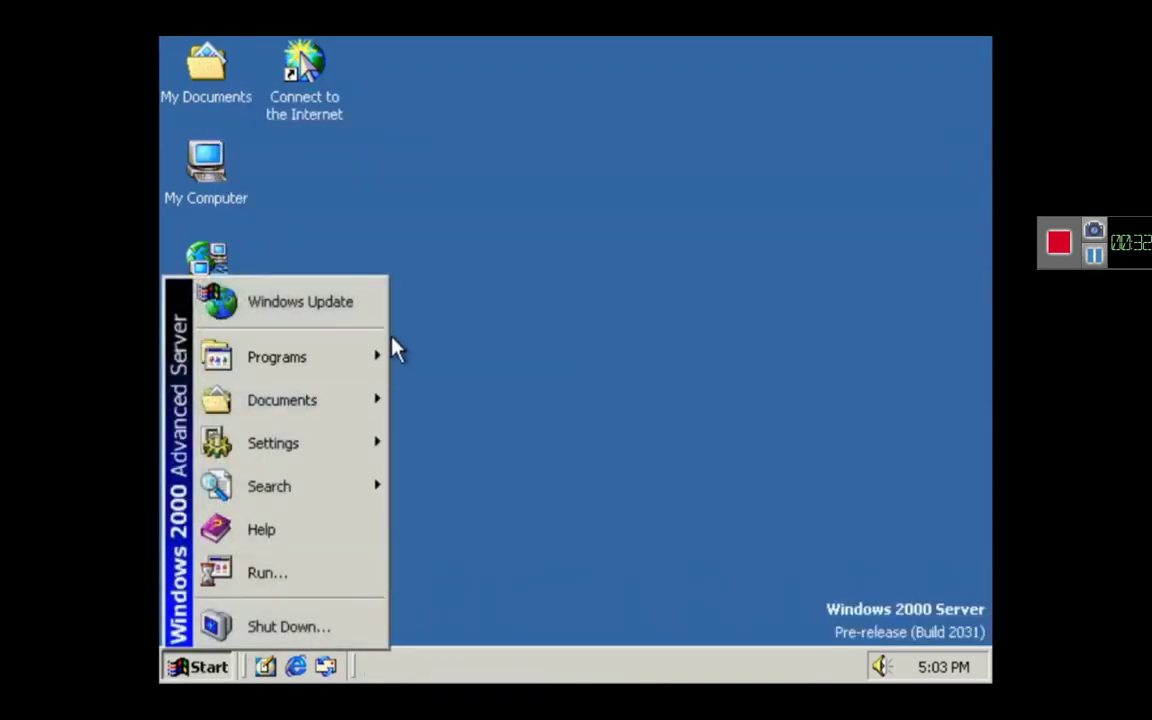
mouse_move(378, 352)
mouse_move(530, 350)
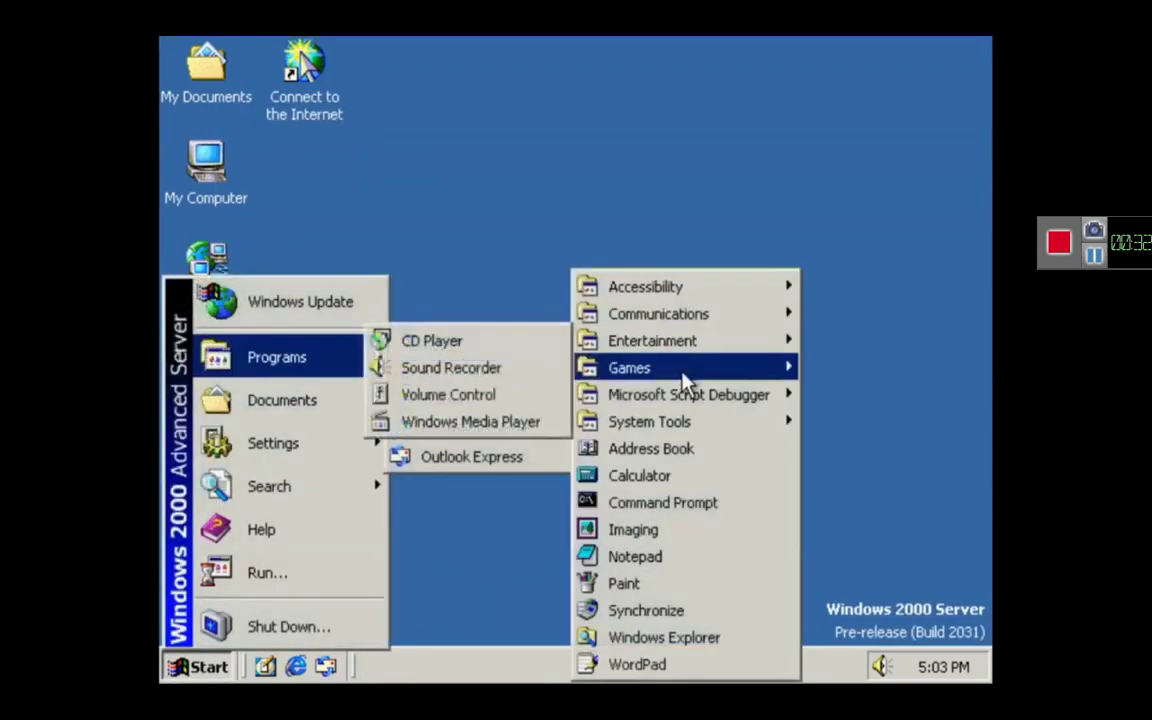
mouse_move(694, 399)
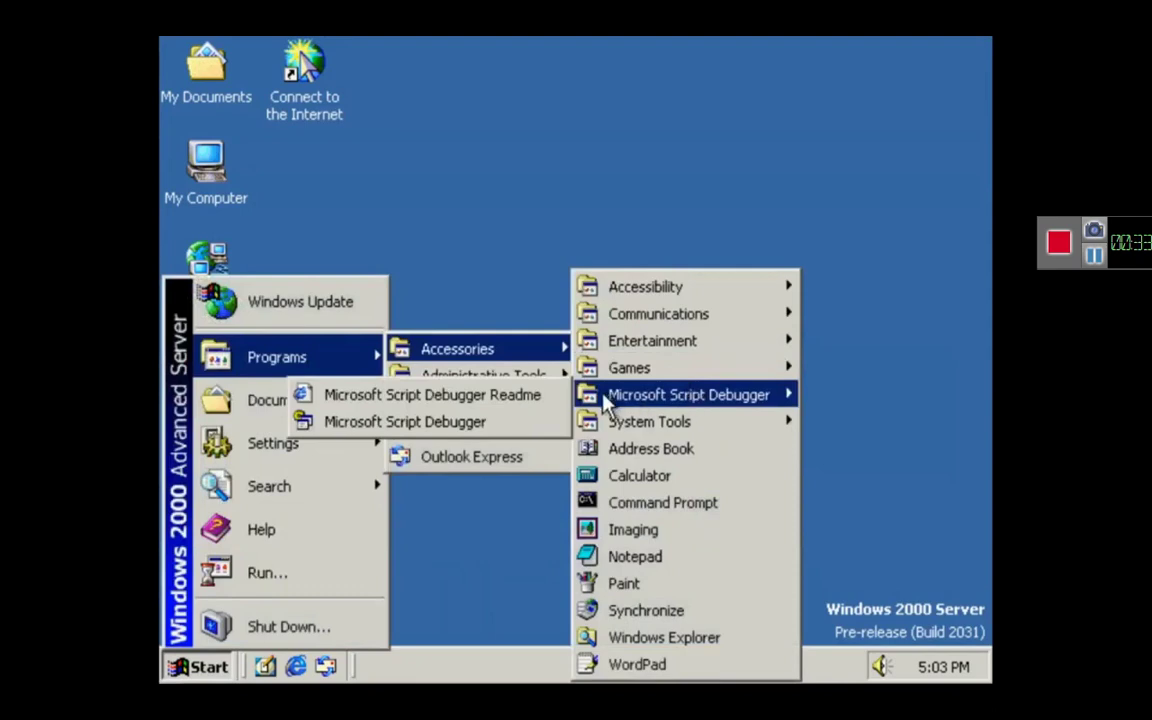
click(537, 394)
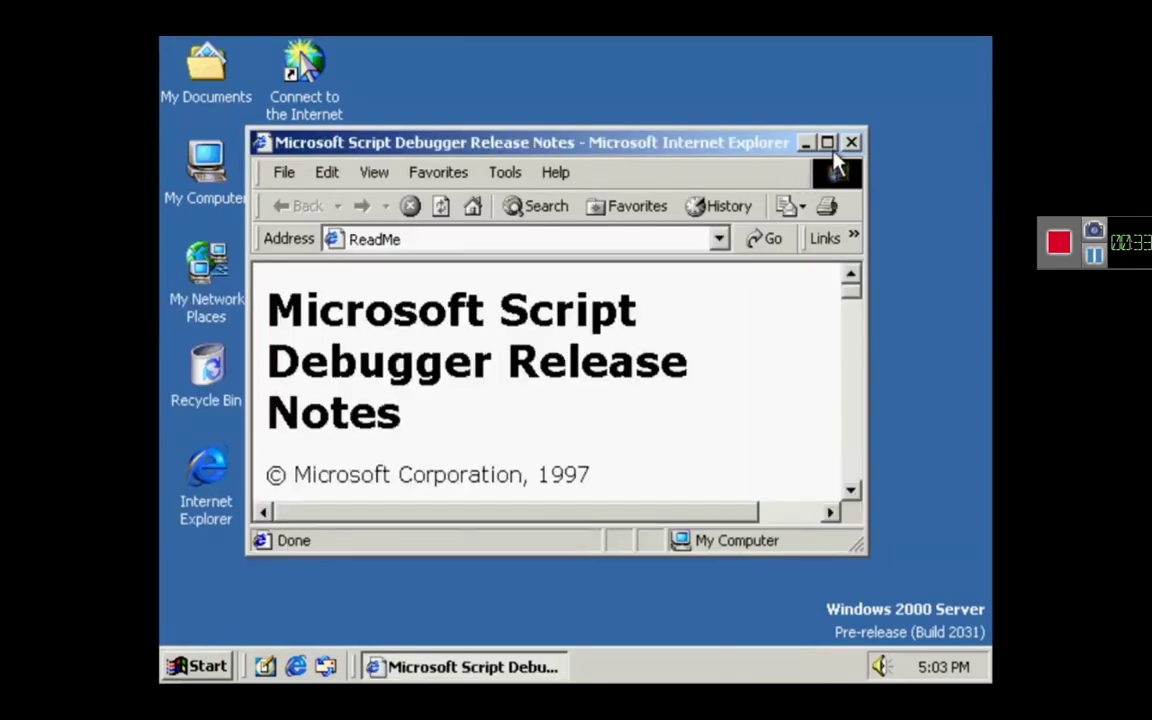
drag(857, 294, 869, 485)
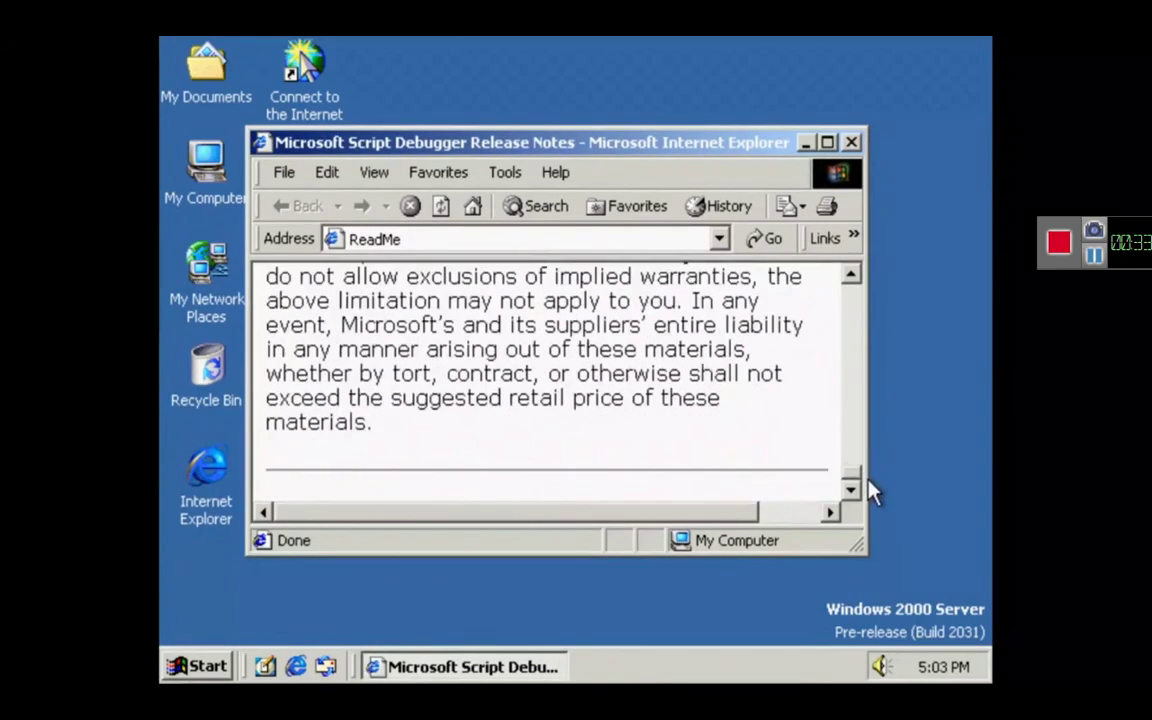
click(851, 143)
Open Microsoft Script Debugger from its accessories group, view its empty main window and close it
click(203, 665)
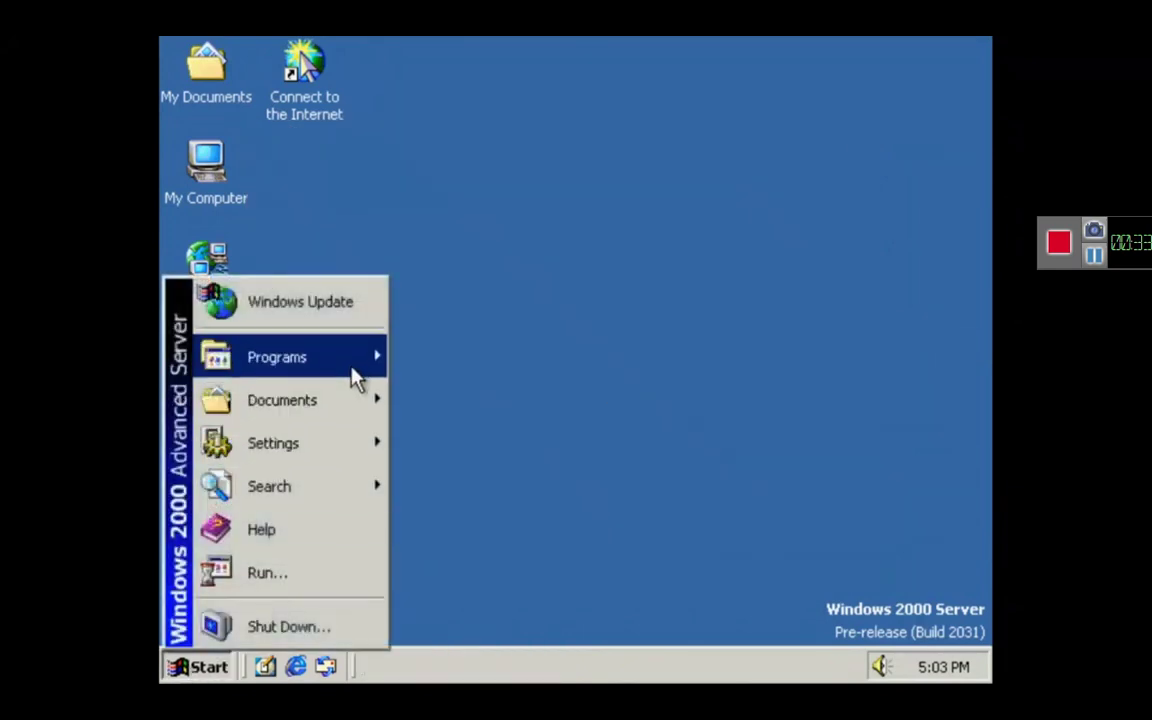
mouse_move(352, 375)
mouse_move(530, 360)
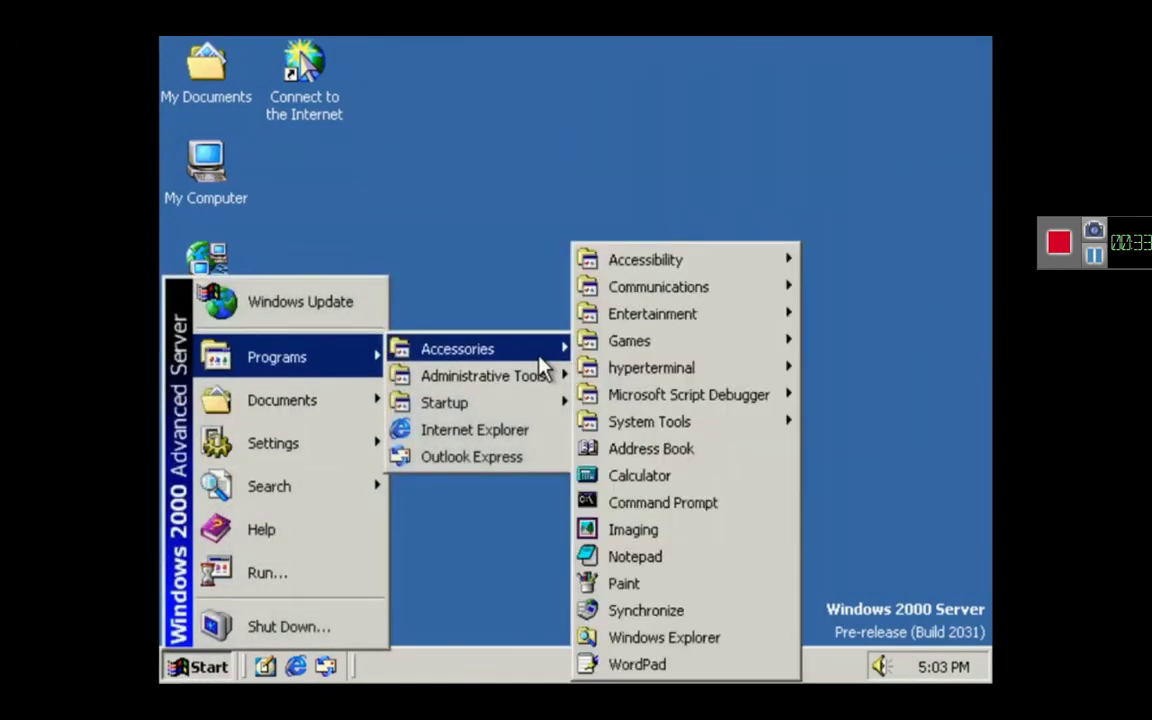
mouse_move(650, 397)
click(447, 424)
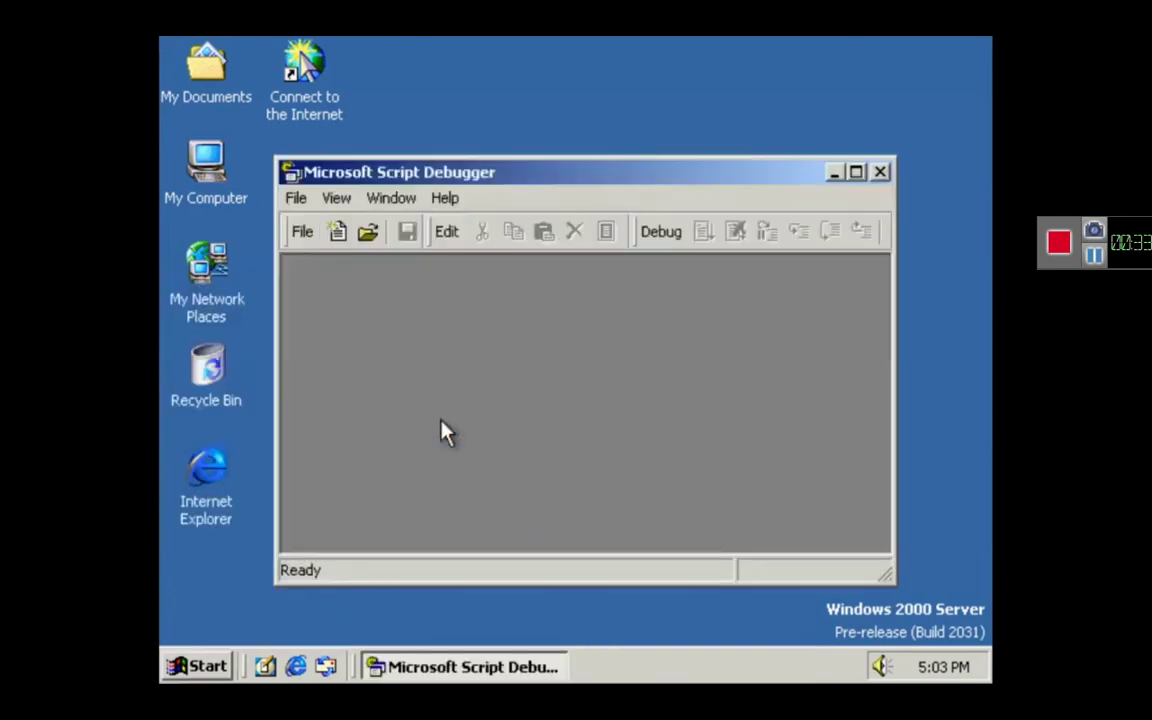
click(880, 173)
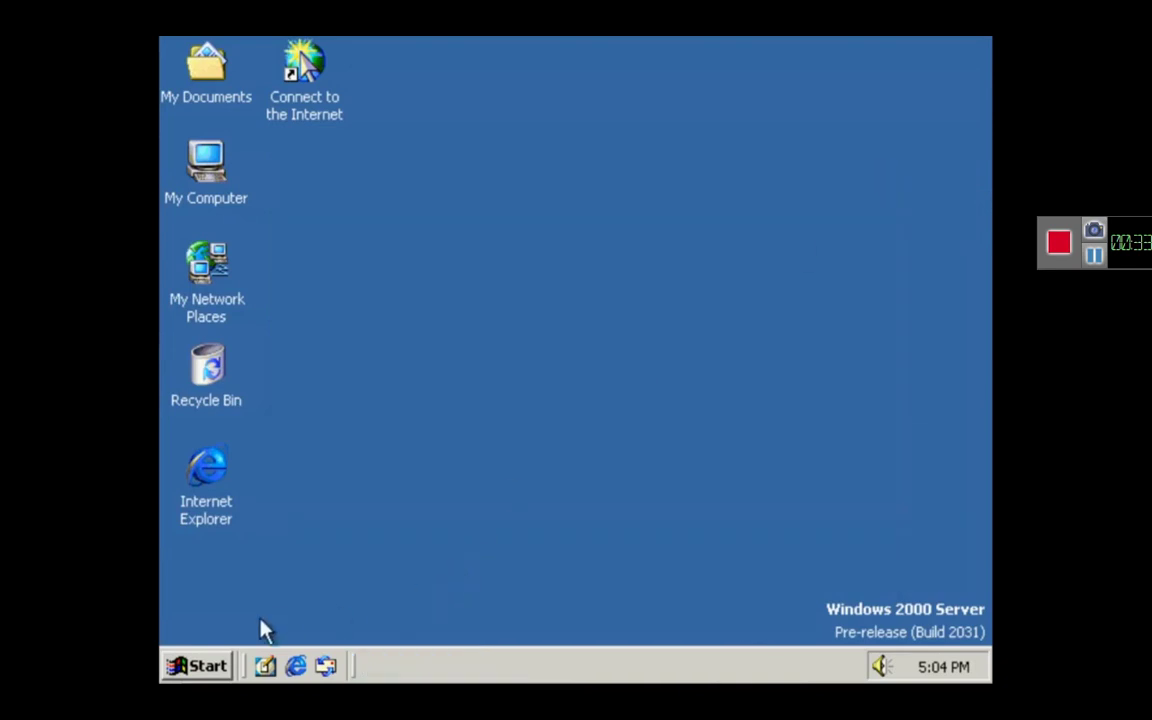
Open Backup from the System Tools accessories
click(197, 666)
mouse_move(380, 378)
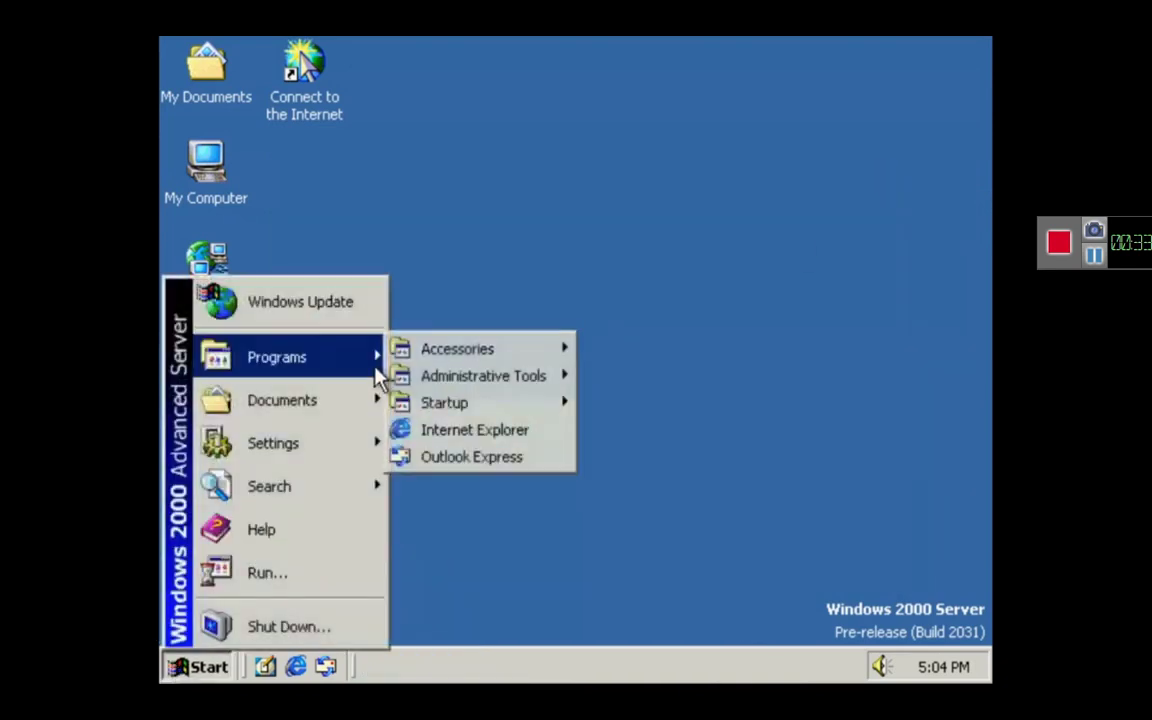
mouse_move(553, 355)
mouse_move(702, 424)
click(826, 425)
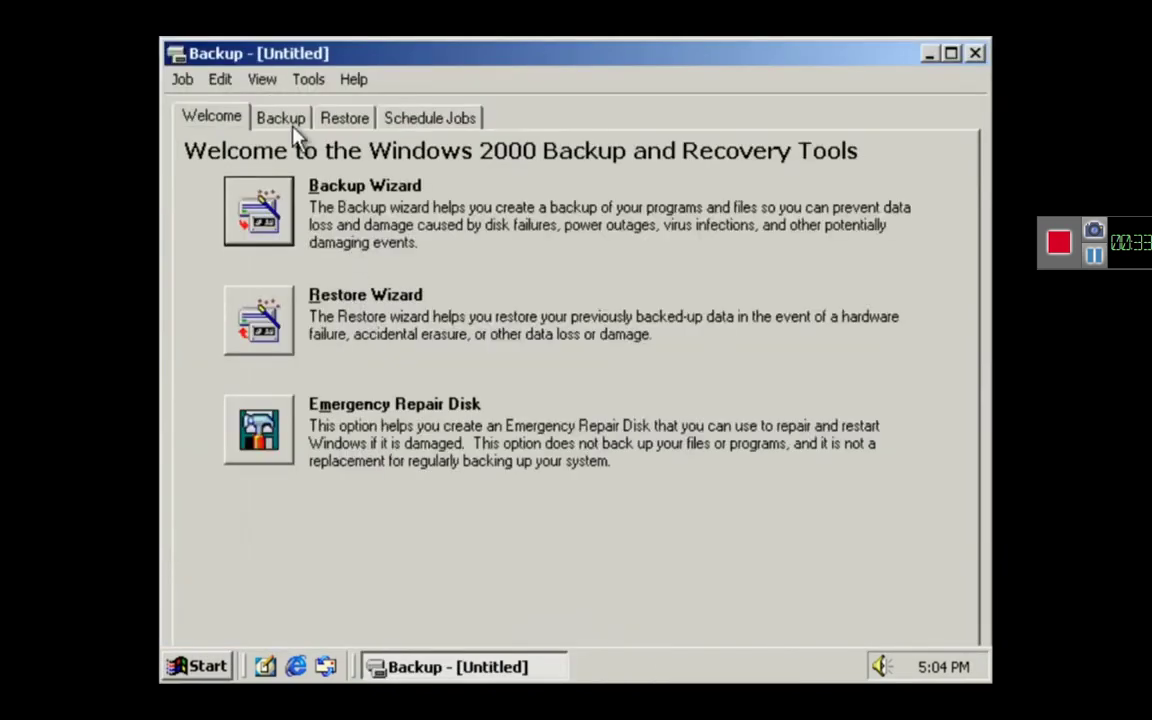
Look through Backup's file selection, restore and job schedule pages, and close the program
click(281, 120)
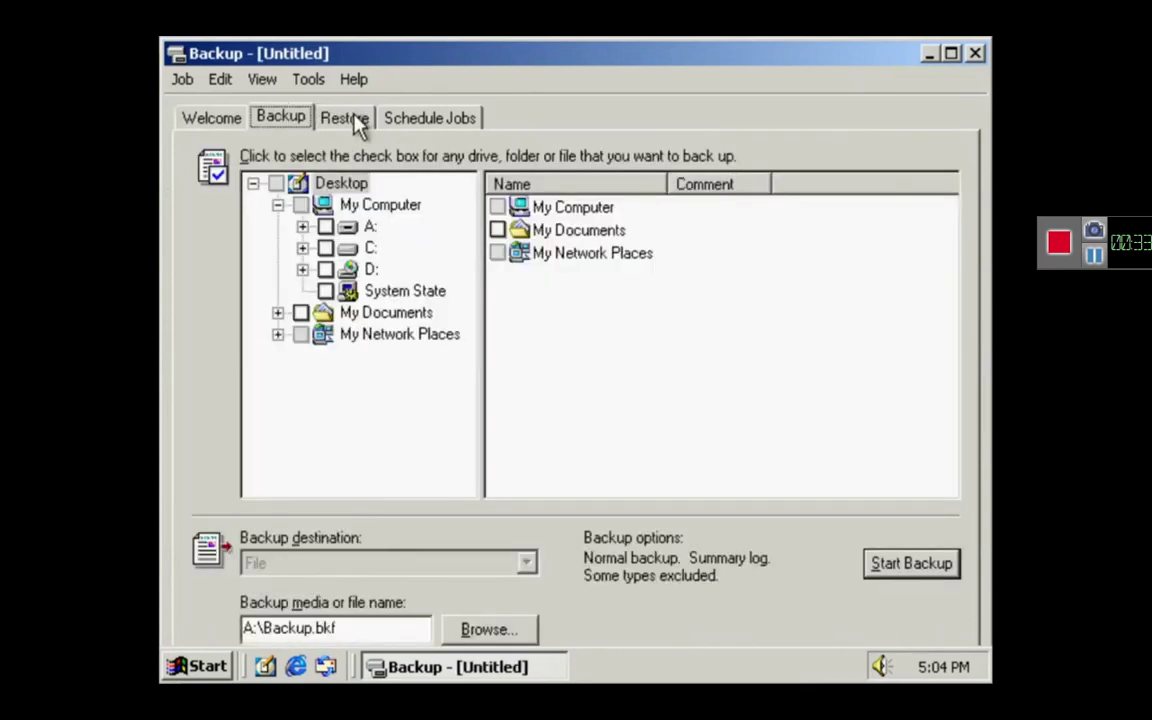
click(355, 119)
click(428, 119)
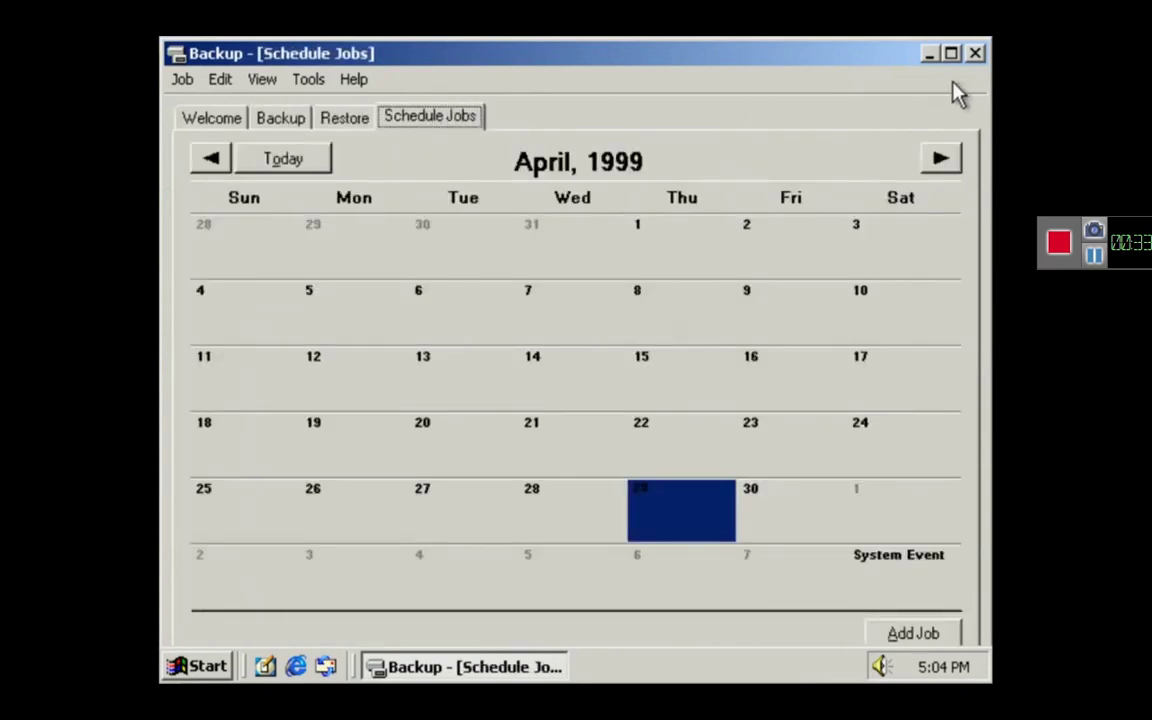
click(975, 54)
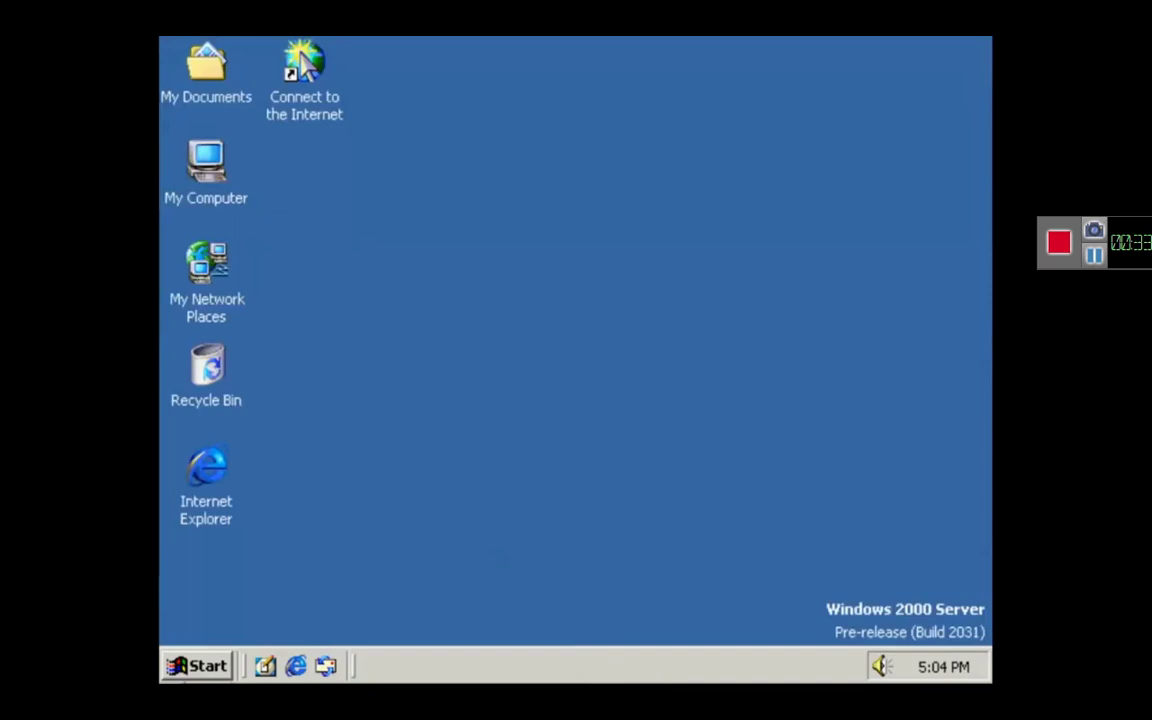
Open Character Map from the System Tools accessories, browse the Arial characters to the end and close it
click(197, 666)
mouse_move(378, 348)
mouse_move(487, 360)
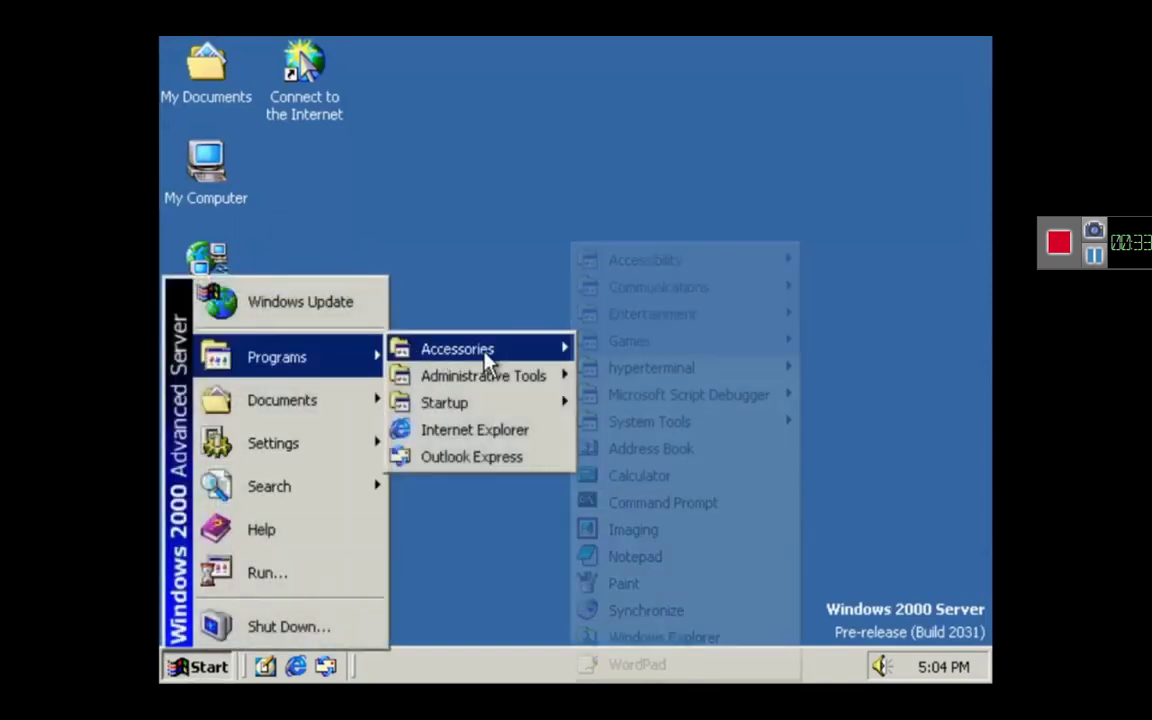
mouse_move(663, 428)
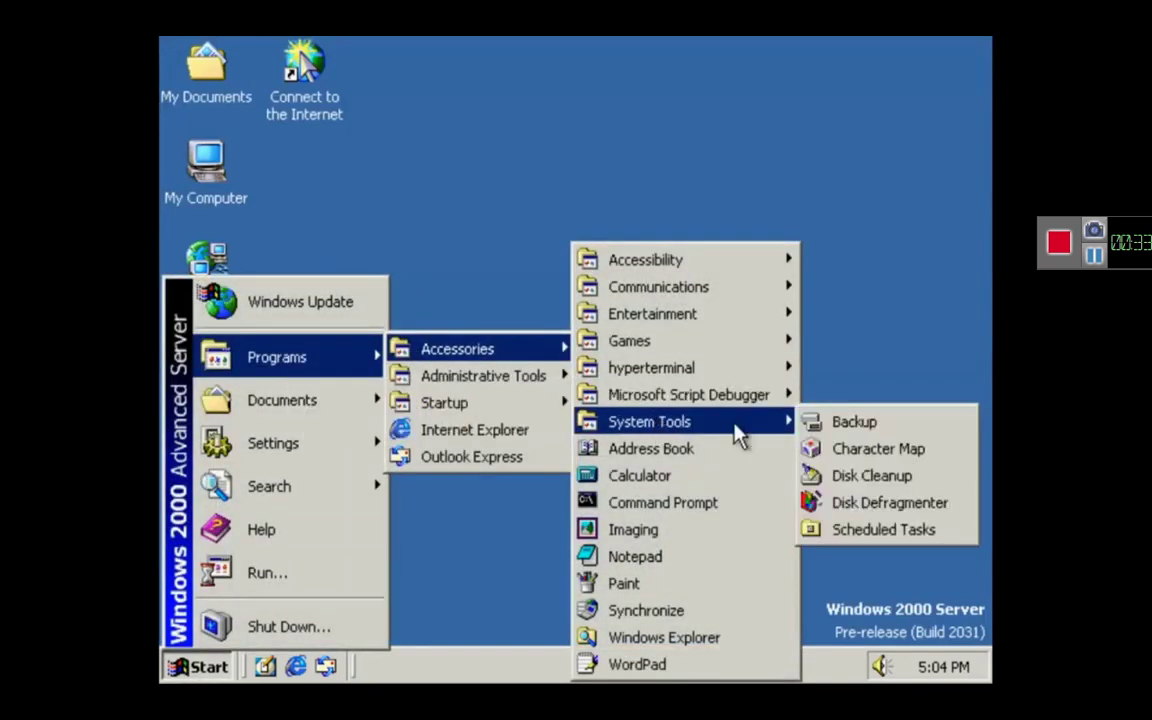
click(913, 452)
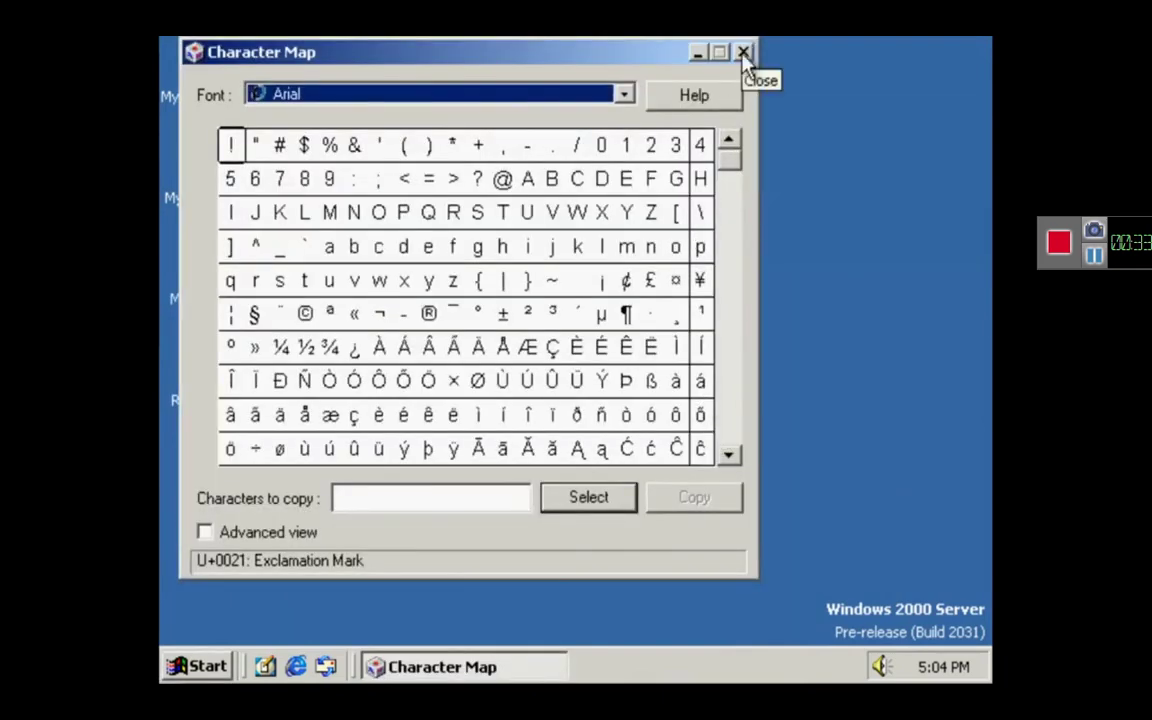
drag(741, 152, 731, 456)
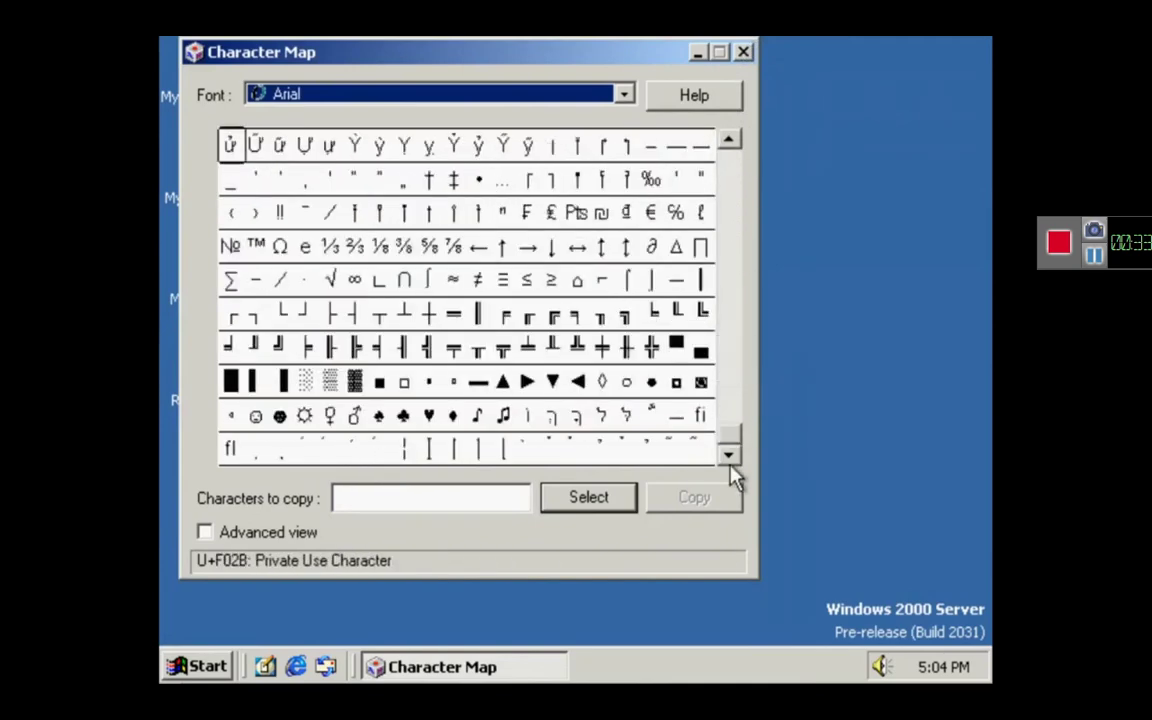
click(745, 53)
Open Disk Cleanup from the System Tools accessories for drive C:, view the files offered for deletion and cancel
click(228, 667)
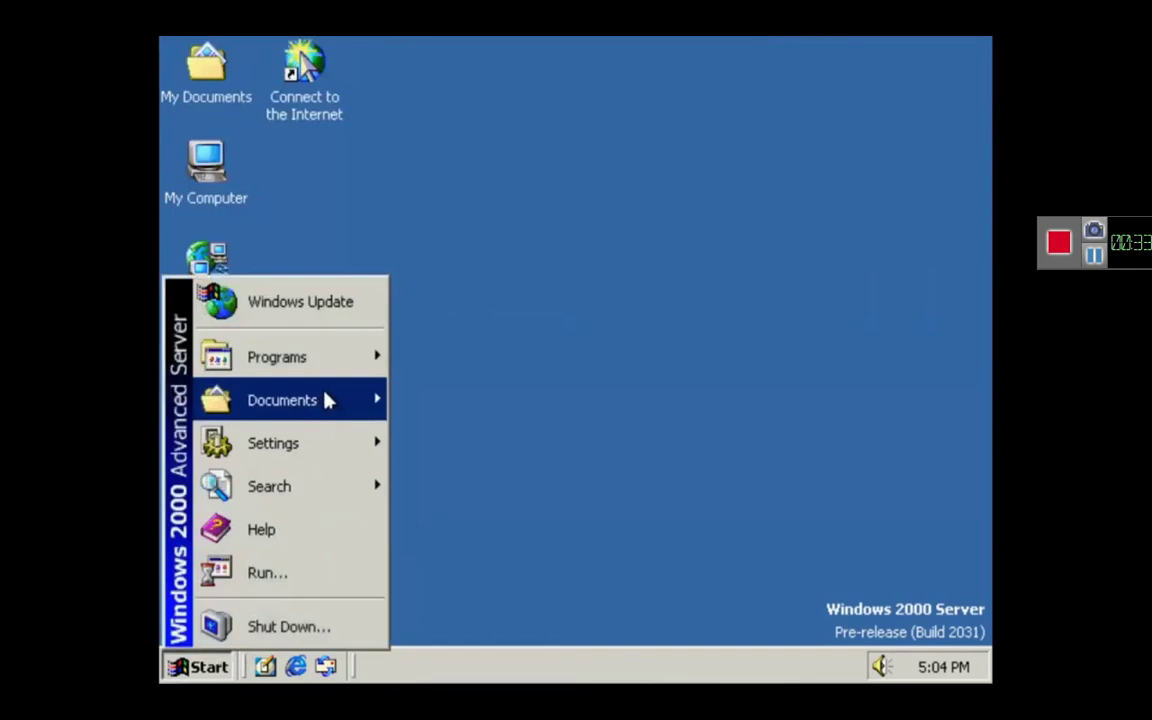
mouse_move(334, 362)
mouse_move(472, 362)
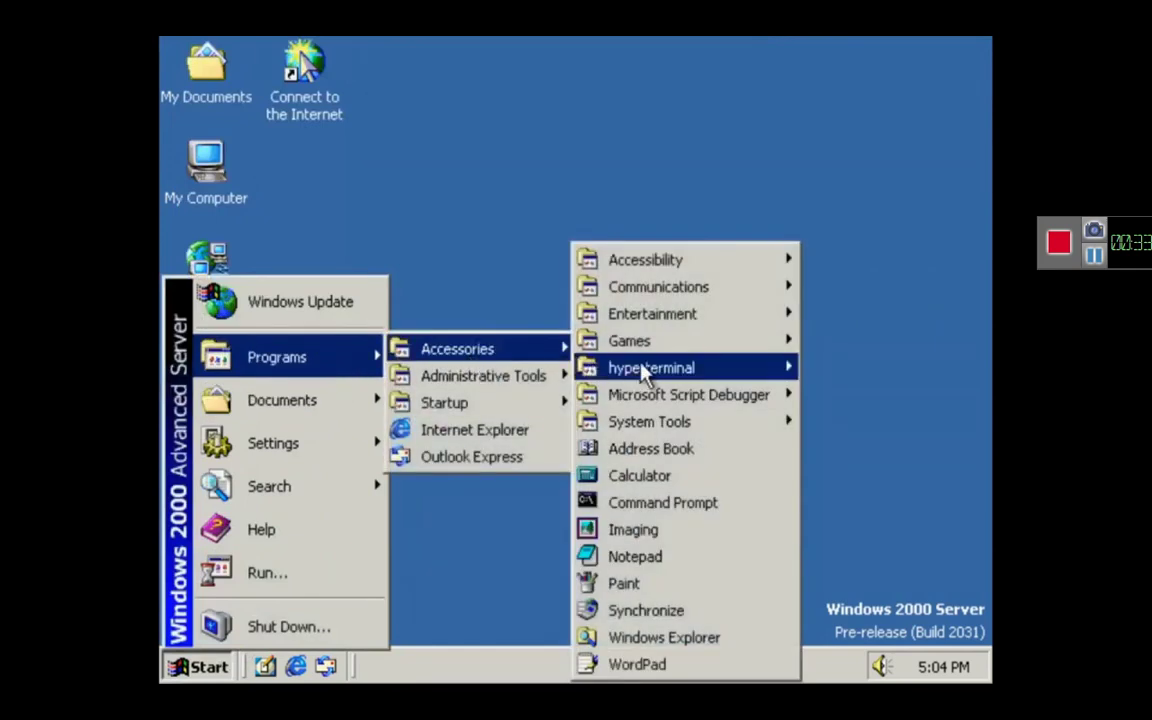
mouse_move(655, 424)
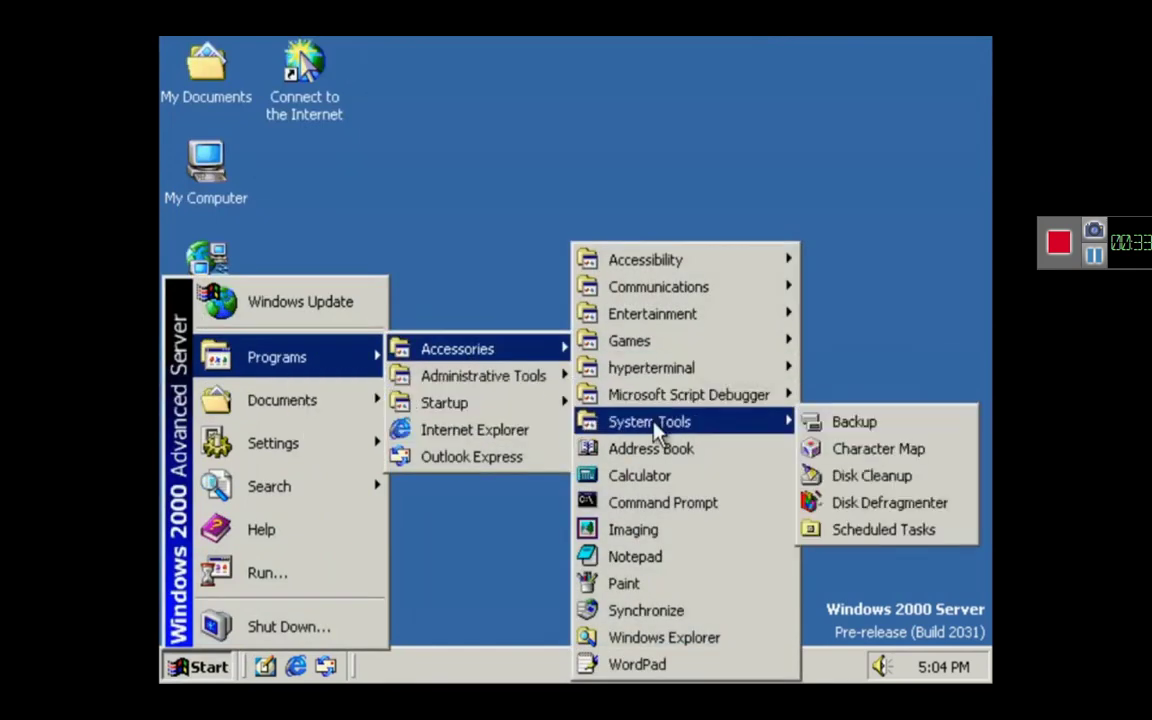
click(873, 478)
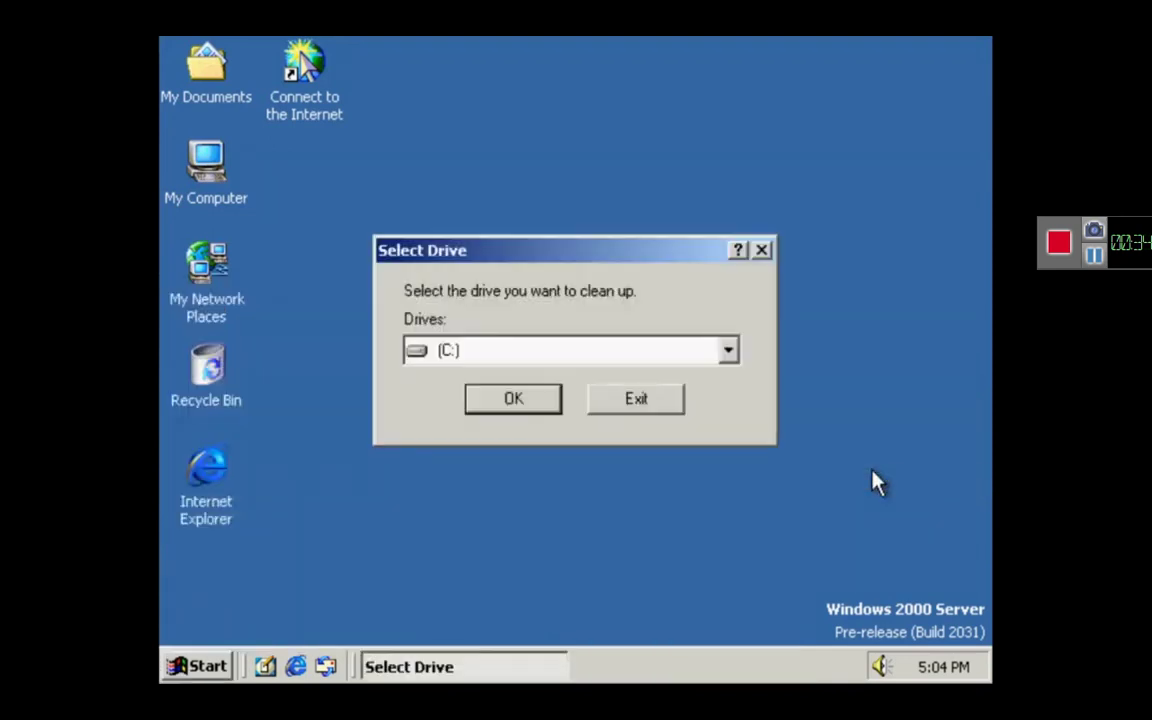
click(501, 401)
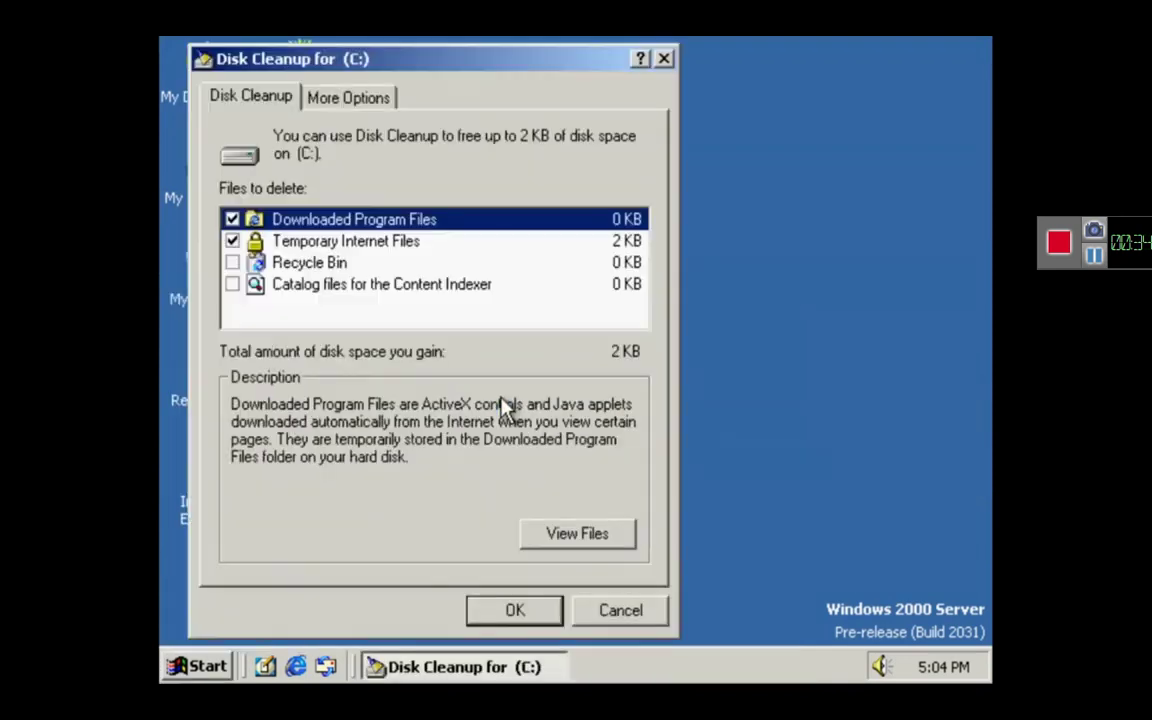
click(621, 611)
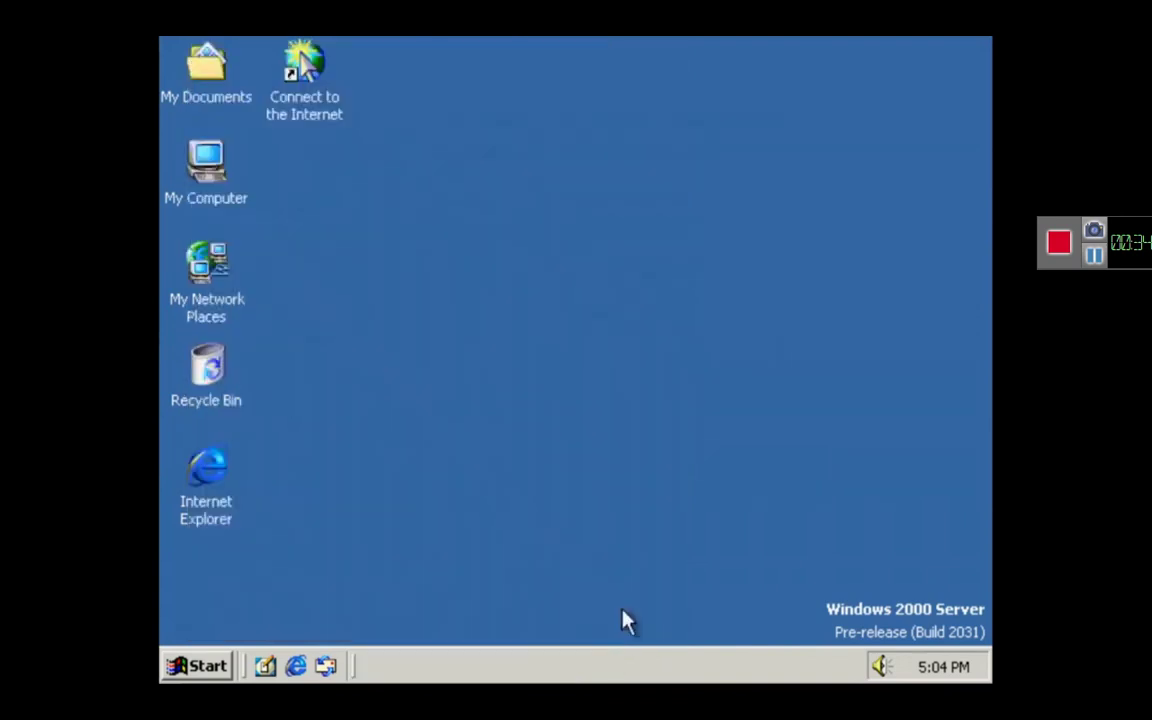
Open Disk Defragmenter from the System Tools accessories, view its volume list and displays, and close it
click(221, 664)
mouse_move(300, 365)
mouse_move(500, 352)
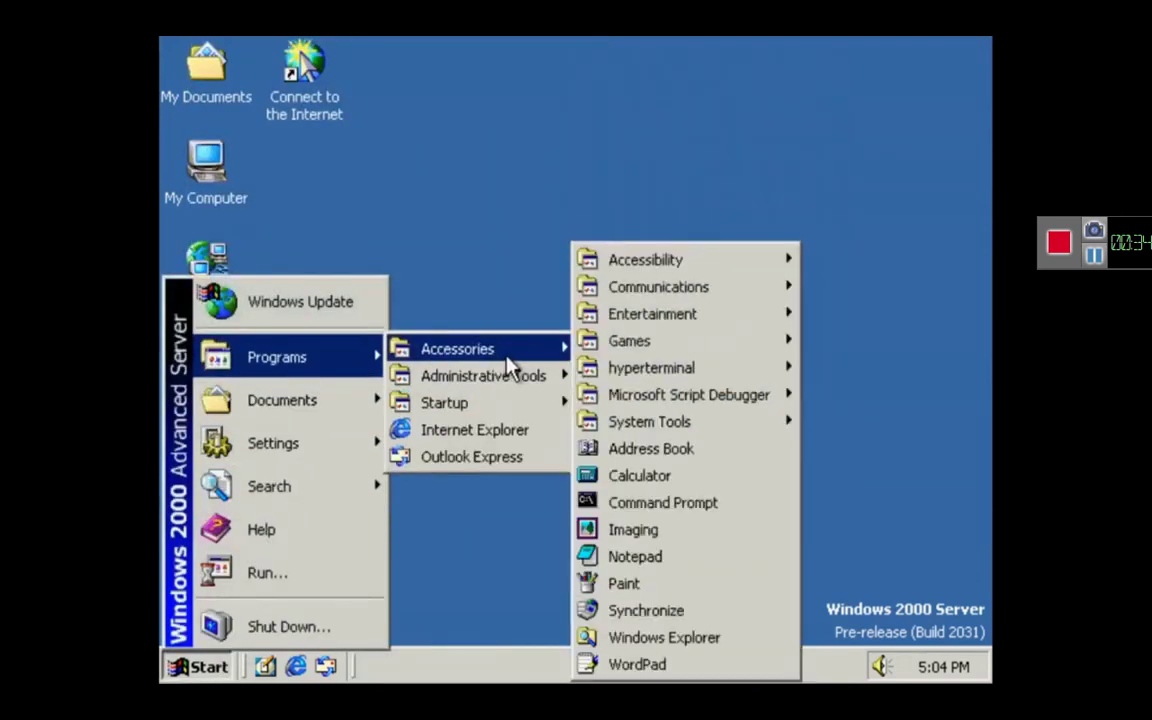
mouse_move(687, 424)
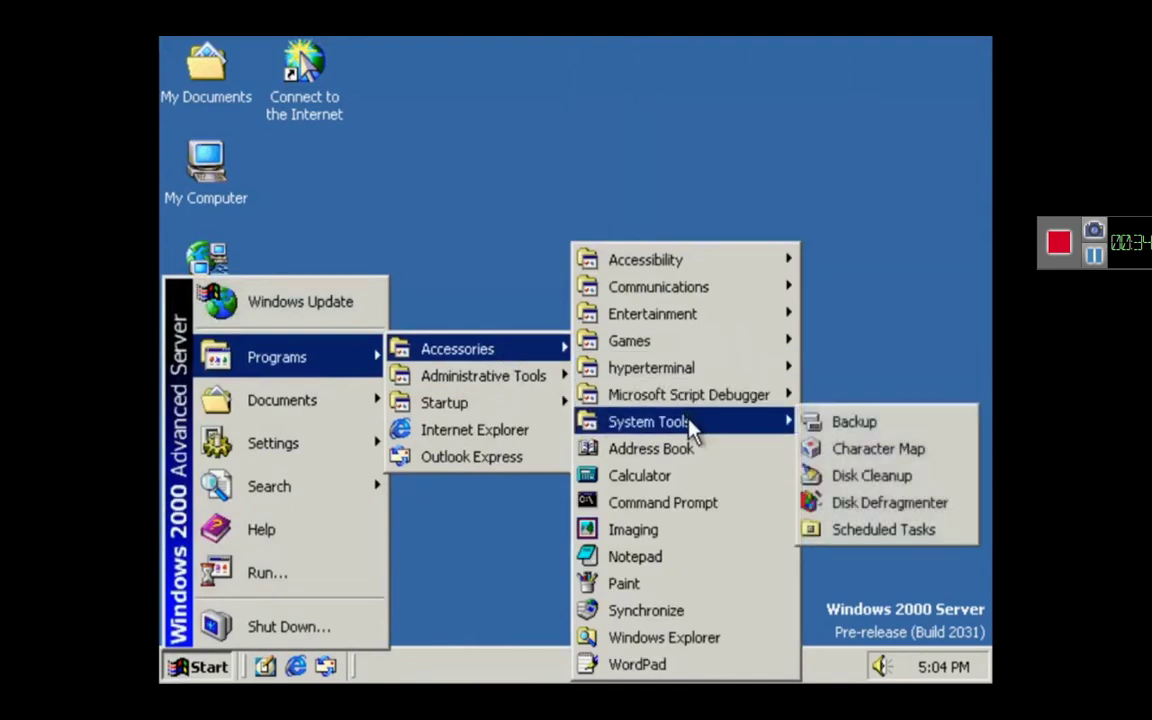
click(869, 504)
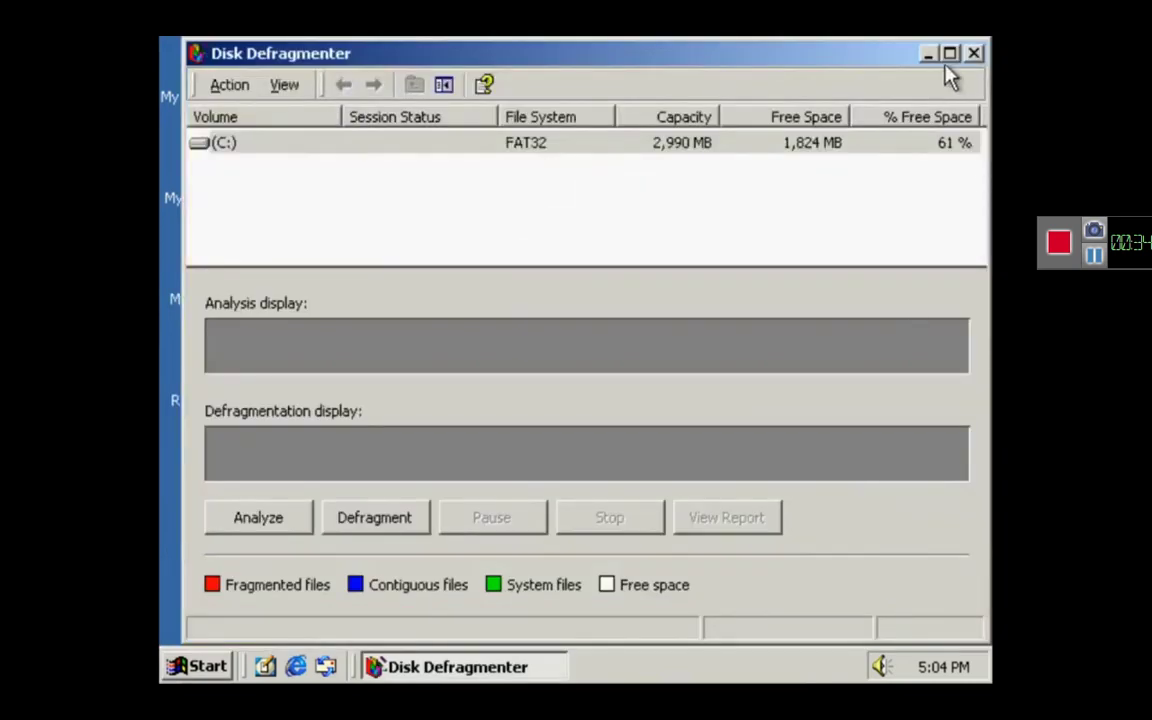
click(973, 54)
Open Address Book from the accessories, view the main identity's contacts window and close it
click(208, 676)
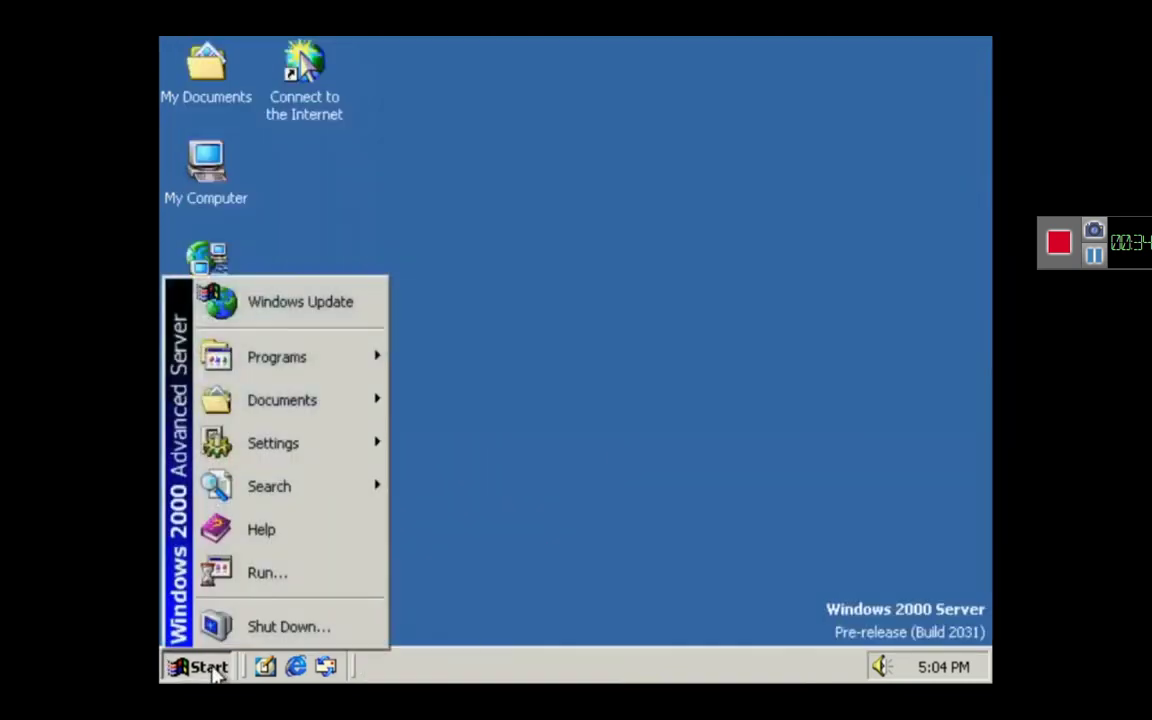
mouse_move(350, 367)
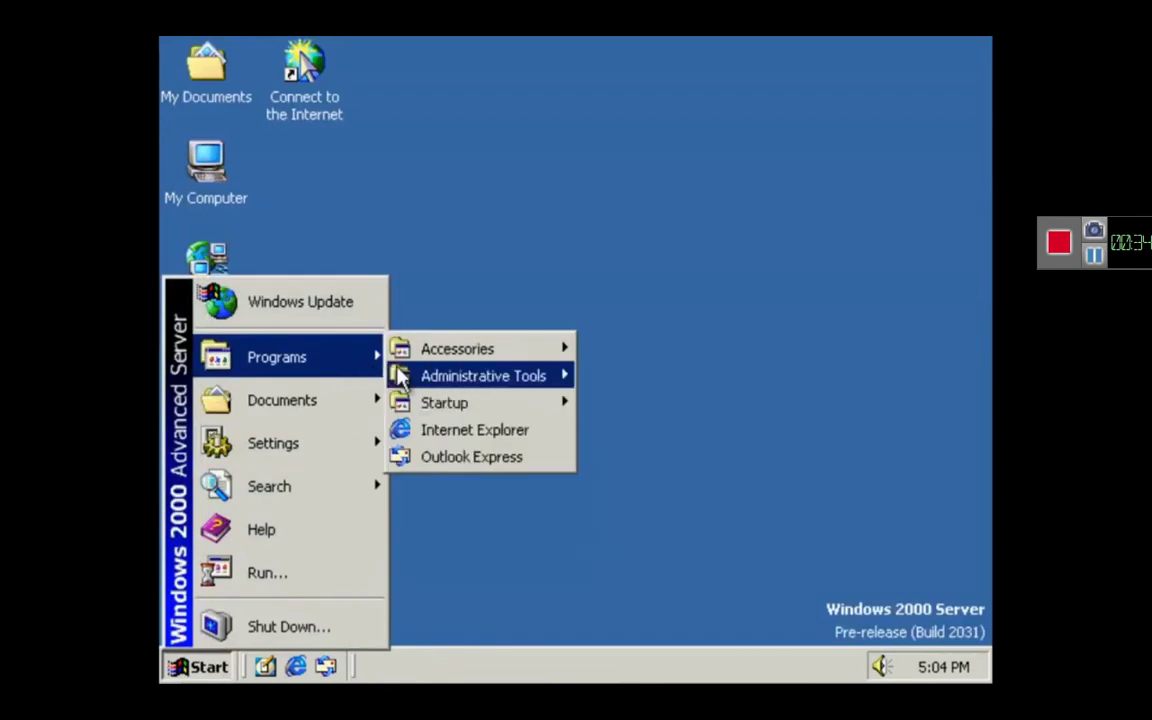
mouse_move(530, 348)
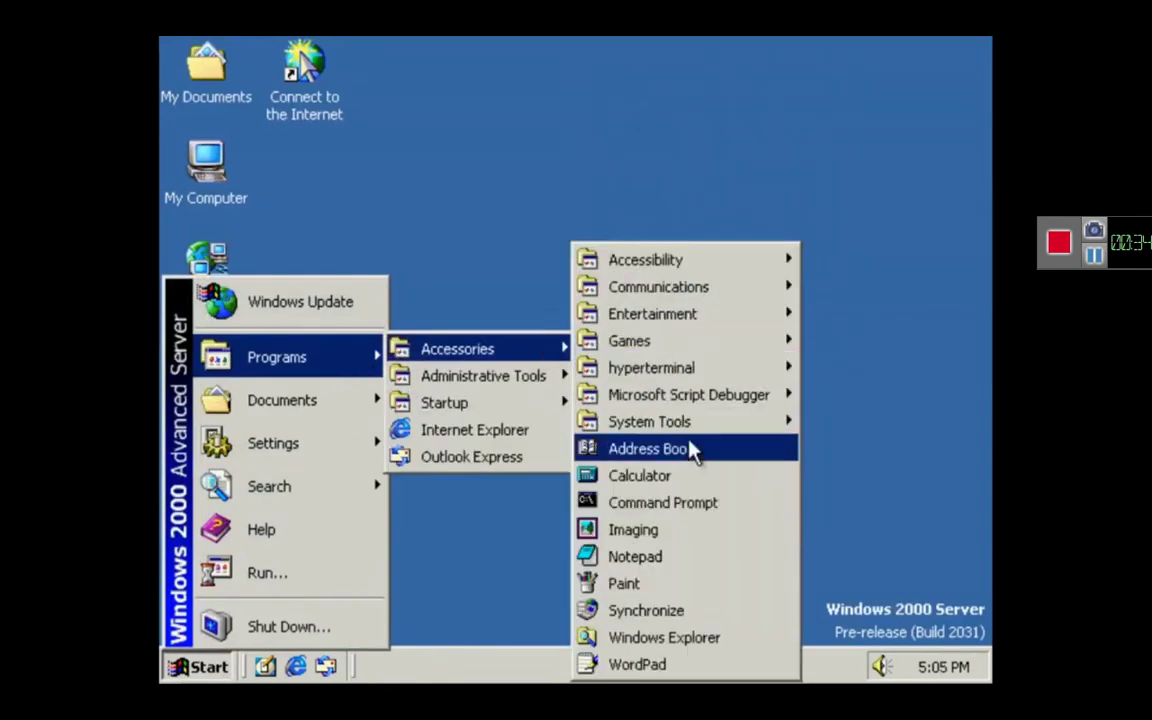
mouse_move(708, 425)
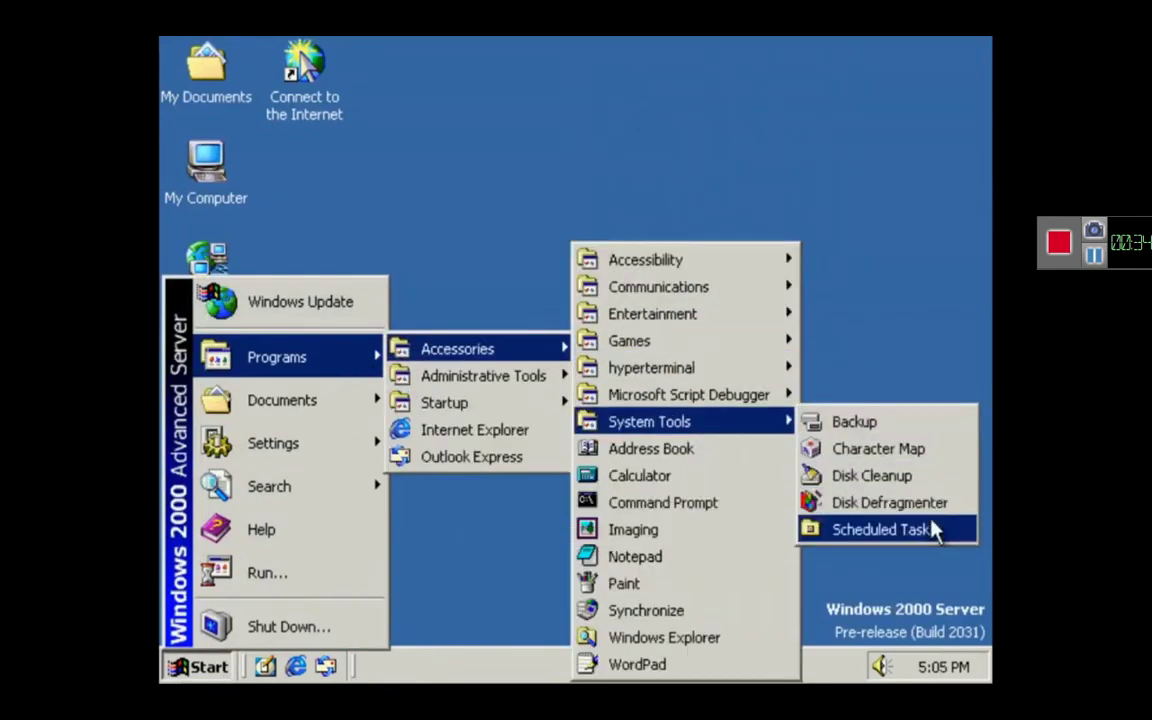
click(724, 455)
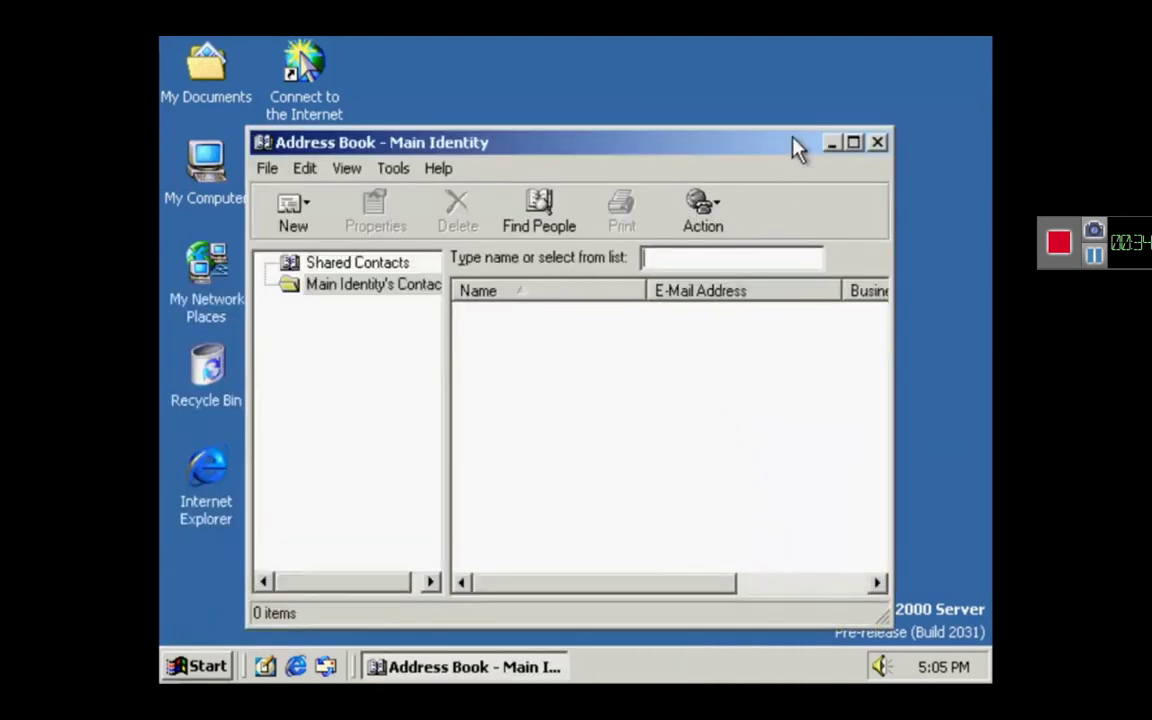
click(876, 143)
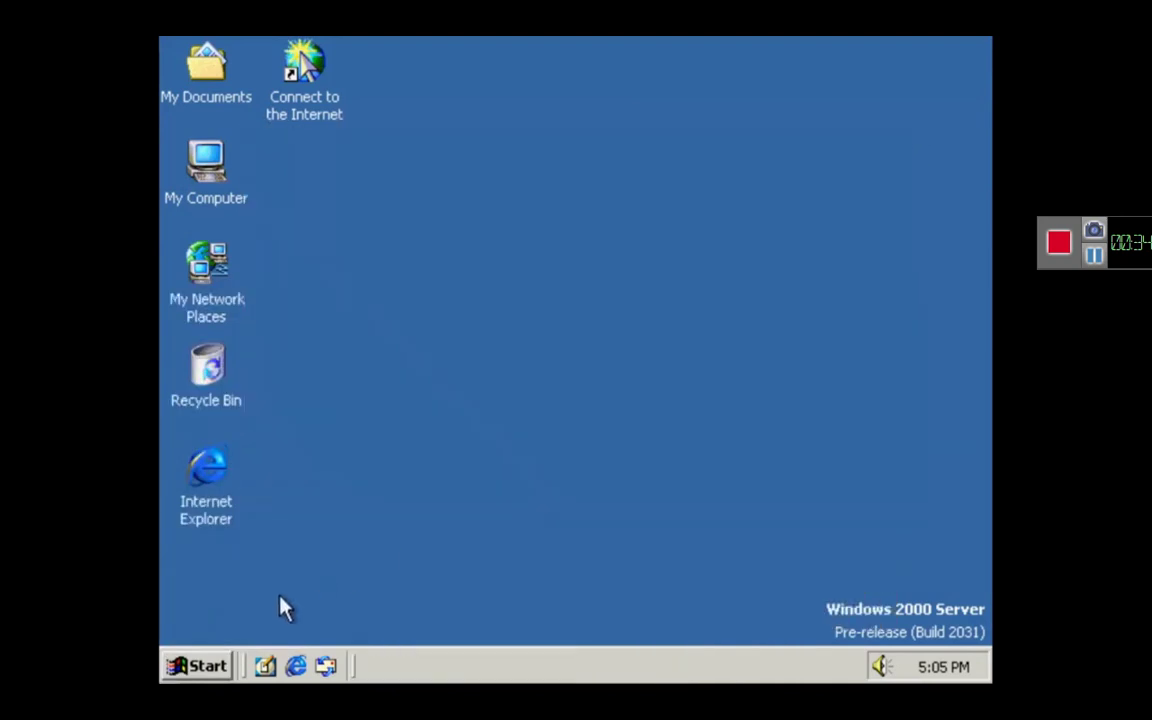
Open Calculator from the accessories, view its standard layout and close it
click(185, 670)
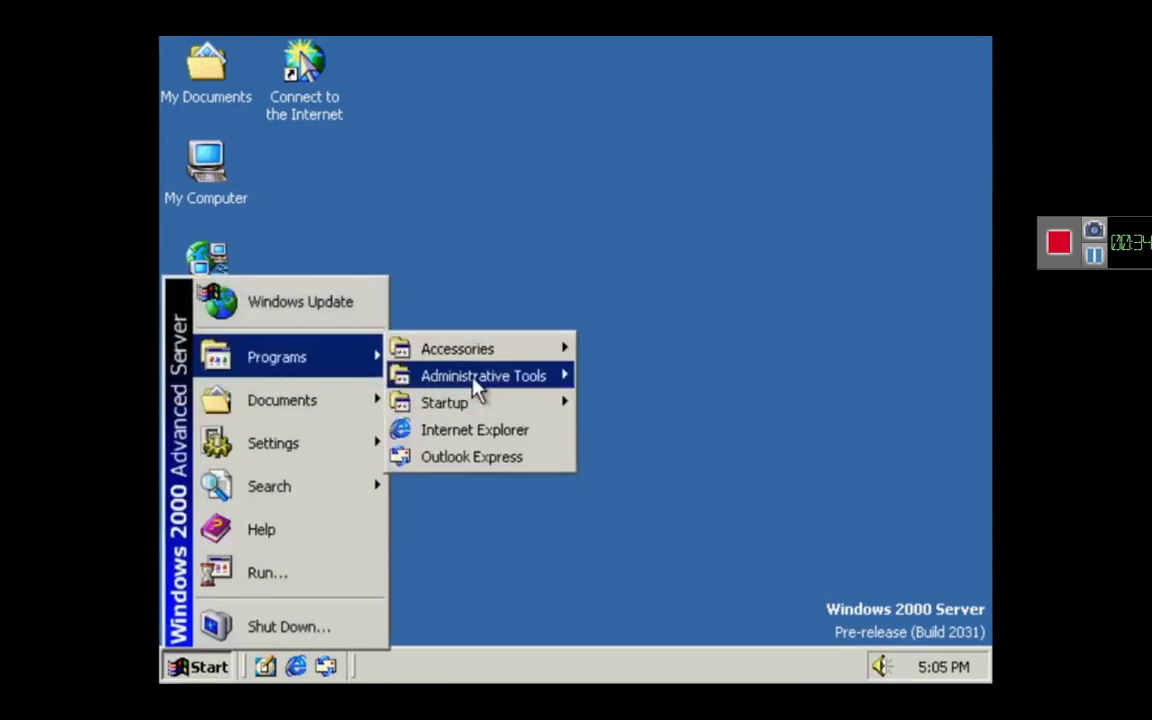
mouse_move(545, 352)
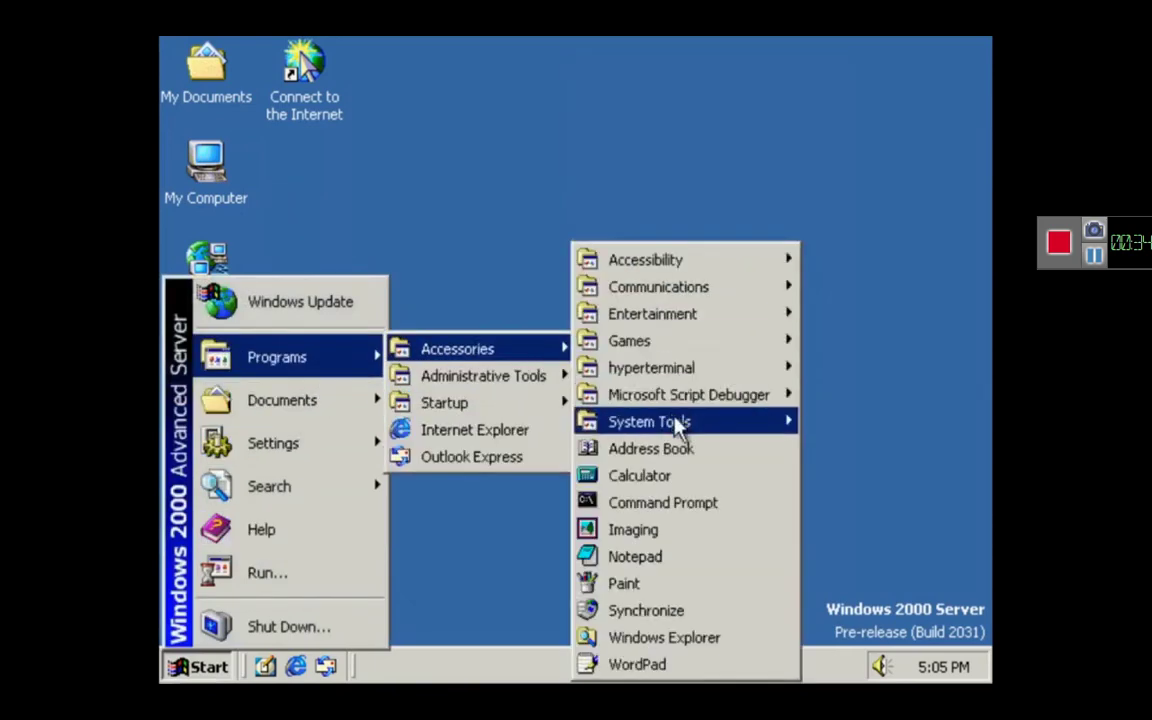
click(672, 478)
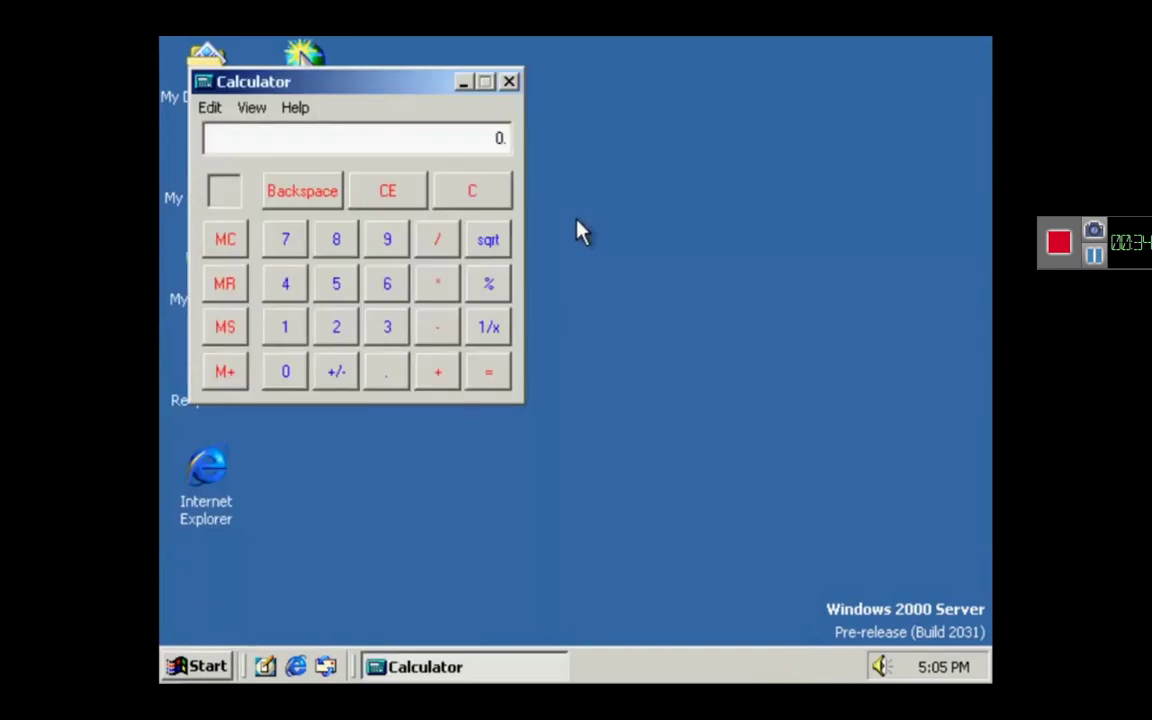
click(509, 82)
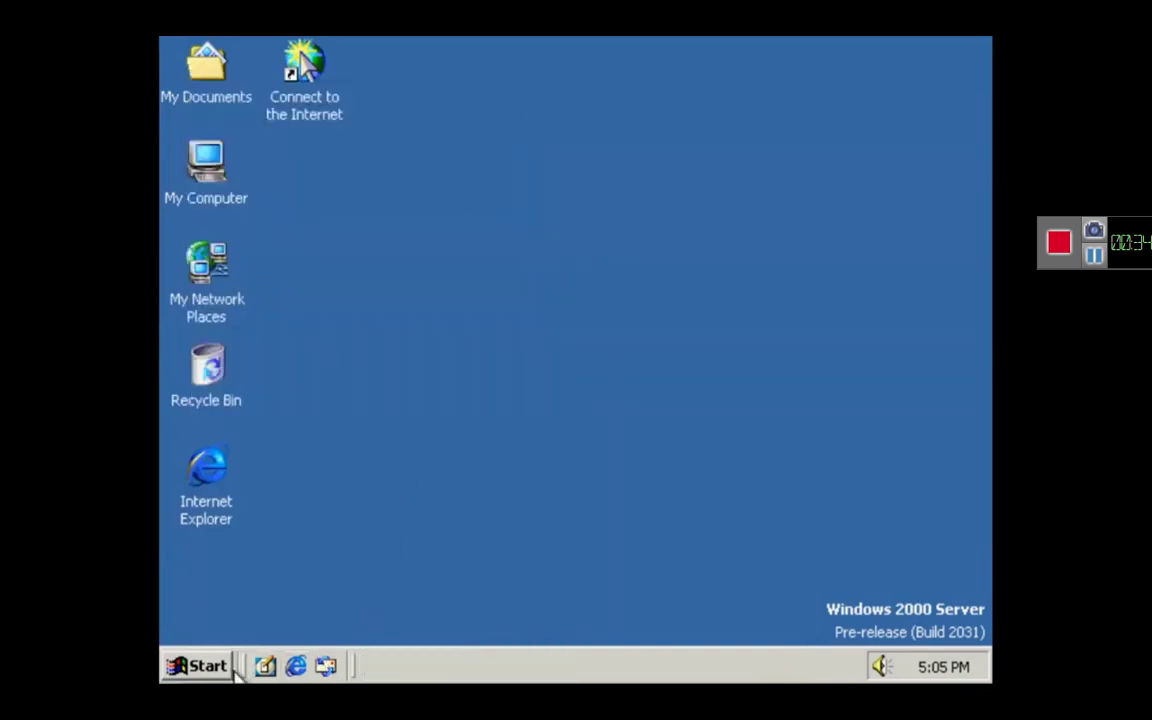
Open Command Prompt from the accessories, move its window further into view and close it
click(195, 666)
mouse_move(365, 360)
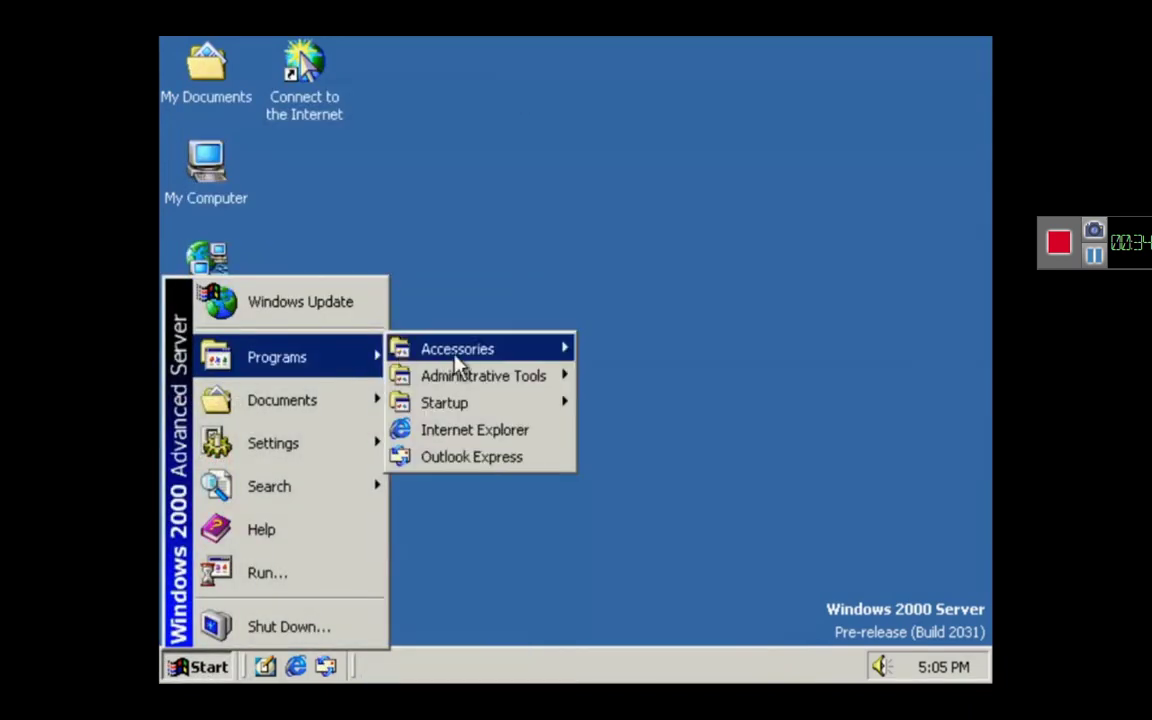
mouse_move(461, 362)
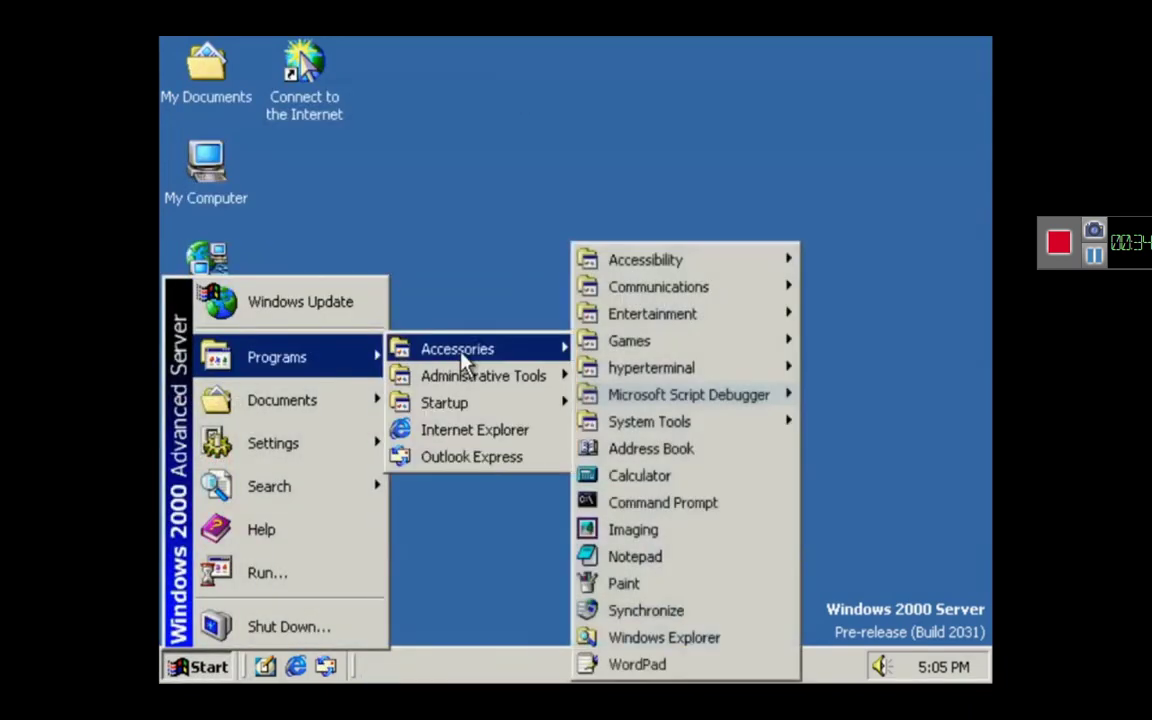
click(715, 504)
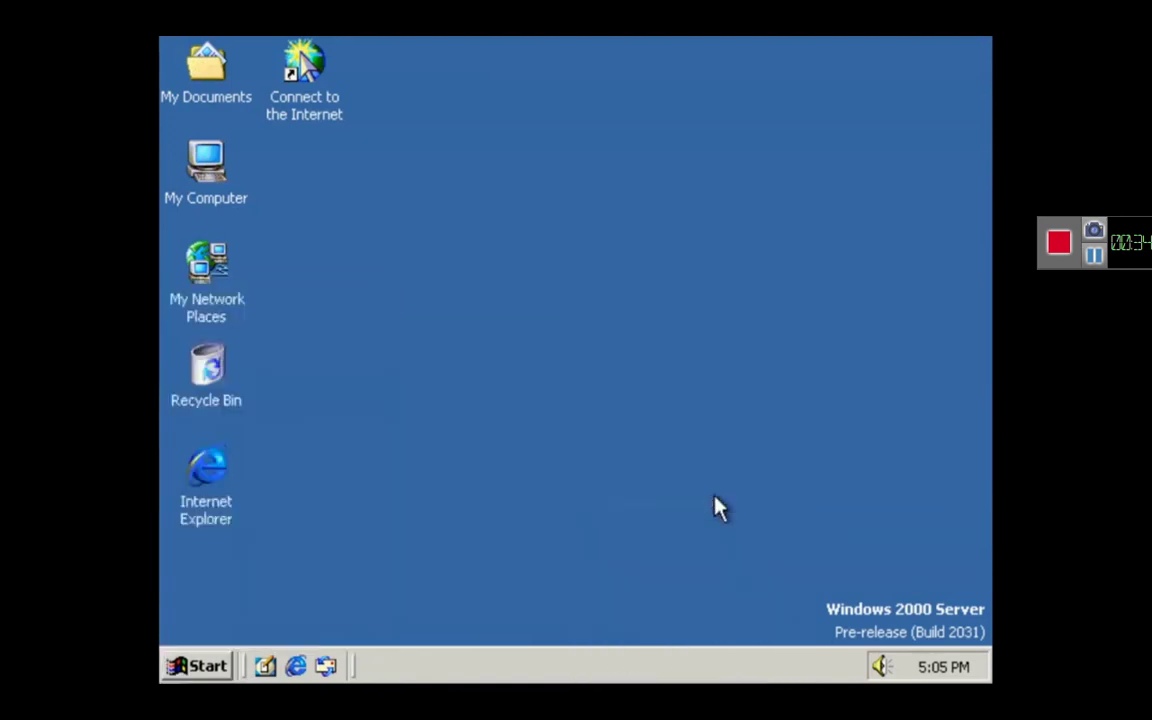
drag(876, 116, 698, 123)
click(811, 120)
Open Imaging from the accessories, shift its window slightly to view it and close the program
click(205, 665)
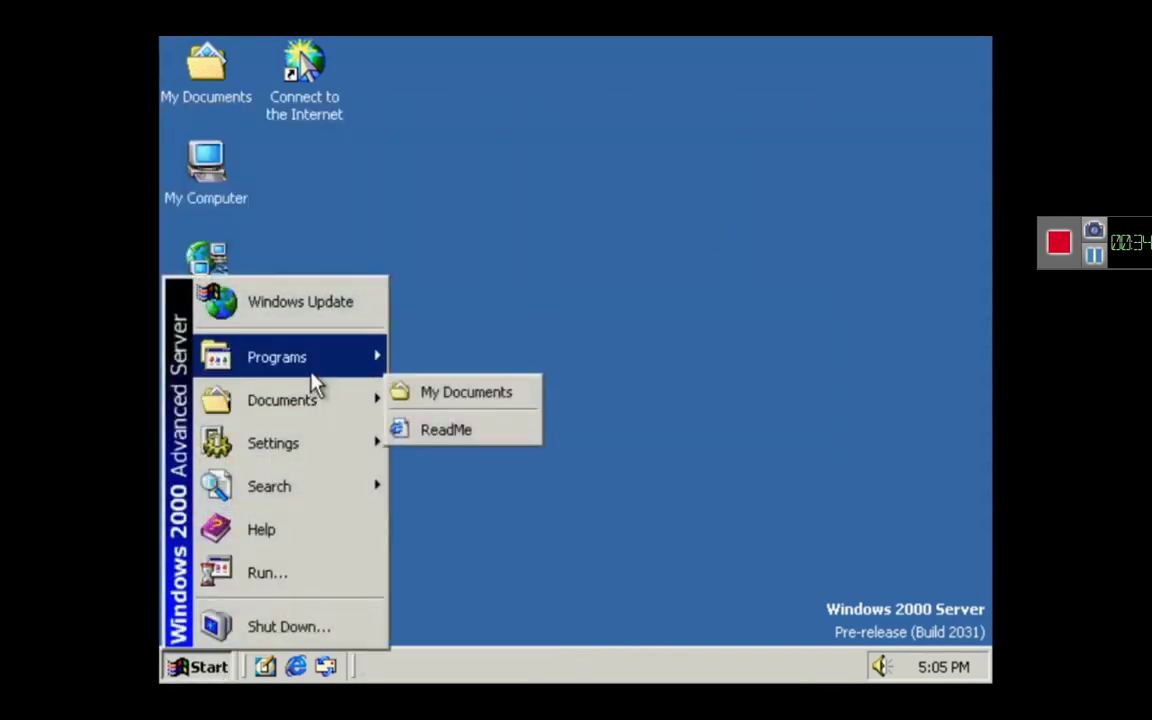
mouse_move(508, 350)
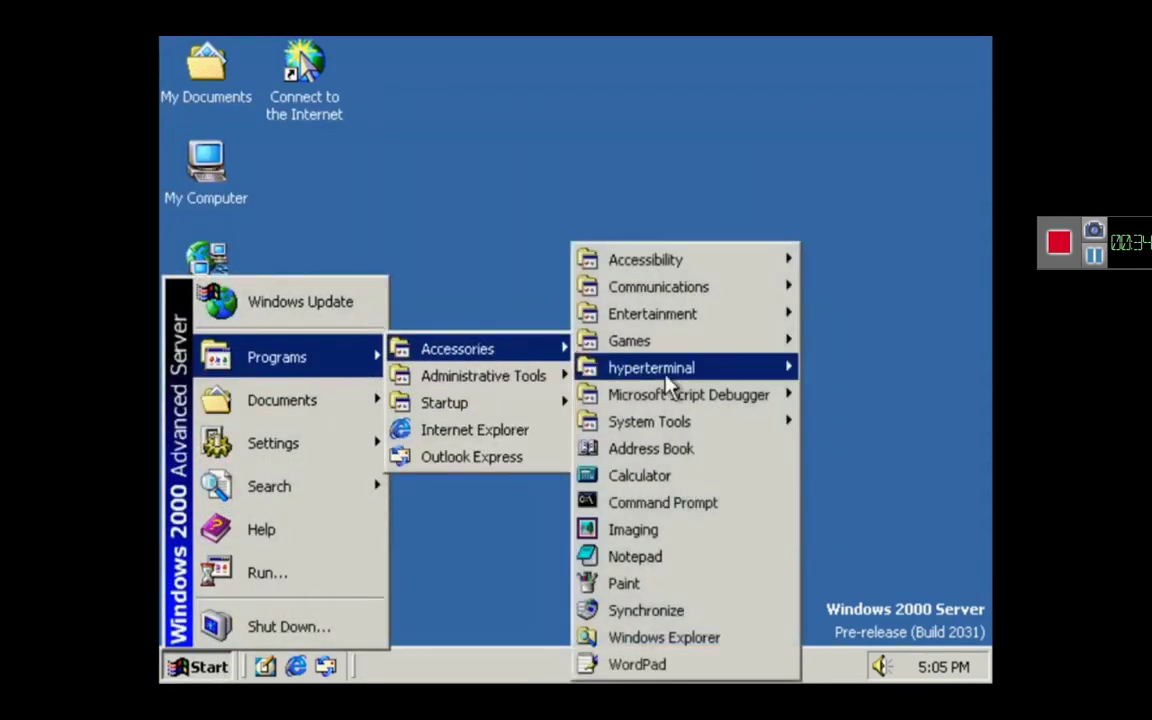
click(710, 536)
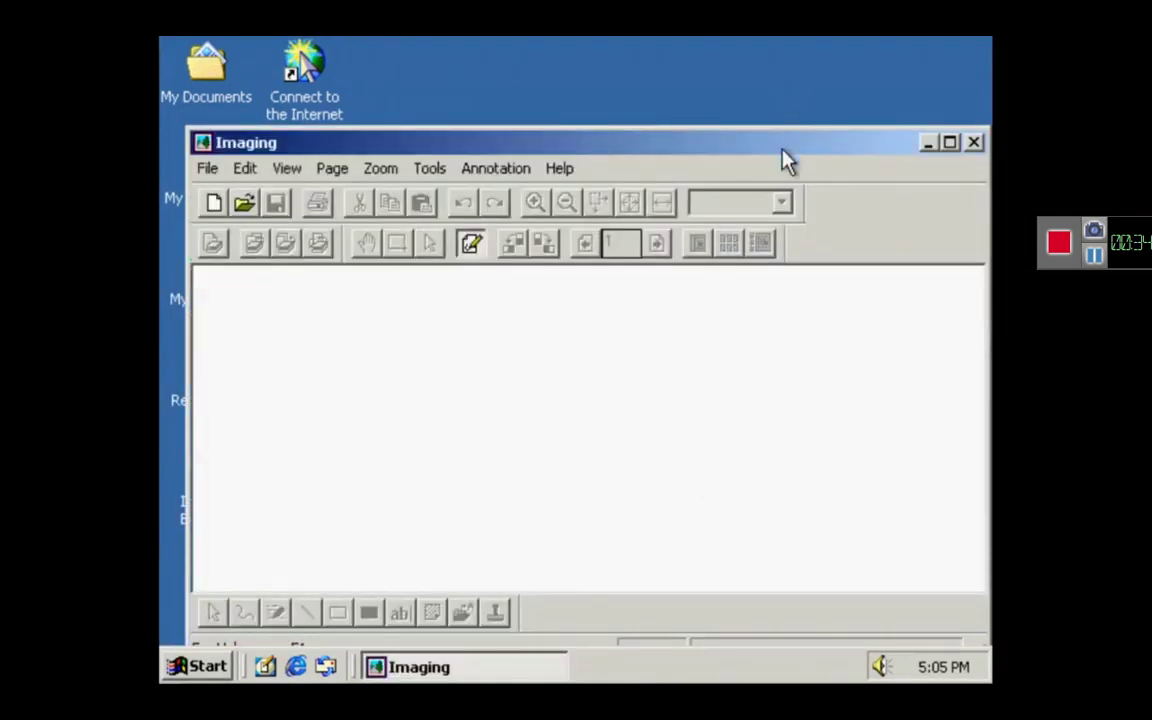
drag(780, 144, 707, 136)
click(898, 130)
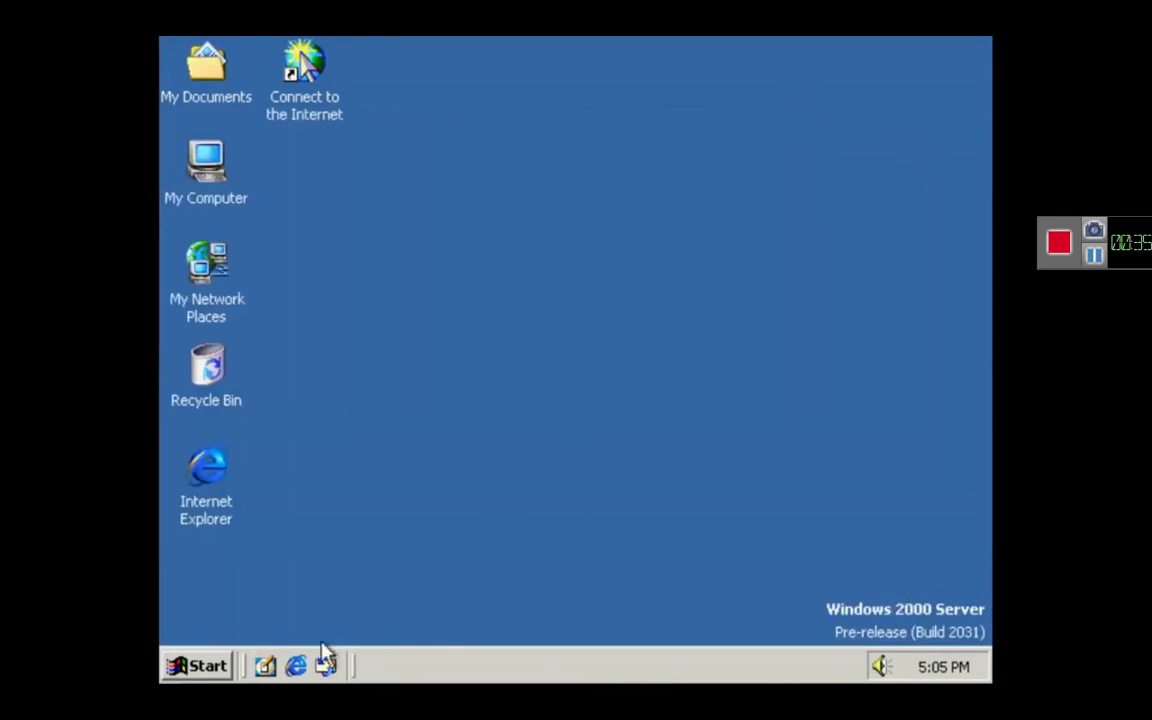
Open Notepad from the accessories, view the blank untitled document and close it
click(224, 670)
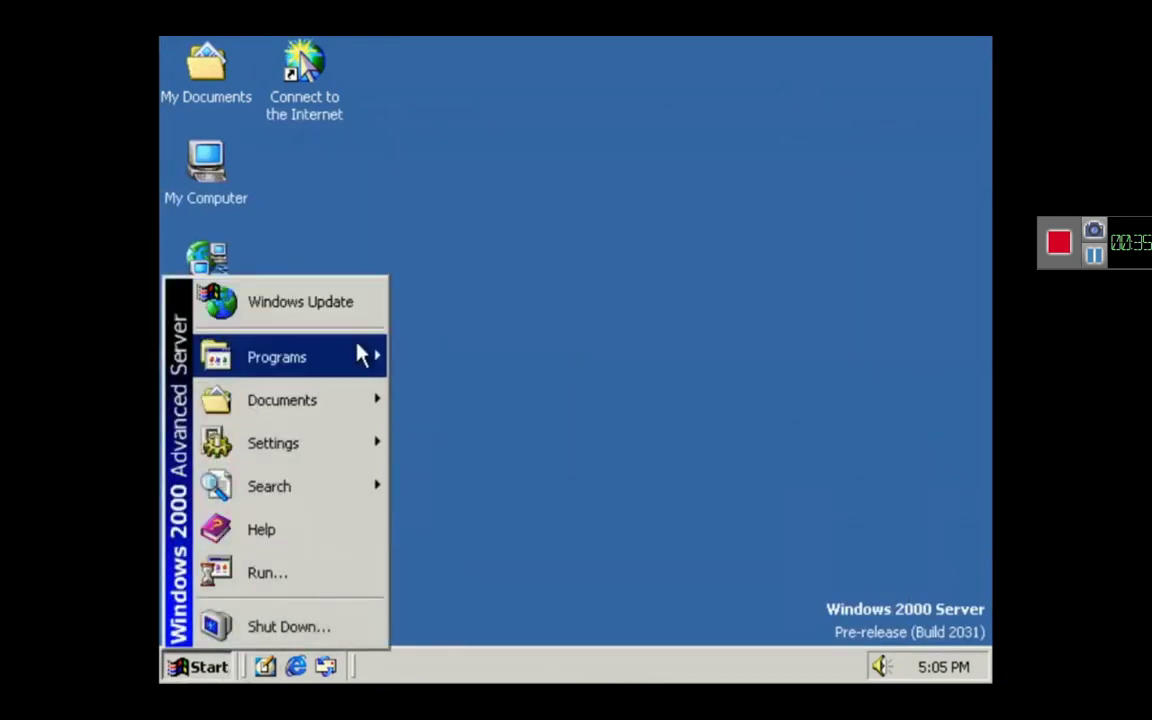
mouse_move(362, 355)
mouse_move(460, 352)
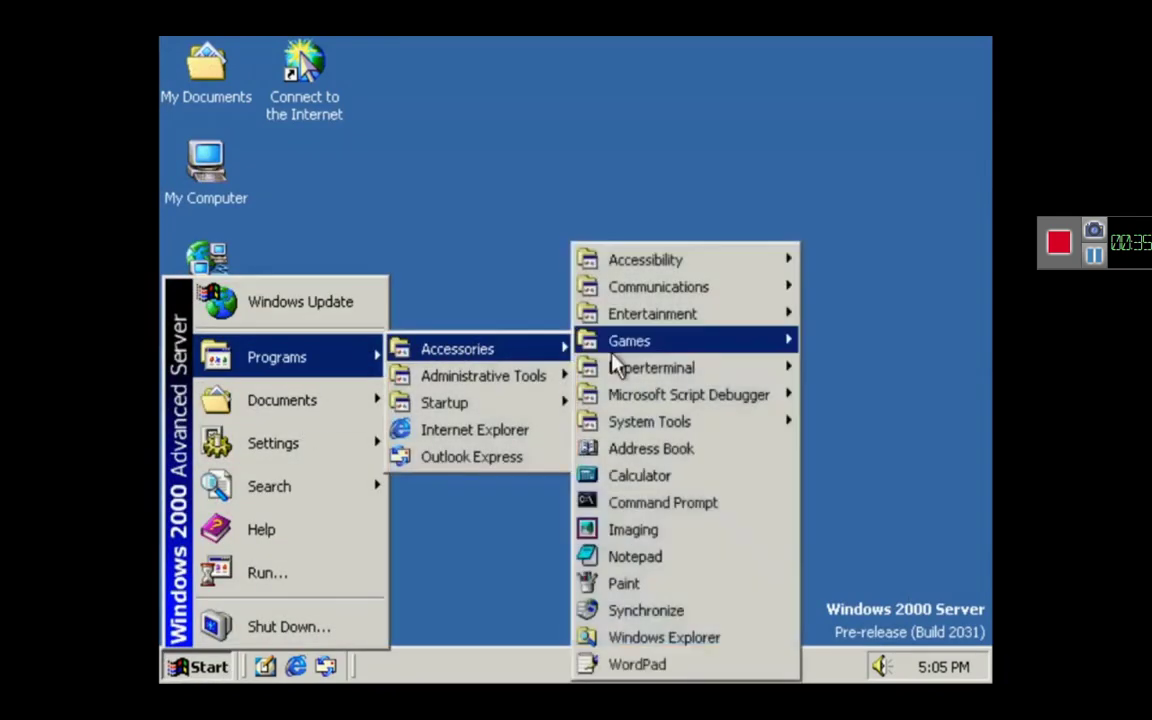
click(697, 568)
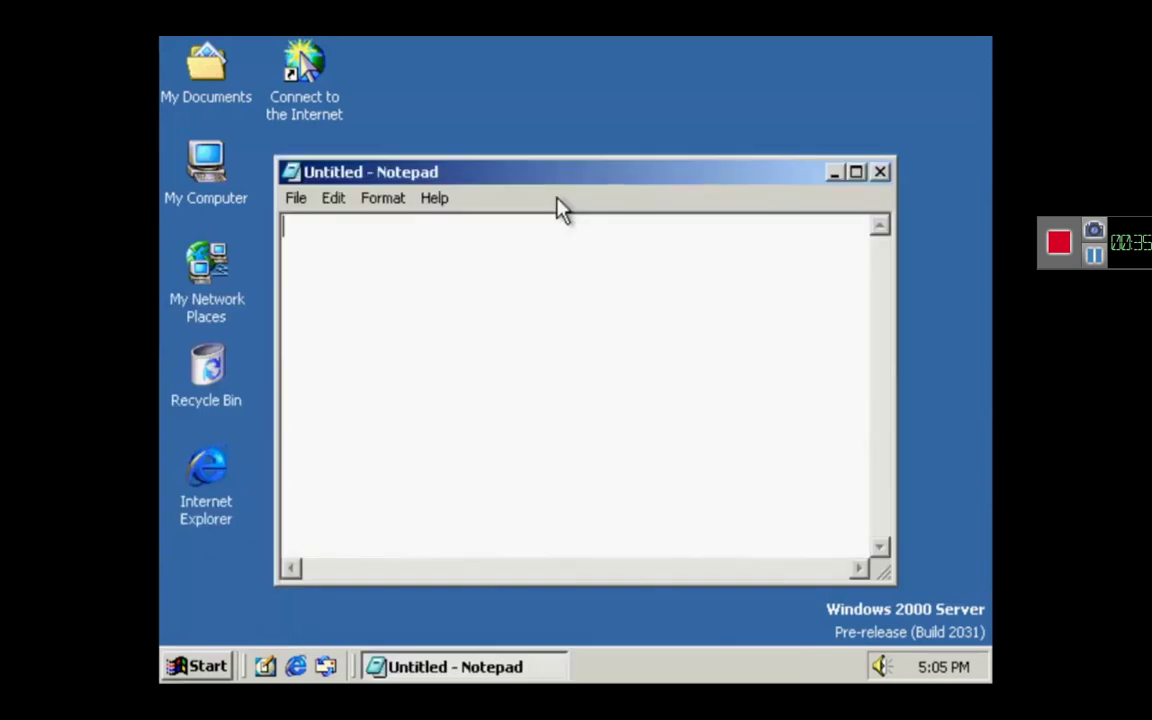
click(881, 173)
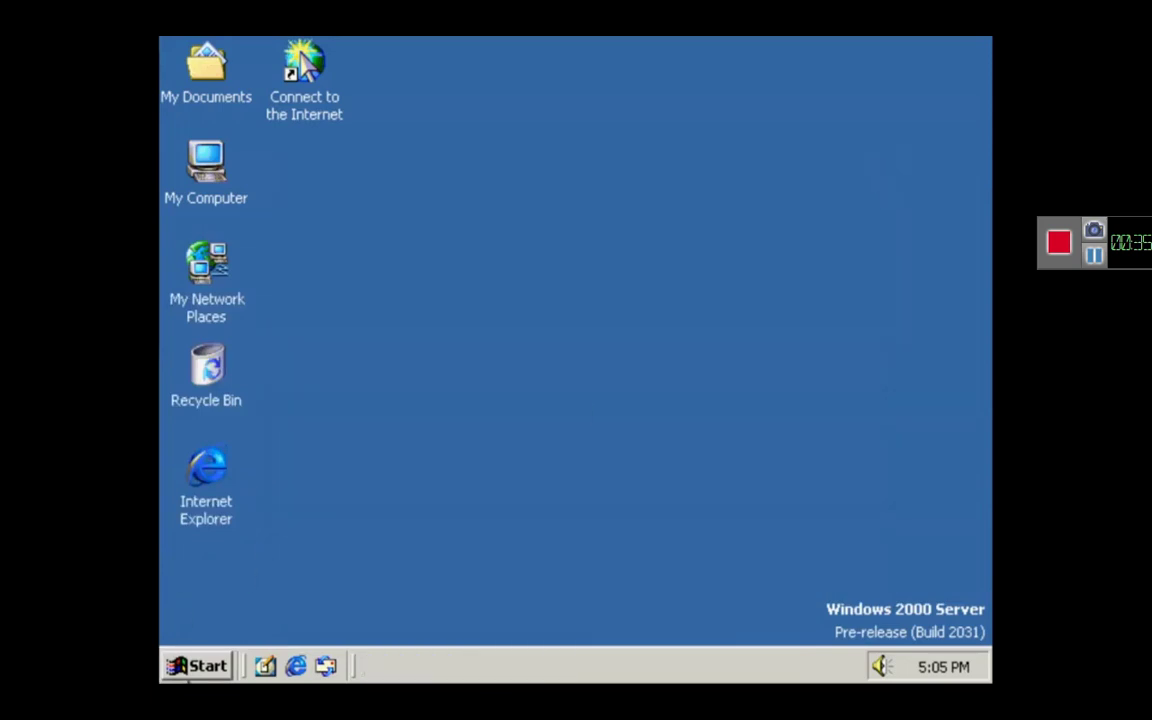
Open Paint from the accessories and draw a looping black freehand scribble across the canvas with the Pencil
click(186, 672)
mouse_move(365, 355)
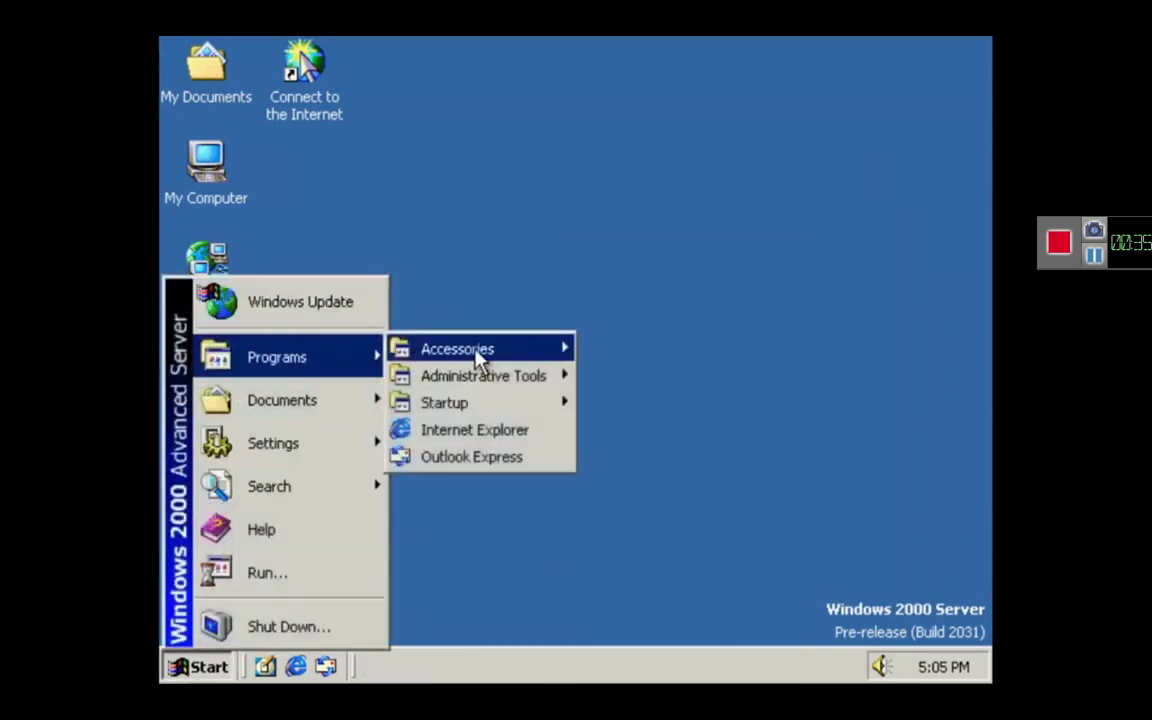
mouse_move(477, 352)
click(668, 551)
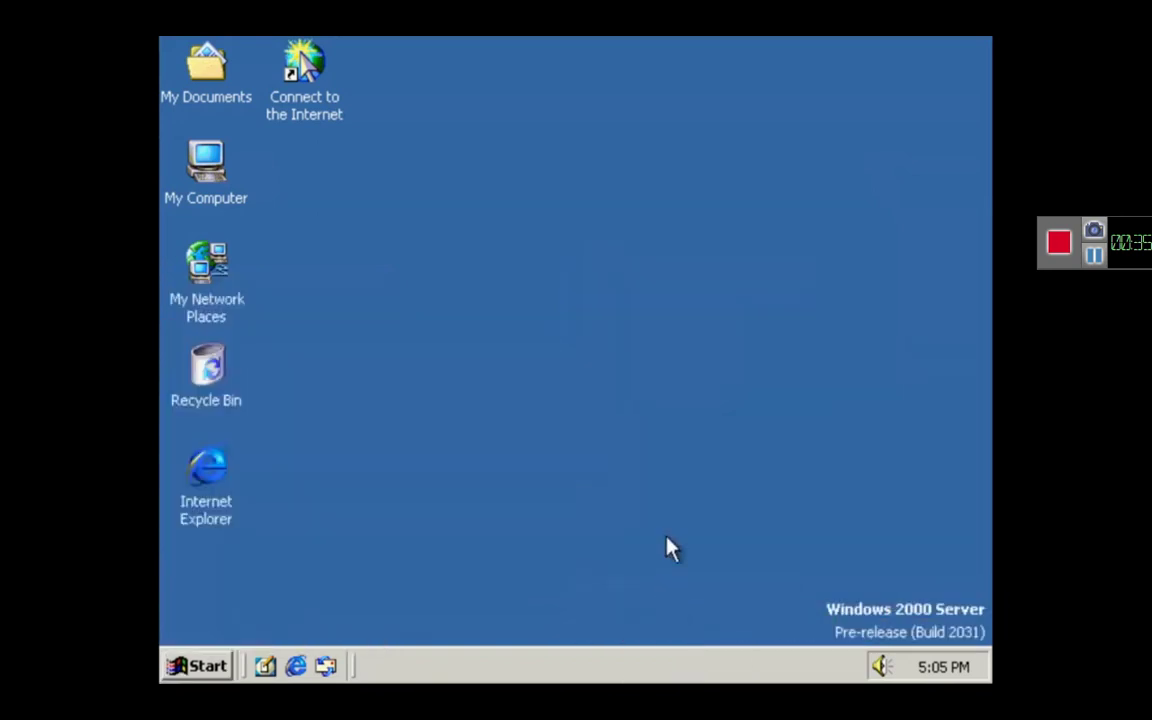
mouse_move(455, 186)
mouse_down()
mouse_move(267, 392)
mouse_move(355, 113)
mouse_move(329, 204)
mouse_up()
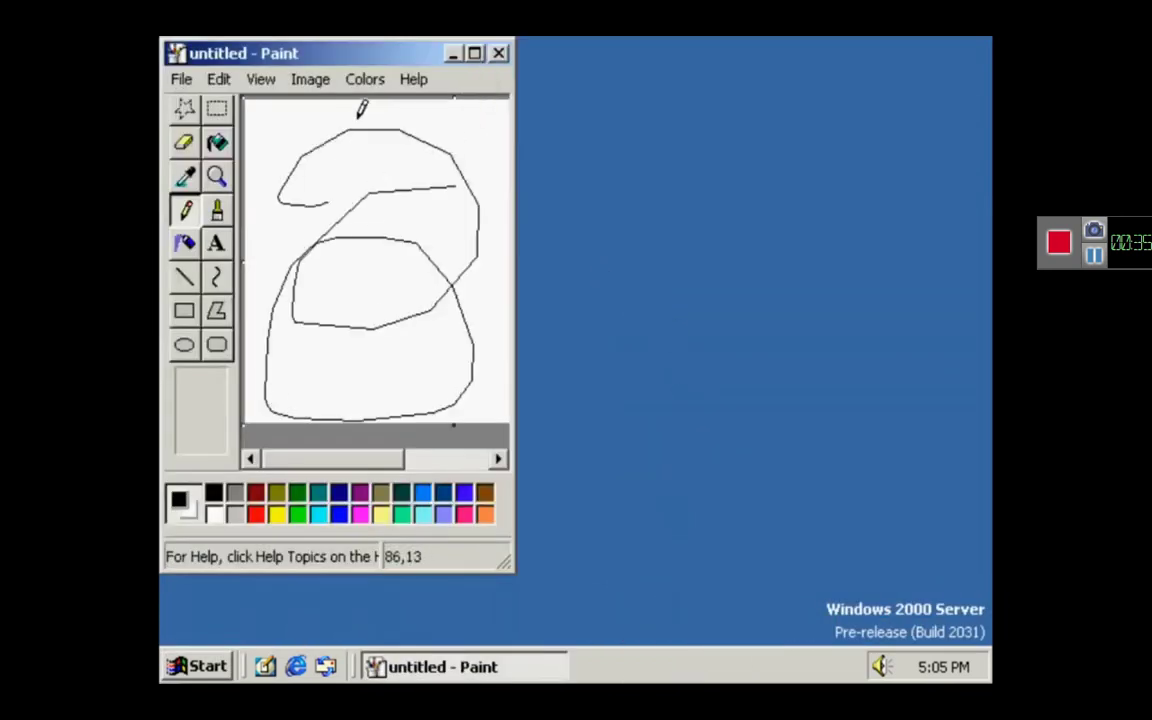
View Paint's version information, then close Paint without saving the untitled scribble
click(414, 79)
click(508, 146)
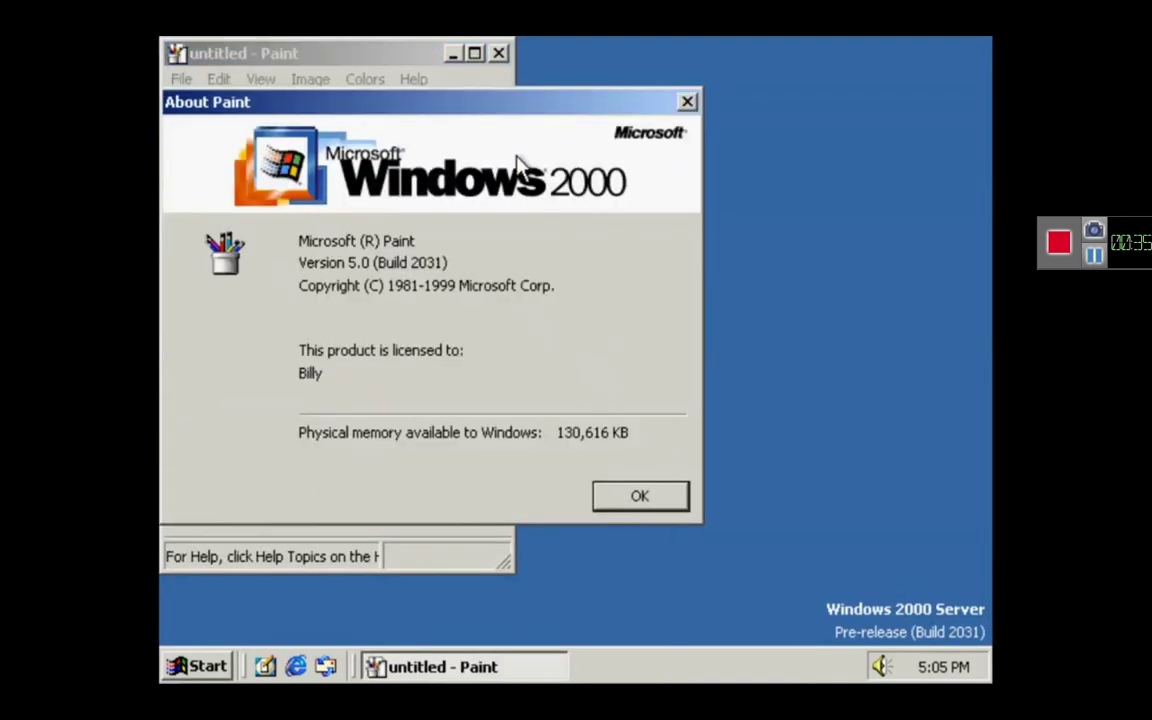
key(Escape)
click(498, 54)
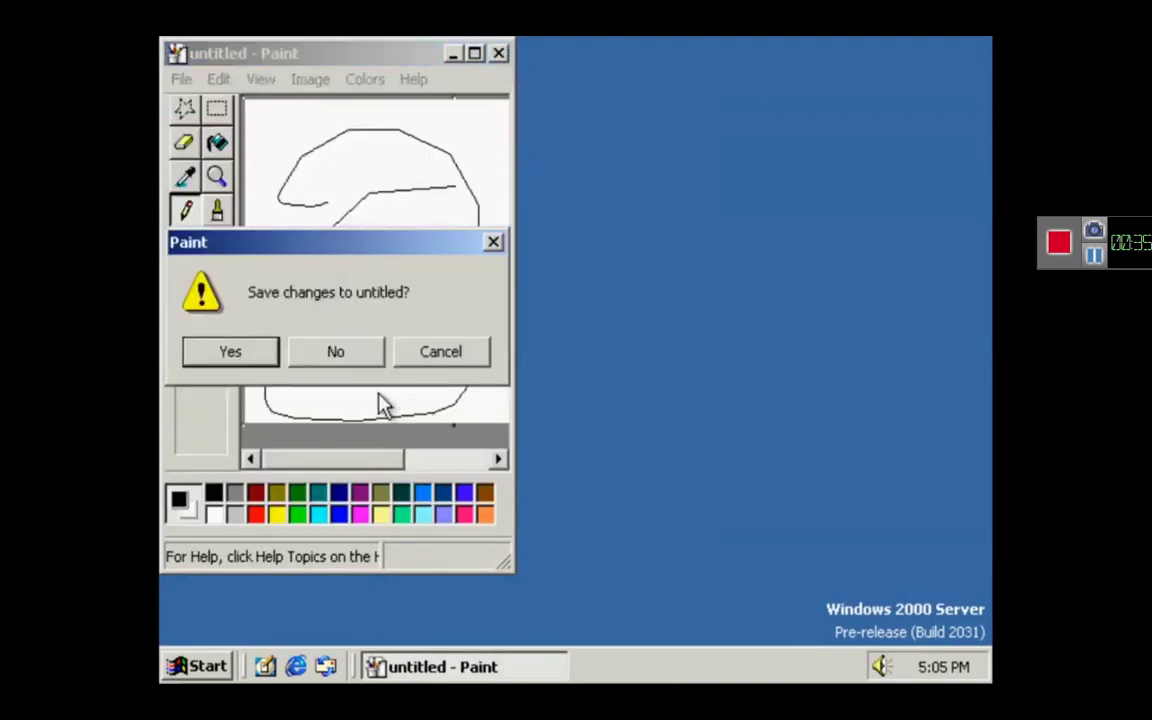
click(340, 360)
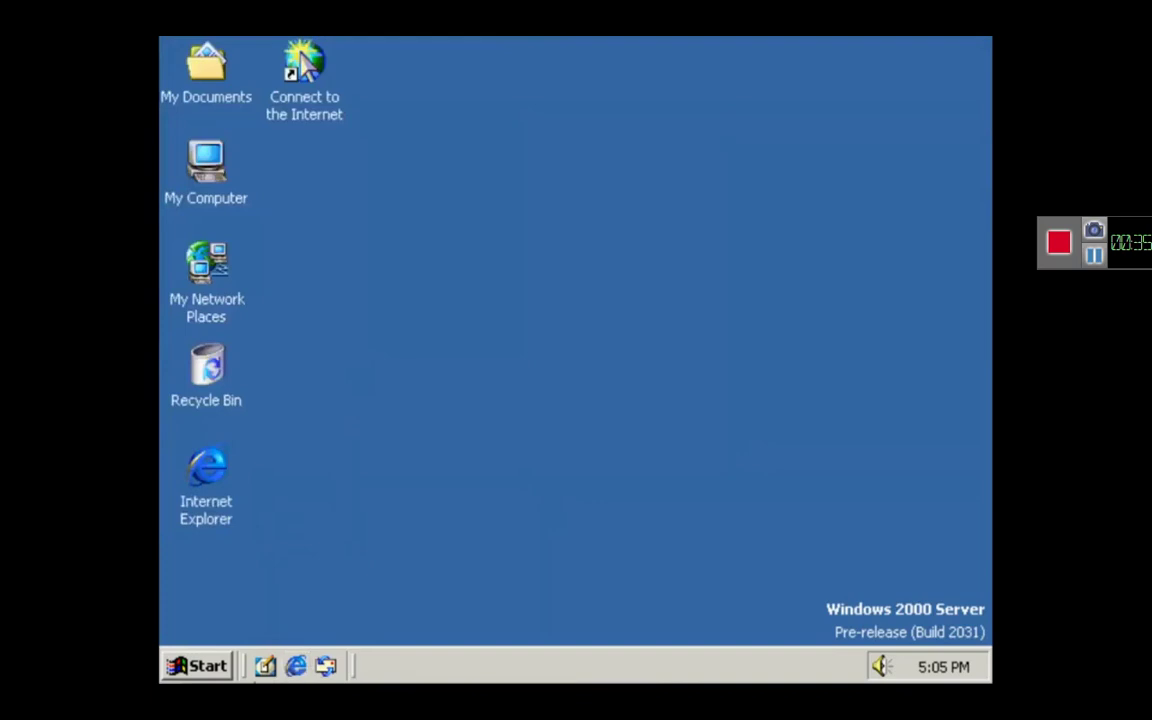
Open Synchronize from the accessories, view the items to synchronize and close the window
key(super)
mouse_move(347, 362)
mouse_move(518, 375)
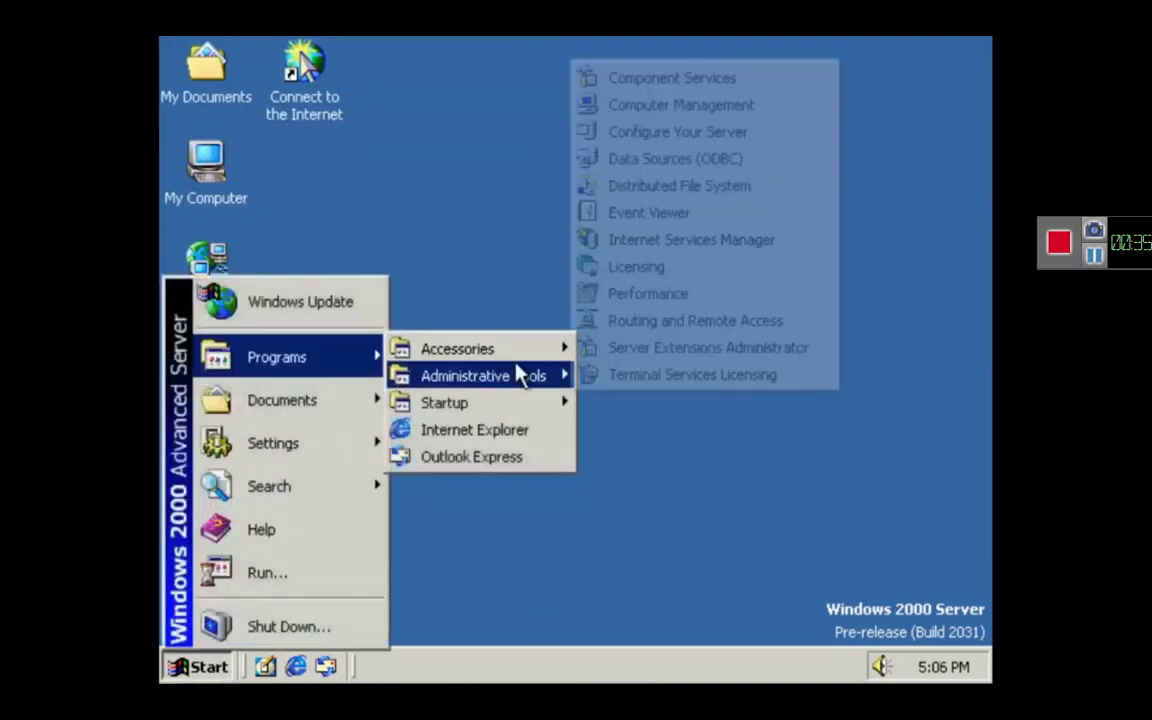
mouse_move(500, 349)
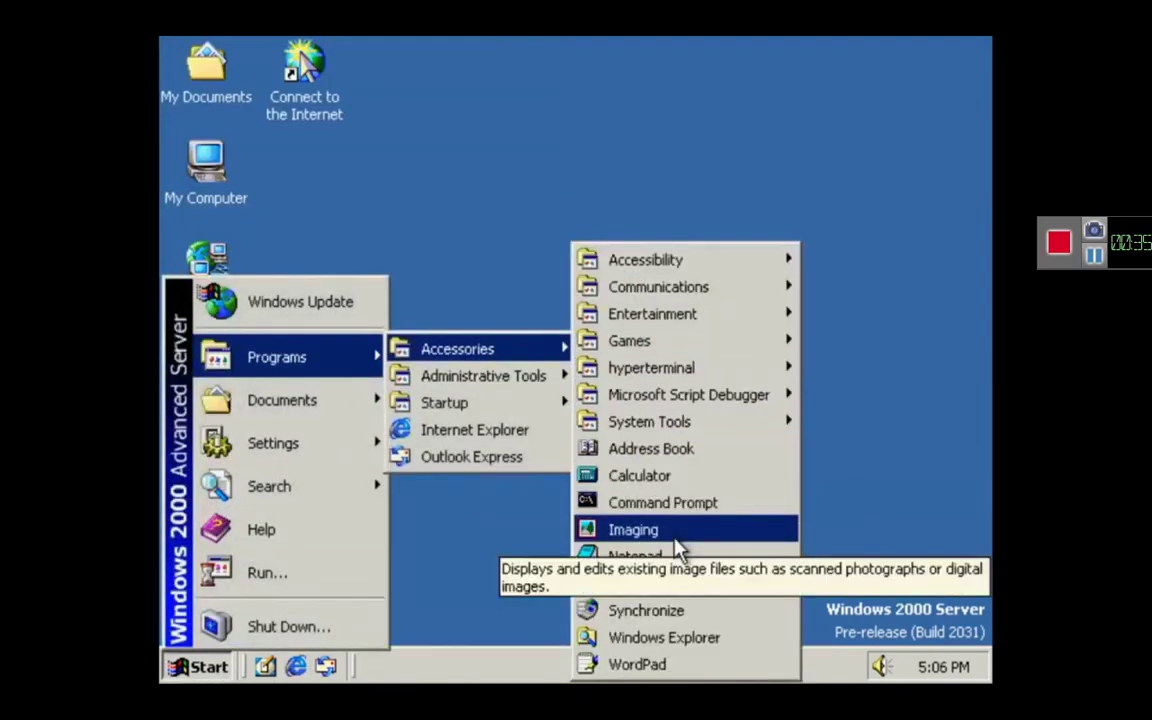
click(675, 610)
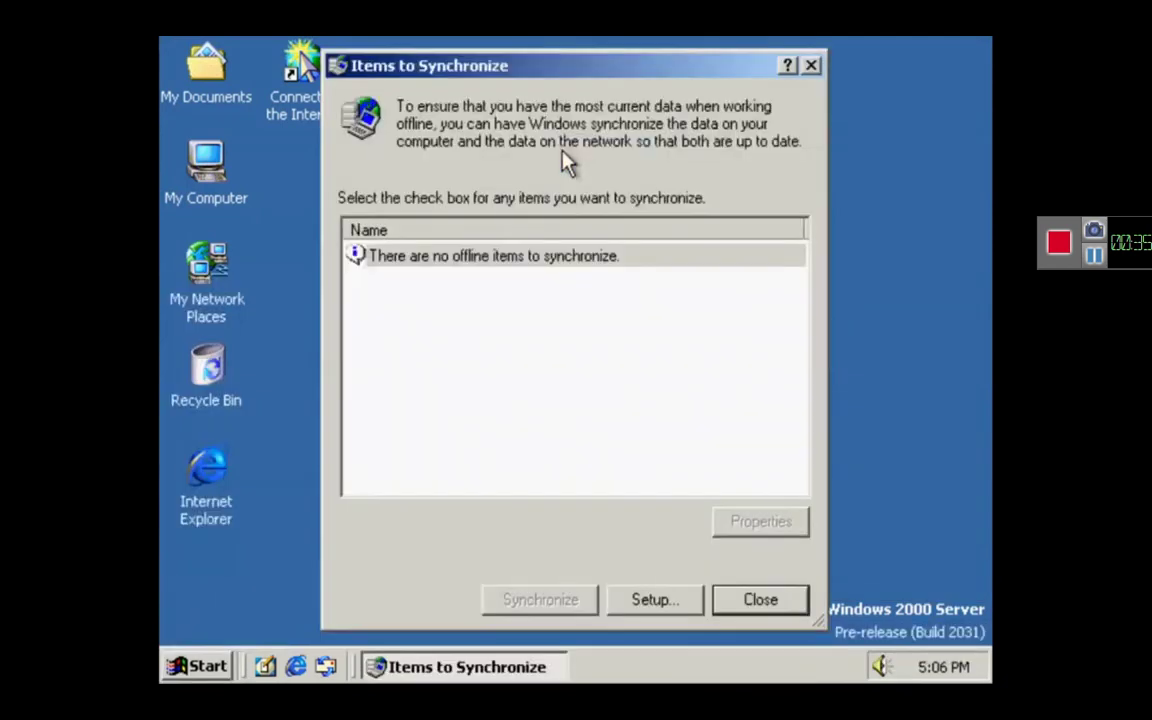
click(811, 65)
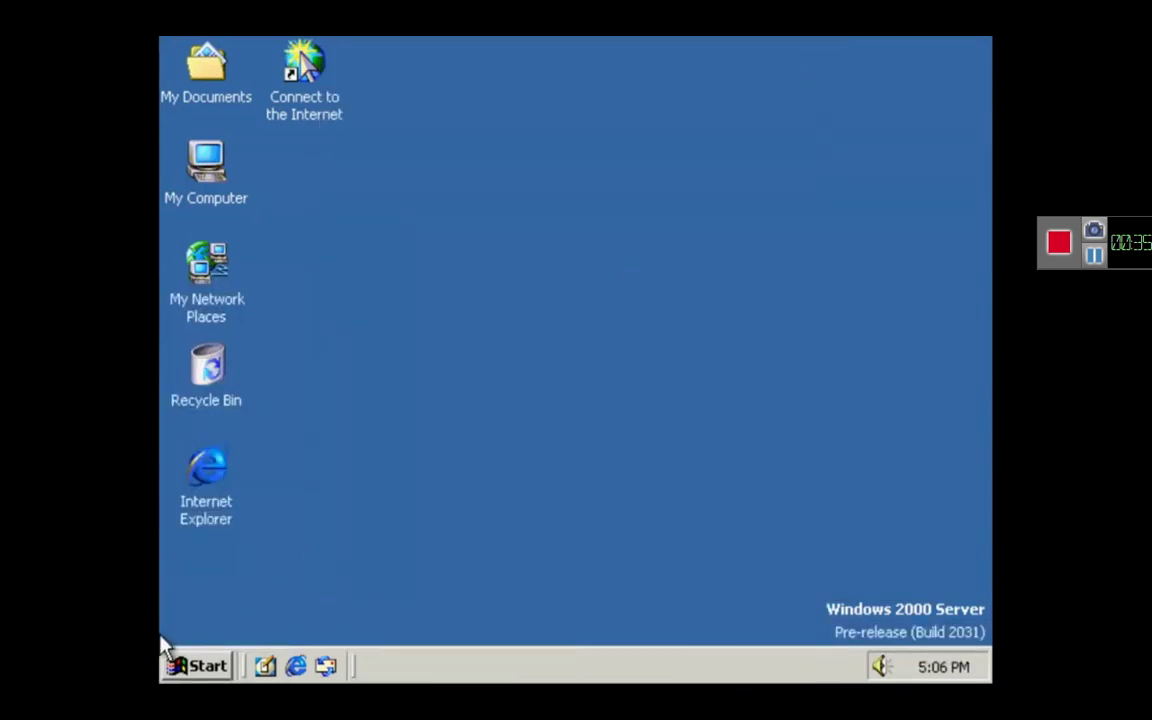
Open Windows Explorer from the accessories, view the My Documents folder and close it
click(200, 668)
mouse_move(355, 357)
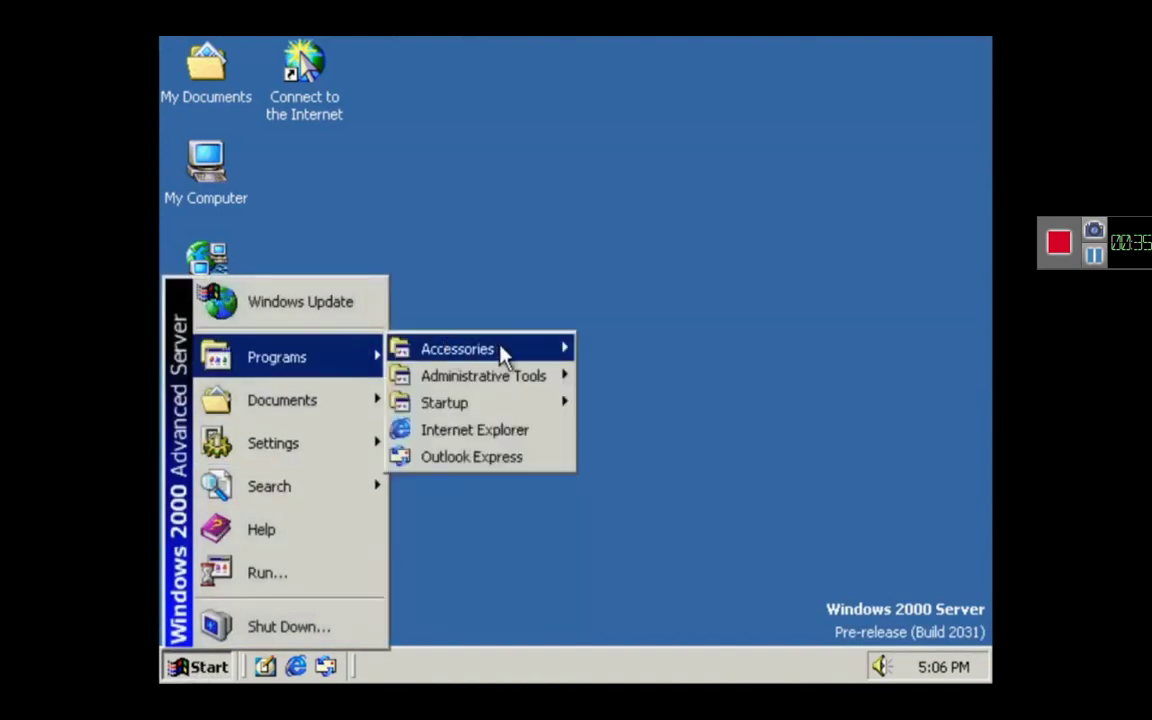
mouse_move(505, 355)
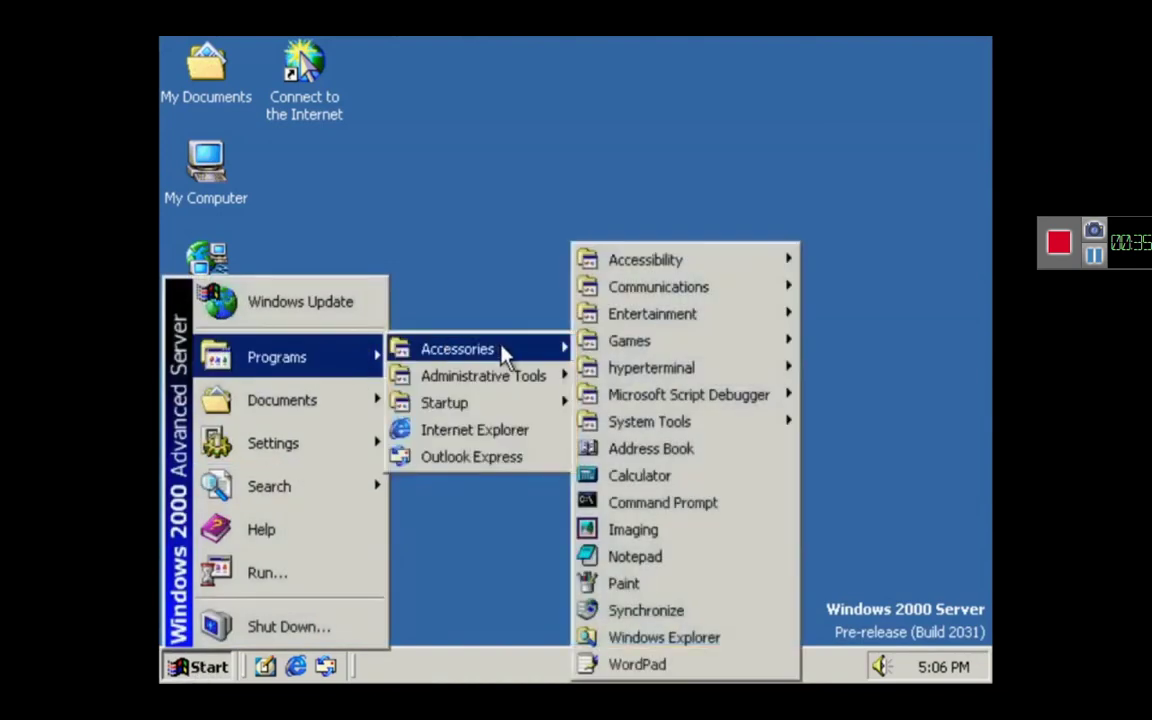
click(686, 643)
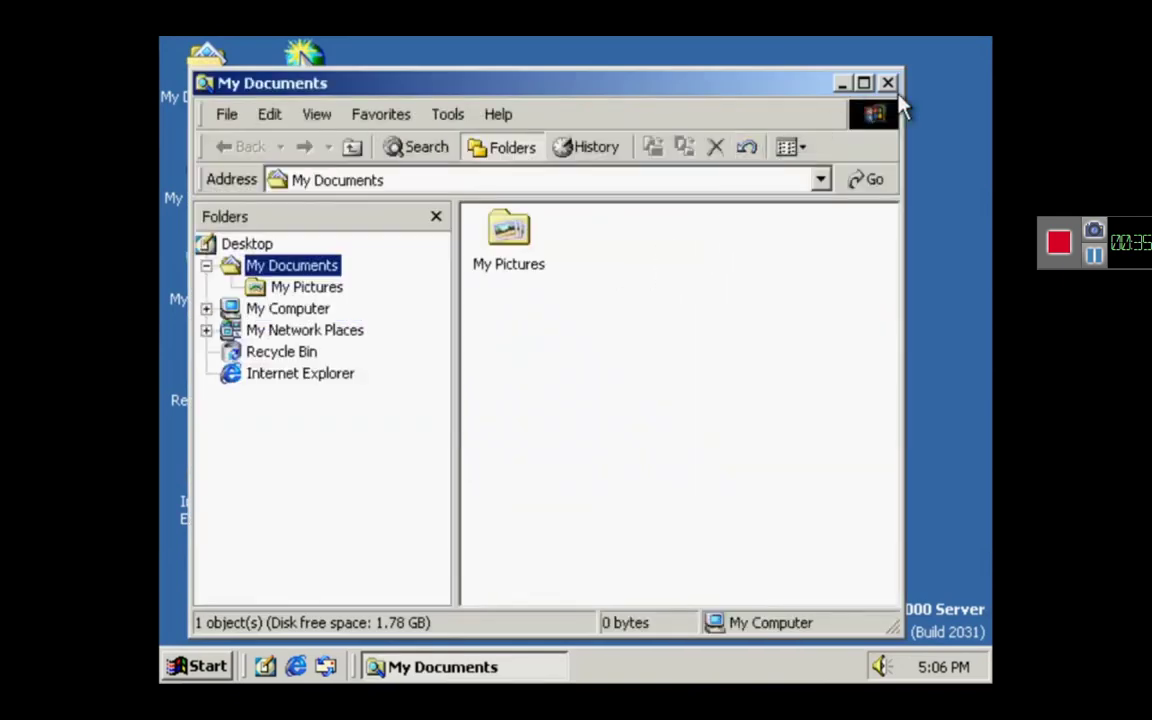
click(887, 83)
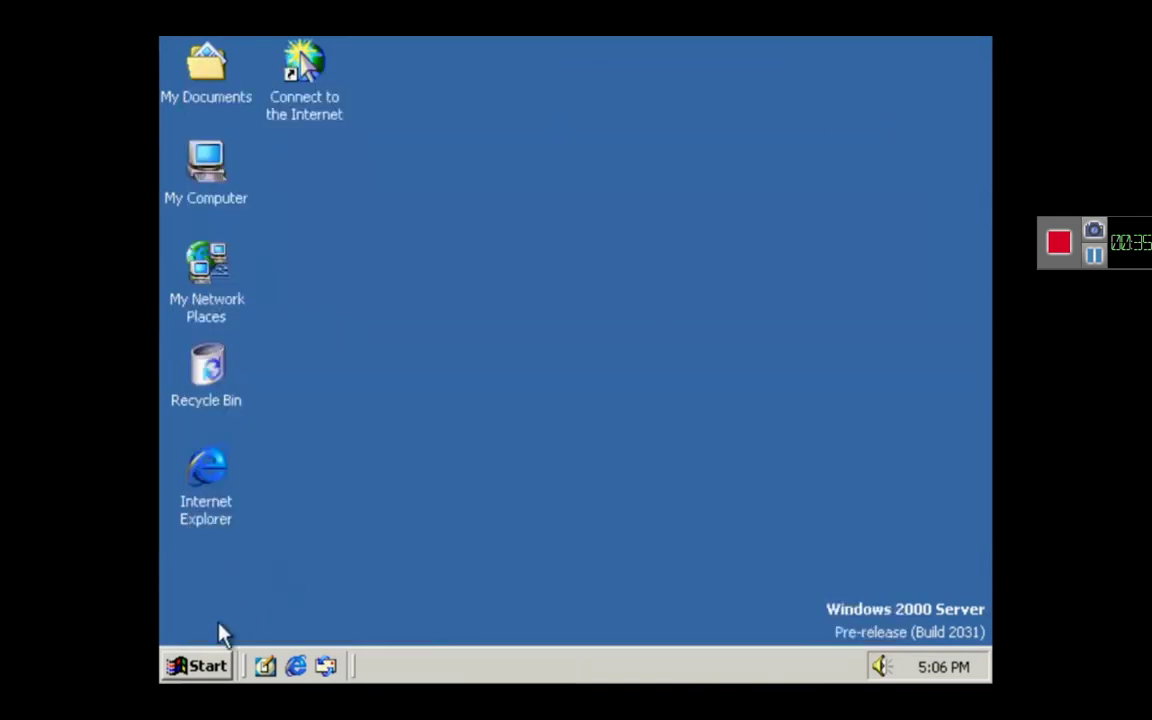
Open WordPad from the accessories, view its version information and dismiss the About window
click(195, 665)
mouse_move(328, 362)
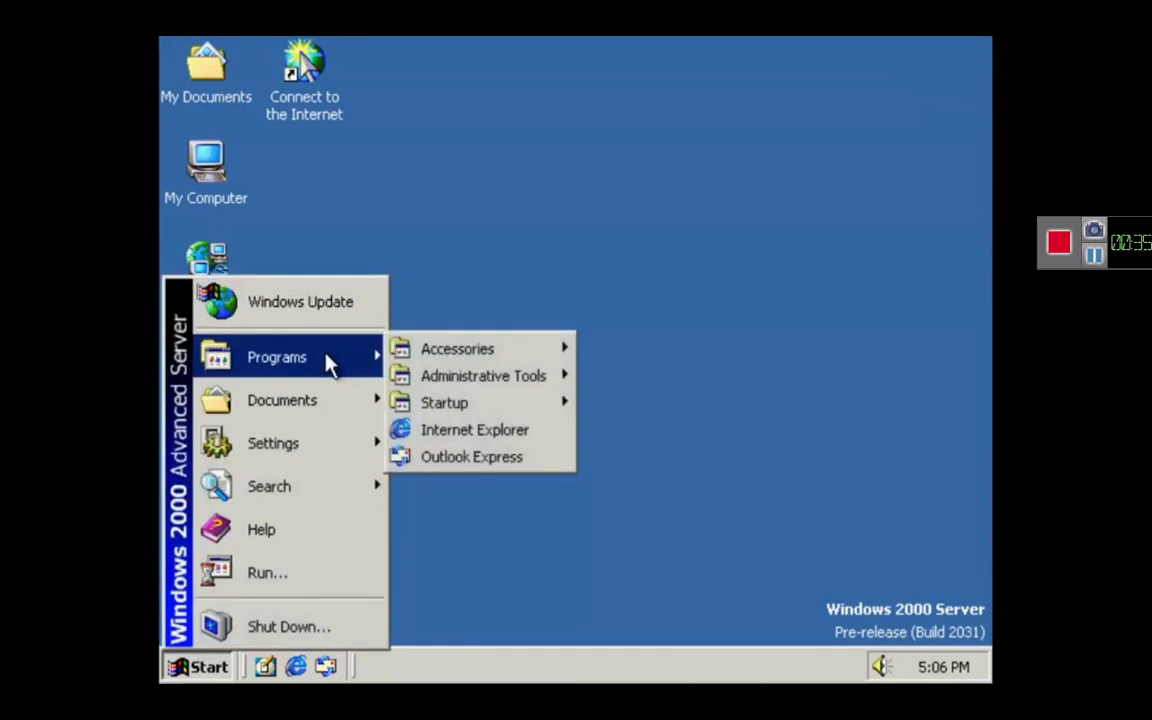
mouse_move(452, 355)
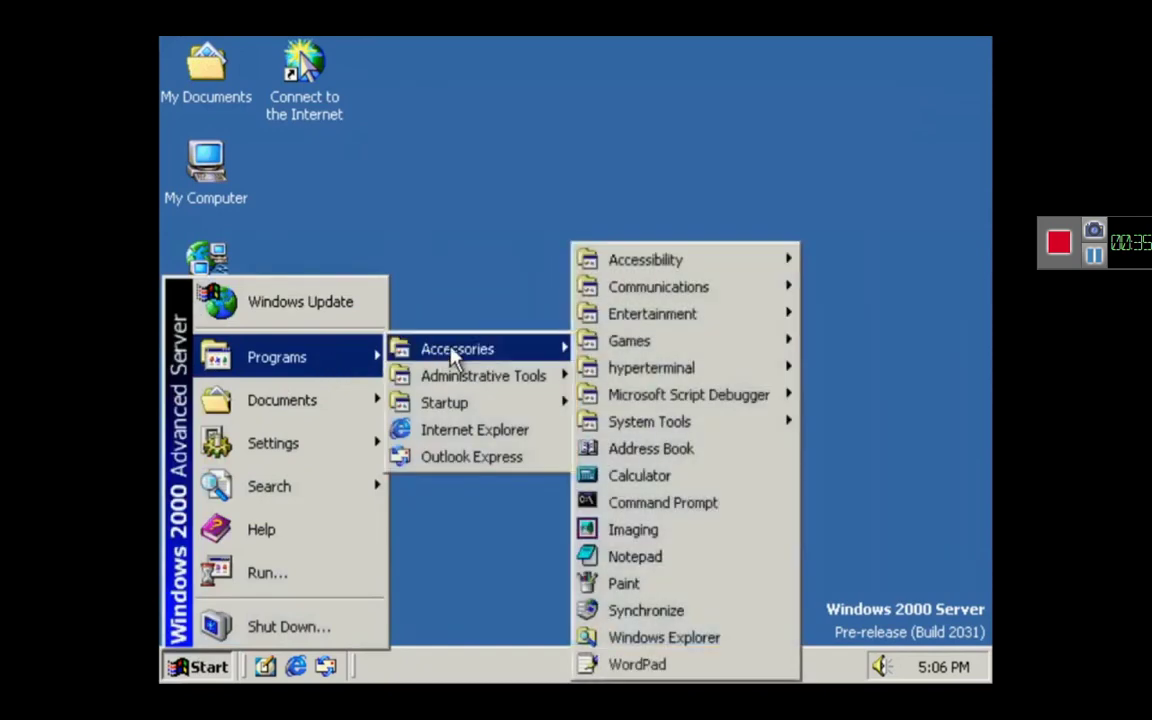
click(690, 666)
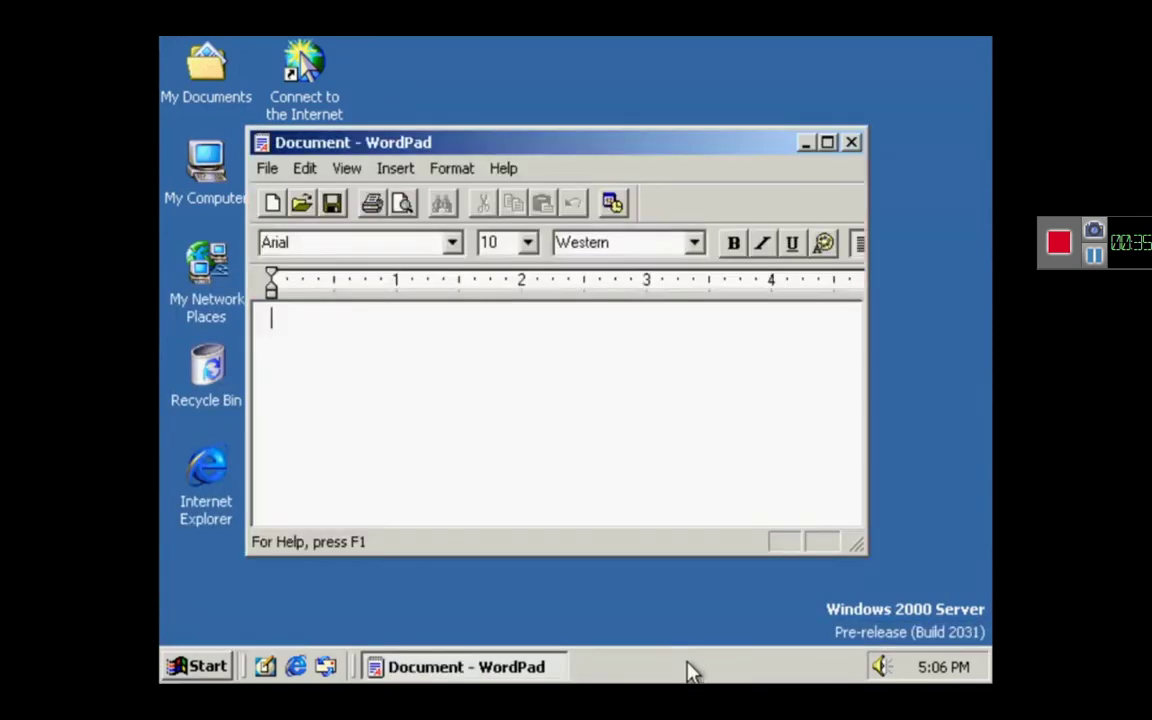
click(504, 168)
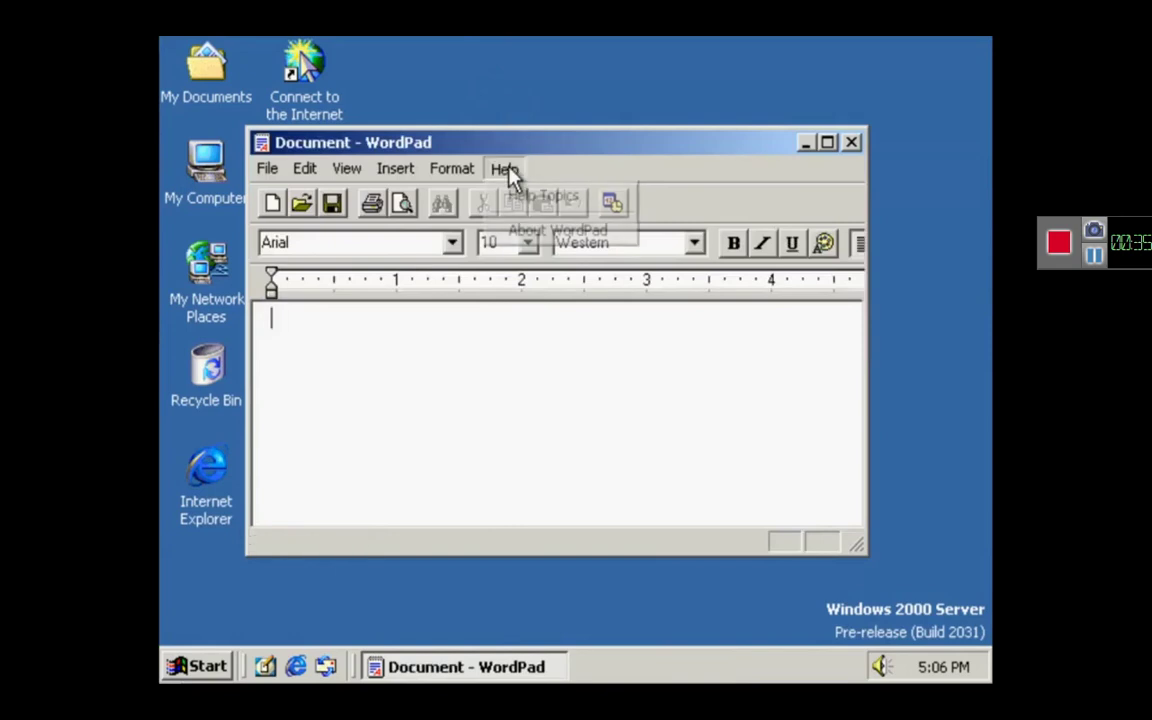
click(527, 237)
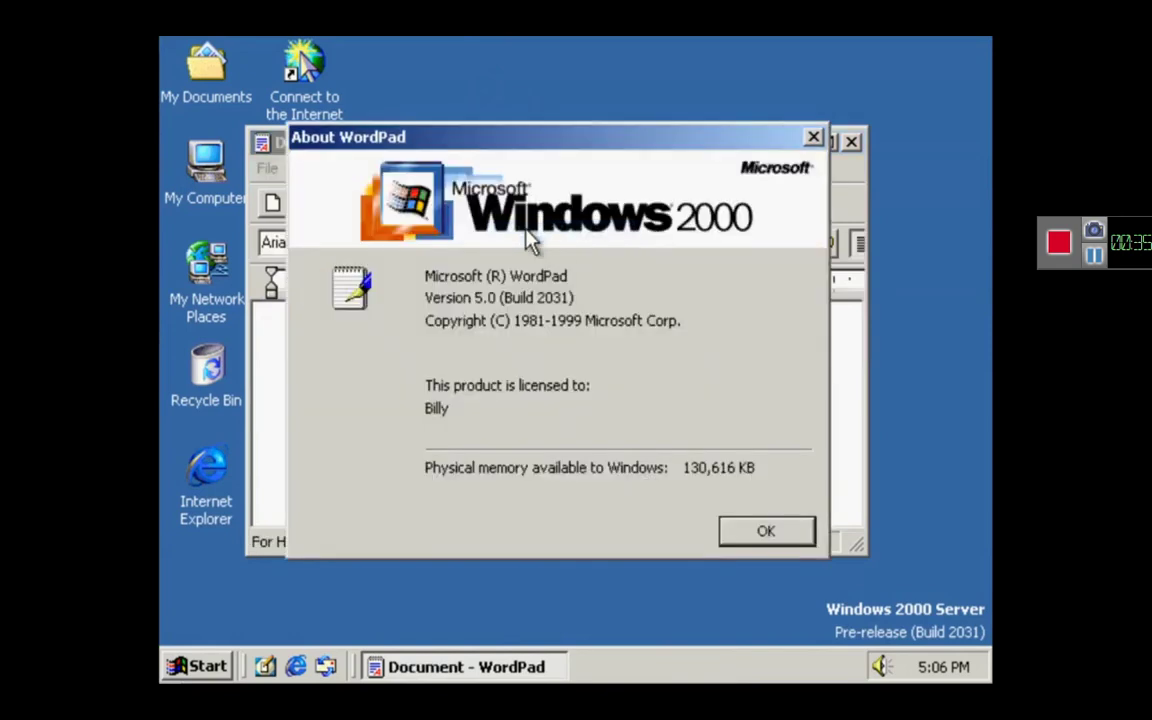
key(Return)
Enter the filler text "sffgfdsgdggdfsdfggsdf" in the blank WordPad document and close it without saving
text(s)
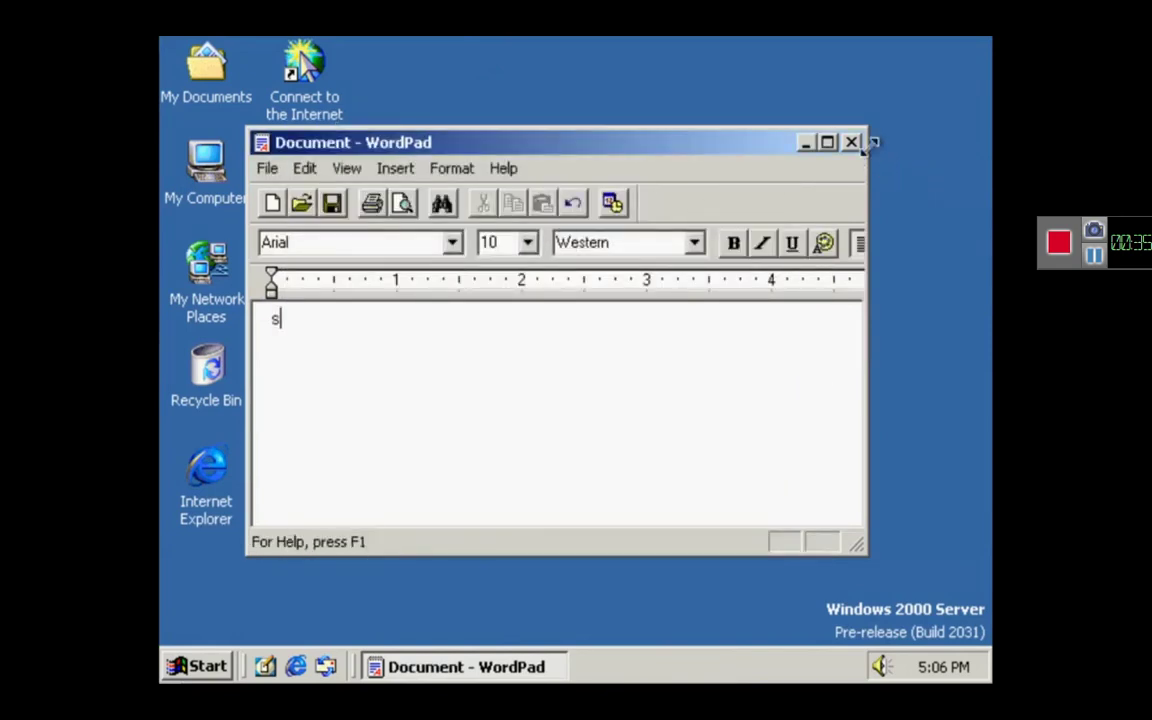
text(ffgfdsgdggdfsdfggsdf)
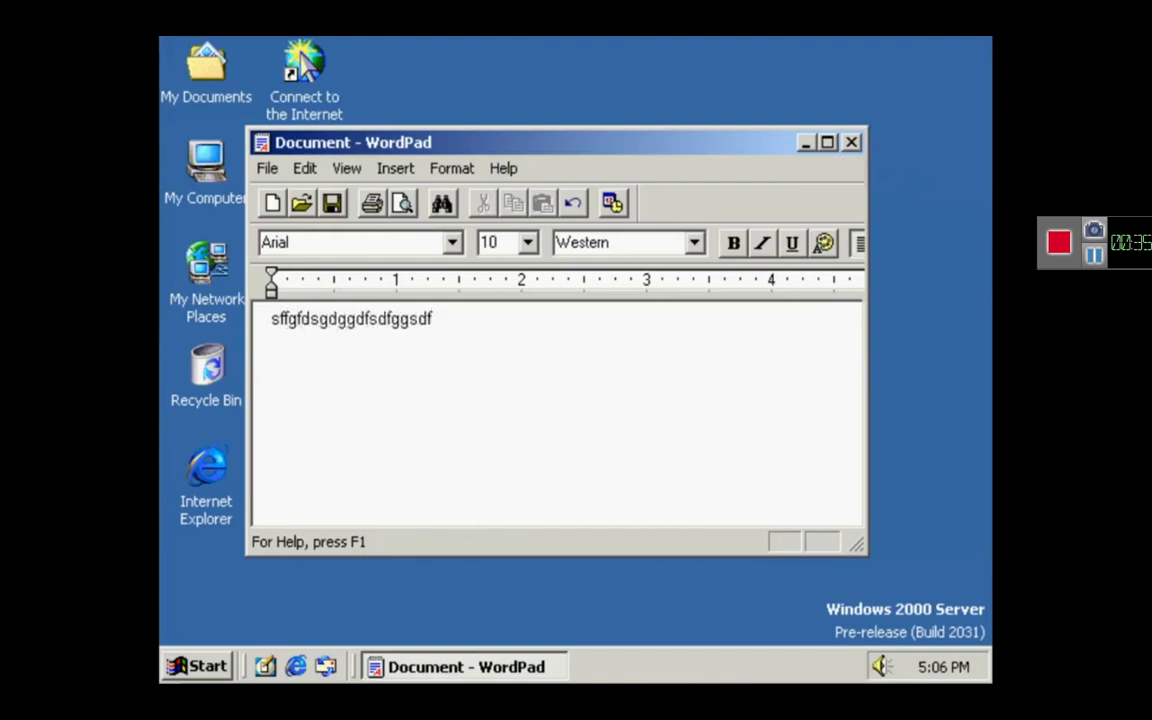
click(851, 142)
click(556, 387)
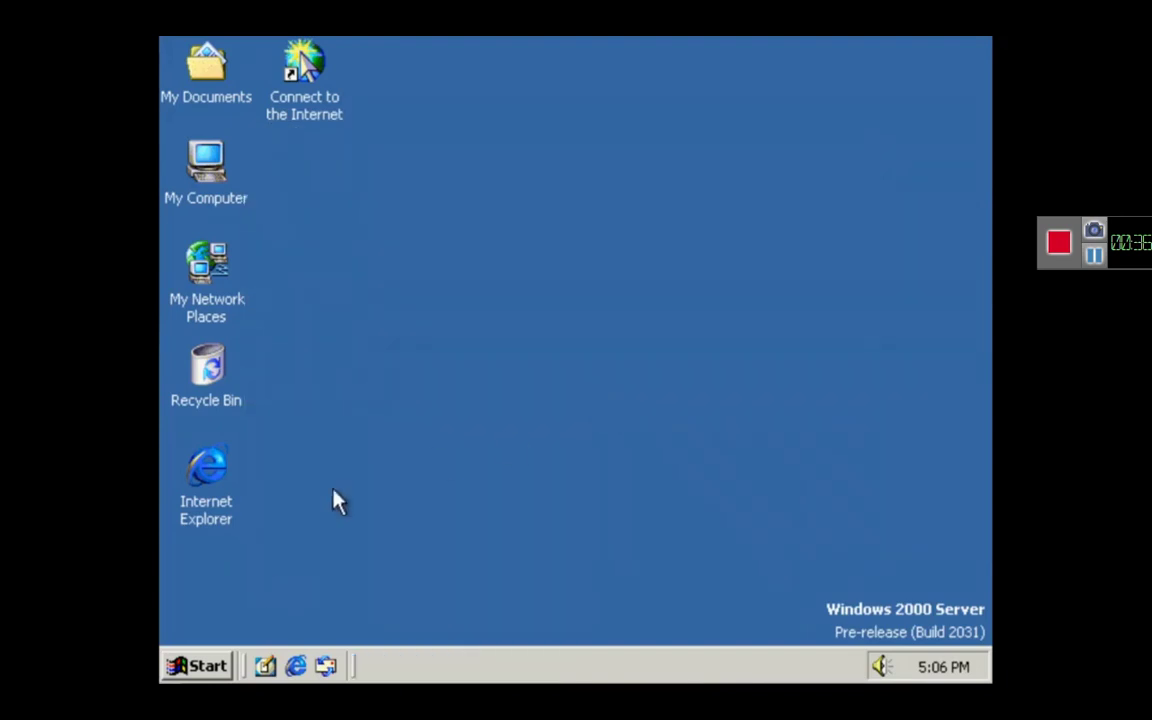
Look over the Accessories and Administrative Tools program groups, then launch Internet Explorer
key(super)
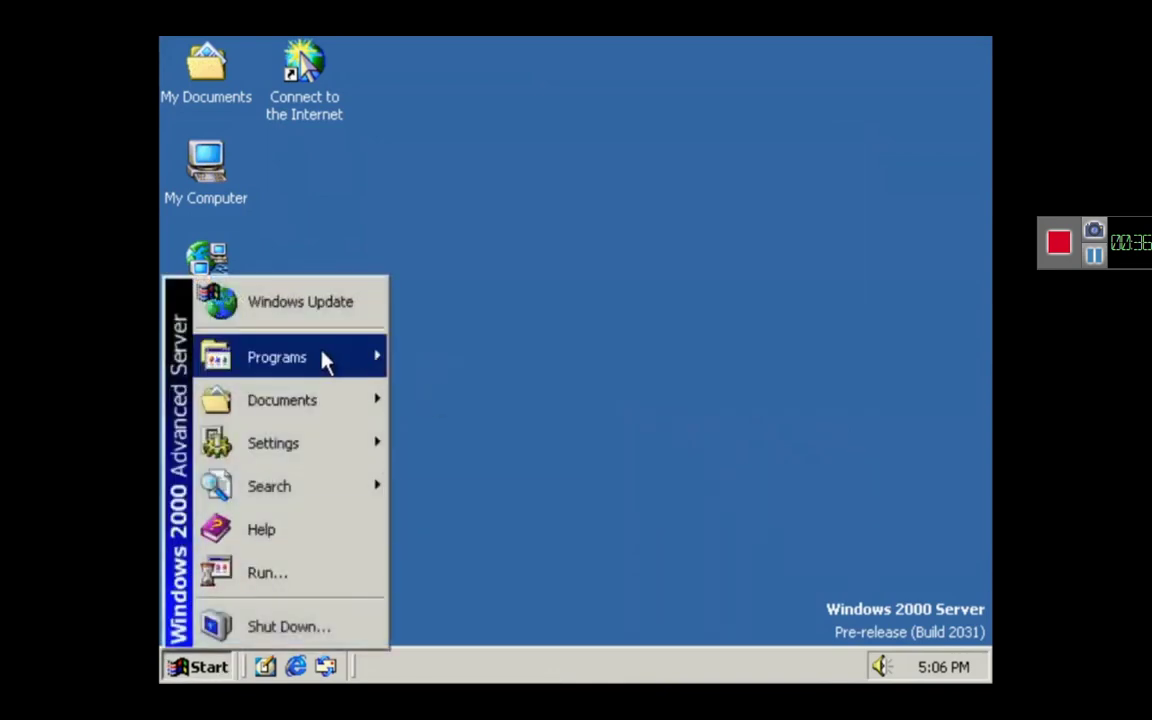
mouse_move(330, 358)
mouse_move(400, 352)
mouse_move(670, 394)
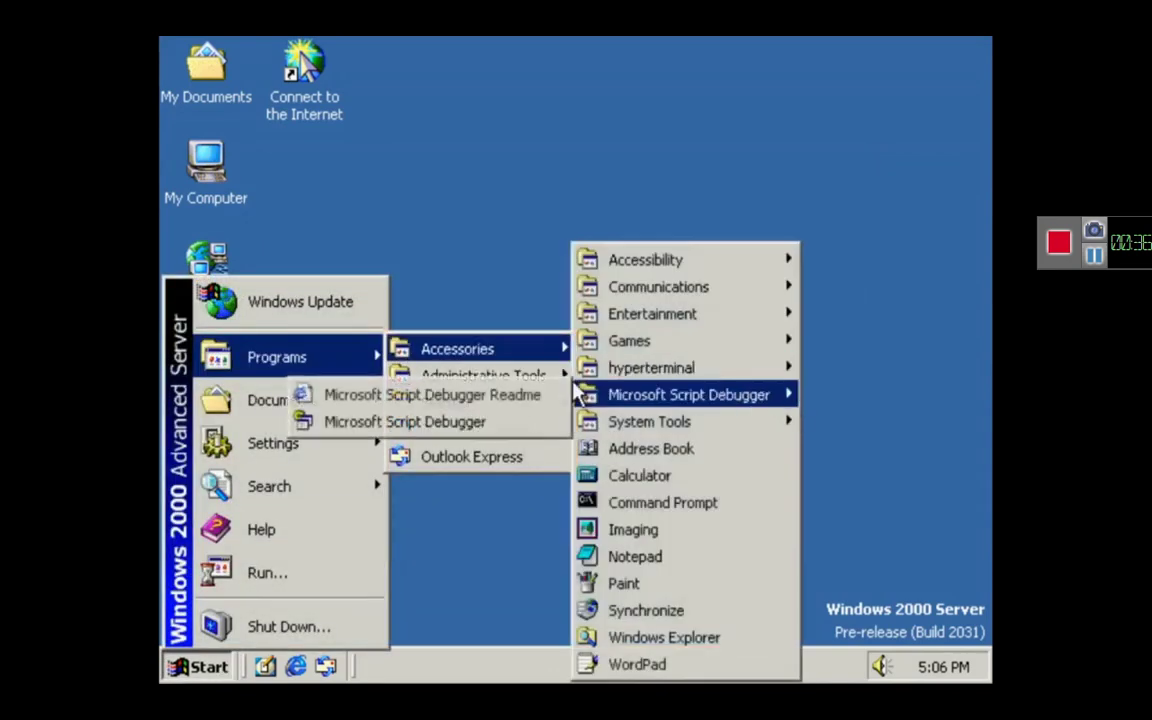
mouse_move(548, 377)
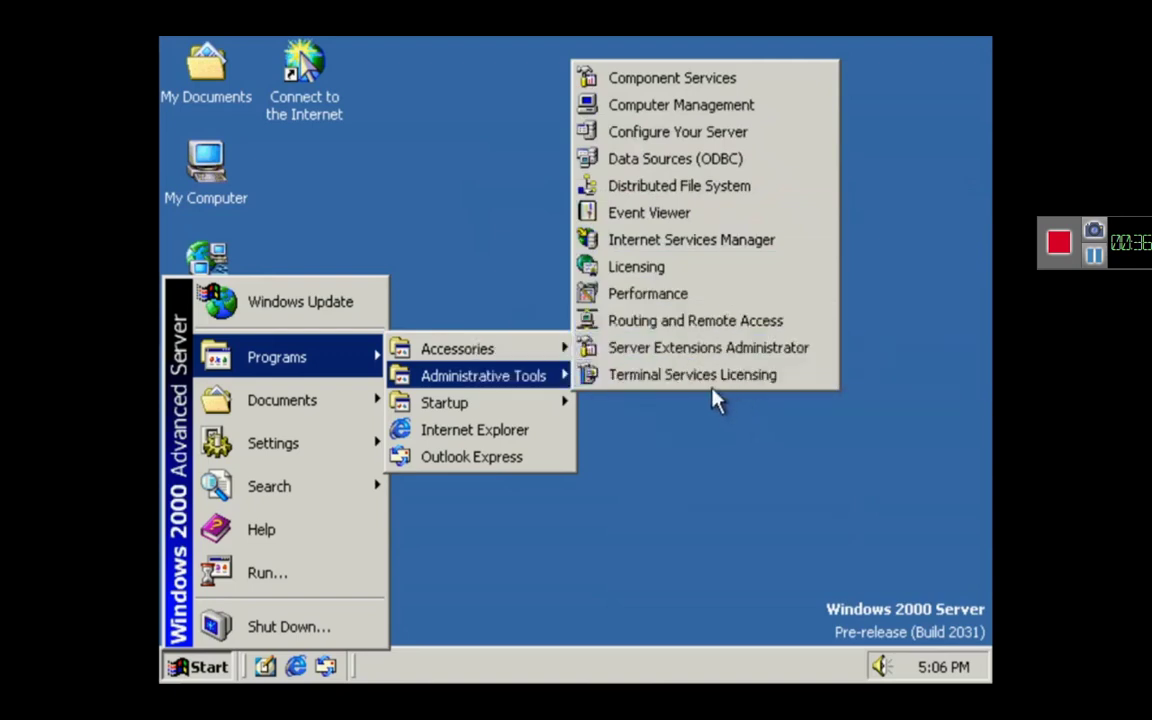
click(496, 430)
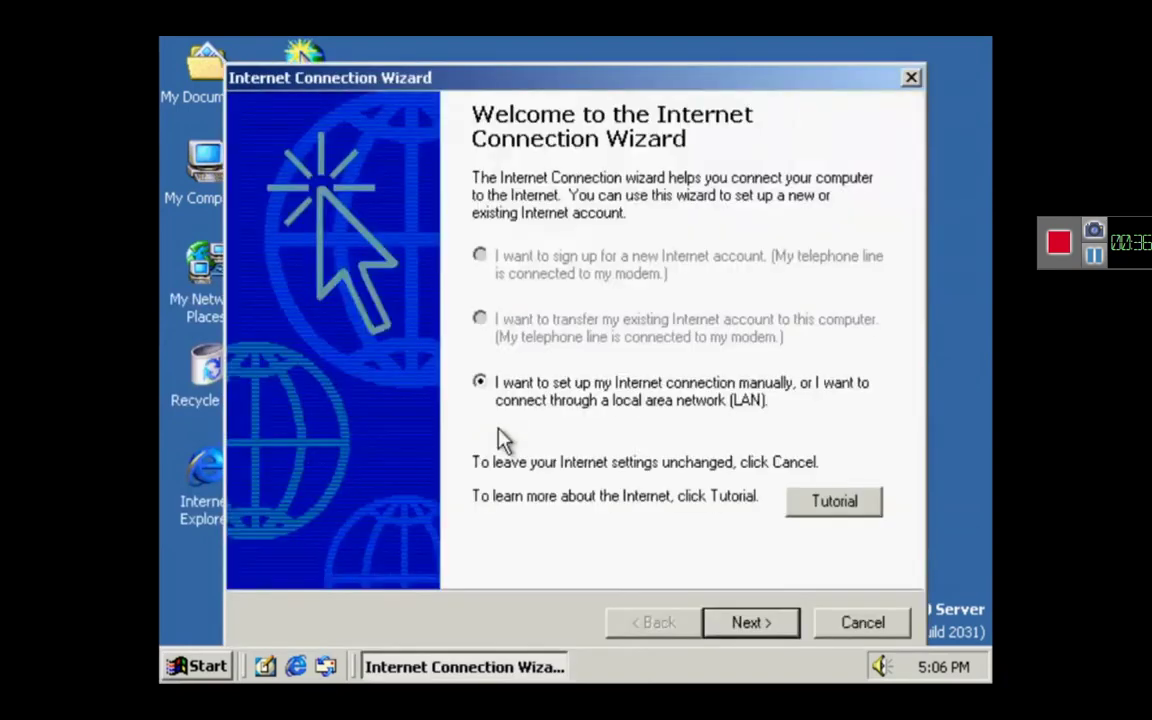
Complete the Internet Connection Wizard with a manual LAN connection, automatic proxy discovery and no Internet mail account
click(776, 640)
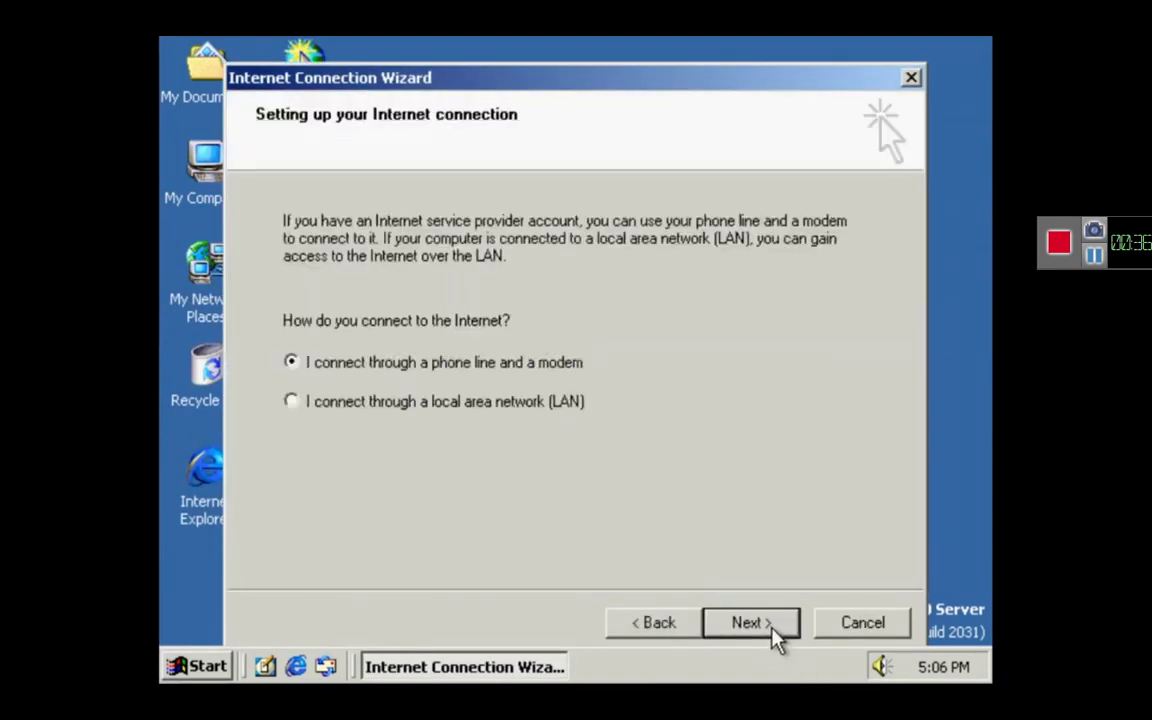
click(553, 402)
click(779, 622)
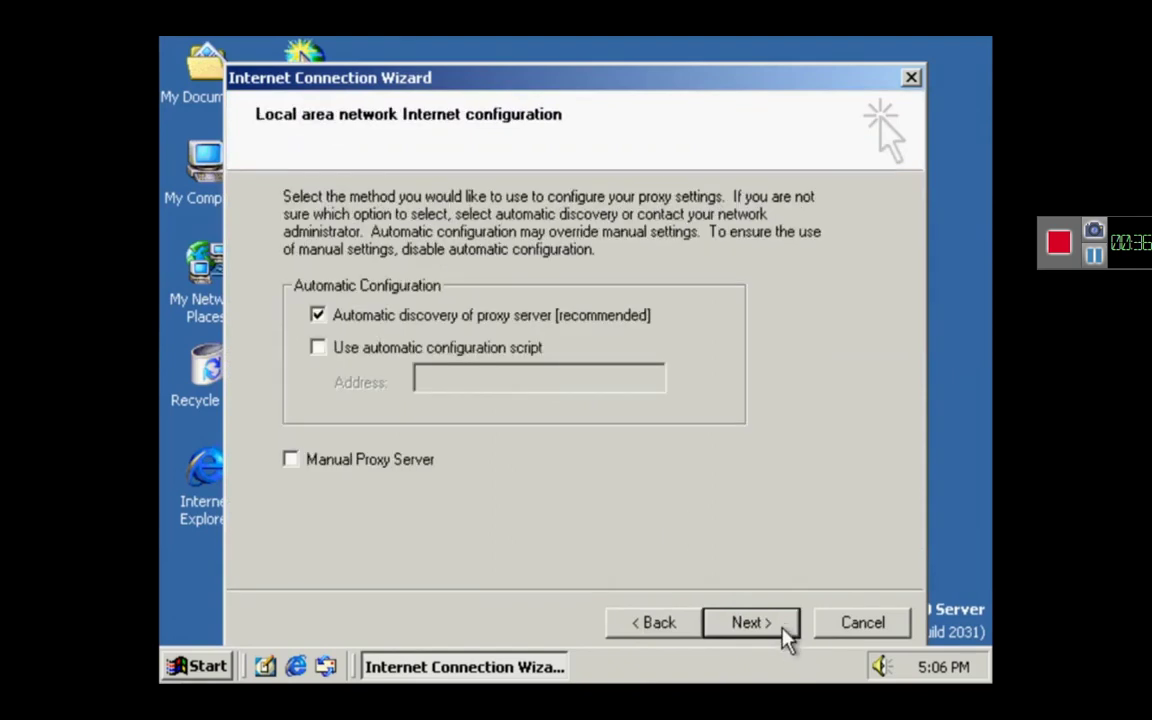
click(776, 642)
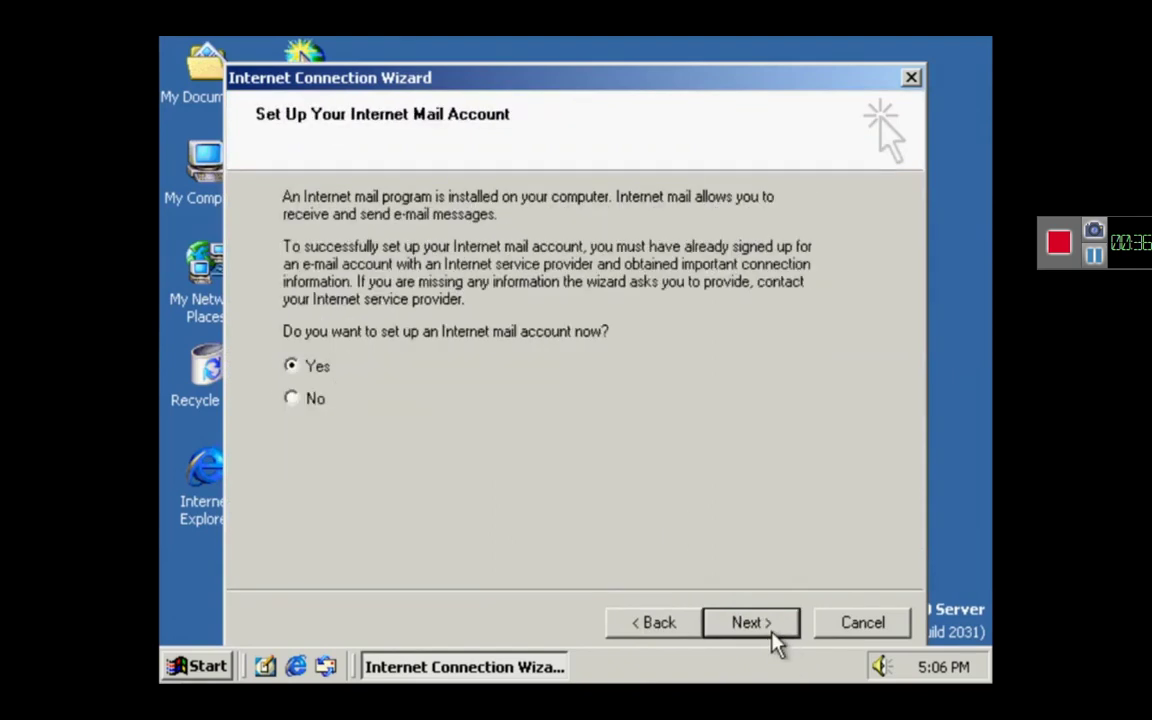
click(315, 400)
click(770, 636)
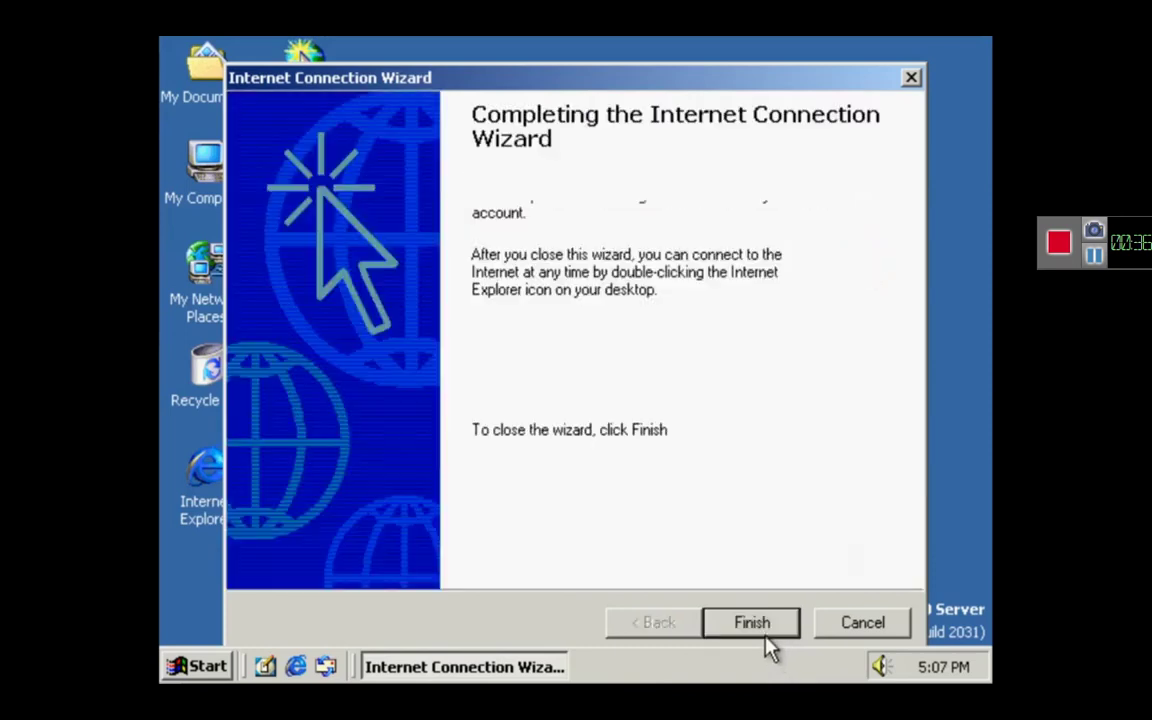
click(765, 637)
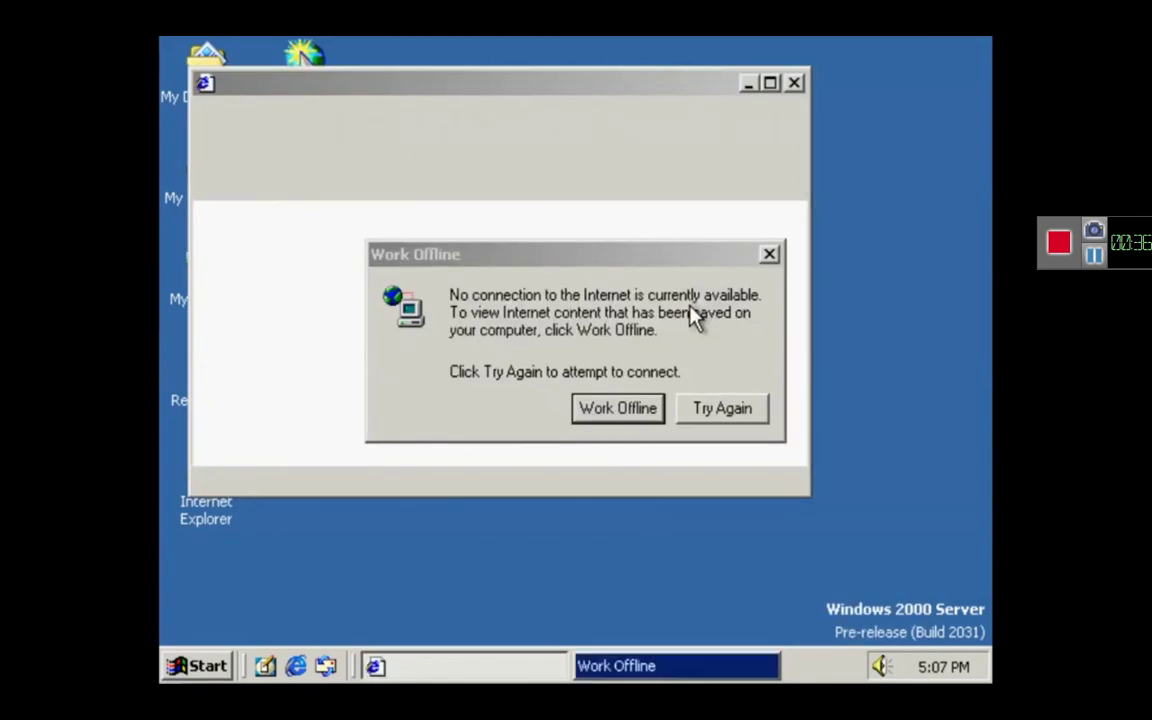
Choose to work offline in Internet Explorer, view its version information and close the browser
click(638, 410)
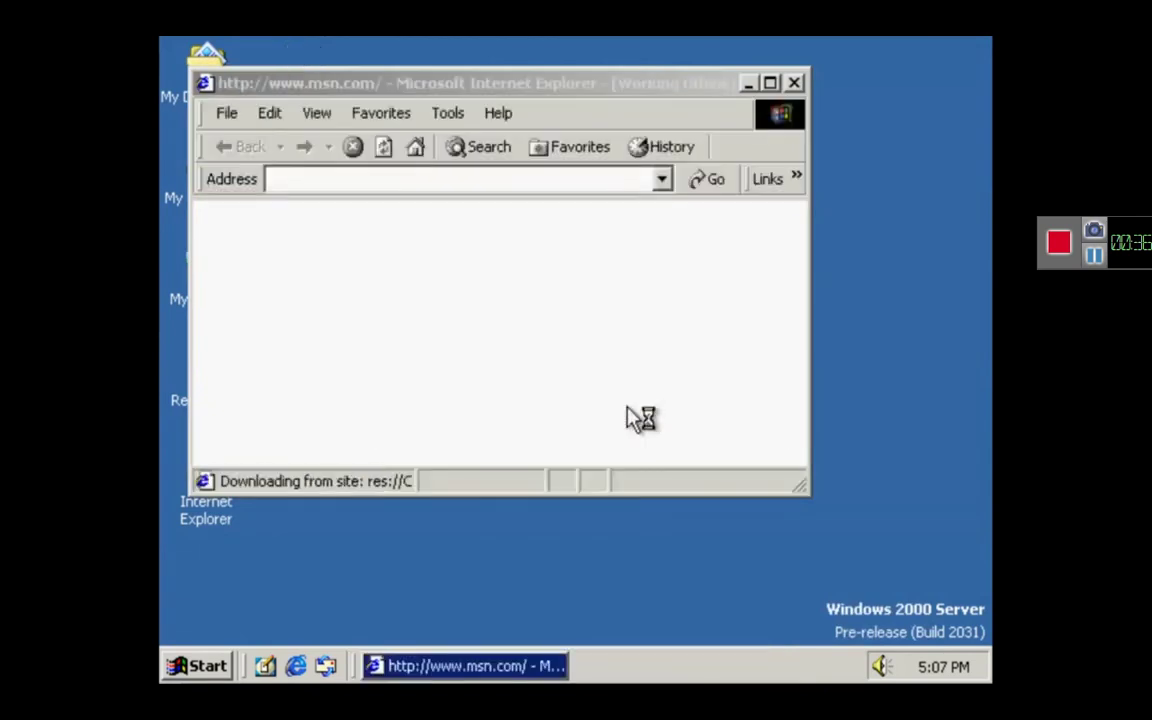
click(500, 115)
click(531, 292)
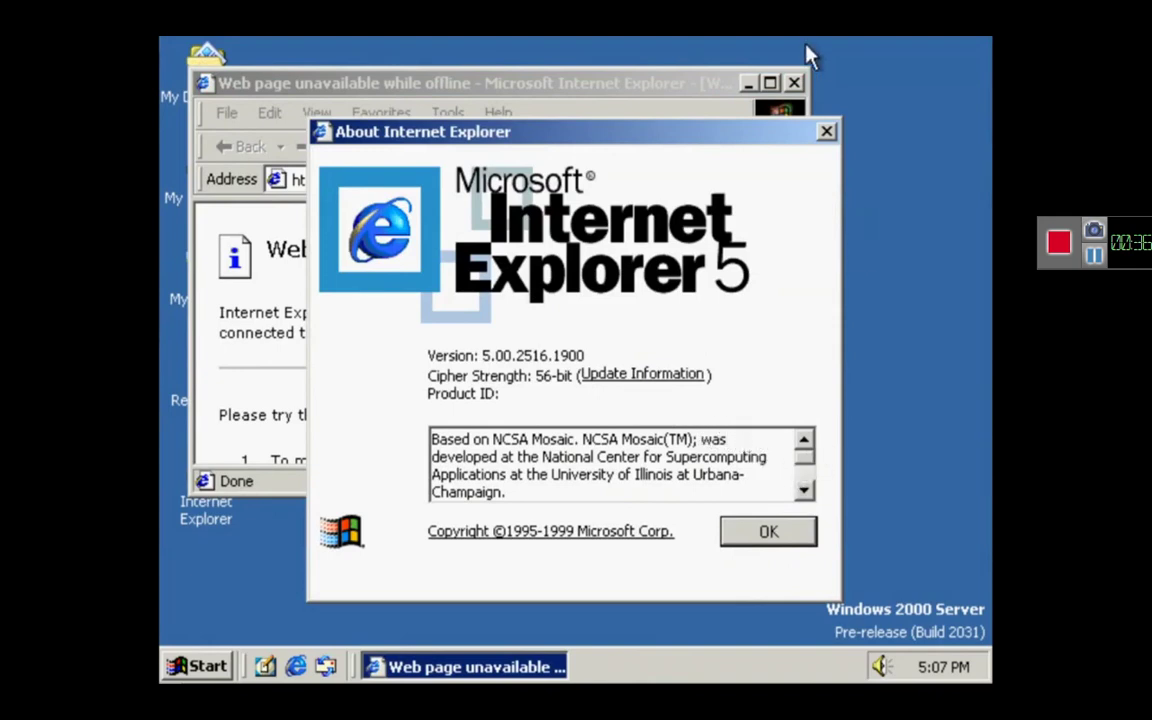
click(827, 133)
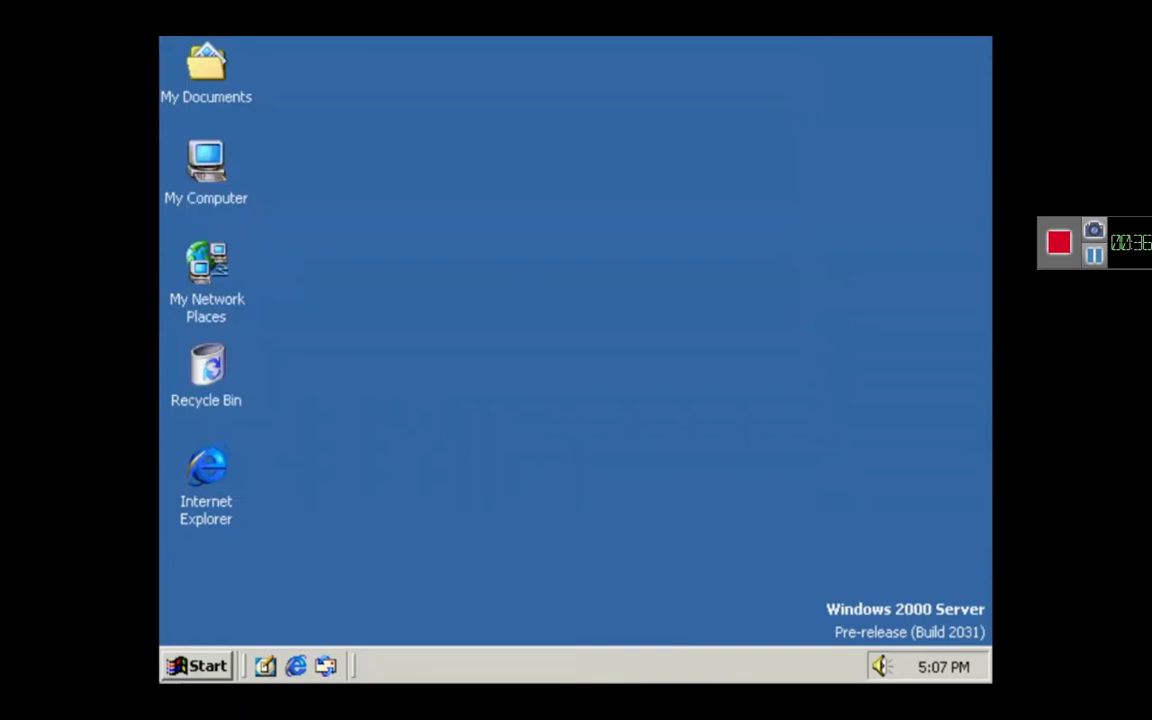
Open Outlook Express and exit its account setup wizard without creating a mail account
click(200, 666)
mouse_move(340, 375)
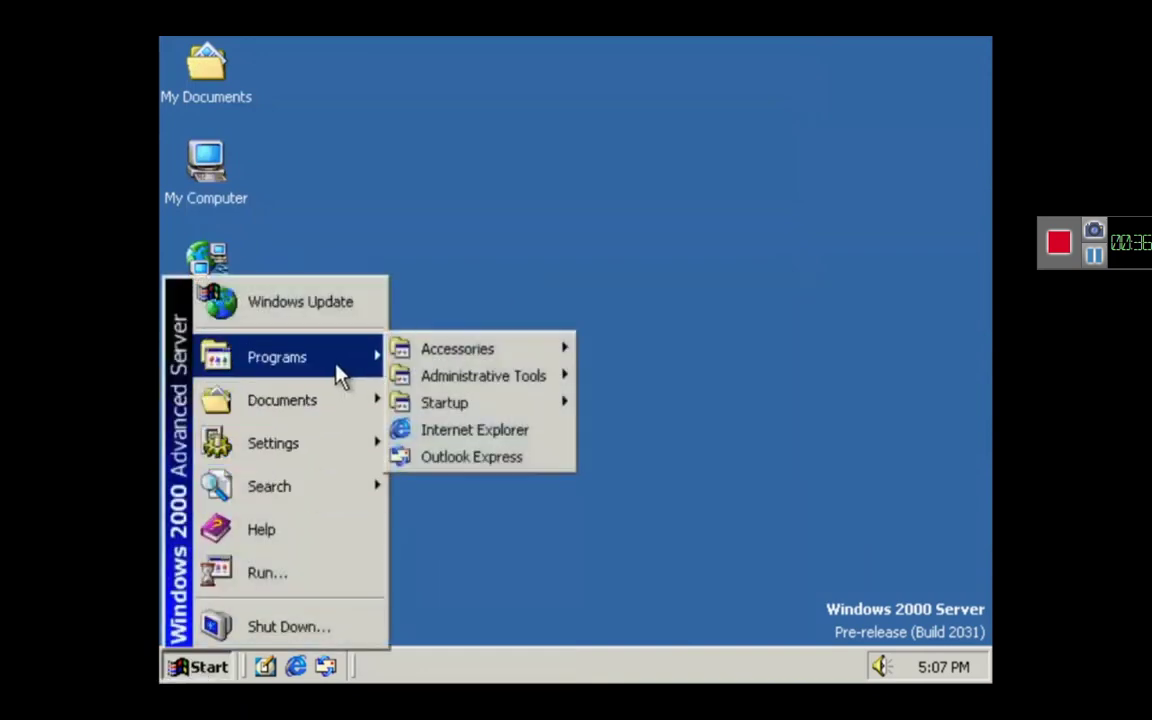
click(470, 462)
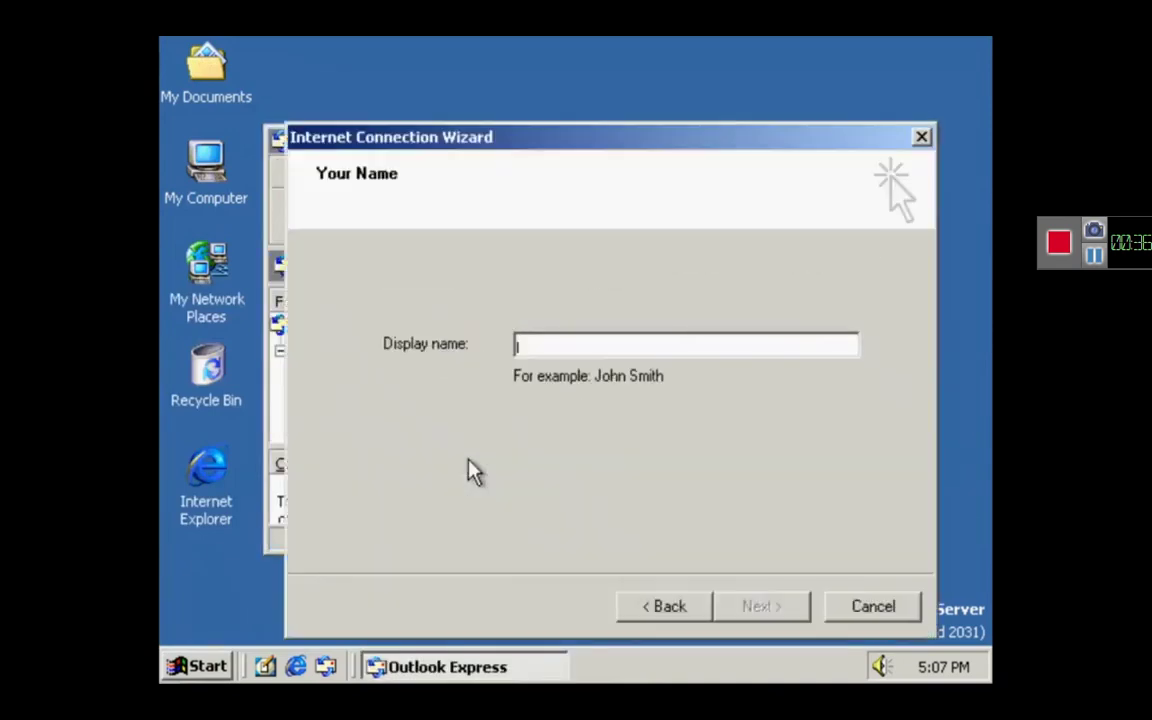
click(862, 602)
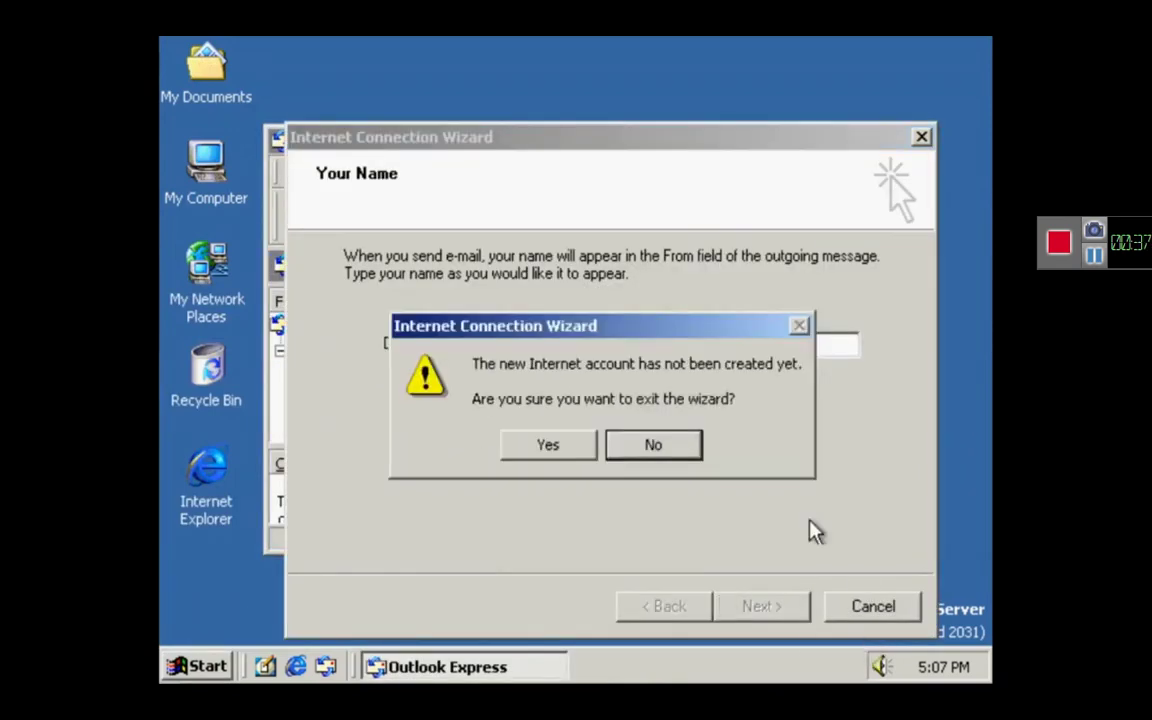
click(549, 446)
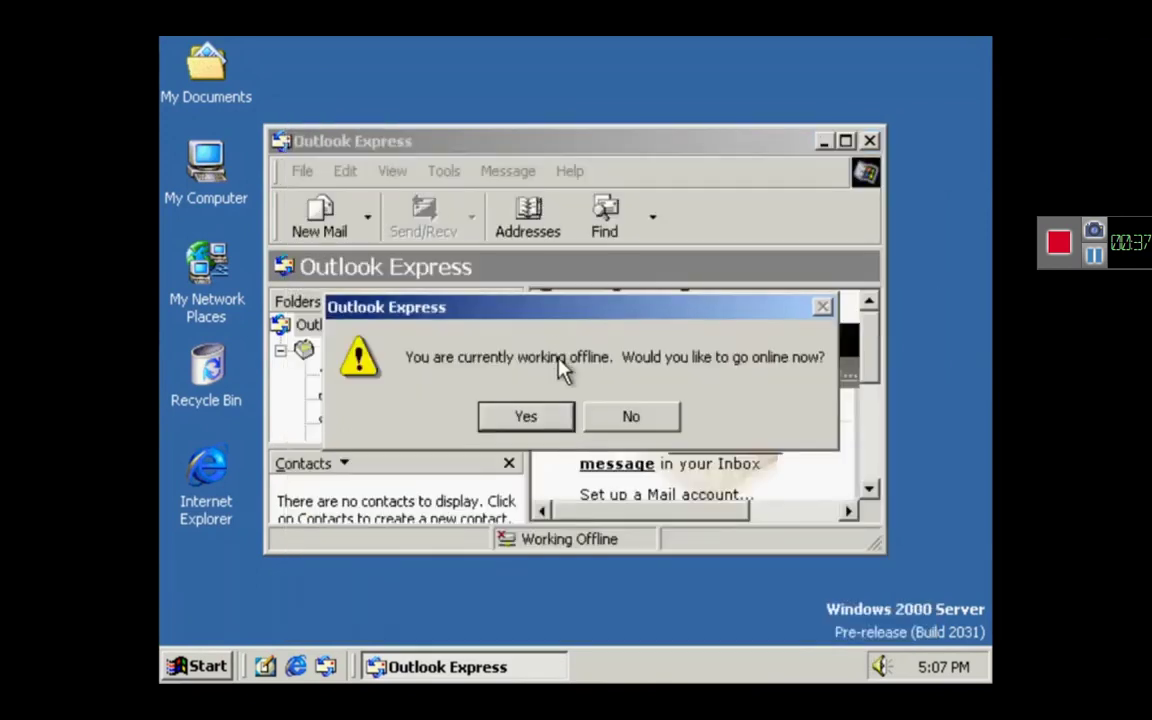
Keep Outlook Express offline, view its version information and close the About window
click(601, 417)
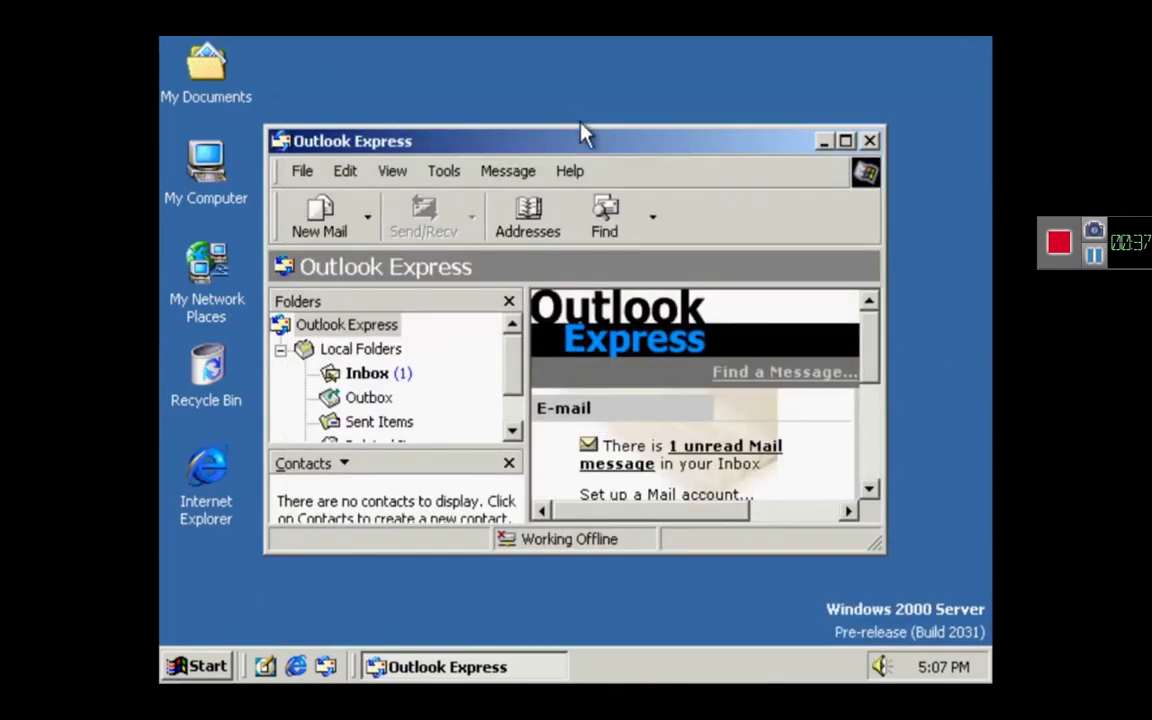
click(576, 172)
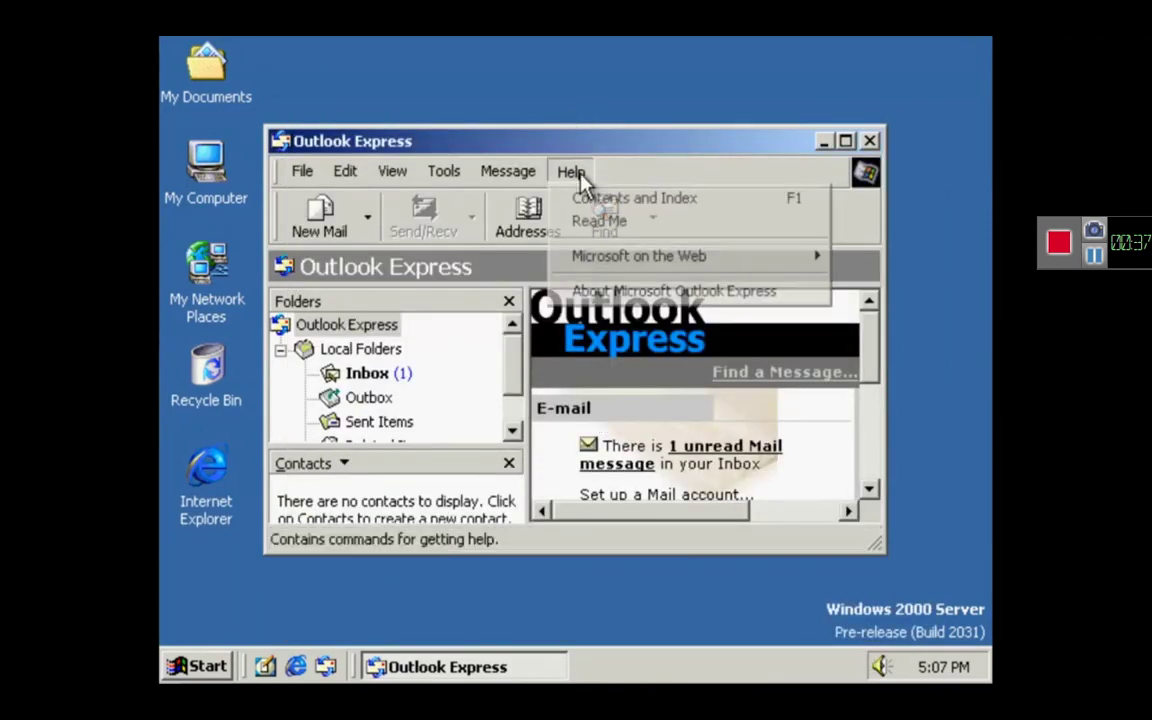
click(614, 290)
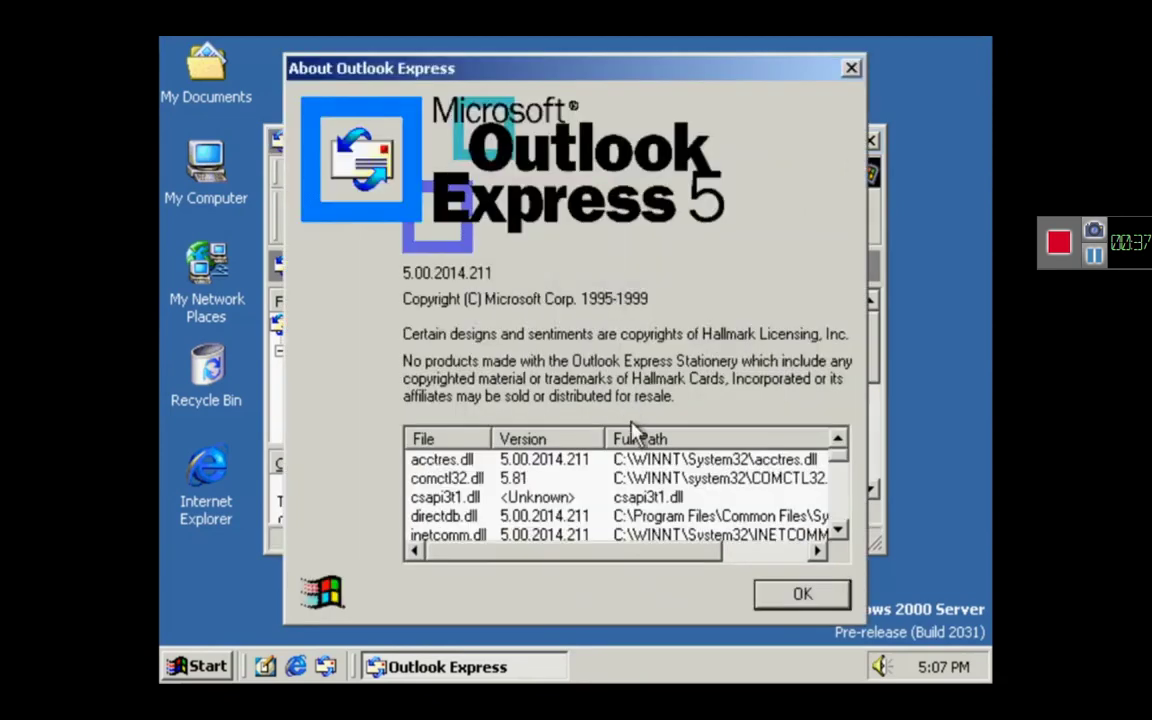
click(803, 596)
View Local Folders and the Inbox in Outlook Express, maximize the window and close the program
click(360, 349)
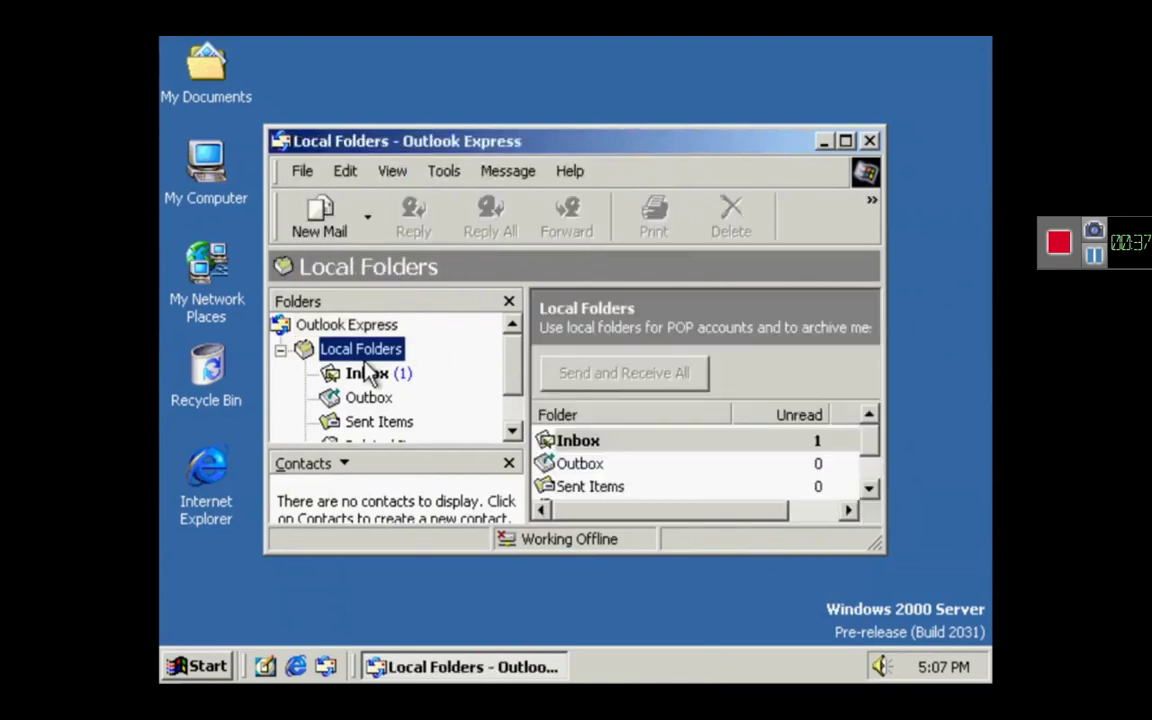
click(367, 371)
double_click(562, 148)
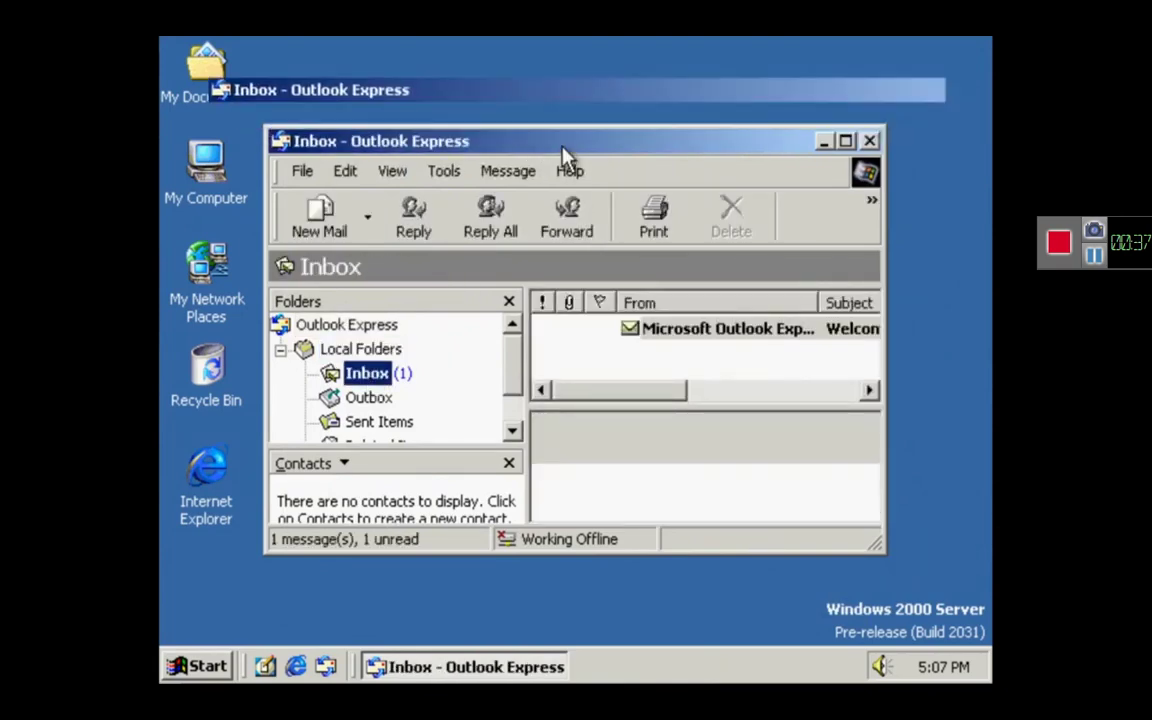
click(979, 48)
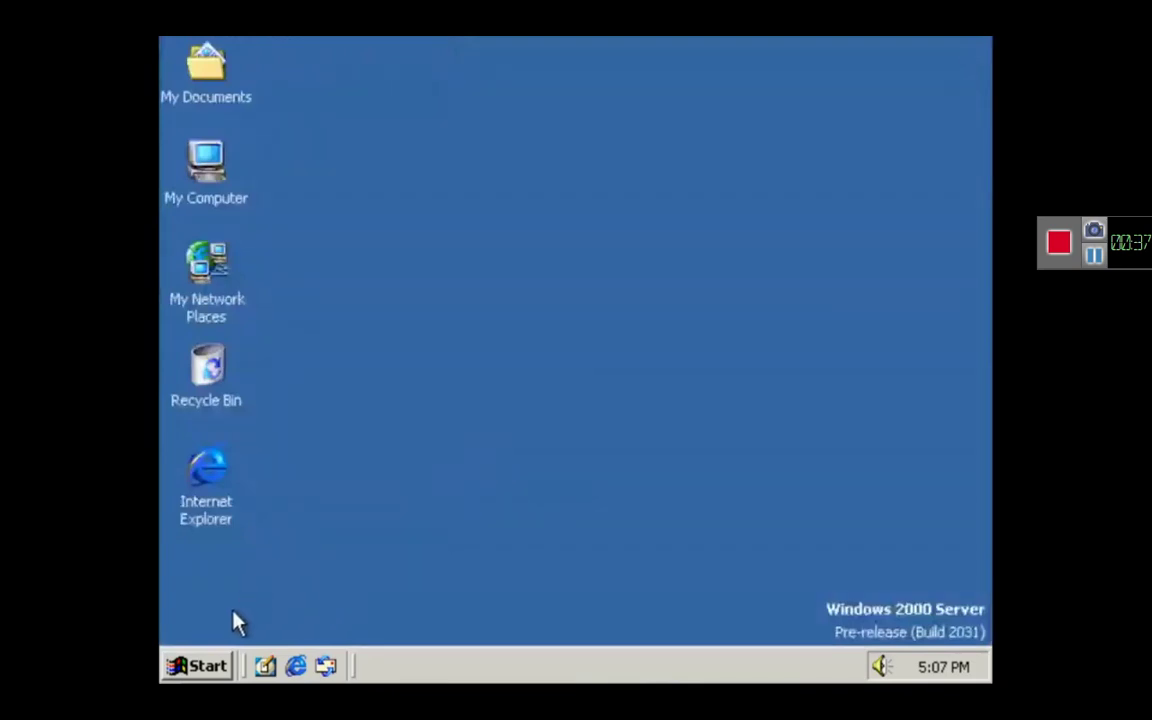
Try to open Windows Update, choose to stay offline and close the browser window
click(200, 666)
click(337, 302)
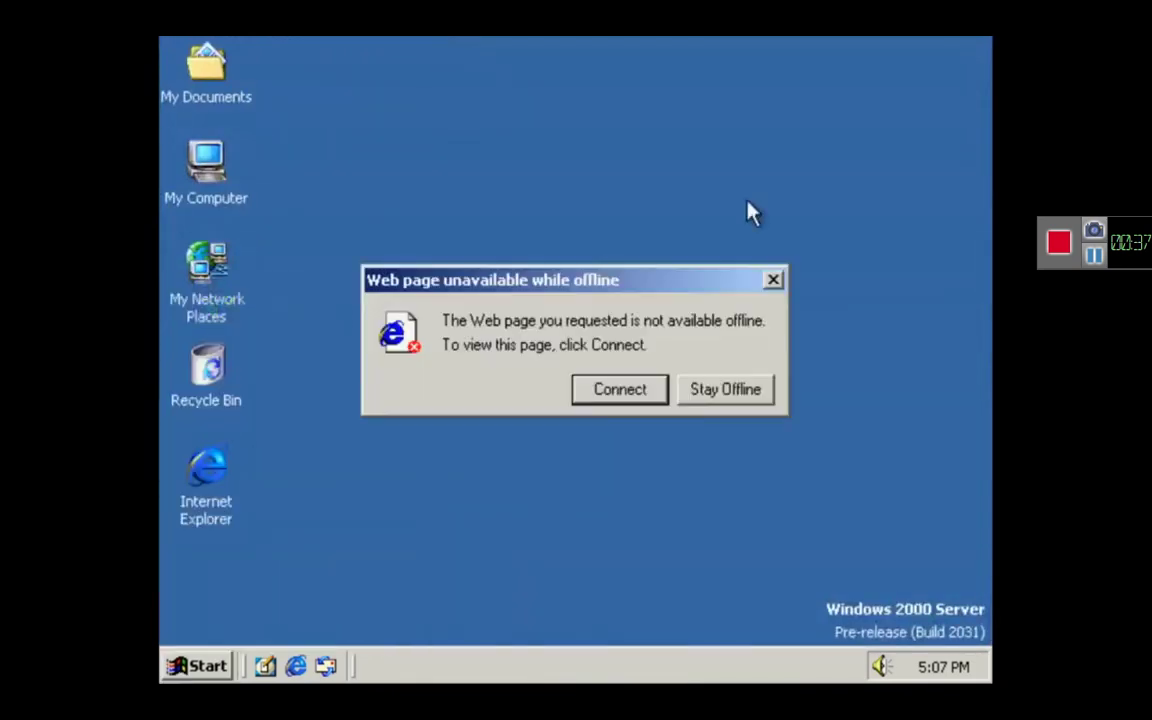
click(699, 397)
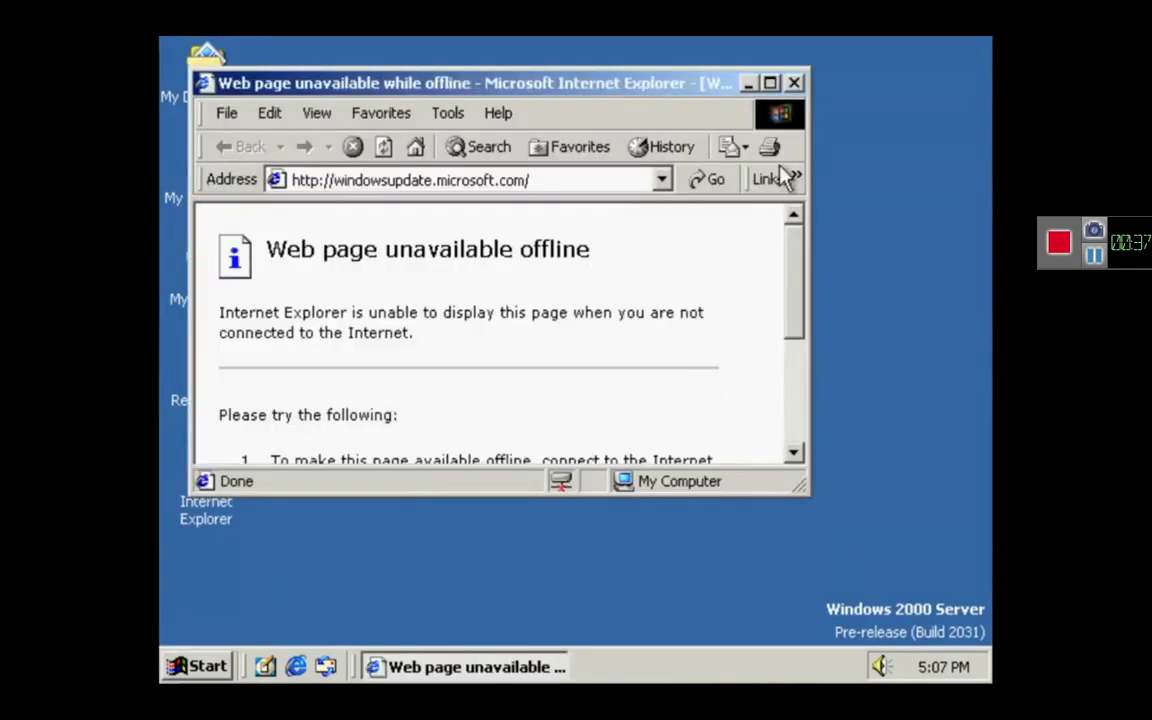
click(793, 83)
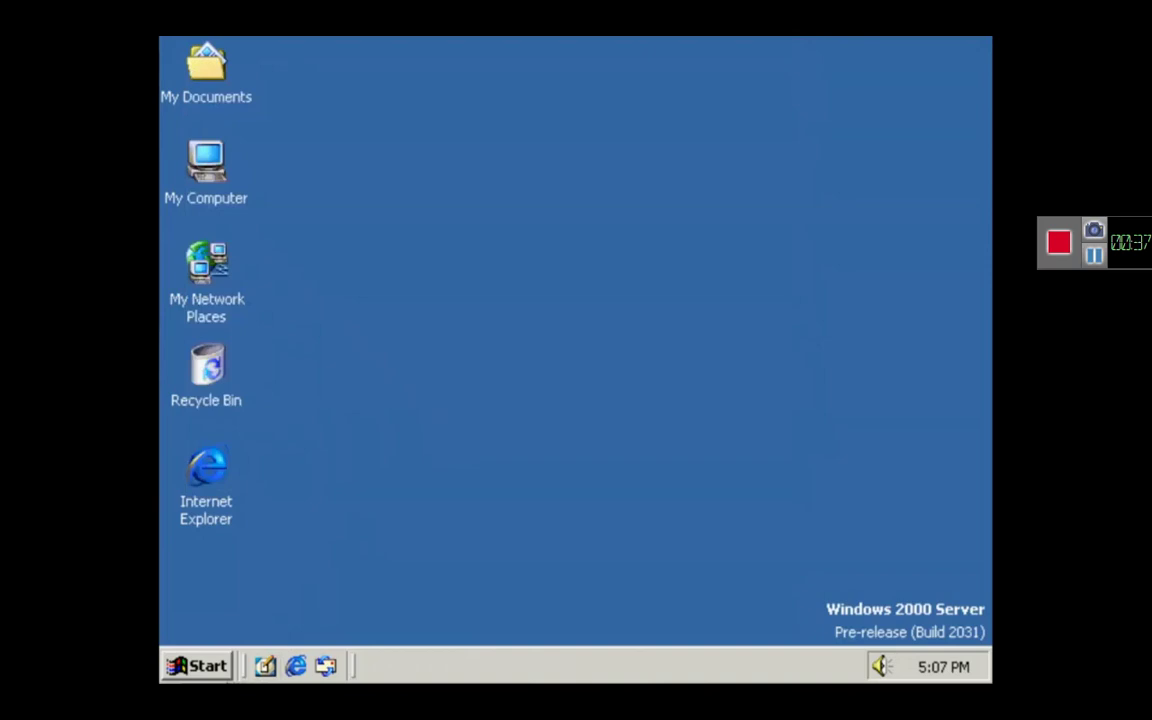
Look over the recent documents and settings entries, view the Script Debugger ReadMe document and close it
click(218, 668)
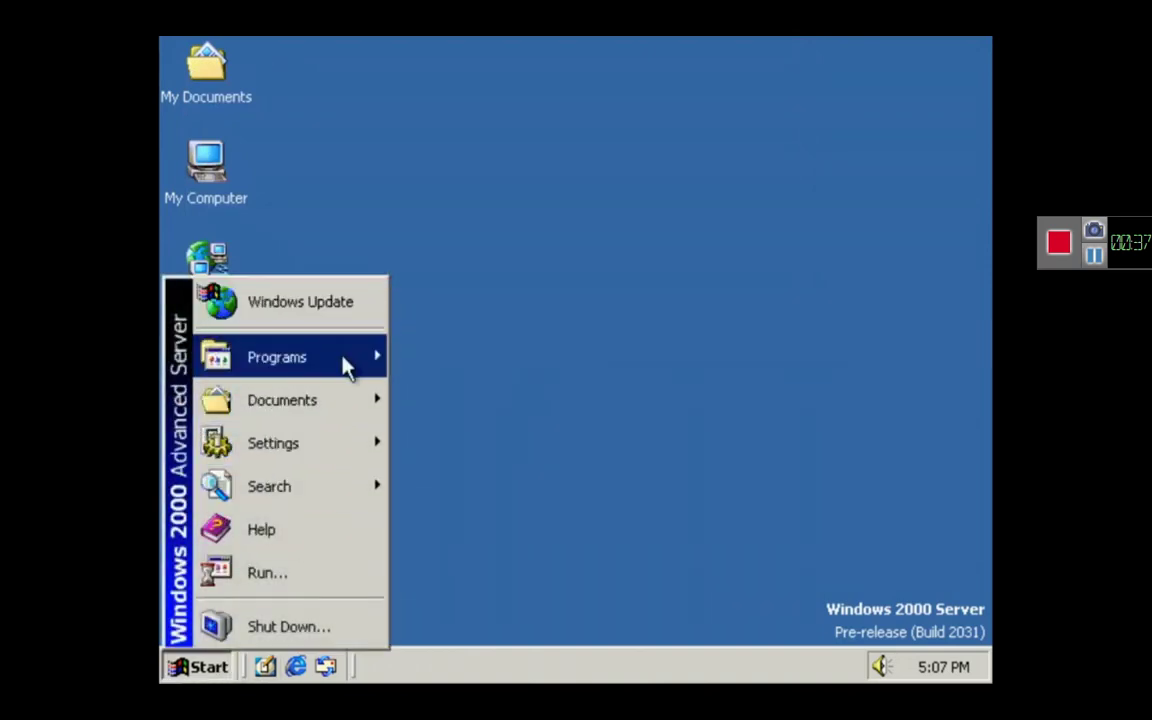
mouse_move(344, 367)
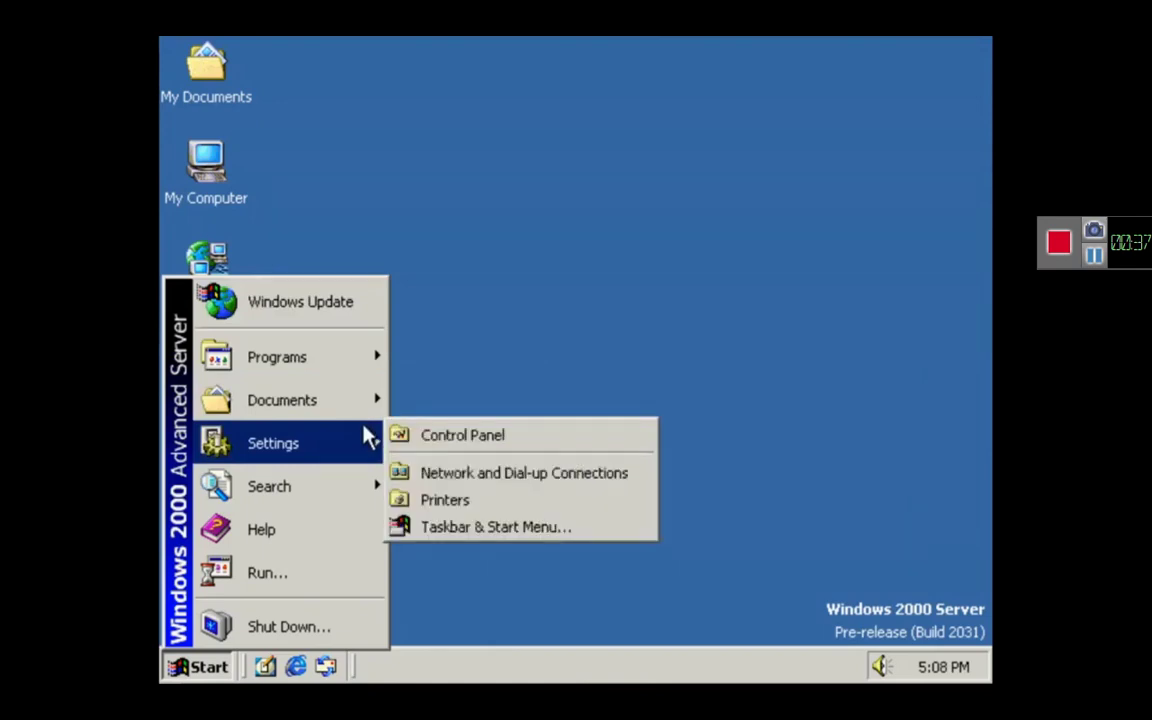
mouse_move(377, 410)
click(430, 432)
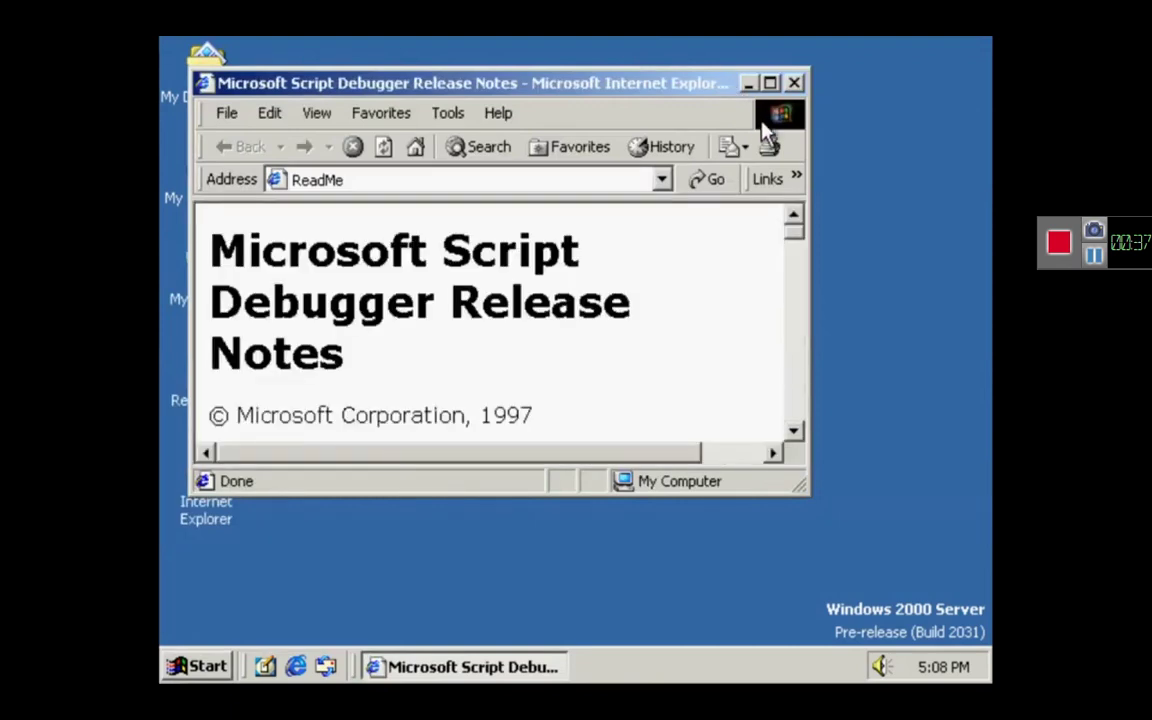
click(795, 84)
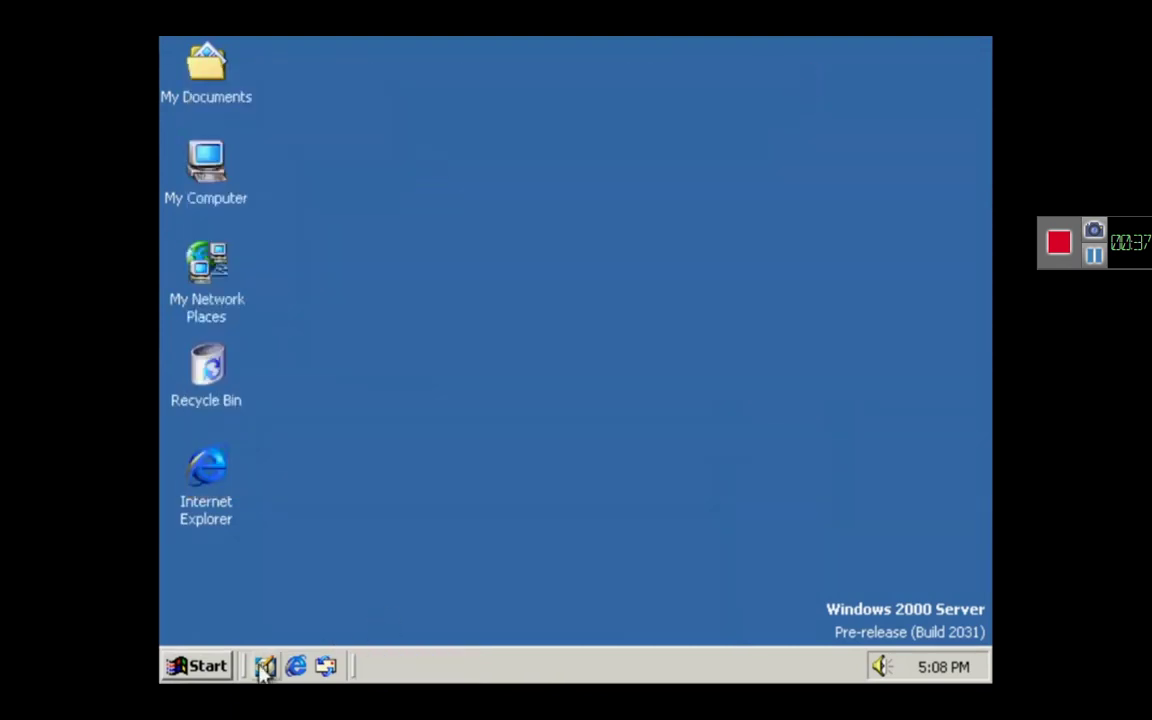
Open the Shut Down Windows dialog and confirm it to end the session
click(180, 664)
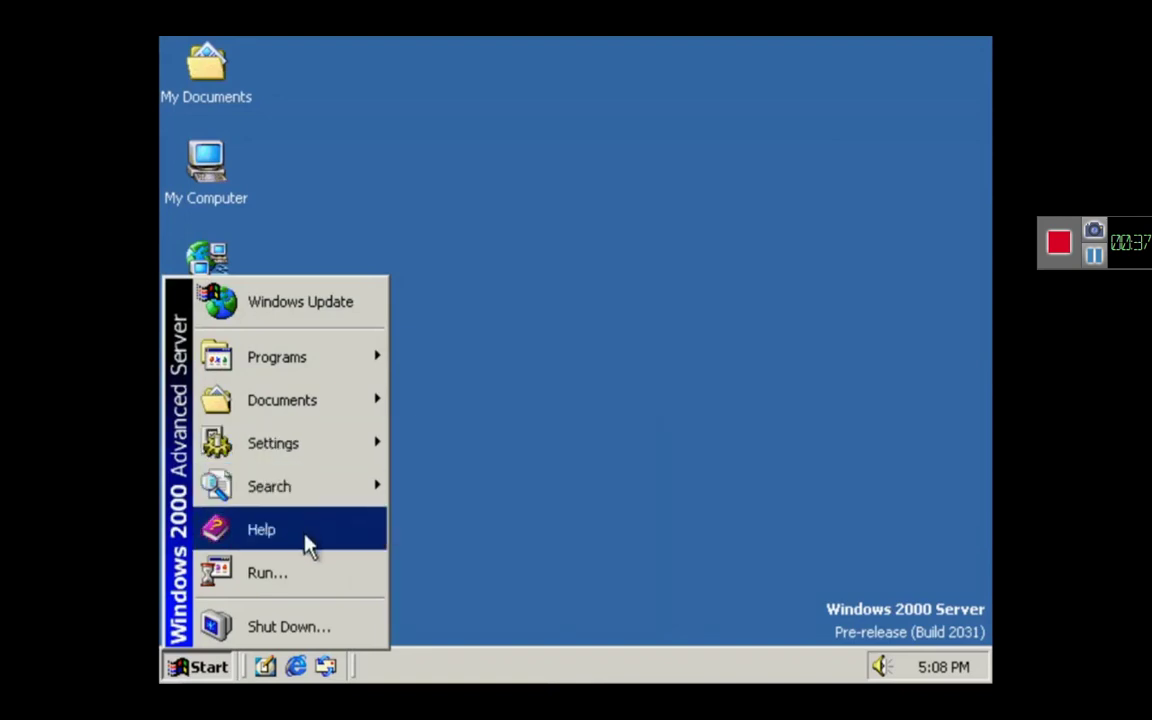
click(290, 627)
click(570, 458)
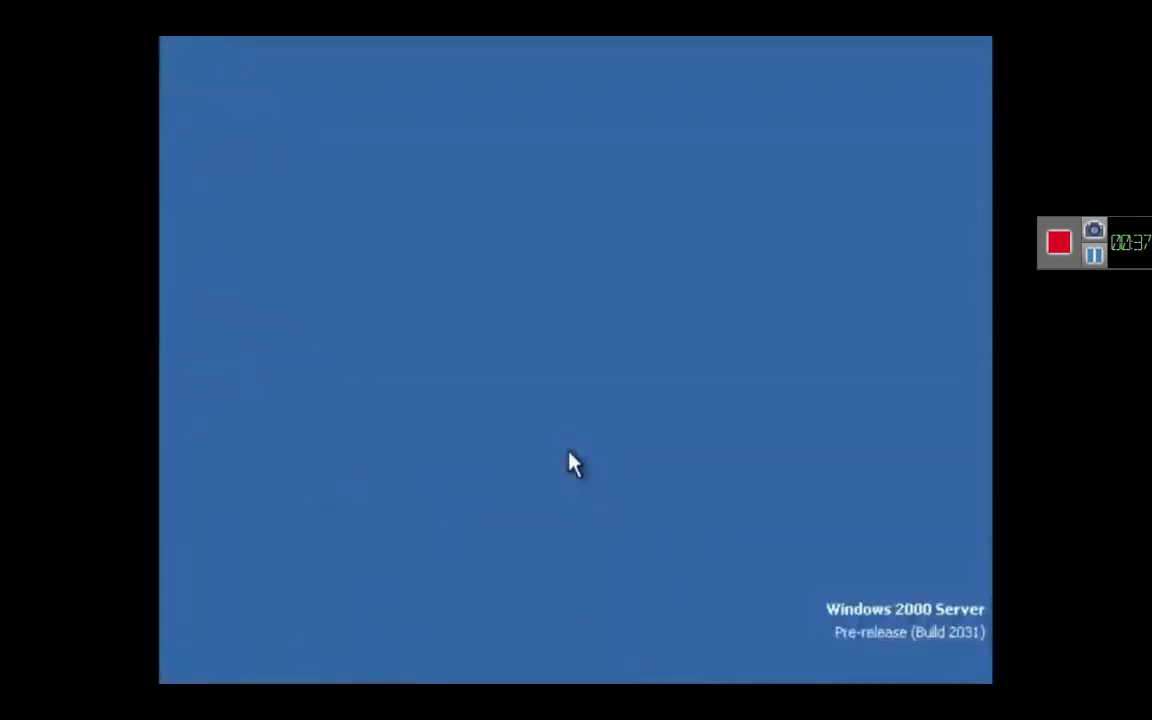